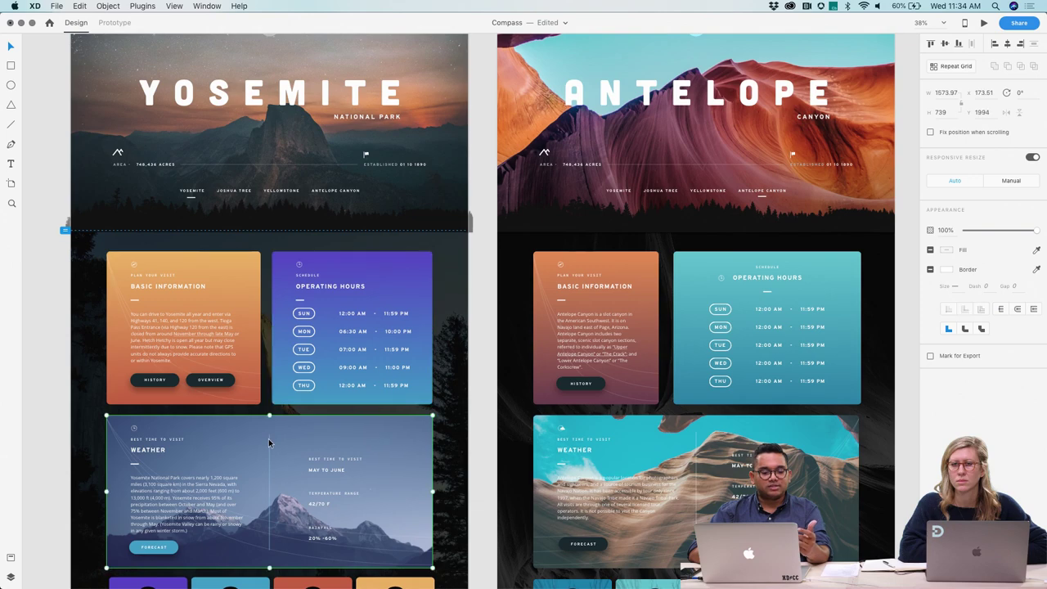
Step: Move the master Basic Information card from the Master Components area onto the empty canvas beside the Yosemite artboard
scroll(269, 442, down, 5)
scroll(269, 441, down, 2)
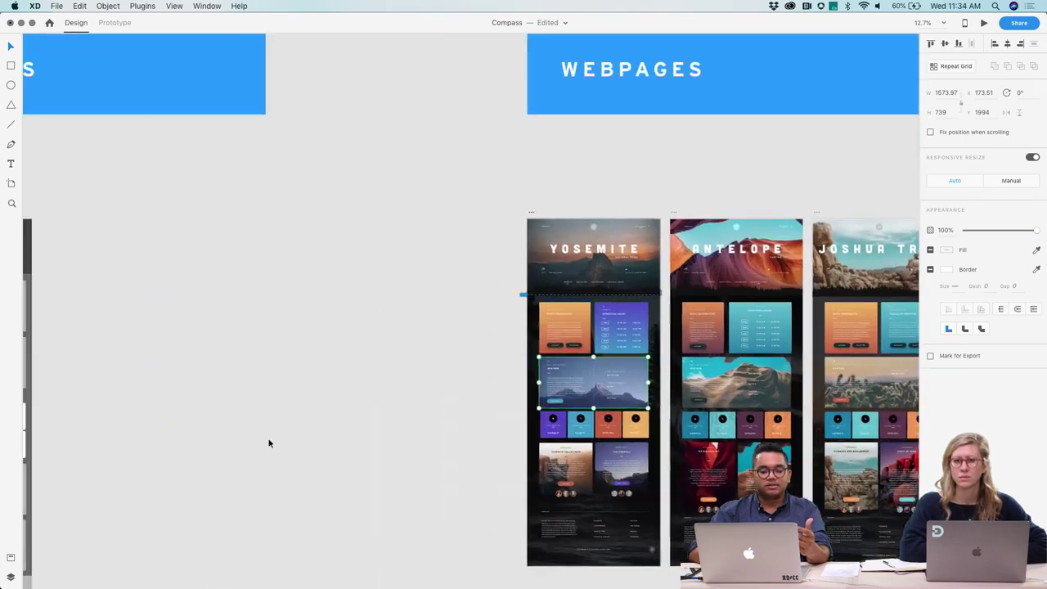
scroll(269, 442, left, 10)
scroll(269, 442, down, 5)
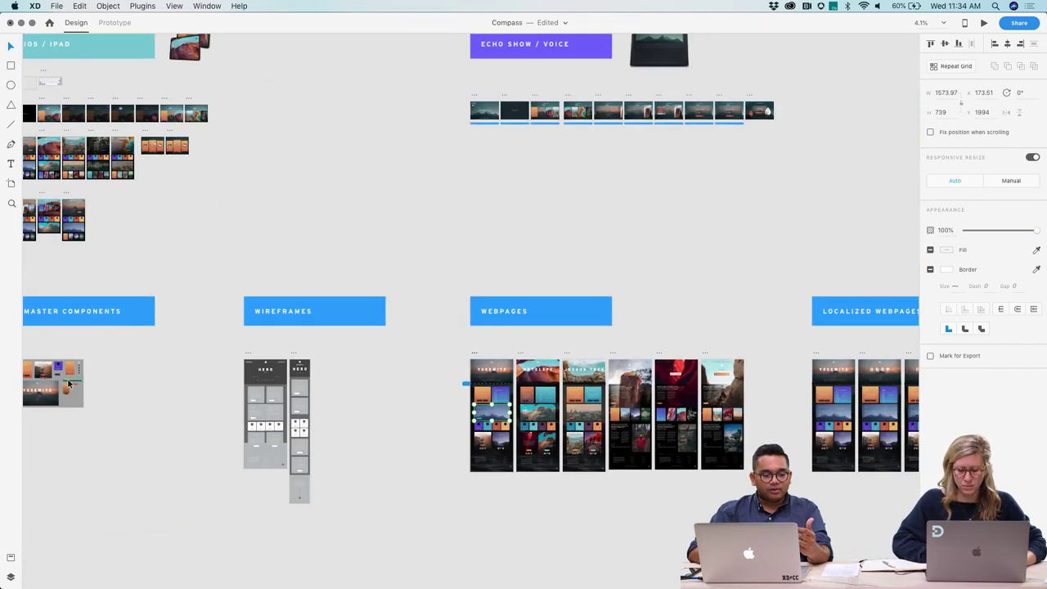
scroll(76, 373, left, 5)
click(102, 360)
drag(103, 360, 538, 379)
scroll(536, 381, up, 2)
scroll(536, 379, up, 3)
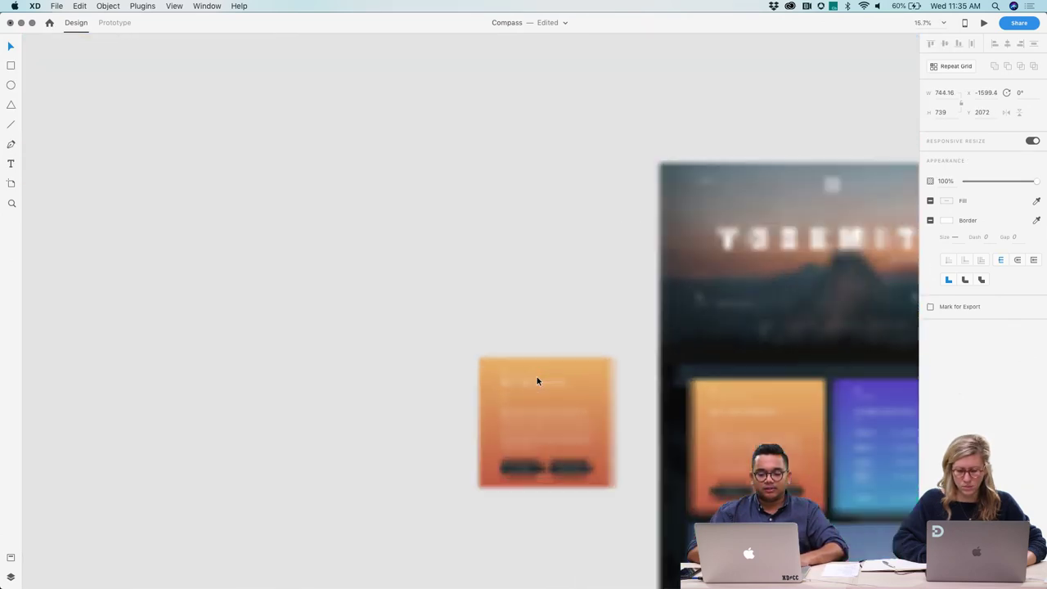
scroll(536, 379, right, 10)
scroll(536, 379, down, 3)
scroll(536, 380, down, 2)
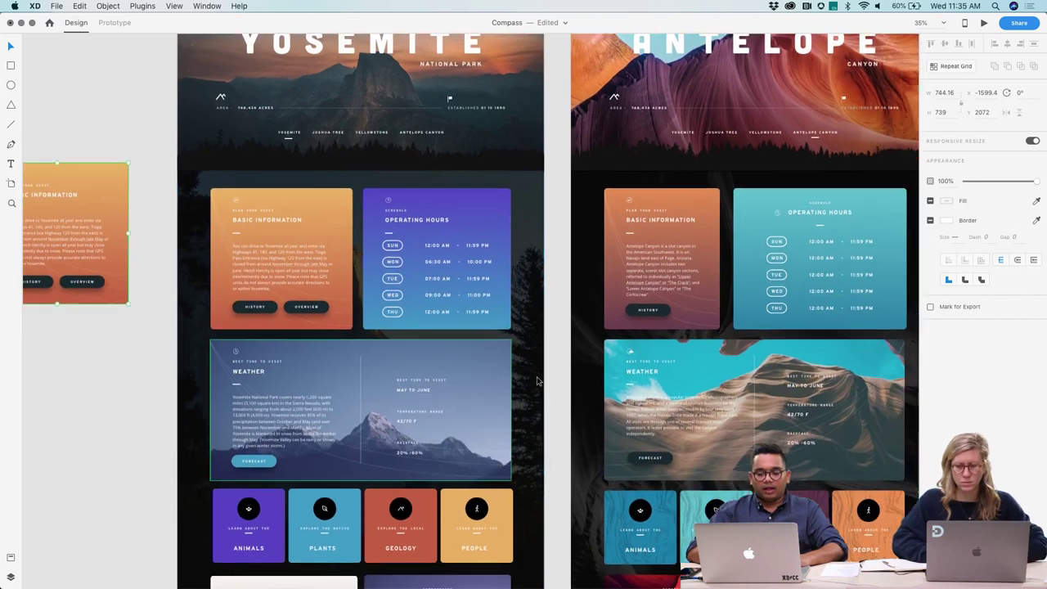
scroll(536, 379, down, 1)
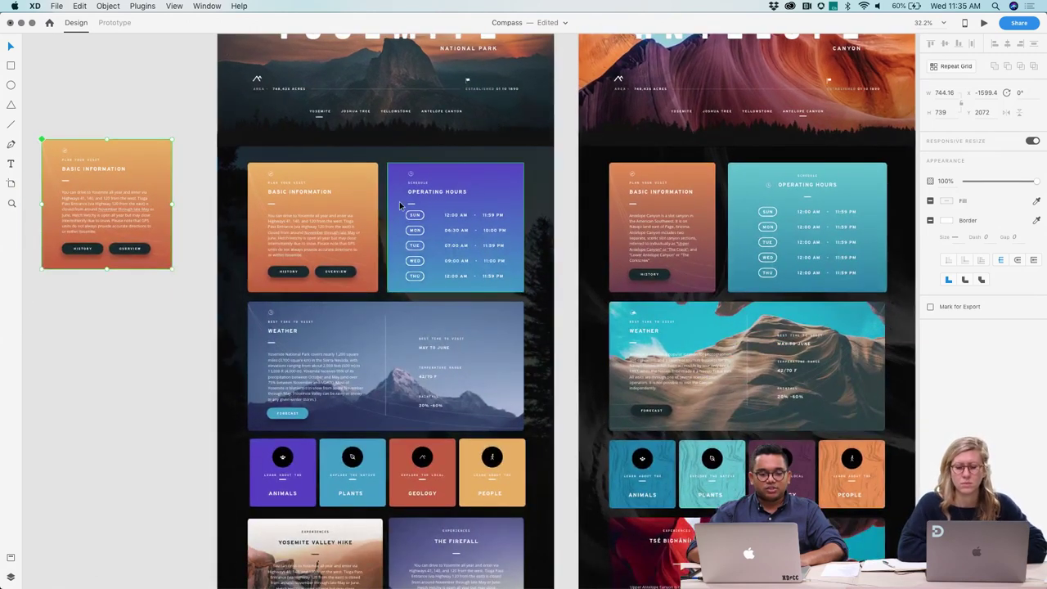
Step: Try a corner radius of 0 on the master Basic Information card's background and undo it
double_click(165, 159)
drag(166, 145, 219, 139)
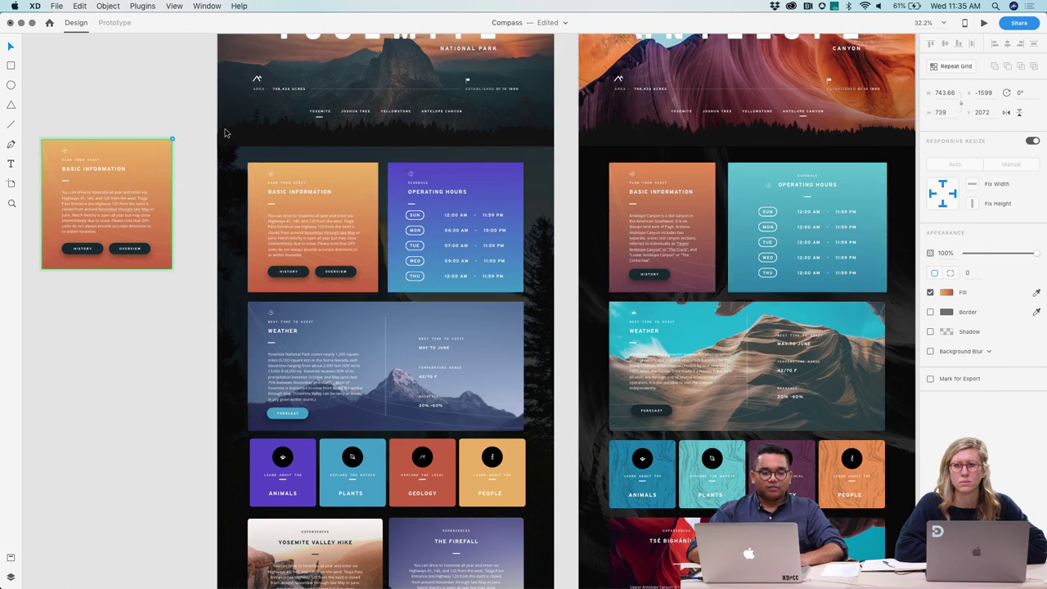
key(super+z)
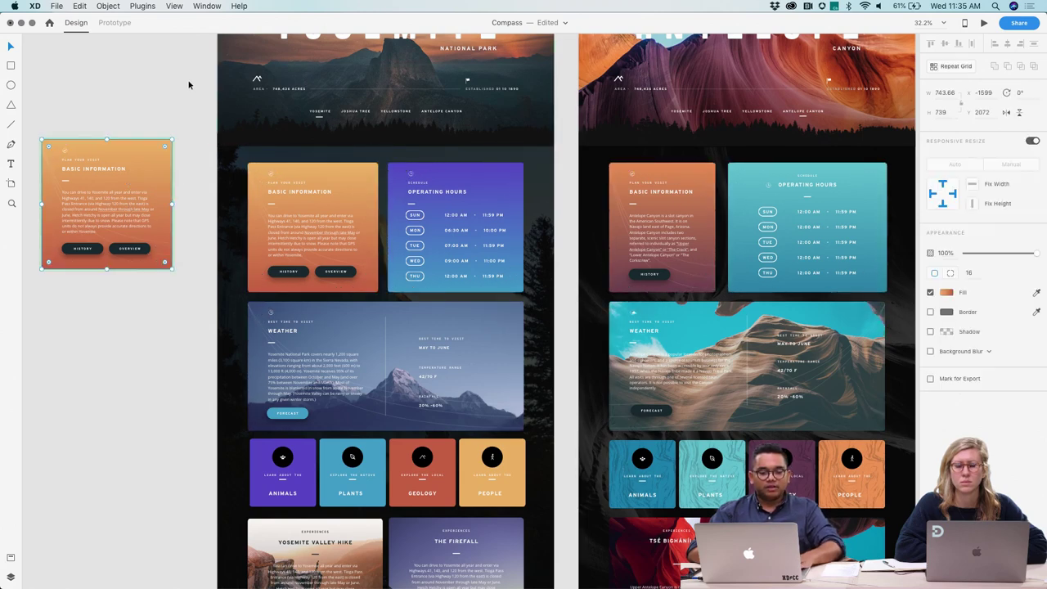
click(458, 262)
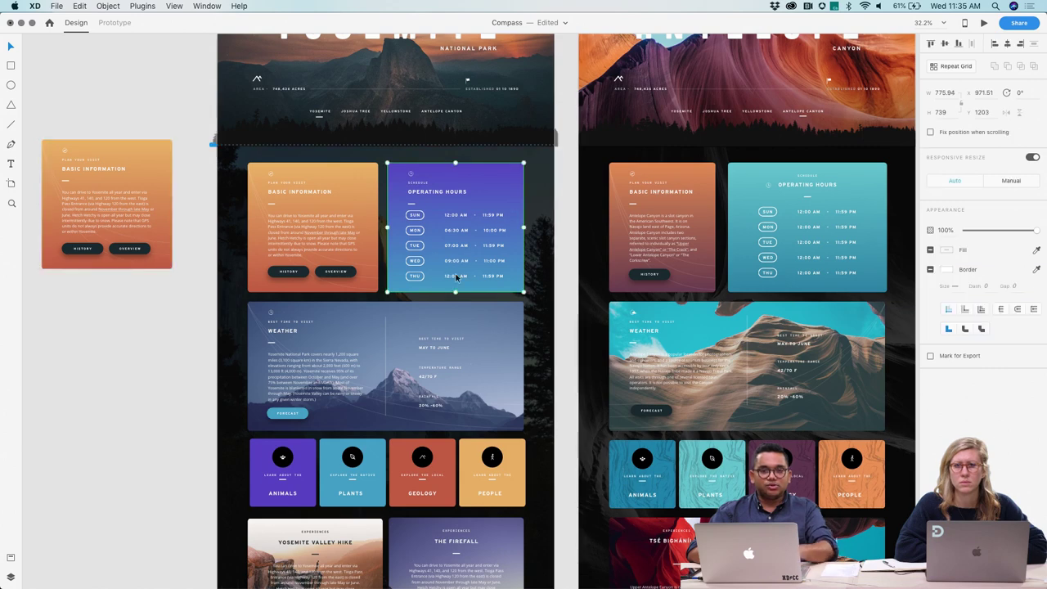
click(436, 345)
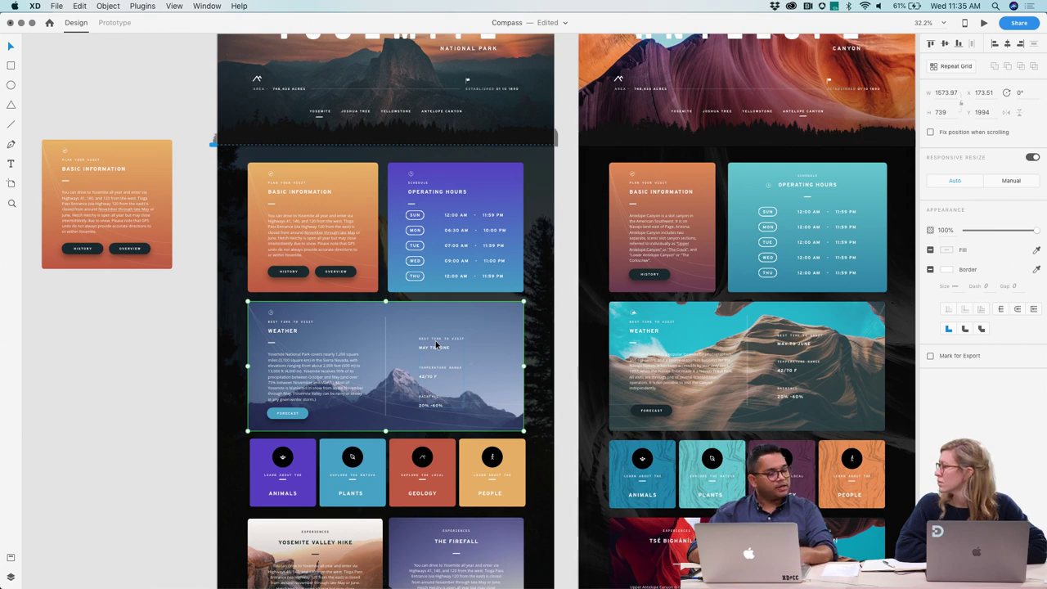
Step: Remove the master Basic Information card from the canvas beside Yosemite, returning it to its original artboard
scroll(411, 276, left, 5)
scroll(411, 276, up, 4)
click(410, 276)
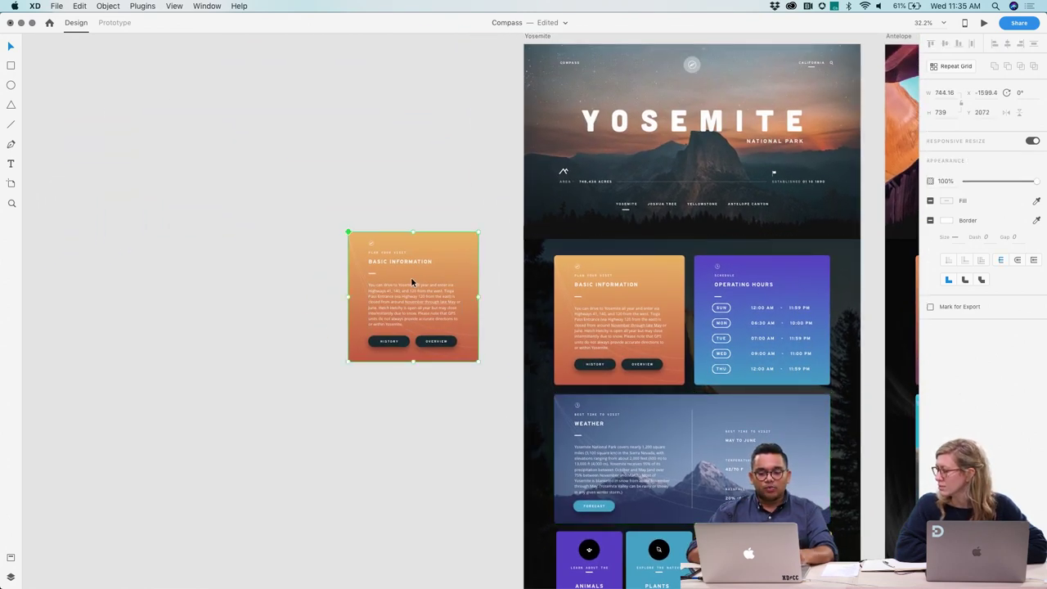
key(super+x)
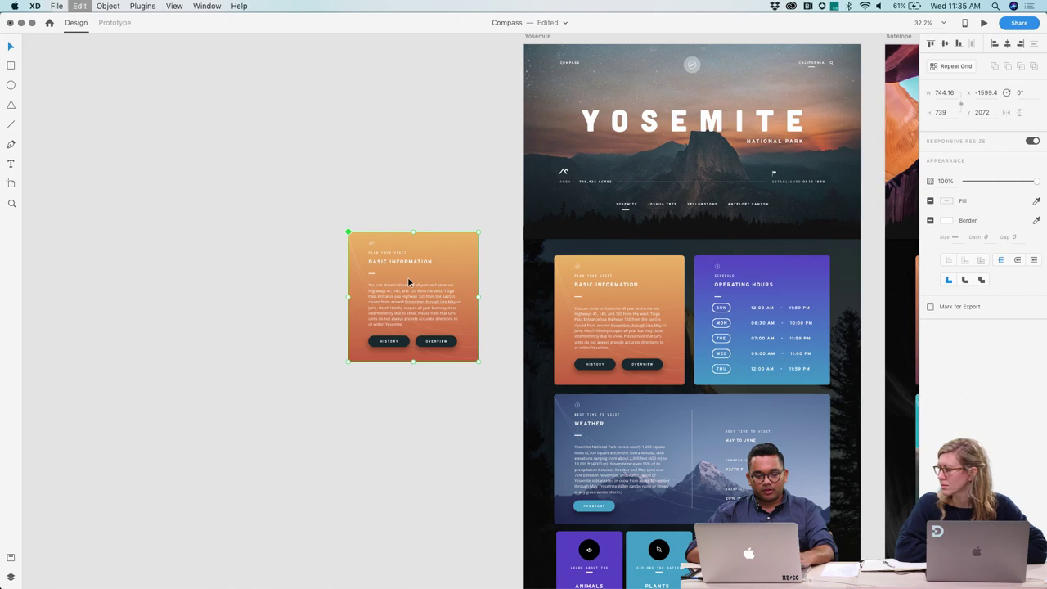
key(super+0)
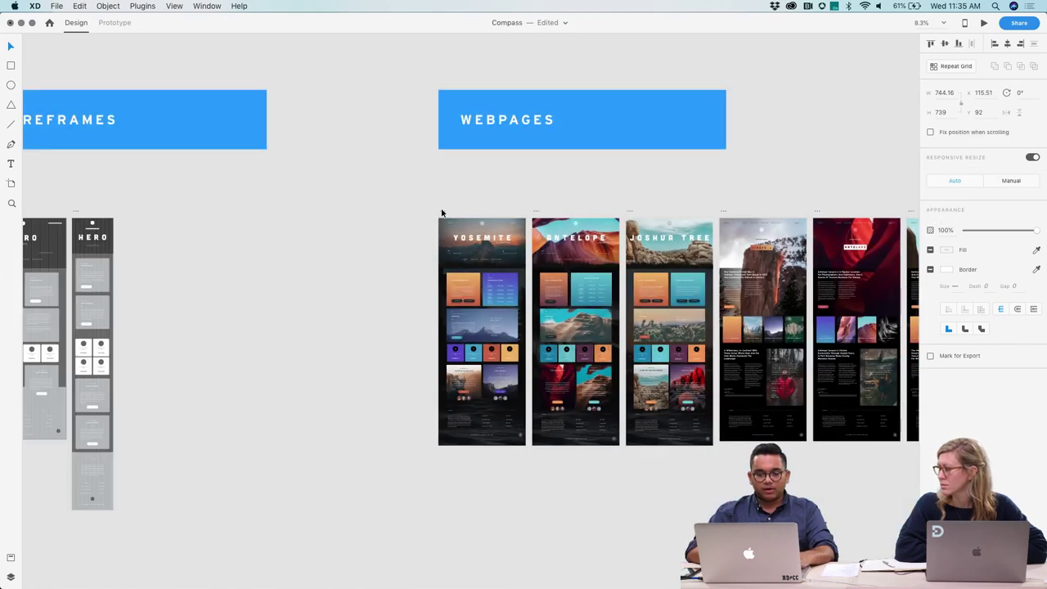
Step: Duplicate the Yosemite artboard and place the copy just before the original in the Webpages row
click(441, 213)
scroll(438, 204, right, 10)
drag(442, 212, 168, 193)
scroll(573, 344, left, 10)
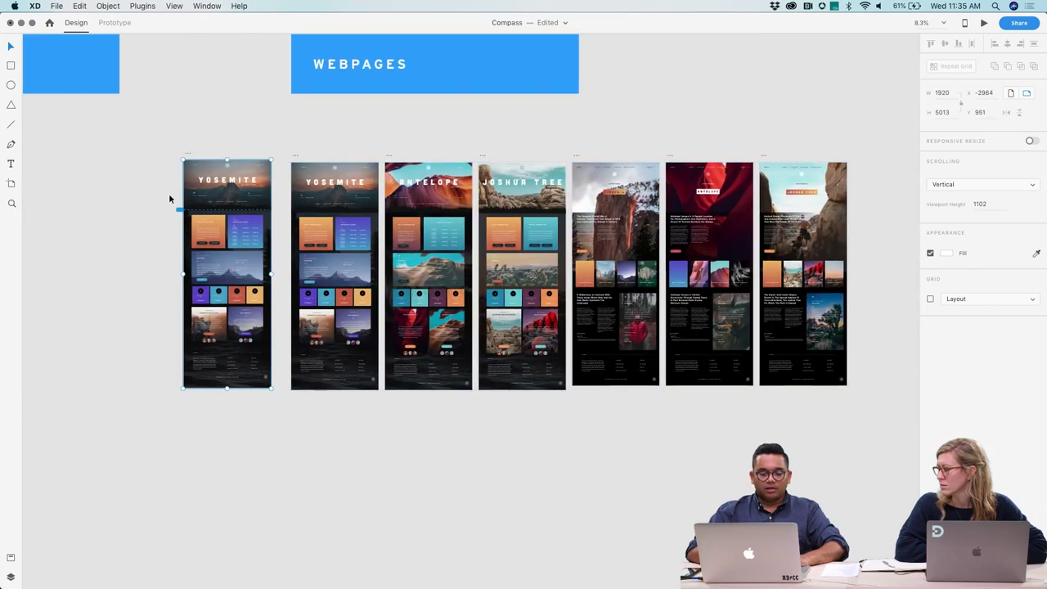
scroll(168, 193, up, 5)
scroll(168, 193, down, 2)
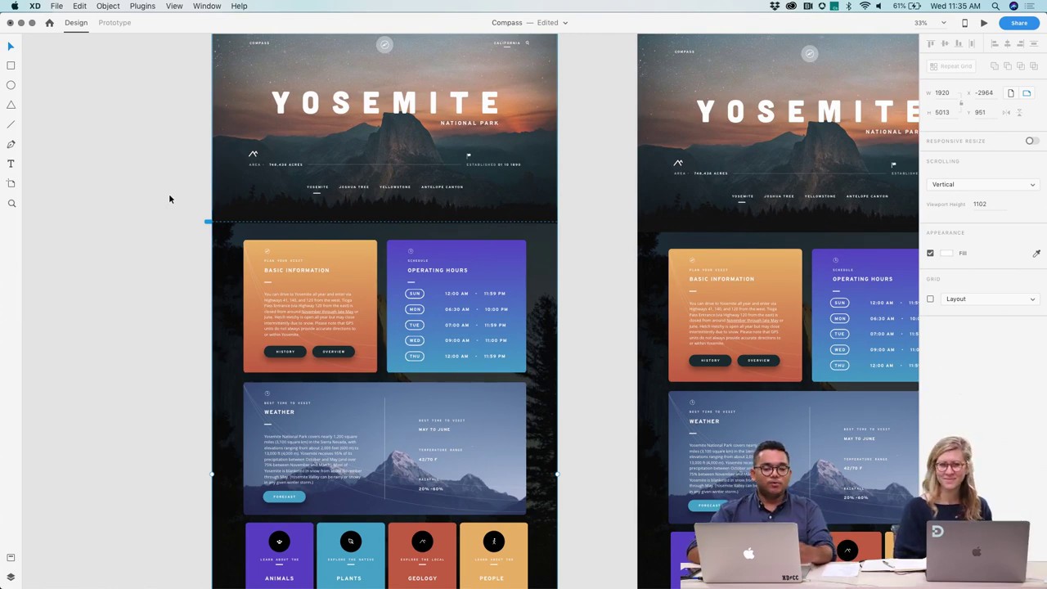
scroll(168, 198, up, 2)
scroll(168, 198, right, 1)
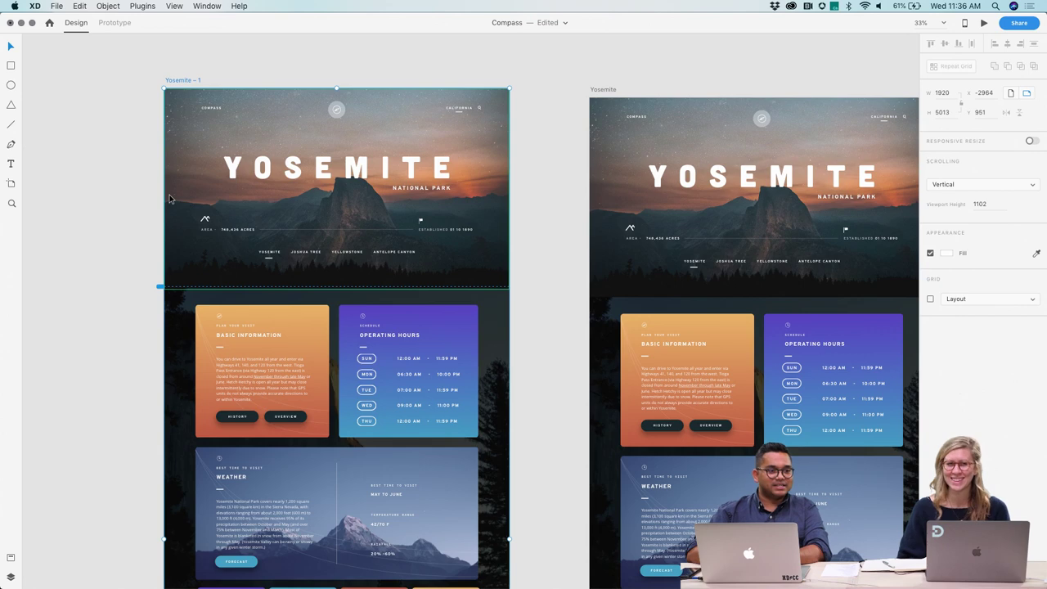
Step: Delete the Operating Hours and Weather cards from the duplicated Yosemite artboard, keeping the Basic Information card
click(92, 258)
scroll(92, 258, down, 3)
scroll(92, 258, right, 1)
click(191, 274)
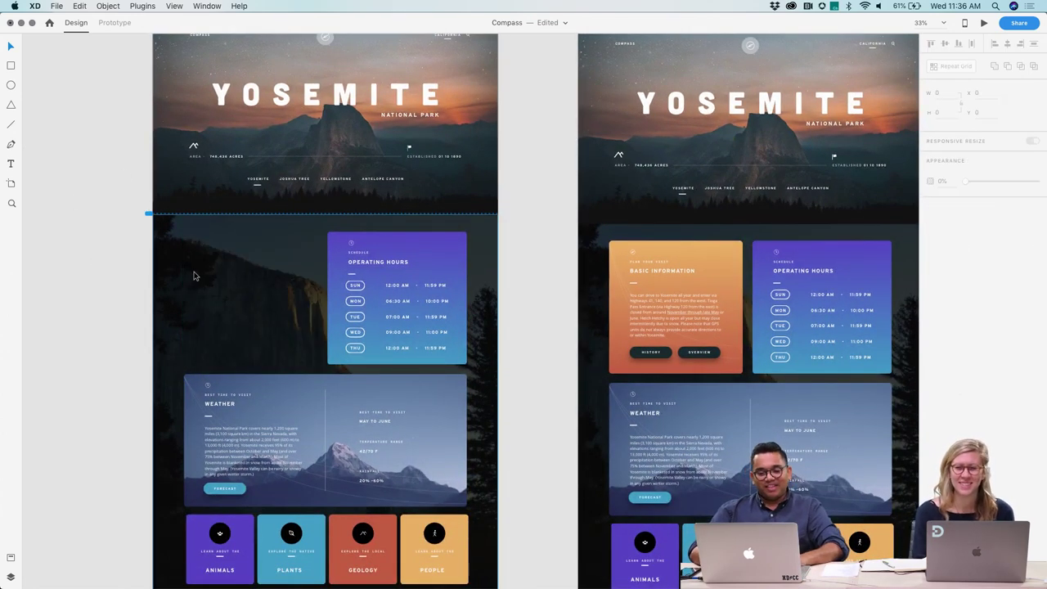
click(393, 309)
key(Delete)
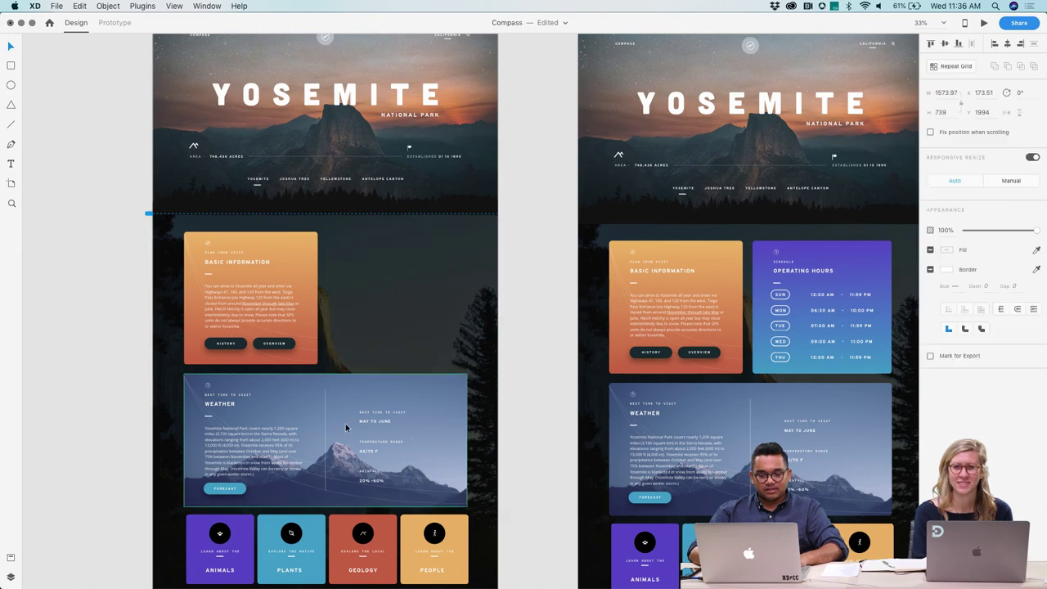
click(346, 426)
key(Delete)
Step: Ungroup the duplicated artboard's Basic Information card, check its elements in the layer list, and turn them into a new component
click(250, 278)
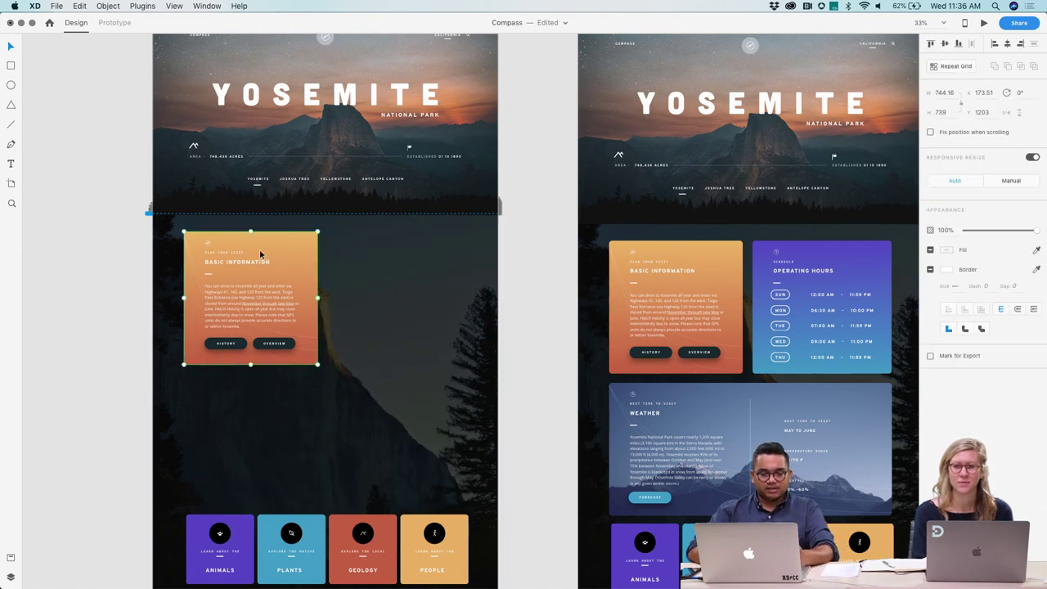
key(super+shift+g)
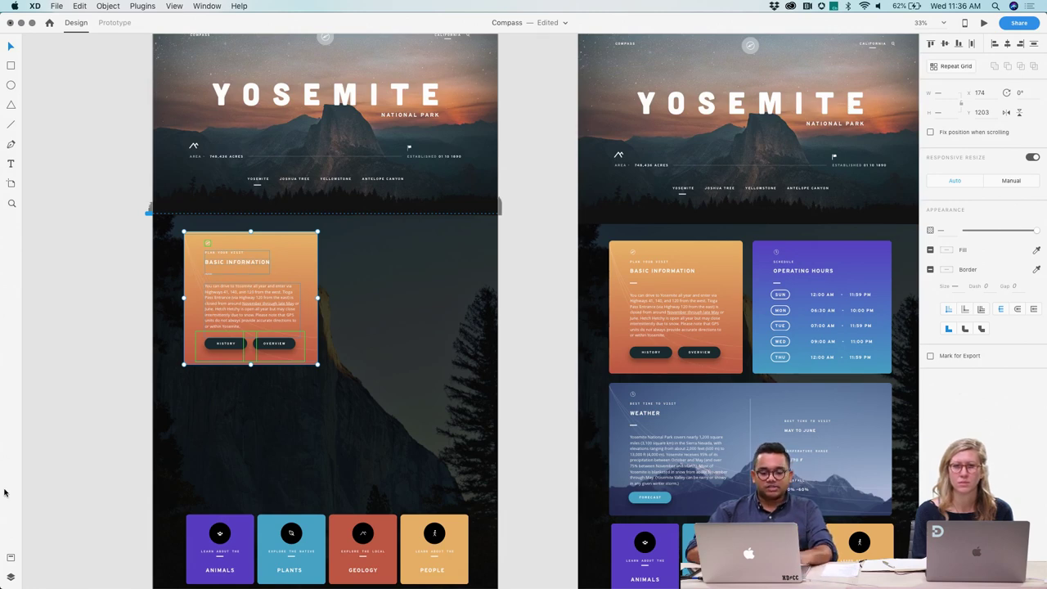
click(10, 576)
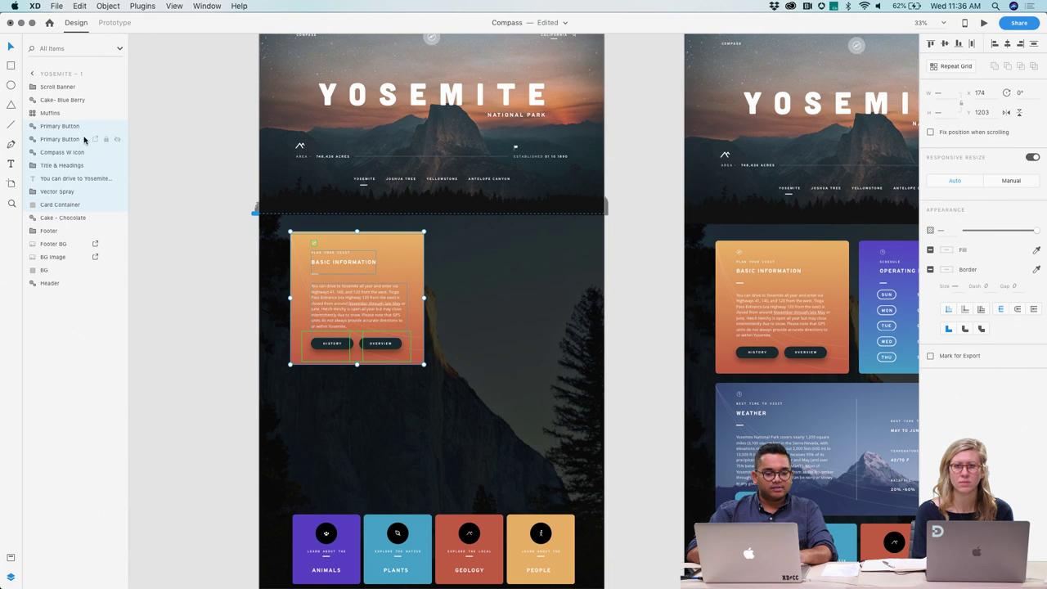
click(11, 577)
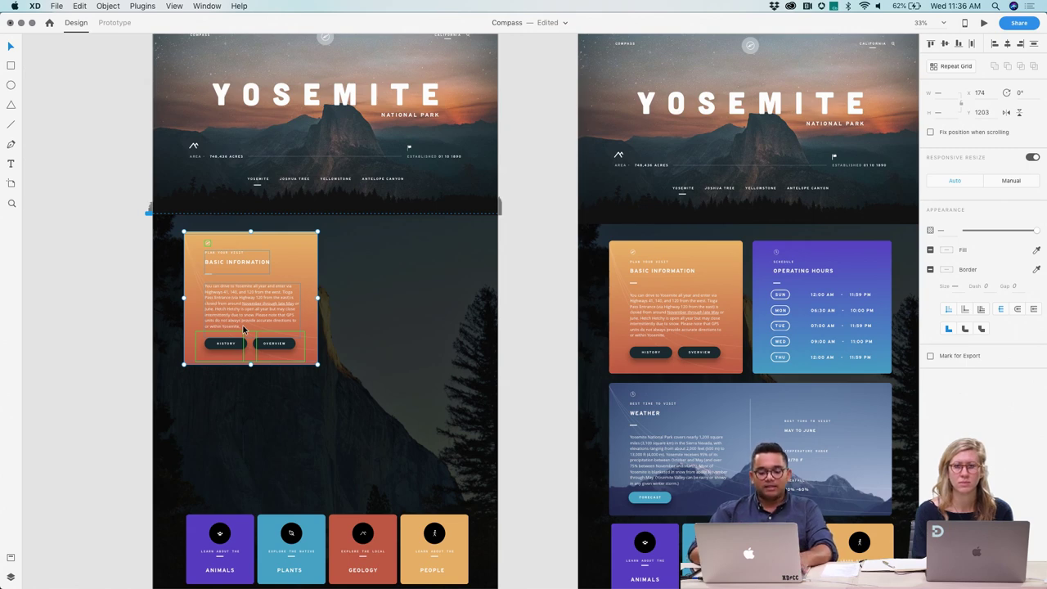
key(super+k)
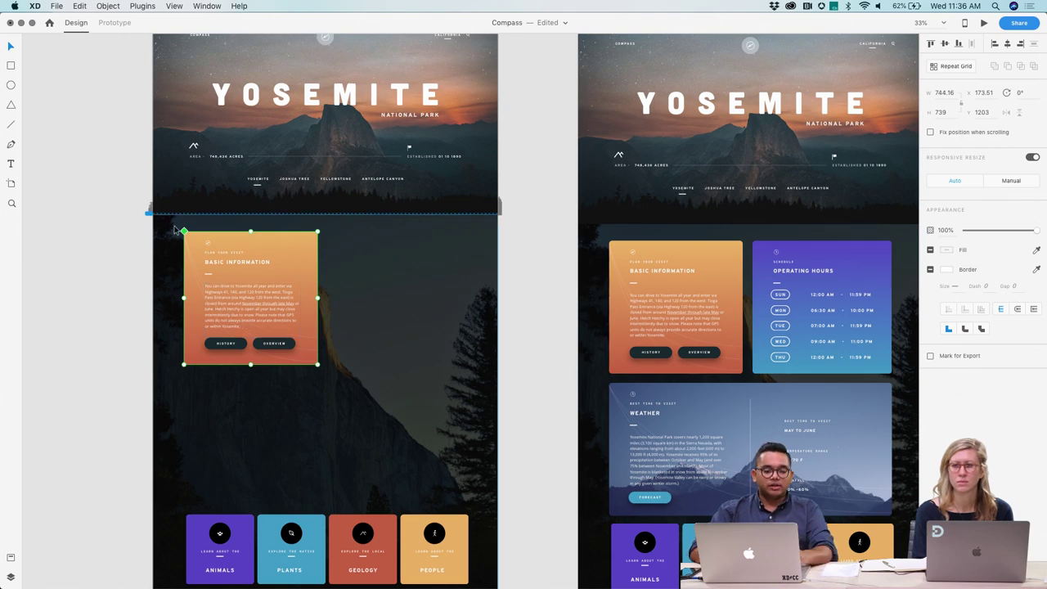
Step: Move the new Basic Information component closer to the artboard's left edge, at about X 113, Y 1202
scroll(173, 230, up, 2)
scroll(173, 229, up, 2)
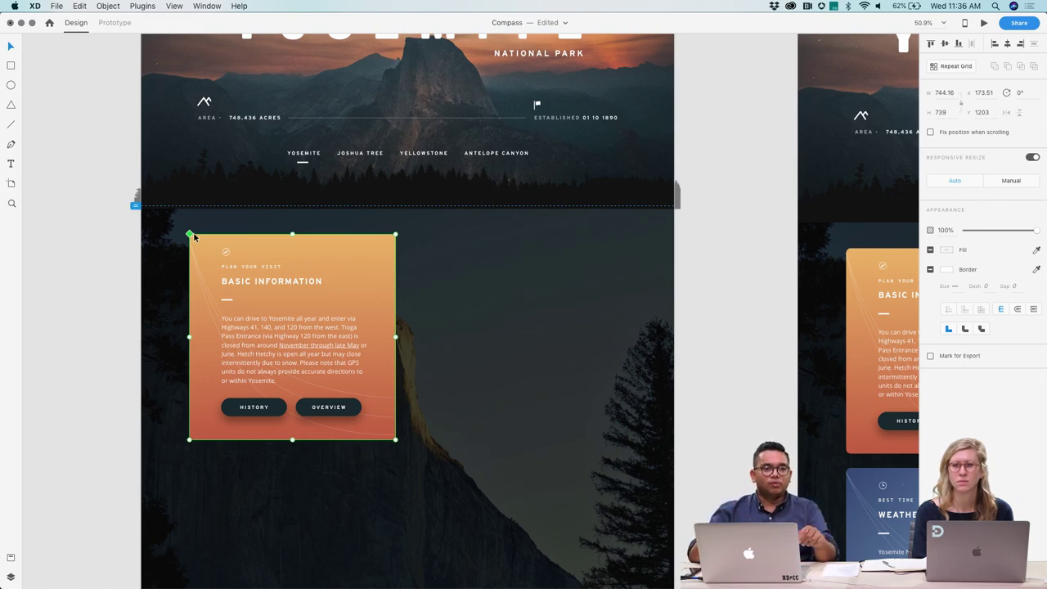
scroll(193, 236, down, 3)
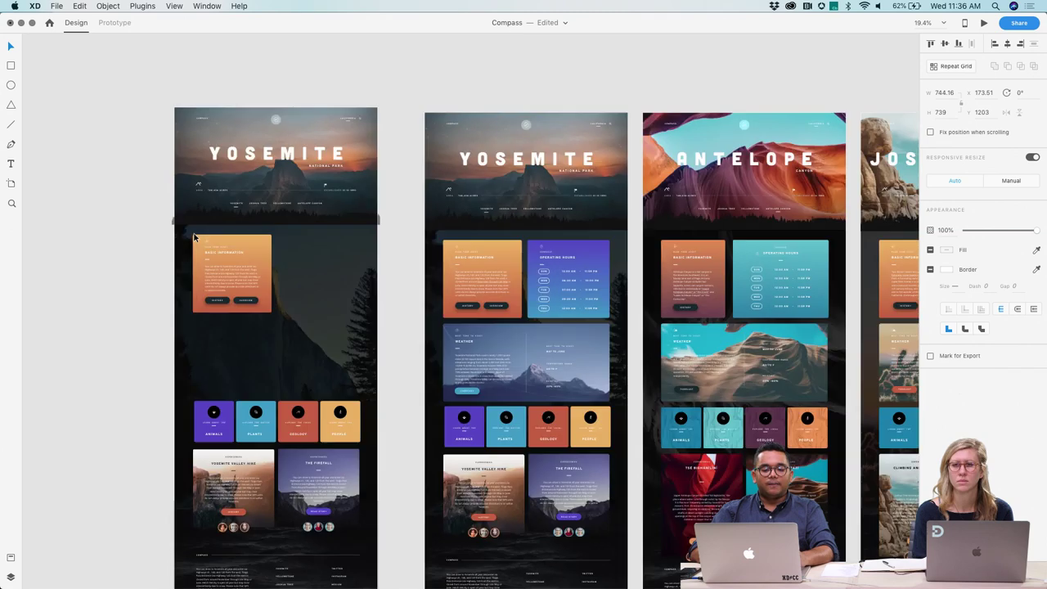
scroll(193, 235, up, 2)
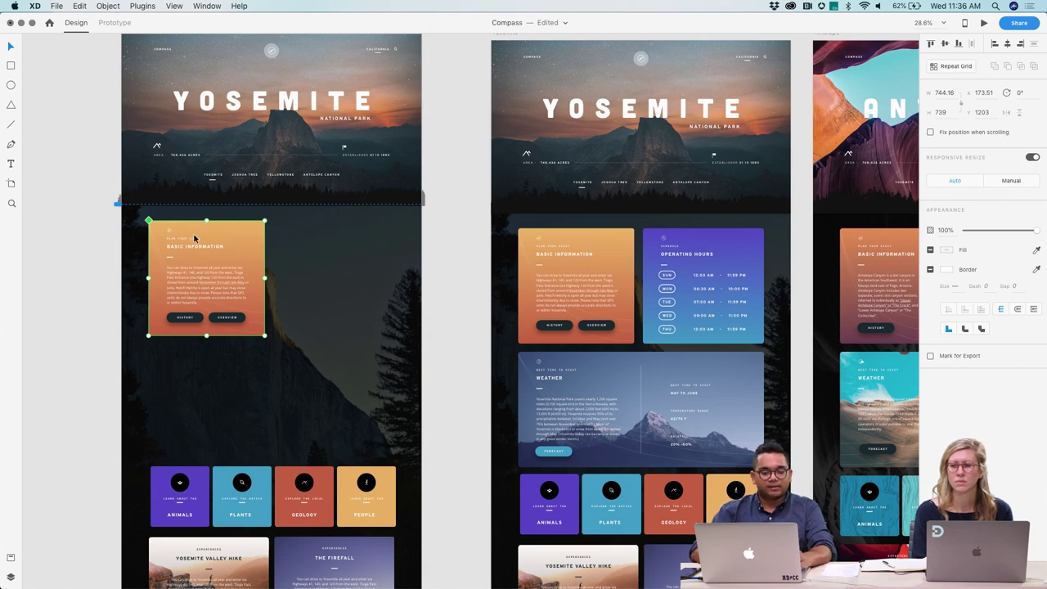
drag(194, 238, 184, 237)
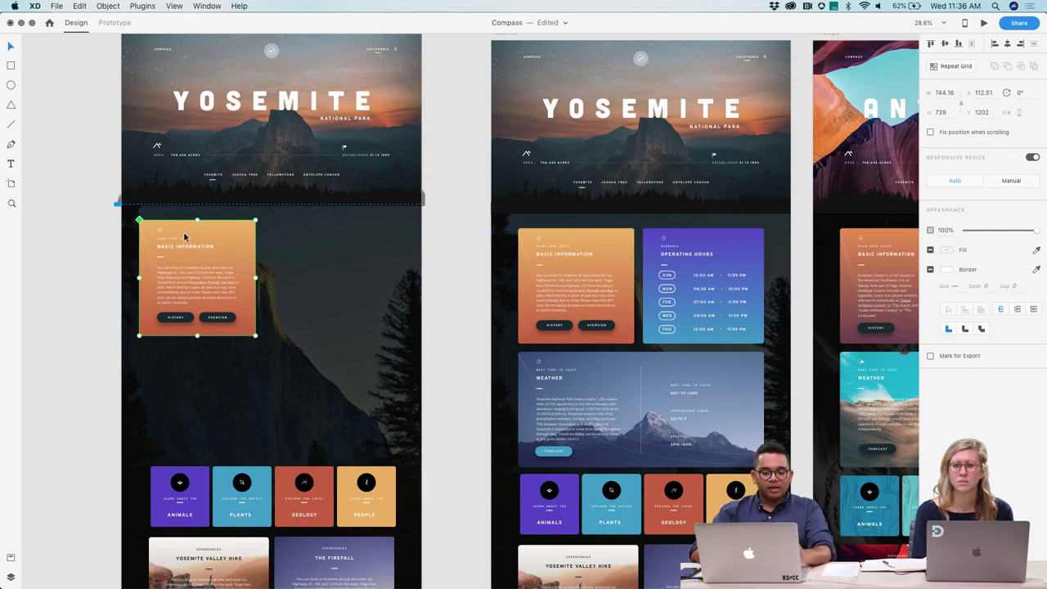
Step: Duplicate the Basic Information component and place the copy beside it at about X 913, Y 1202
click(711, 258)
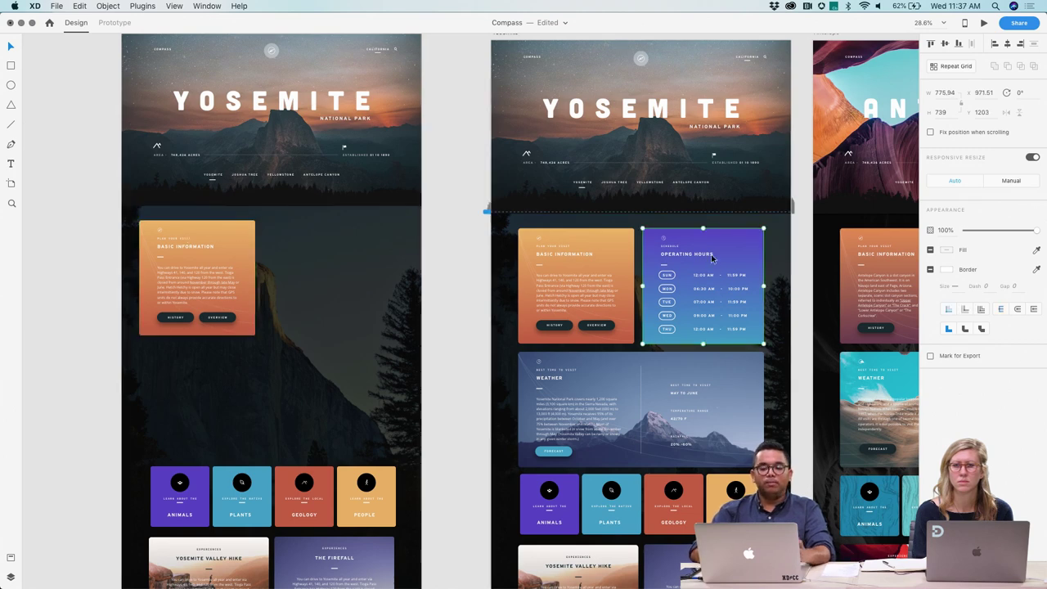
click(245, 243)
key(super+v)
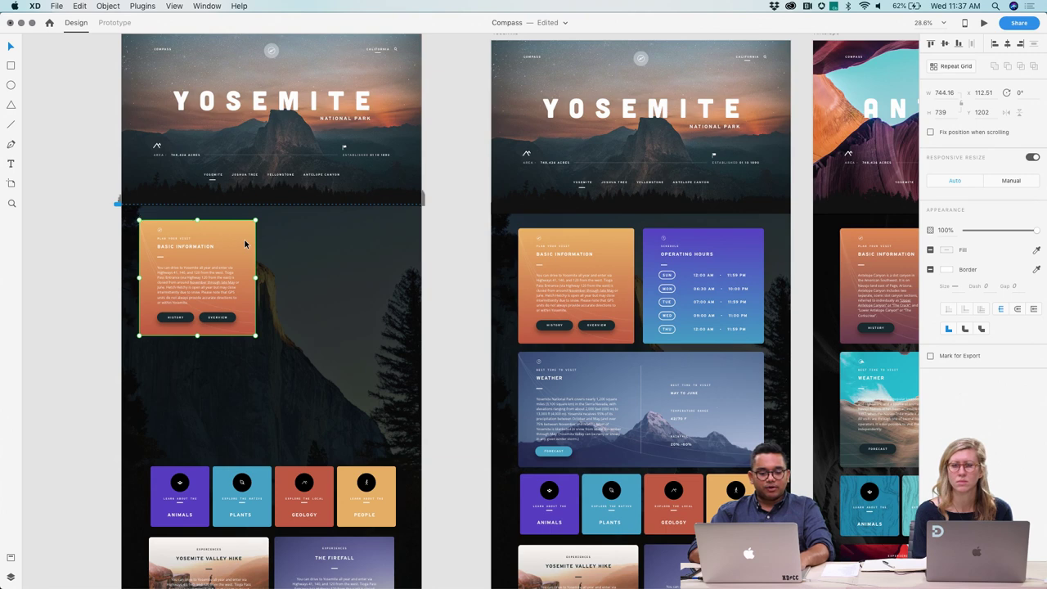
drag(244, 243, 337, 237)
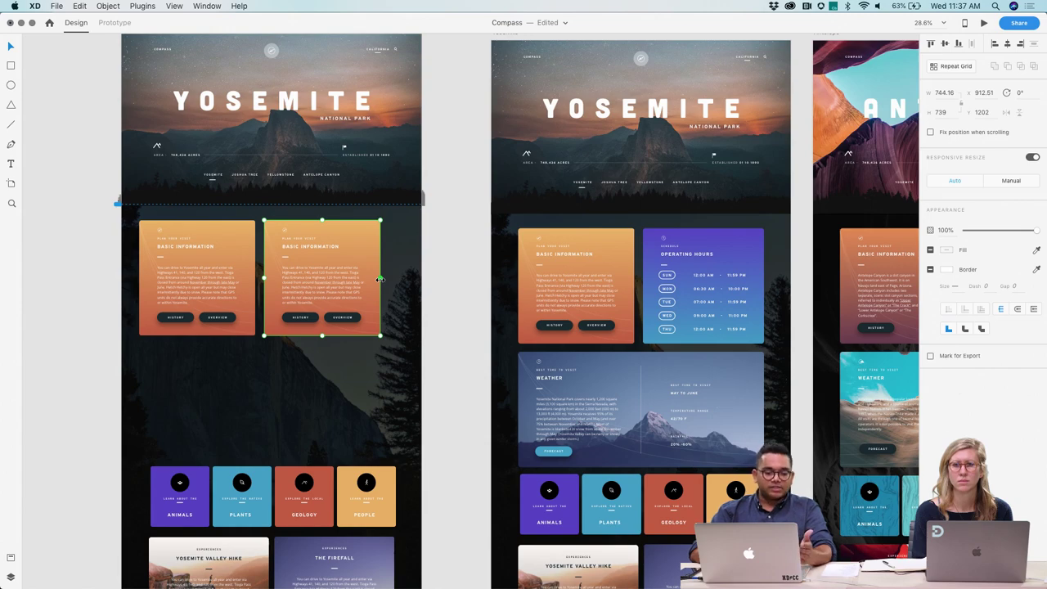
Step: Change the heading of the copied Basic Information card to OPERATING HOURS
scroll(315, 221, up, 5)
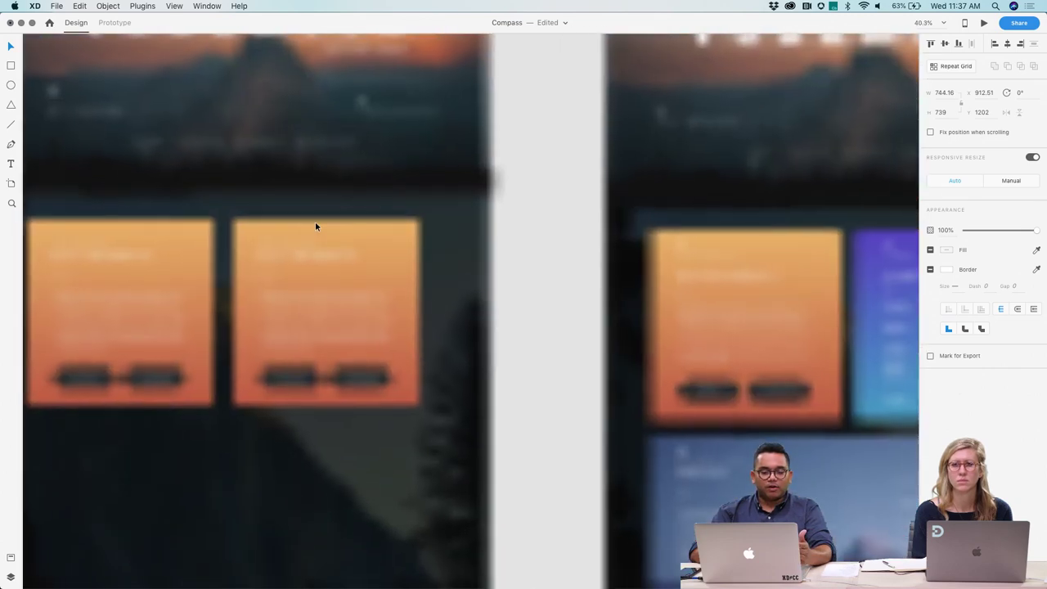
scroll(315, 220, right, 2)
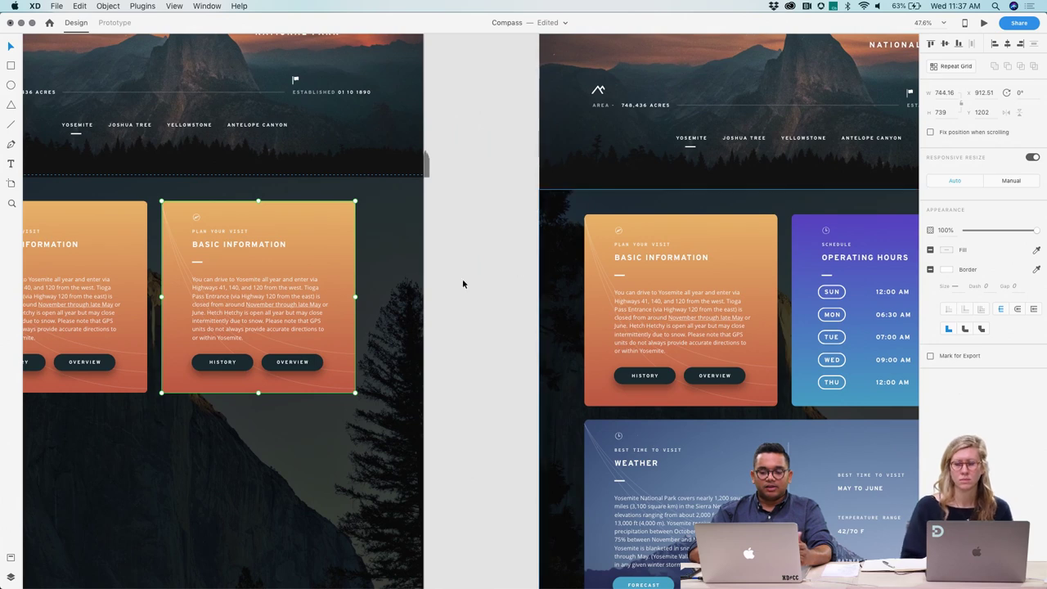
double_click(213, 243)
double_click(212, 243)
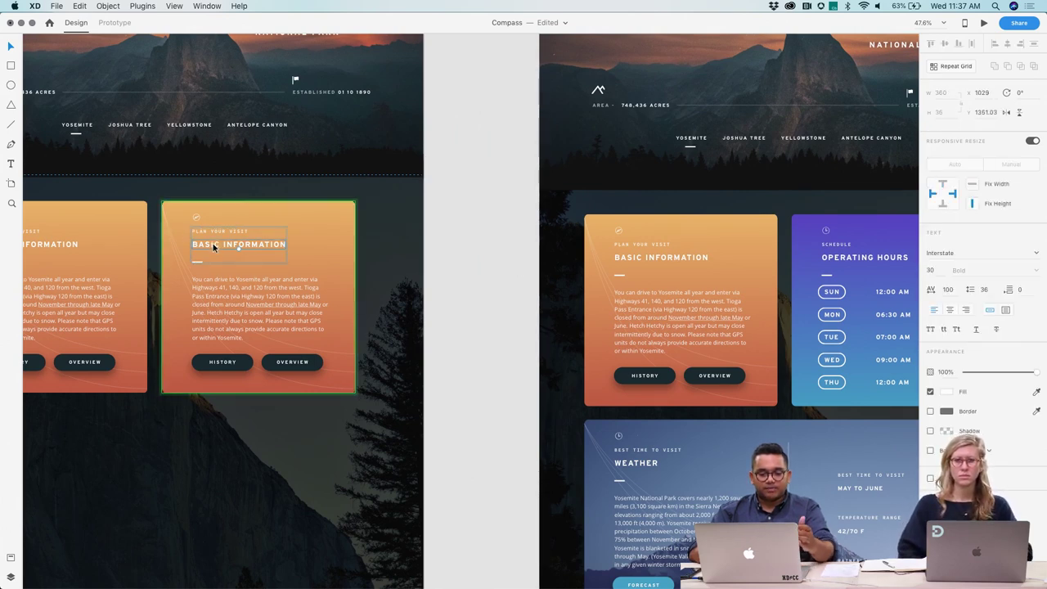
double_click(212, 243)
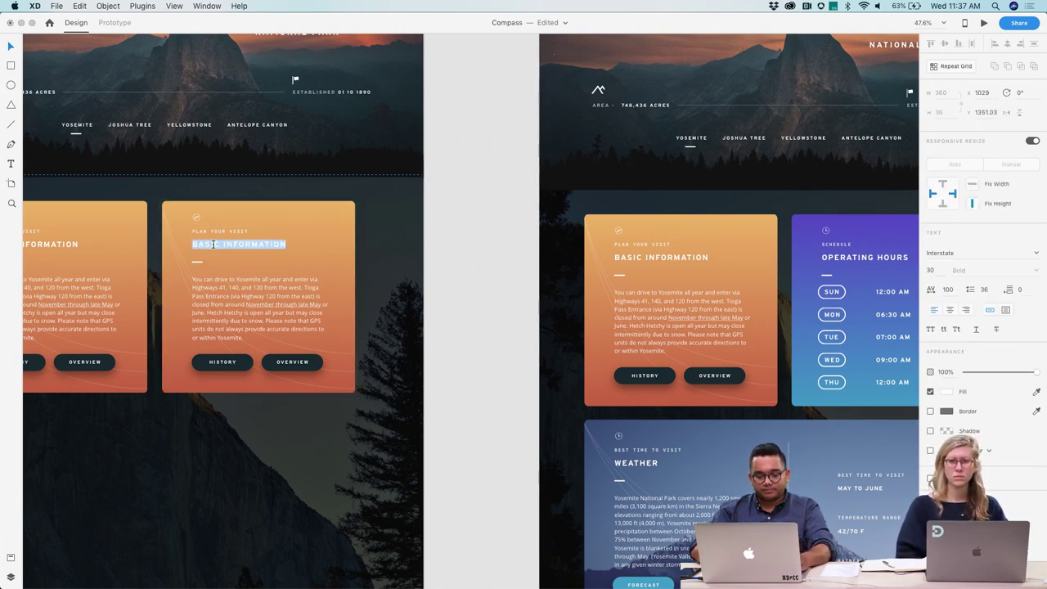
text(OPERATING HOURS)
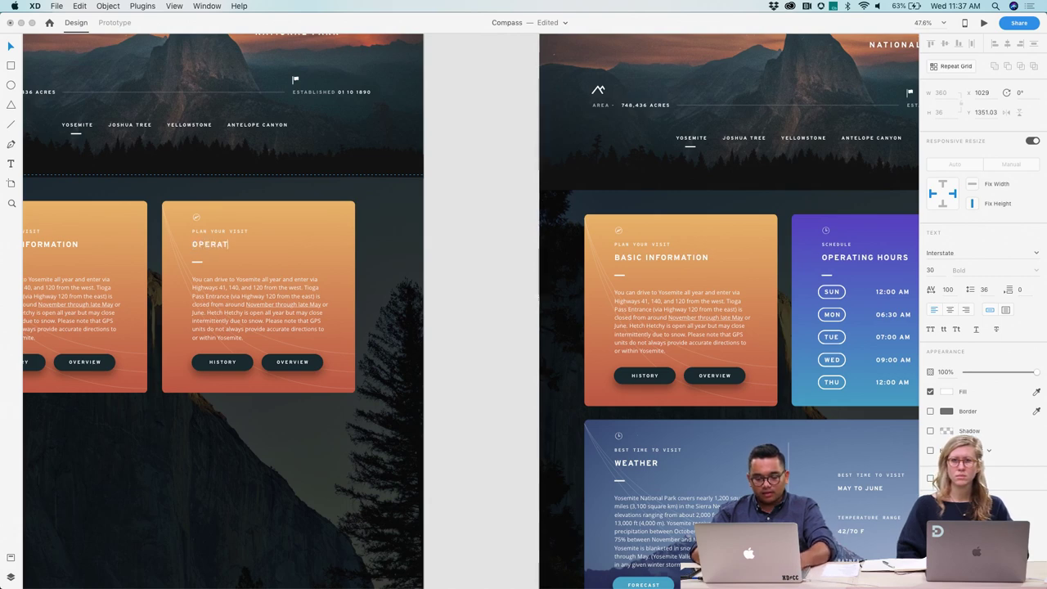
Step: Change the small label above the copied card's OPERATING HOURS heading to SCHEDULE
double_click(234, 230)
text(S)
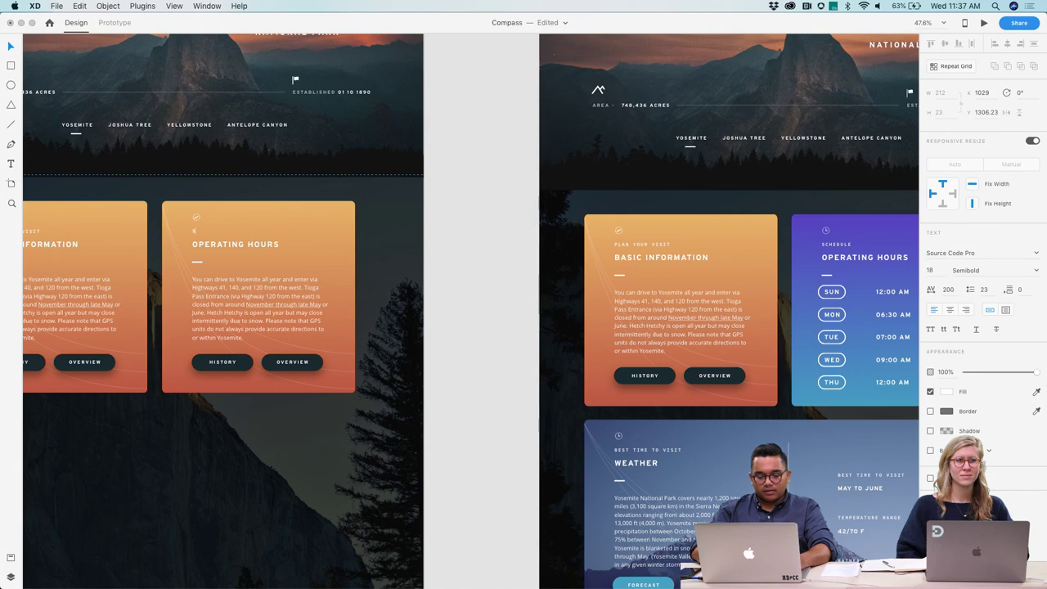
text(CHEDULE)
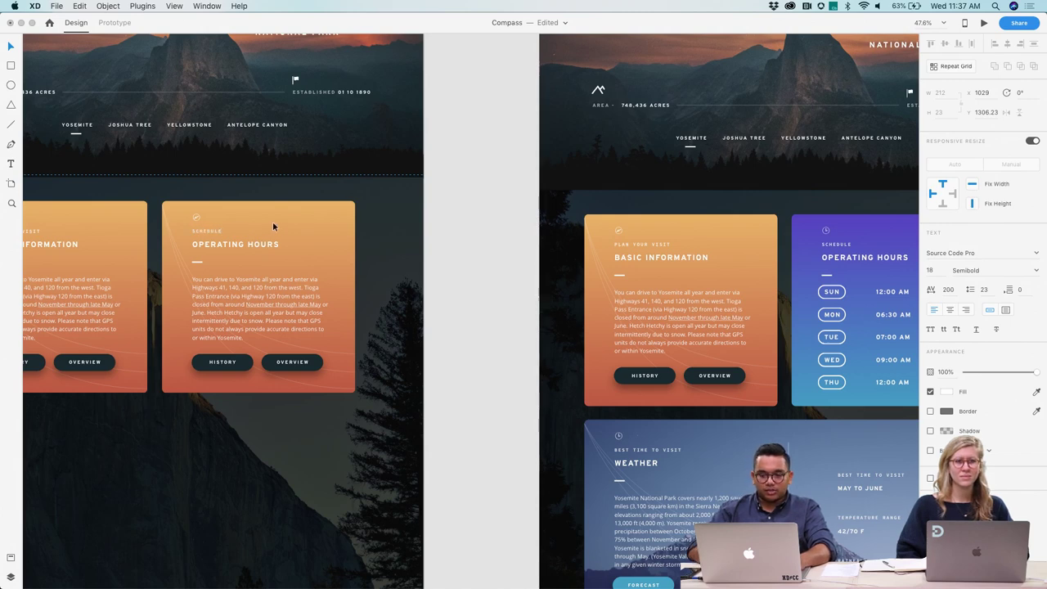
key(Escape)
Step: Delete the body paragraph and the HISTORY and OVERVIEW buttons from the copied Operating Hours card
click(323, 239)
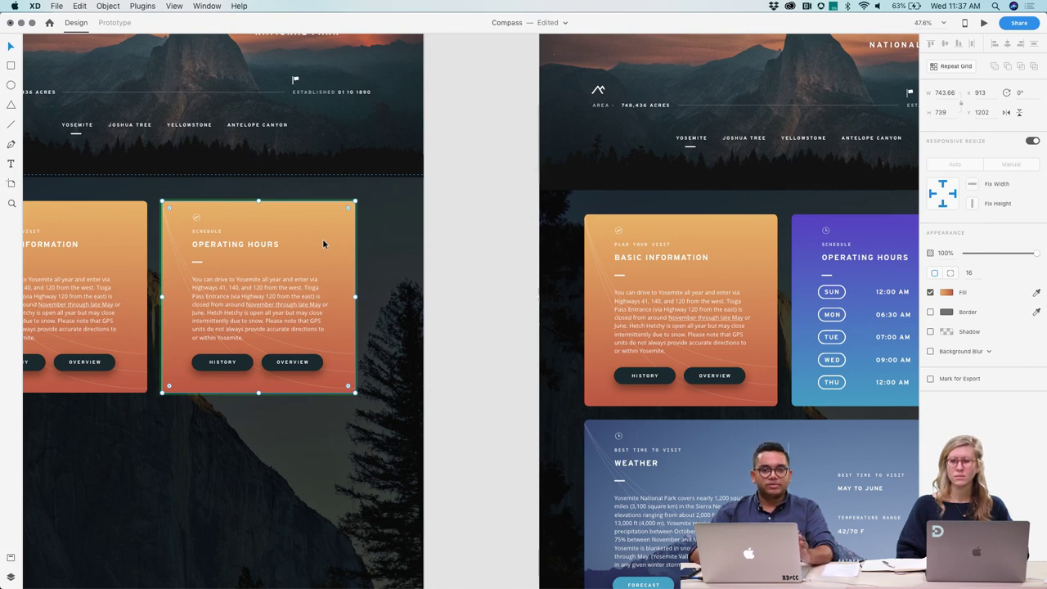
double_click(283, 289)
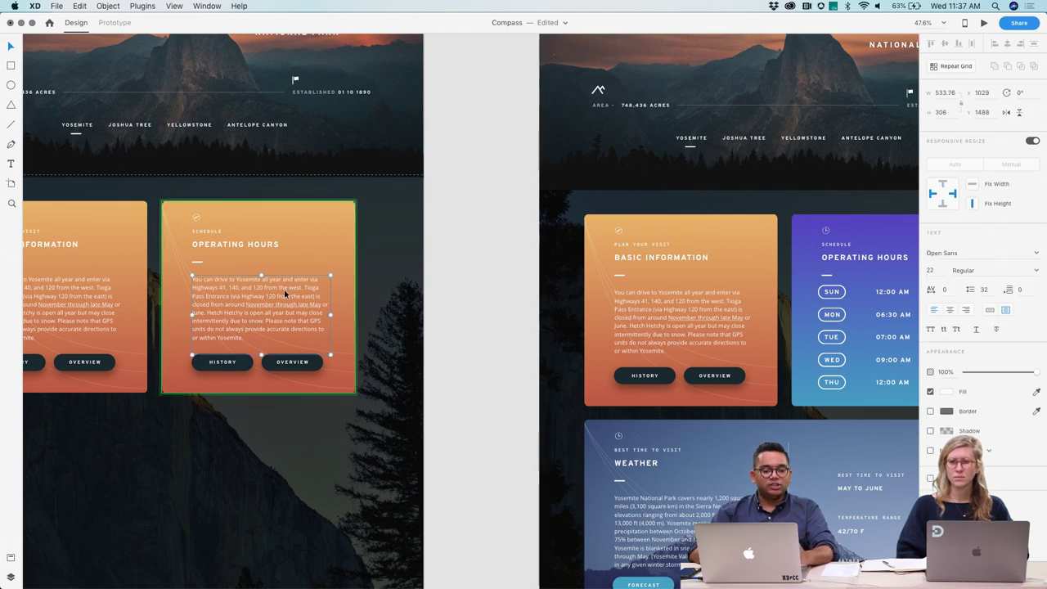
key(Delete)
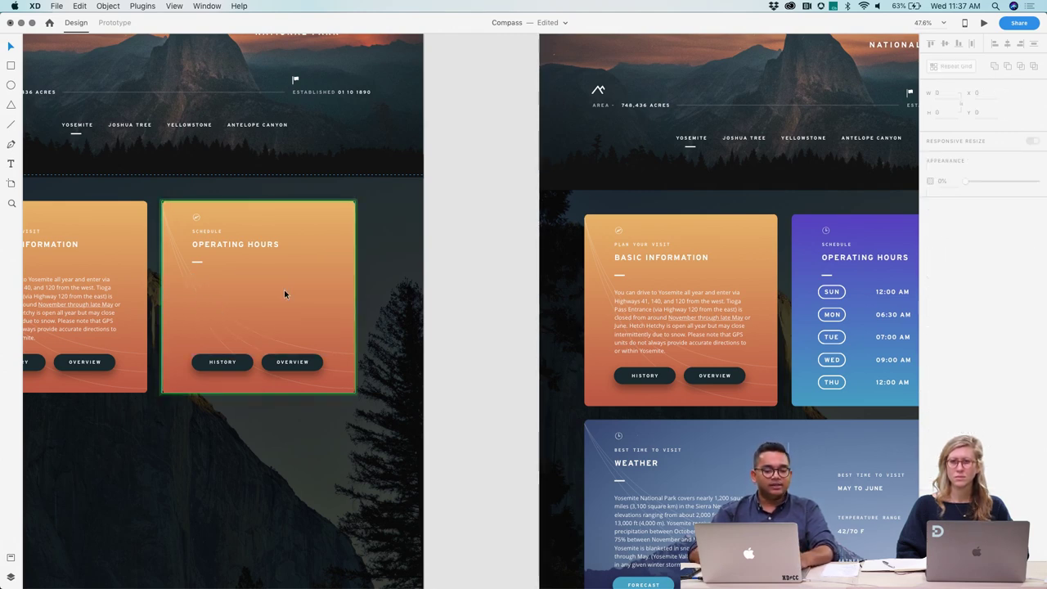
click(233, 368)
key(Delete)
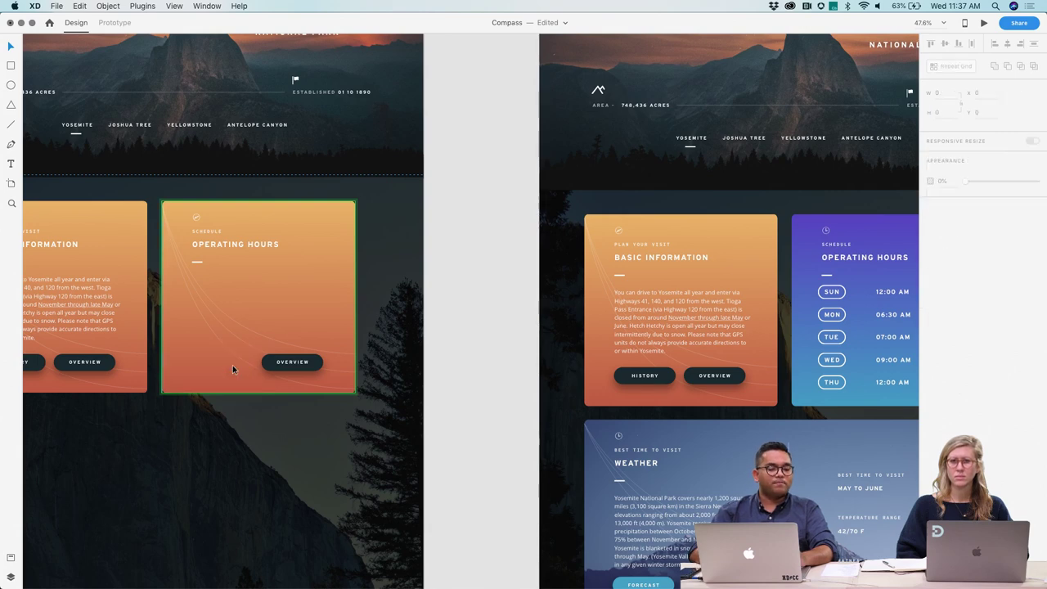
click(272, 364)
key(Delete)
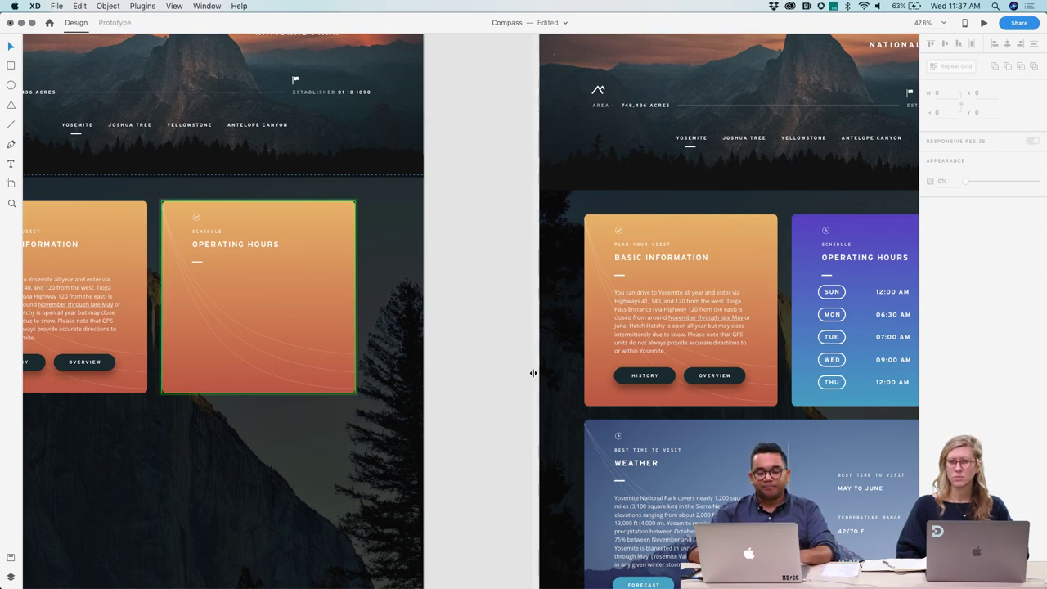
Step: Copy the day-and-time repeat grid from the original artboard's Operating Hours card into the new Operating Hours card
click(834, 319)
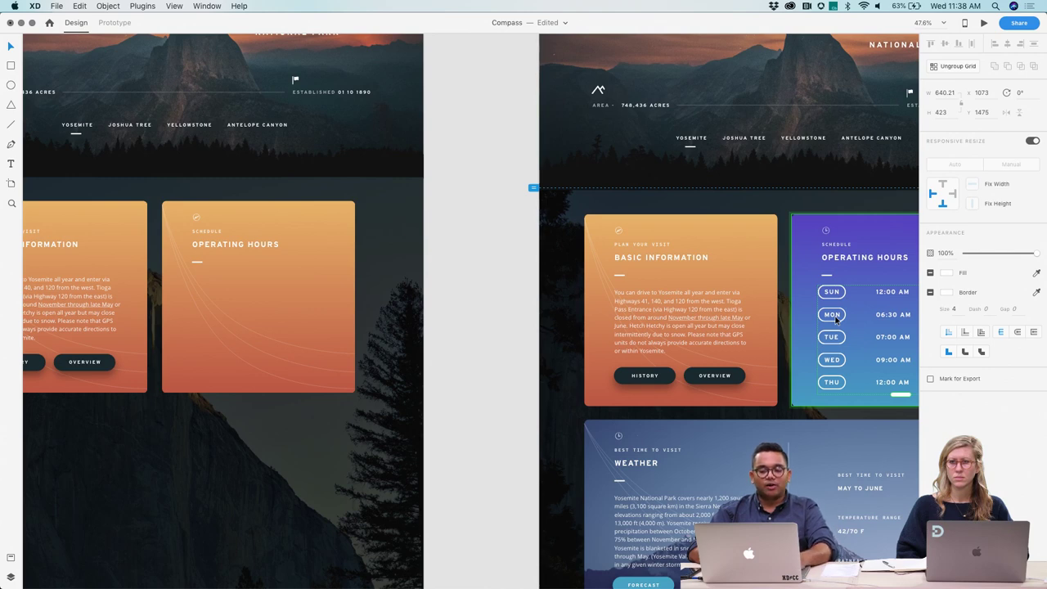
click(273, 318)
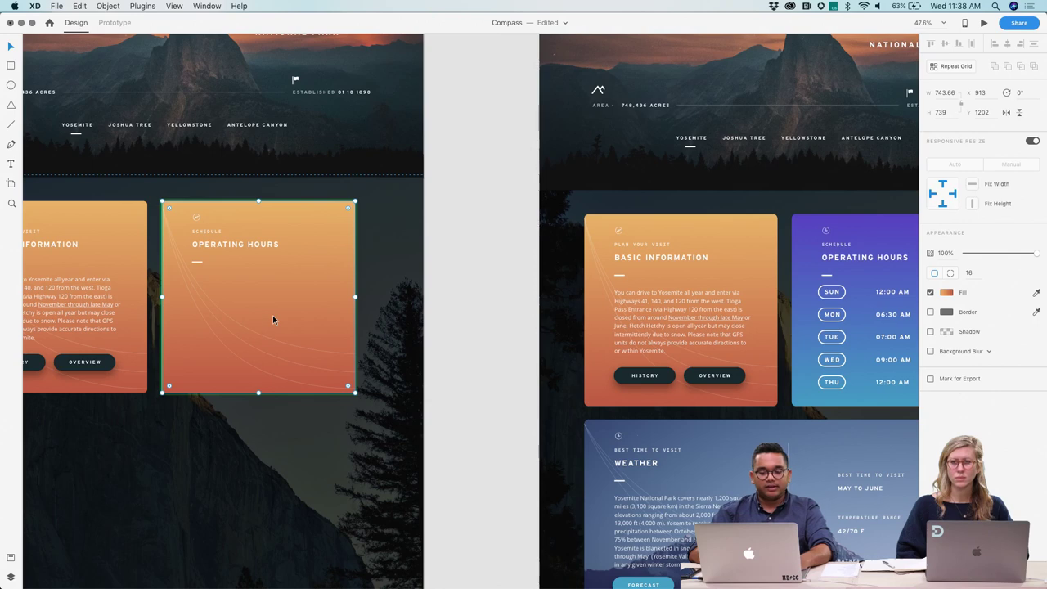
key(super+v)
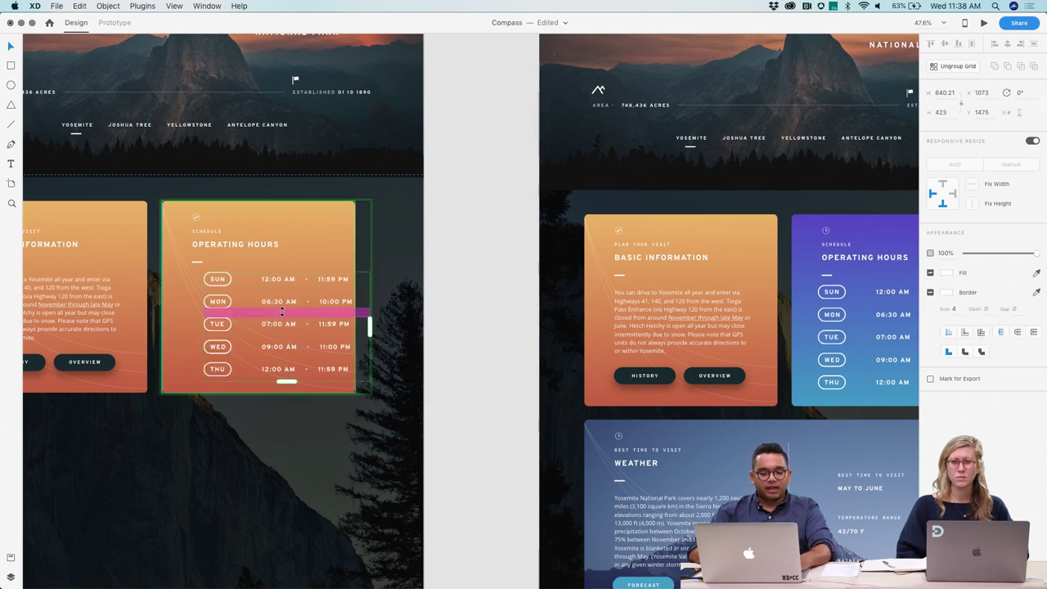
Step: Move the schedule grid inside the new card to about X 1004, Y 1463 and adjust its row spacing to about 411 overall height
drag(285, 280, 262, 302)
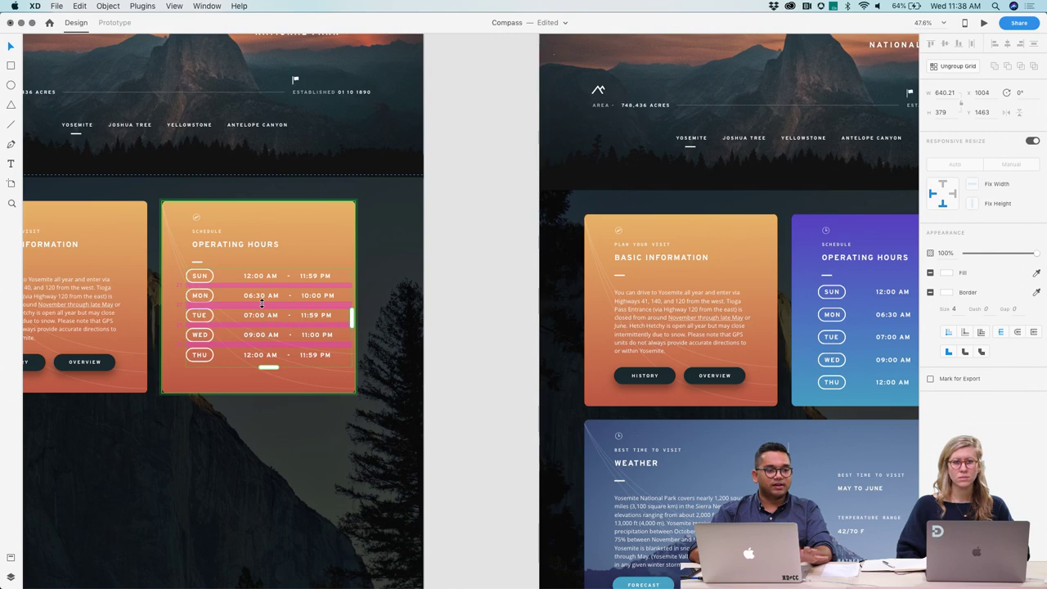
drag(261, 304, 264, 306)
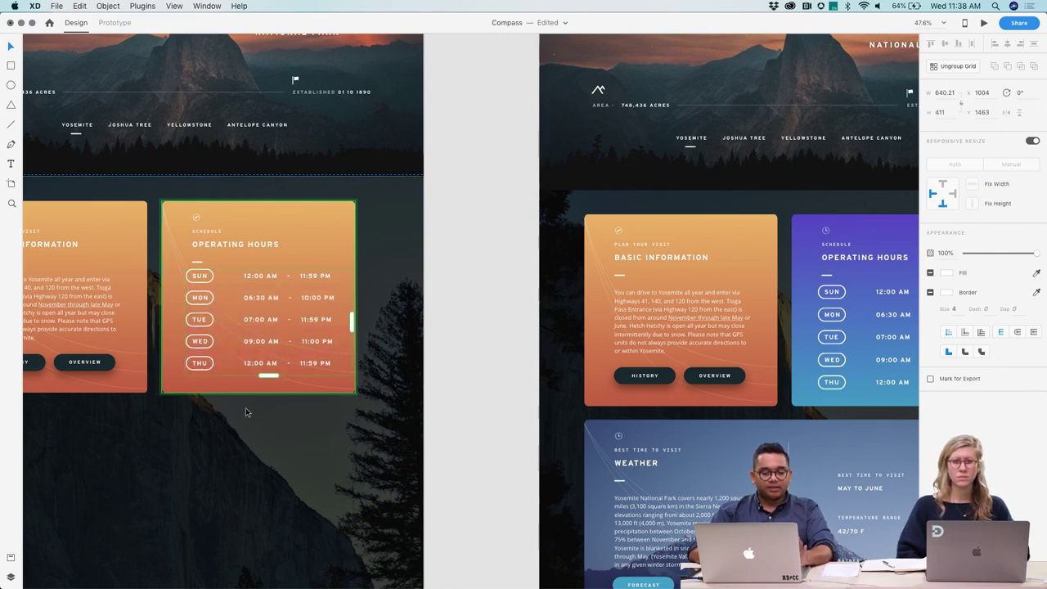
click(241, 421)
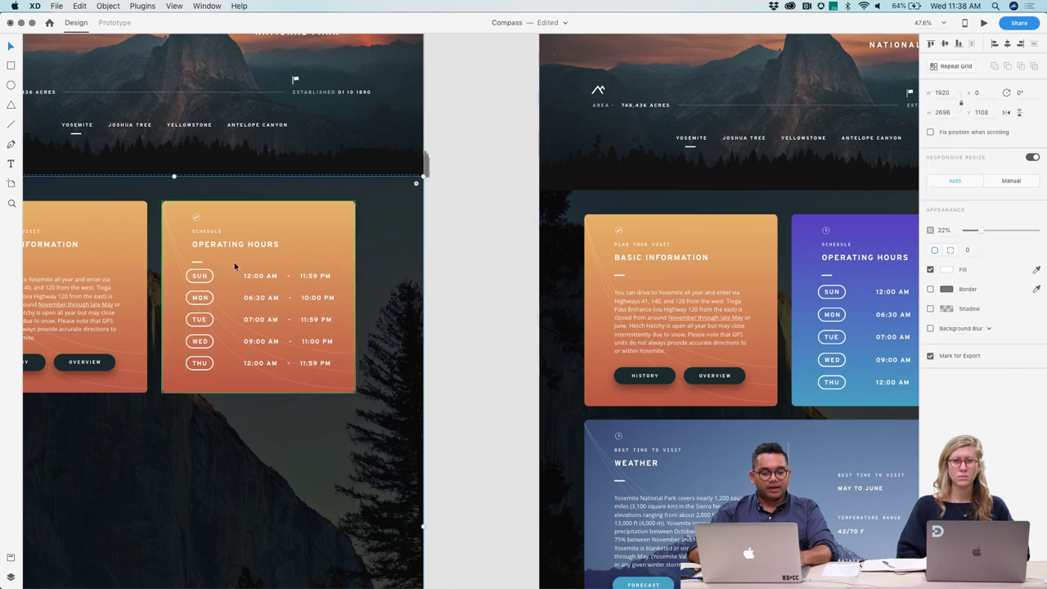
Step: Hide the decorative curved lines in the new Operating Hours card by setting their opacity to 0%
click(241, 237)
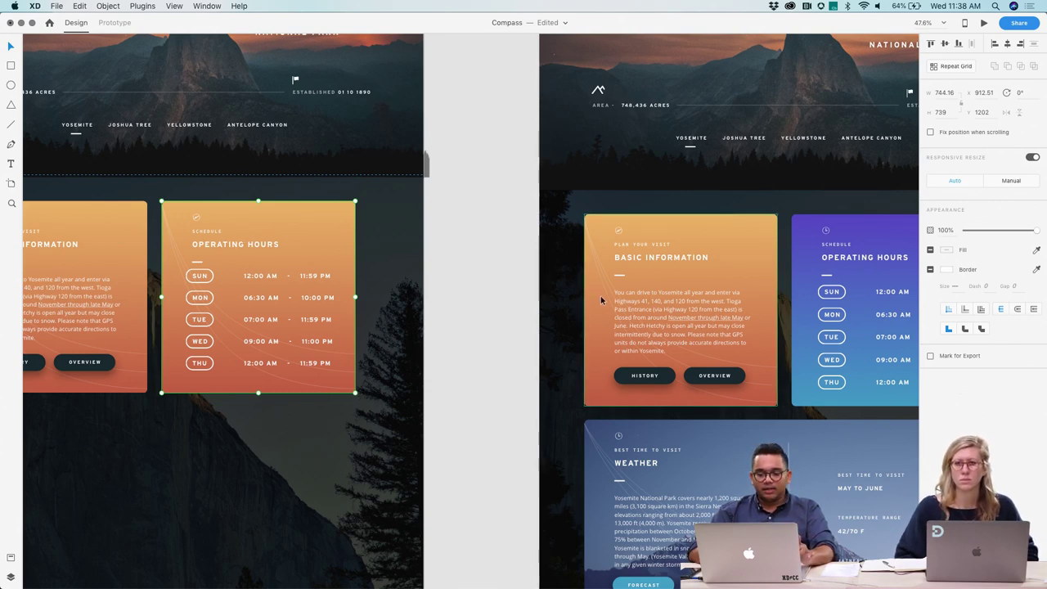
double_click(177, 252)
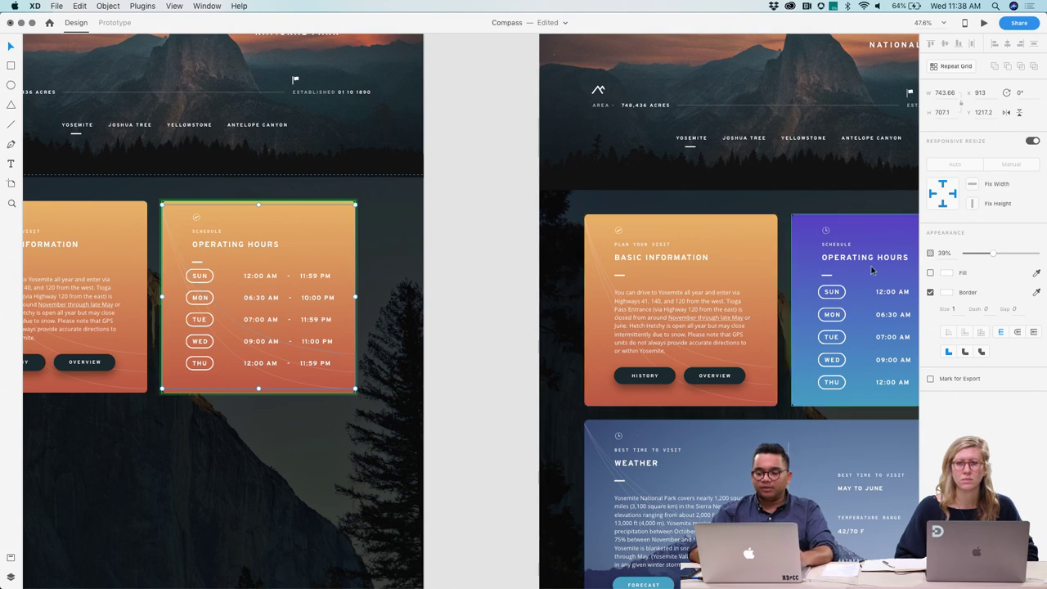
drag(992, 256, 957, 258)
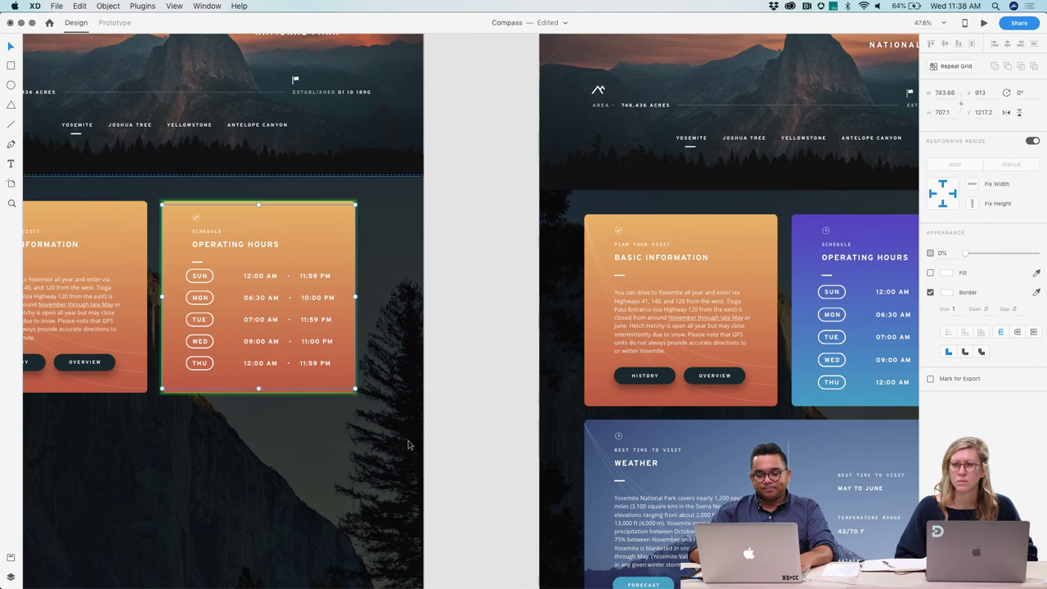
Step: Fill the new Operating Hours card's background container with the saved Night Blue gradient
click(12, 556)
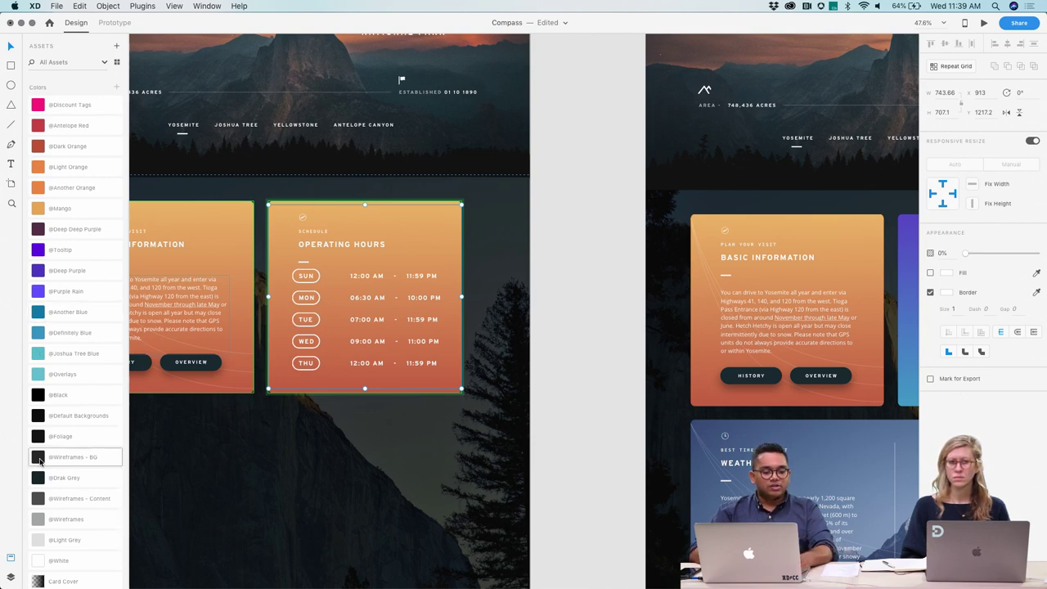
scroll(39, 462, down, 5)
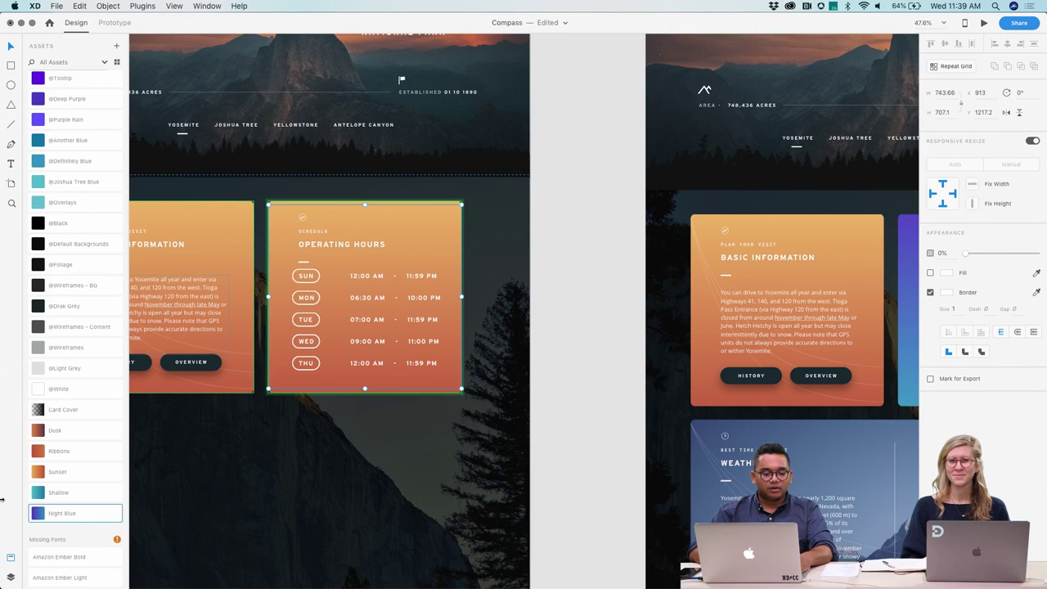
click(9, 576)
click(64, 152)
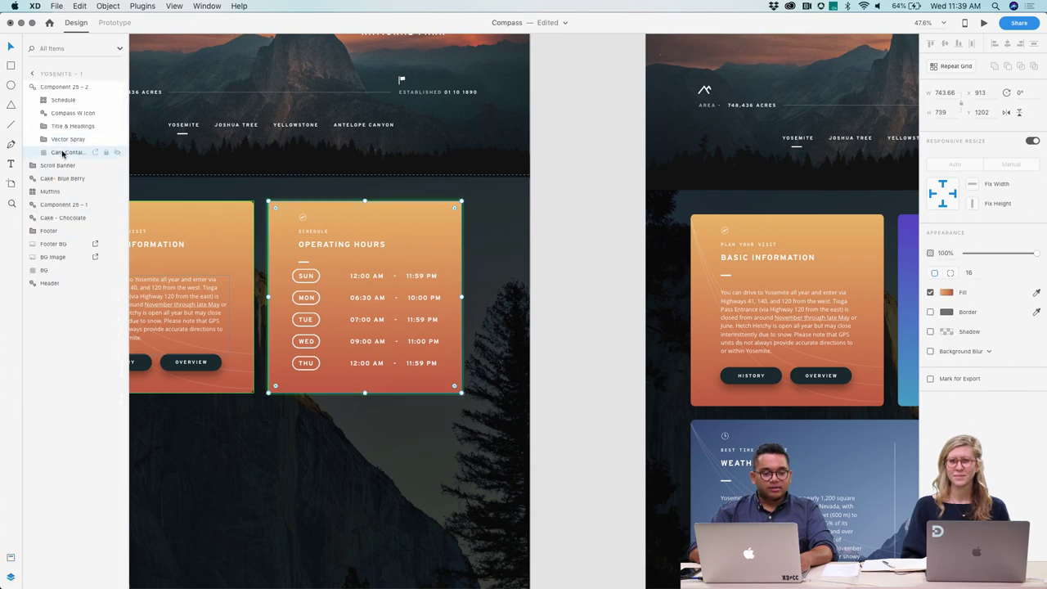
click(10, 555)
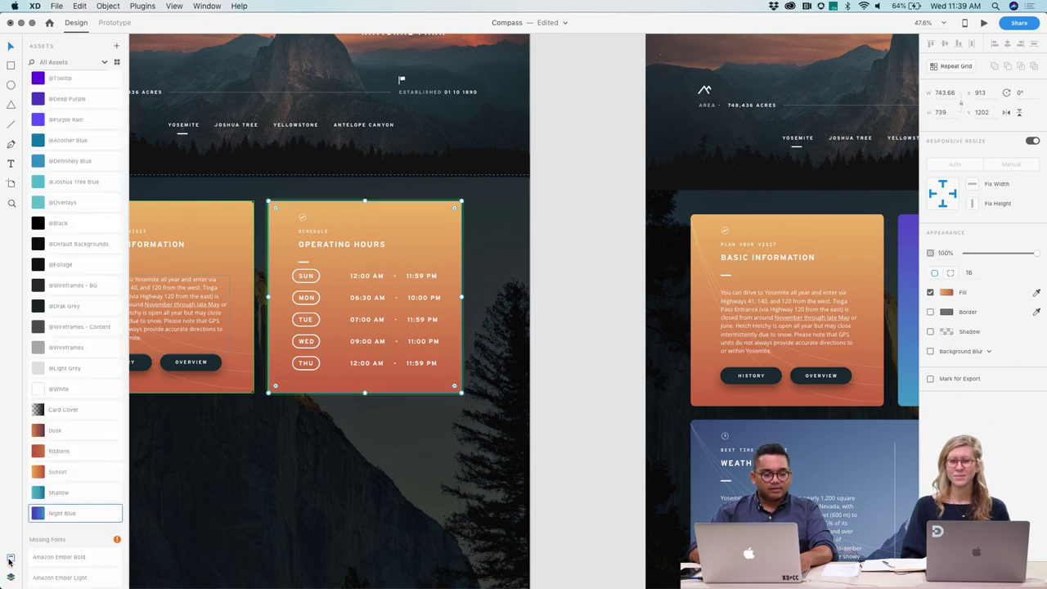
click(38, 514)
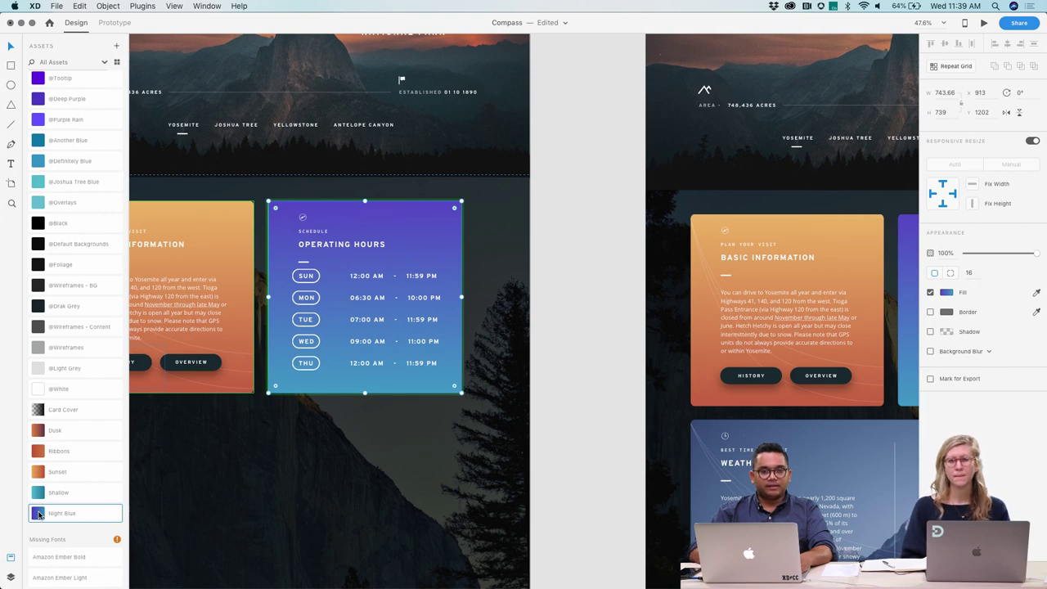
click(11, 558)
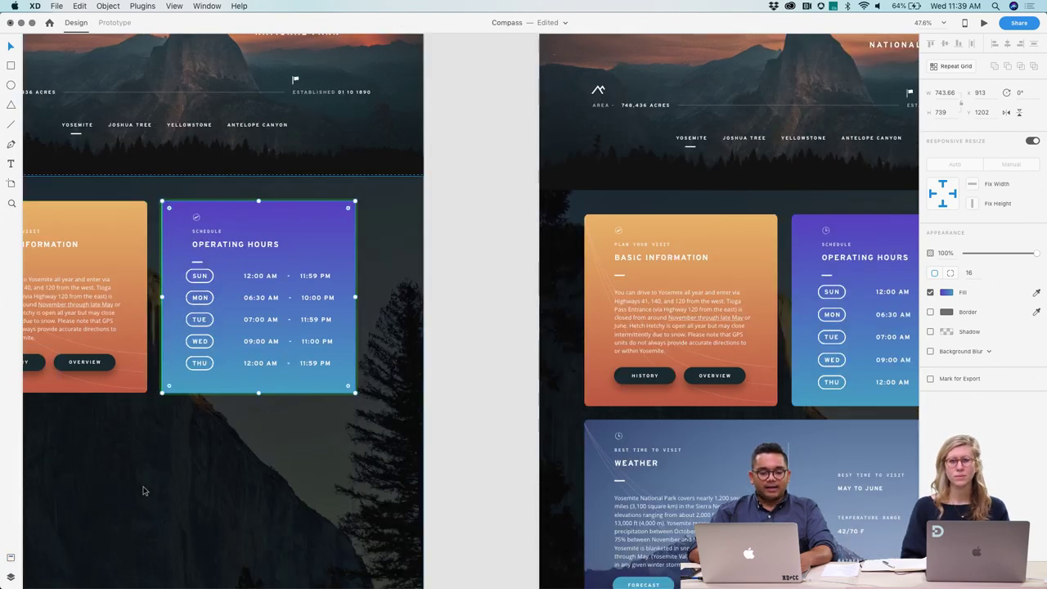
Step: Widen the new Operating Hours card to the right, to a width of about 908
scroll(143, 491, left, 5)
scroll(143, 491, down, 1)
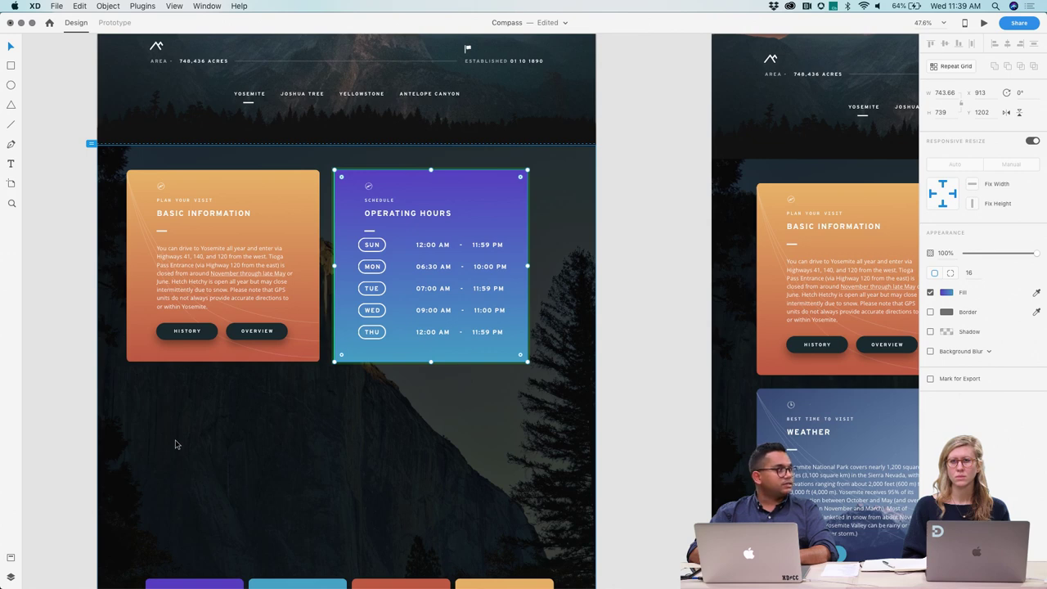
scroll(175, 444, down, 5)
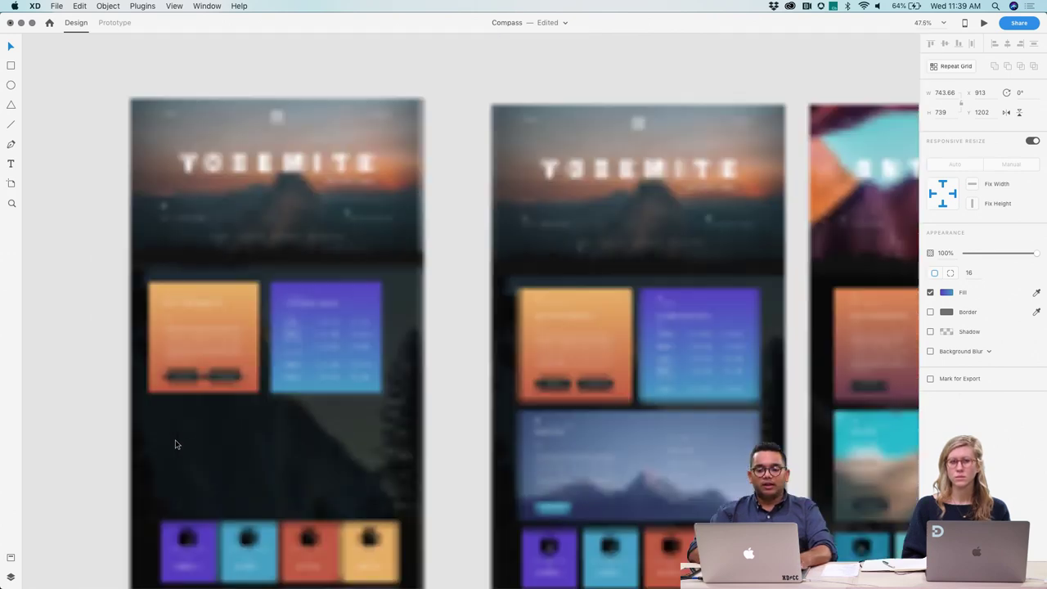
click(245, 402)
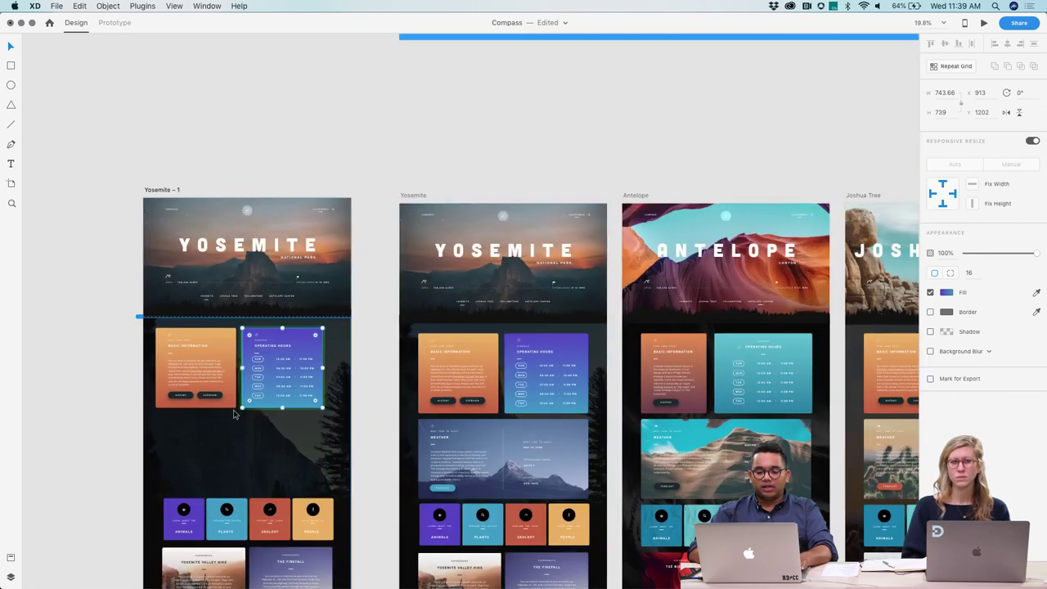
click(337, 375)
scroll(337, 374, up, 3)
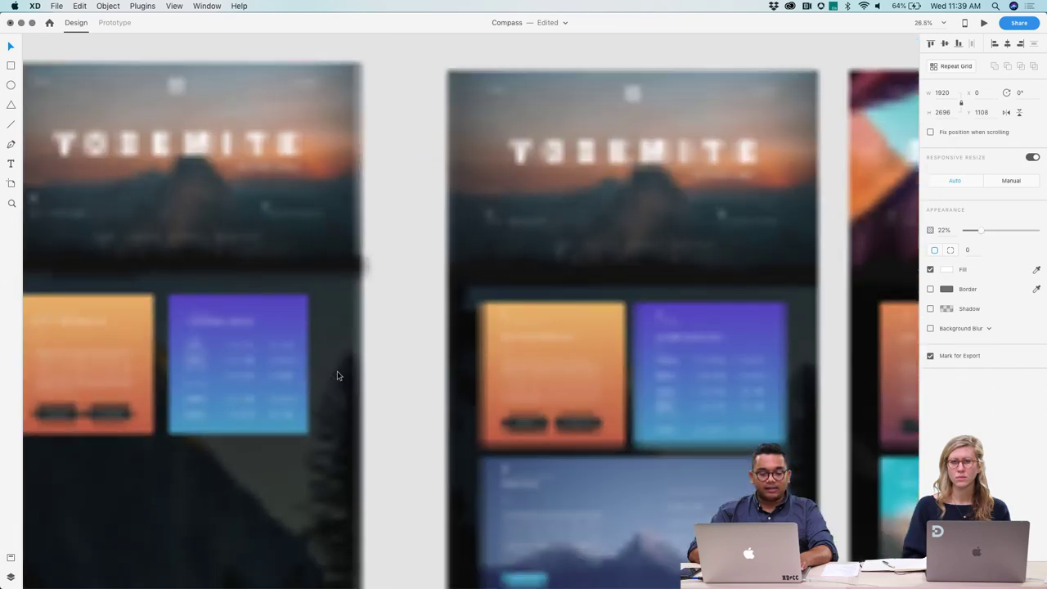
click(310, 363)
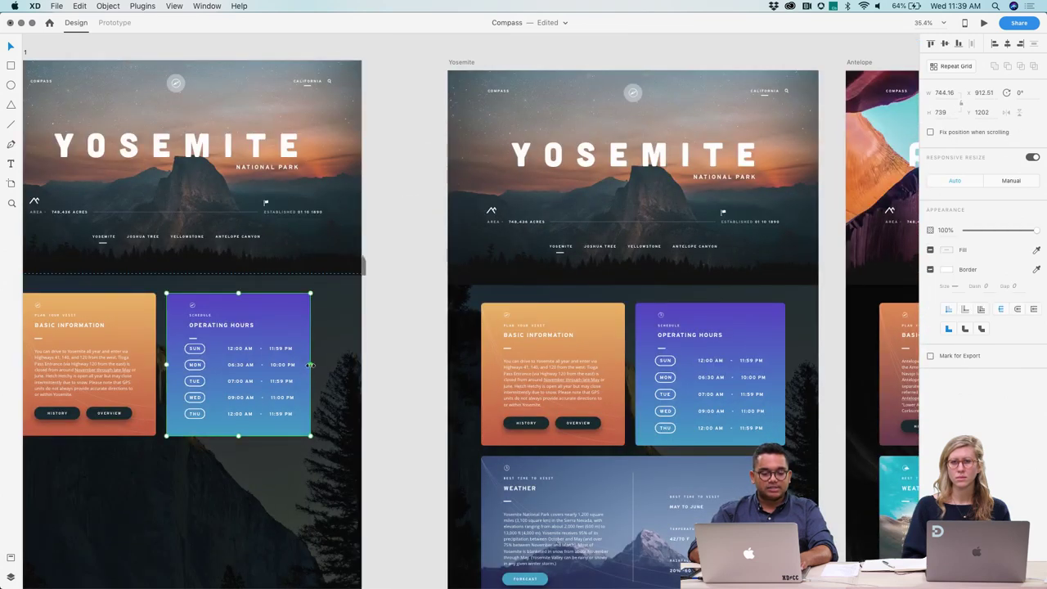
drag(311, 364, 342, 364)
Step: Shift the schedule grid right within the widened Operating Hours card, to about X 1056, Y 1472
scroll(233, 362, up, 3)
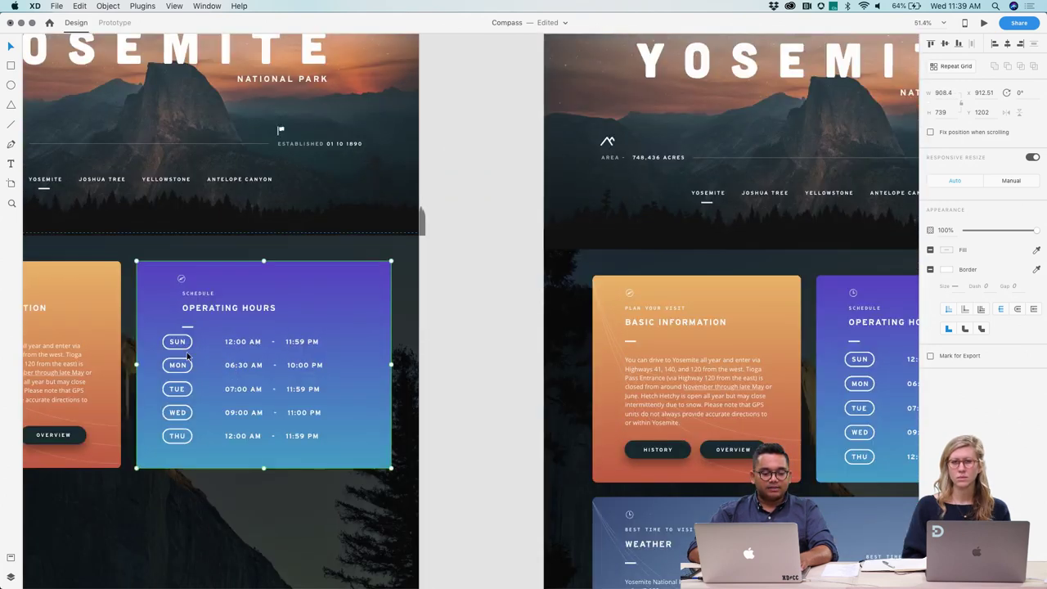
double_click(187, 351)
drag(184, 344, 196, 346)
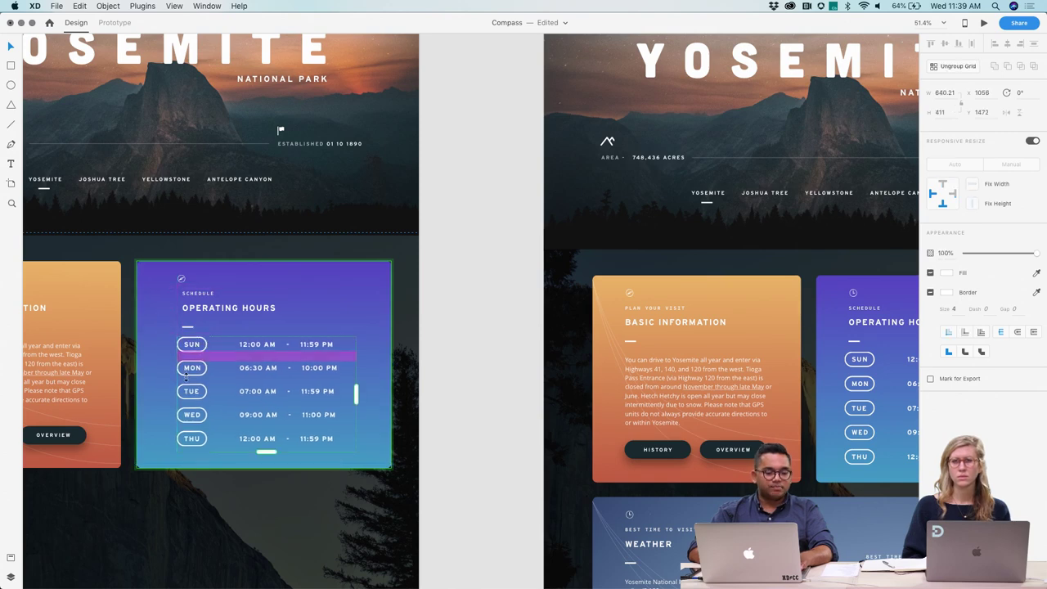
click(150, 499)
Step: Shift the compass icon right in the Operating Hours card, to about X 1075, aligning it with the Schedule heading
scroll(150, 499, down, 3)
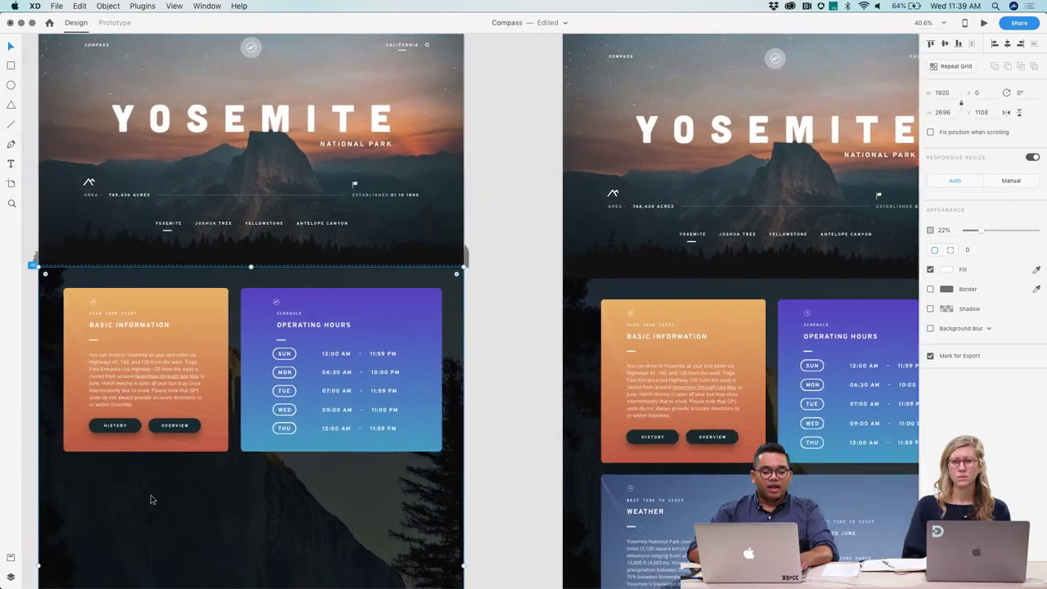
scroll(310, 304, up, 5)
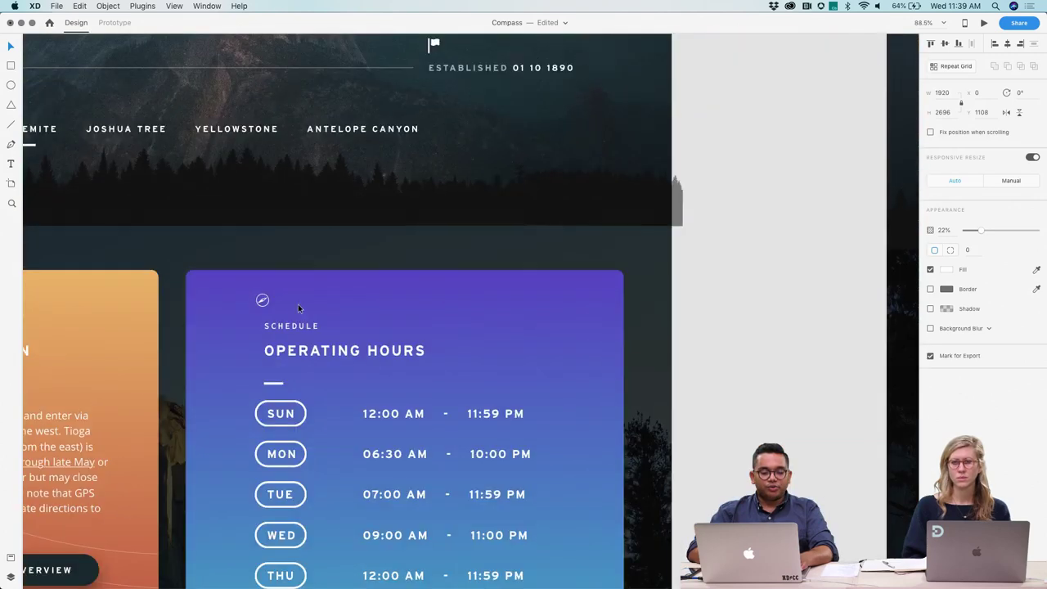
click(264, 301)
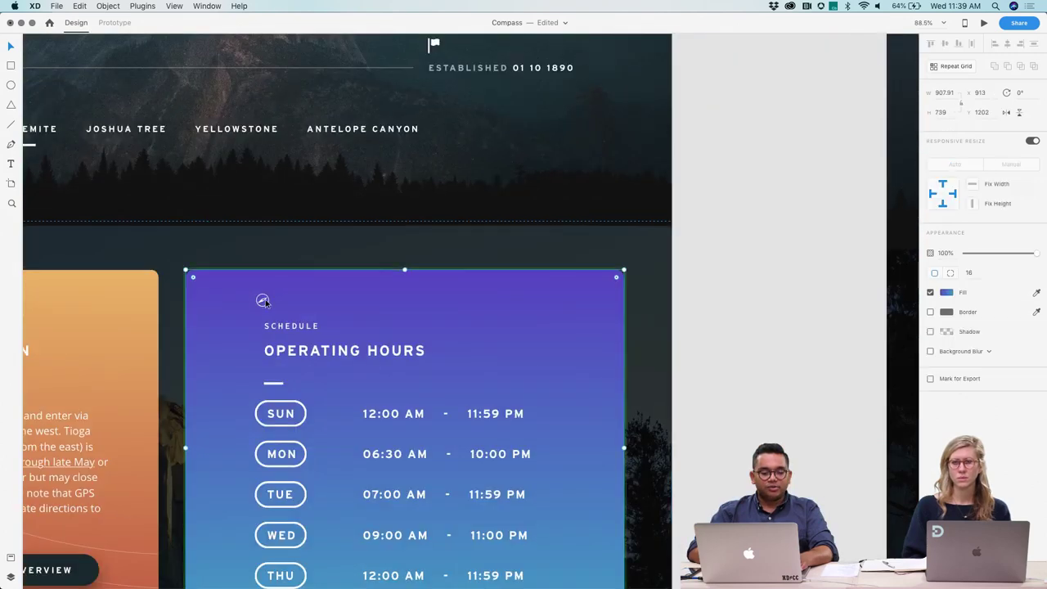
click(278, 250)
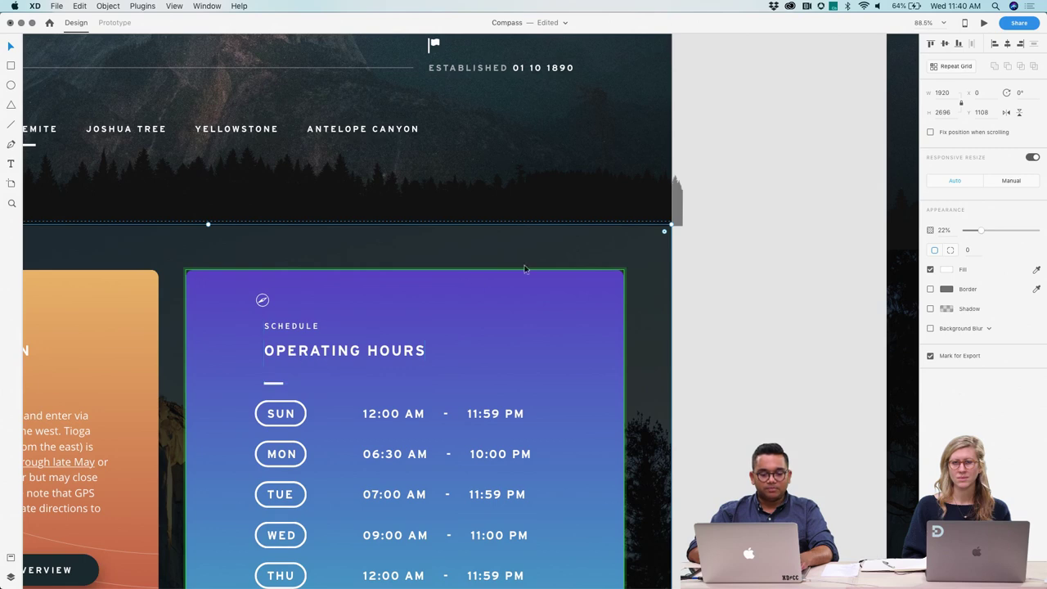
key(Tab)
key(Escape)
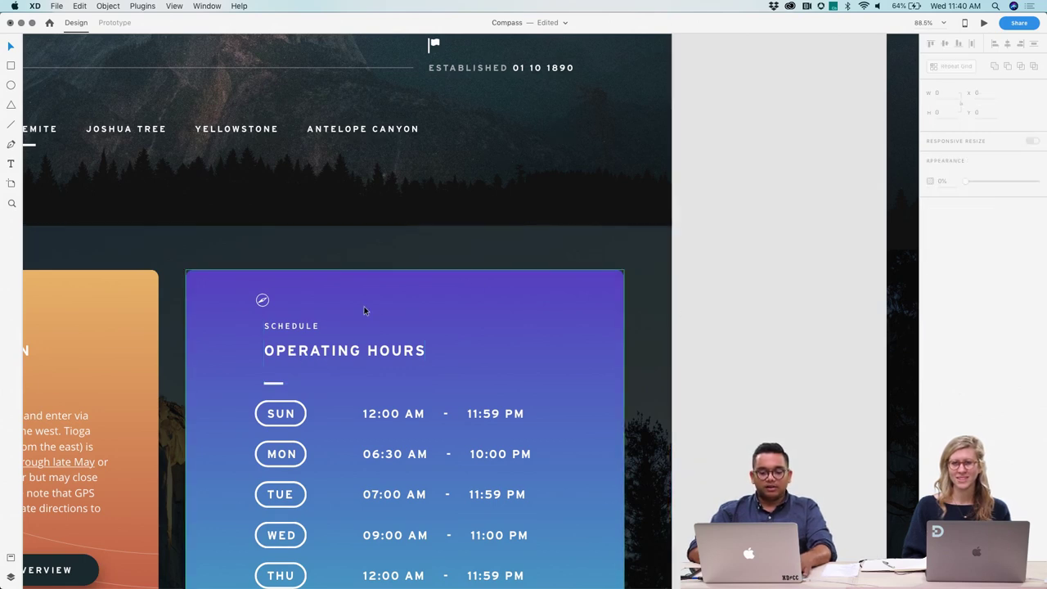
double_click(326, 342)
click(263, 301)
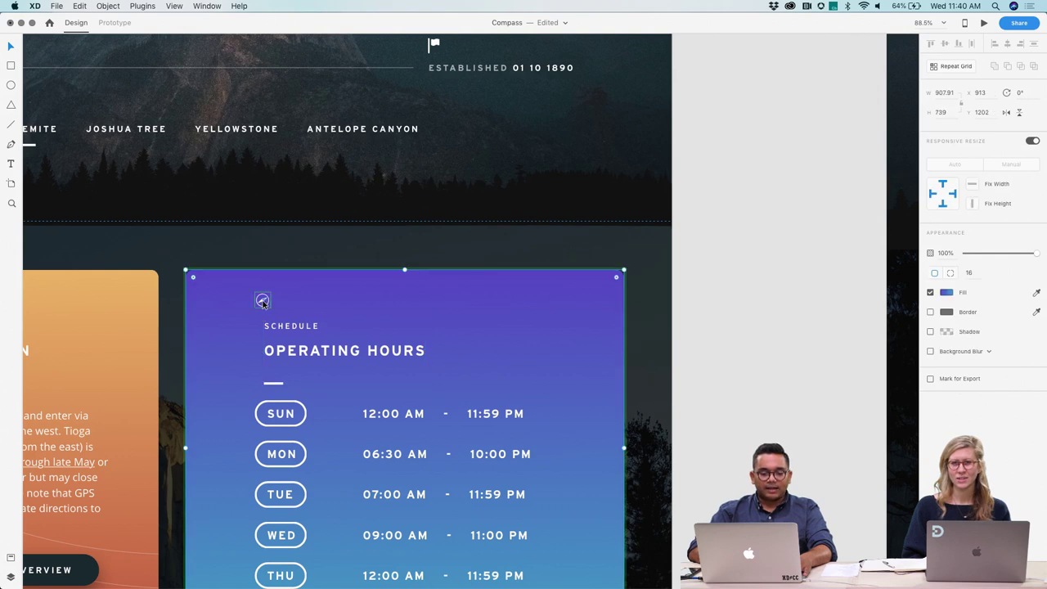
double_click(262, 301)
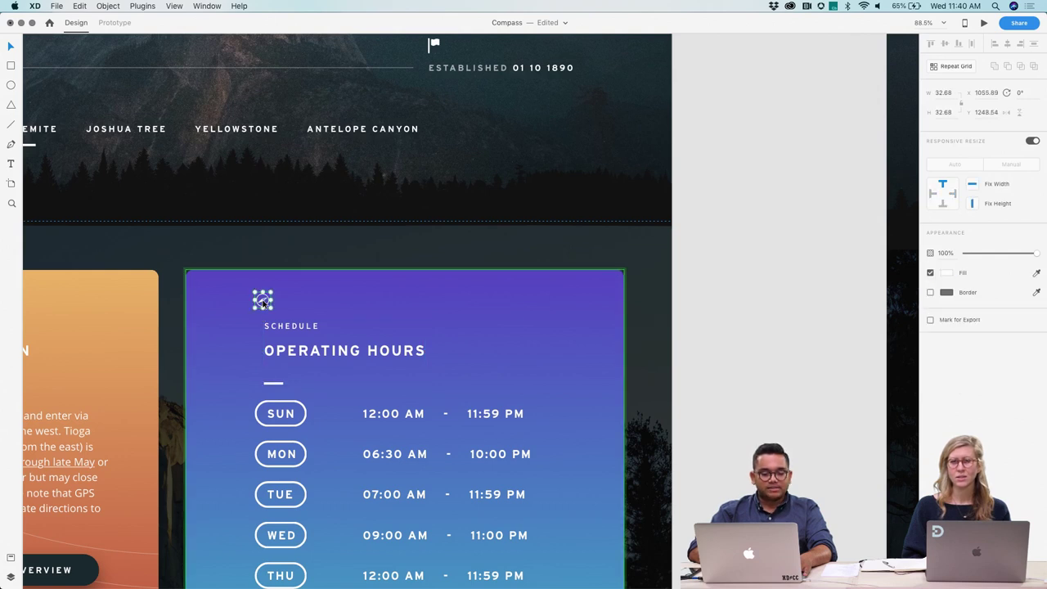
drag(262, 301, 271, 301)
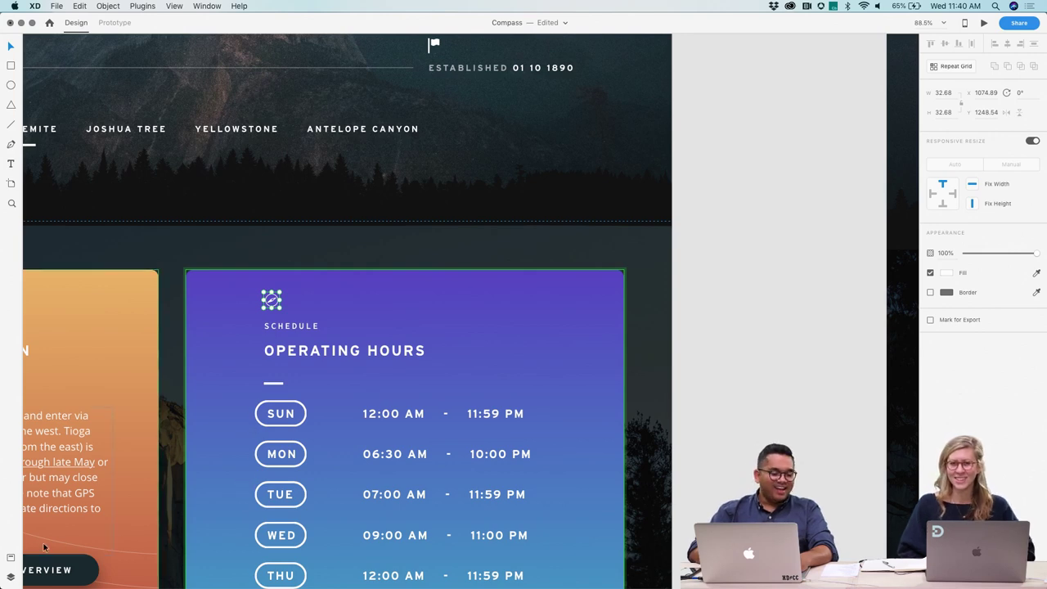
Step: Swap the compass icon in the Operating Hours card for the saved Time Icon component
click(10, 557)
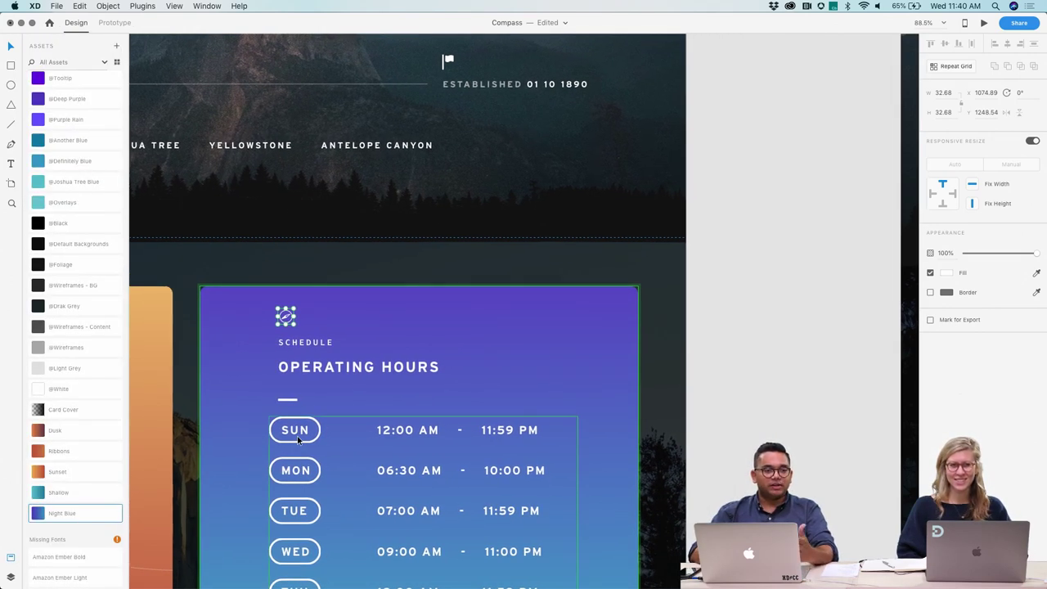
scroll(59, 471, down, 10)
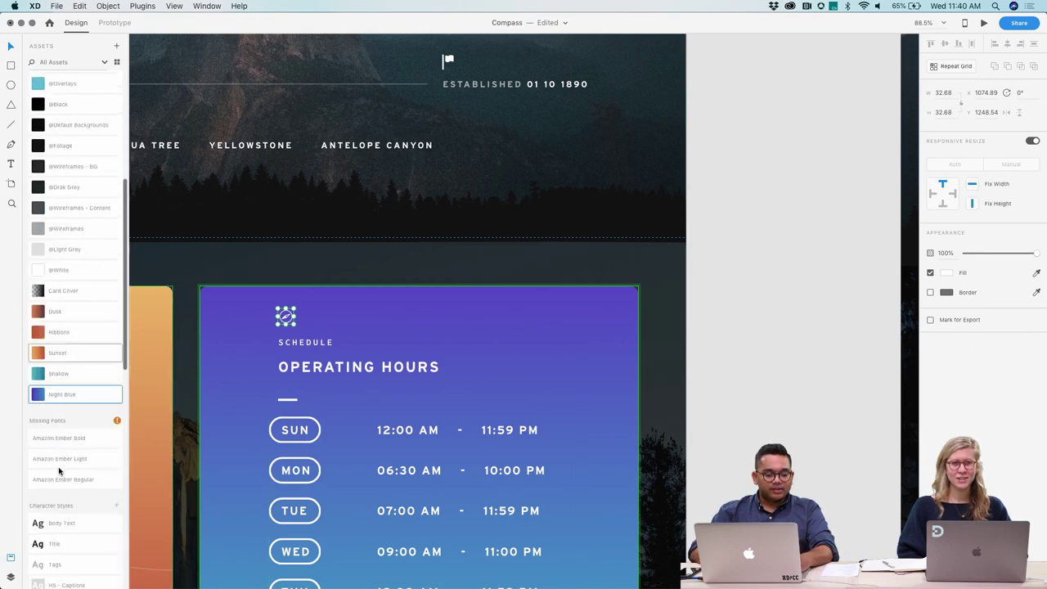
scroll(59, 471, down, 7)
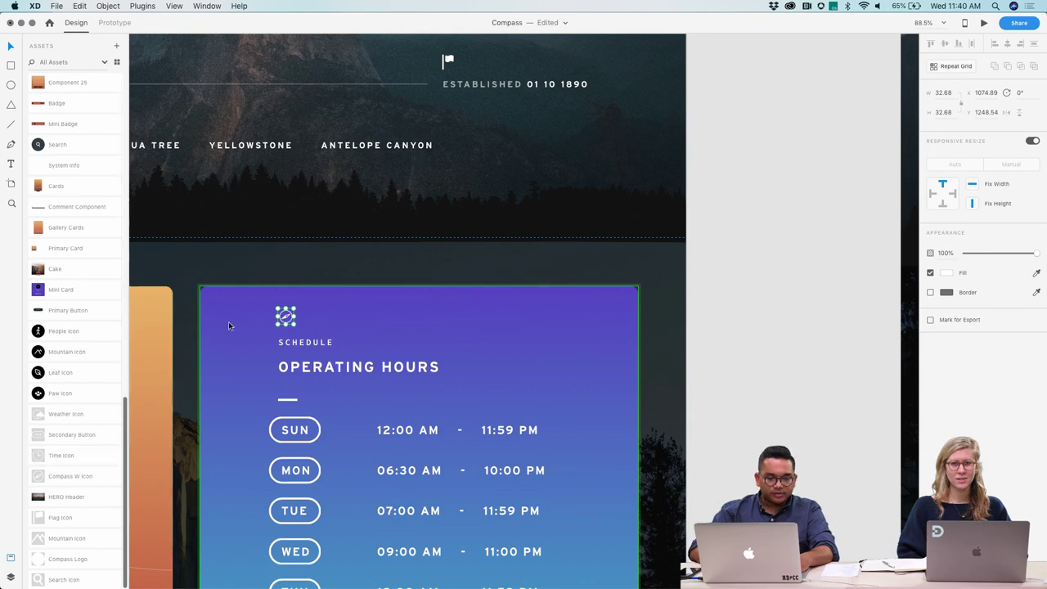
scroll(228, 323, up, 5)
scroll(229, 326, up, 1)
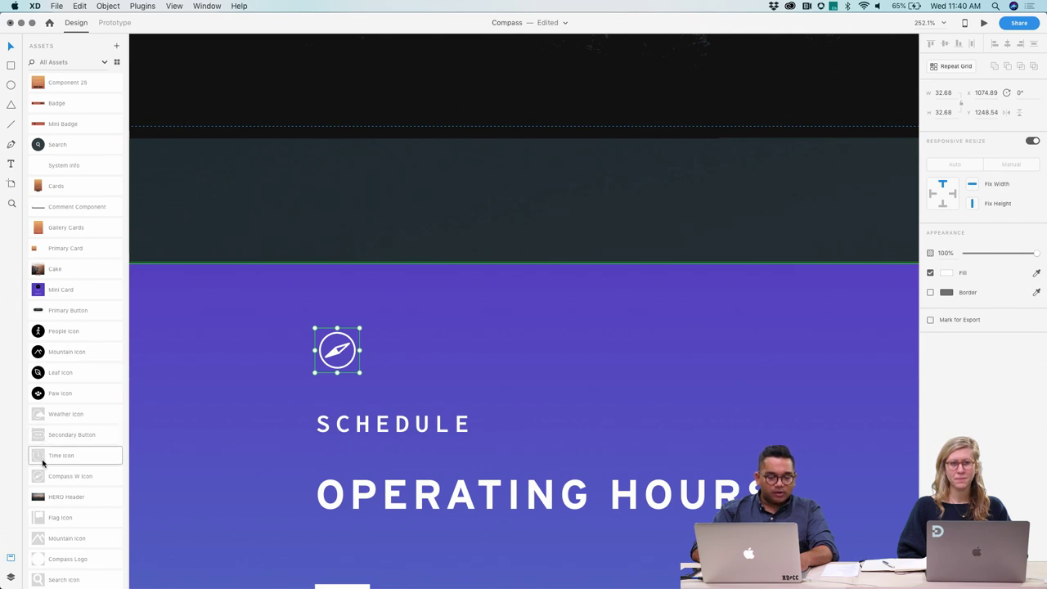
drag(41, 458, 337, 354)
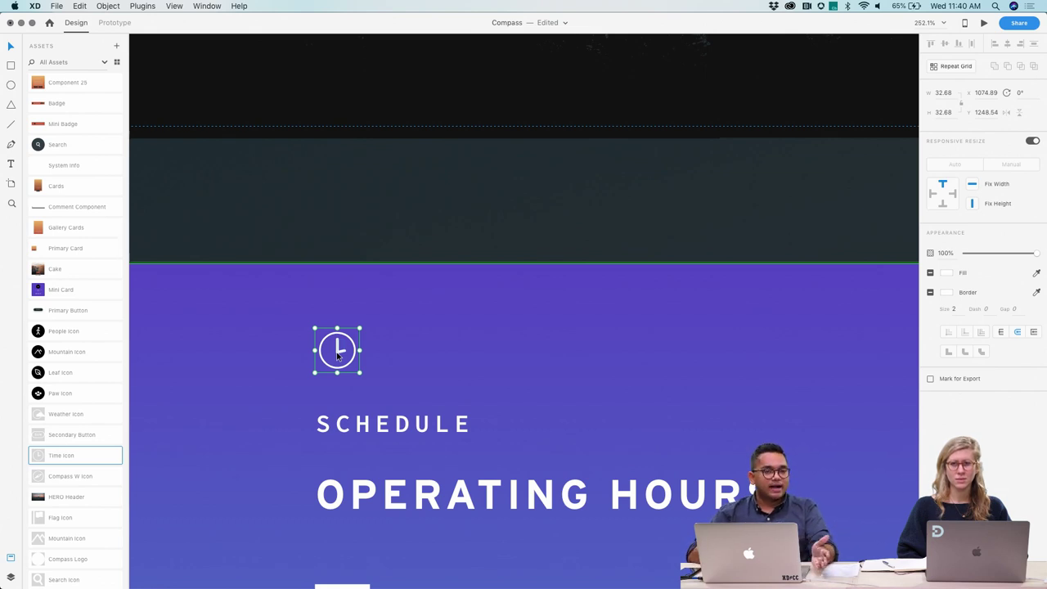
click(10, 558)
Step: Compare the Operating Hours card and overall page layout with the reference Yosemite artboard beside it
scroll(243, 419, down, 5)
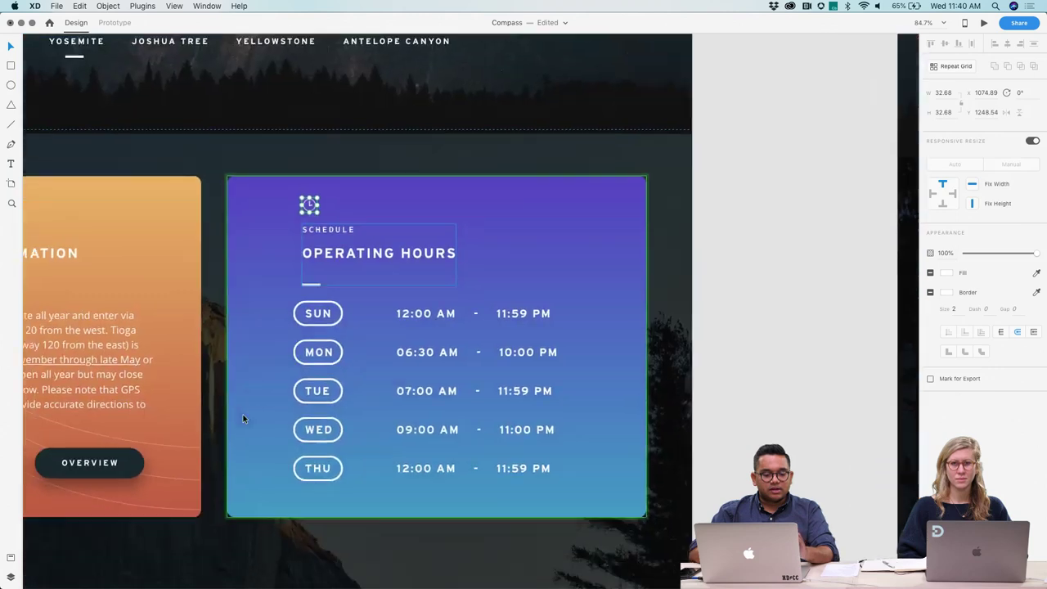
scroll(243, 413, down, 2)
click(780, 385)
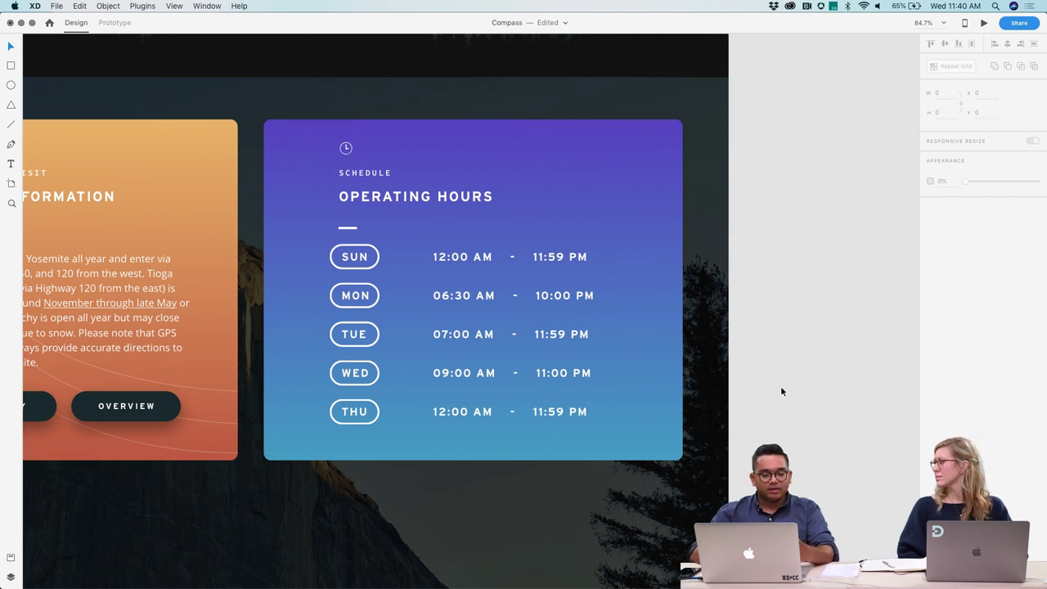
scroll(780, 391, left, 1)
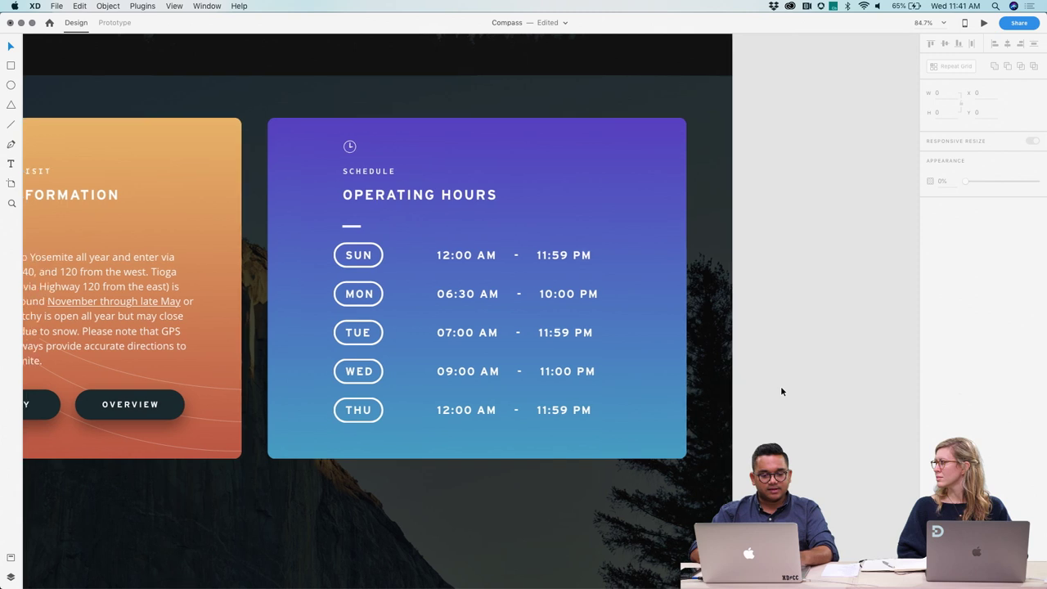
scroll(780, 391, left, 5)
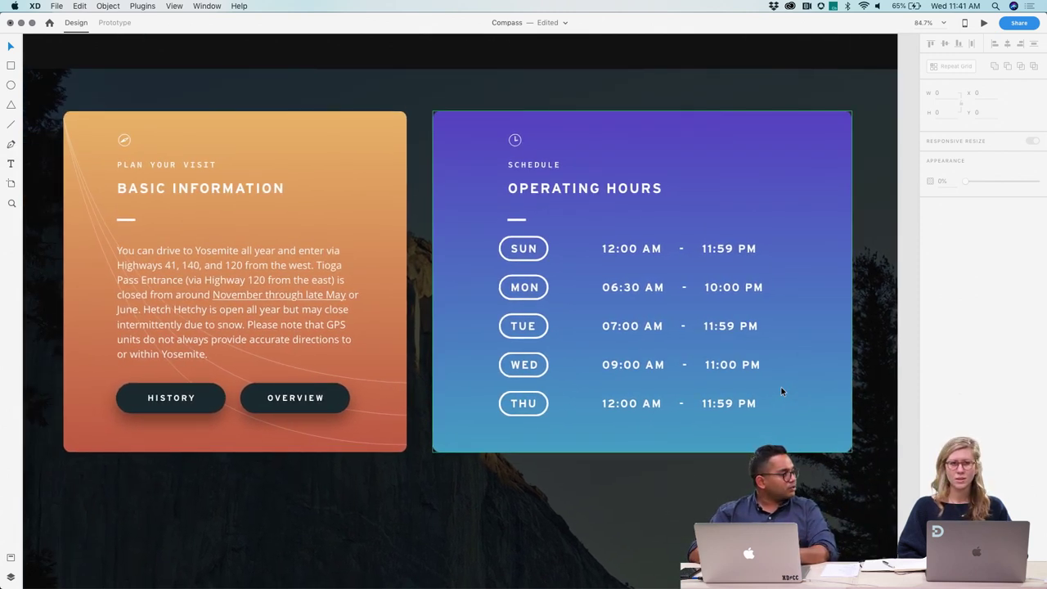
scroll(781, 390, down, 5)
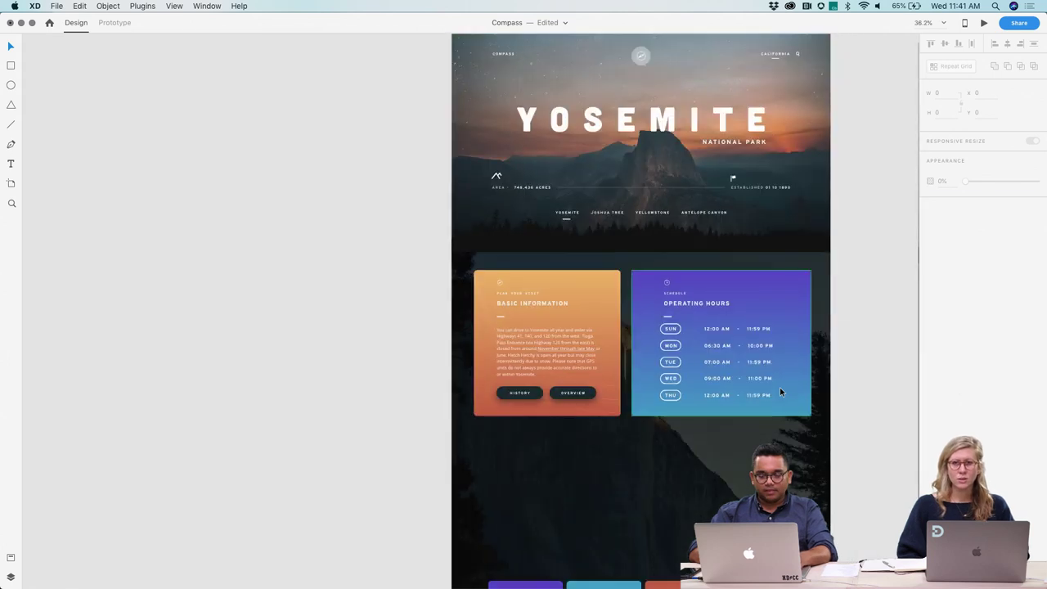
scroll(780, 387, right, 5)
scroll(779, 386, down, 2)
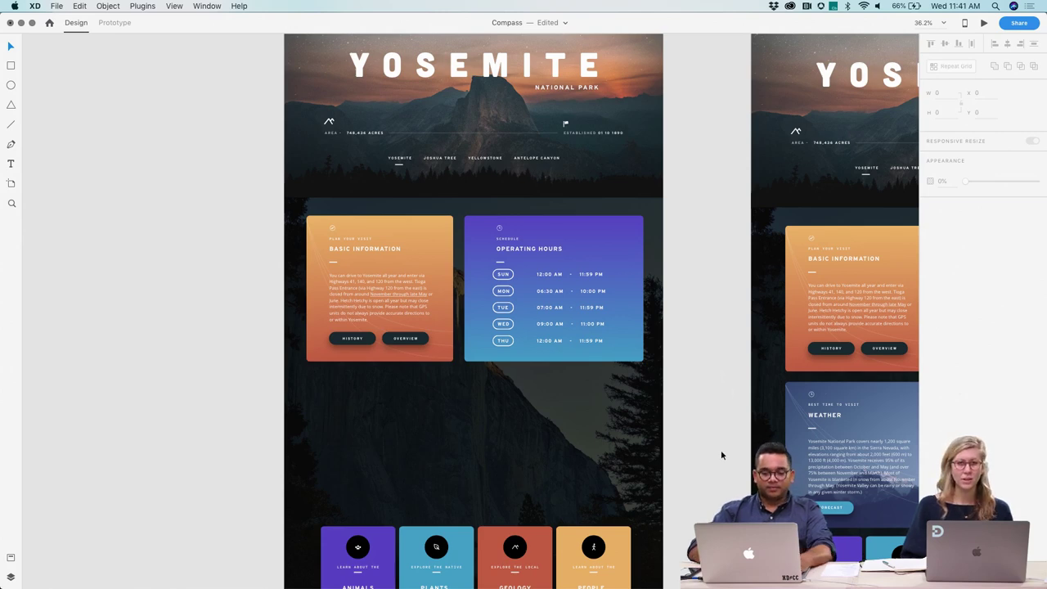
scroll(602, 424, right, 5)
scroll(602, 424, down, 2)
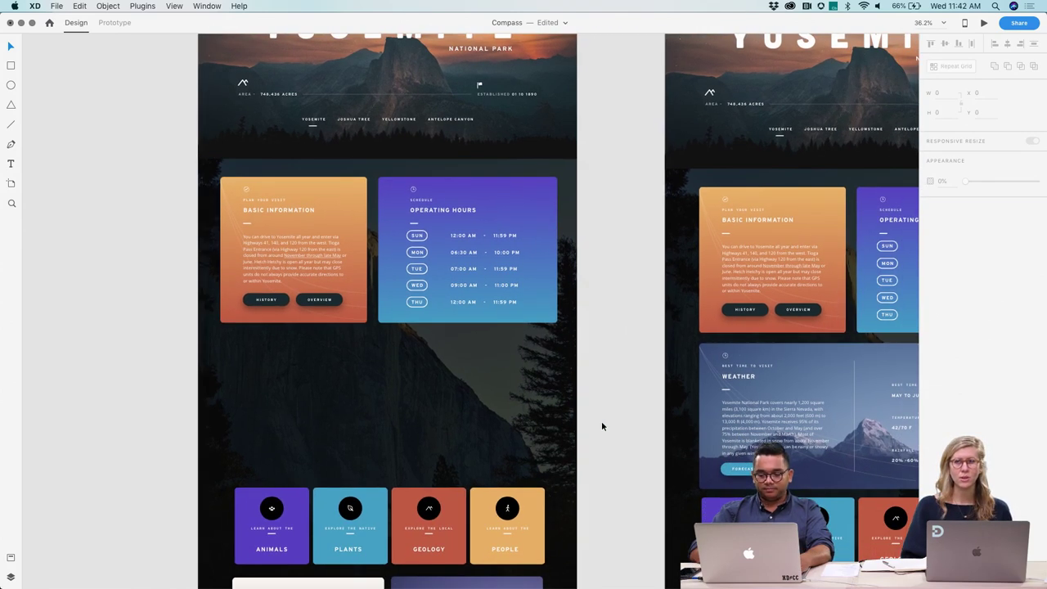
scroll(602, 425, right, 6)
scroll(602, 425, down, 2)
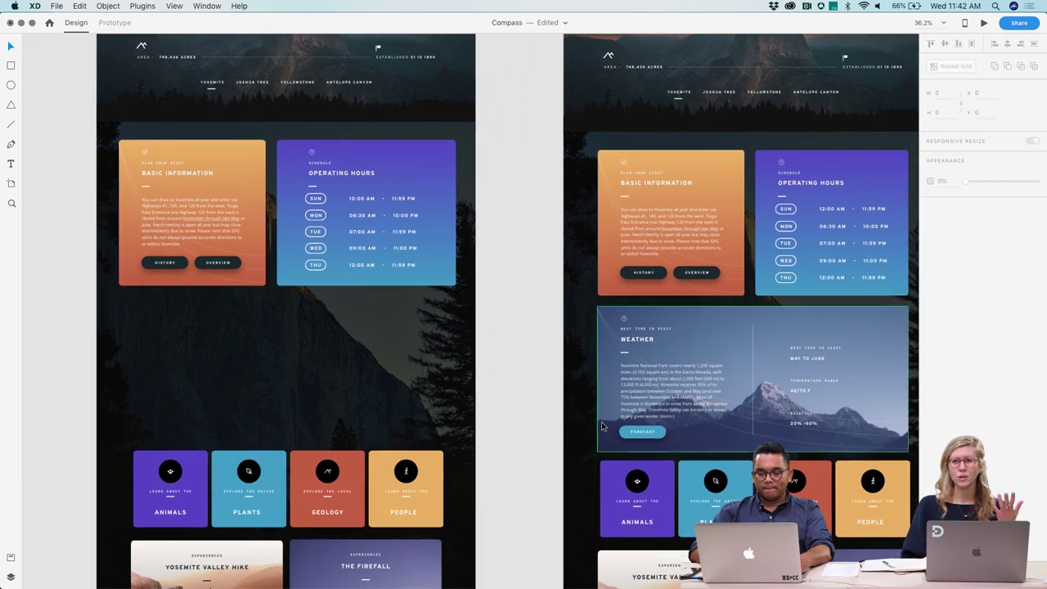
scroll(602, 426, left, 2)
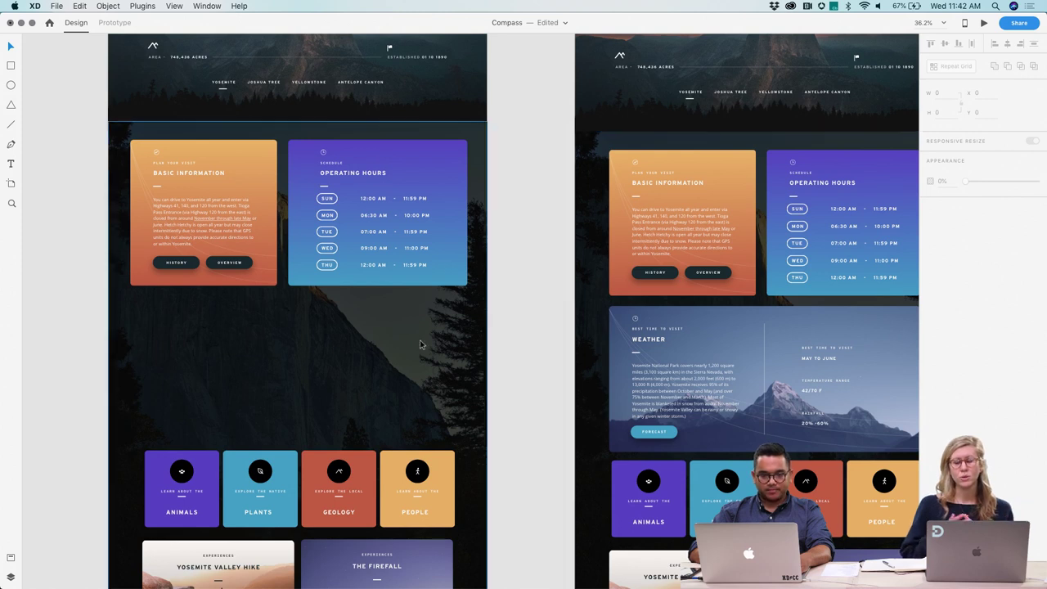
Step: Try nudging the heading group and the compass icon in the master Basic Information card, placing the icon at about X 230
click(202, 176)
double_click(202, 175)
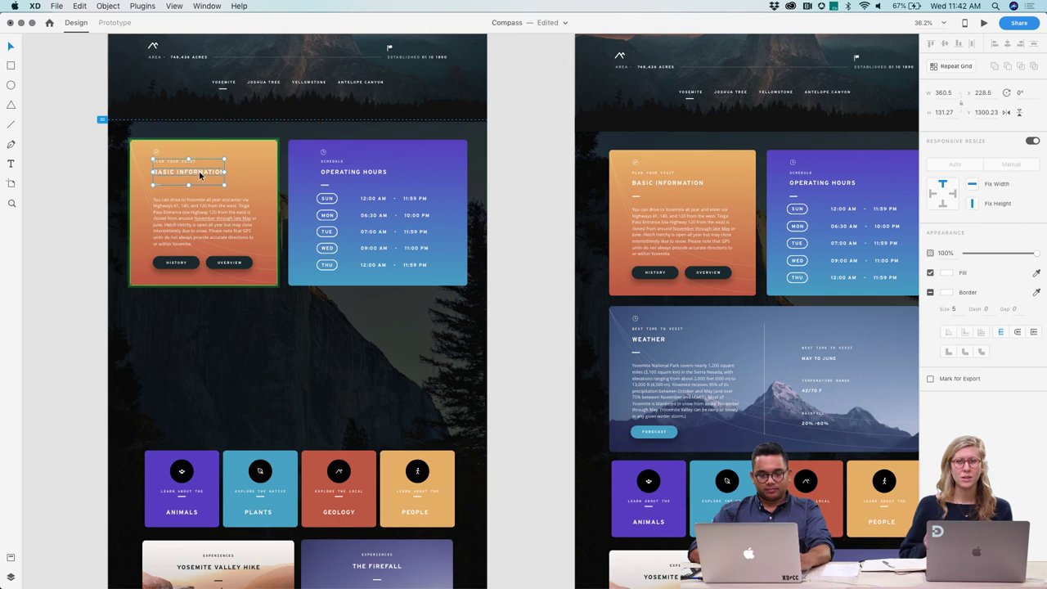
drag(200, 173, 164, 158)
click(156, 153)
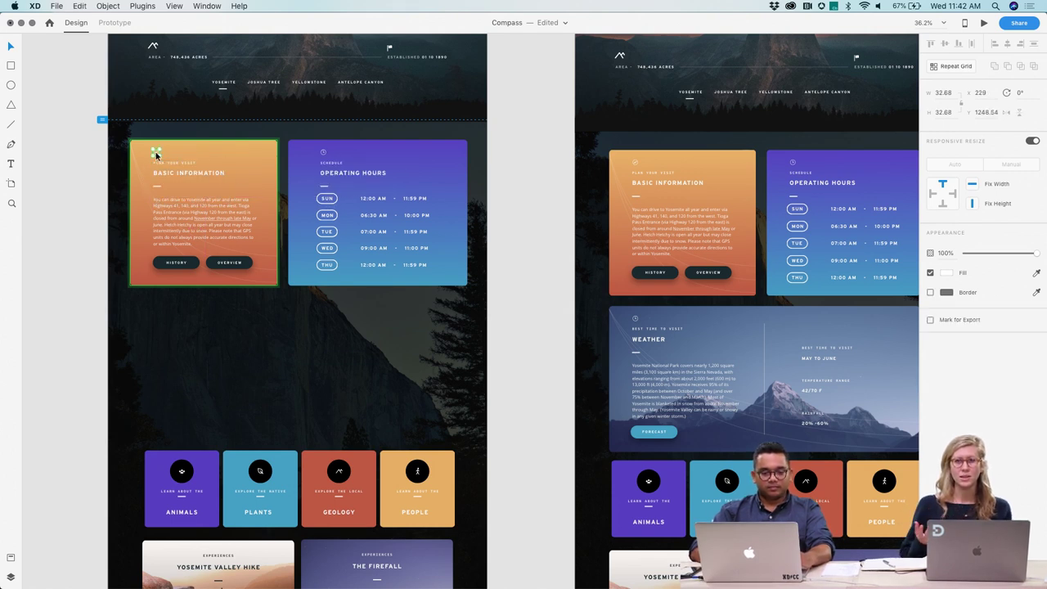
key(Left)
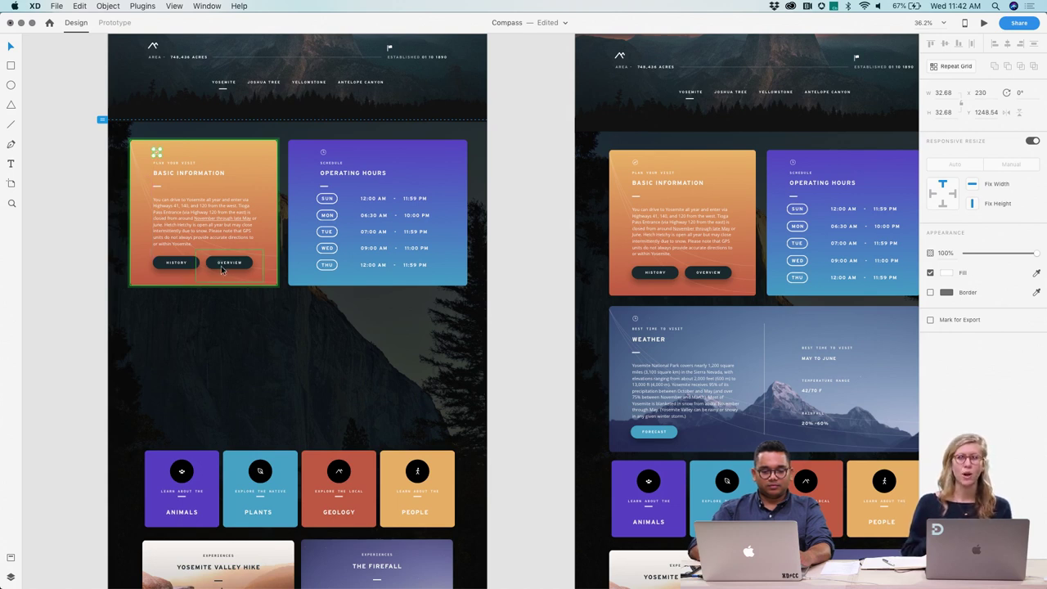
Step: Reduce the corner radius of the master Basic Information card's background to 0 and set it to 3
click(262, 168)
drag(271, 148, 290, 131)
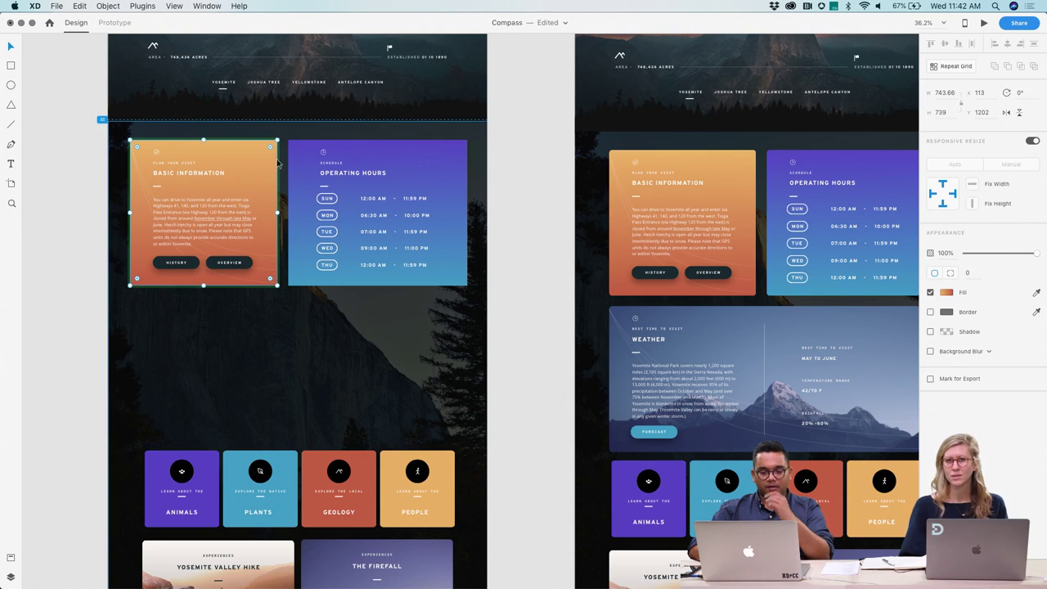
click(973, 275)
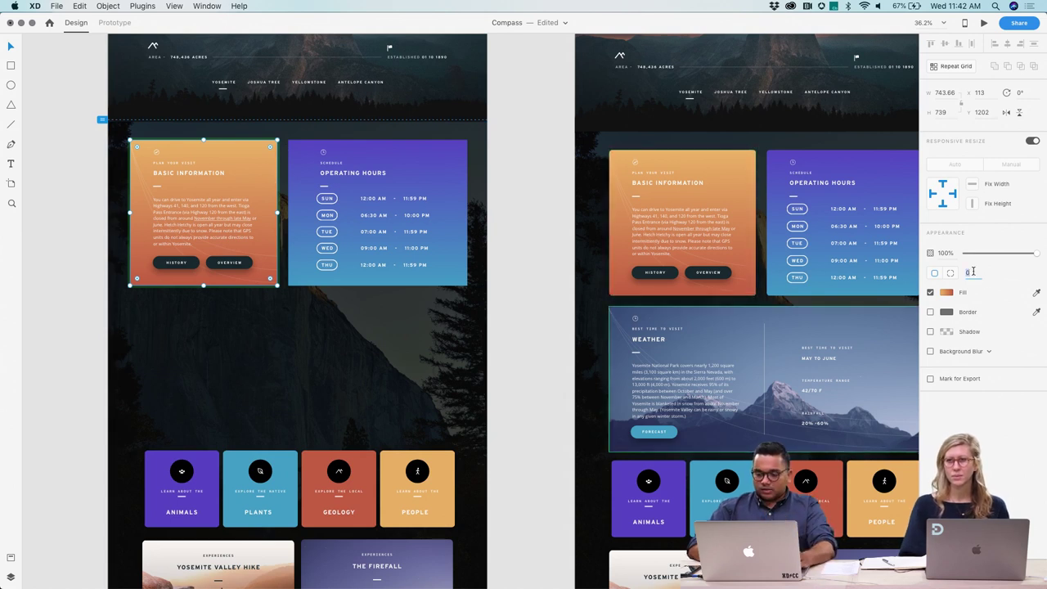
text(3)
key(Return)
click(391, 401)
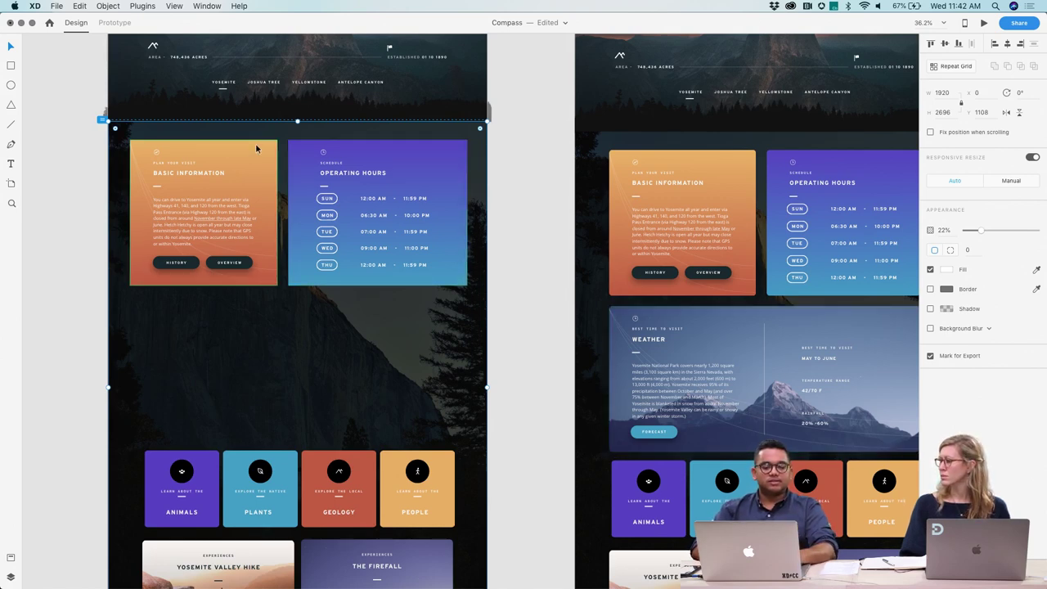
Step: Undo the corner radius changes on the master Basic Information card's background
scroll(255, 143, up, 5)
click(289, 141)
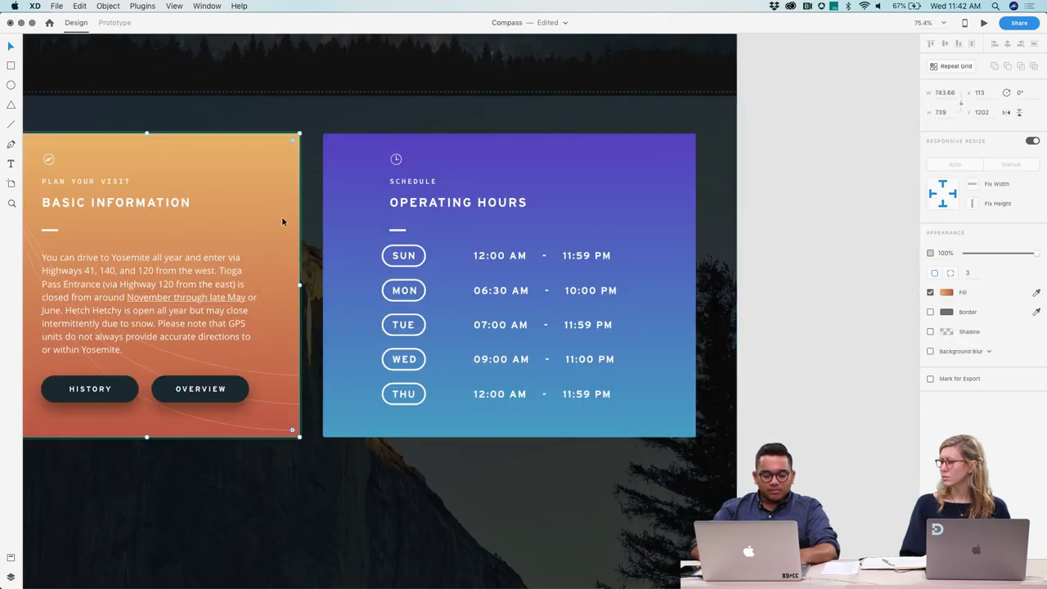
click(308, 478)
key(super+z)
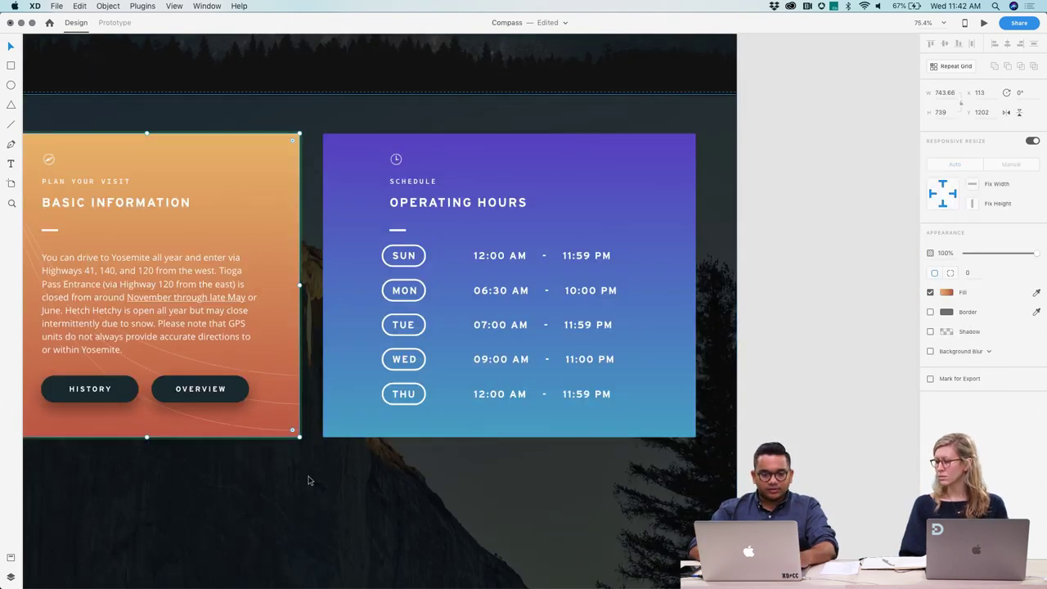
click(308, 480)
Step: Duplicate the Basic Information card into the empty space directly below it, at about Y 1972
scroll(309, 480, down, 5)
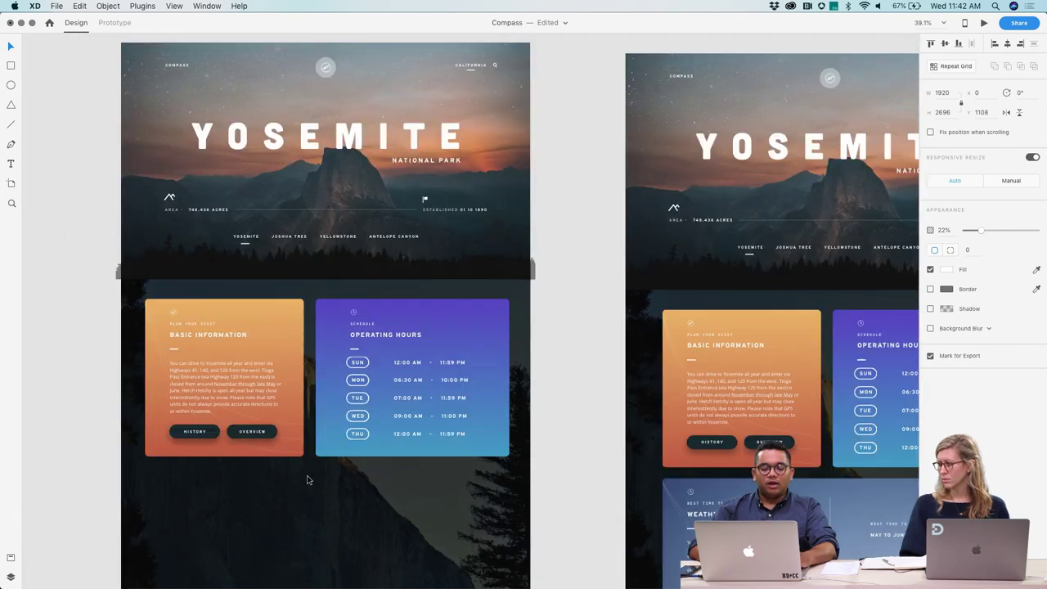
scroll(309, 480, down, 4)
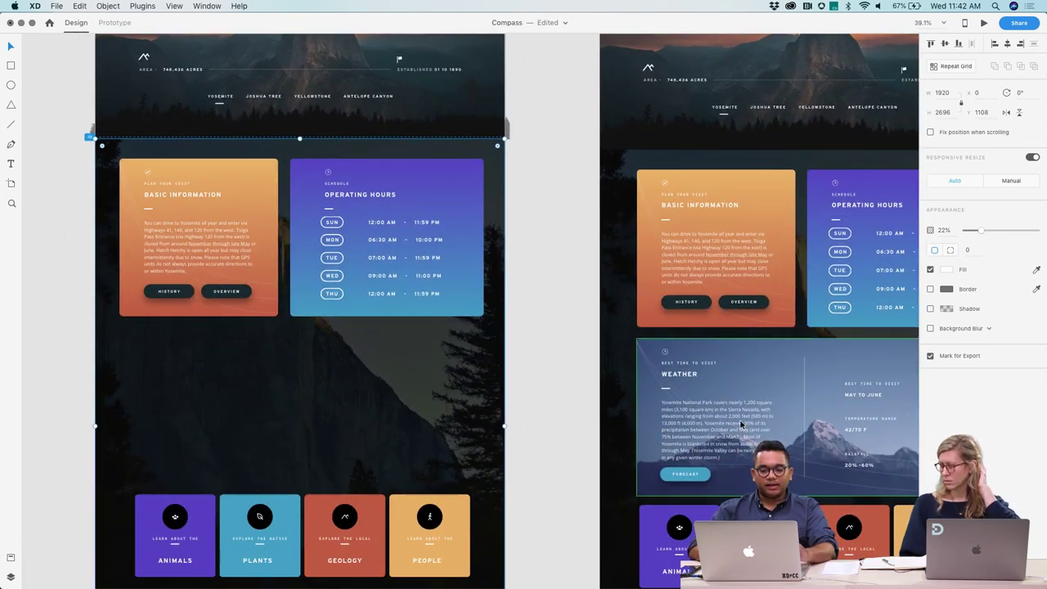
scroll(741, 423, right, 3)
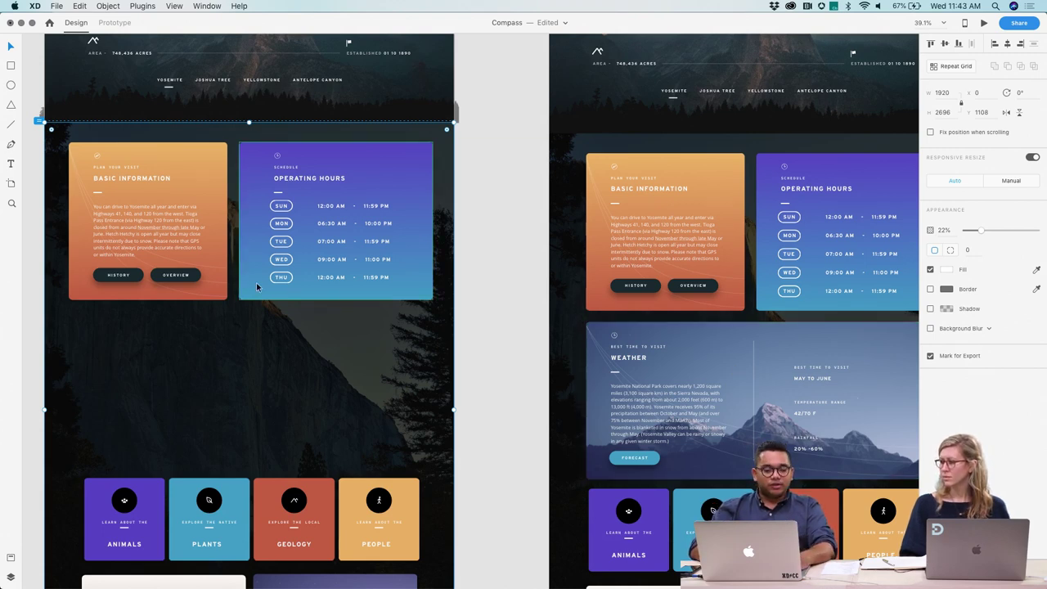
click(190, 167)
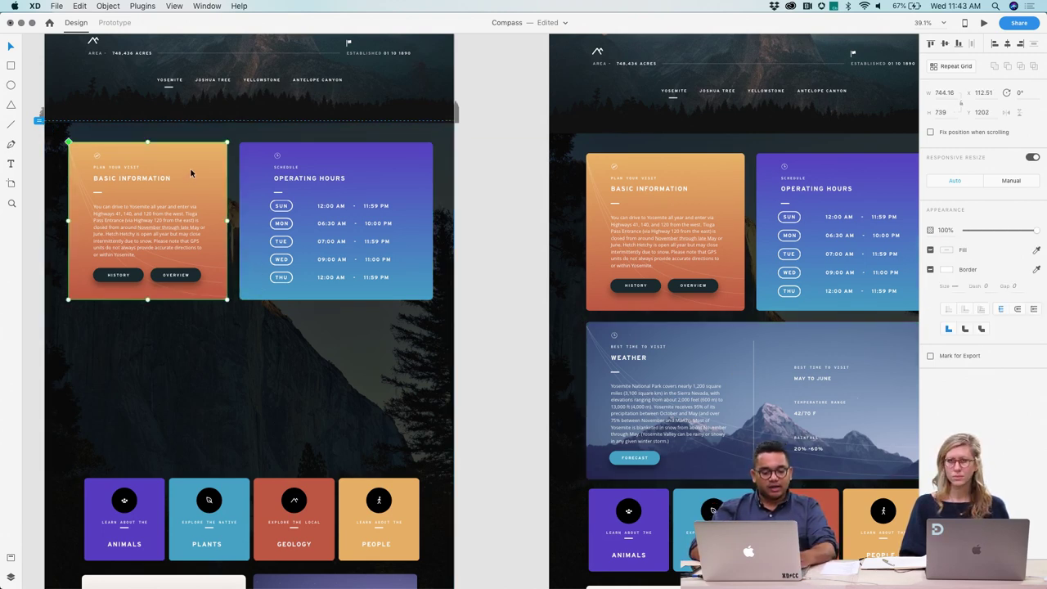
drag(189, 168, 187, 329)
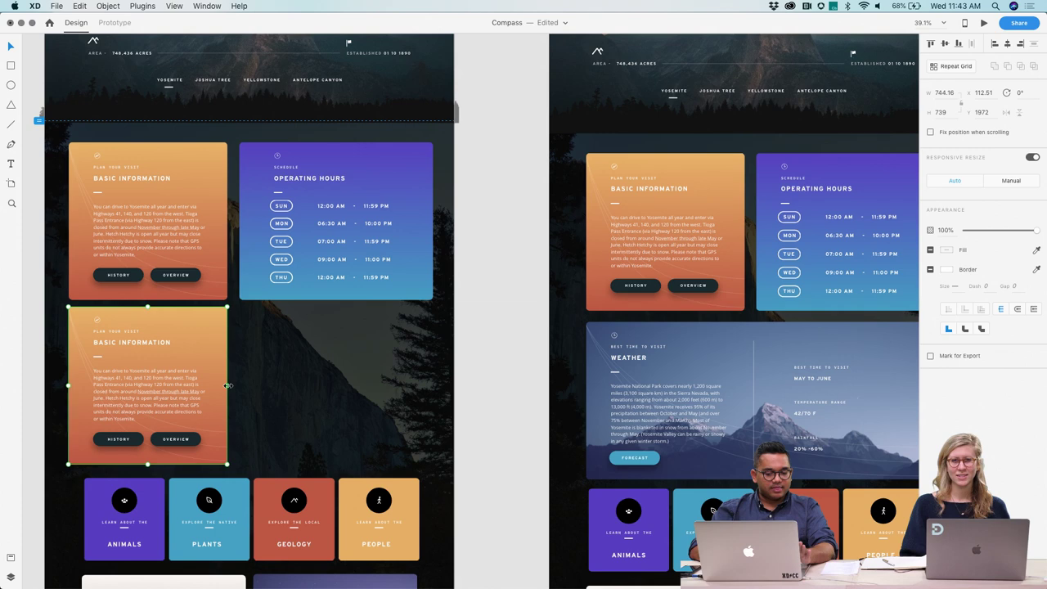
Step: Widen the lower Basic Information copy to about 1418.5 and delete that copy
drag(228, 385, 370, 378)
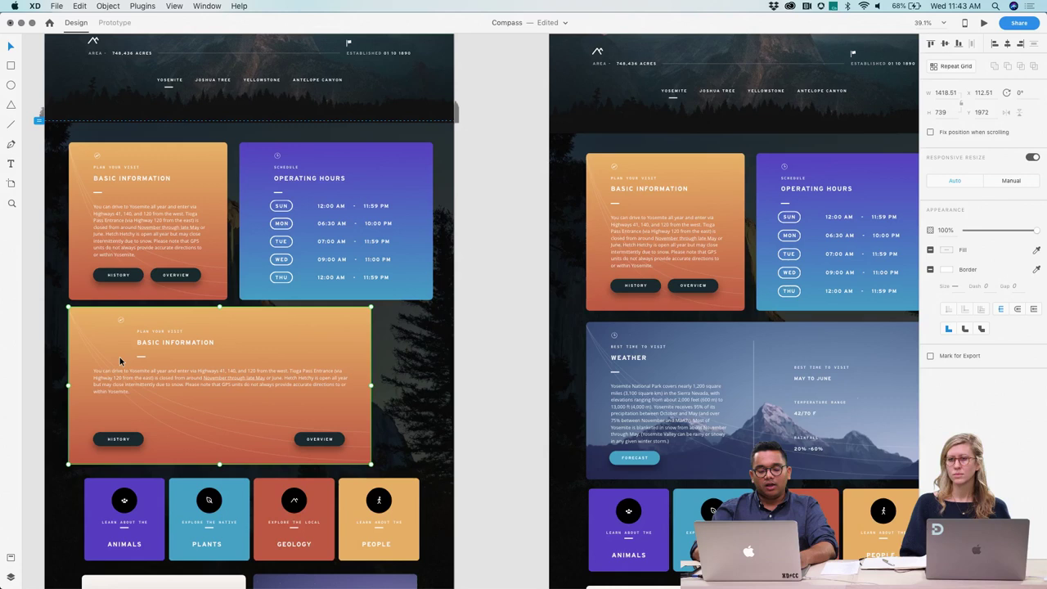
key(Delete)
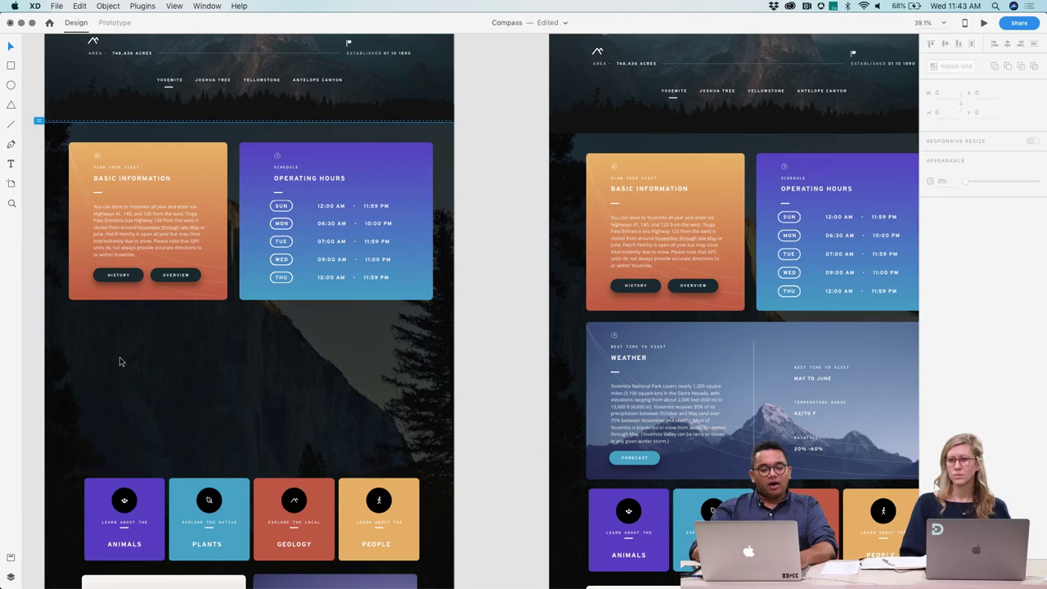
Step: Try grouping the body text, heading group and compass icon in the master Basic Information card and pinning the group to the left edge
click(131, 213)
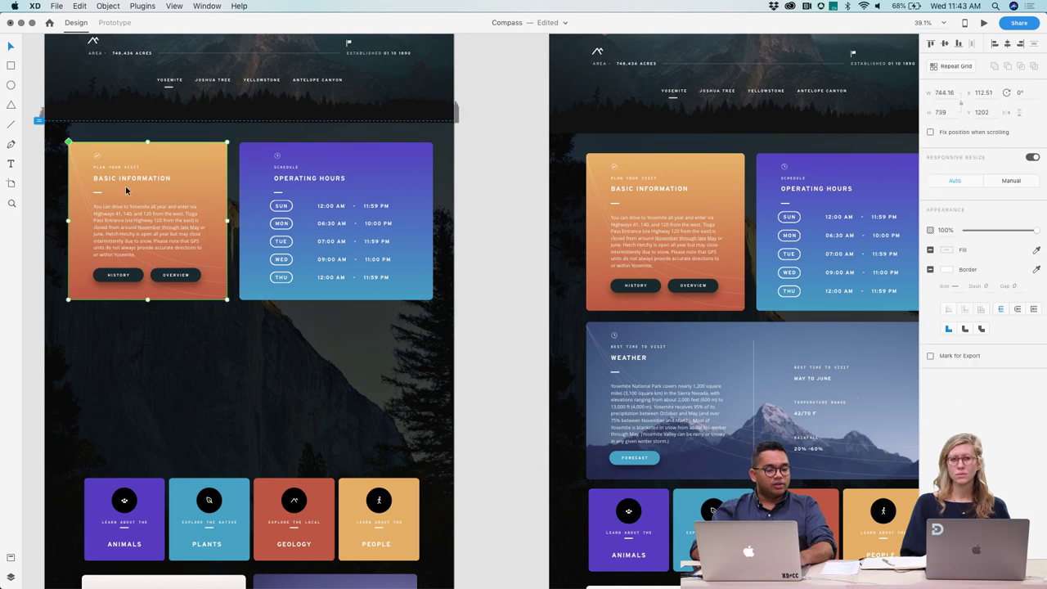
double_click(120, 219)
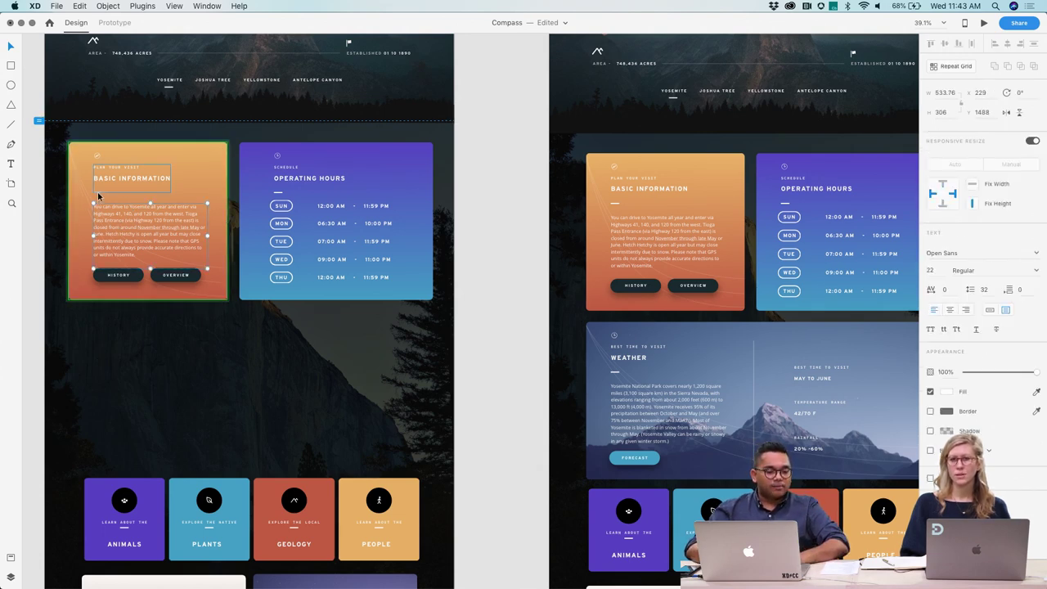
shift+click(98, 195)
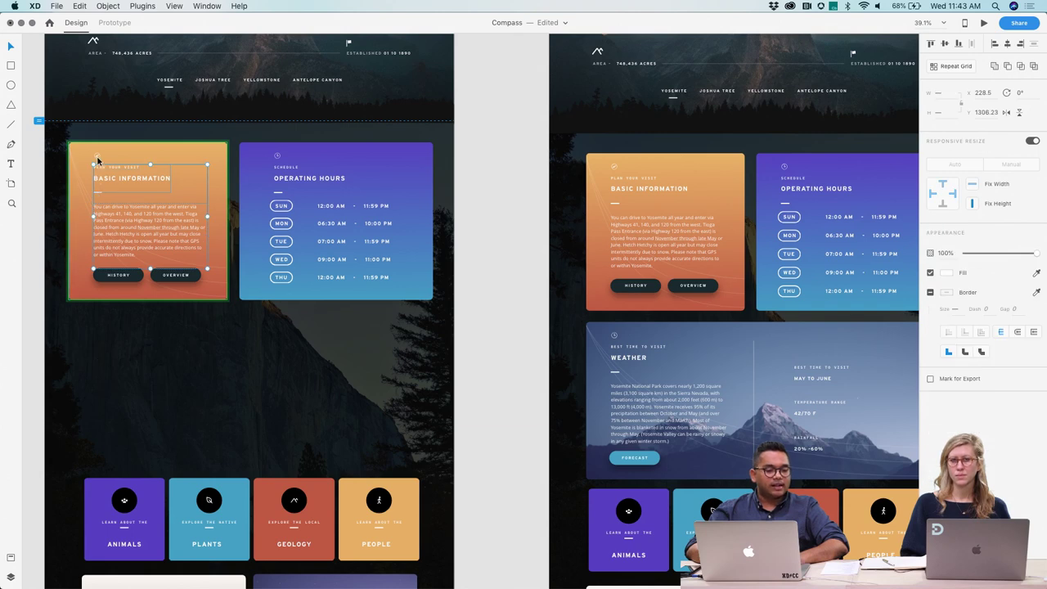
shift+click(98, 157)
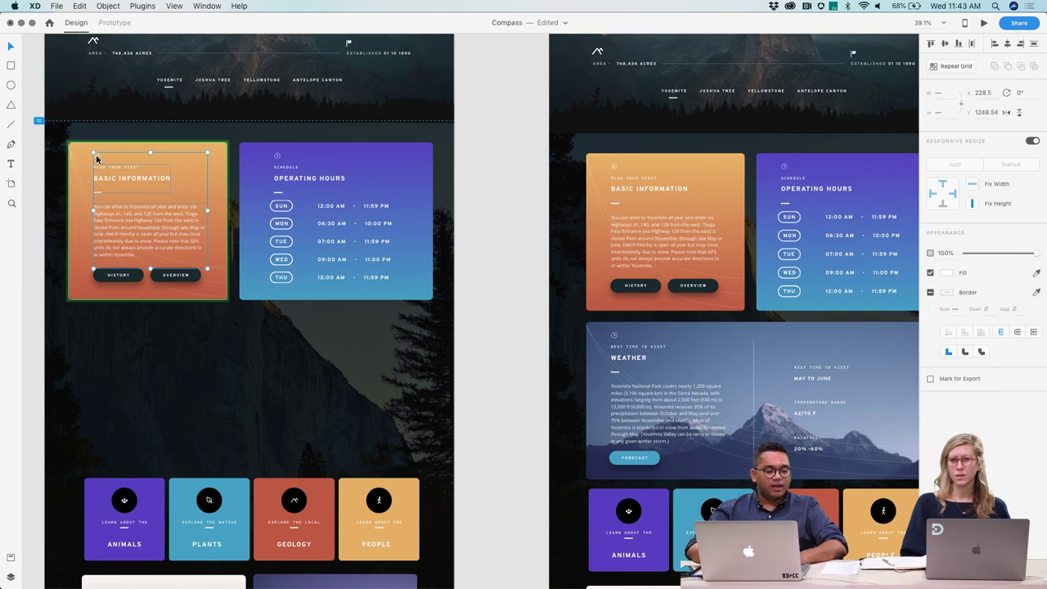
key(super+g)
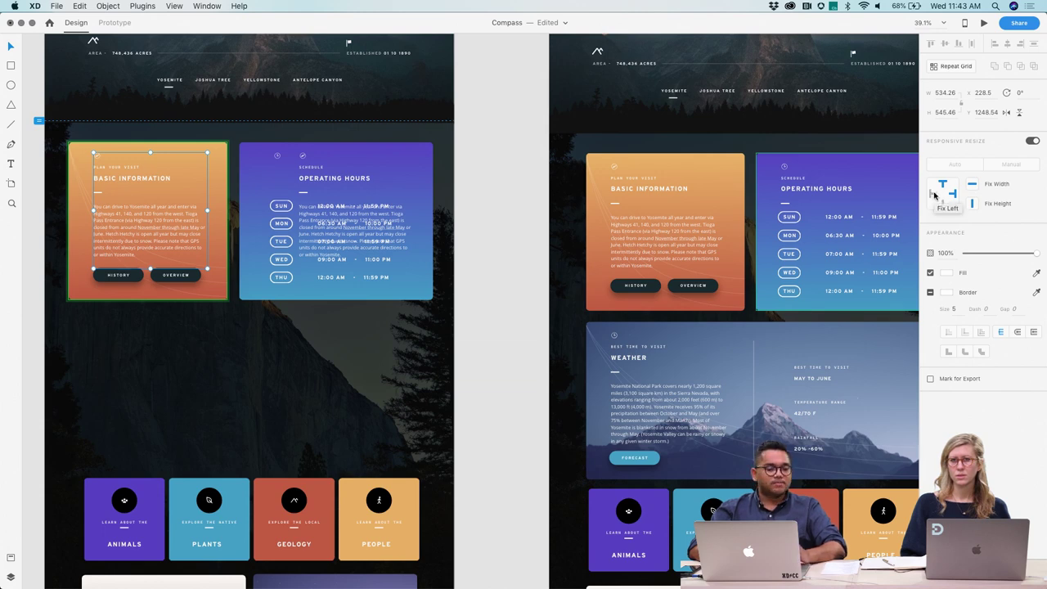
click(934, 194)
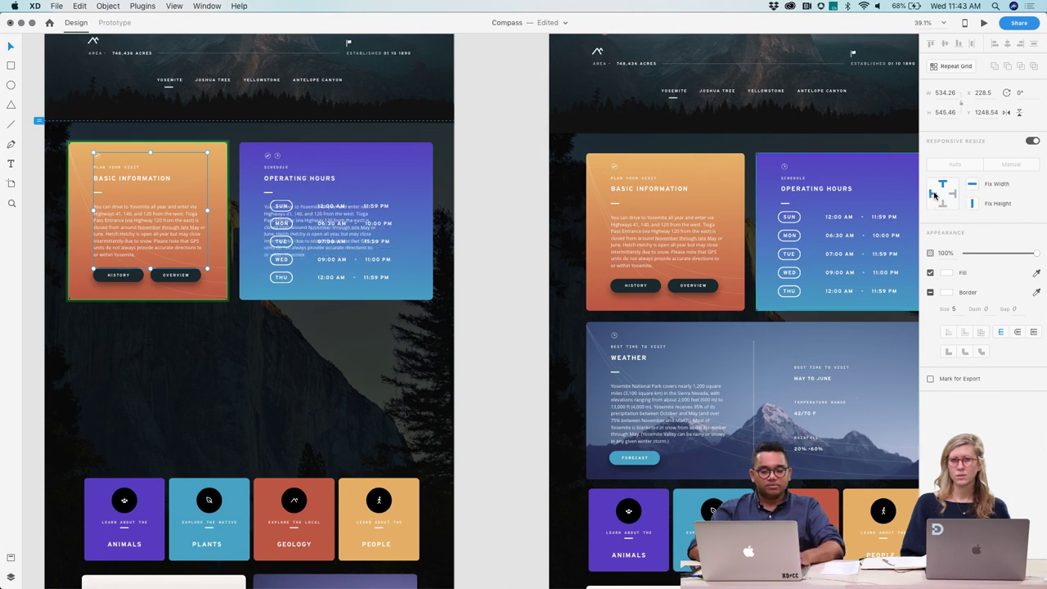
click(159, 397)
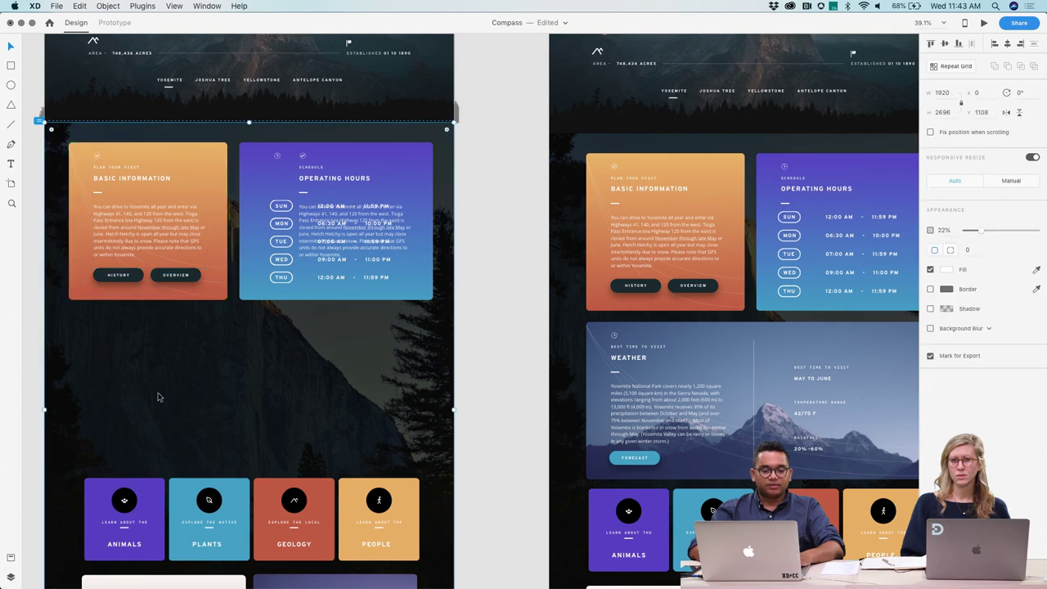
Step: Try removing the overlapping heading, icon and body text group from the Operating Hours card
click(311, 209)
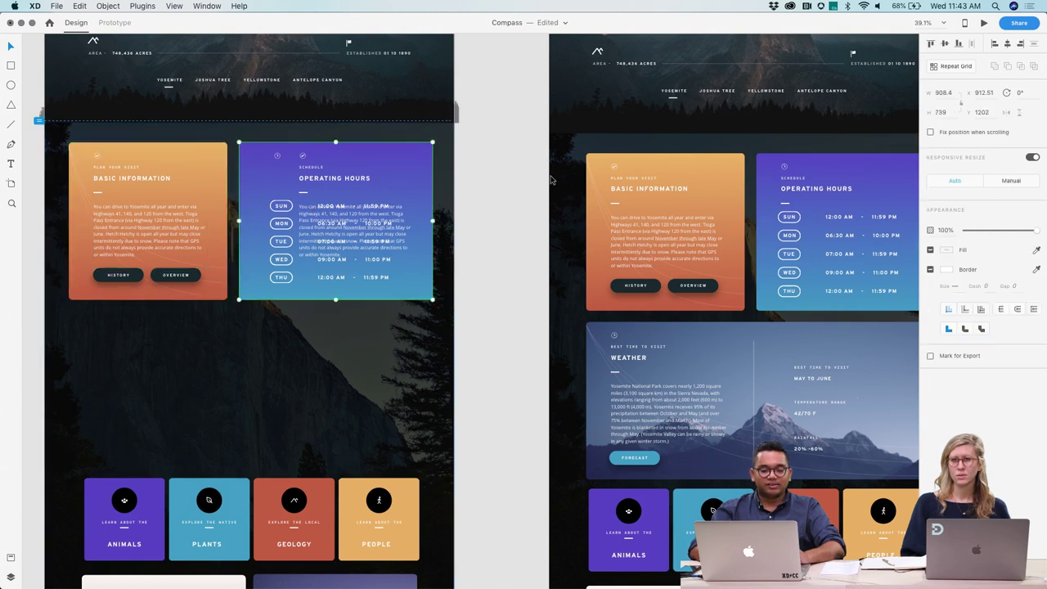
key(1)
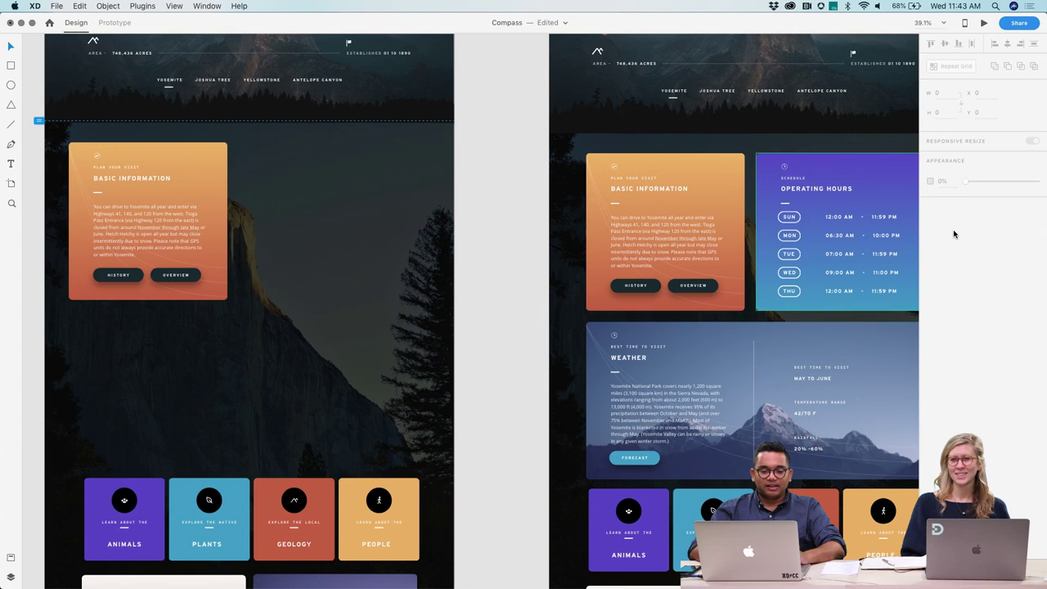
key(0)
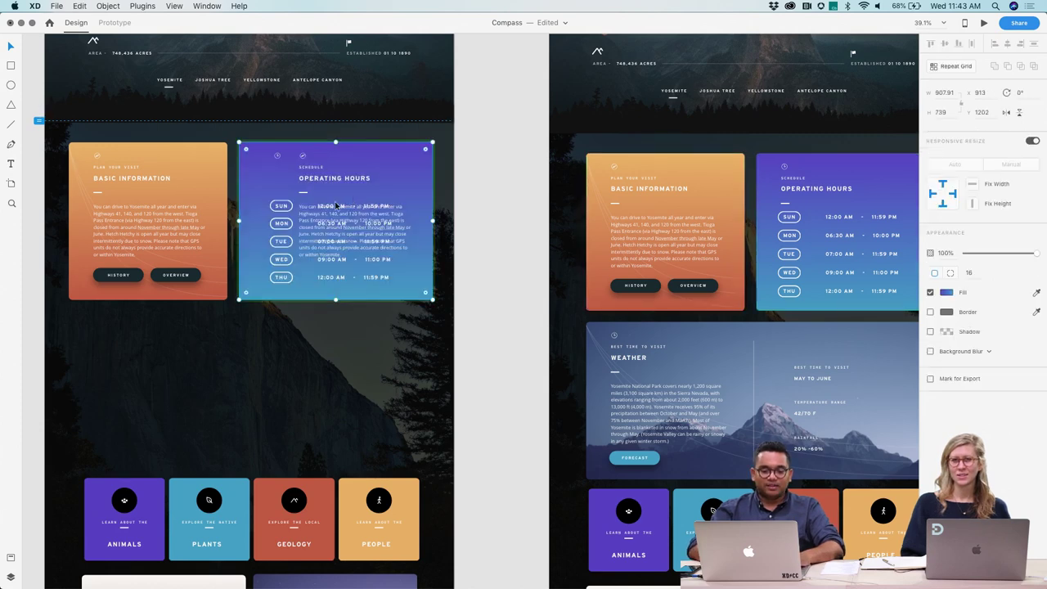
double_click(302, 212)
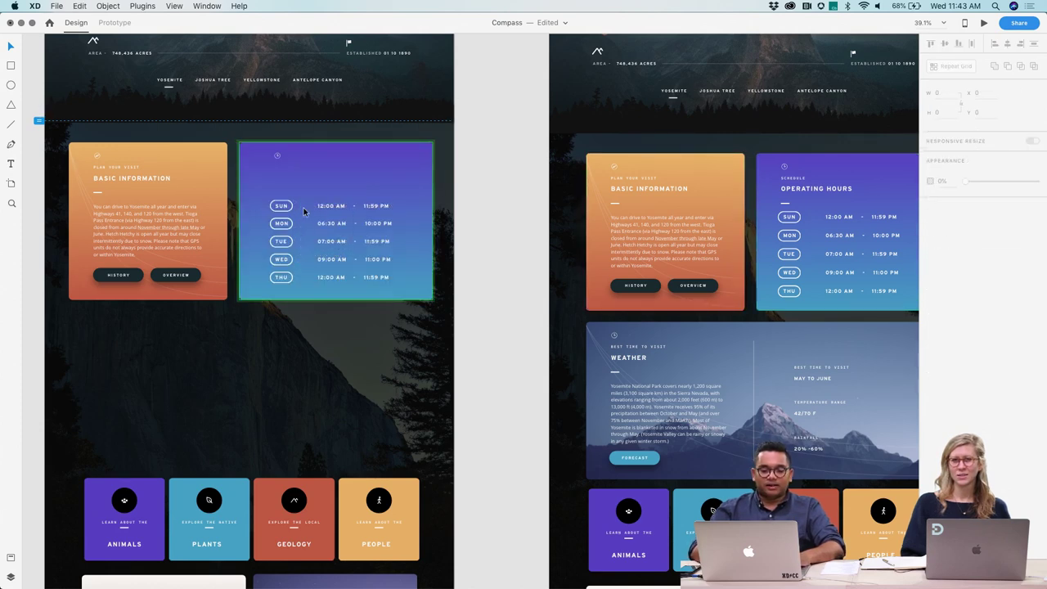
key(super+c)
Step: Undo the Operating Hours deletion and the grouping in the master card, leaving the space below Basic Information empty
key(super+z)
key(super+z)
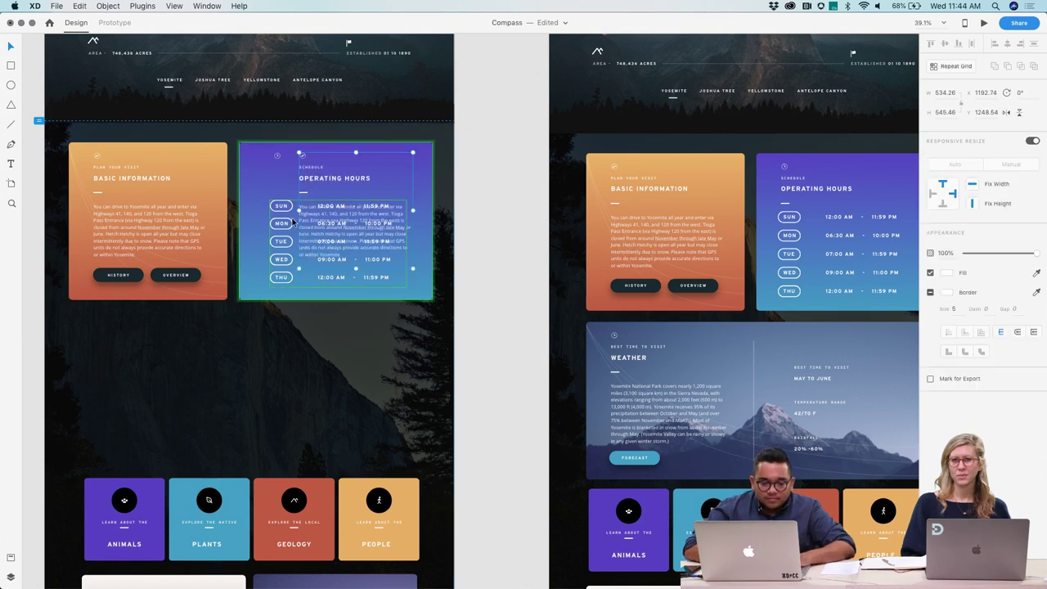
key(super+v)
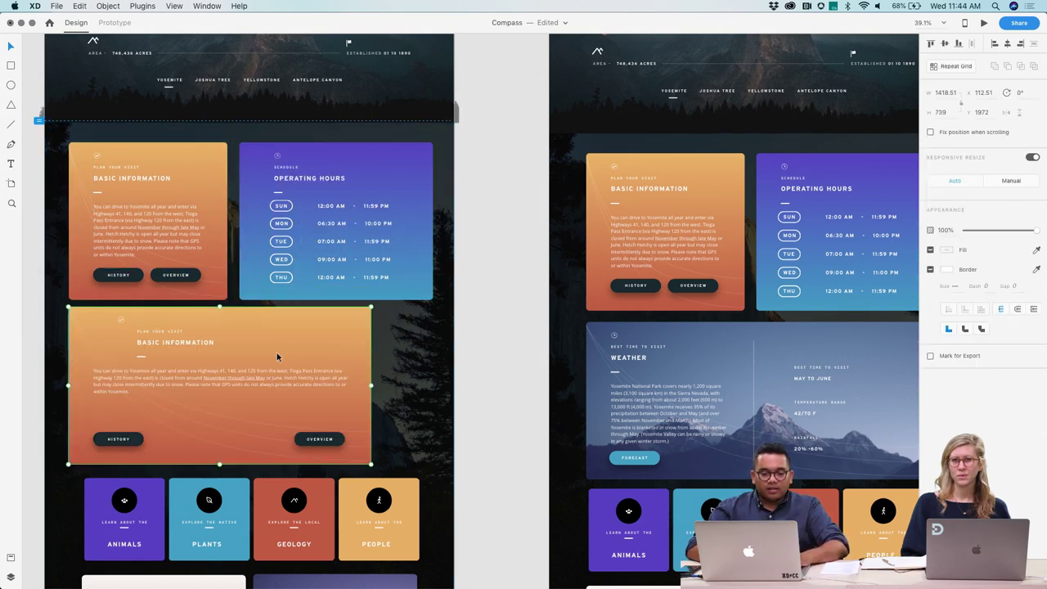
key(super+z)
Step: Group the body text, heading group and compass icon inside the master Basic Information card
click(175, 206)
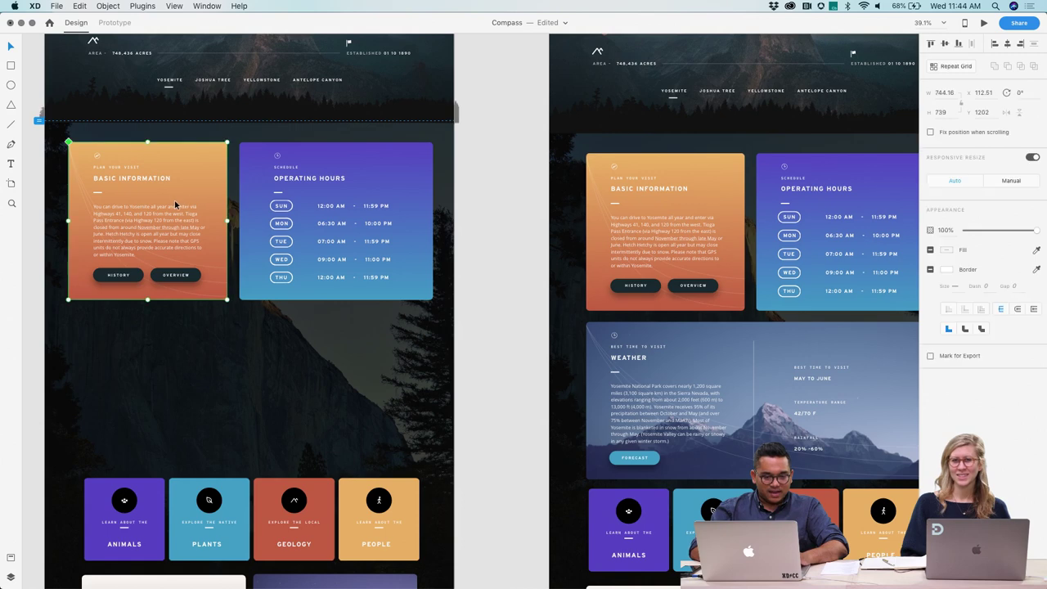
double_click(175, 205)
double_click(175, 205)
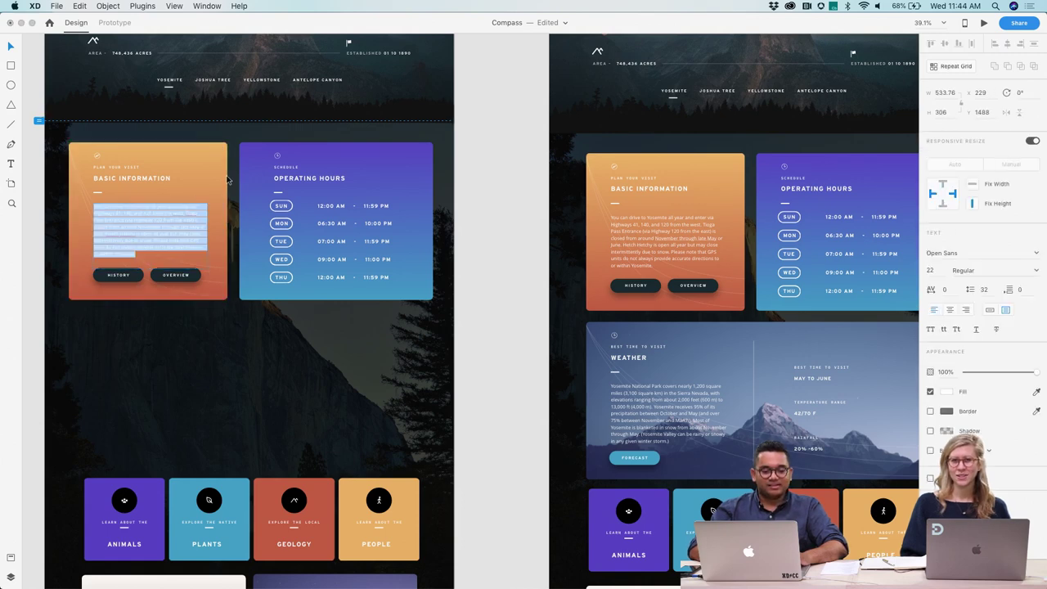
key(Escape)
click(251, 184)
click(163, 209)
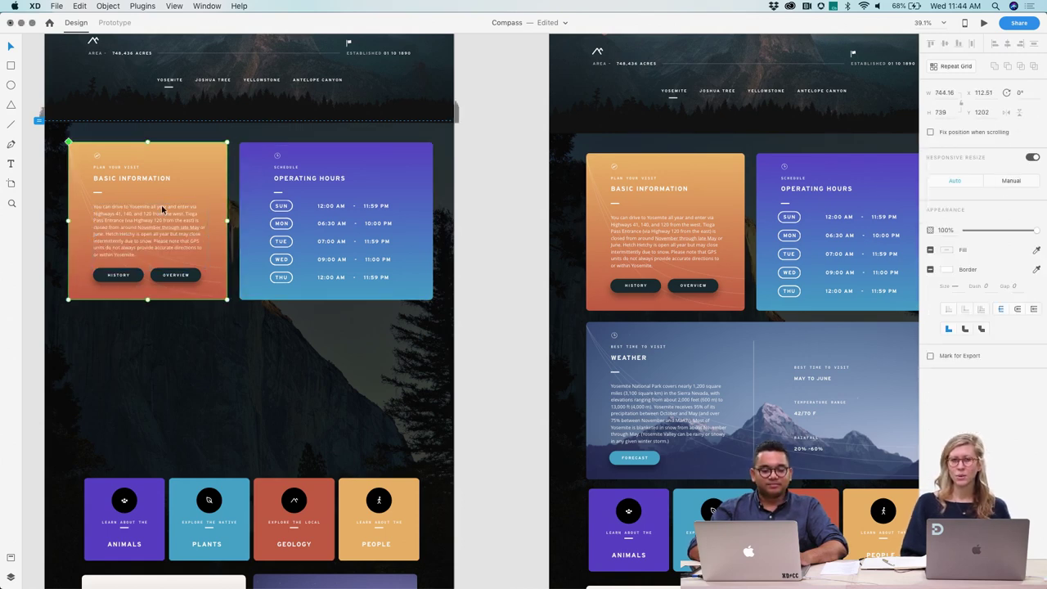
double_click(162, 209)
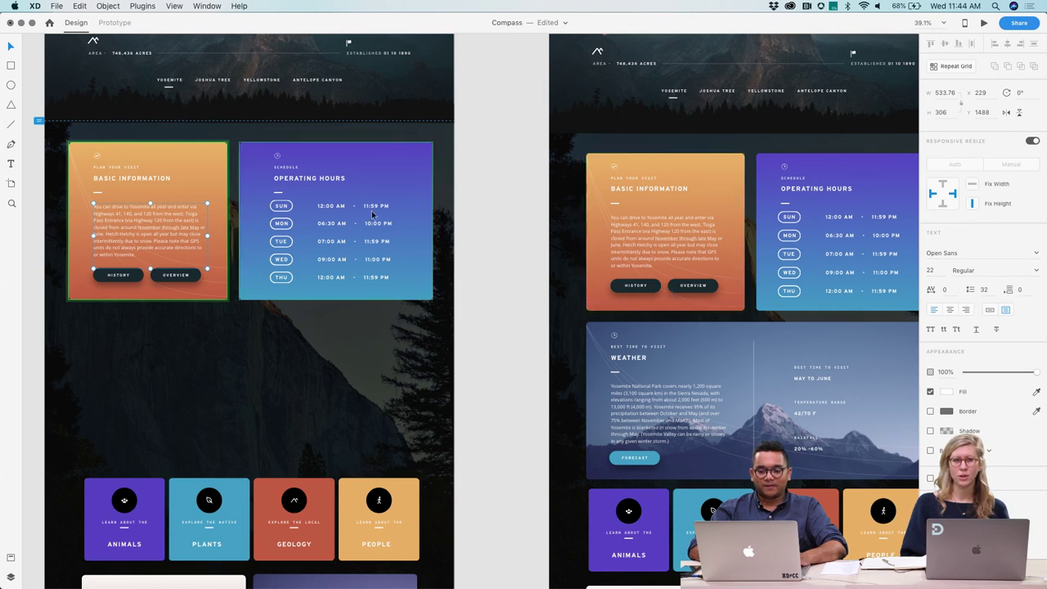
shift+click(101, 195)
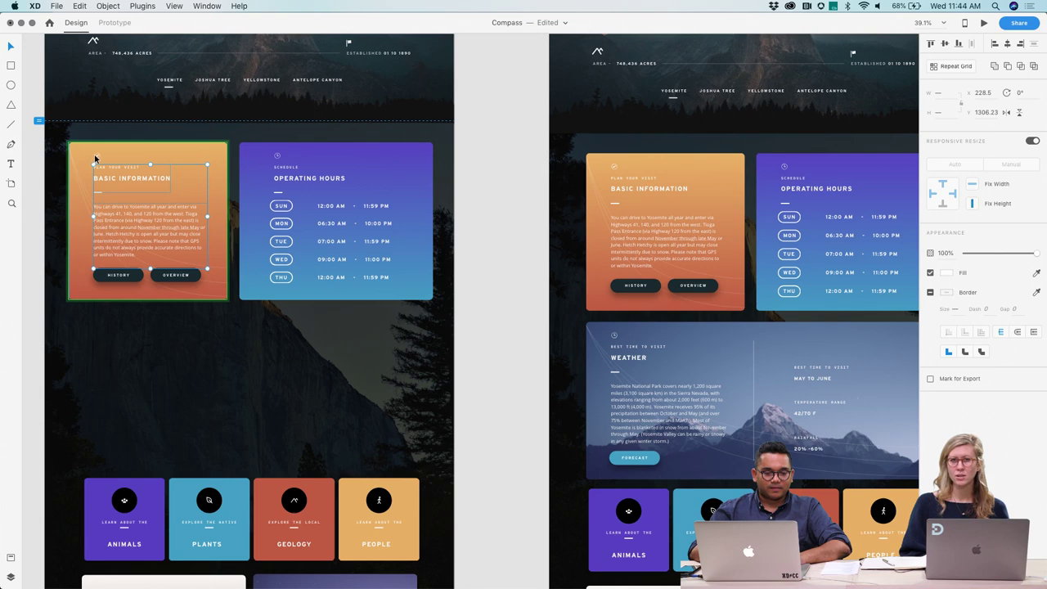
shift+click(95, 159)
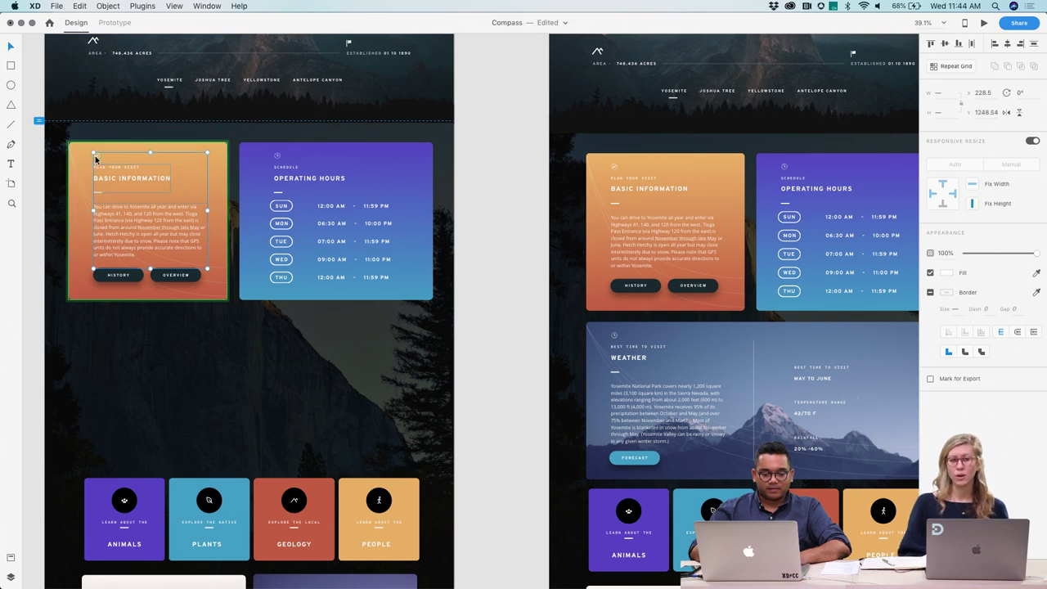
Step: Delete the body text that overlaps the schedule from the content group in the Operating Hours card
click(304, 212)
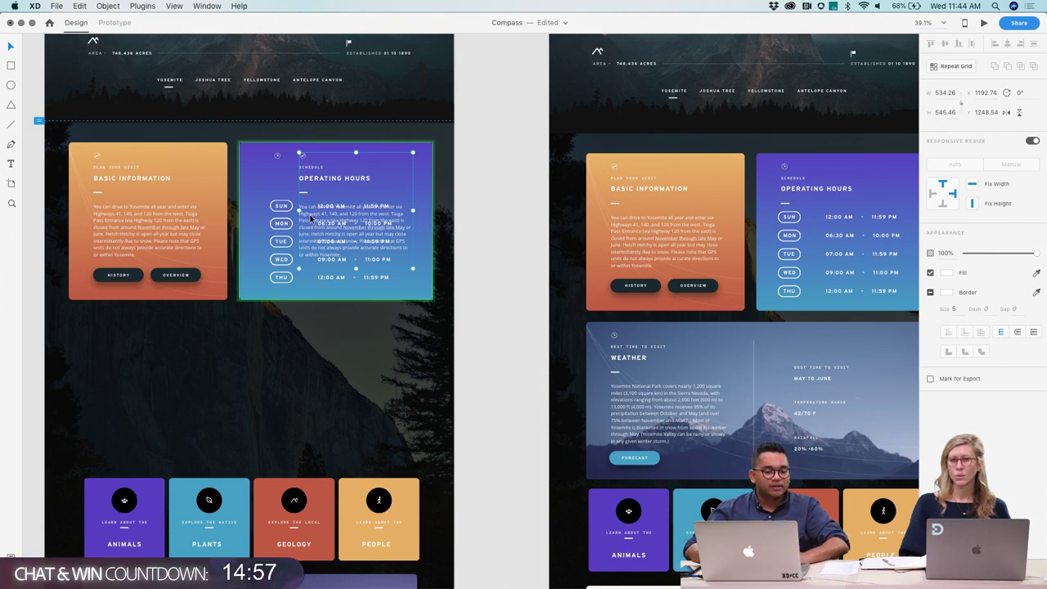
double_click(311, 218)
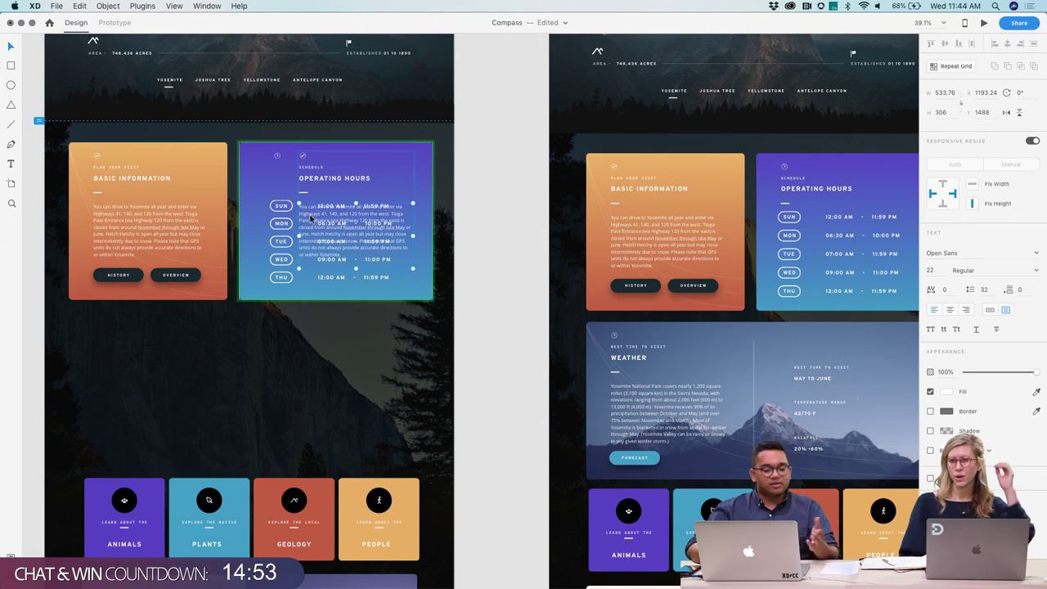
key(Delete)
Step: Move the Operating Hours heading and icon group left to about X 1074.74, lining its icon up with the clock icon
click(350, 182)
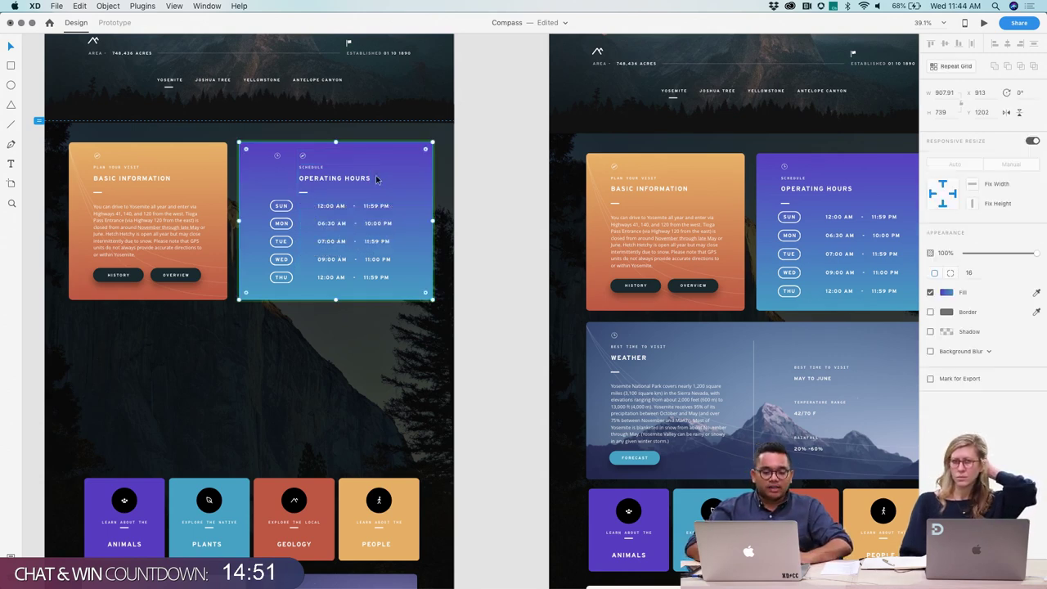
drag(350, 182, 318, 182)
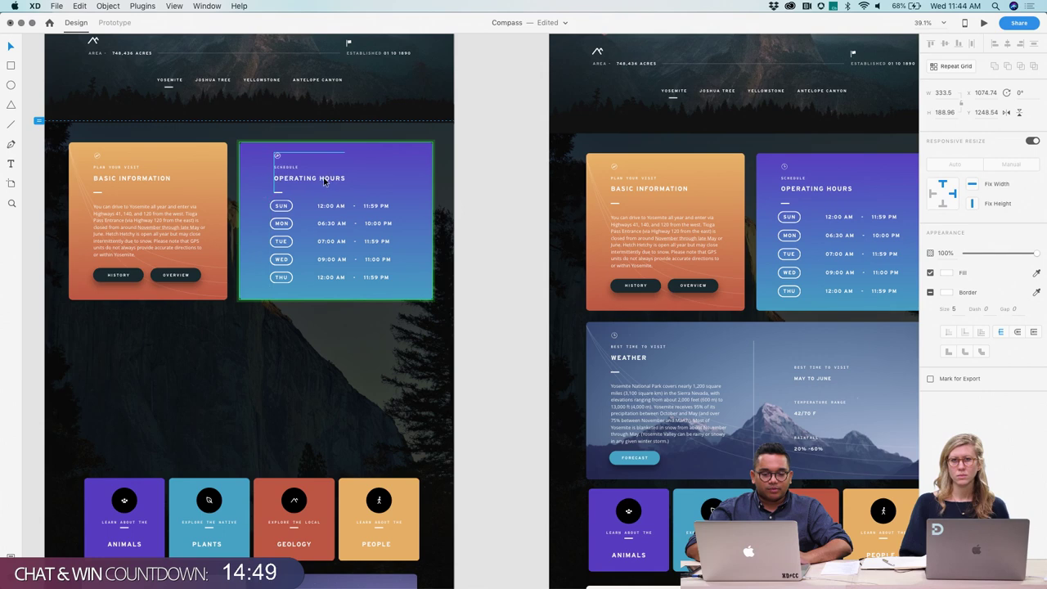
click(321, 181)
scroll(297, 149, up, 5)
click(297, 149)
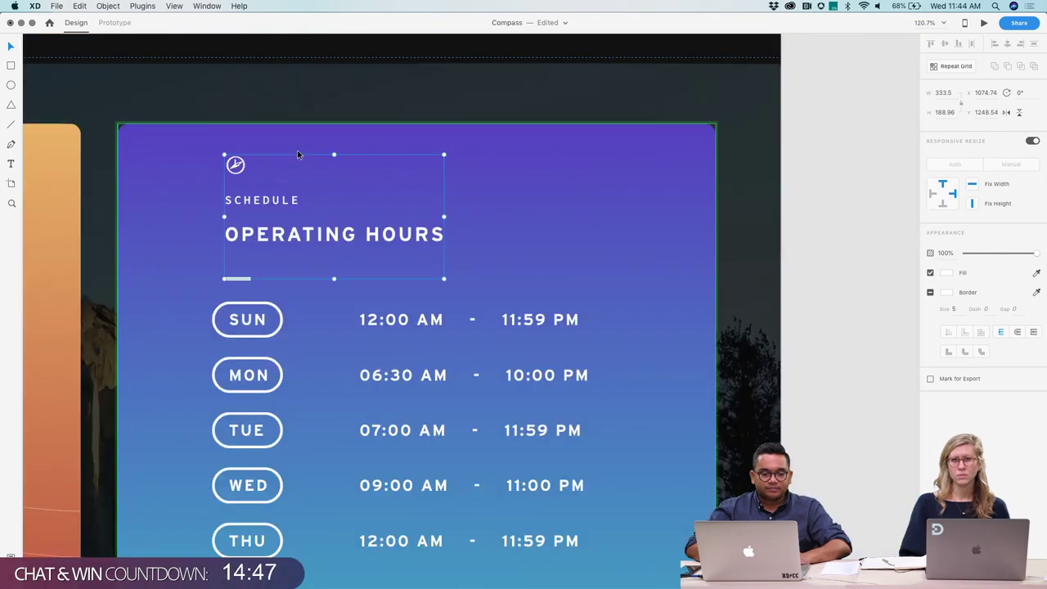
Step: Fix the grouped icon, heading and body text of the master Basic Information card to its left edge for responsive resizing
scroll(297, 149, down, 5)
scroll(297, 150, up, 2)
click(232, 219)
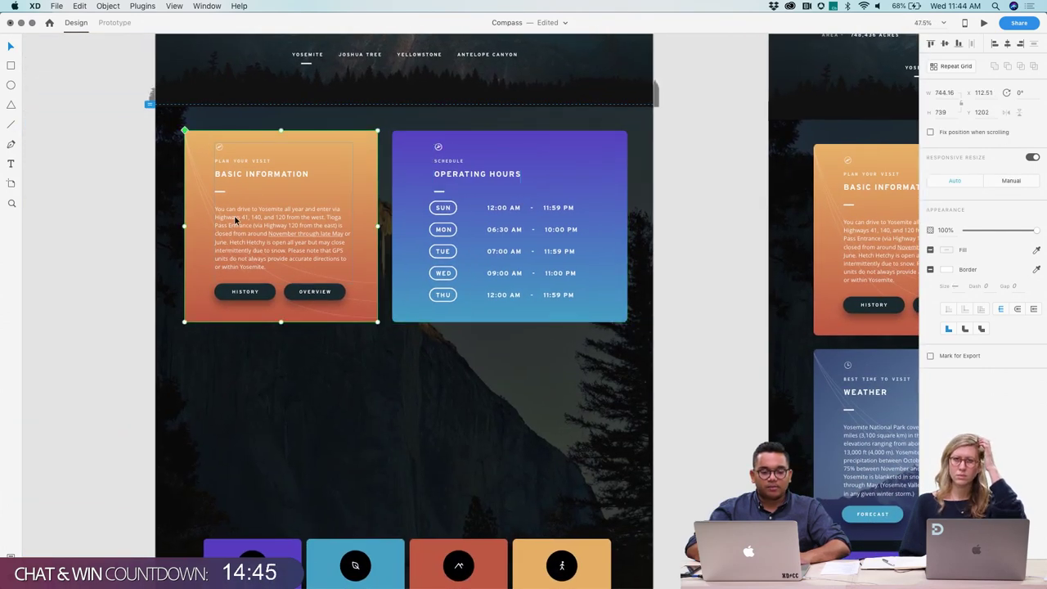
double_click(234, 215)
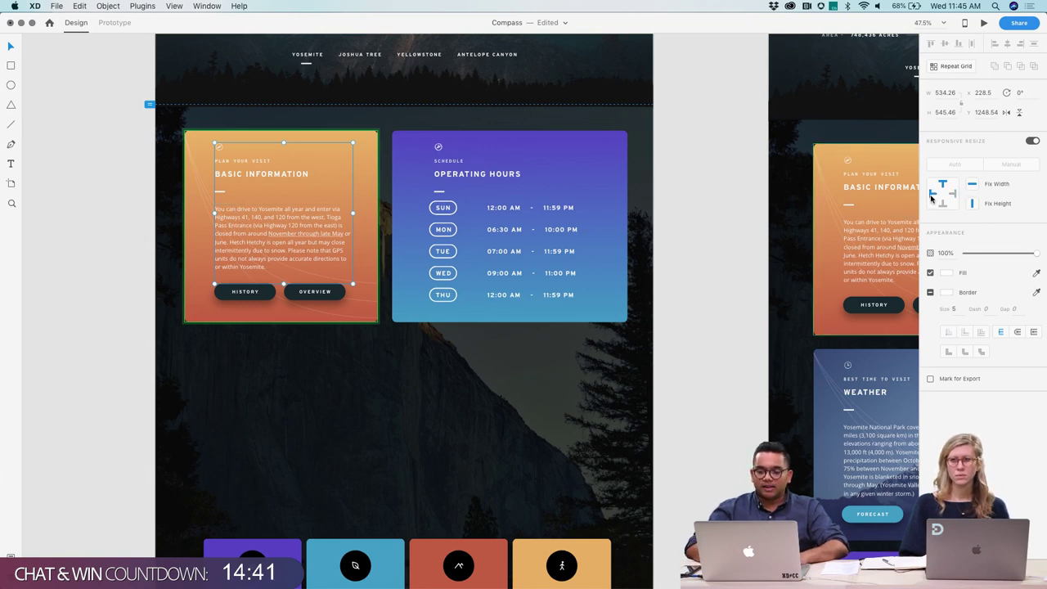
Step: Group the History and Overview buttons inside the master Basic Information card
click(245, 295)
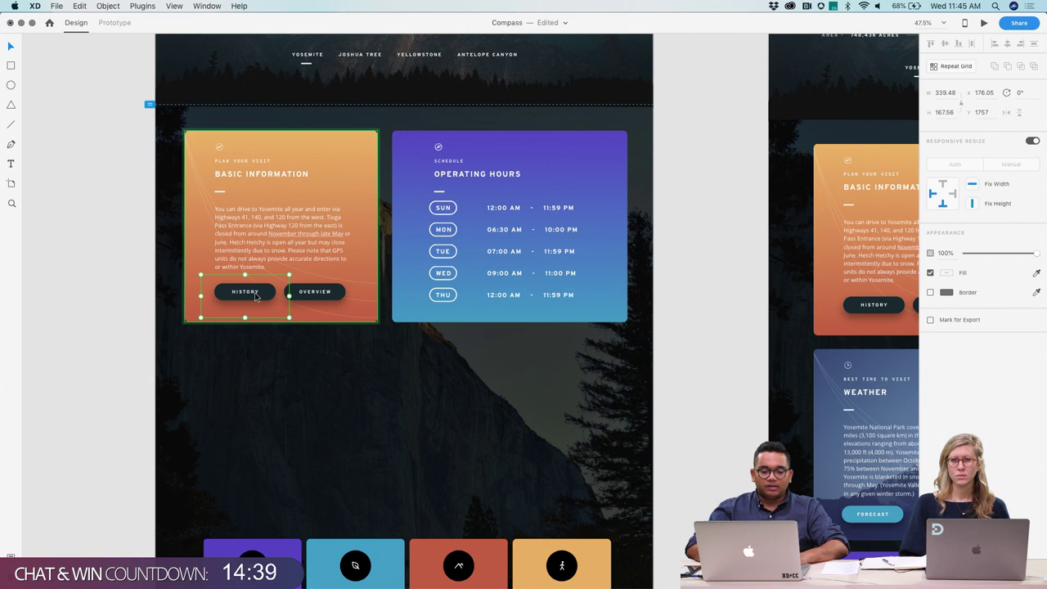
click(306, 295)
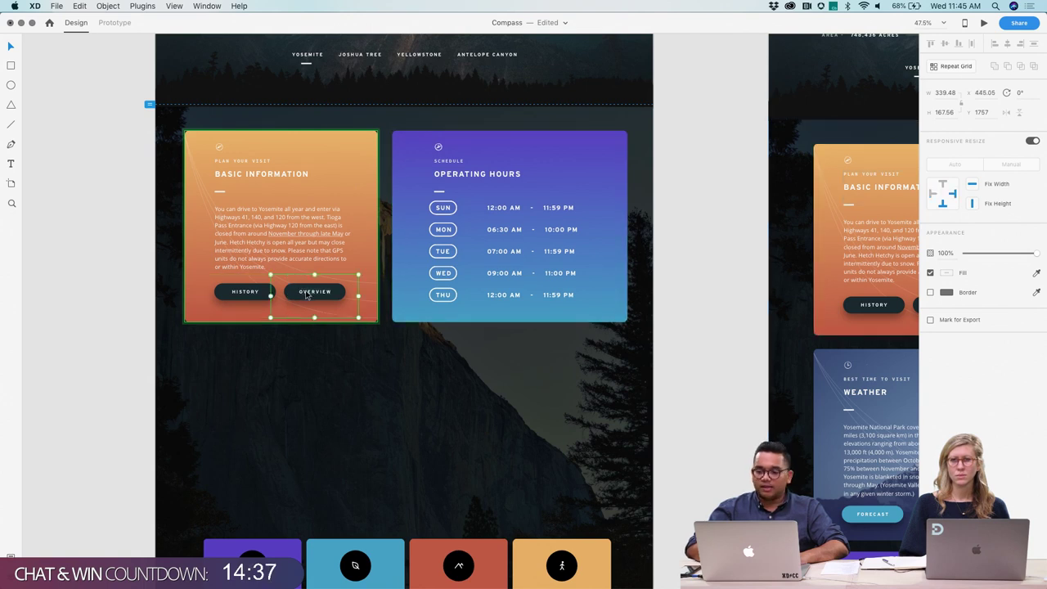
shift+click(242, 292)
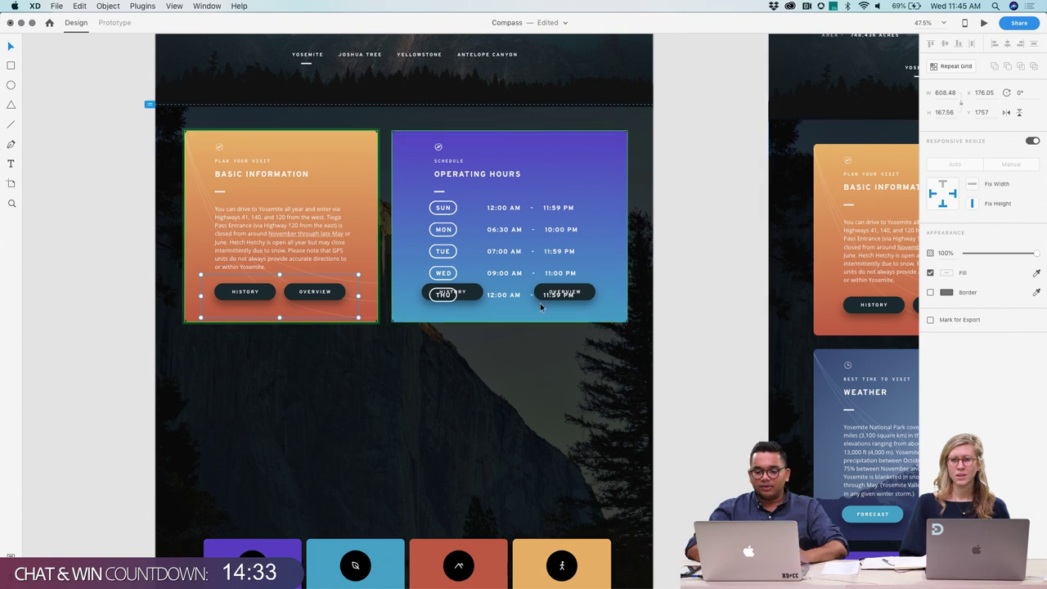
Step: Delete the History and Overview button group from the Operating Hours card
click(565, 301)
double_click(565, 300)
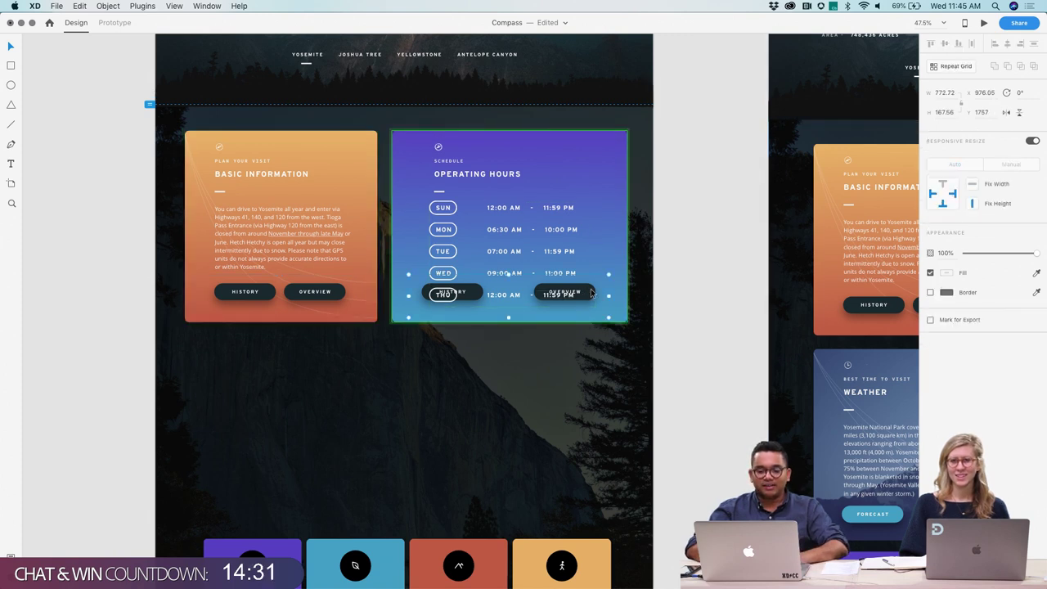
key(Delete)
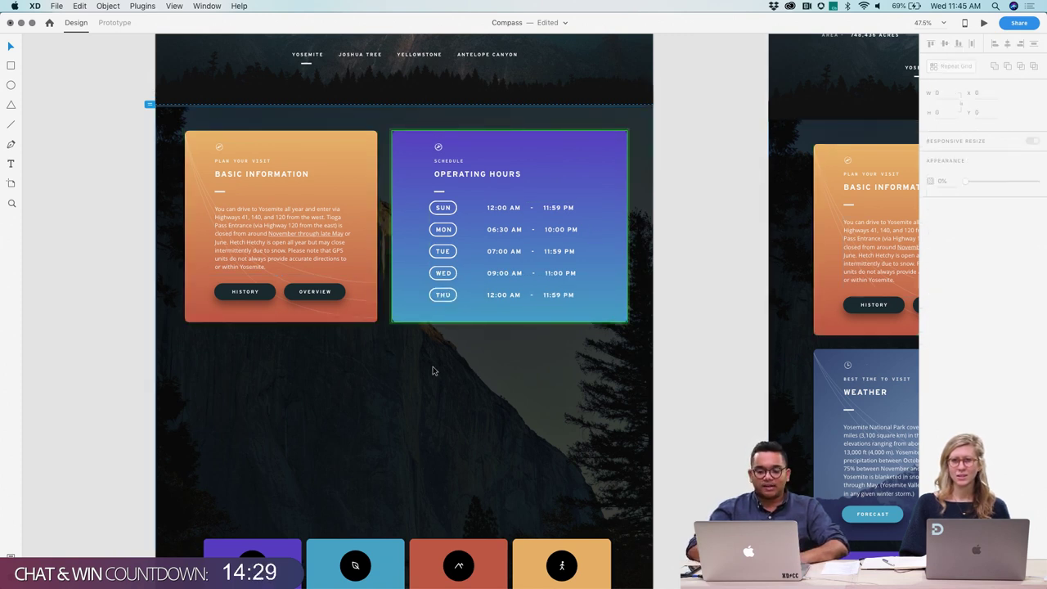
key(Escape)
Step: Duplicate the master Basic Information card into the empty space directly below it, at about Y 1978
click(243, 156)
scroll(238, 148, down, 1)
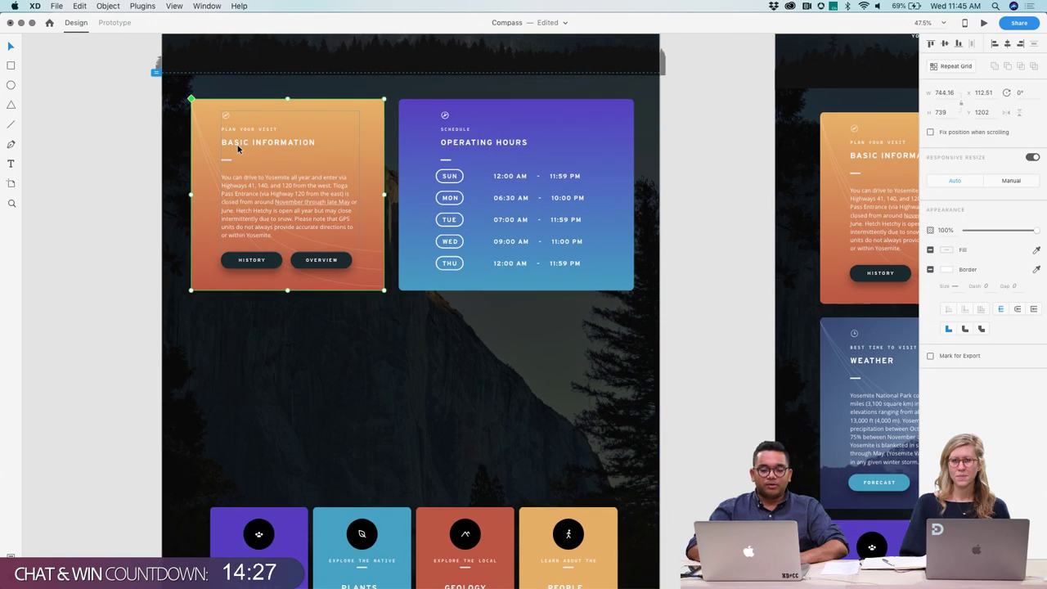
drag(238, 148, 235, 346)
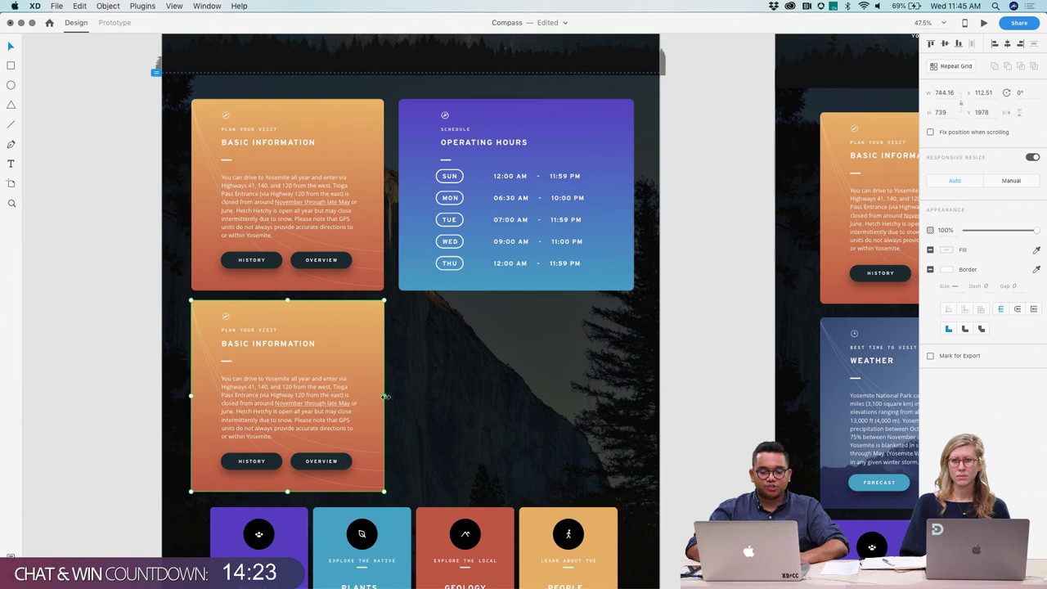
Step: Widen the lower Basic Information copy to about 1692 and delete its Overview button
drag(384, 397, 628, 389)
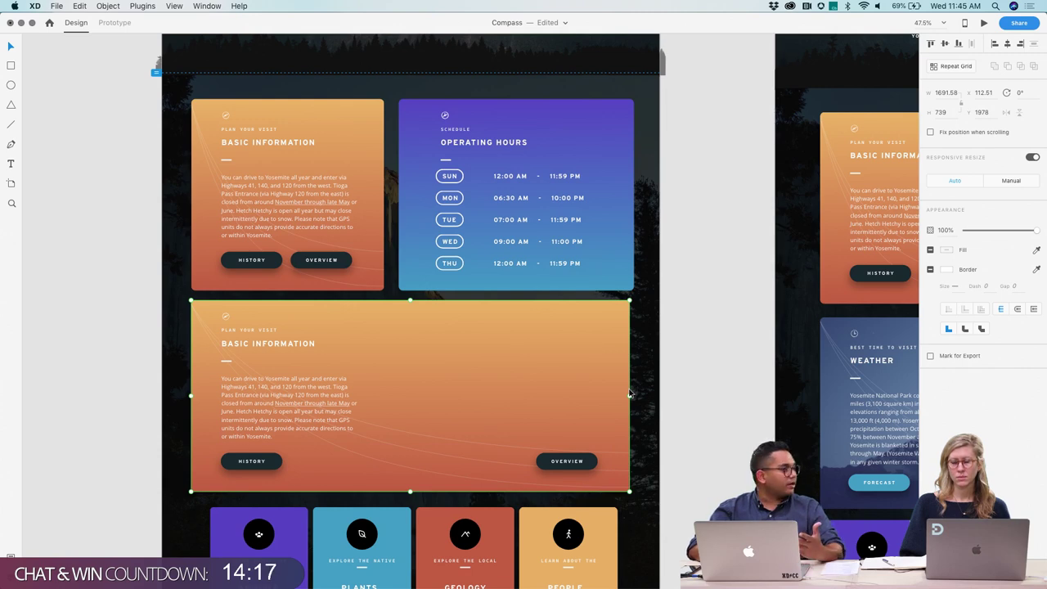
scroll(630, 393, down, 5)
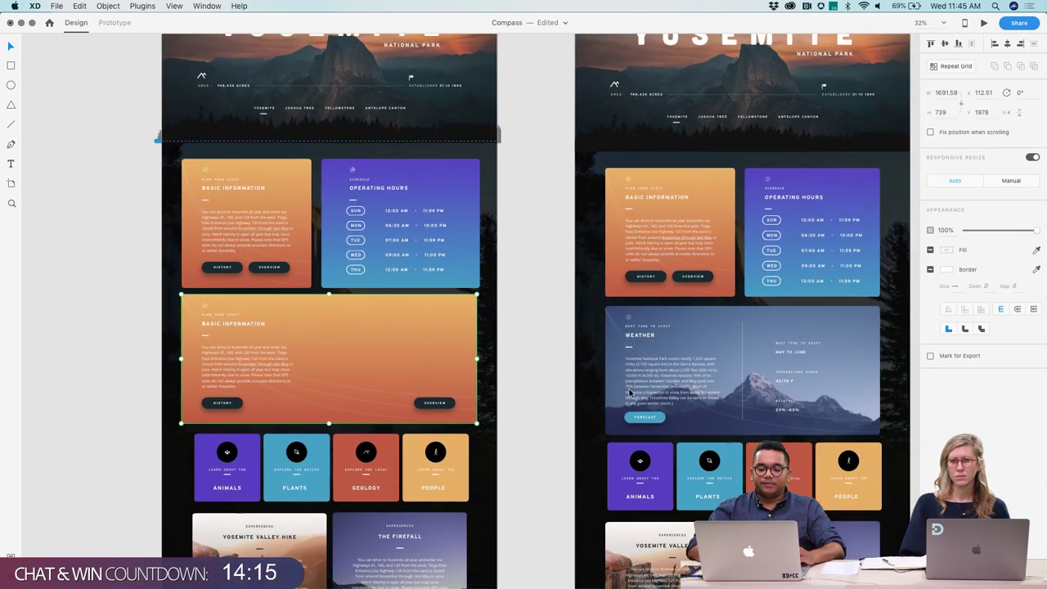
double_click(417, 404)
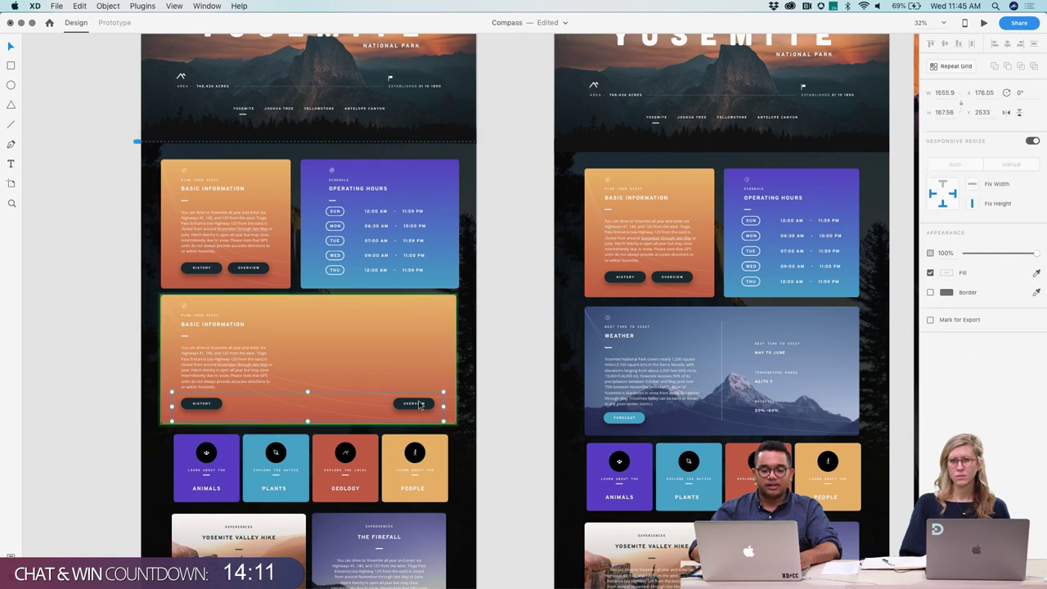
double_click(418, 404)
key(Delete)
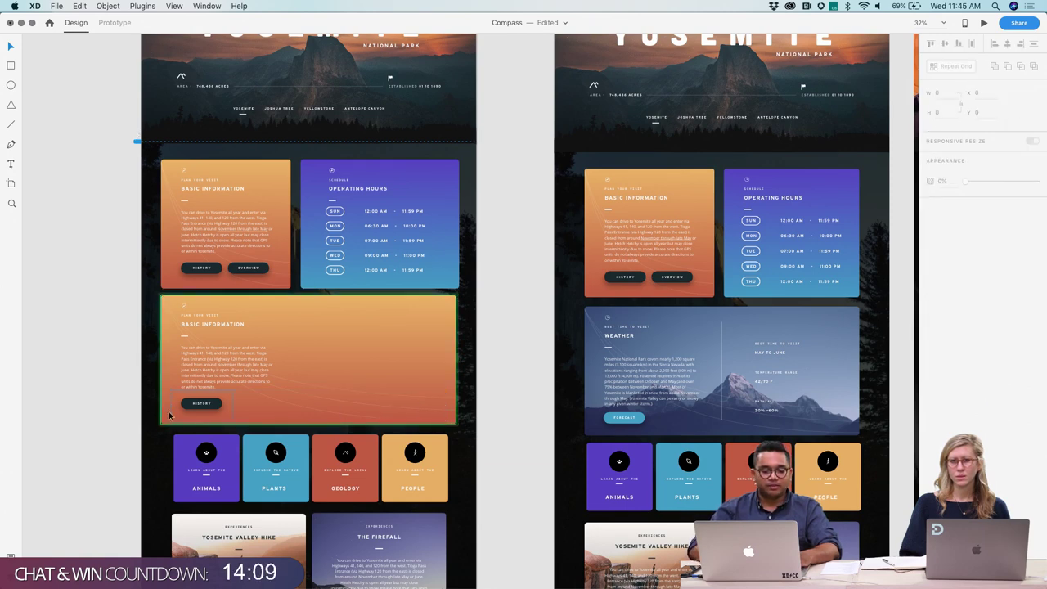
click(109, 416)
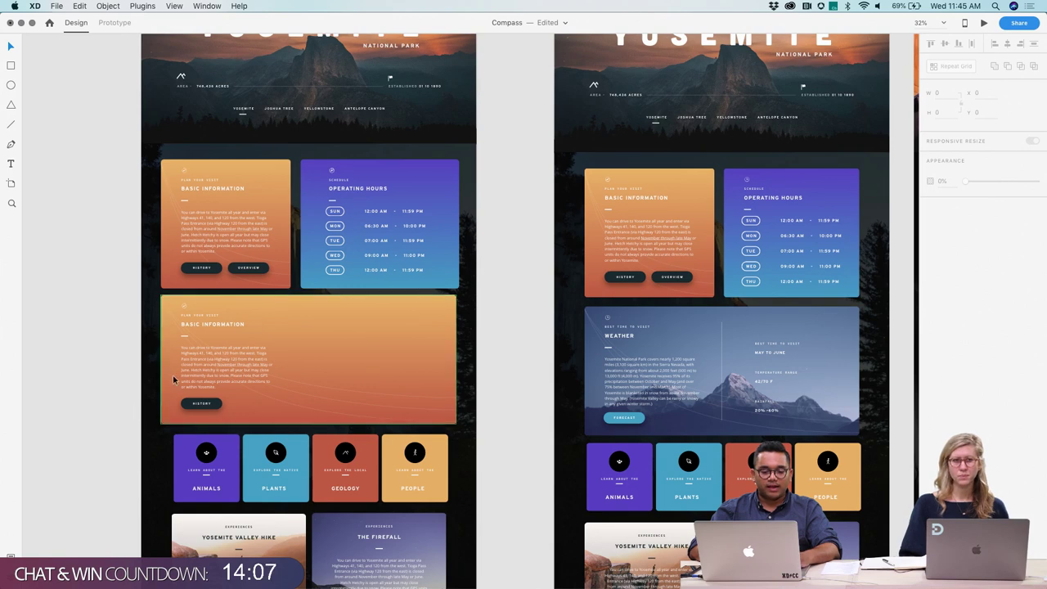
Step: Change the heading of the widened card to WEATHER
scroll(199, 344, up, 5)
click(198, 311)
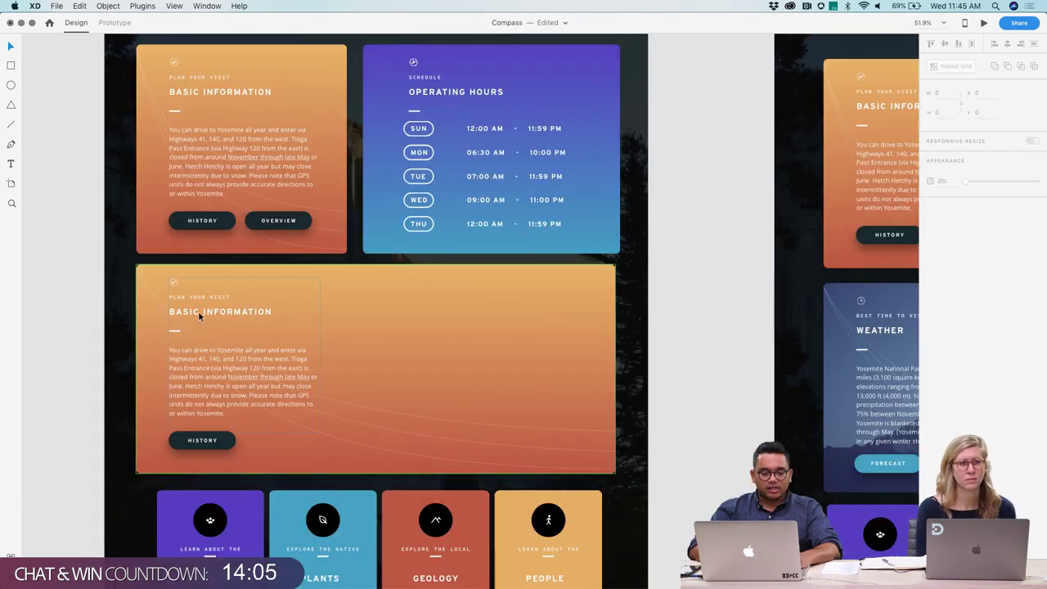
double_click(197, 311)
double_click(197, 310)
double_click(197, 312)
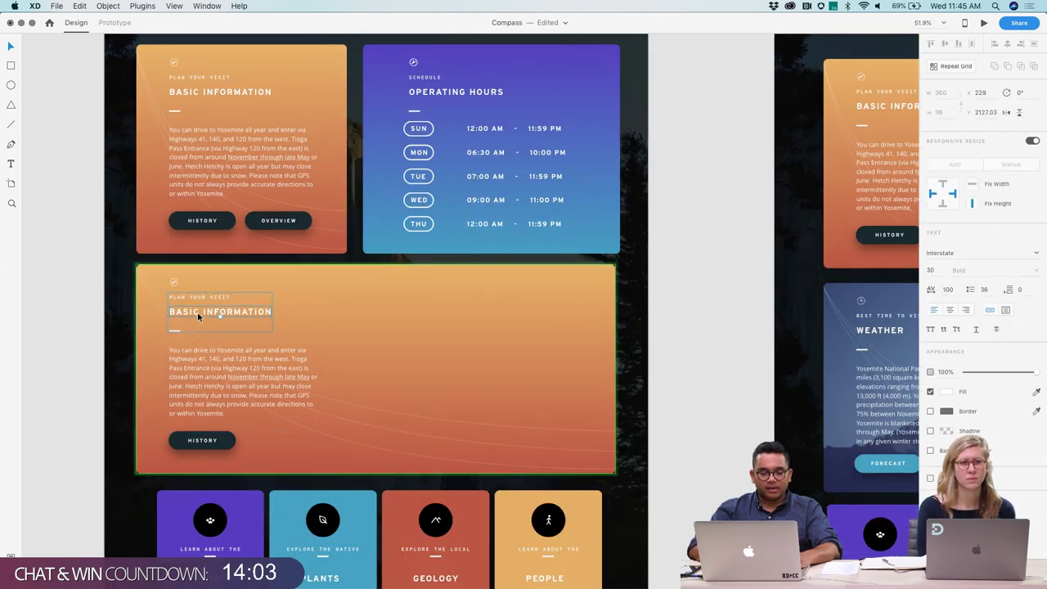
double_click(197, 311)
text(W)
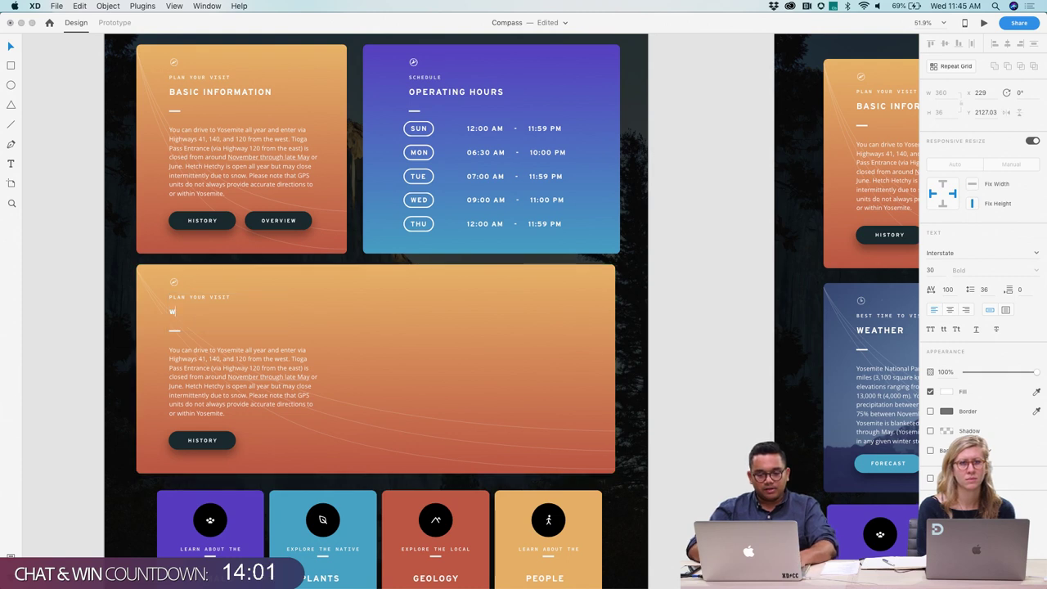
text(EATHER)
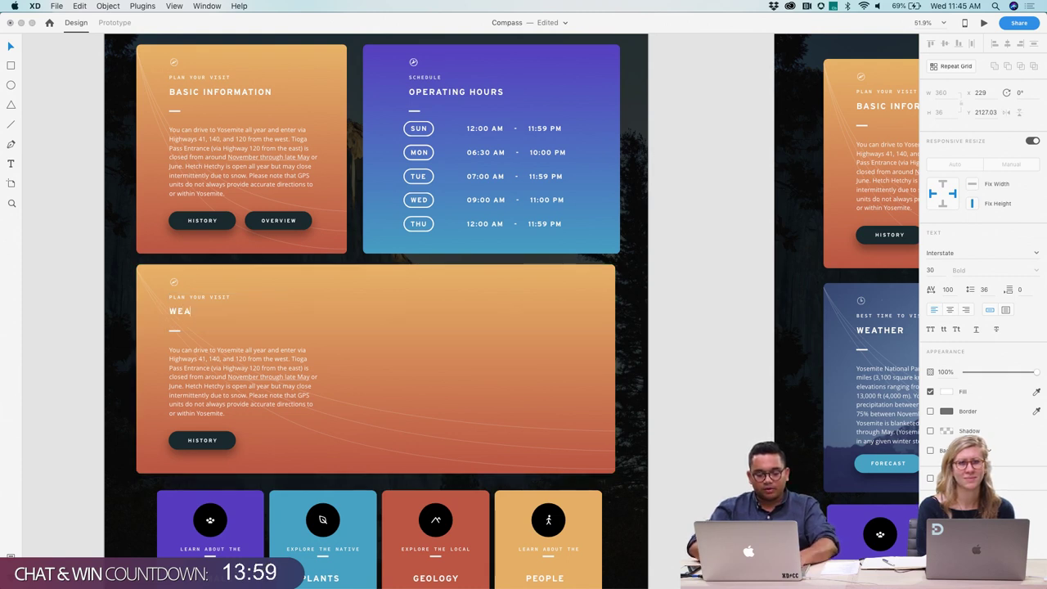
Step: Replace the small caption above the WEATHER heading with BEST TIME OF THE YEAR TO VISIT
double_click(212, 296)
key(BackSpace)
text(BEST T)
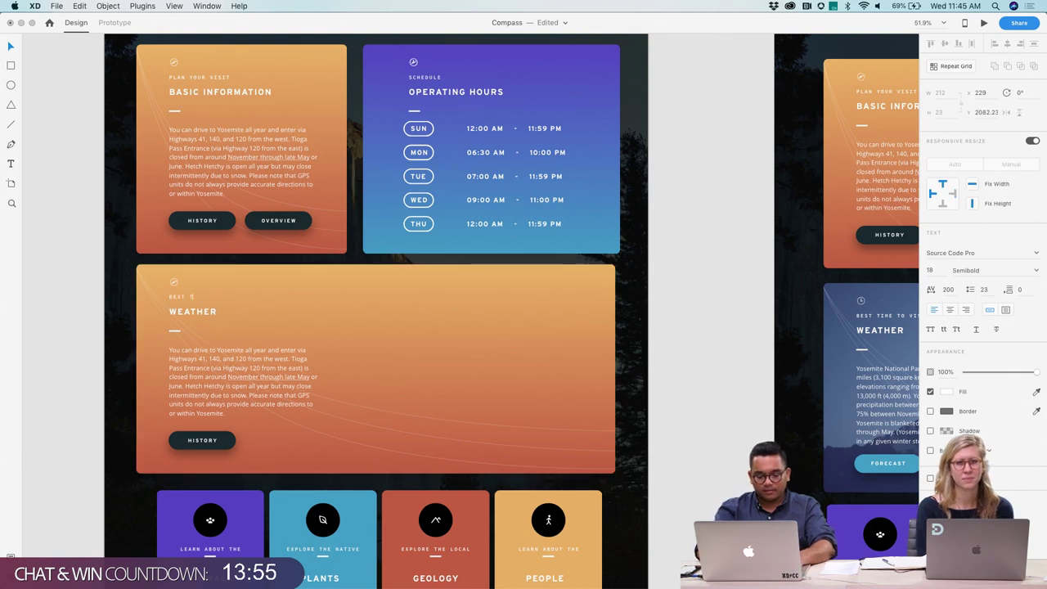
text(IME OF THE YEAR )
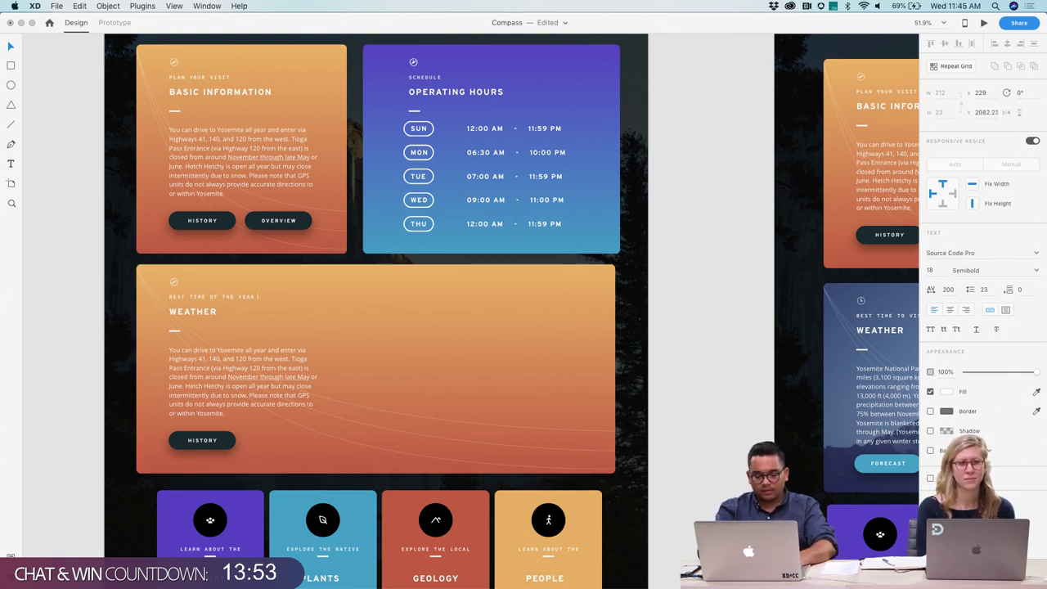
text(TO VISIT)
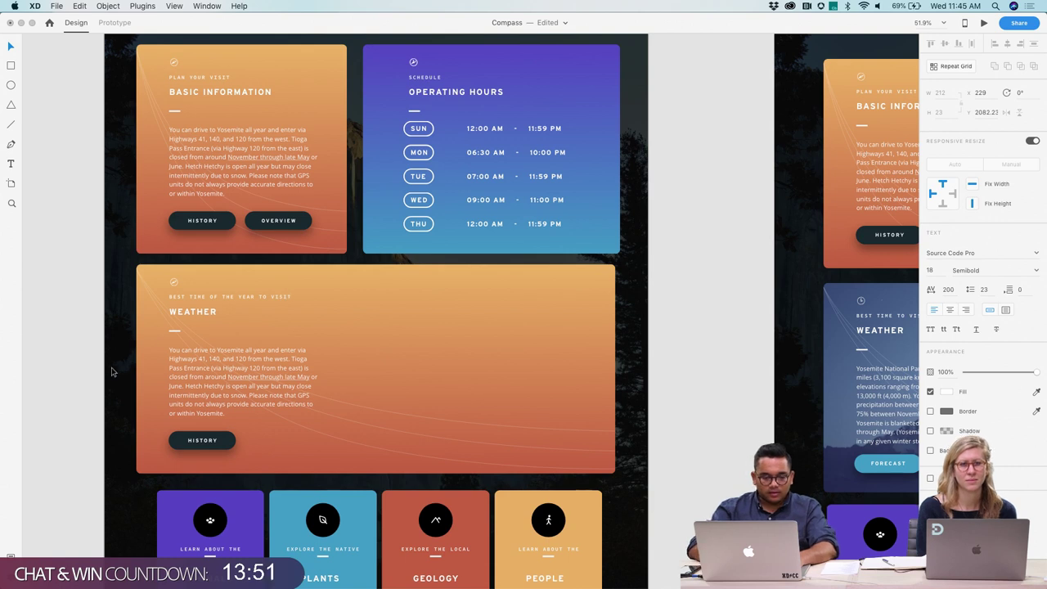
key(Escape)
Step: Copy the paragraph from the finished Weather card and paste it over the orange Weather card's body text
scroll(221, 362, right, 2)
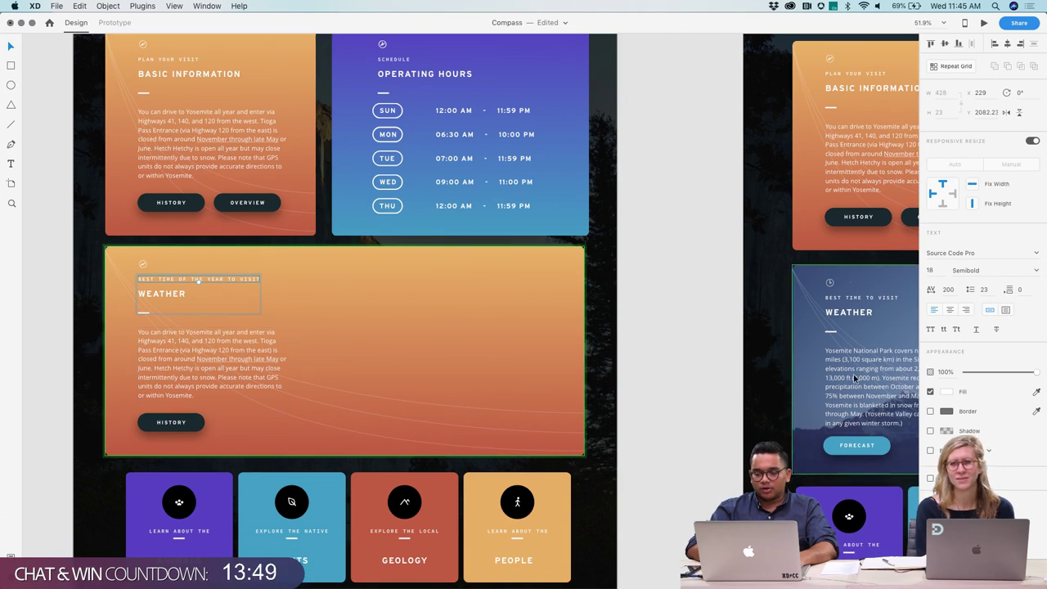
click(853, 374)
double_click(851, 374)
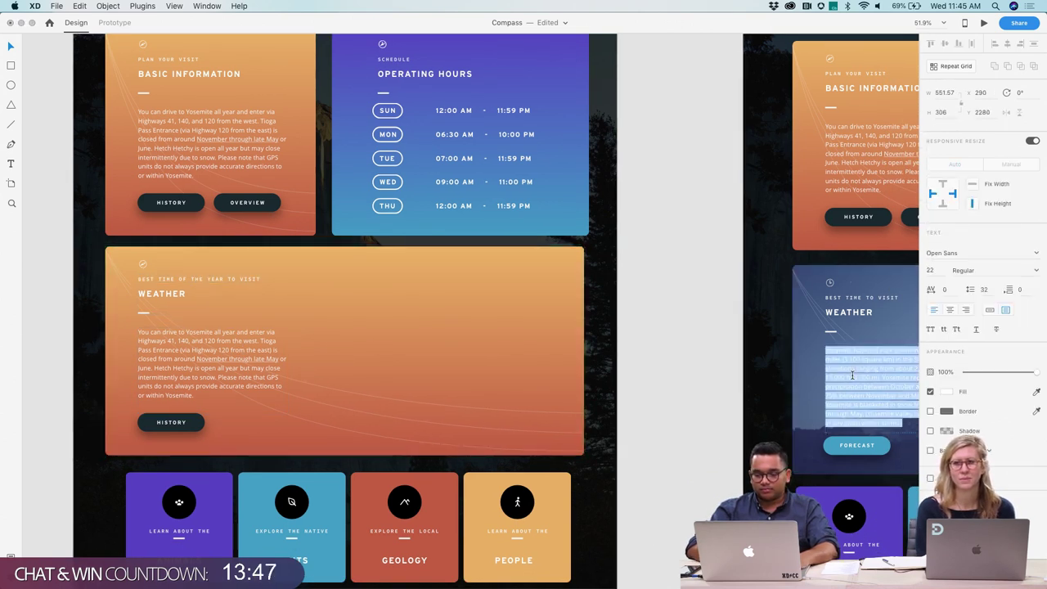
click(223, 359)
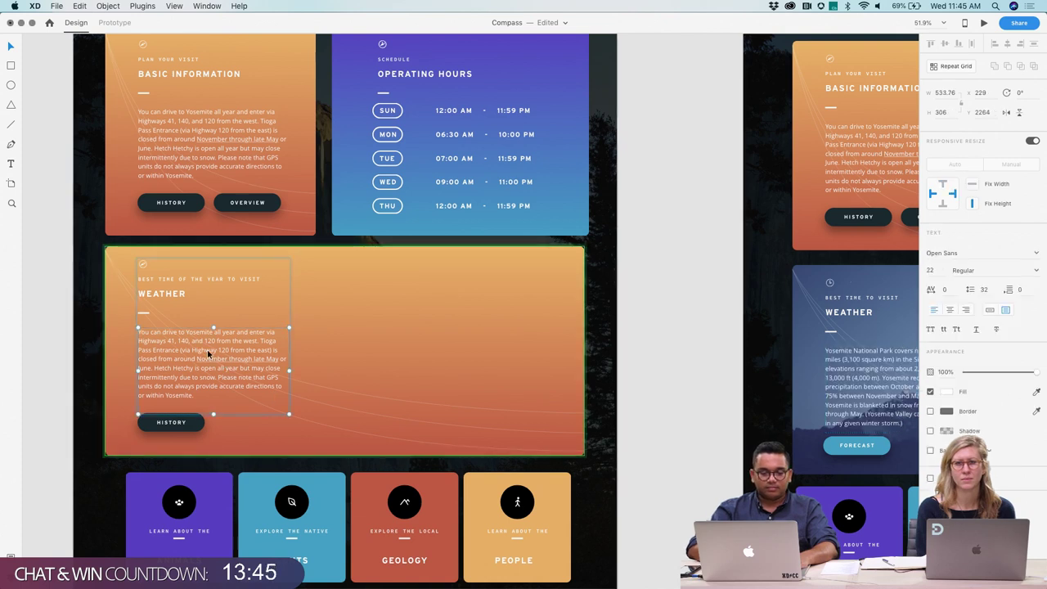
double_click(207, 349)
text(Yosemite National Park covers nearly 1,200 square miles (3,100 square km) in the Sierra Nevada, with elevations ranging from about 2,000 feet (600 m) to 13,000 ft (4,000 m). Yosemite receives 95% of its precipitation between October and May (and over 75% between November and March). Most of Yosemite is blanketed in snow from about November through May. (Yosemite Valley can be rainy or snowy in any given winter storm.))
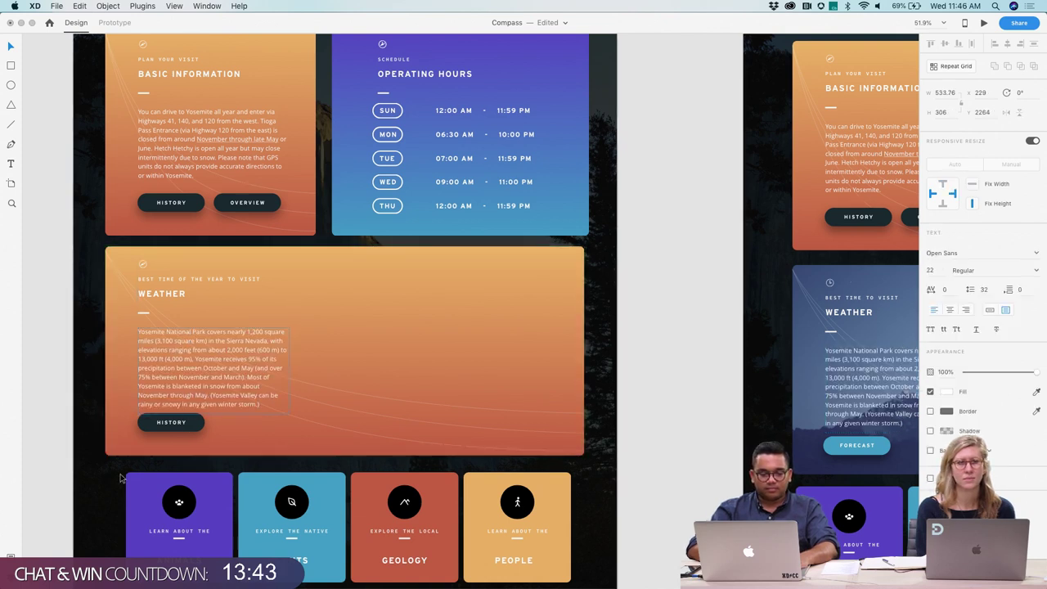
key(Escape)
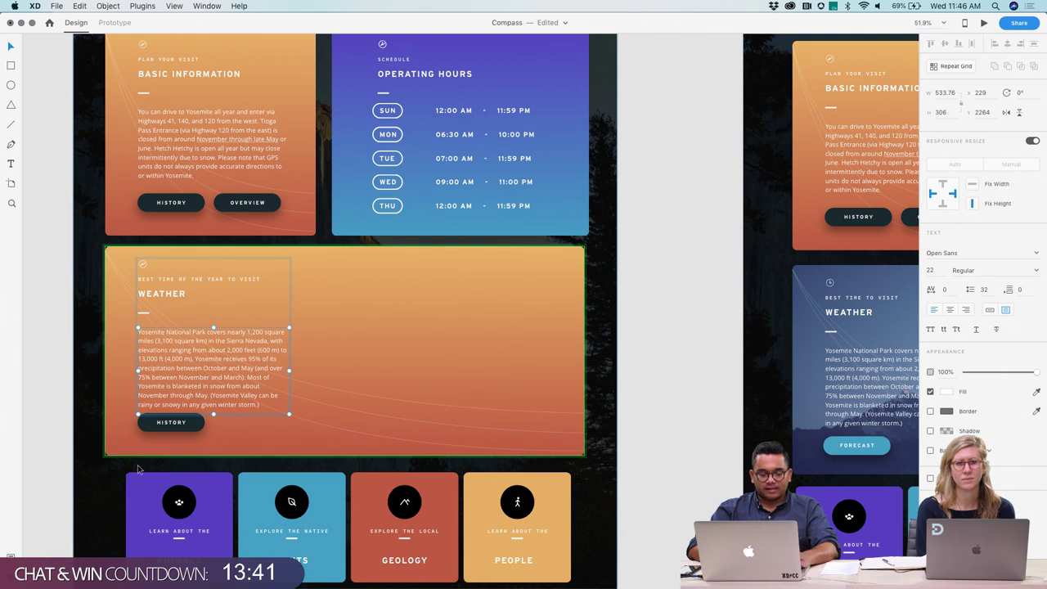
click(115, 485)
click(153, 423)
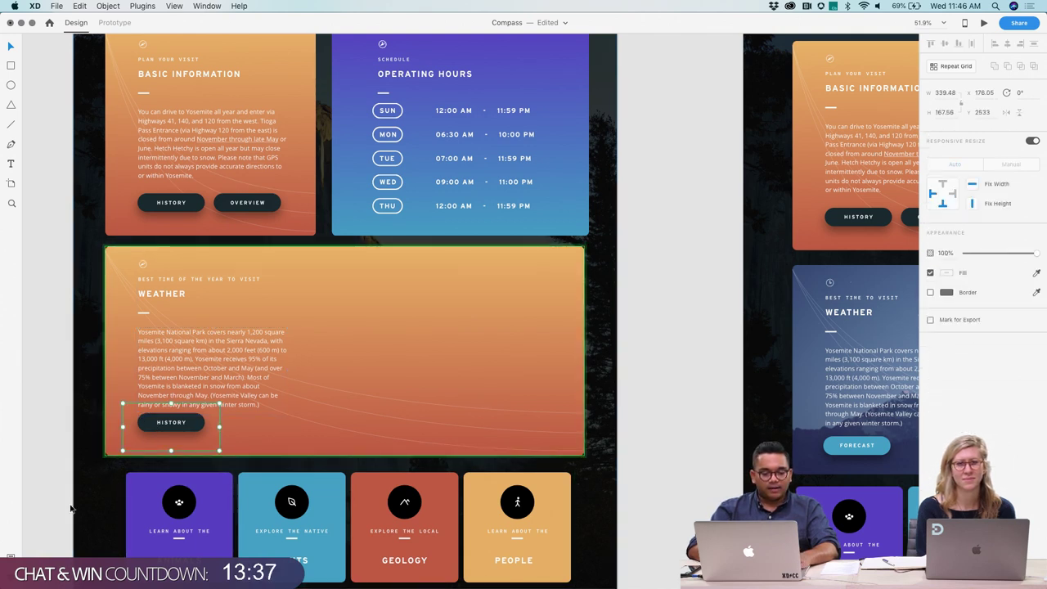
key(super+shift+y)
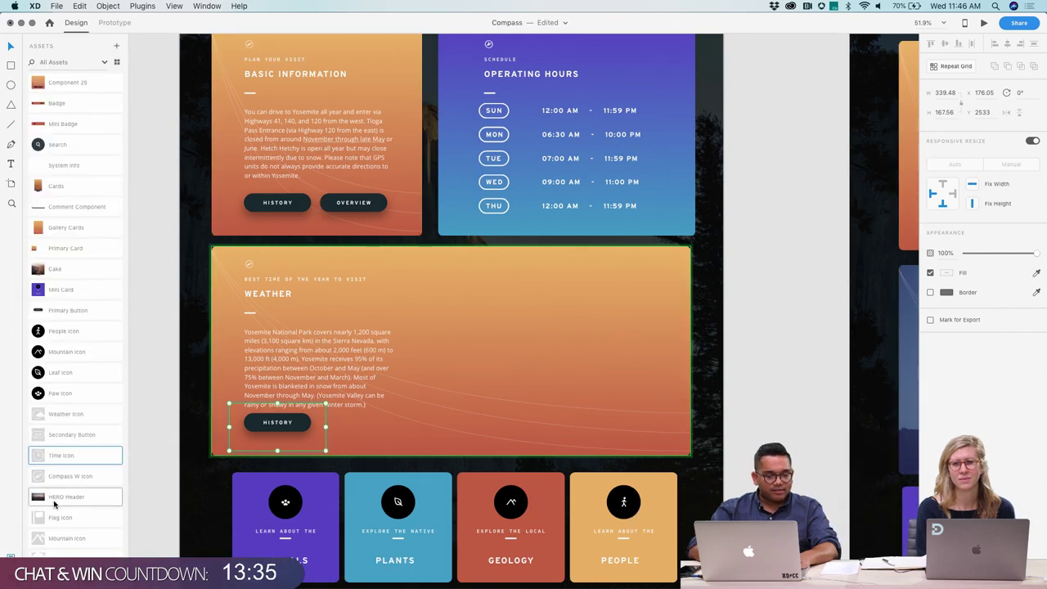
scroll(55, 504, up, 4)
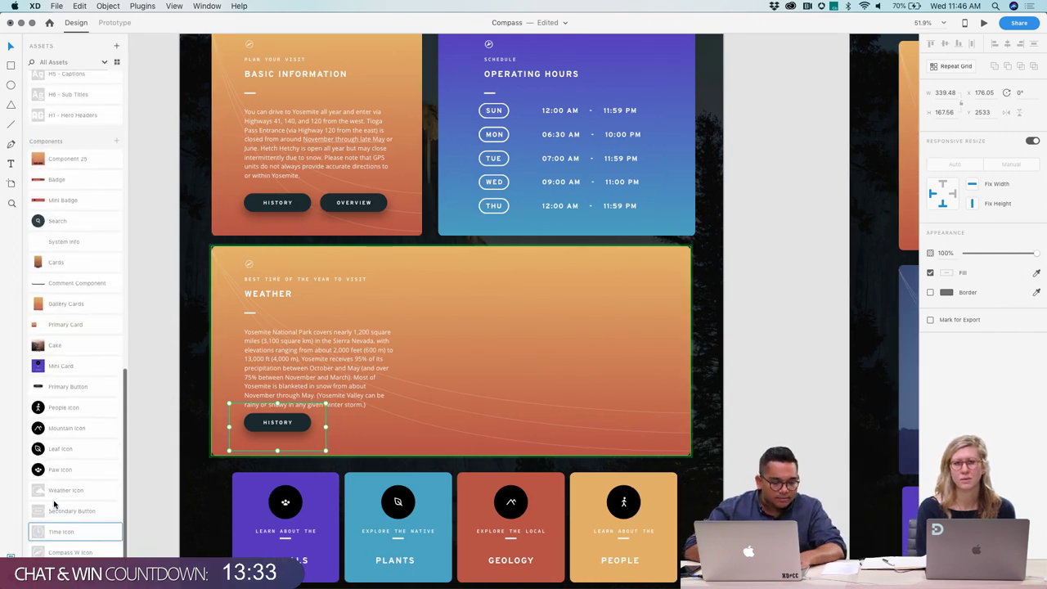
scroll(55, 503, down, 4)
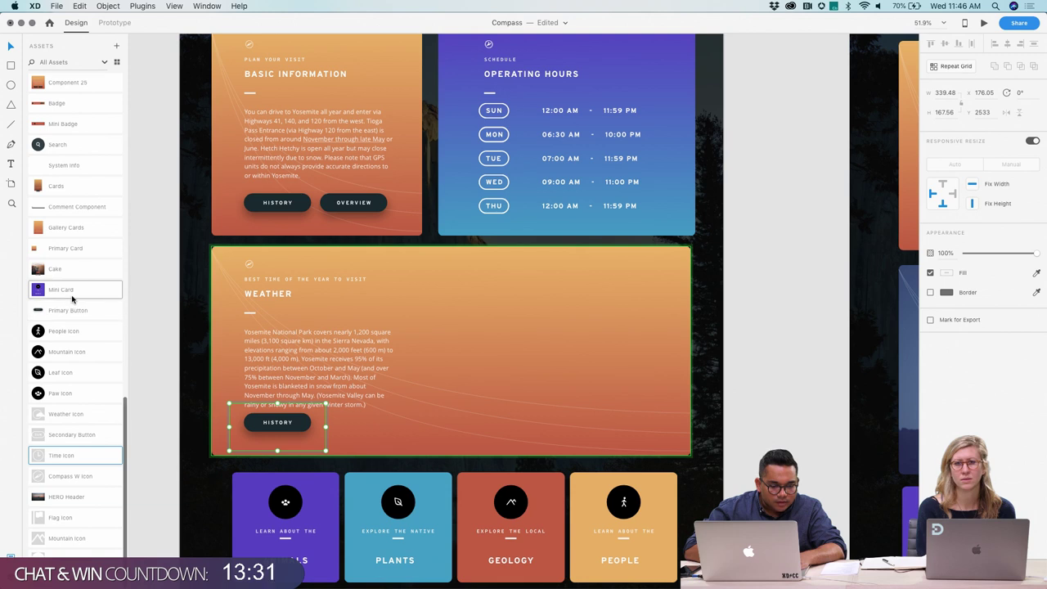
click(12, 551)
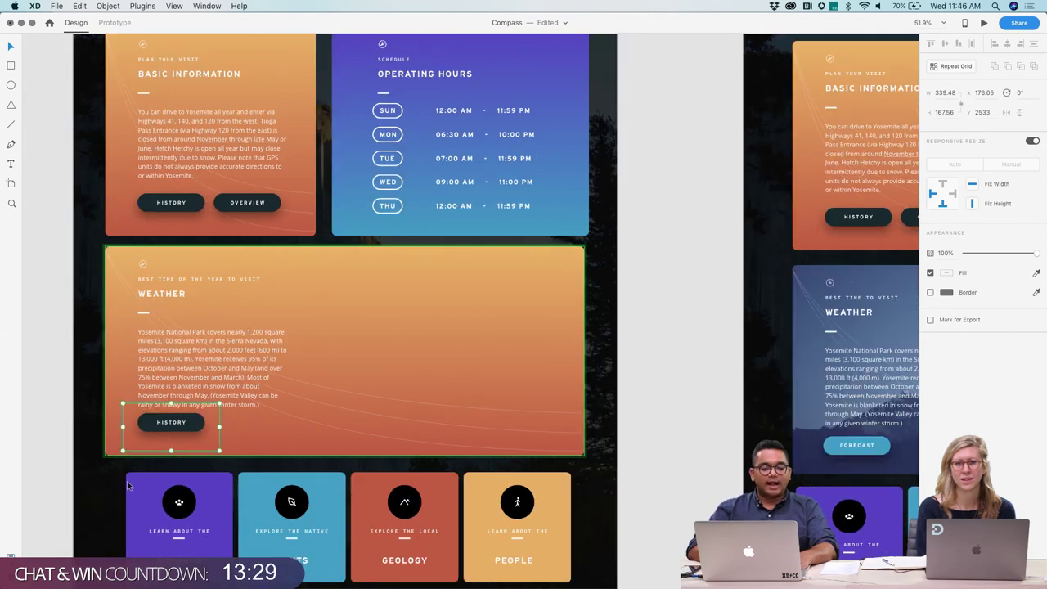
Step: Fill the Weather card's History button with the blue sampled from the finished card's Forecast button
double_click(150, 427)
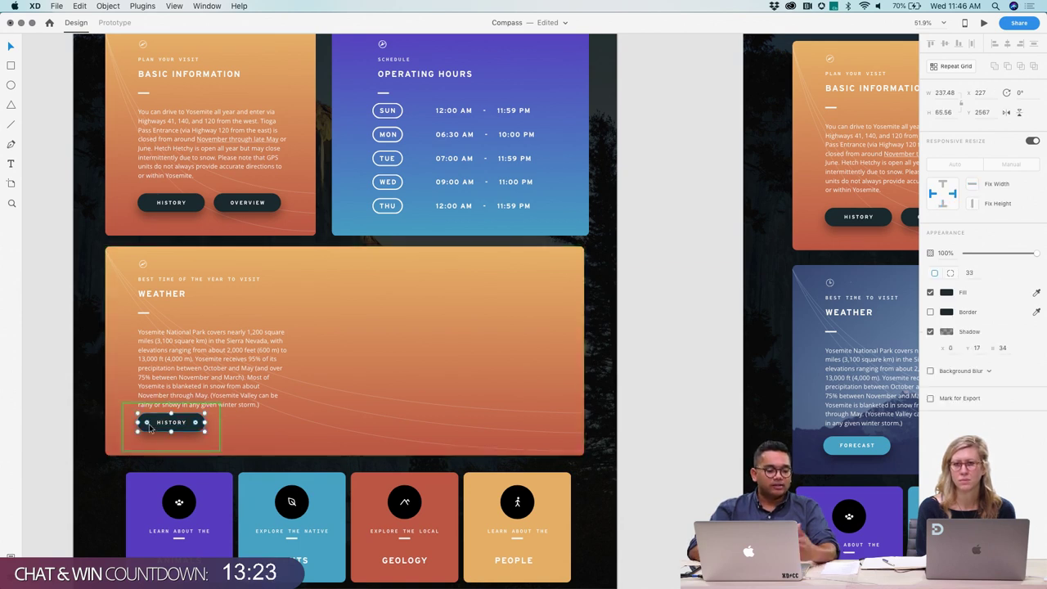
click(1036, 292)
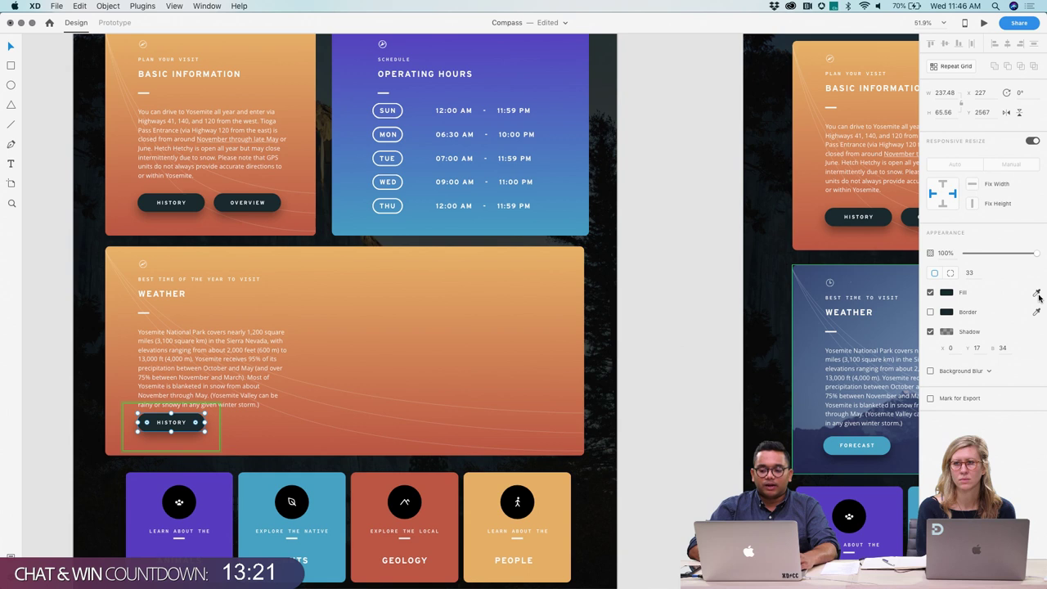
click(840, 445)
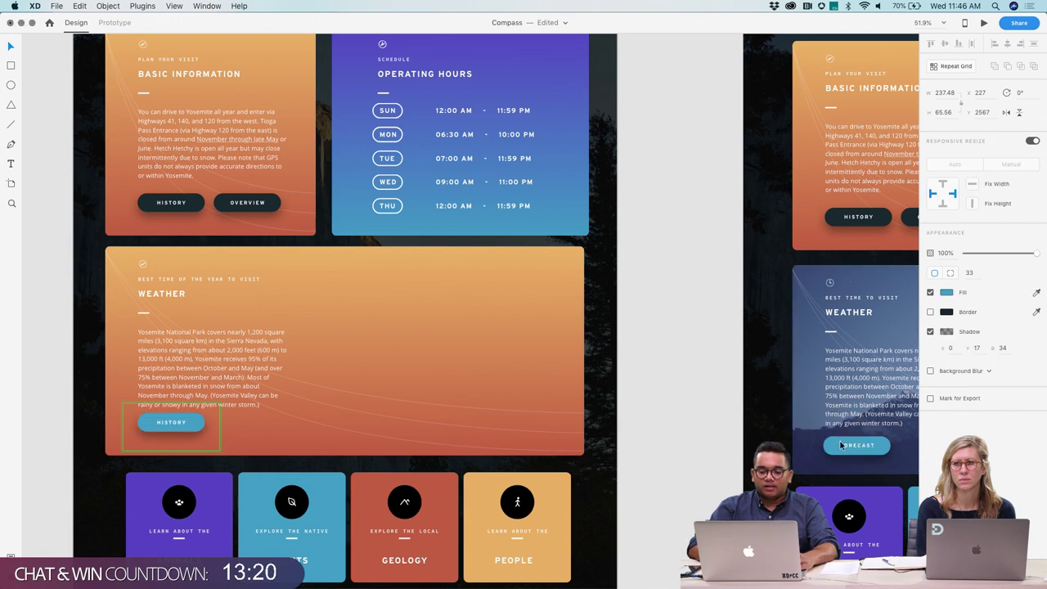
click(440, 419)
Step: Change the blue button's label on the orange Weather card to FORECAST
click(162, 423)
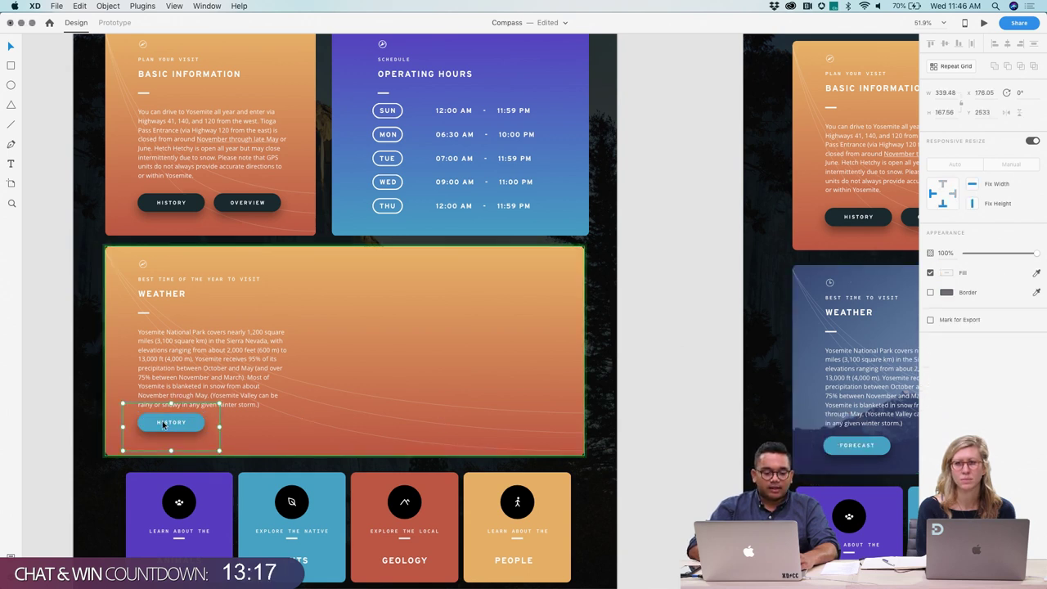
double_click(162, 424)
double_click(162, 422)
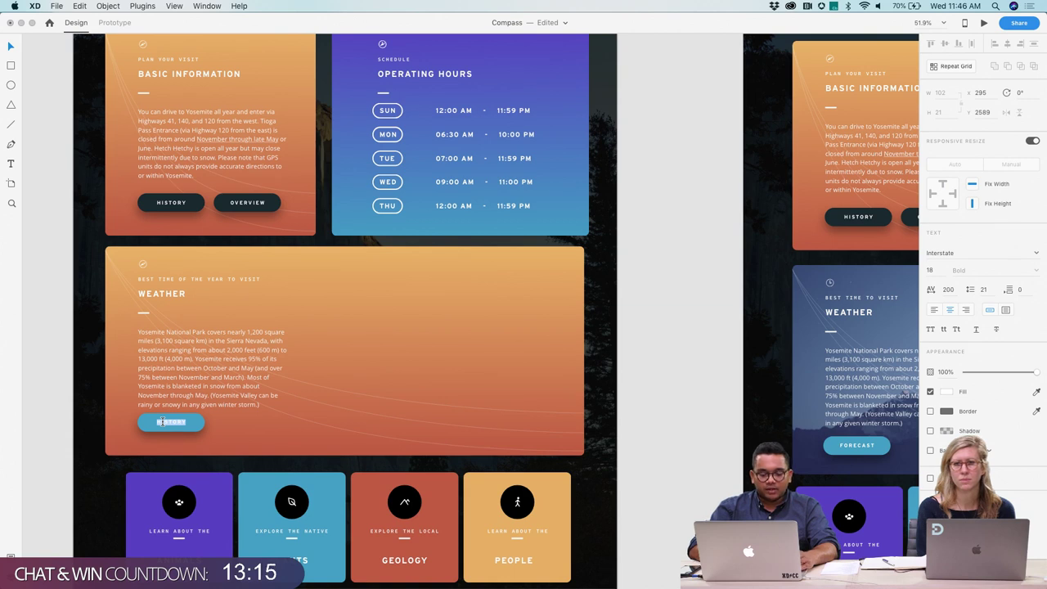
text(FORECAST)
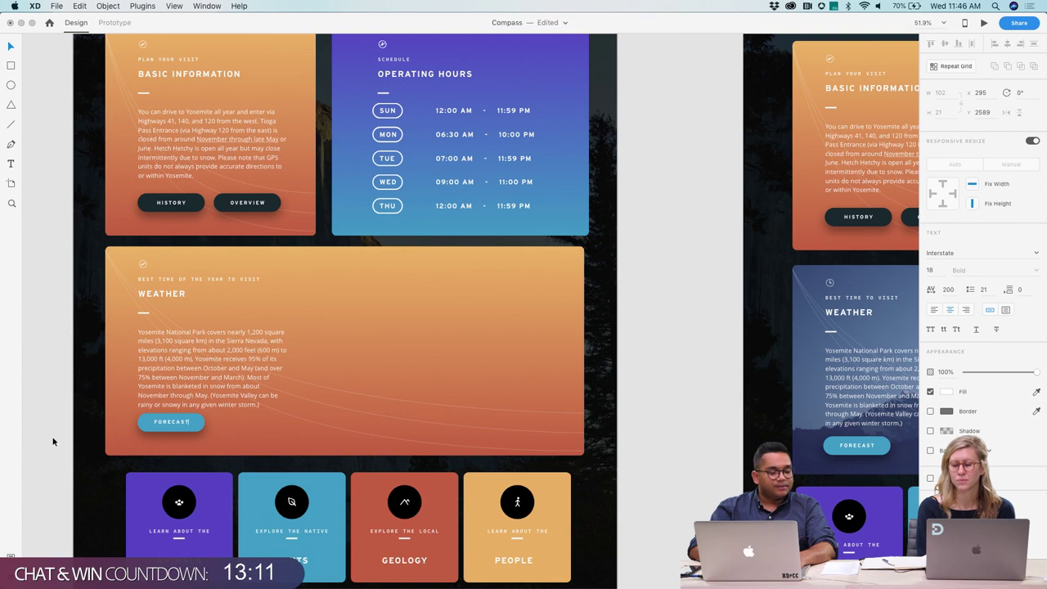
key(Escape)
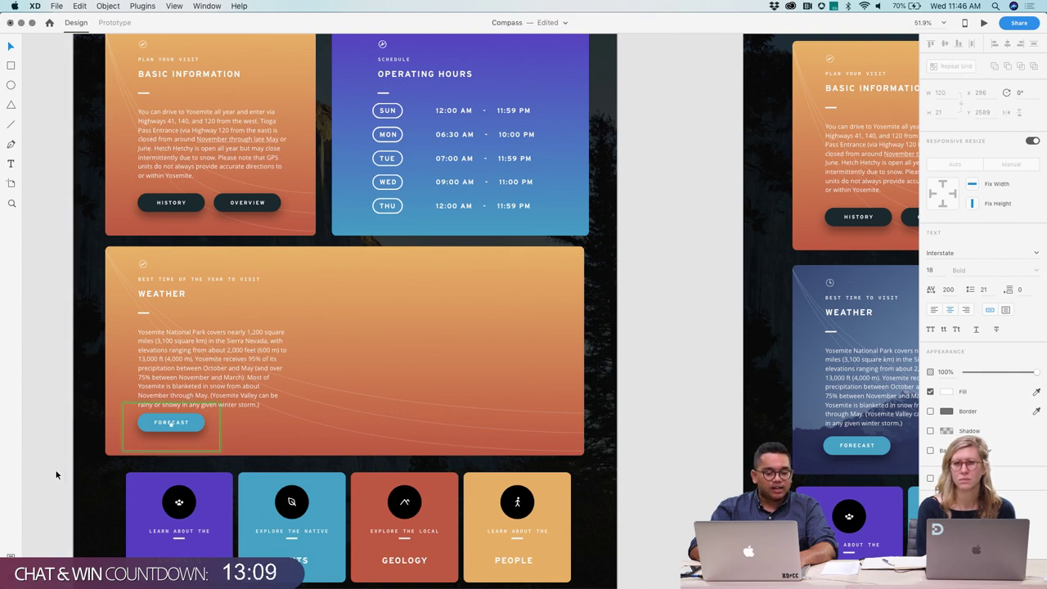
click(58, 474)
Step: Move the orange Weather card's Forecast button slightly down and left, to about X 169, Y 2549
click(173, 425)
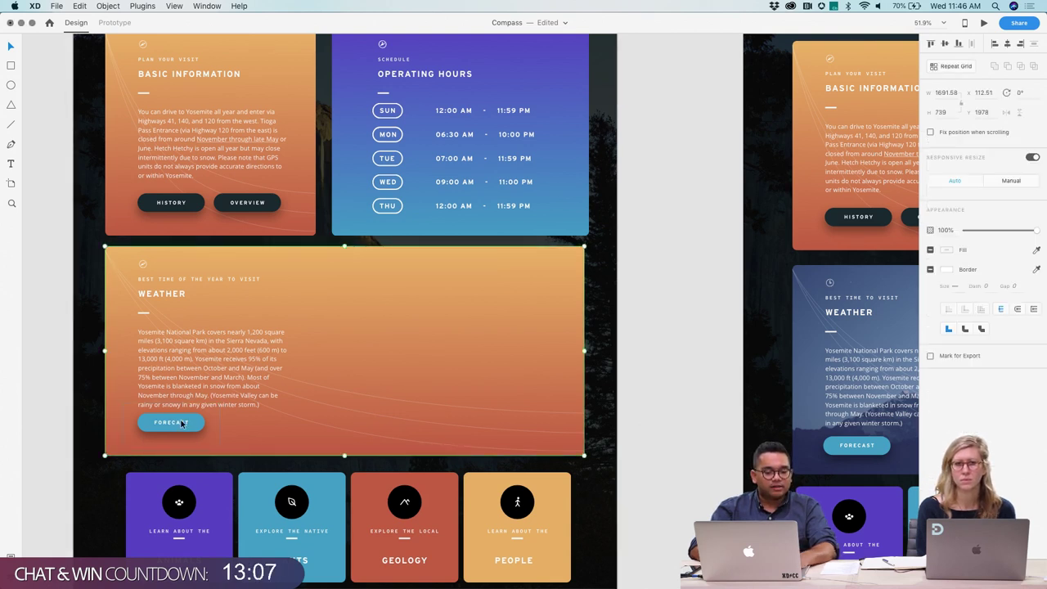
double_click(188, 421)
drag(188, 421, 186, 425)
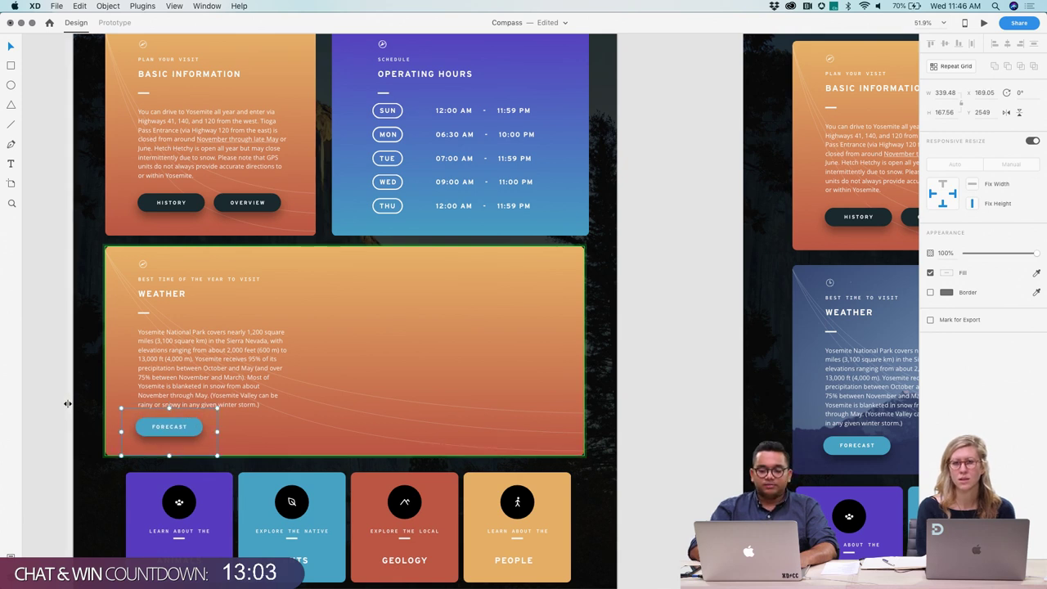
click(65, 404)
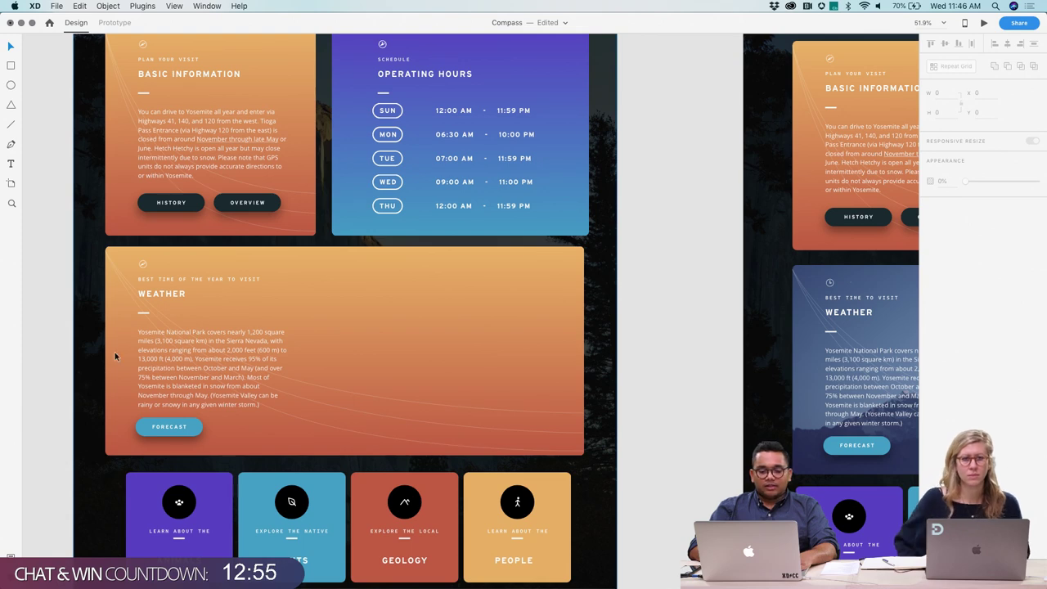
Step: Copy the divider line and weather facts from the finished Weather card onto the orange Weather card and shift them slightly right
scroll(155, 325, right, 4)
scroll(156, 325, up, 1)
scroll(201, 293, down, 4)
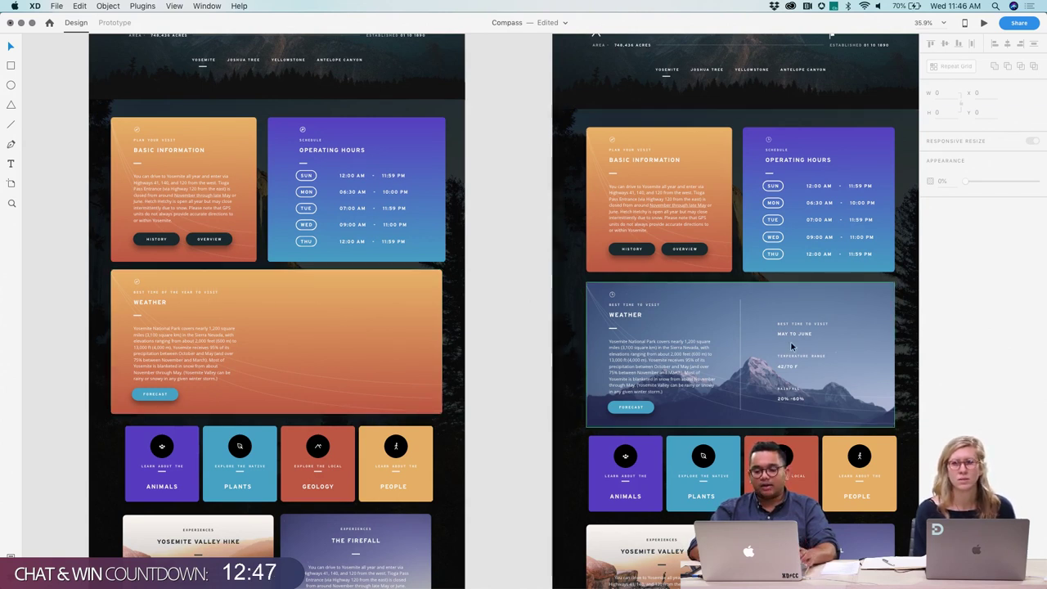
click(740, 355)
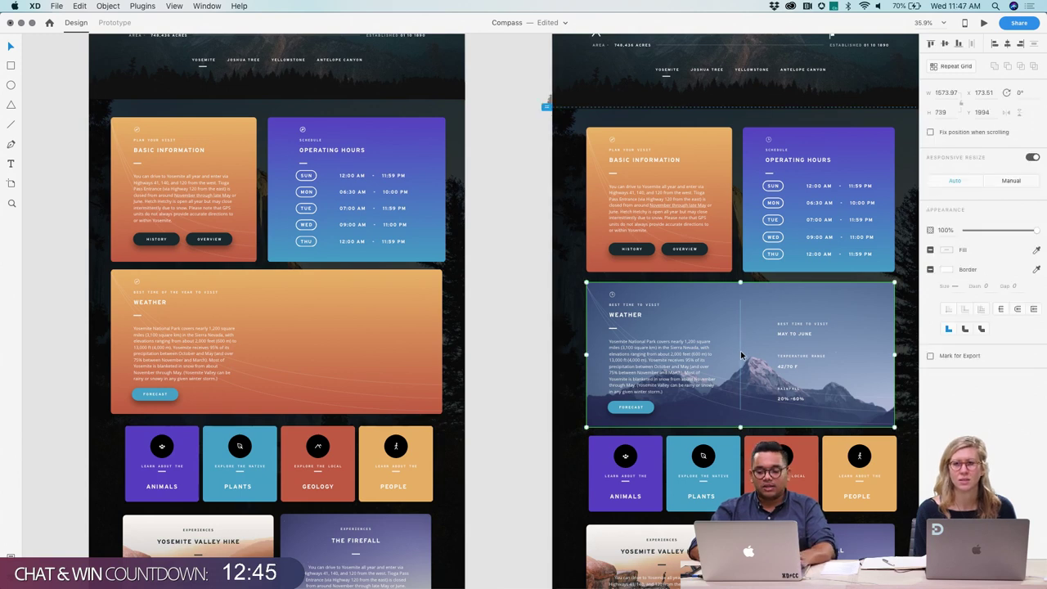
shift+click(788, 358)
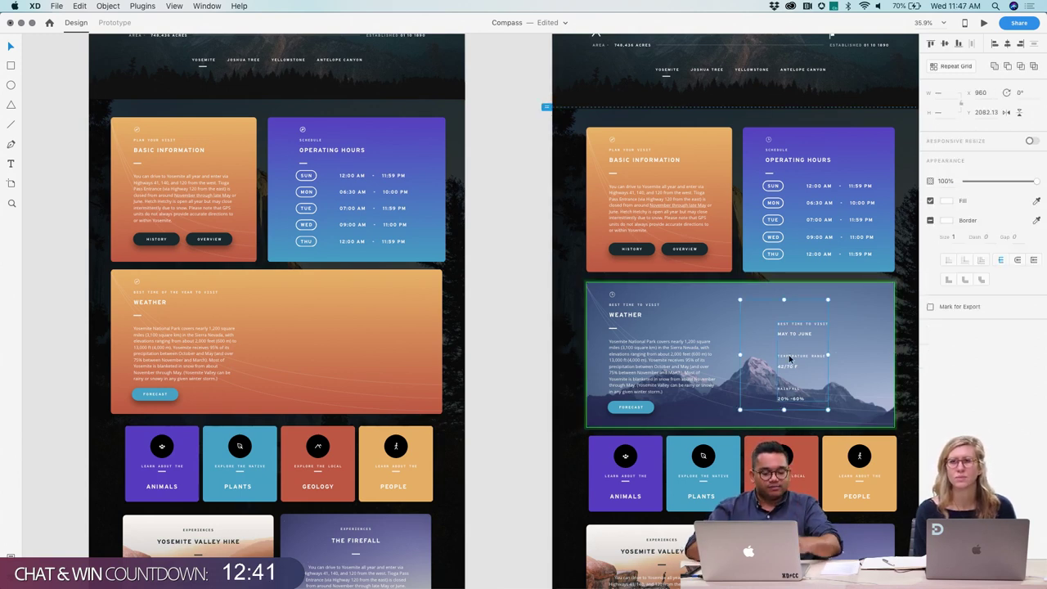
key(super+c)
click(268, 337)
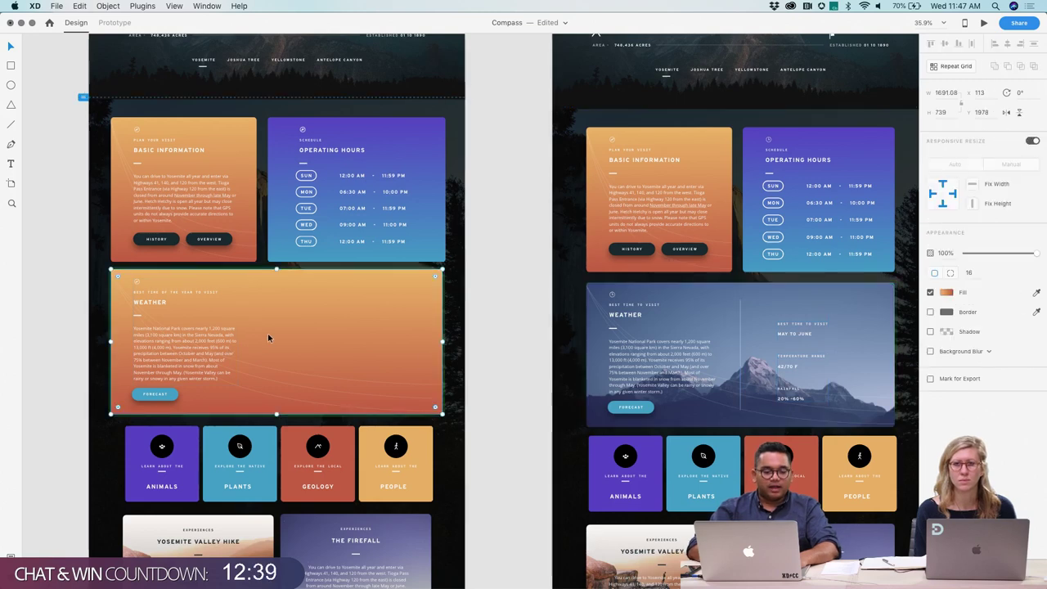
key(super+v)
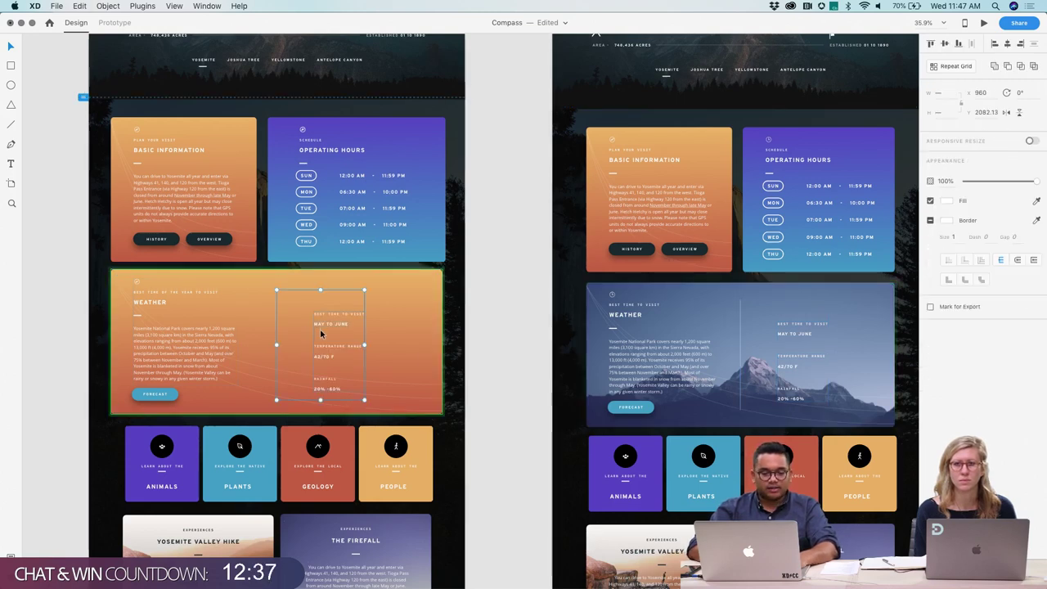
drag(322, 348, 341, 349)
click(494, 342)
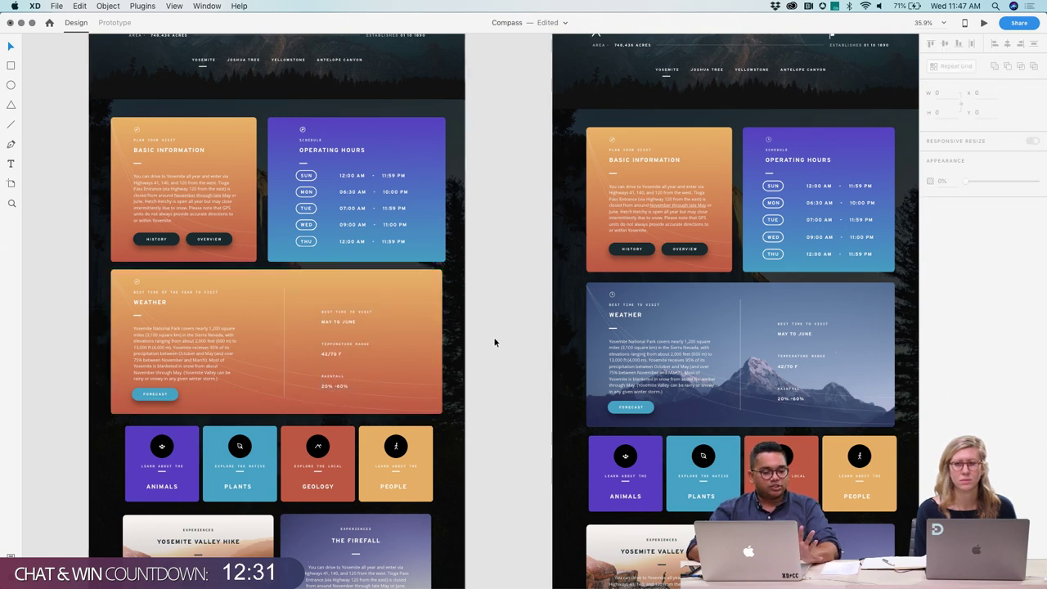
Step: Fill the orange Weather card's background with the teal snow-capped mountain photo from the Unsplash & Stock folder
click(415, 283)
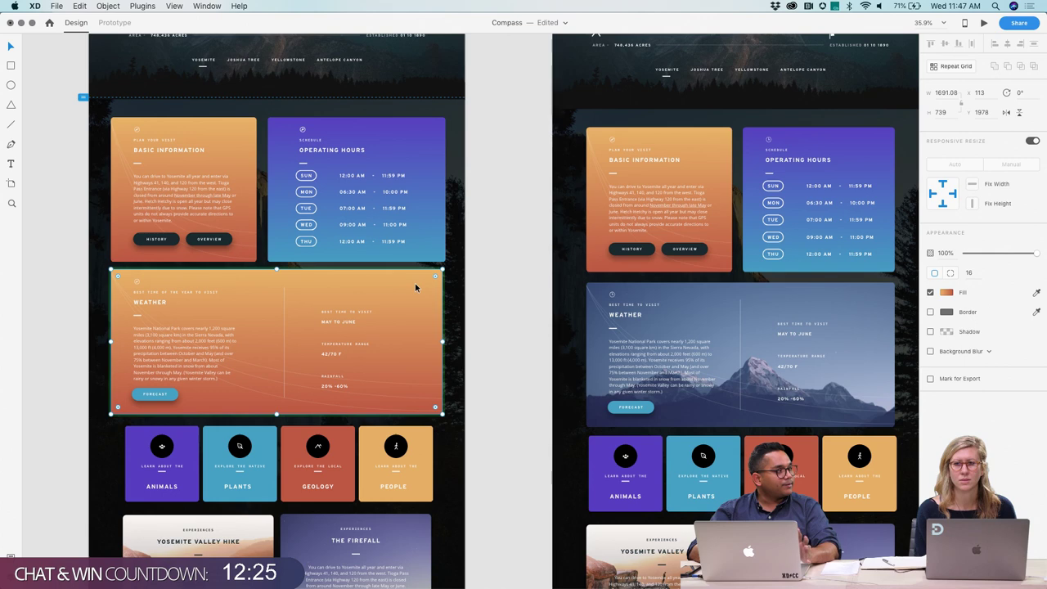
click(366, 572)
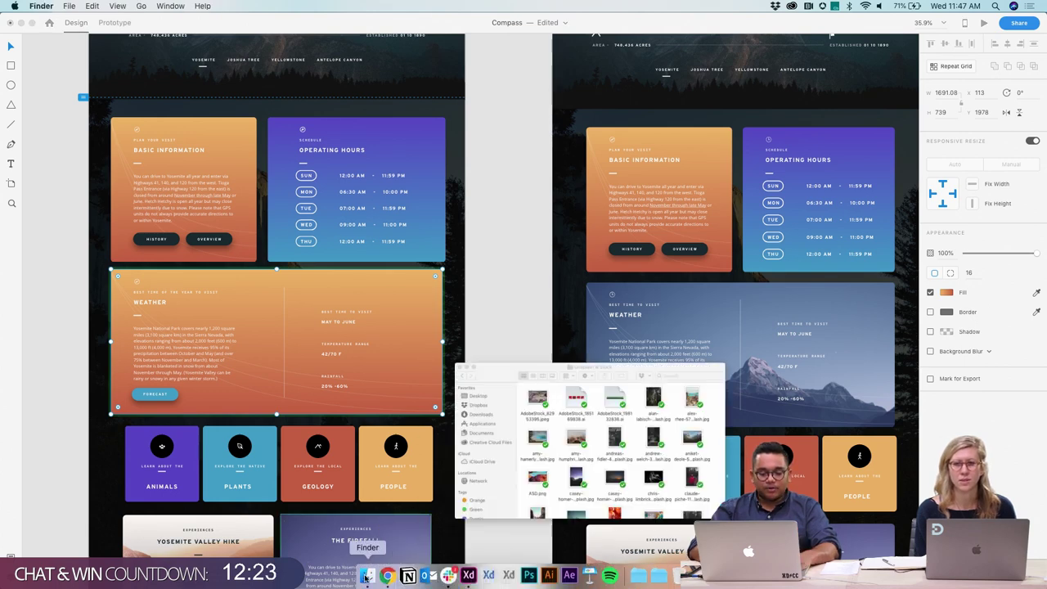
scroll(666, 372, down, 3)
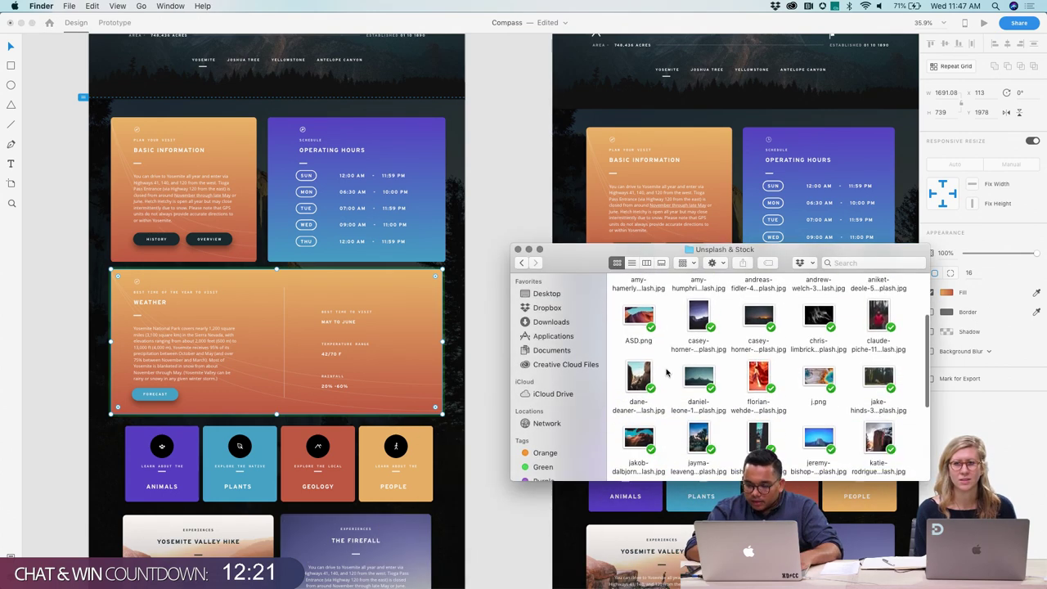
scroll(666, 372, down, 1)
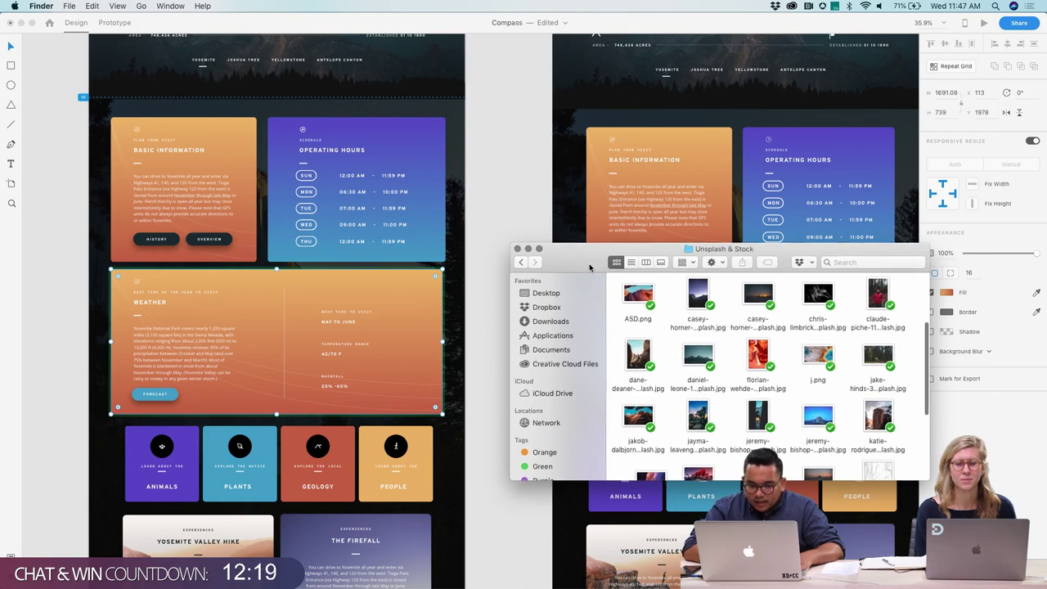
drag(588, 268, 619, 227)
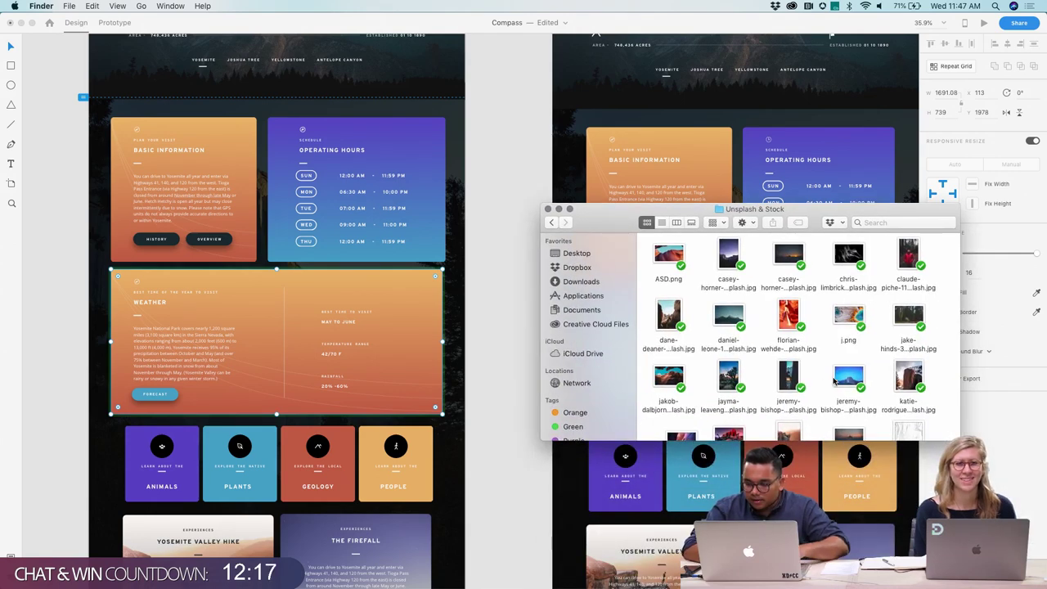
drag(734, 317, 415, 290)
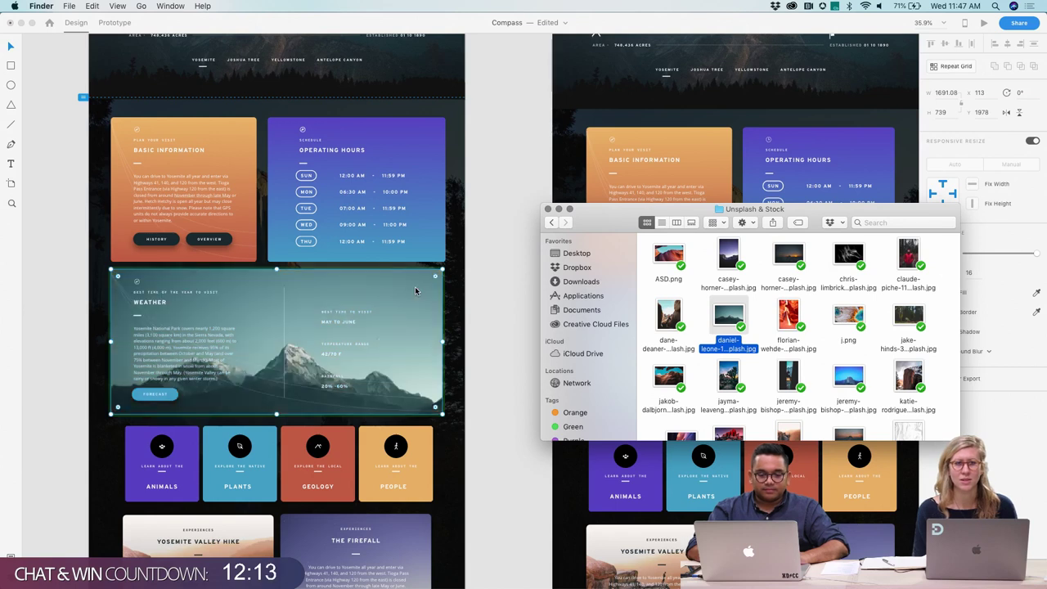
click(490, 292)
click(492, 297)
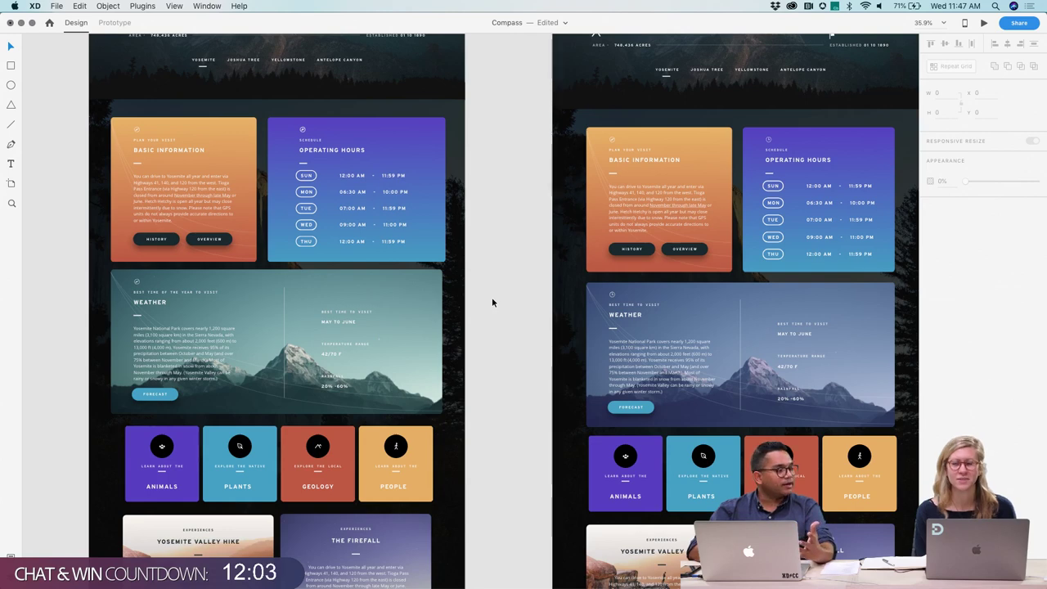
Step: Try a corner radius of 273 on the Basic Information master card and restore it to 16
click(249, 126)
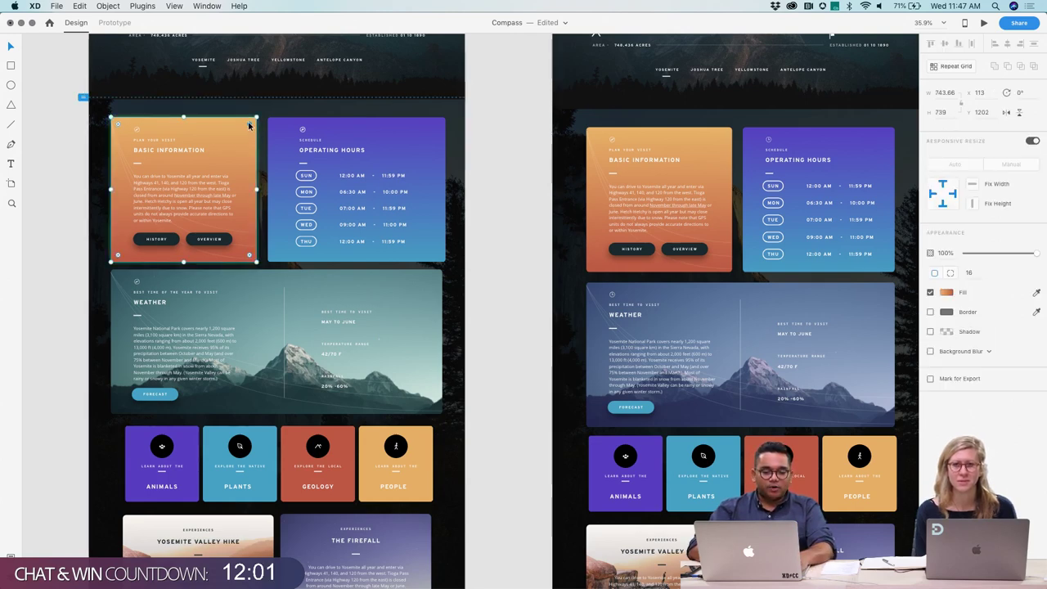
drag(239, 128, 202, 153)
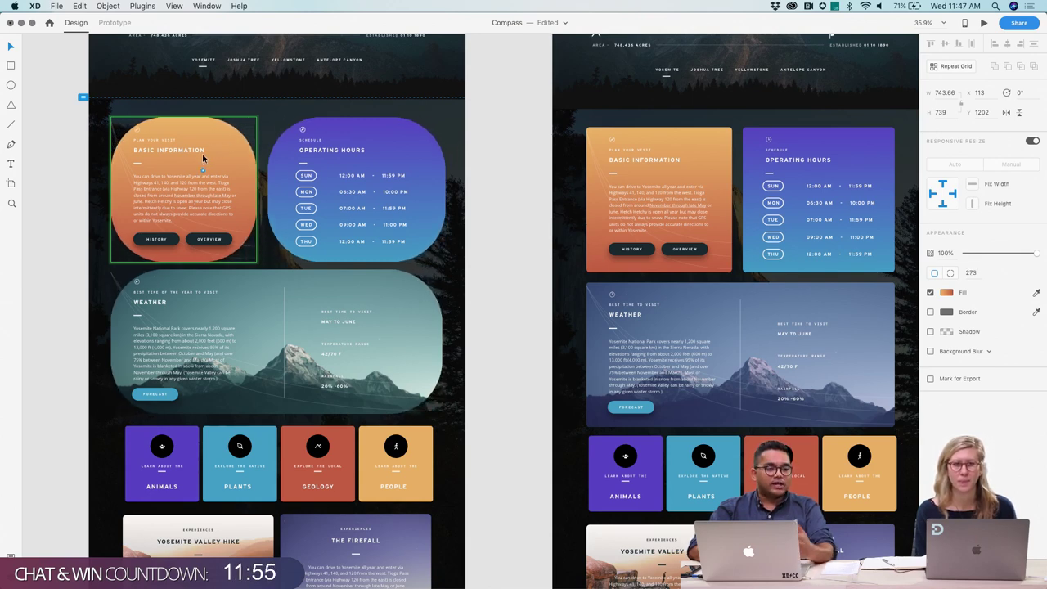
drag(202, 153, 119, 125)
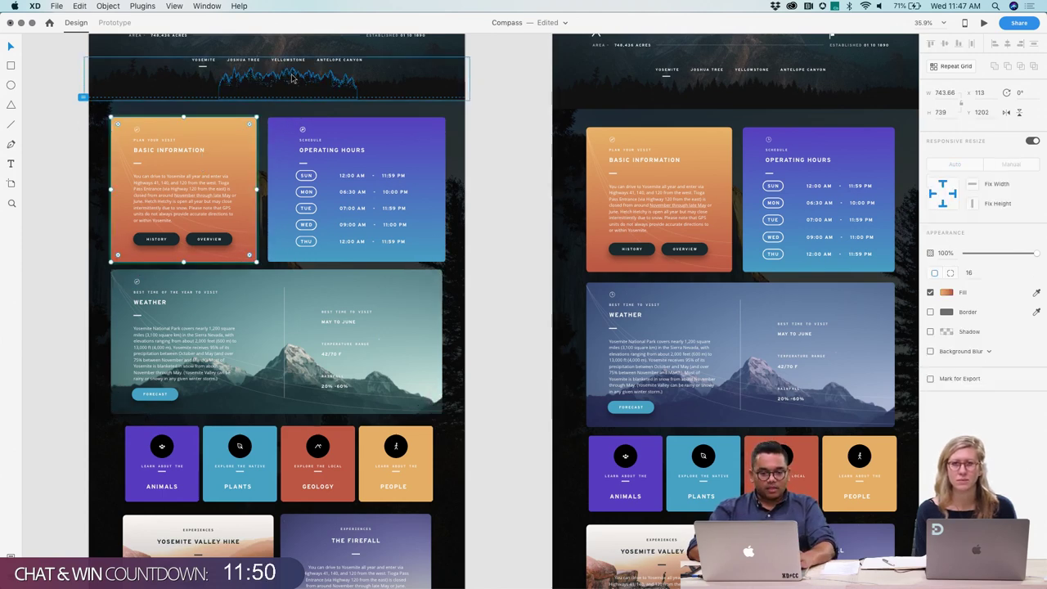
click(65, 274)
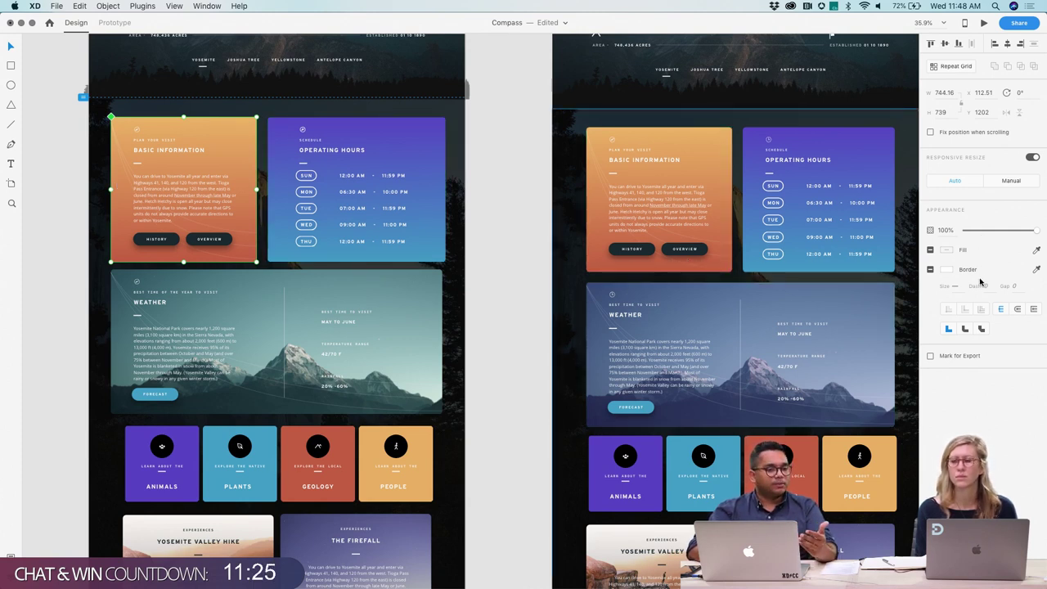
Step: Inspect the Basic Information master card's text group, title and background rectangle properties
double_click(168, 152)
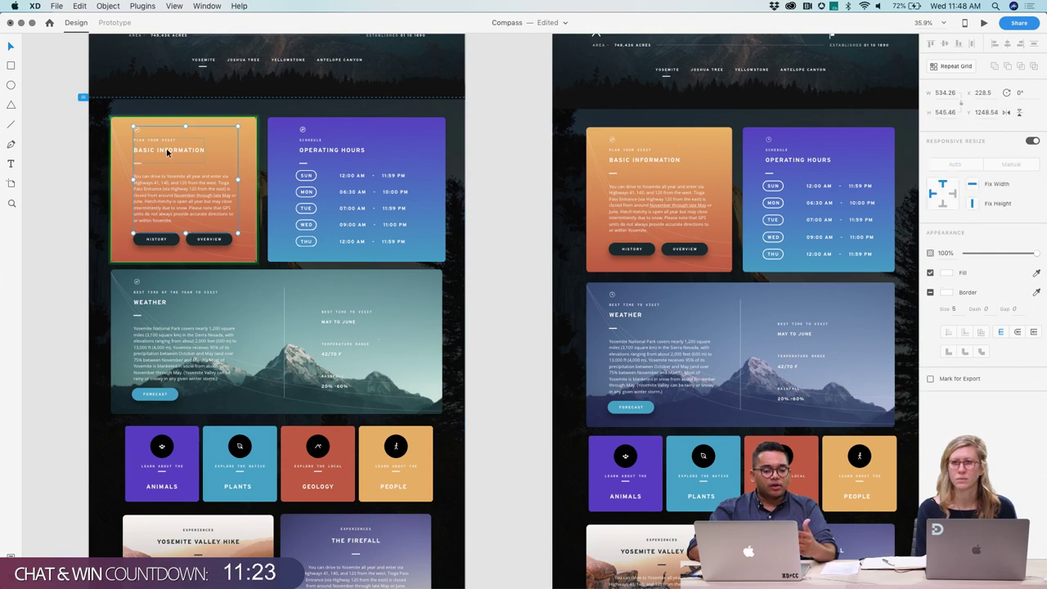
double_click(168, 152)
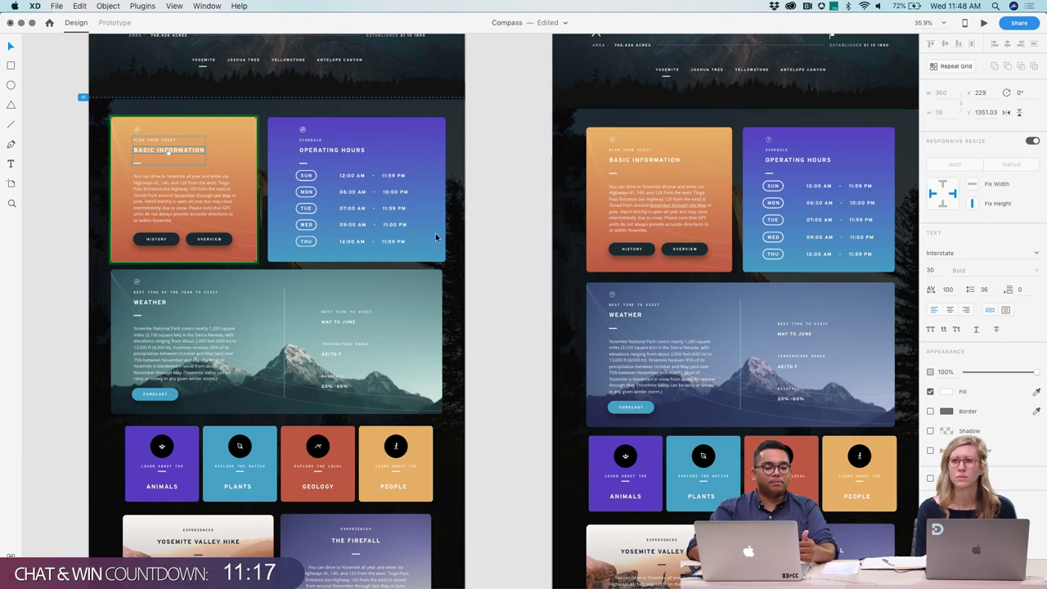
click(236, 148)
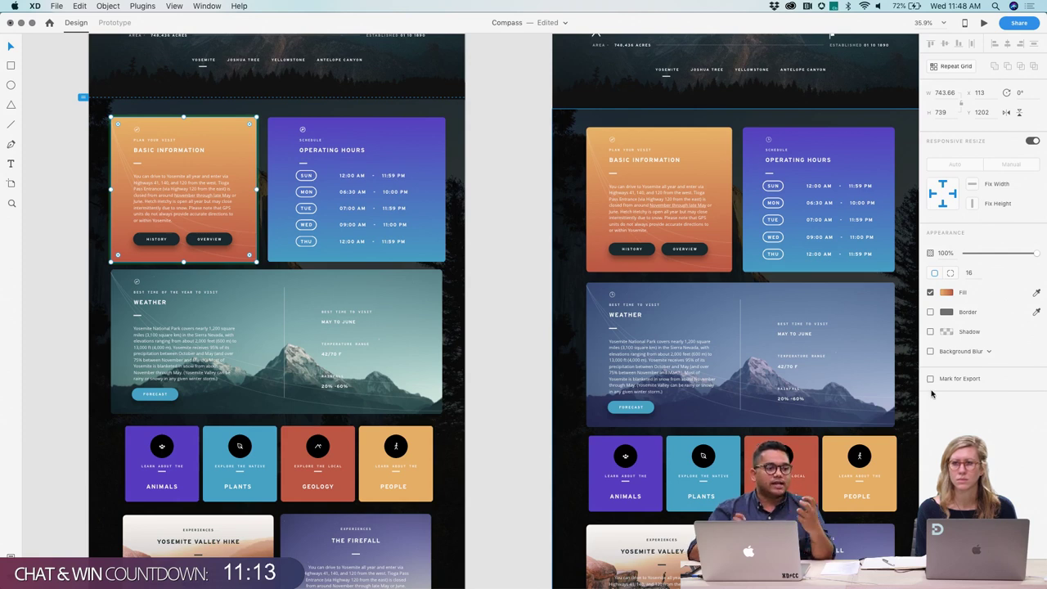
click(488, 409)
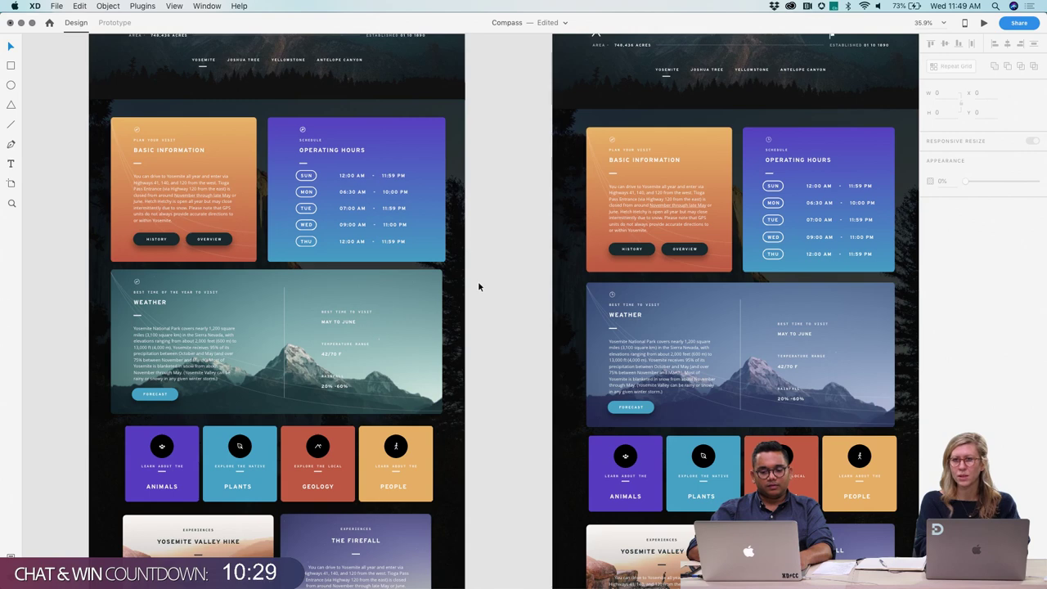
Step: Widen the teal Weather card until its outer edge aligns with the Operating Hours card above
click(439, 315)
drag(444, 341, 447, 341)
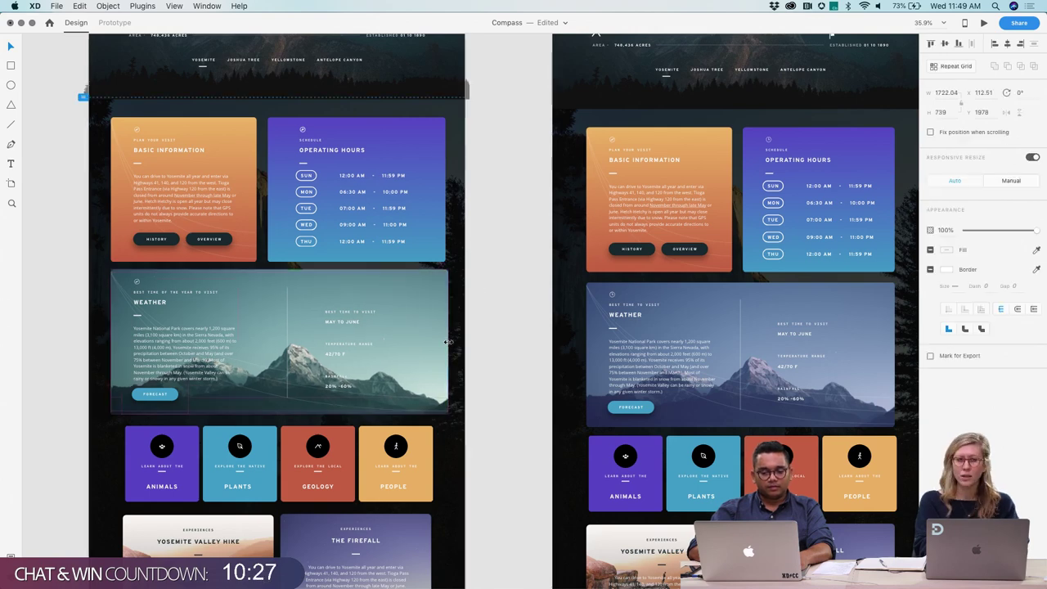
click(508, 326)
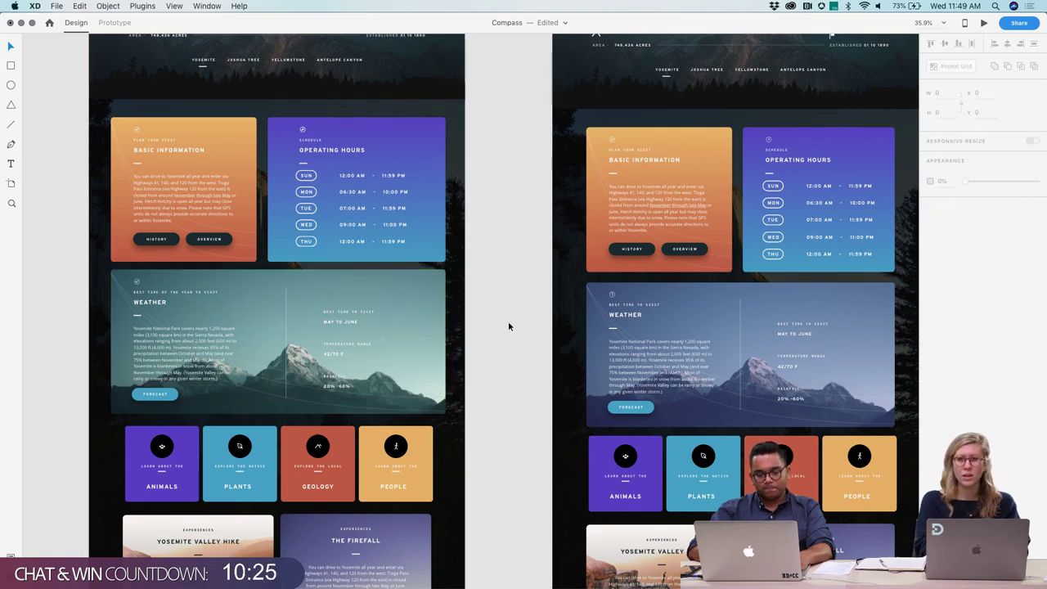
Step: Show the document's assets and examine the park navigation repeat grid inside the hero header
scroll(507, 326, up, 3)
scroll(508, 325, left, 2)
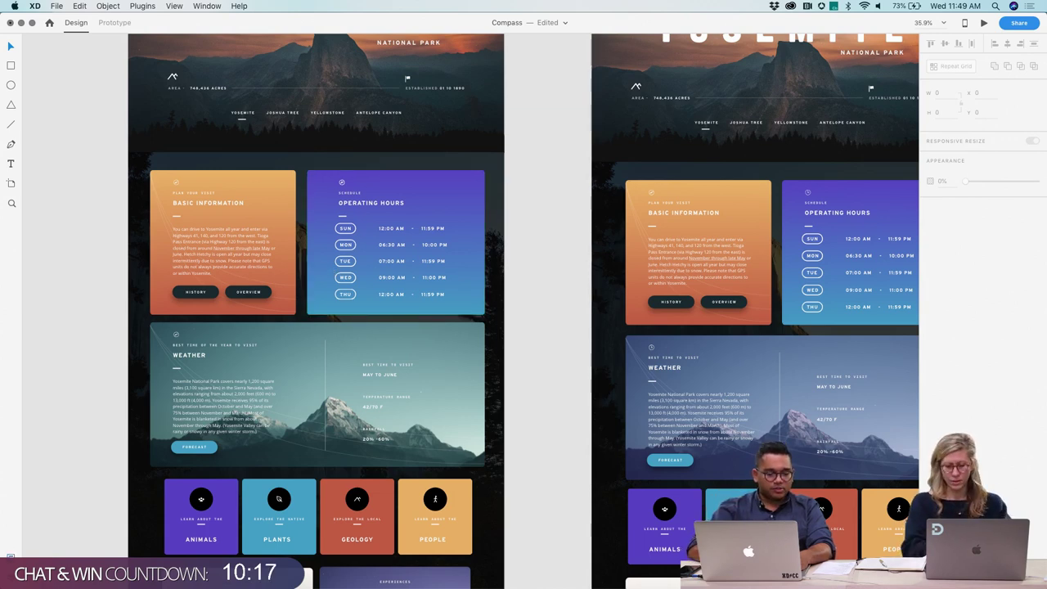
click(12, 553)
scroll(354, 260, up, 1)
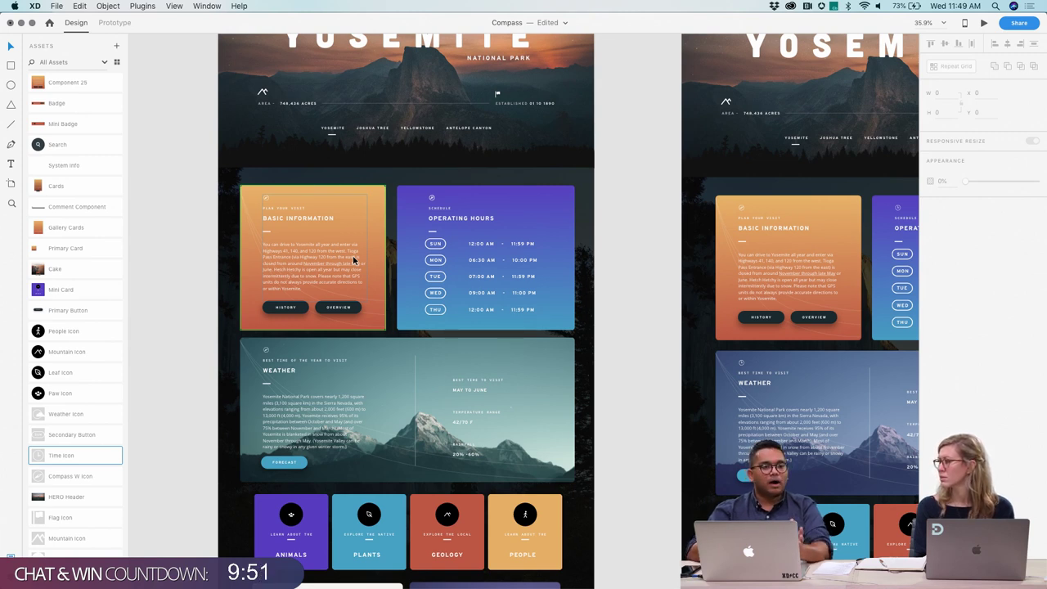
click(372, 134)
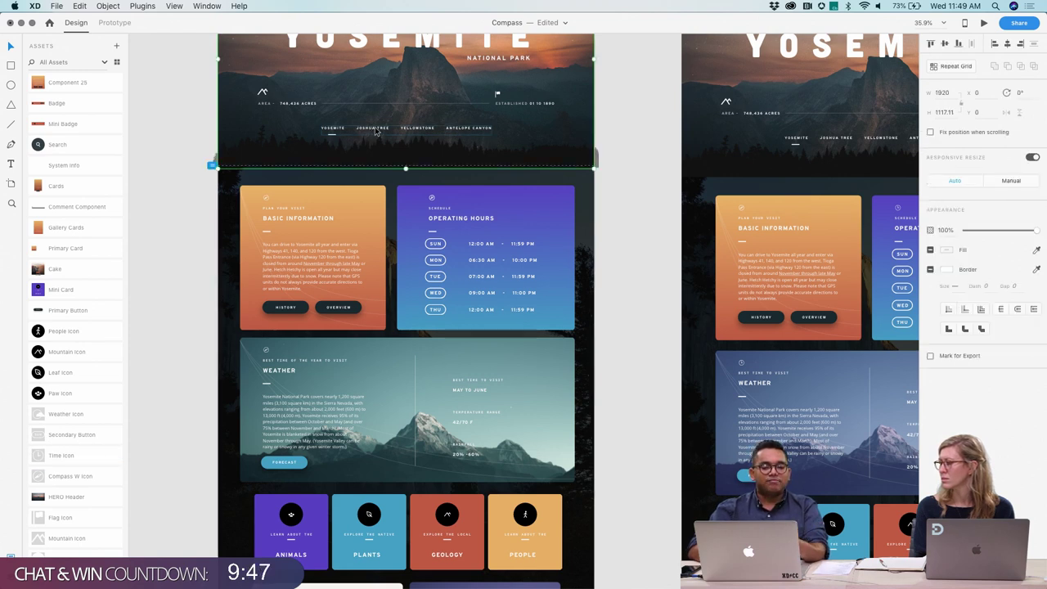
double_click(374, 131)
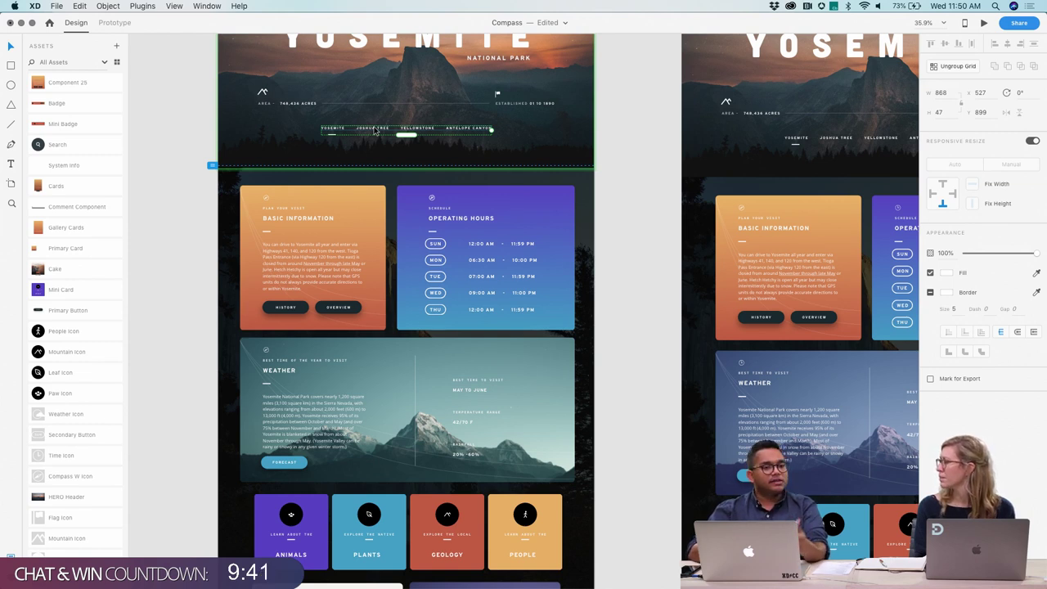
click(200, 177)
Step: Reveal the hero header's YOSEMITE title's character style in the assets and check its font details
scroll(200, 179, up, 1)
scroll(200, 180, up, 5)
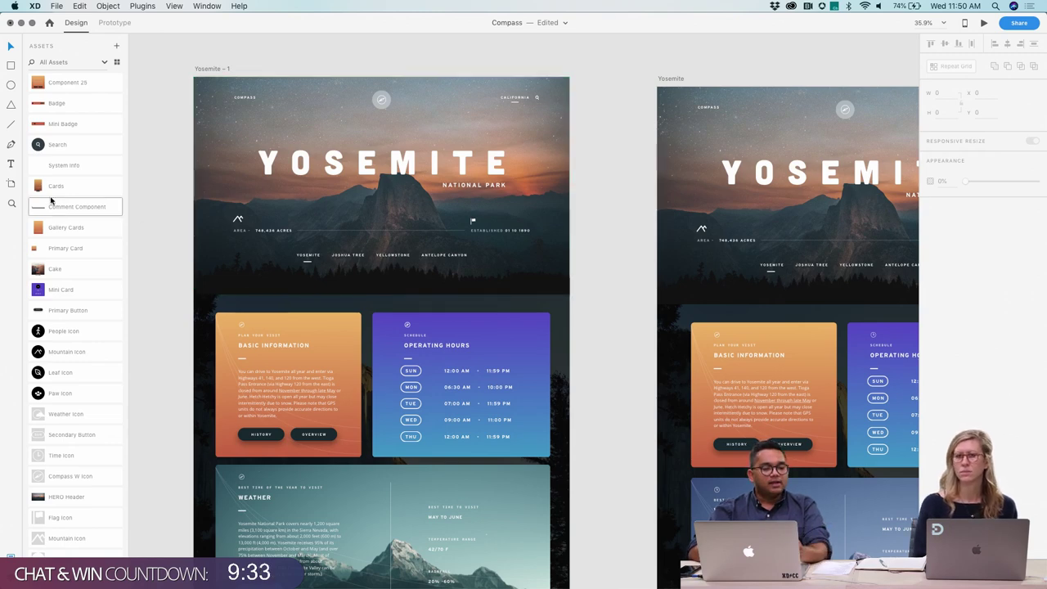
scroll(66, 205, up, 5)
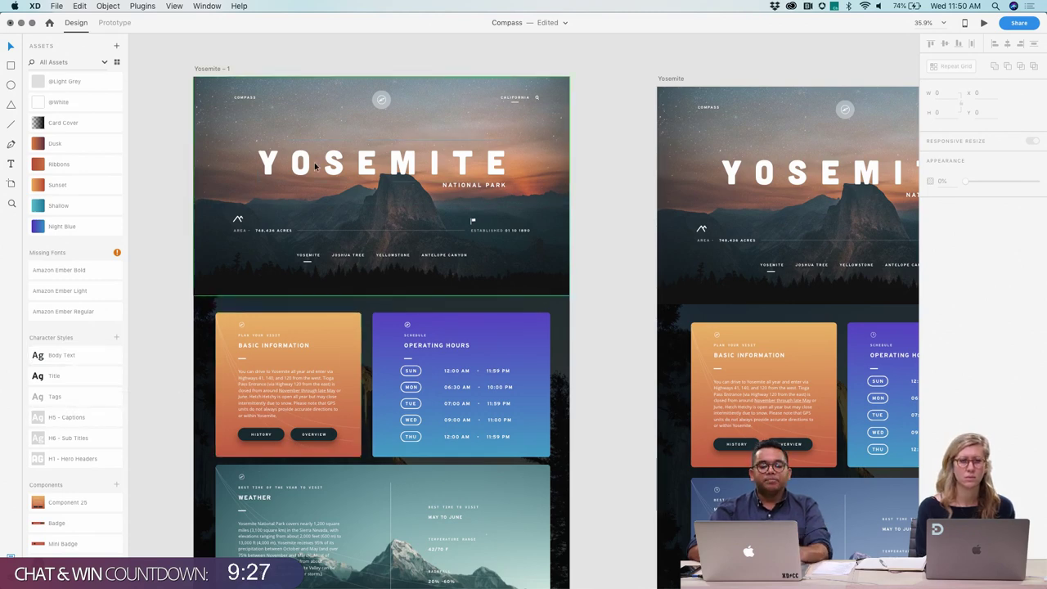
scroll(315, 166, up, 1)
scroll(314, 164, up, 3)
click(317, 219)
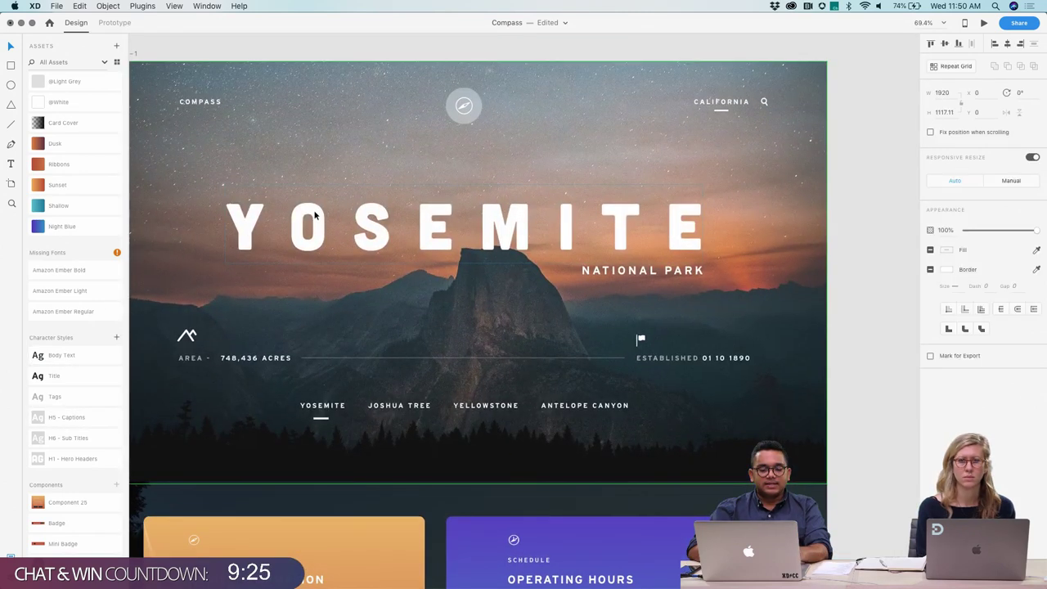
double_click(317, 223)
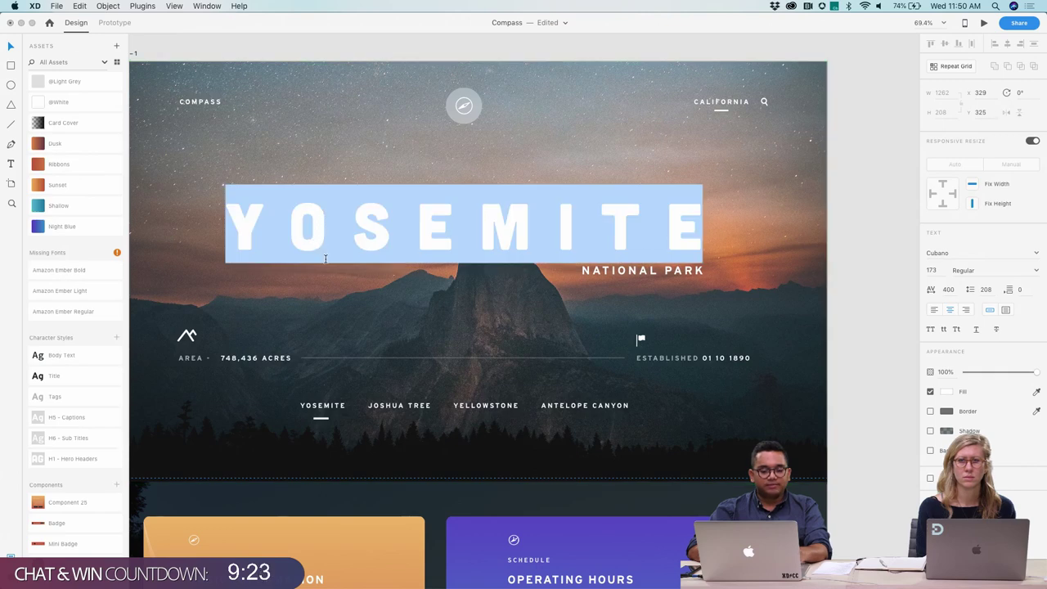
key(Escape)
key(Delete)
key(super+z)
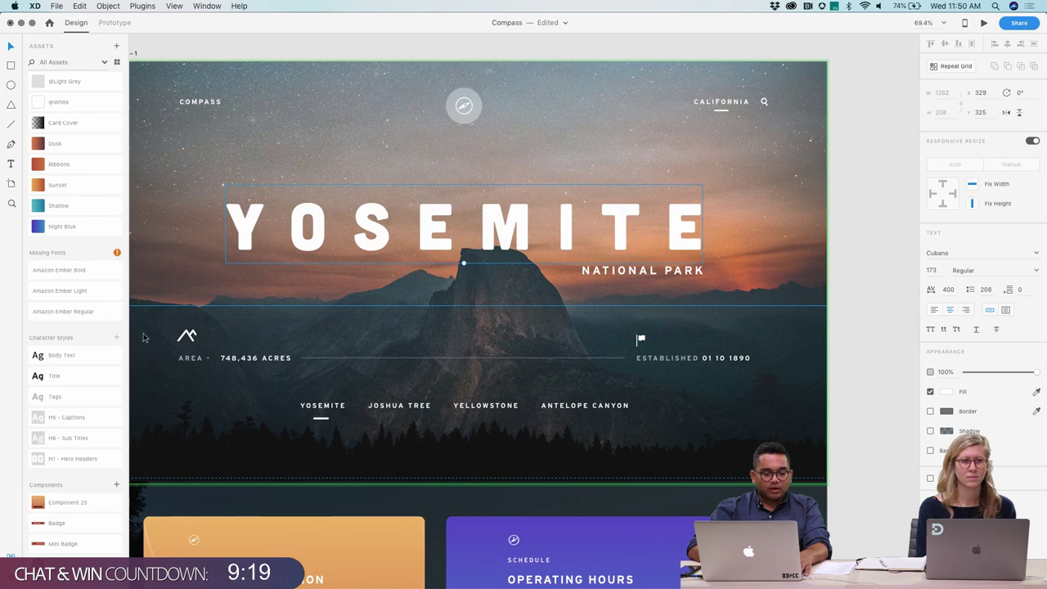
right_click(315, 231)
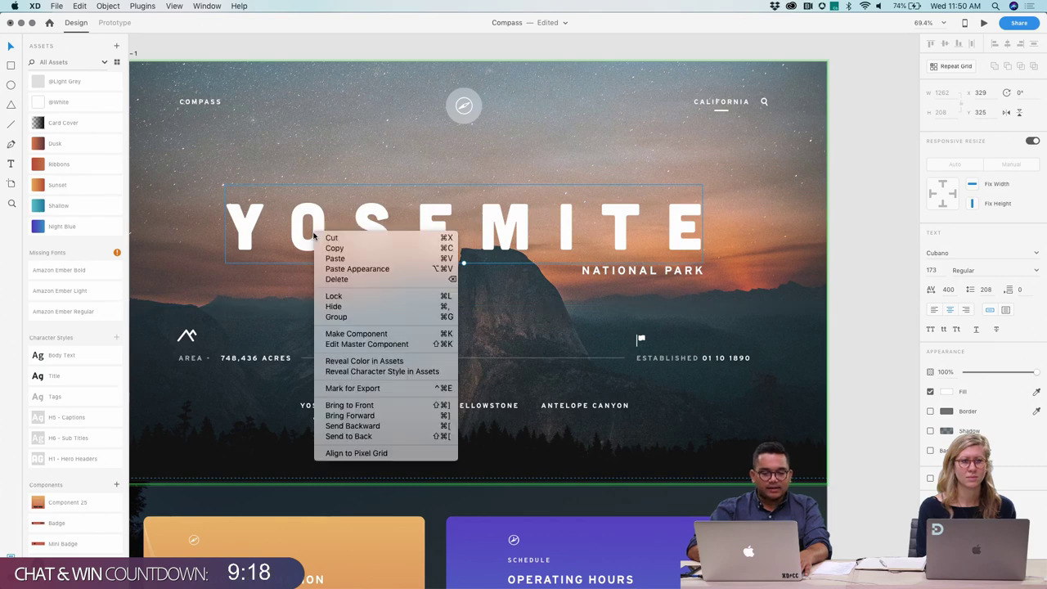
click(360, 371)
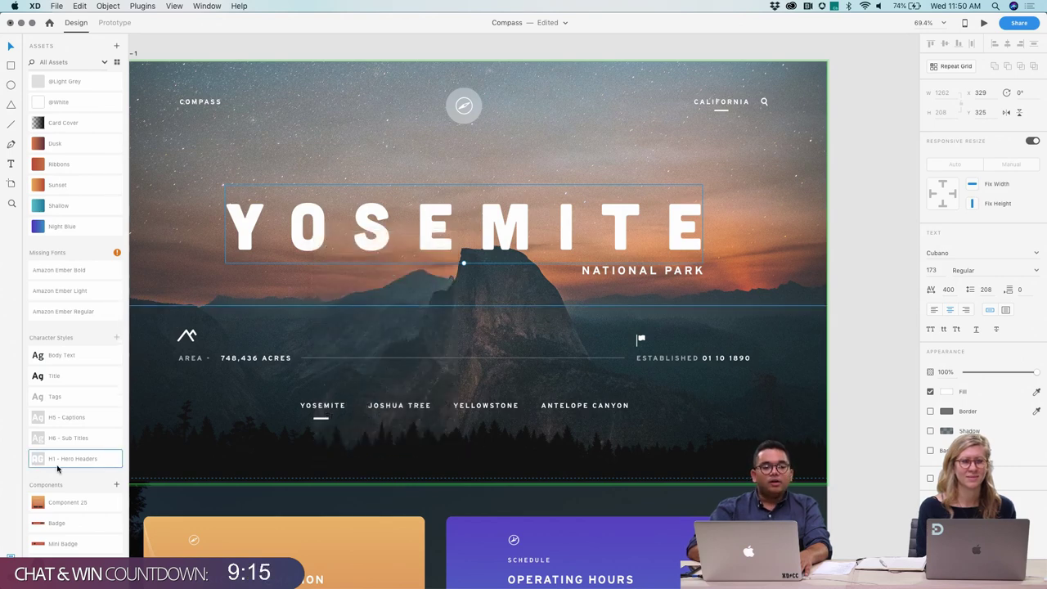
mouse_move(58, 468)
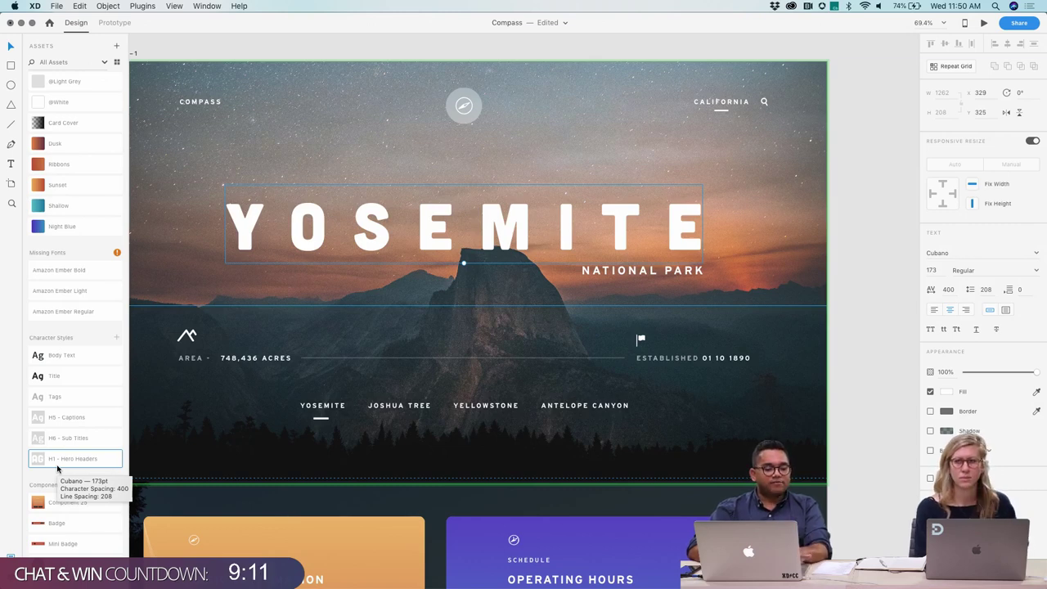
Step: Delete the H1 - Hero Headers character style and add a new character style from the selected YOSEMITE title
right_click(65, 466)
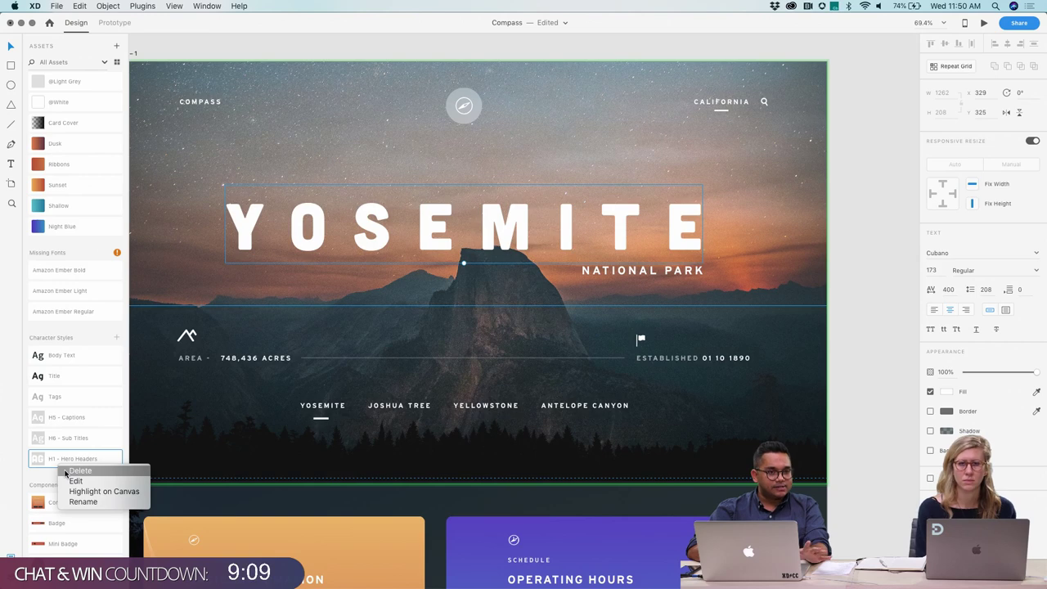
click(67, 471)
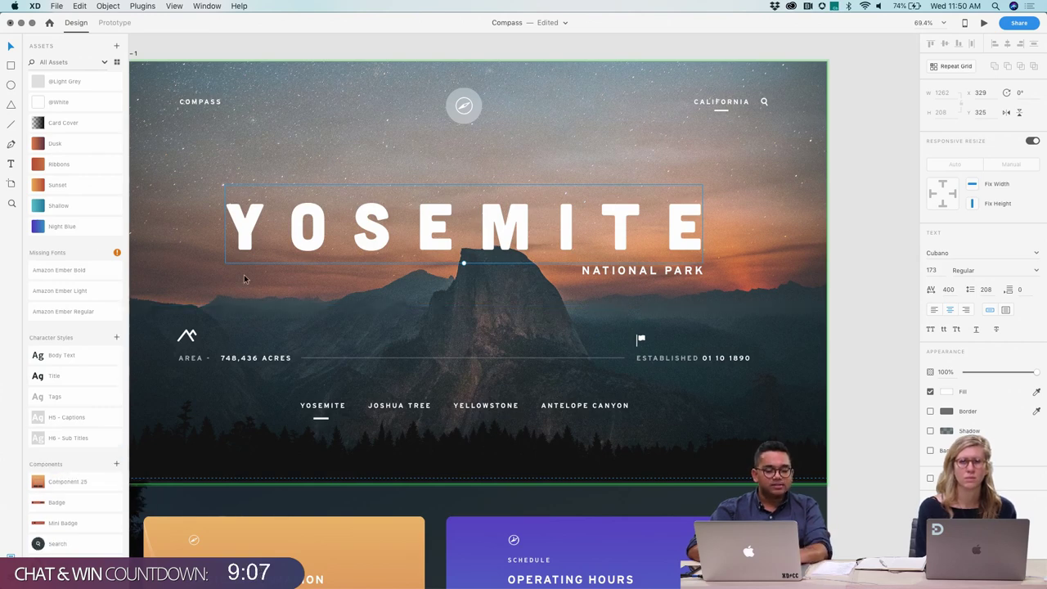
click(116, 340)
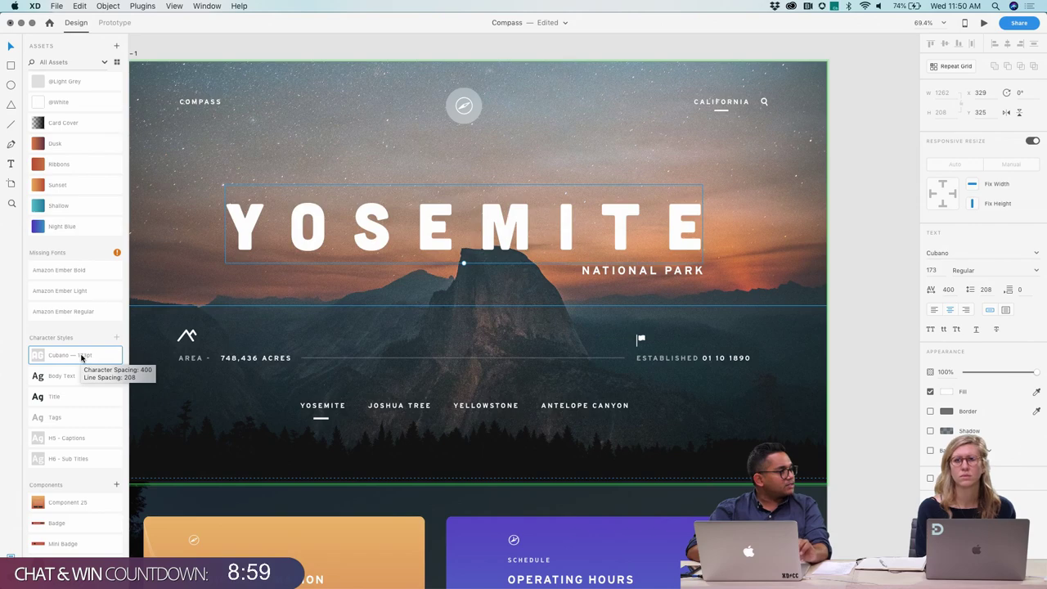
Step: Try the Cubano — 173pt style on the Yosemite iPad artboard's planning heading with its text box enlarged to about 1360 by 345, and undo both changes
scroll(274, 353, down, 6)
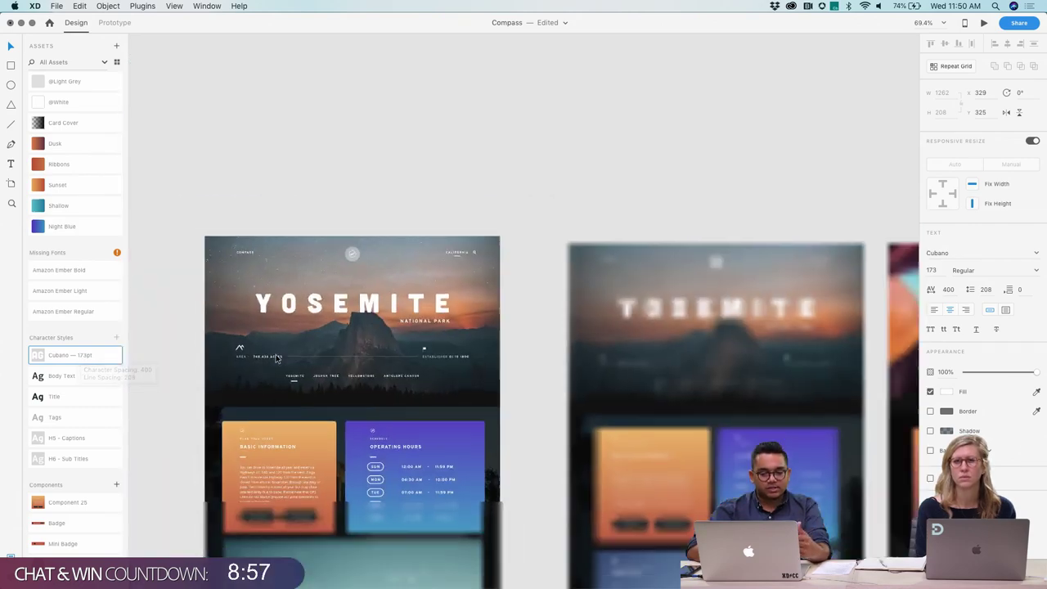
scroll(275, 358, up, 5)
scroll(274, 358, down, 4)
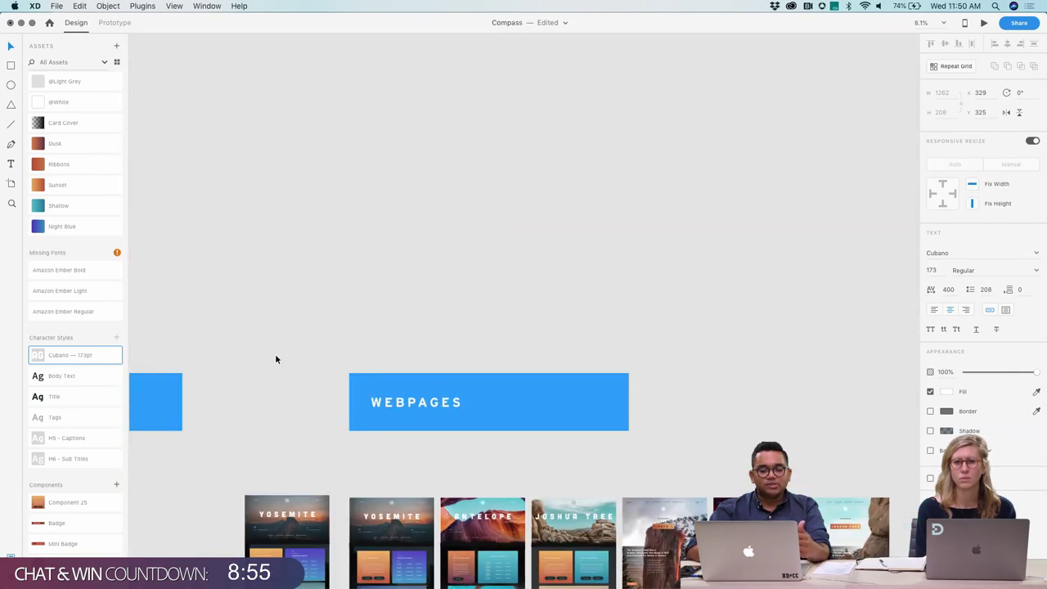
scroll(275, 358, down, 5)
scroll(275, 358, up, 3)
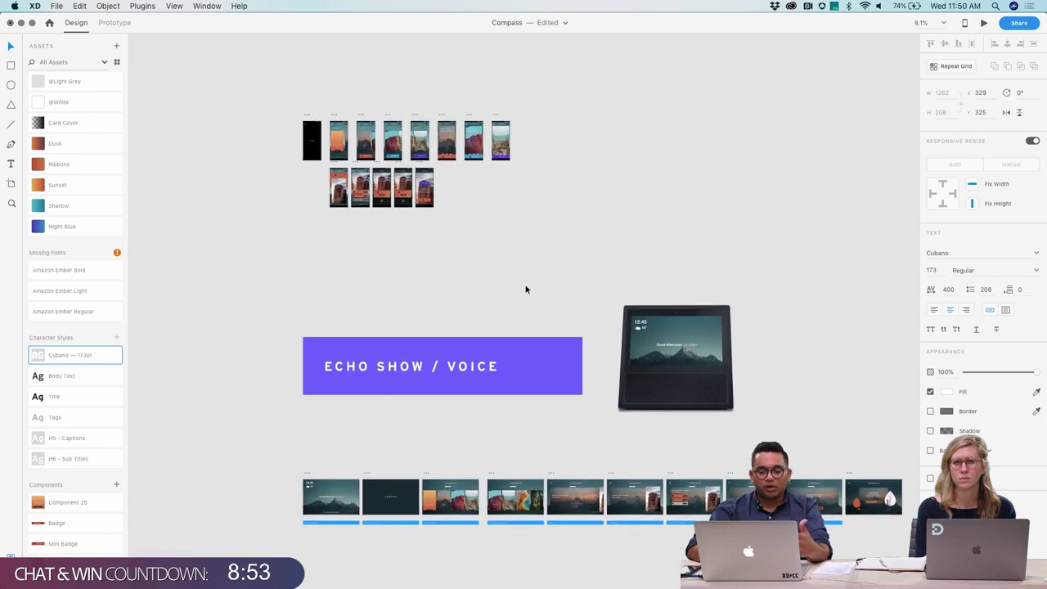
scroll(375, 236, left, 10)
scroll(374, 236, down, 5)
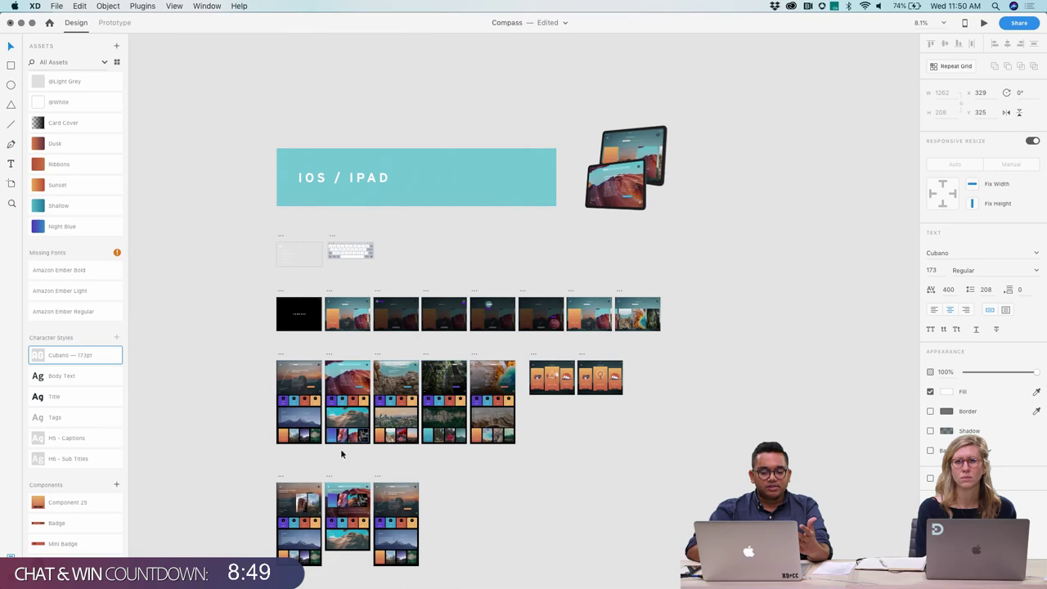
scroll(293, 371, up, 10)
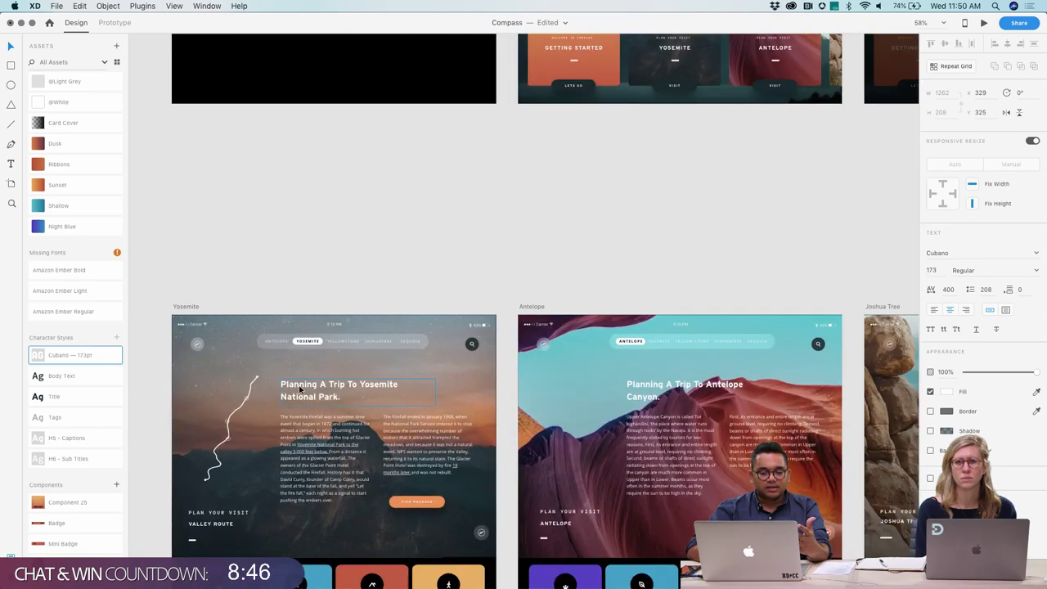
click(299, 390)
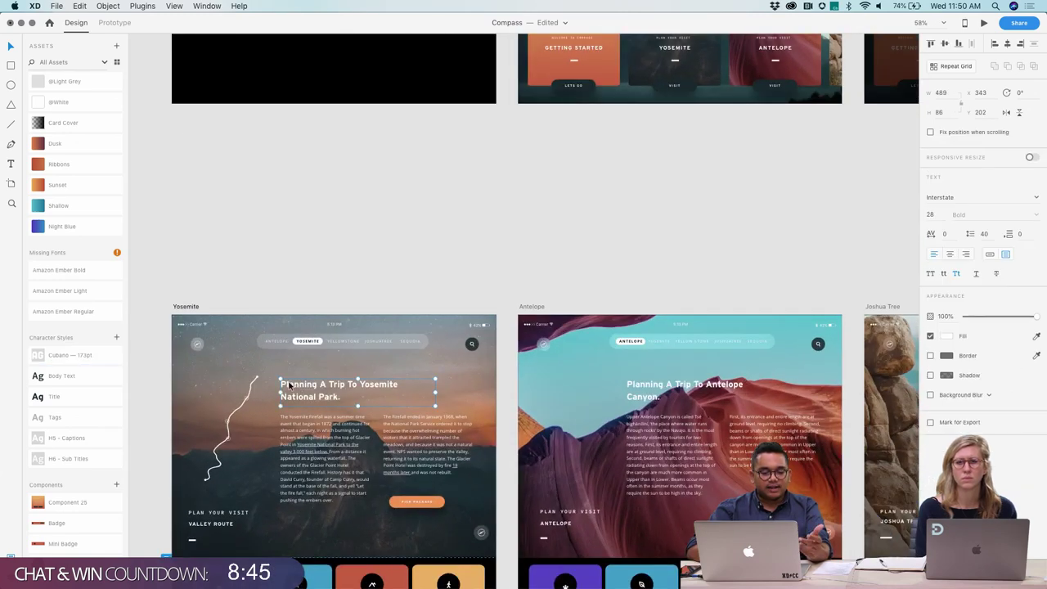
click(64, 354)
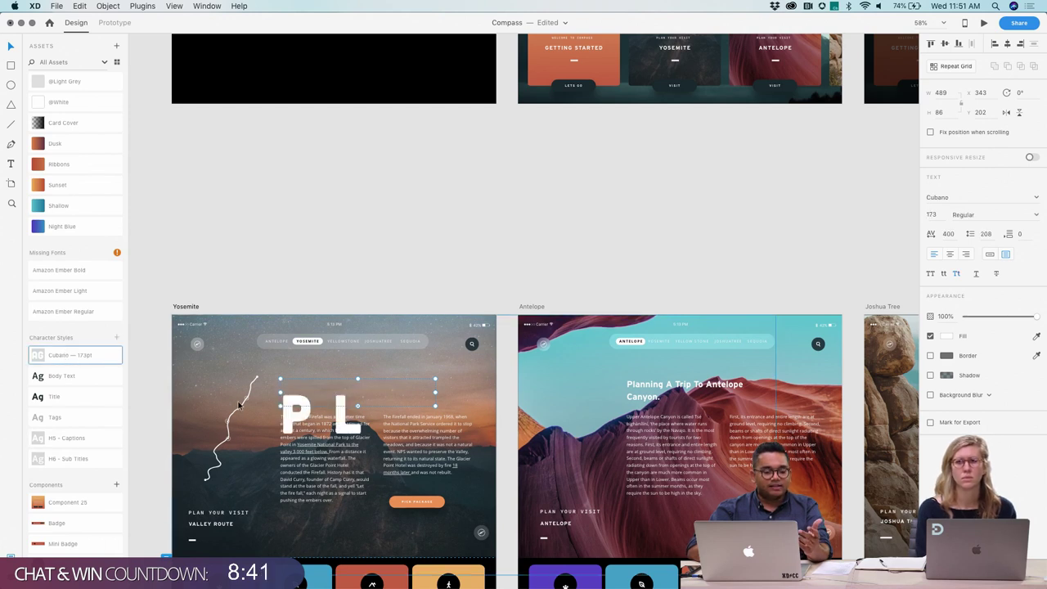
drag(436, 405, 710, 487)
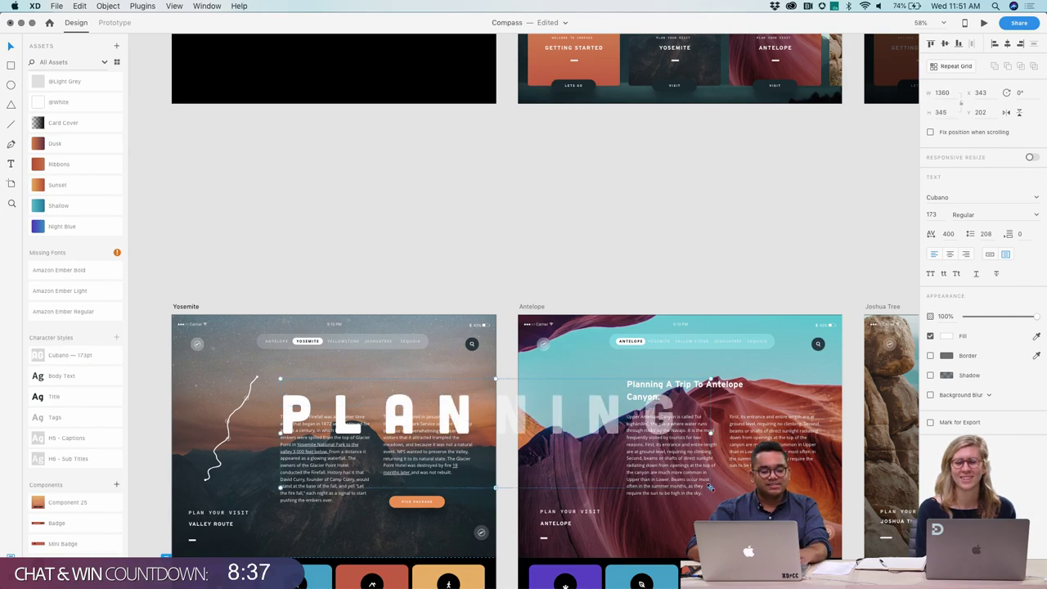
key(super+z)
key(super+z)
Step: Try the Cubano — 173pt character style on the MASTER COMPONENTS banner title and undo it
scroll(387, 243, down, 5)
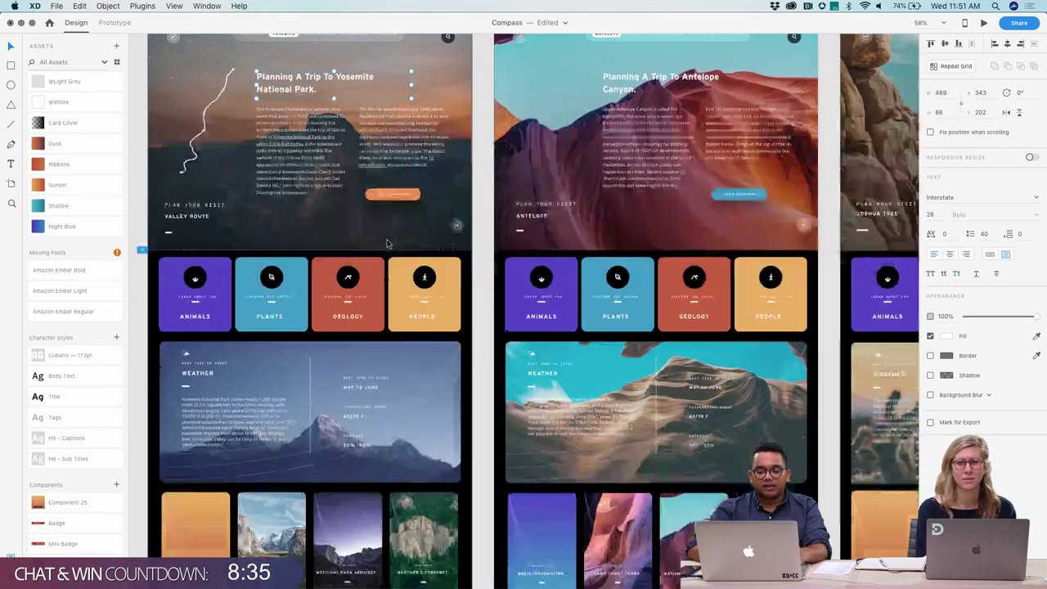
scroll(388, 243, down, 10)
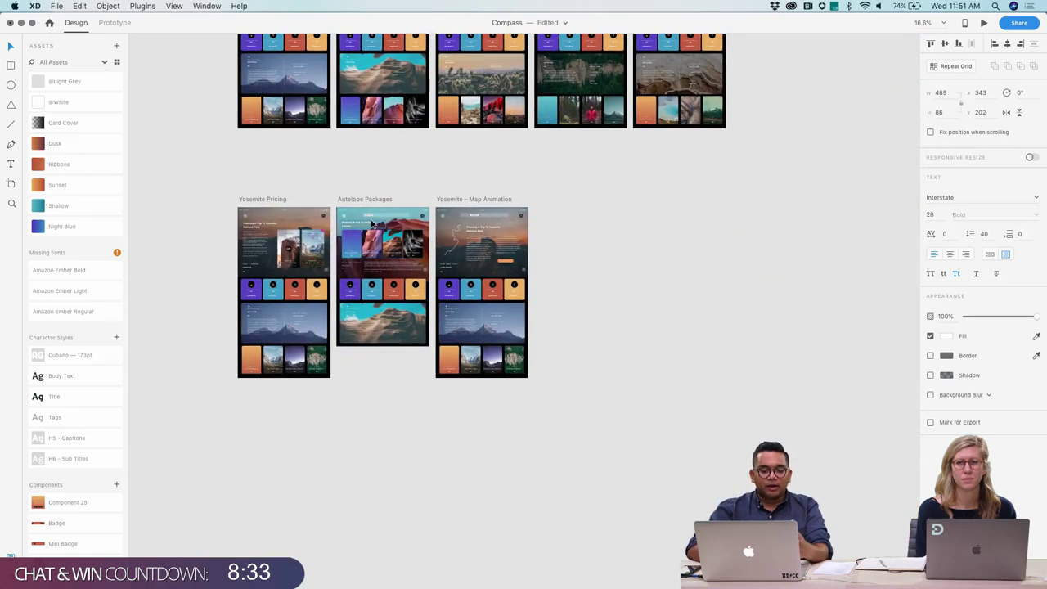
scroll(369, 221, down, 10)
scroll(364, 196, up, 2)
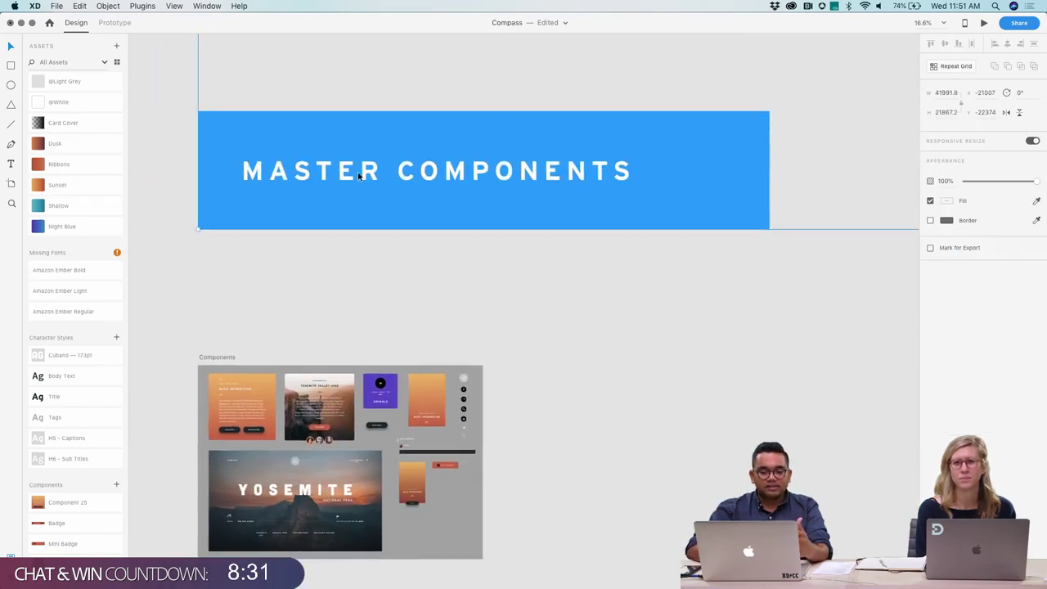
click(357, 174)
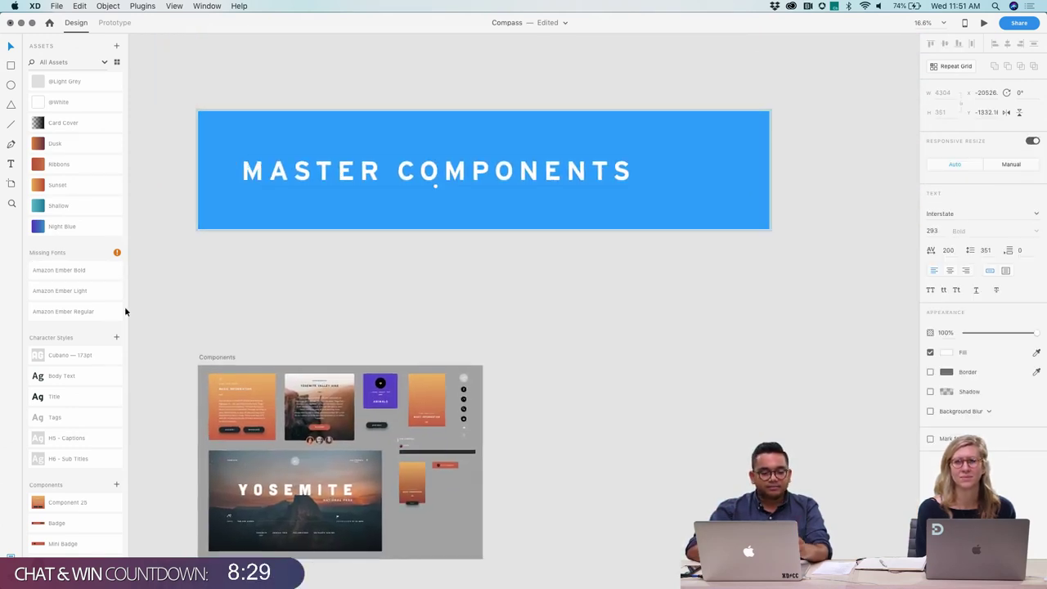
click(86, 354)
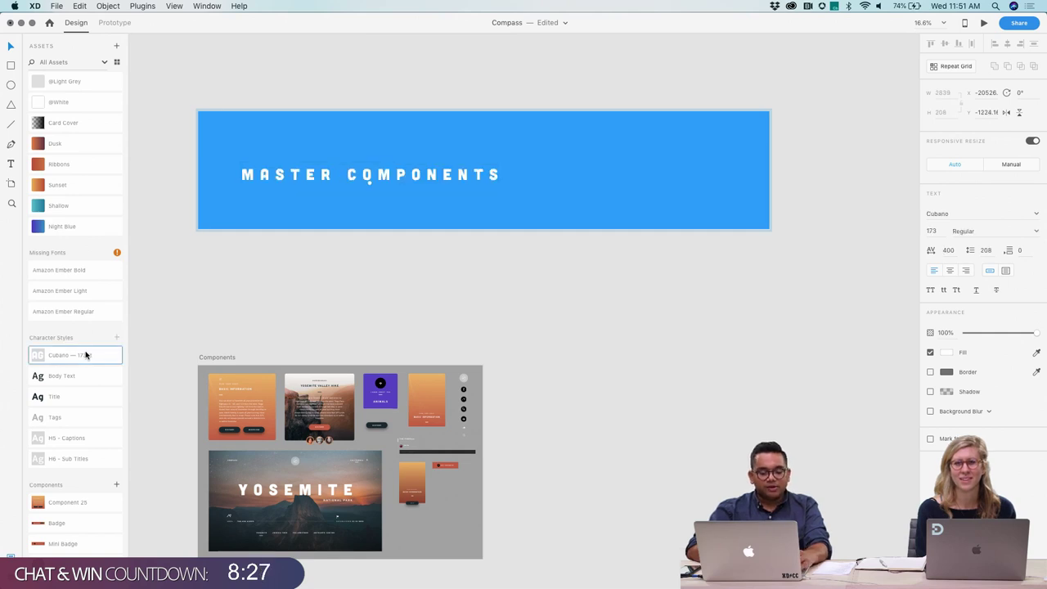
key(super+z)
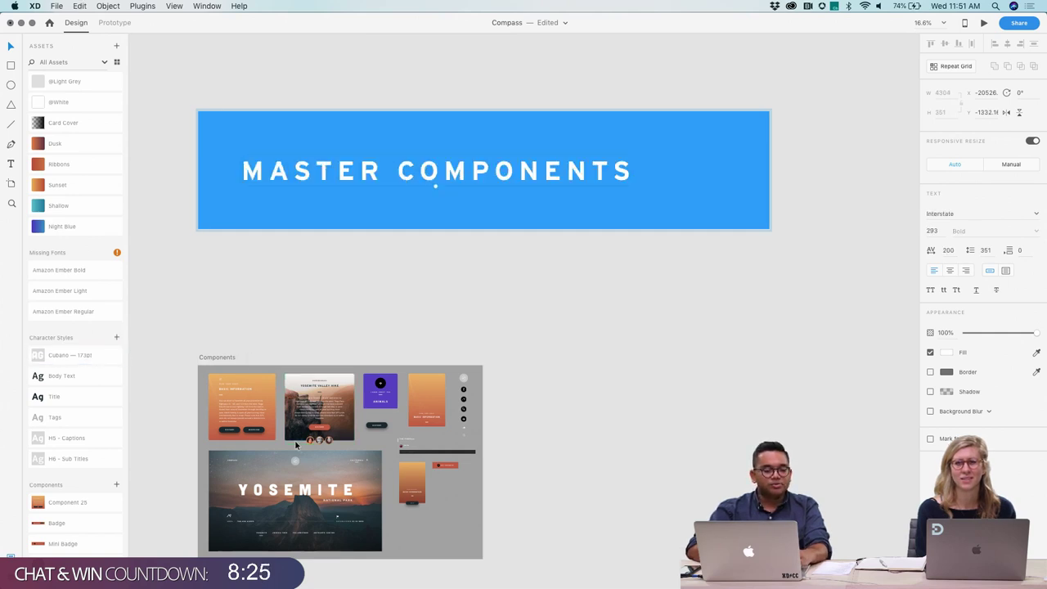
Step: Edit the Cubano — 173pt character style and try fonts including Depot New Condensed, Didot and DIN Alternate on the web page titles
scroll(274, 432, down, 5)
scroll(294, 439, right, 5)
scroll(647, 430, up, 4)
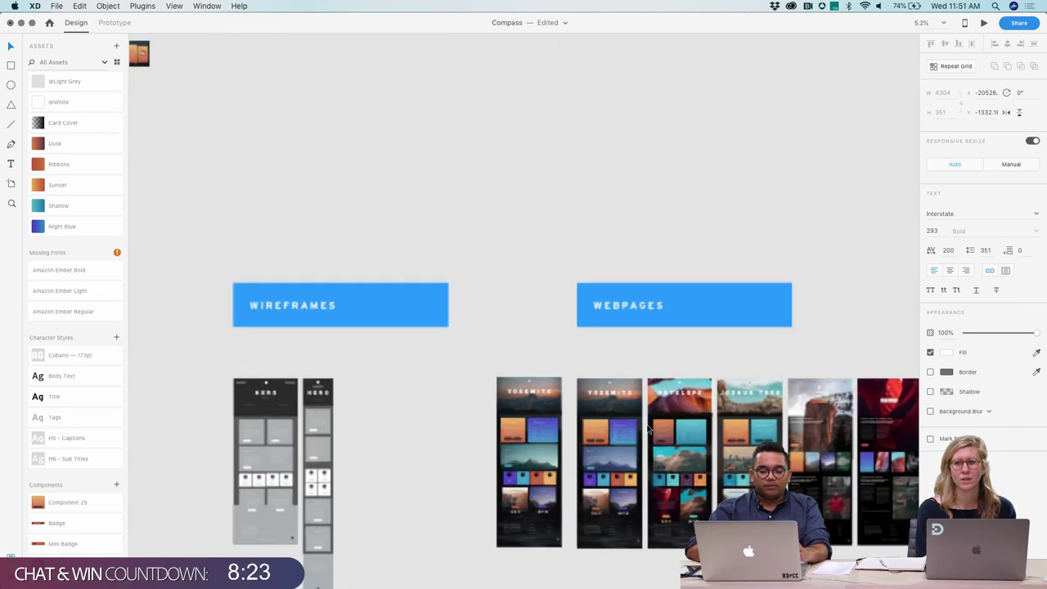
scroll(622, 409, right, 3)
scroll(606, 397, up, 5)
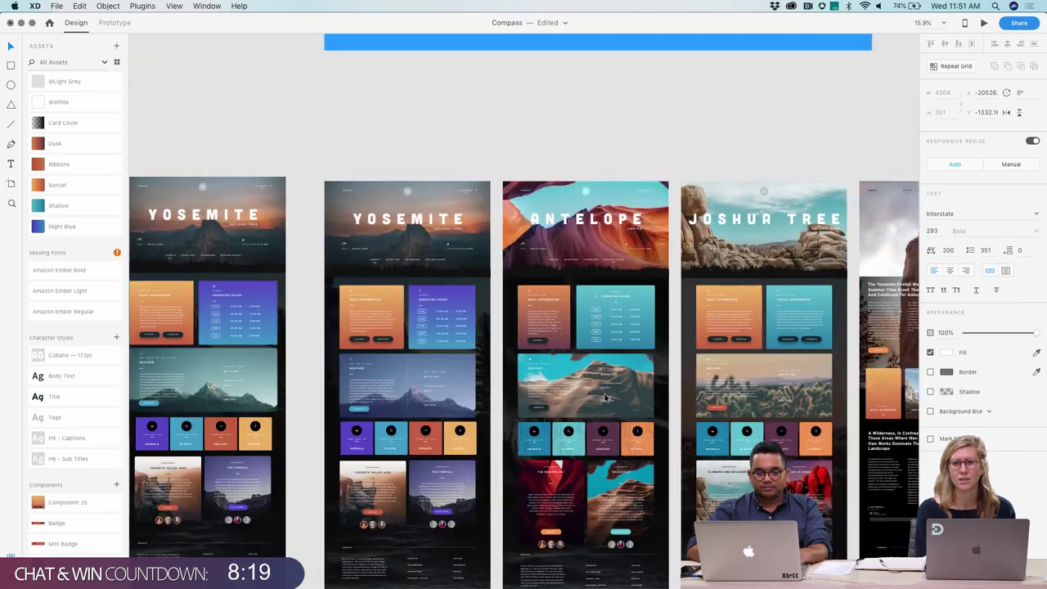
scroll(604, 398, up, 2)
scroll(605, 398, down, 3)
scroll(605, 398, down, 1)
scroll(605, 398, right, 1)
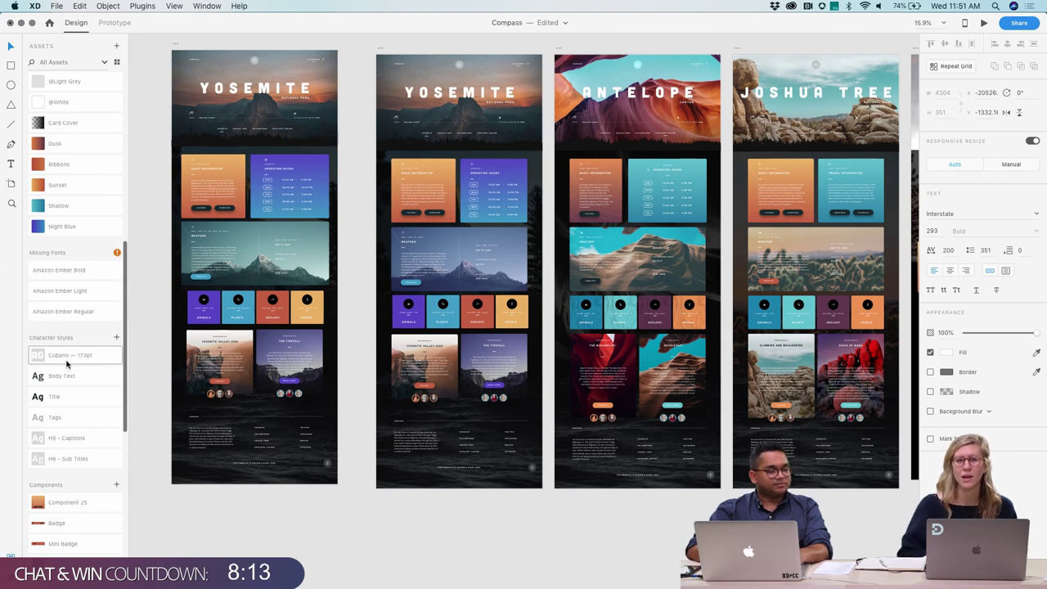
mouse_move(67, 364)
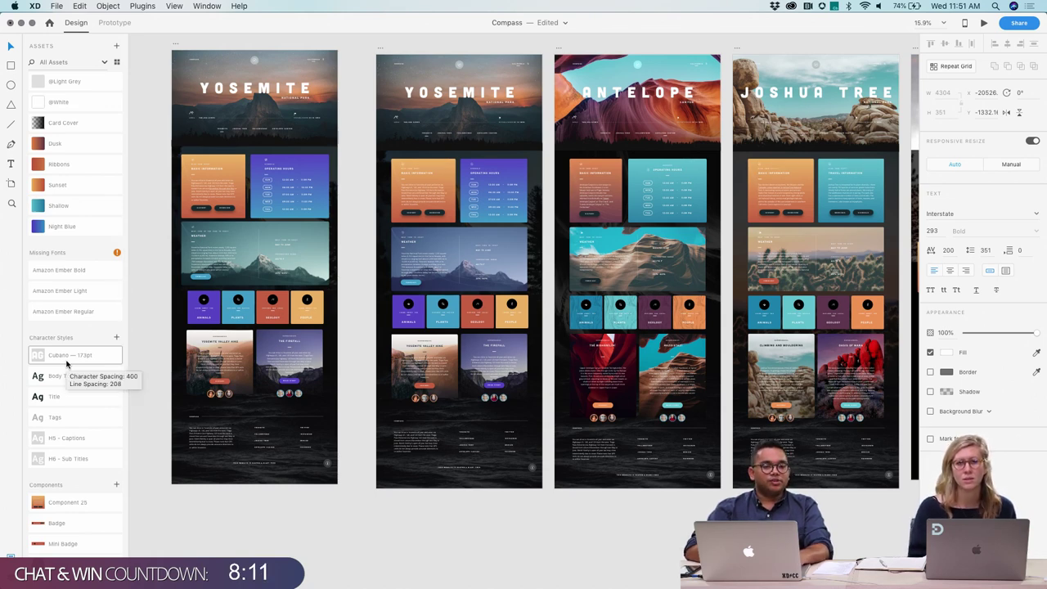
right_click(67, 366)
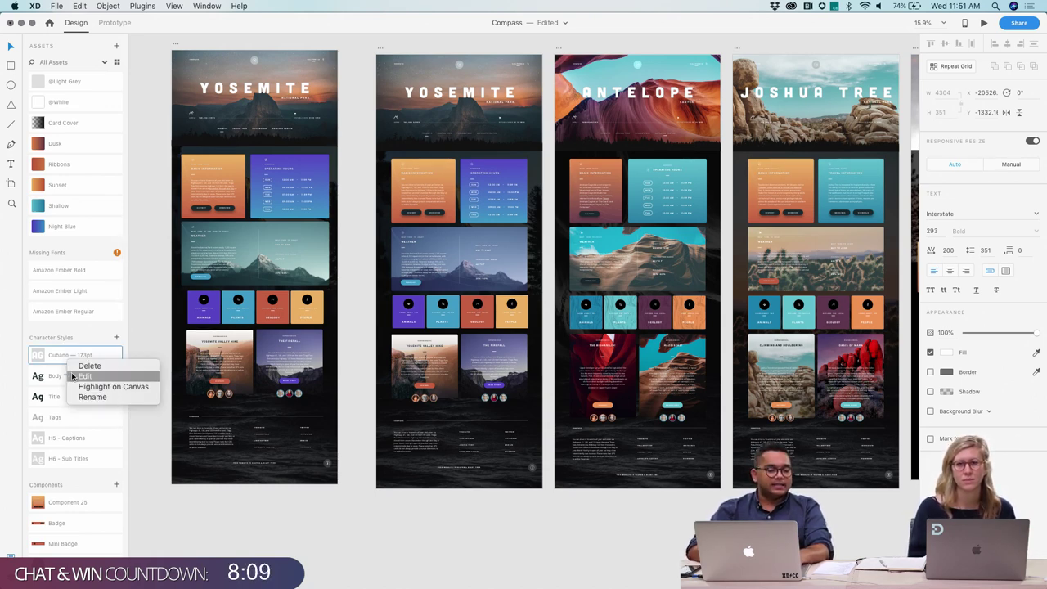
click(72, 375)
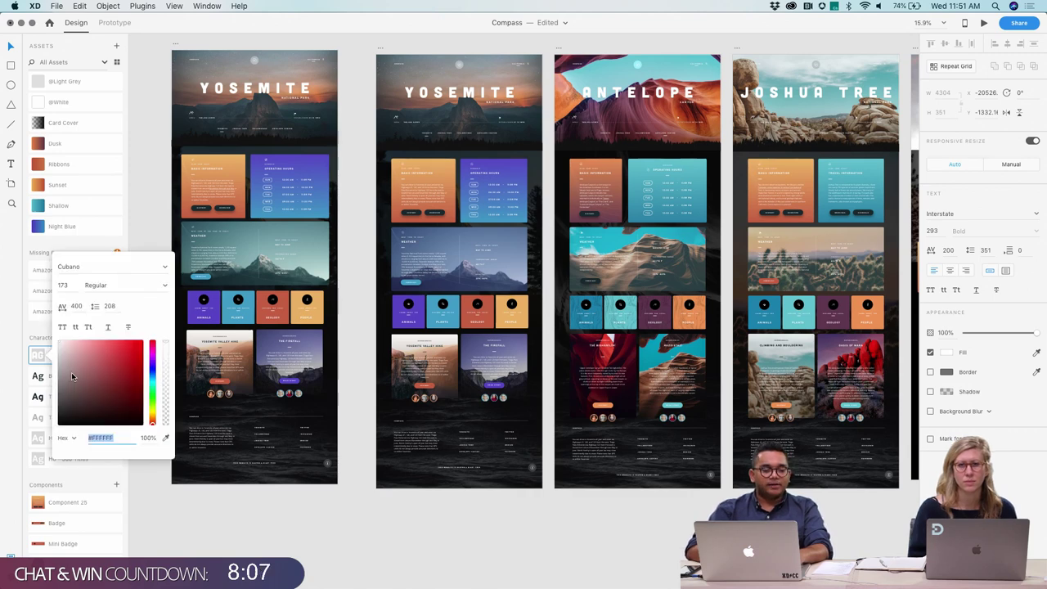
click(90, 267)
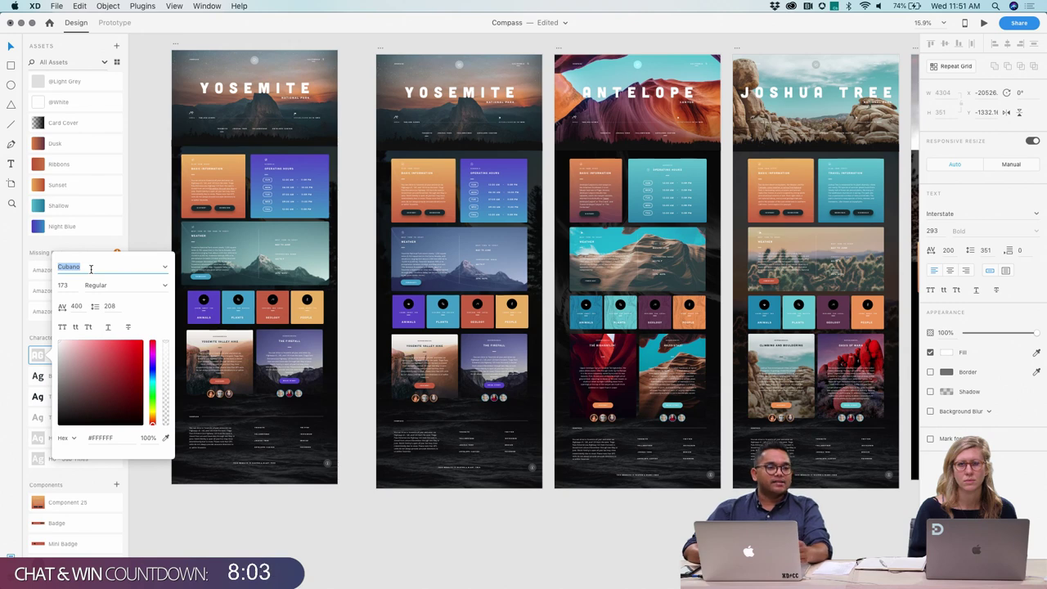
text(De)
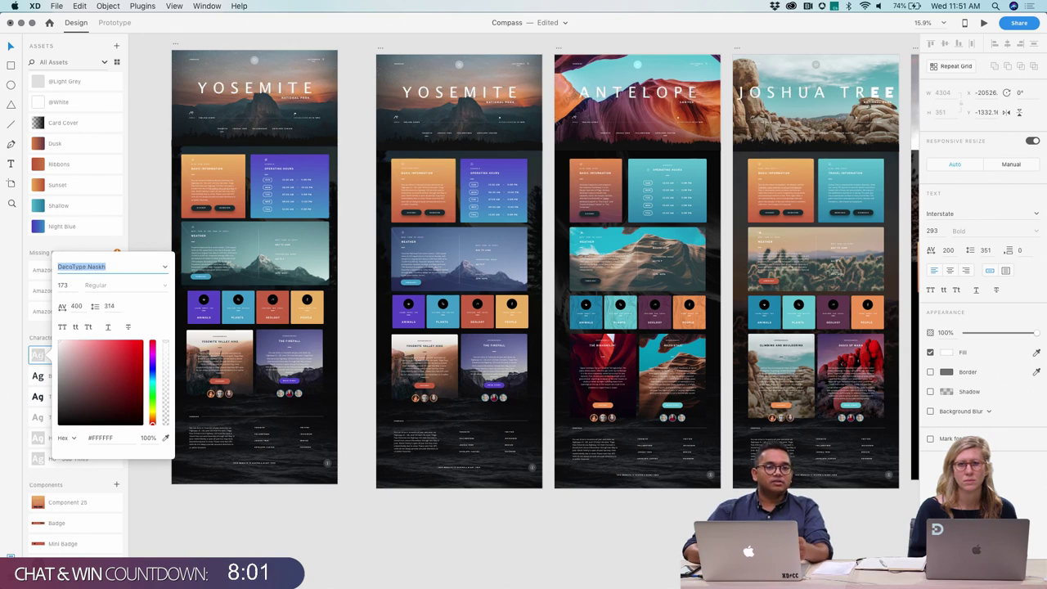
text(pot New Condensed)
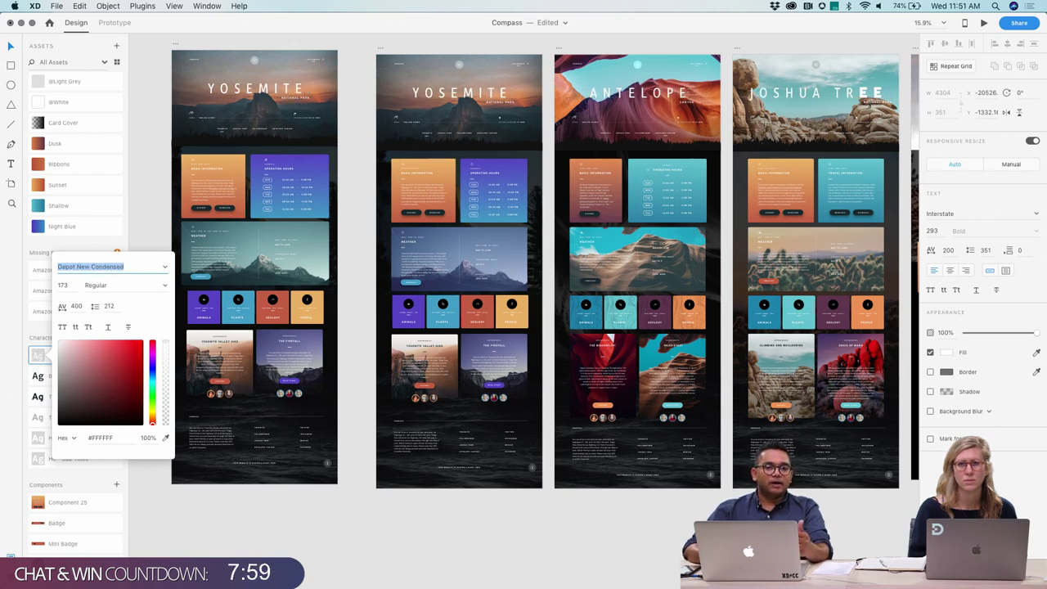
key(Down)
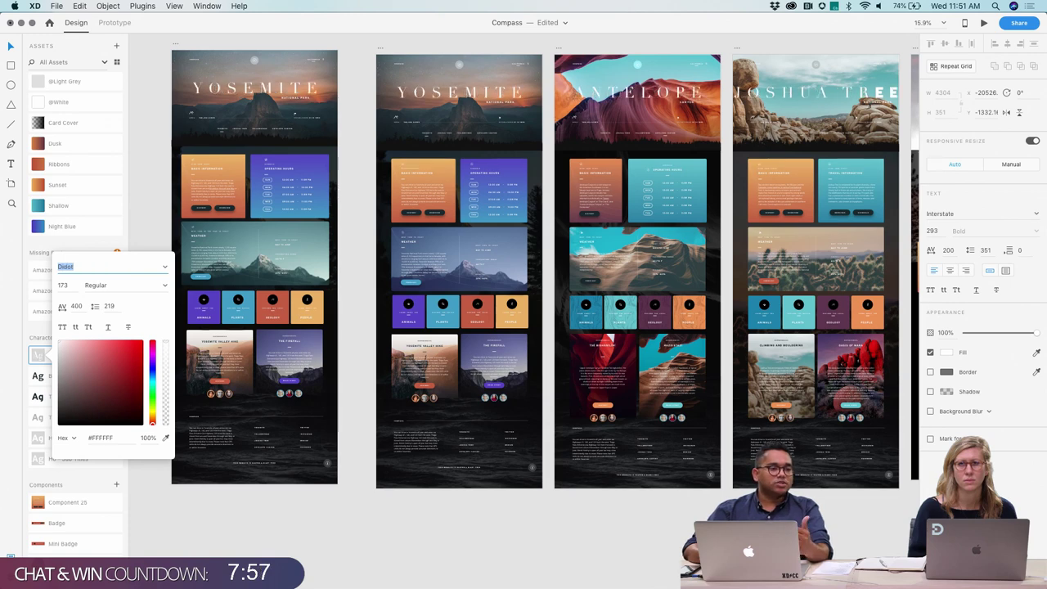
key(Down)
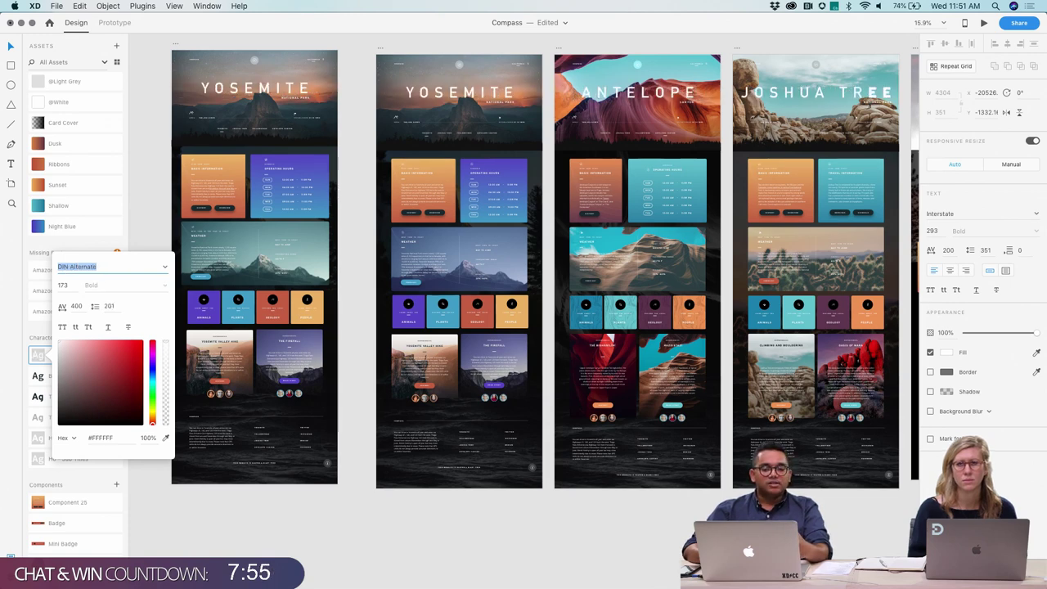
key(Down)
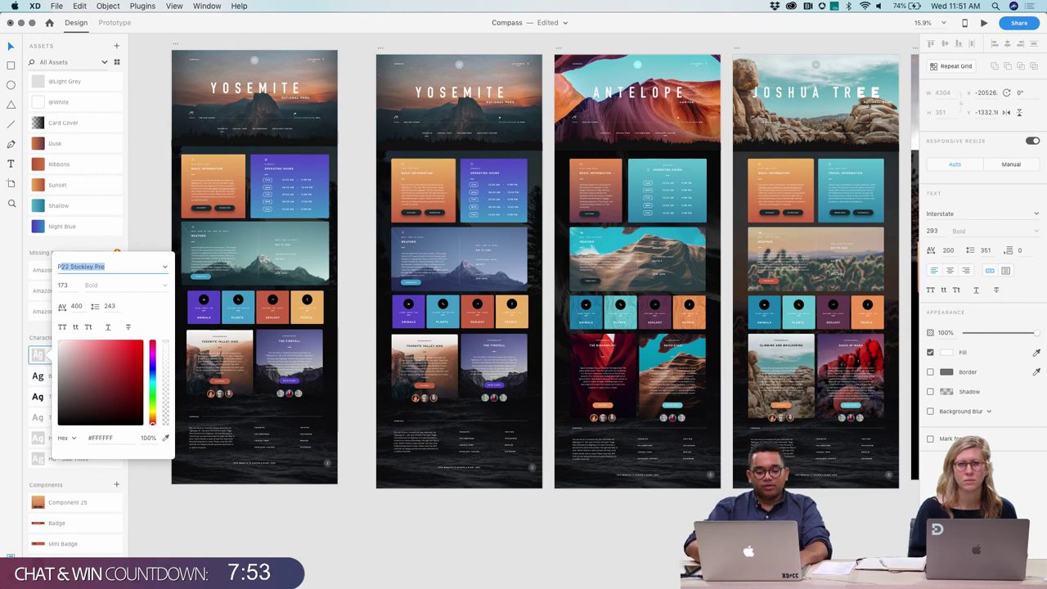
Step: Try Proxima Nova as the hero title character style's font, close the style editor, and undo the font changes
text(Pr)
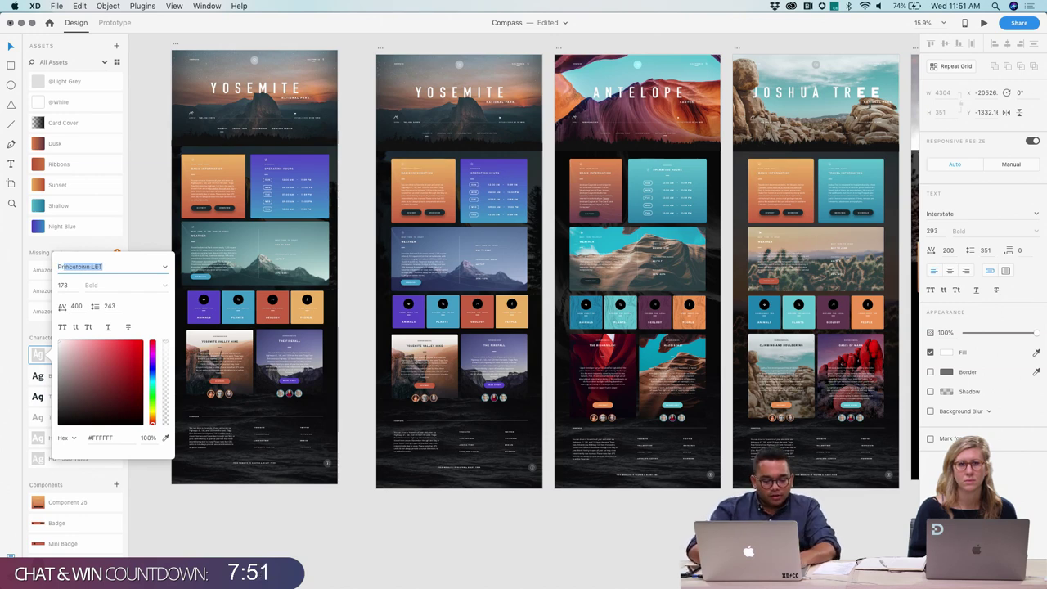
text(oxima Nova)
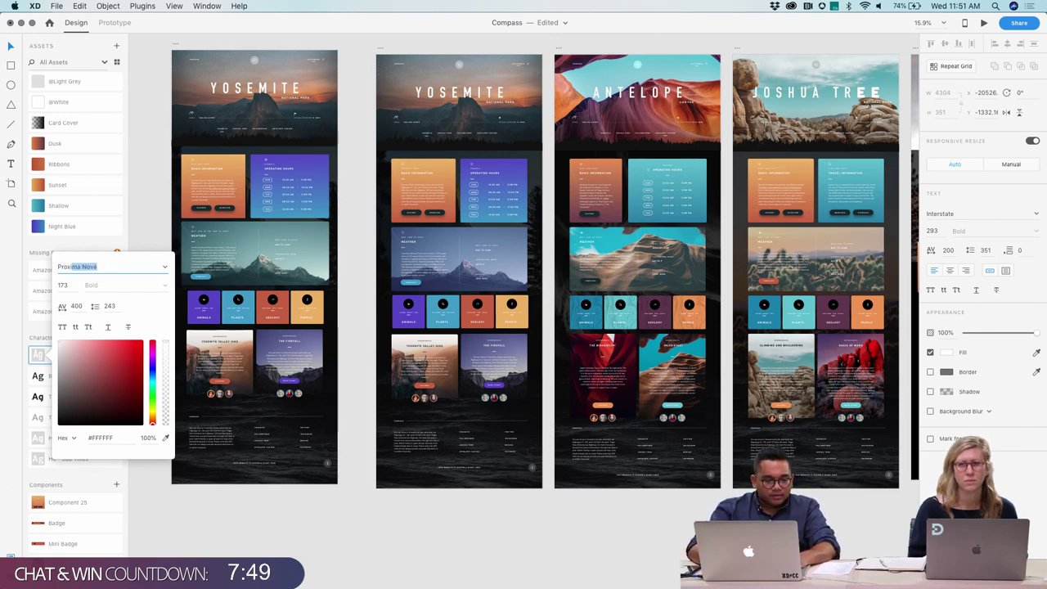
key(Return)
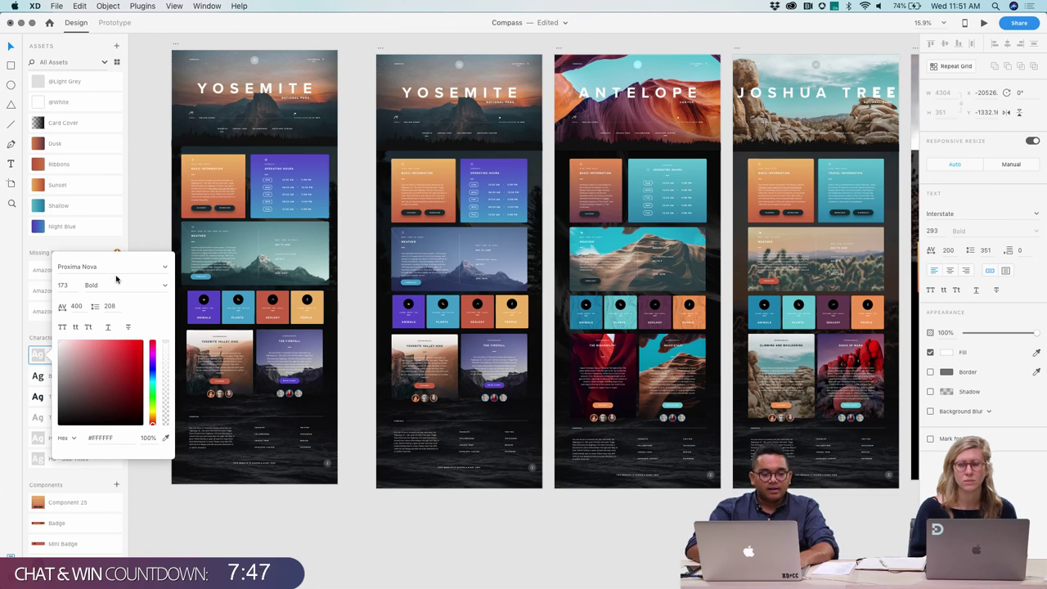
click(180, 507)
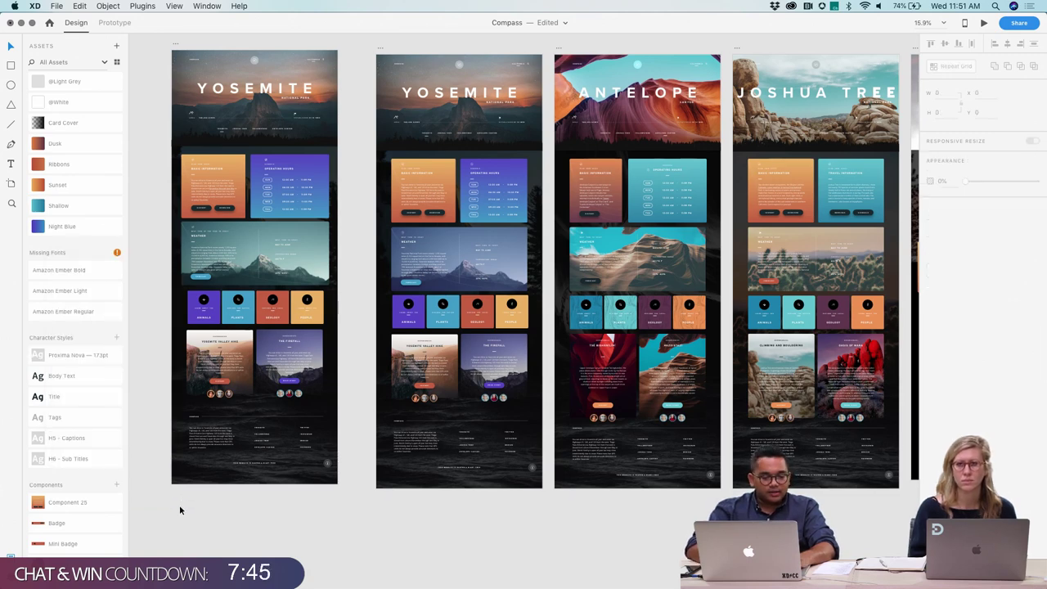
key(super+z)
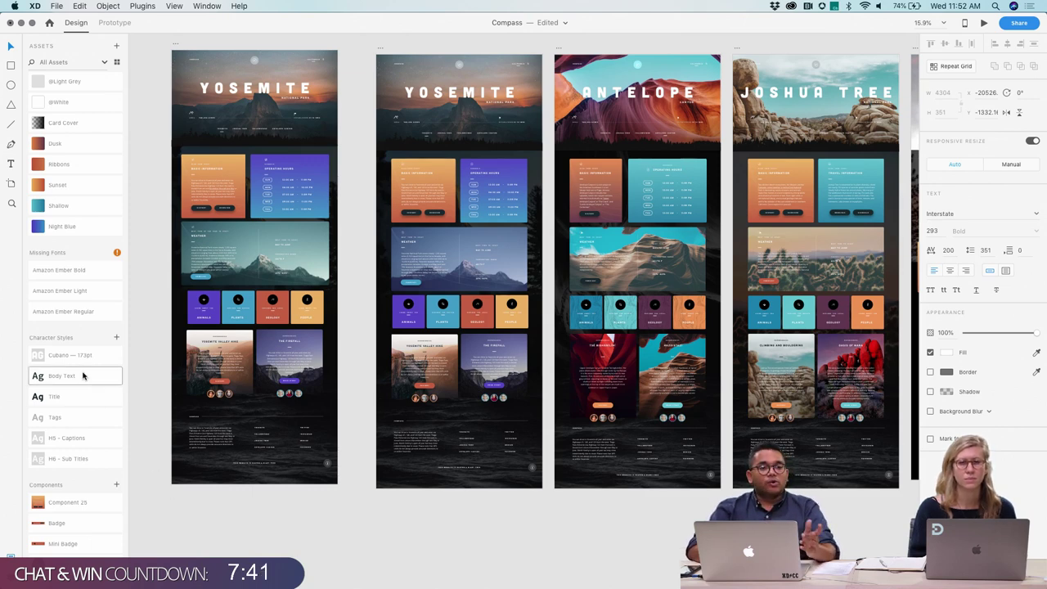
mouse_move(83, 375)
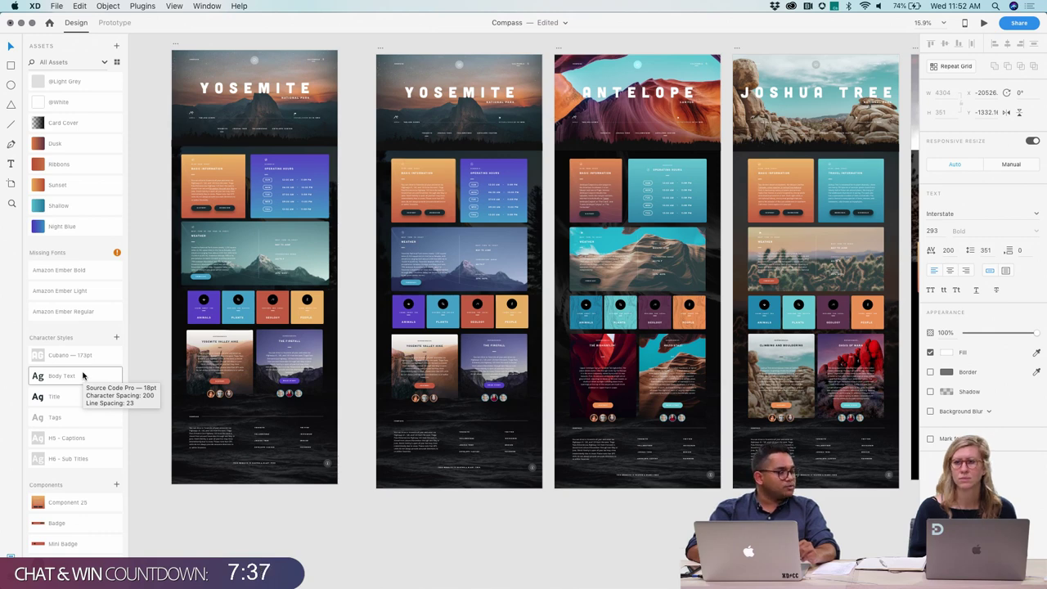
Step: Highlight on the canvas where the Cubano — 173pt character style and the Sunset gradient are used, and clear the highlight
right_click(81, 356)
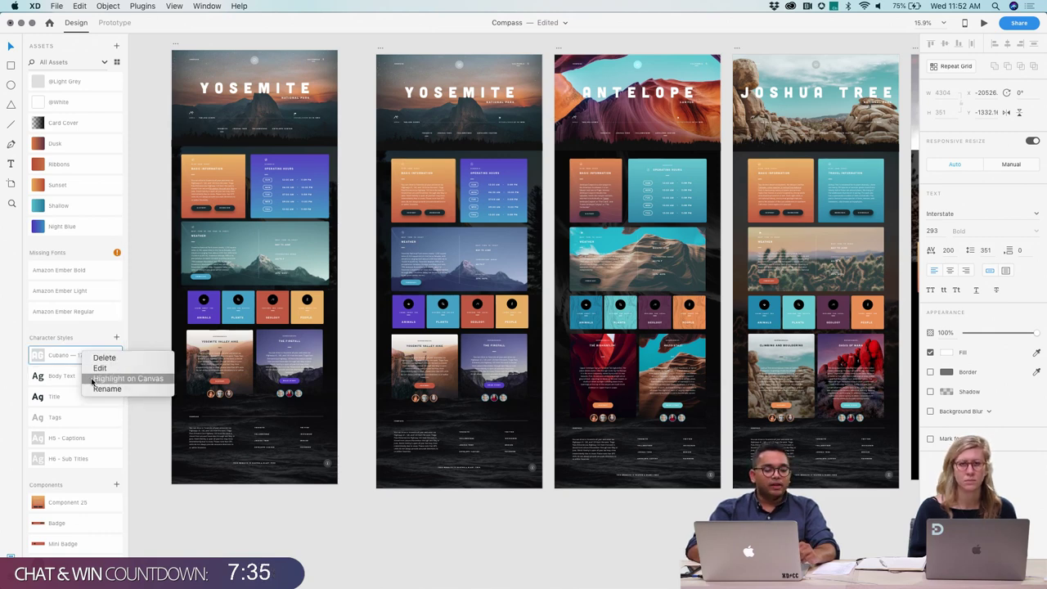
click(94, 381)
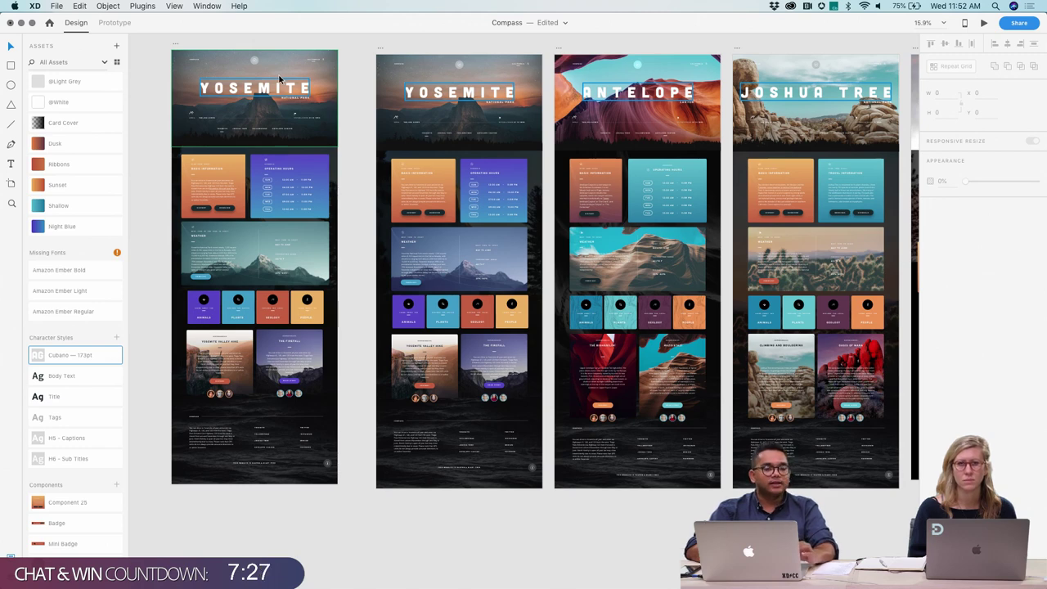
right_click(46, 185)
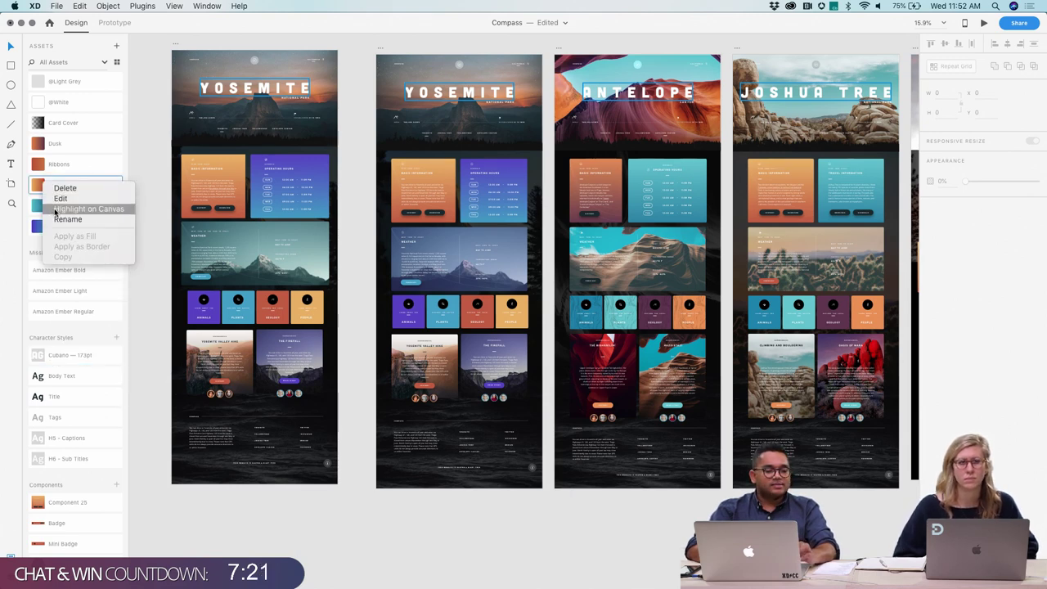
click(56, 209)
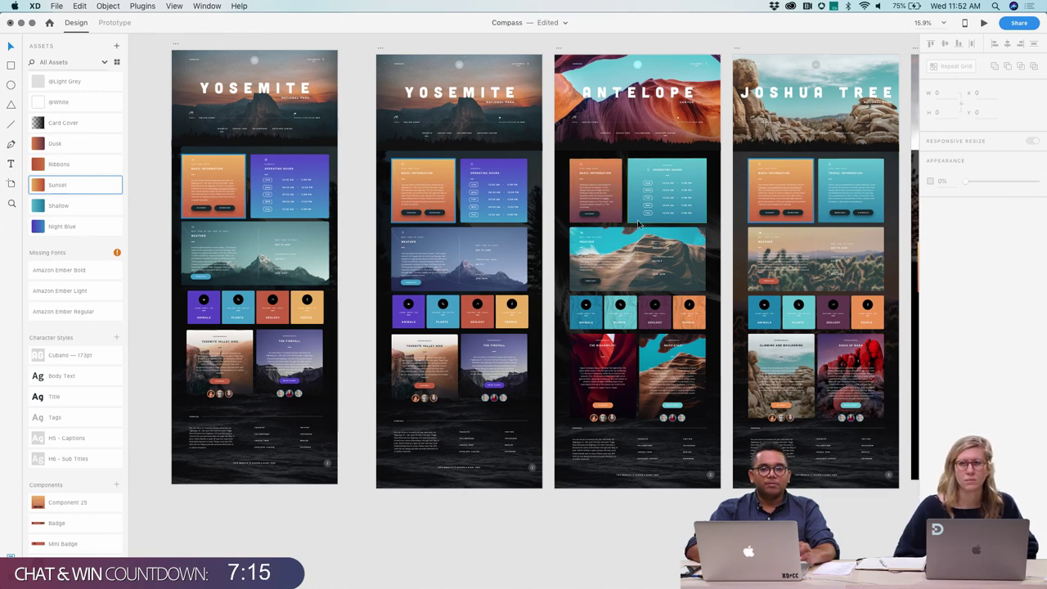
click(144, 413)
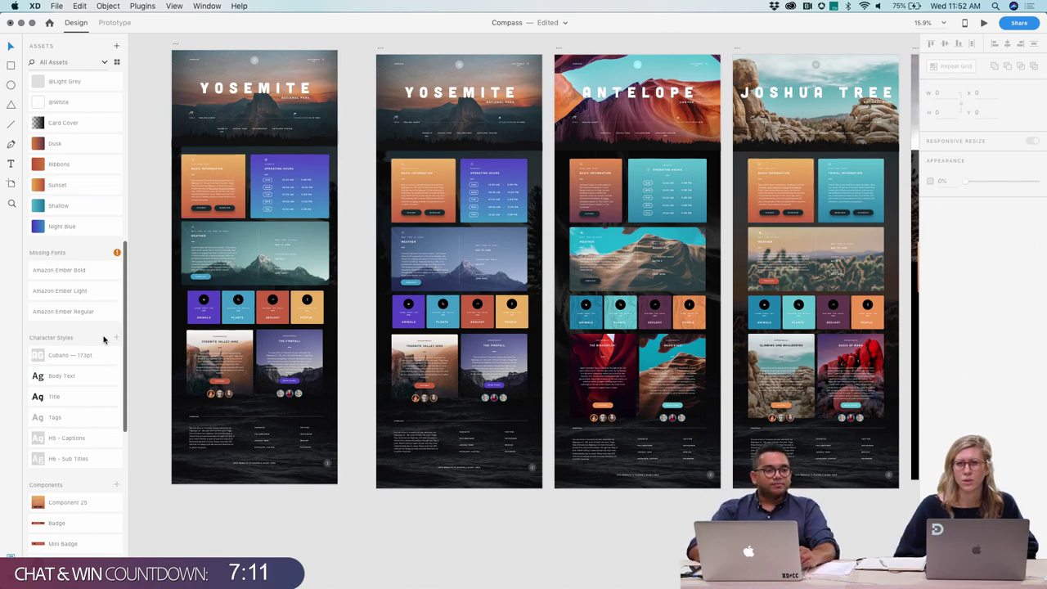
Step: Reveal the YOSEMITE hero title's character style among the assets, and close the asset list with the title deselected
scroll(103, 339, up, 10)
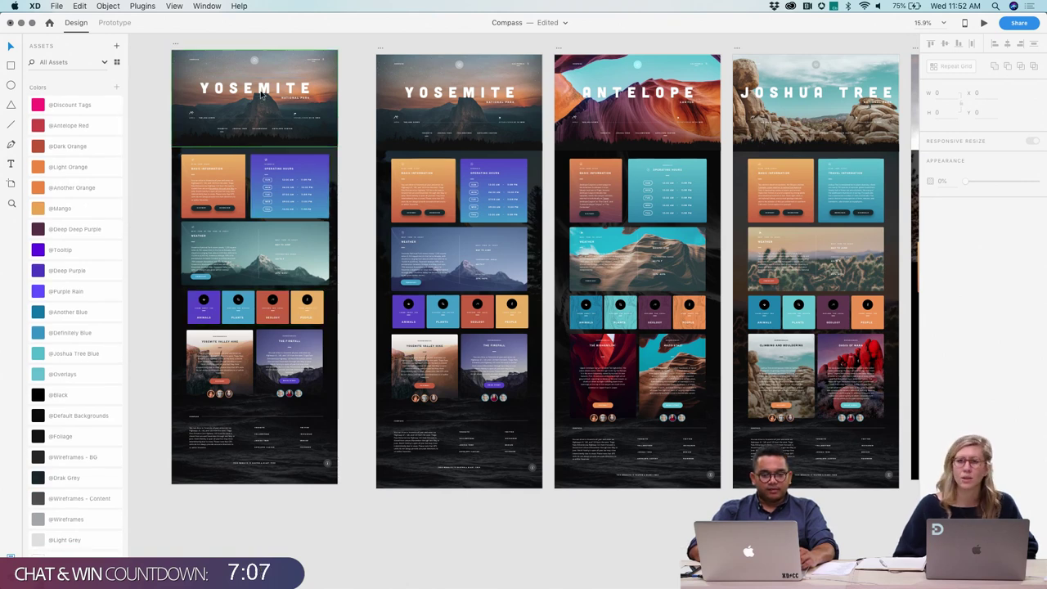
click(260, 90)
double_click(260, 88)
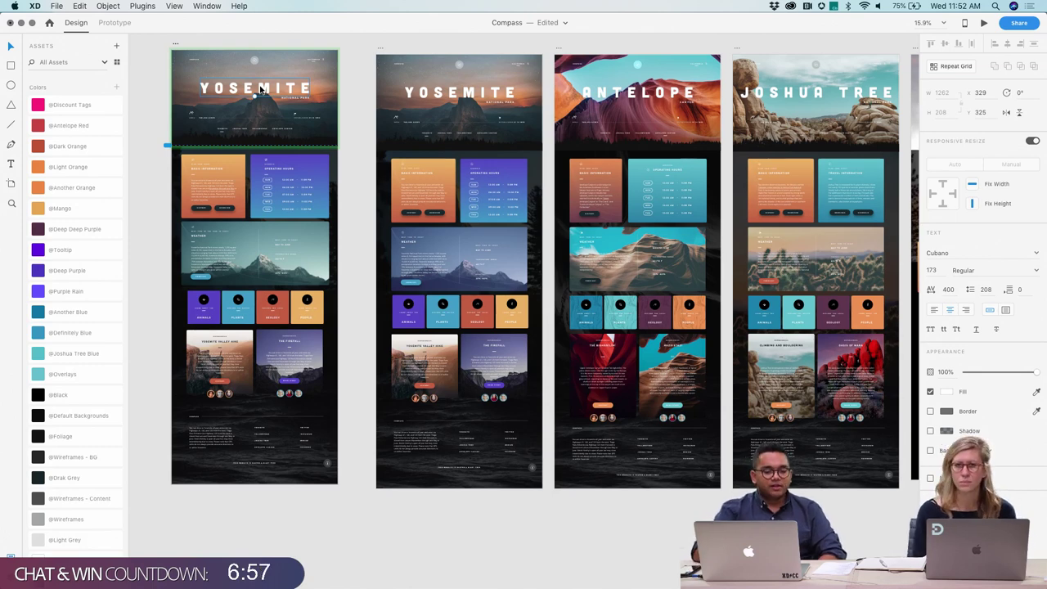
right_click(260, 88)
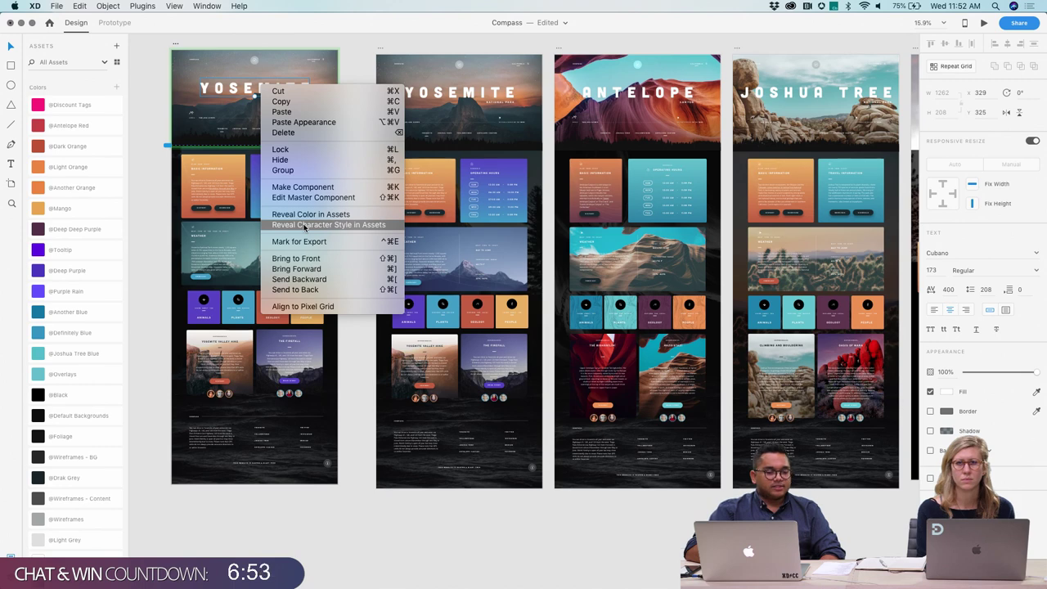
click(304, 226)
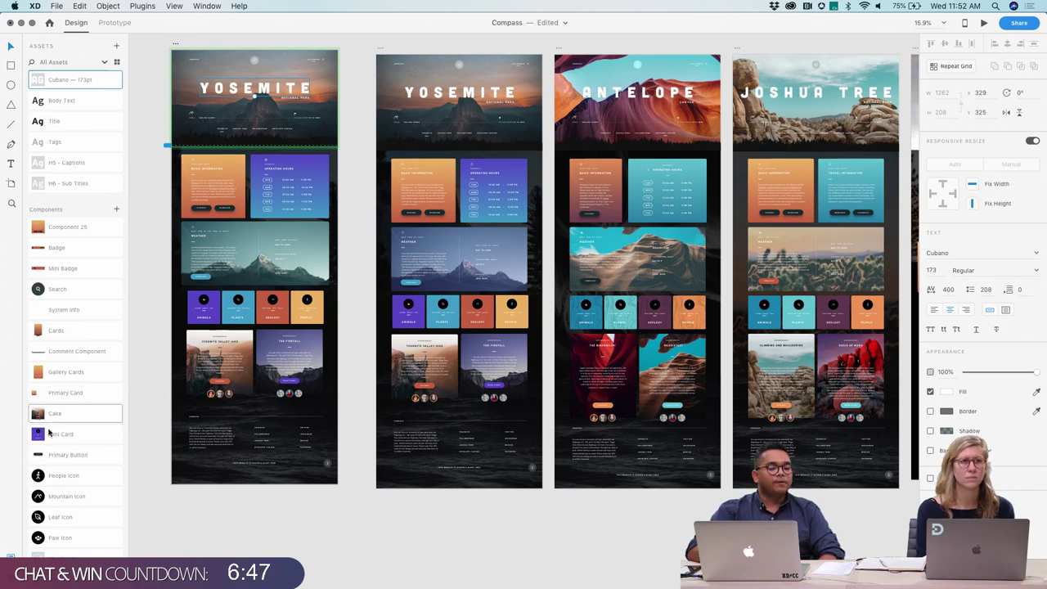
click(12, 564)
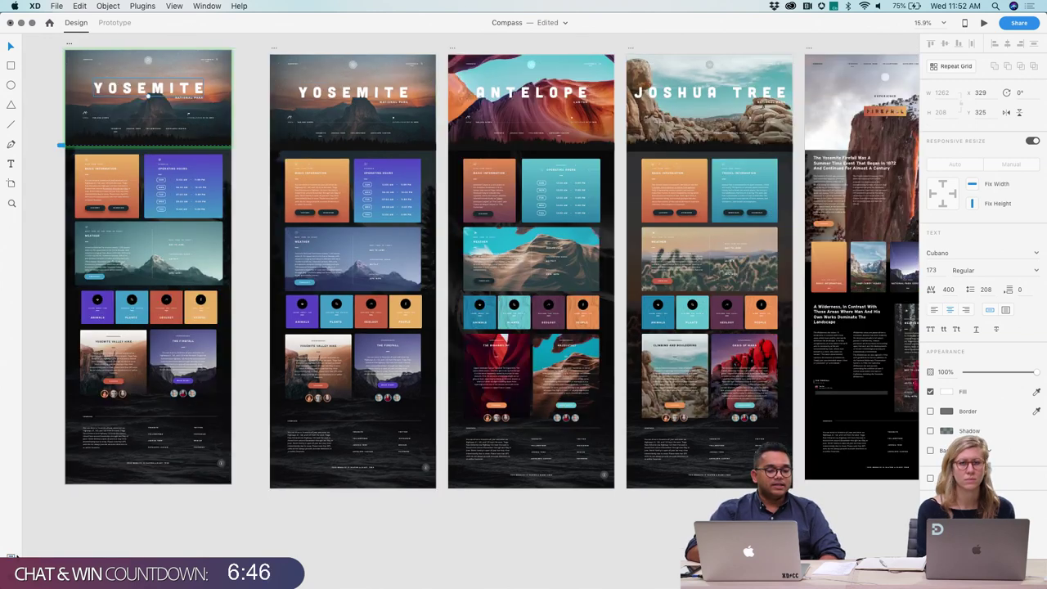
click(121, 539)
Step: Select the nested HISTORY button inside the first Yosemite web page's Basic Information card to inspect it, and clear the selection
scroll(121, 539, up, 1)
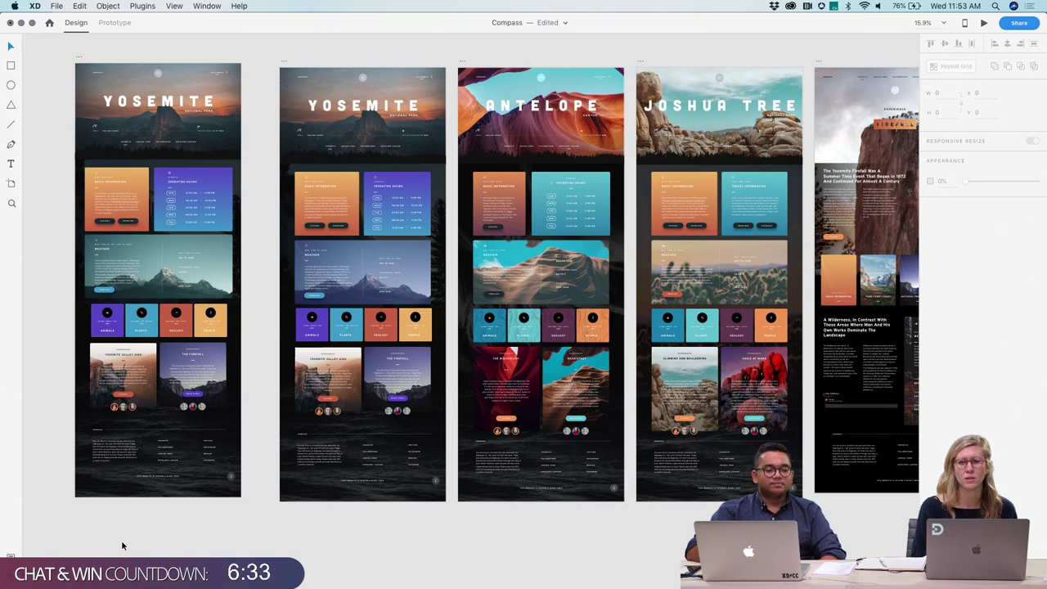
scroll(121, 539, up, 2)
scroll(121, 540, left, 2)
scroll(122, 545, up, 3)
scroll(122, 545, left, 3)
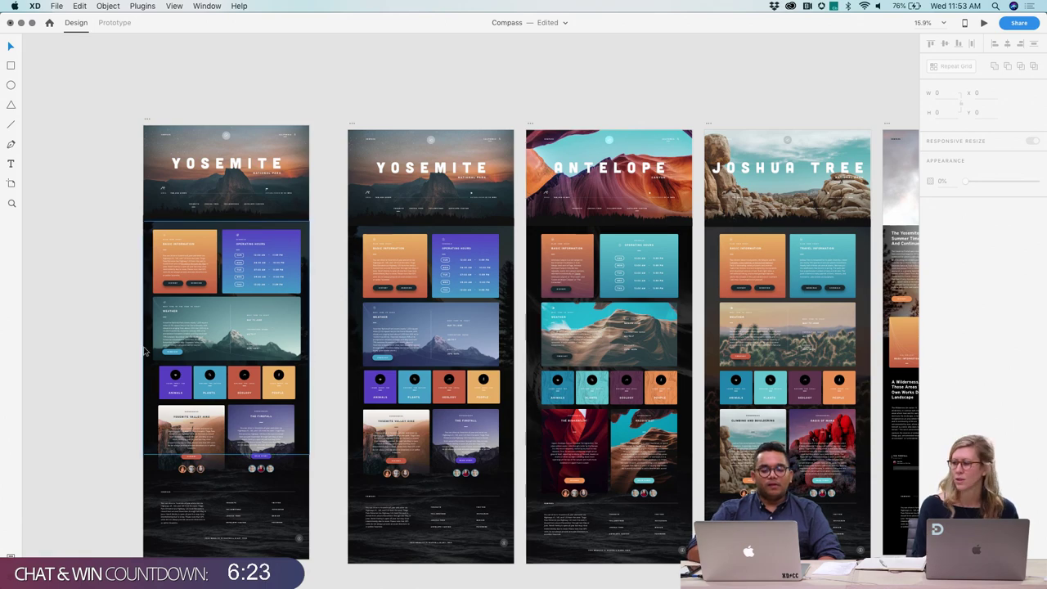
click(170, 279)
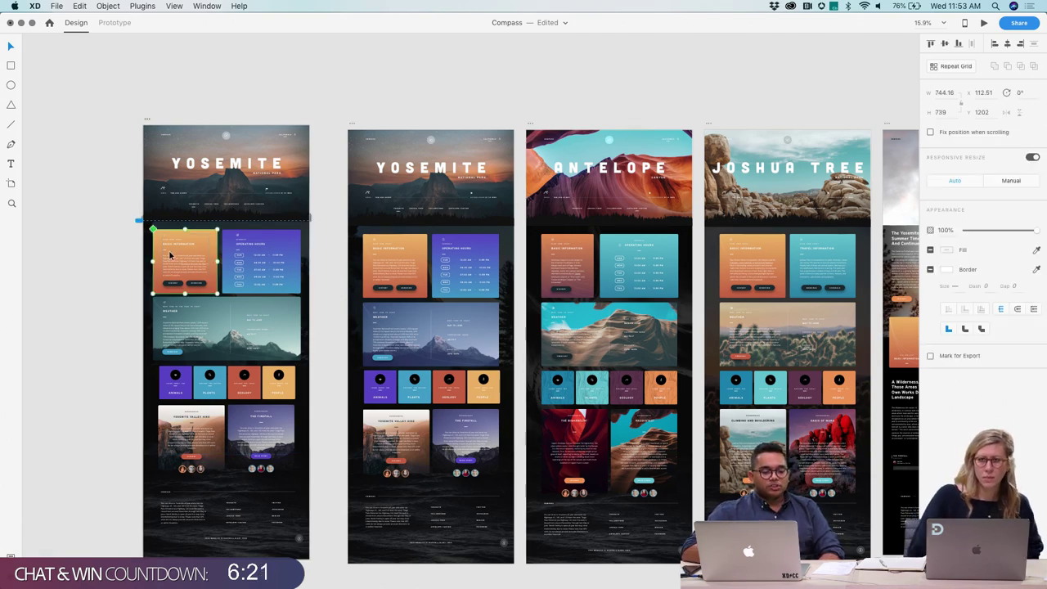
scroll(166, 250, up, 5)
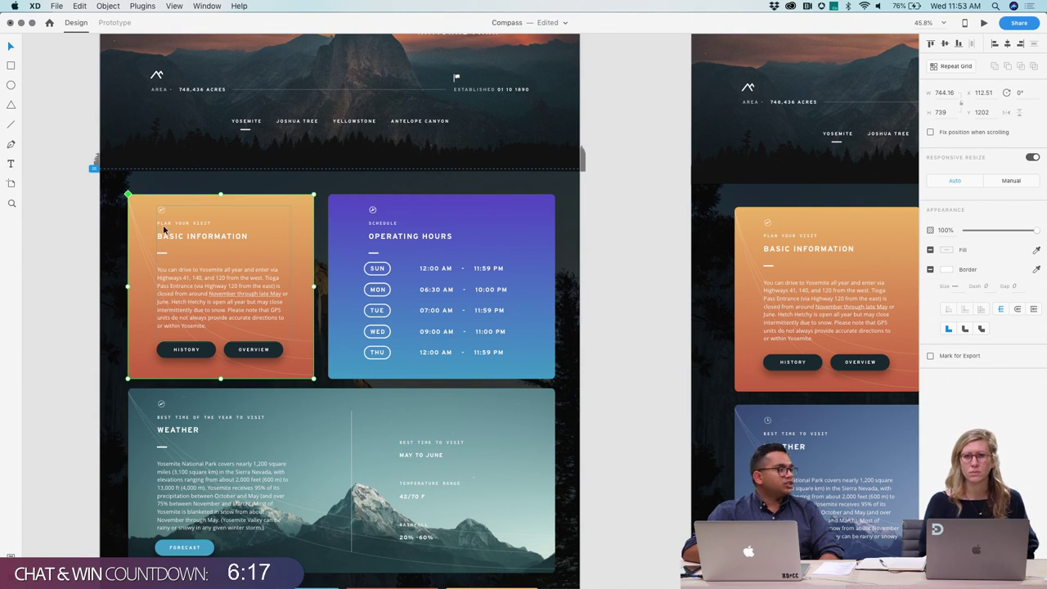
double_click(173, 350)
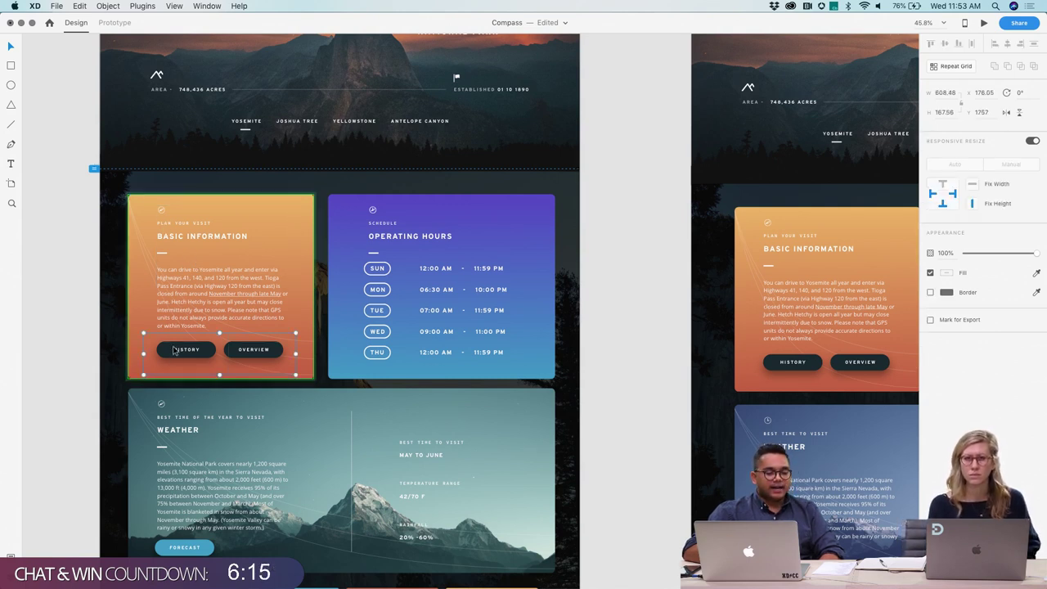
click(173, 350)
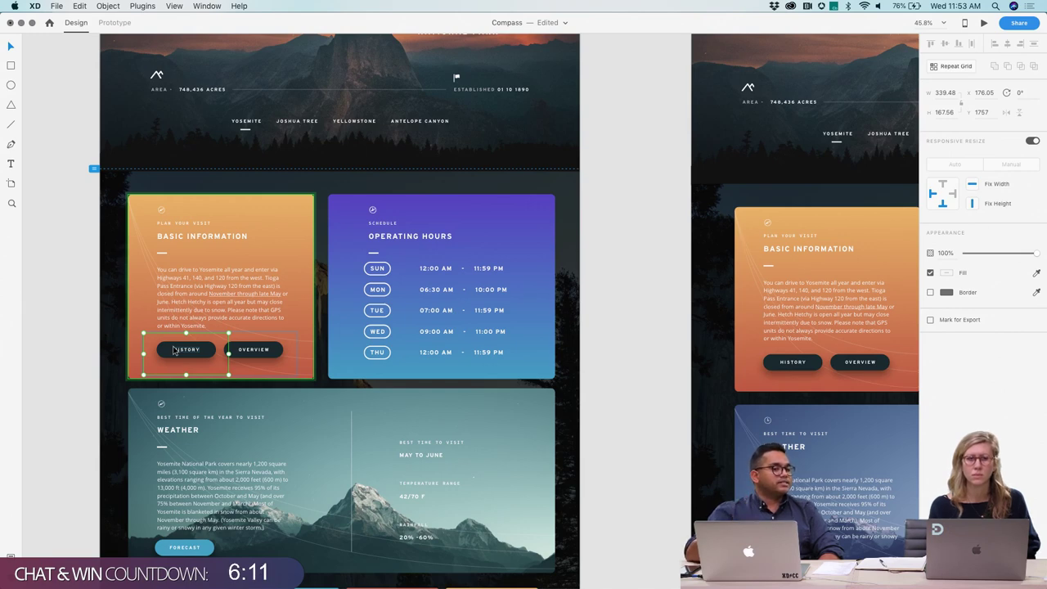
click(71, 355)
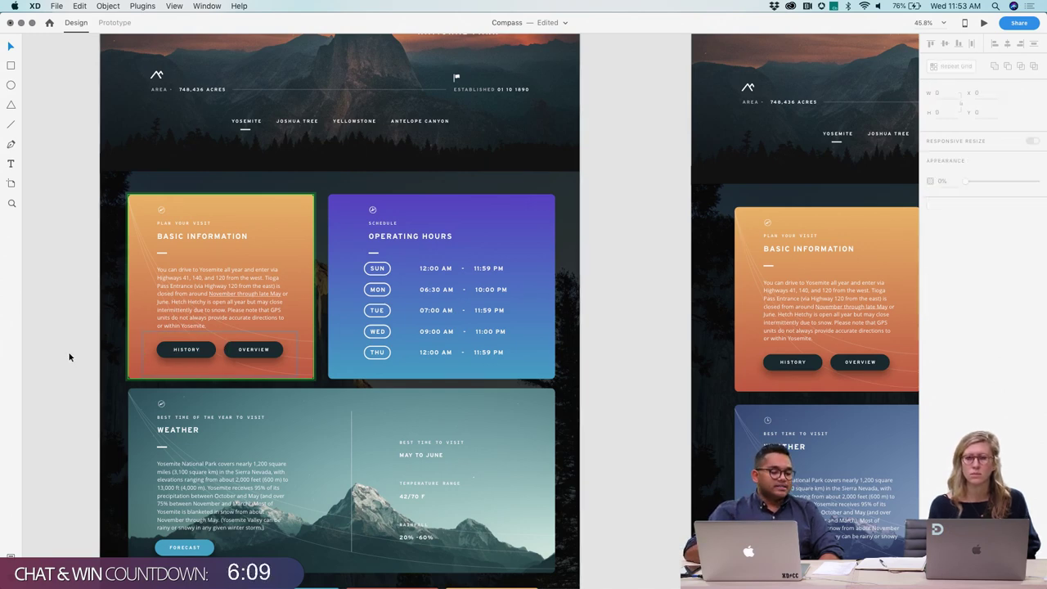
Step: Select the master HISTORY button on the MASTER COMPONENTS artboard for a close look
scroll(70, 357, down, 5)
scroll(70, 357, up, 5)
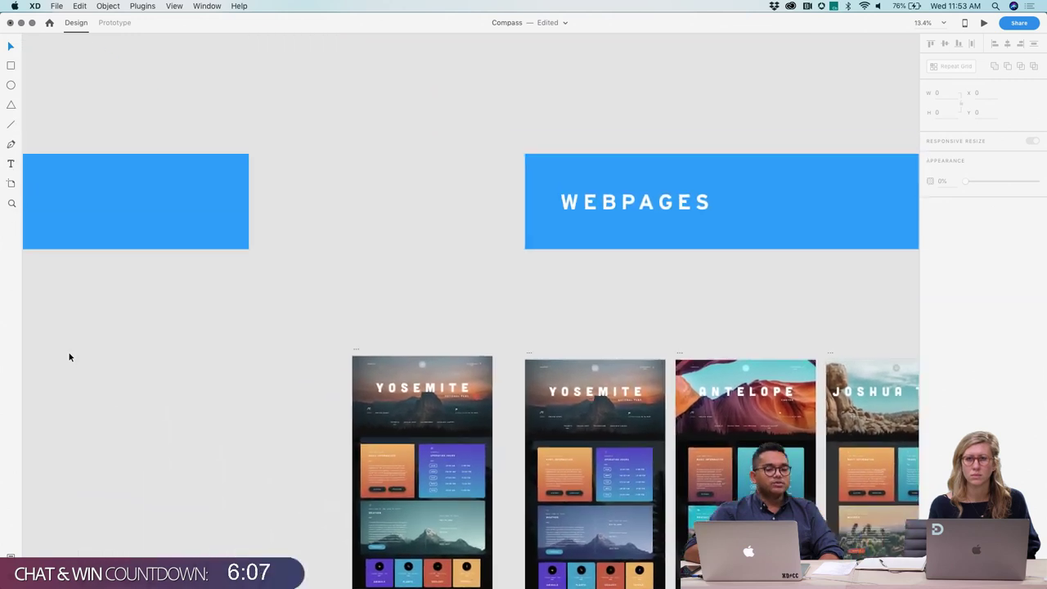
scroll(70, 355, left, 10)
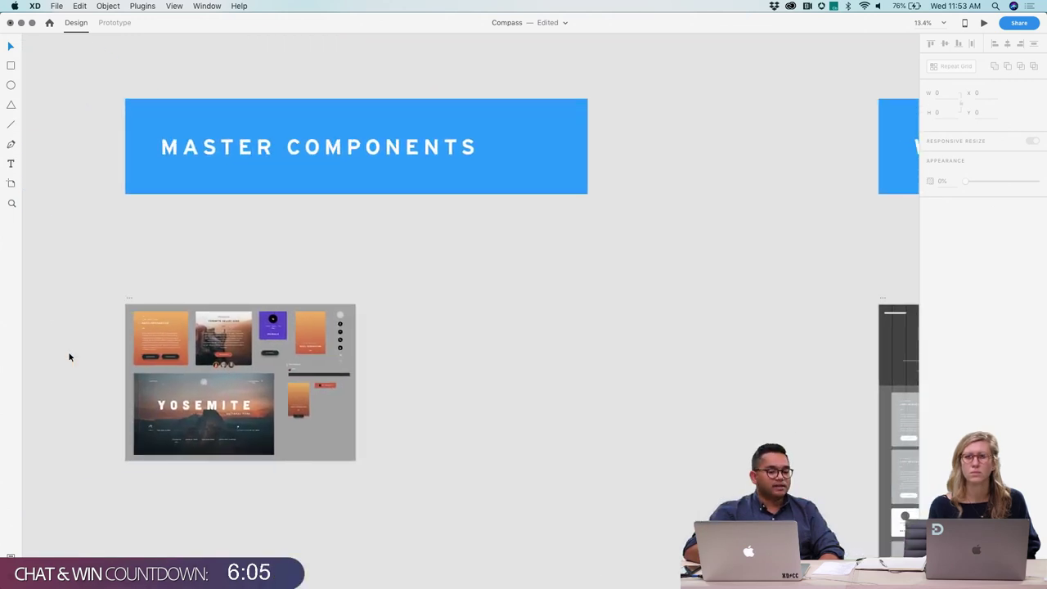
click(272, 356)
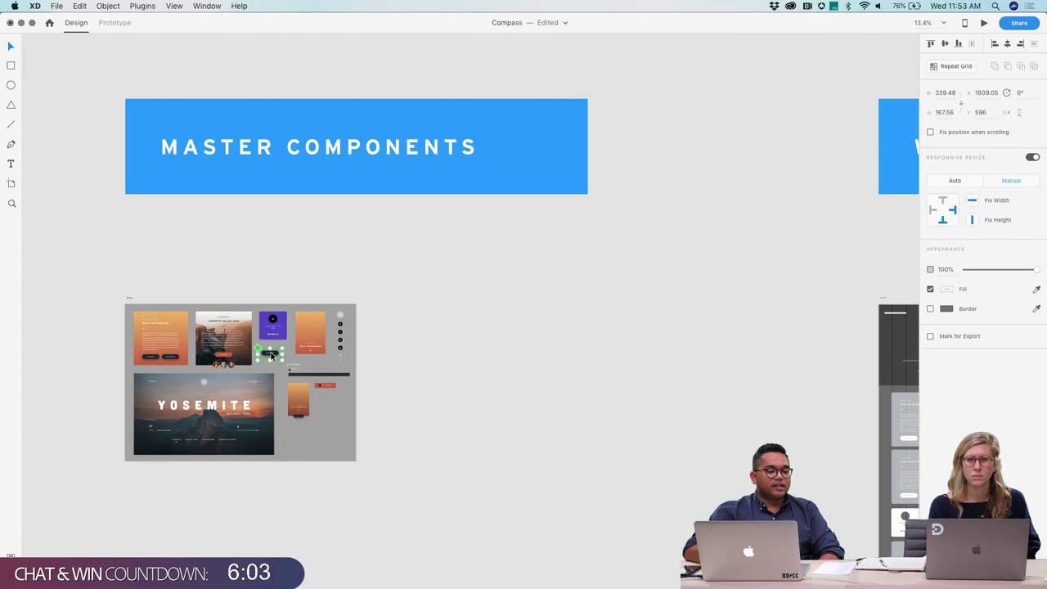
scroll(272, 355, up, 5)
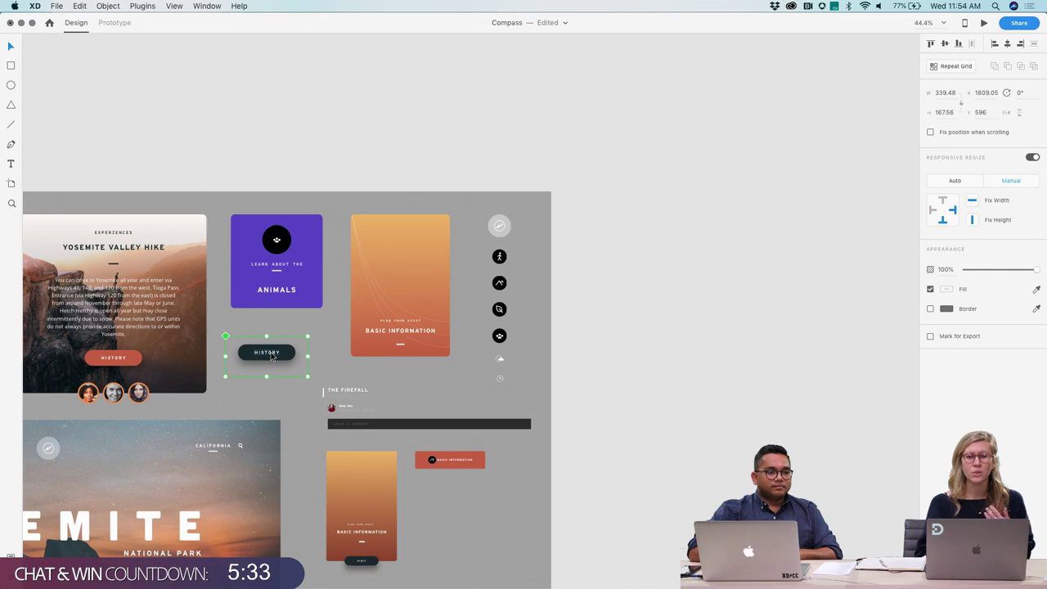
Step: Switch to Prototype mode and select the iOS / iPad artboards together to view their connections, clearing the selection when done
scroll(271, 355, left, 5)
scroll(272, 355, down, 3)
scroll(272, 355, down, 10)
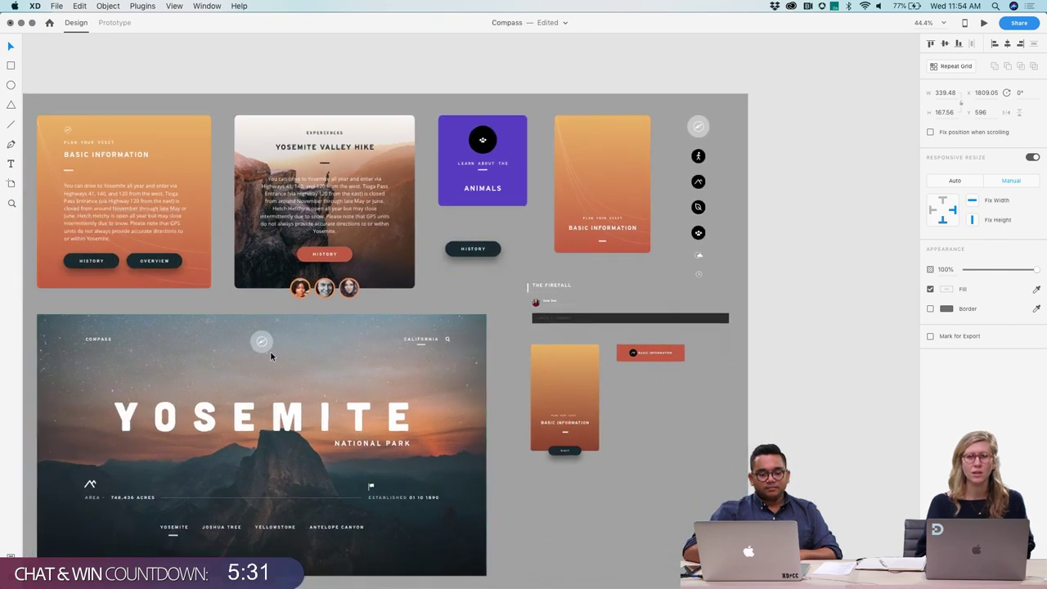
scroll(272, 355, right, 5)
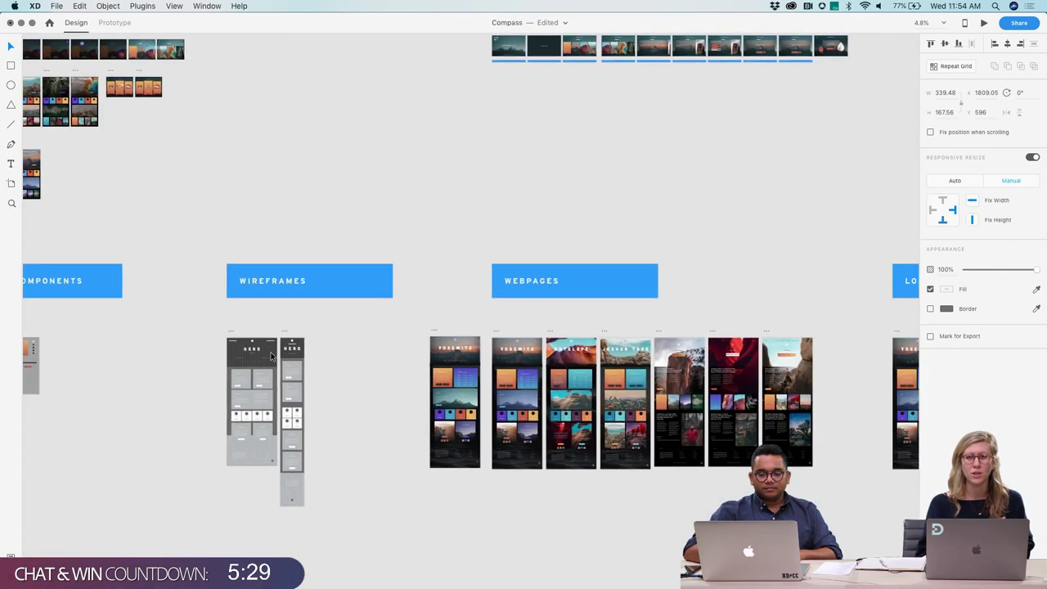
scroll(421, 327, up, 4)
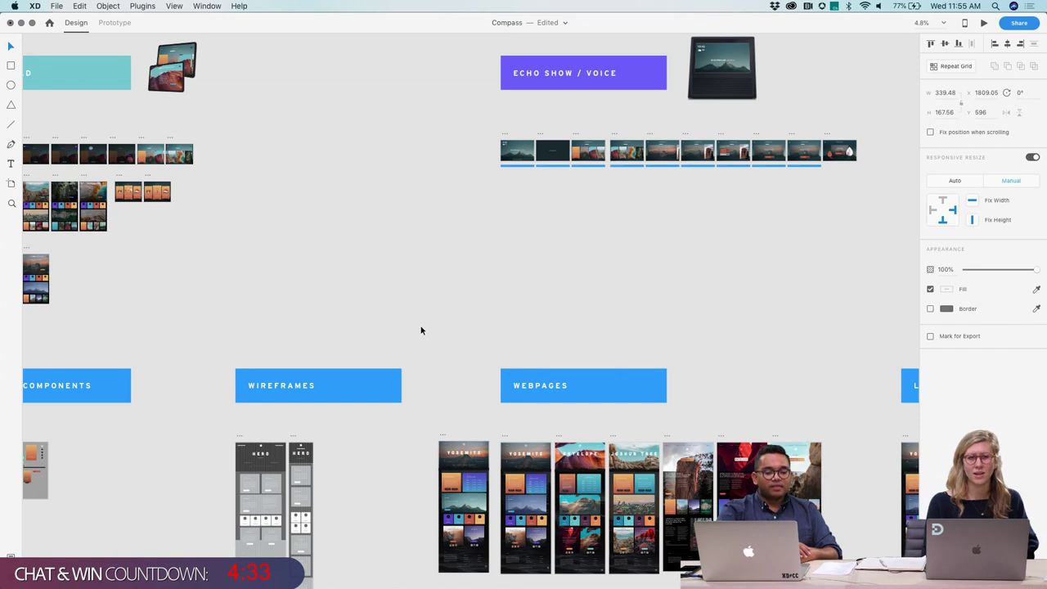
scroll(421, 329, left, 5)
scroll(421, 329, up, 2)
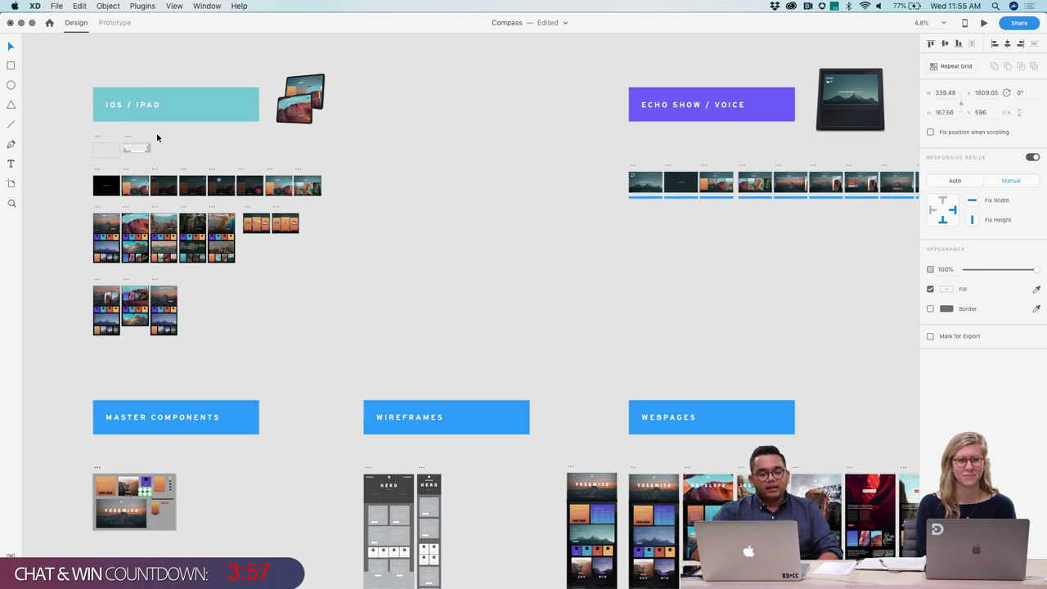
click(114, 22)
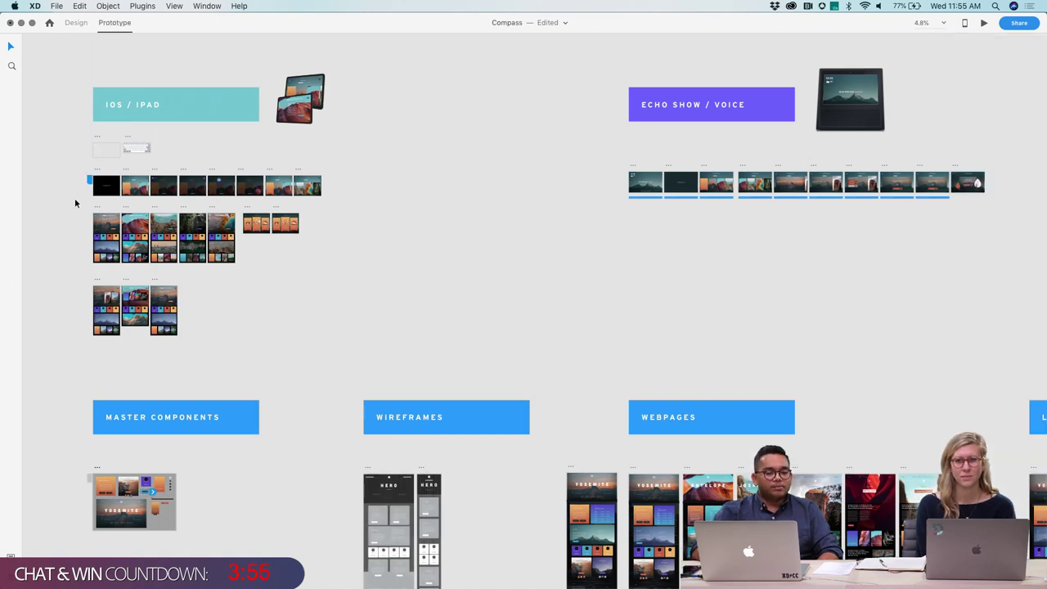
scroll(75, 203, up, 5)
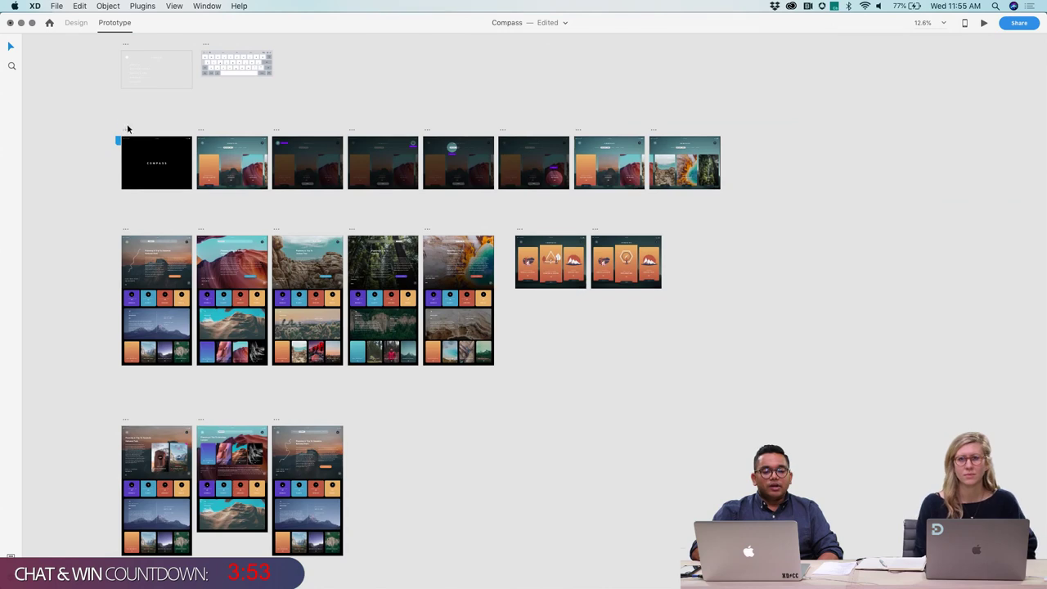
drag(95, 112, 648, 459)
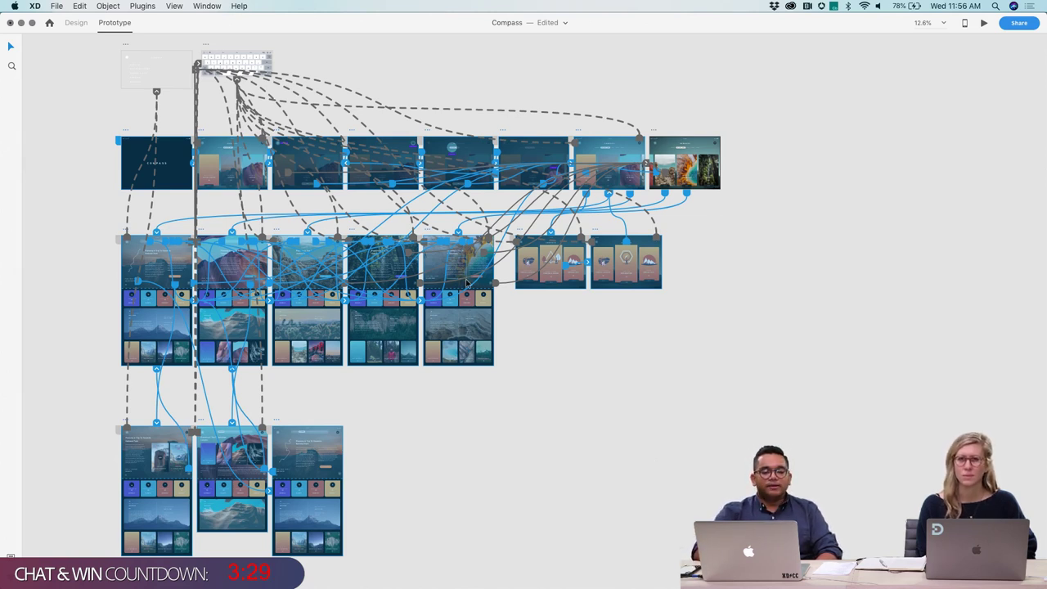
click(102, 184)
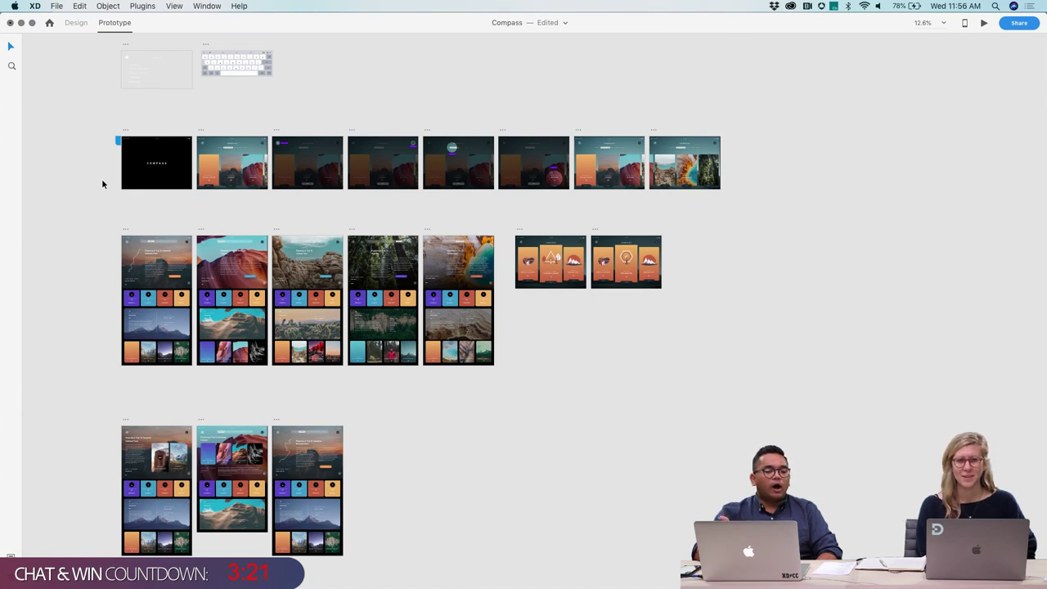
Step: Preview the prototype from the black COMPASS splash artboard and advance past the splash screen
click(125, 129)
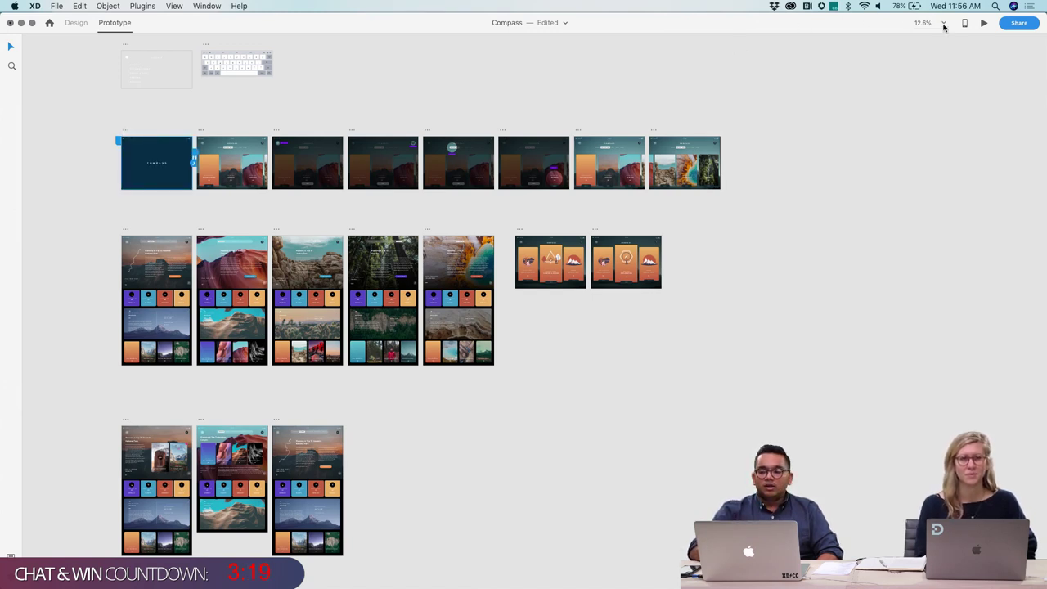
click(982, 24)
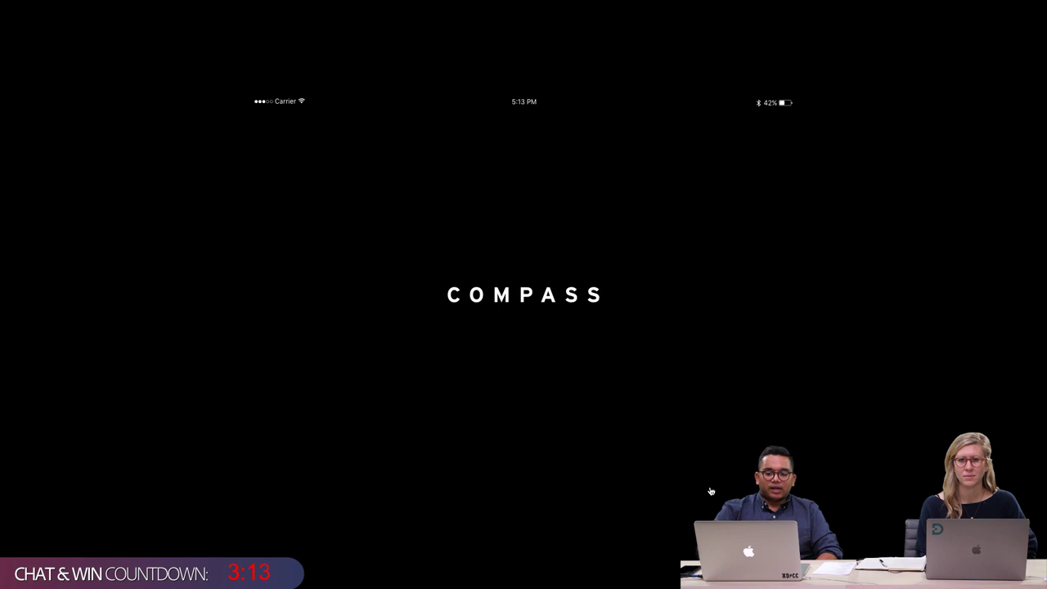
click(490, 382)
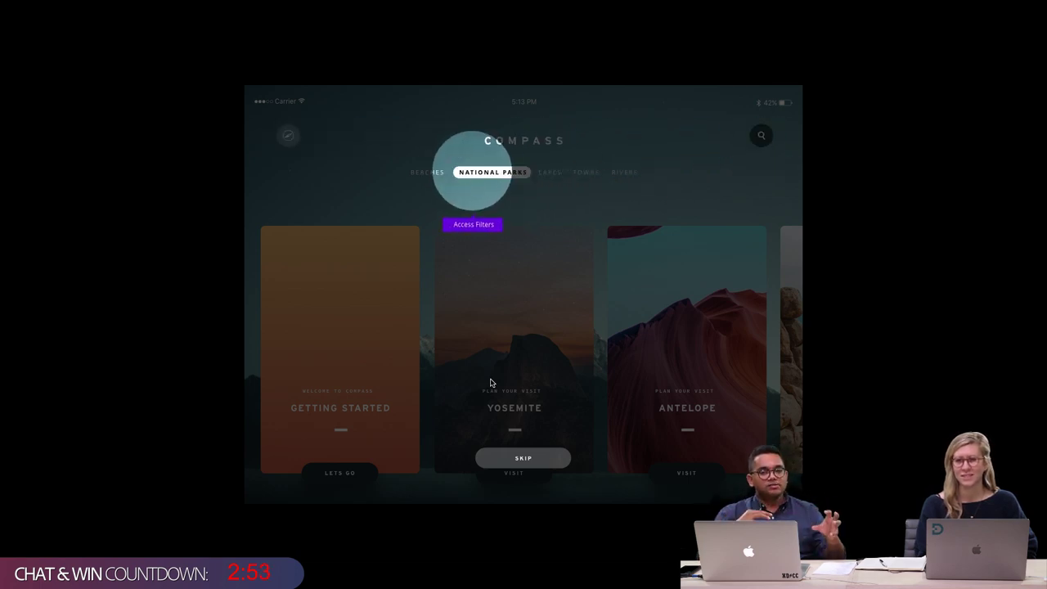
Step: Skip the prototype's onboarding tips, and open and close the compass icon's navigation menu overlay
click(513, 457)
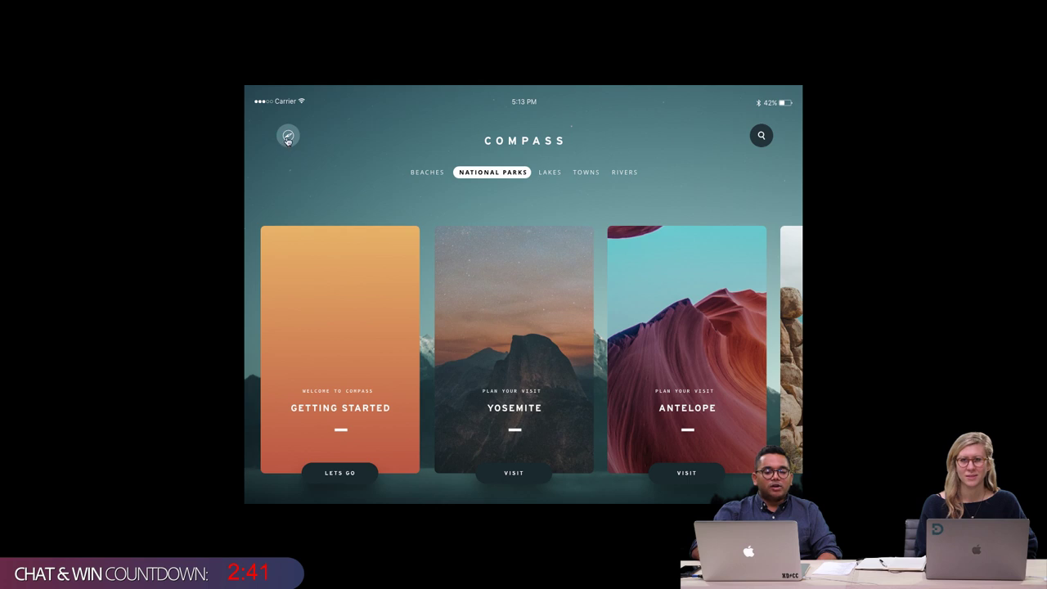
click(287, 138)
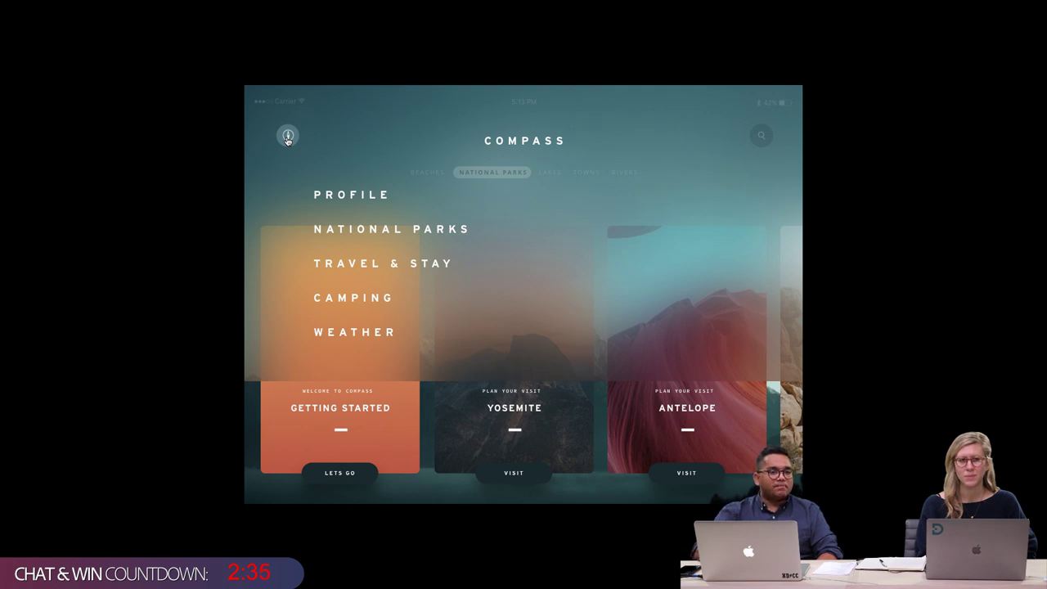
click(285, 137)
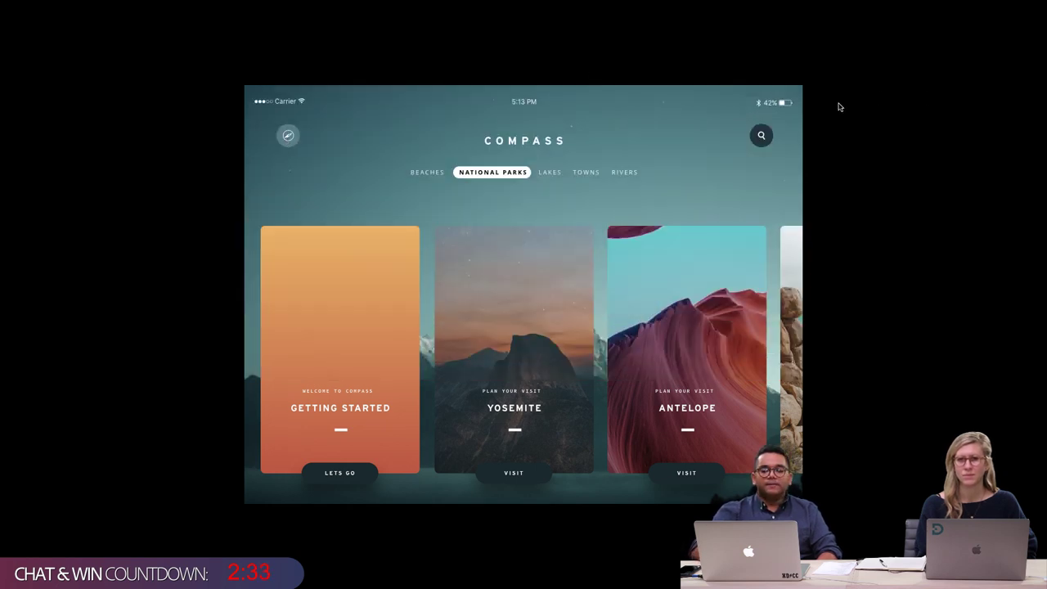
Step: Open and close the search keyboard overlay in the preview, and step through the Getting Started cards until back on the COMPASS home screen
click(761, 135)
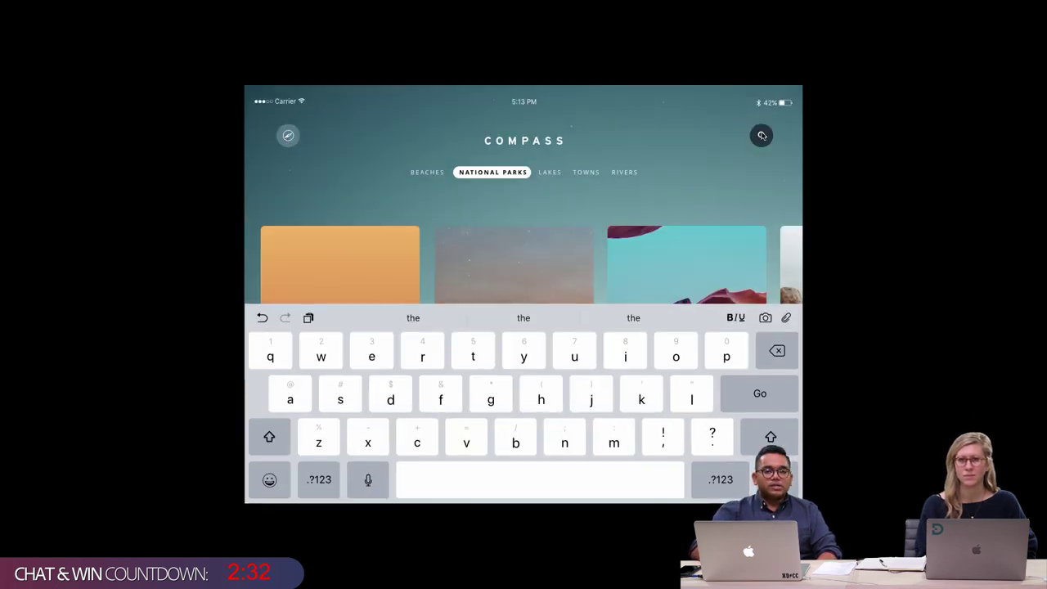
click(762, 136)
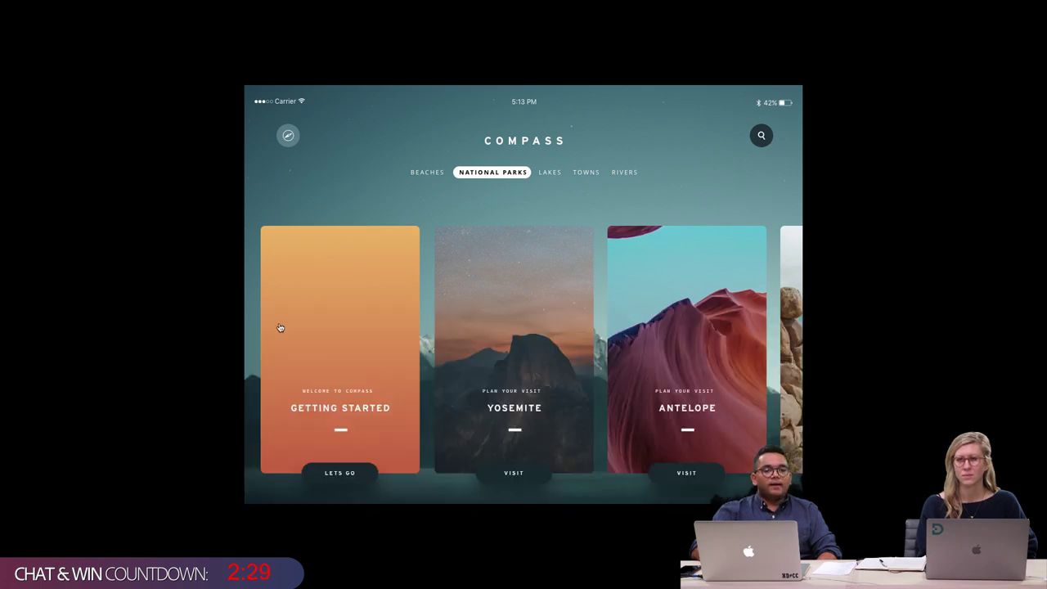
click(312, 325)
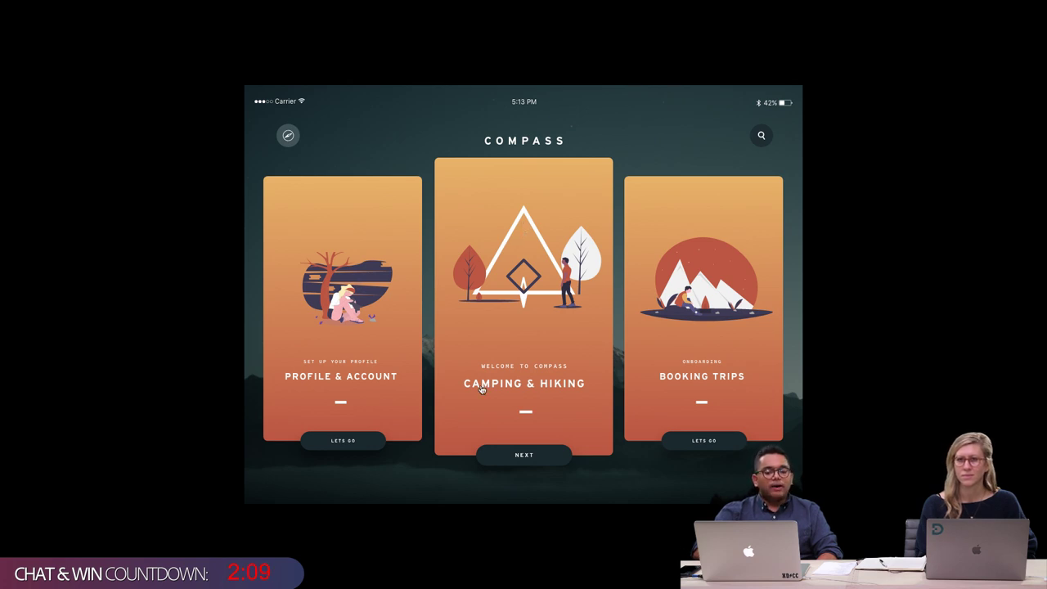
click(504, 459)
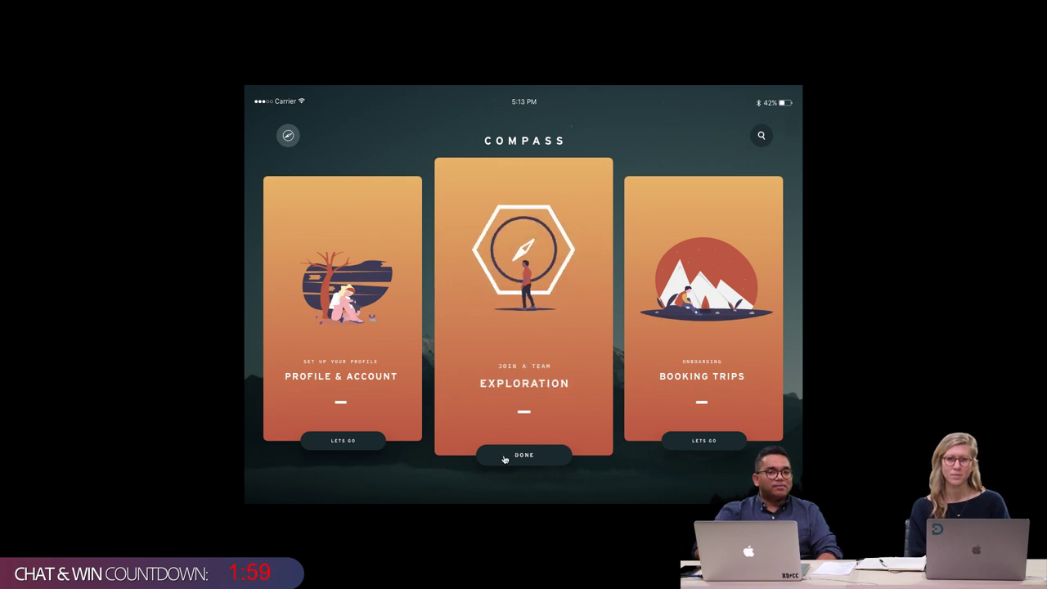
click(505, 459)
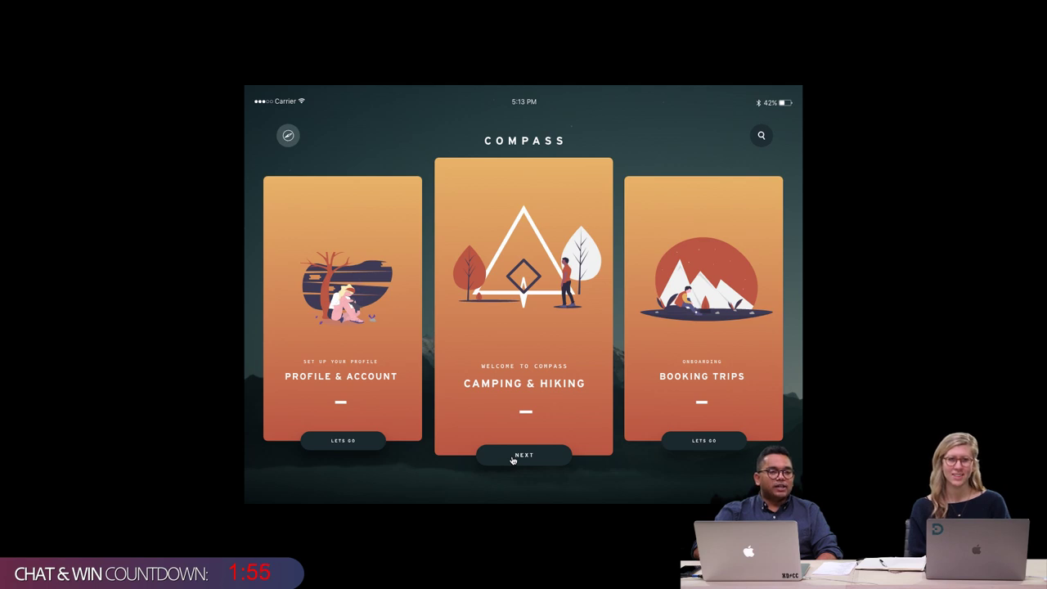
click(512, 458)
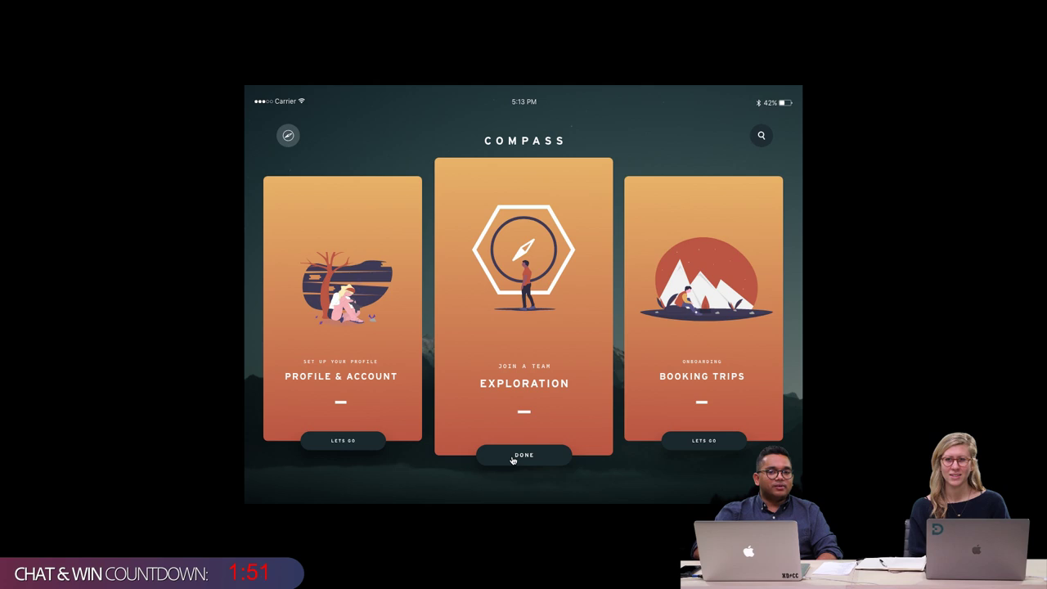
click(513, 457)
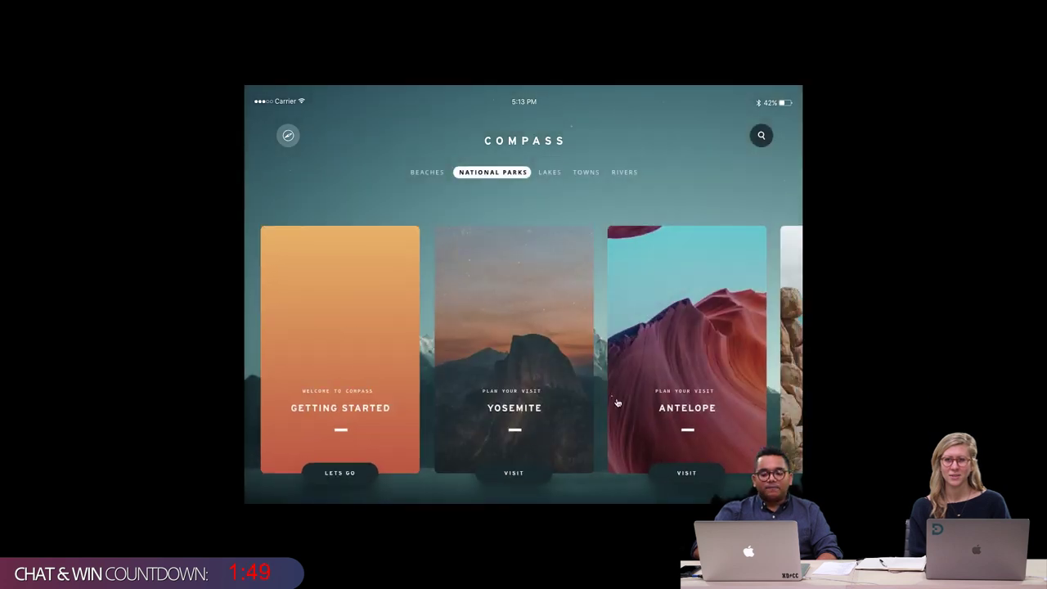
Step: Open the Yosemite page from its card and look through its route, category and weather sections, returning to the page's start
click(506, 339)
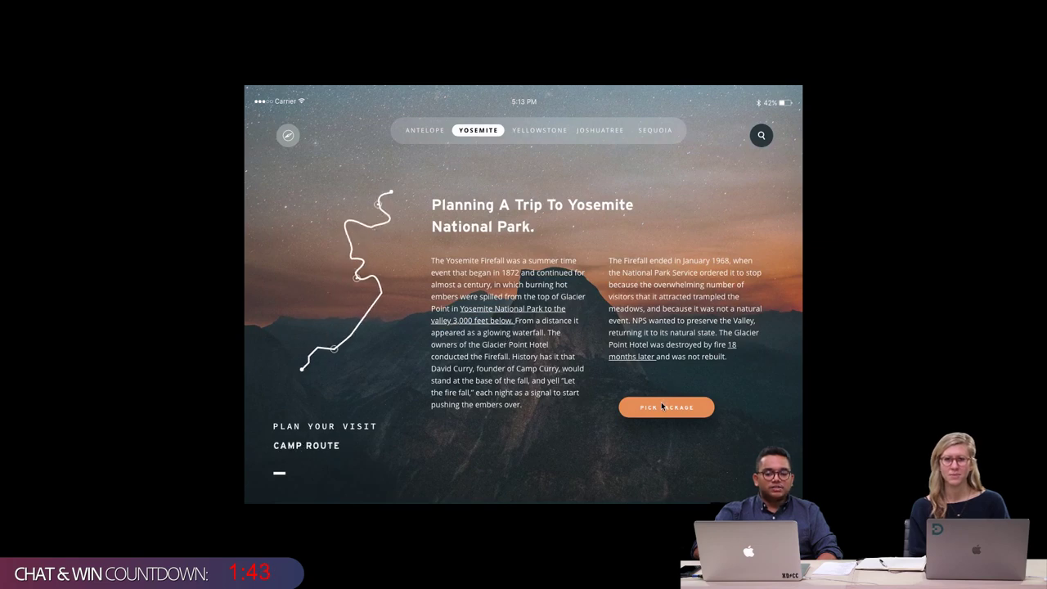
scroll(660, 404, down, 5)
scroll(660, 401, up, 3)
scroll(661, 401, down, 3)
scroll(661, 401, up, 3)
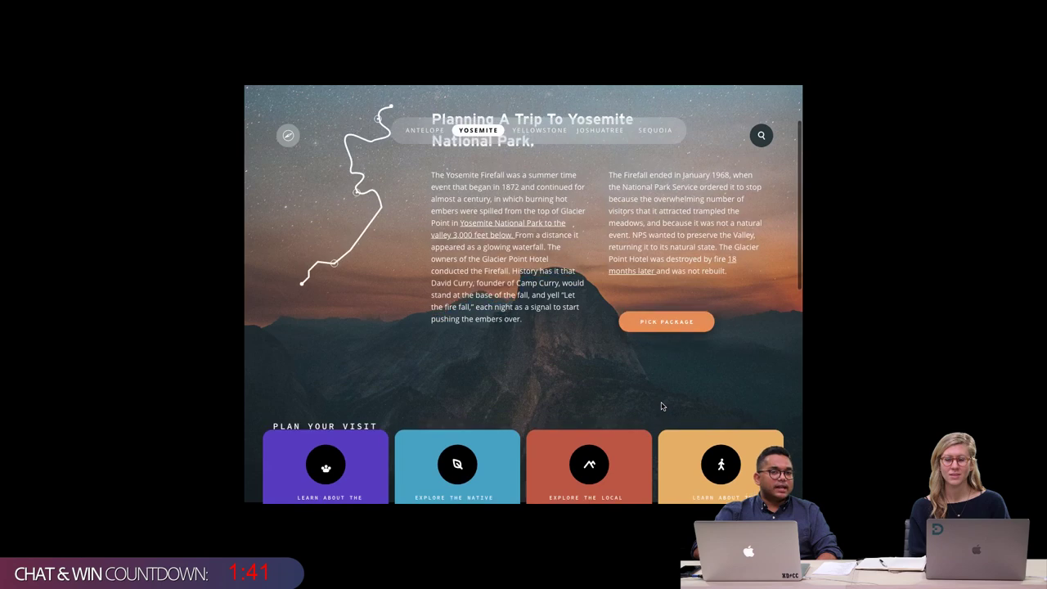
scroll(661, 401, down, 2)
scroll(660, 402, down, 4)
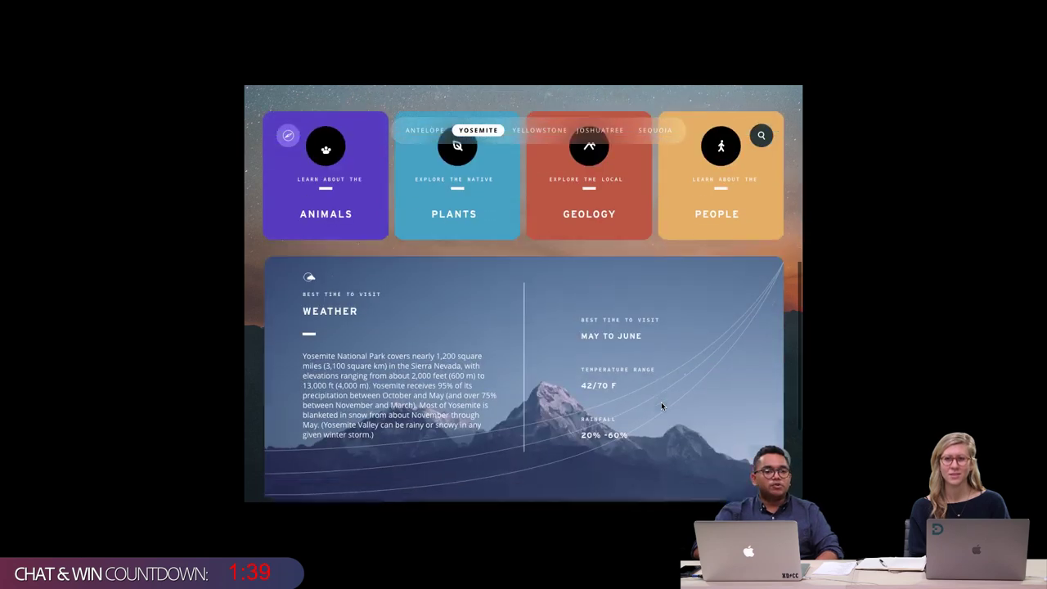
scroll(660, 401, up, 1)
scroll(660, 402, up, 5)
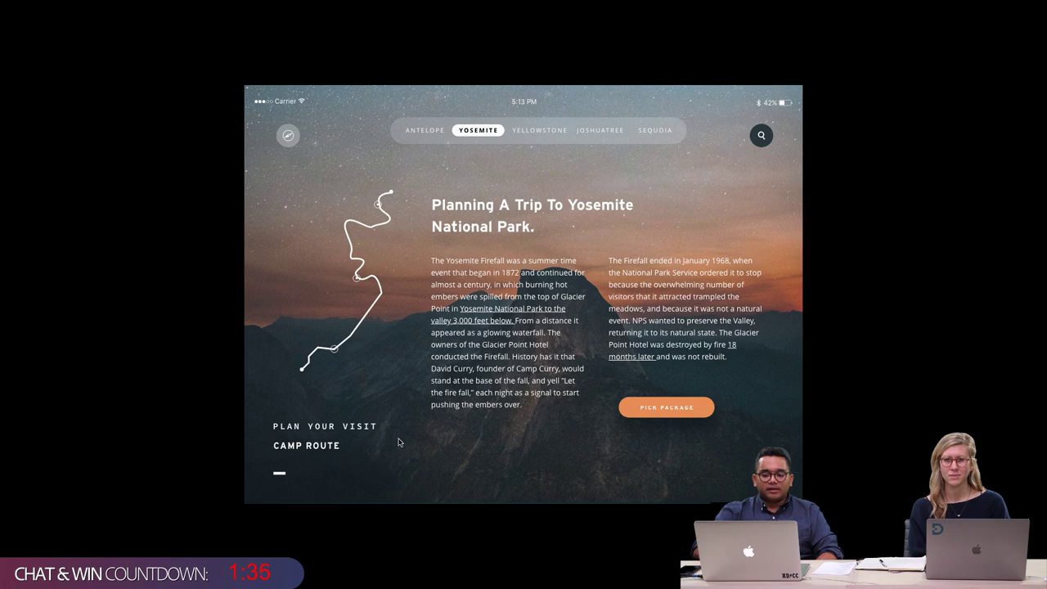
Step: Switch the Yosemite camp route to the valley route, and open and look over the package selection page
click(311, 453)
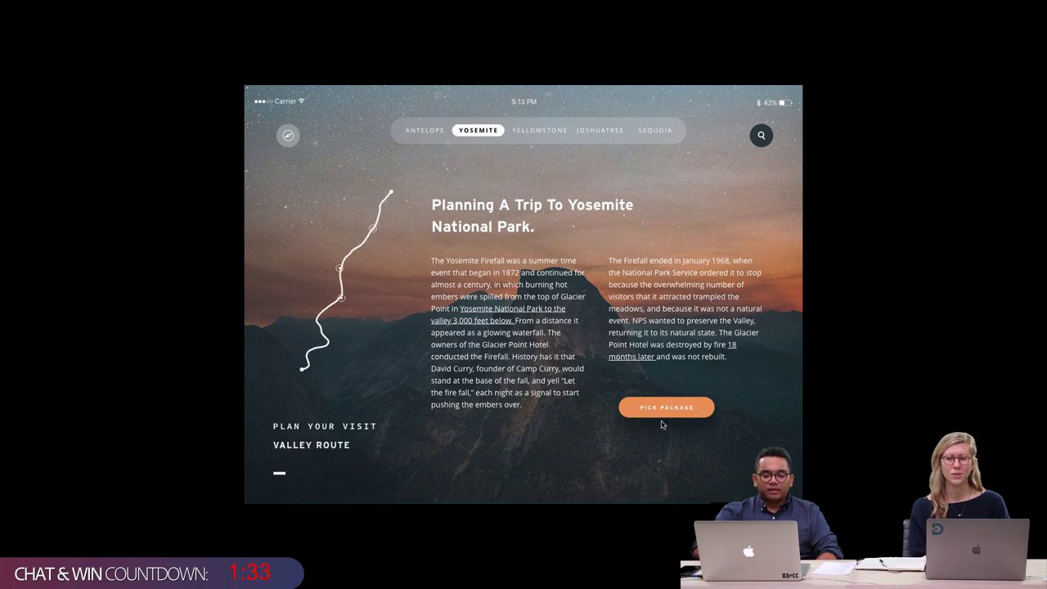
click(693, 416)
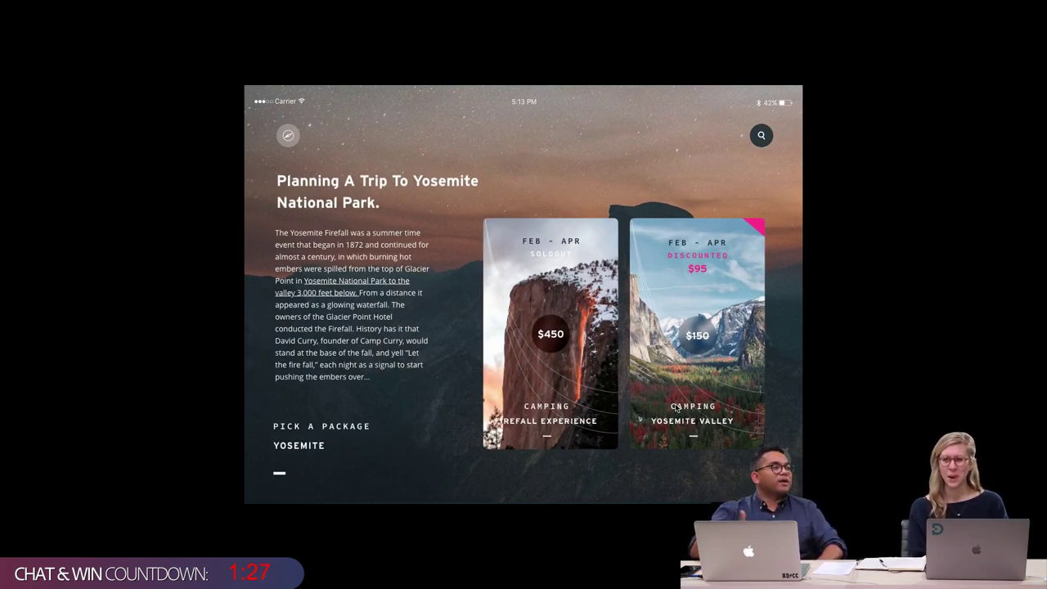
scroll(654, 319, down, 5)
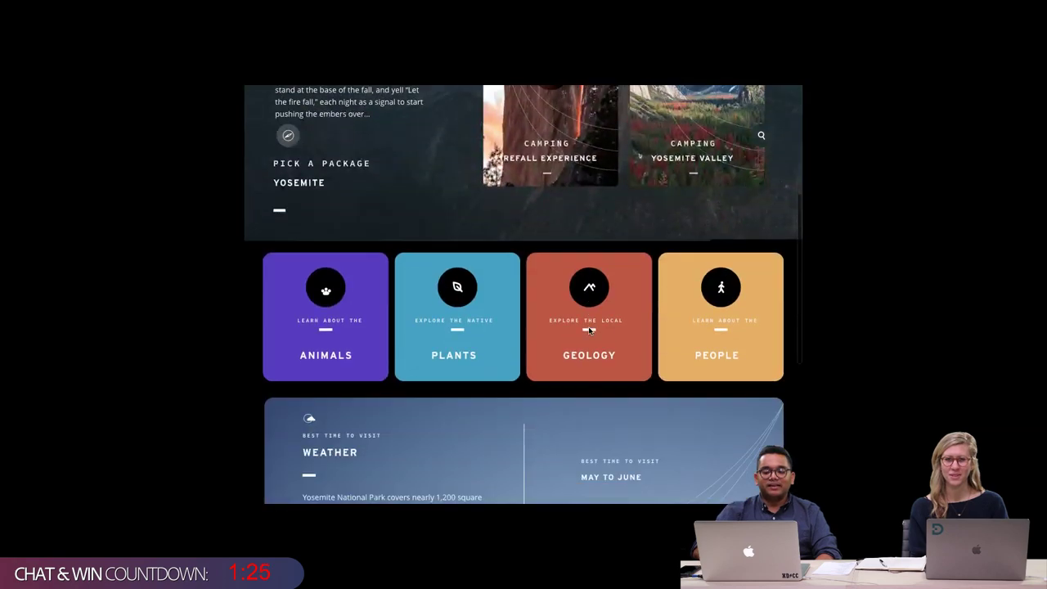
scroll(736, 303, up, 5)
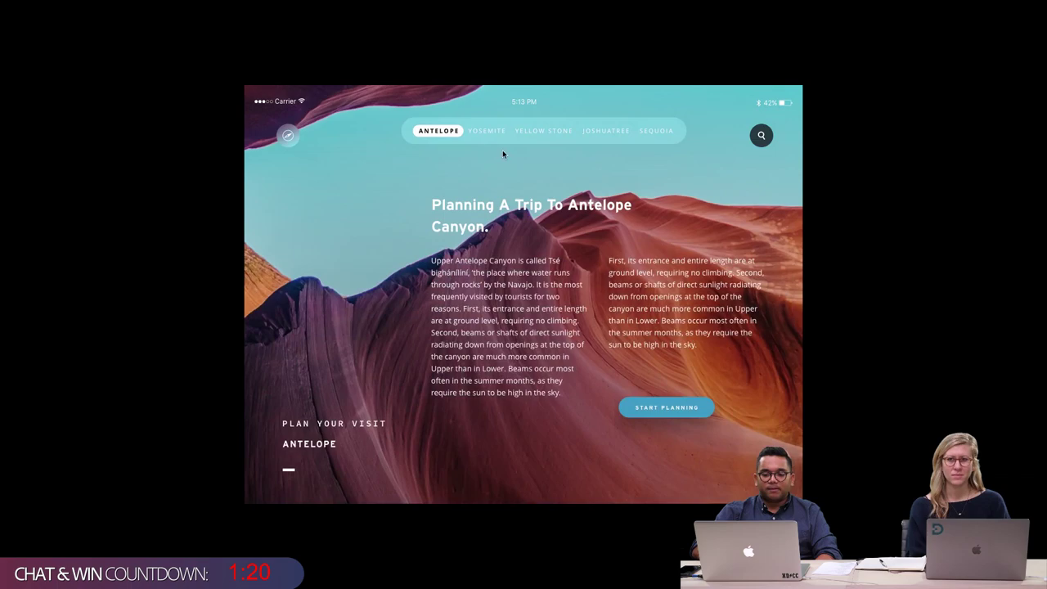
Step: Test the park navigation bar by visiting Yosemite, Yellowstone, Joshua Tree and Sequoia, and return to Yosemite
click(490, 131)
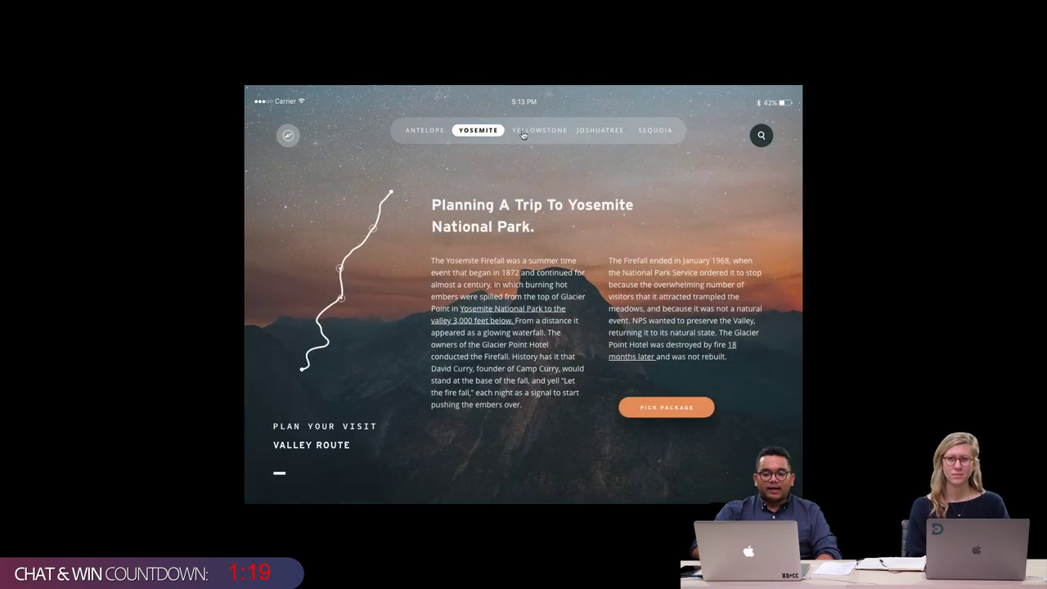
click(535, 133)
click(589, 134)
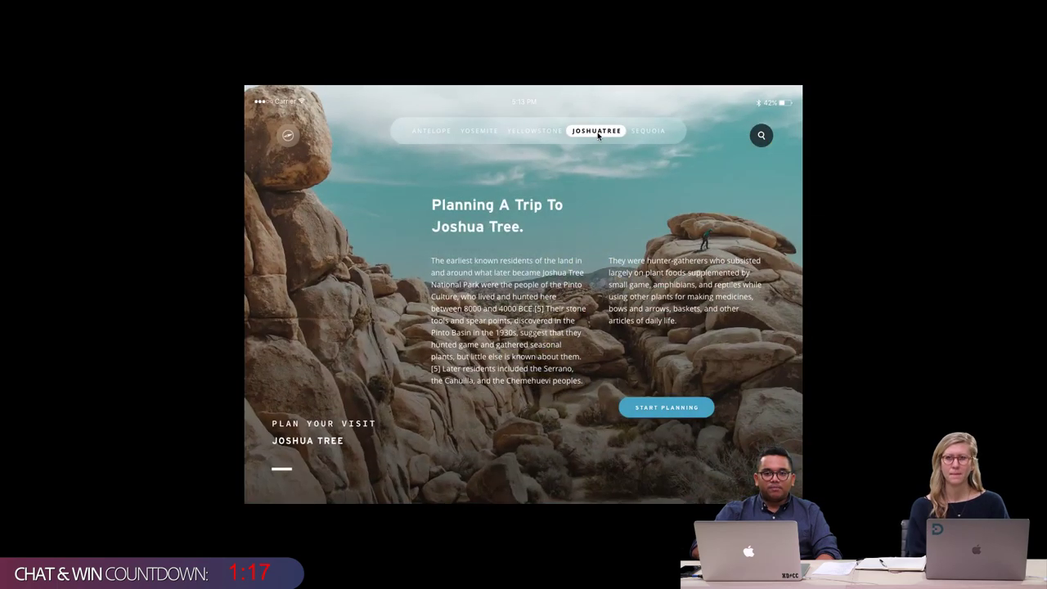
click(653, 135)
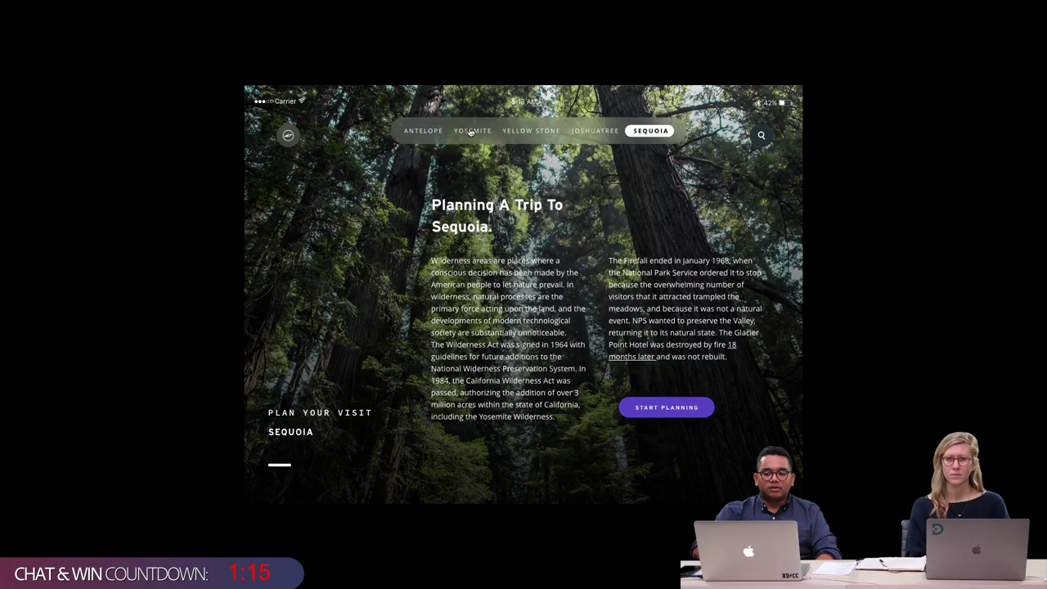
click(472, 131)
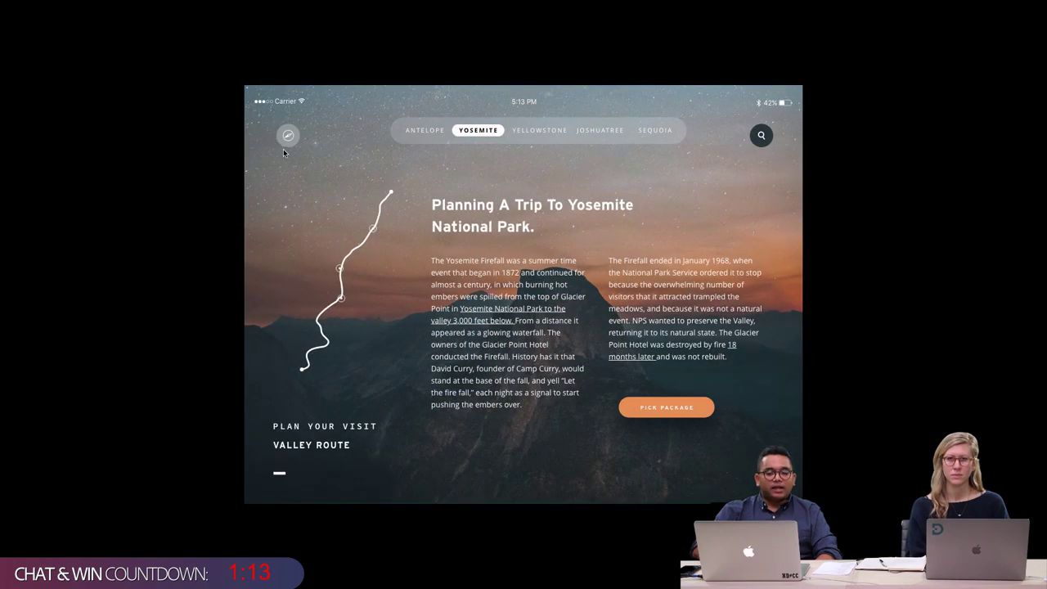
Step: Open and close the compass navigation menu overlay on the Yosemite page and again on the Yellowstone page
click(286, 143)
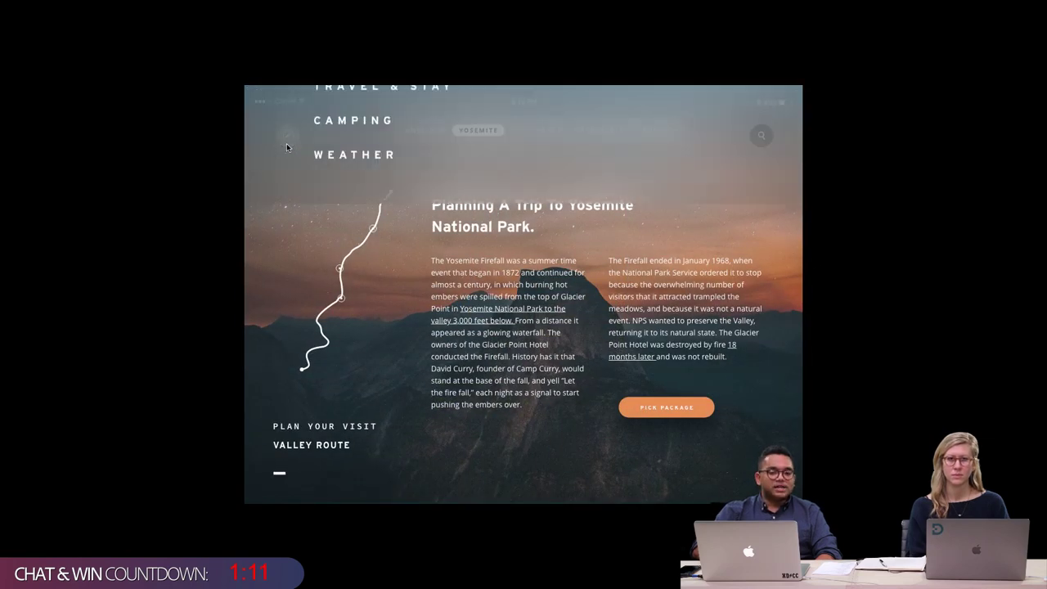
click(286, 143)
click(543, 135)
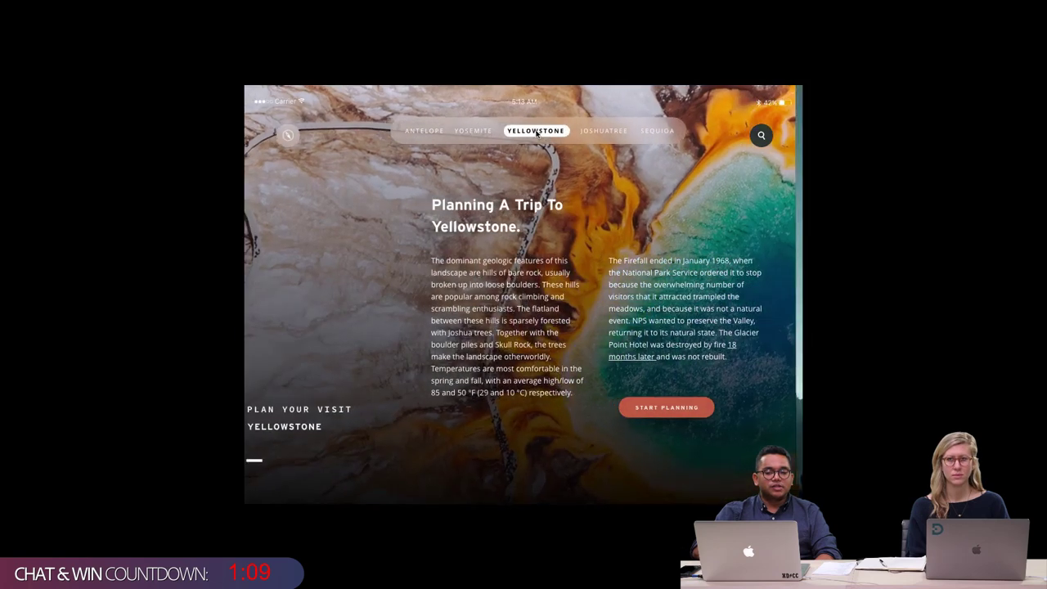
click(283, 138)
click(284, 137)
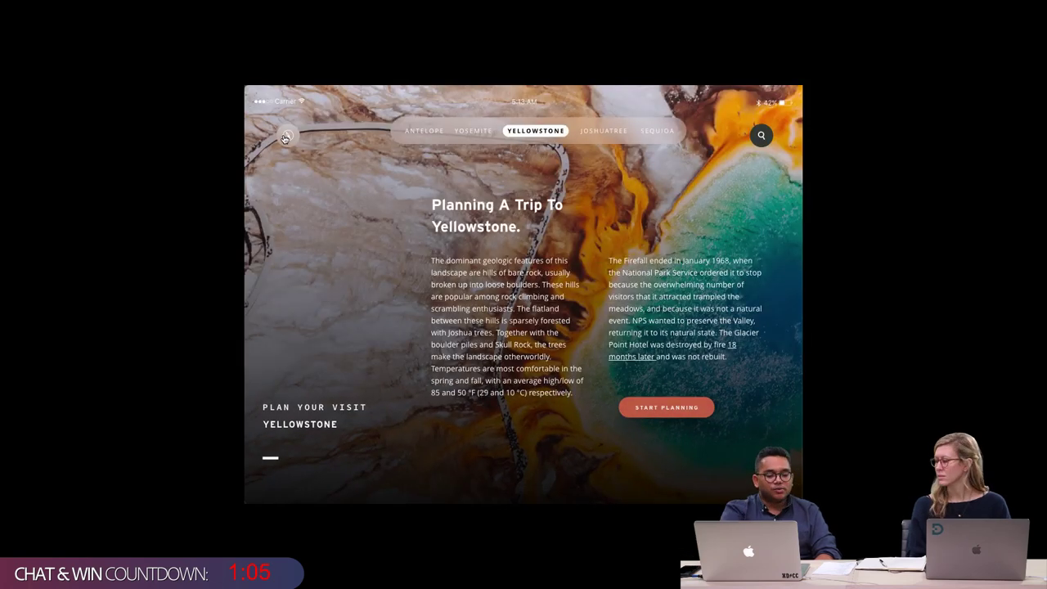
Step: Leave the full-screen preview, close its window, and select all iPad artboards together to display their prototype connections
key(Escape)
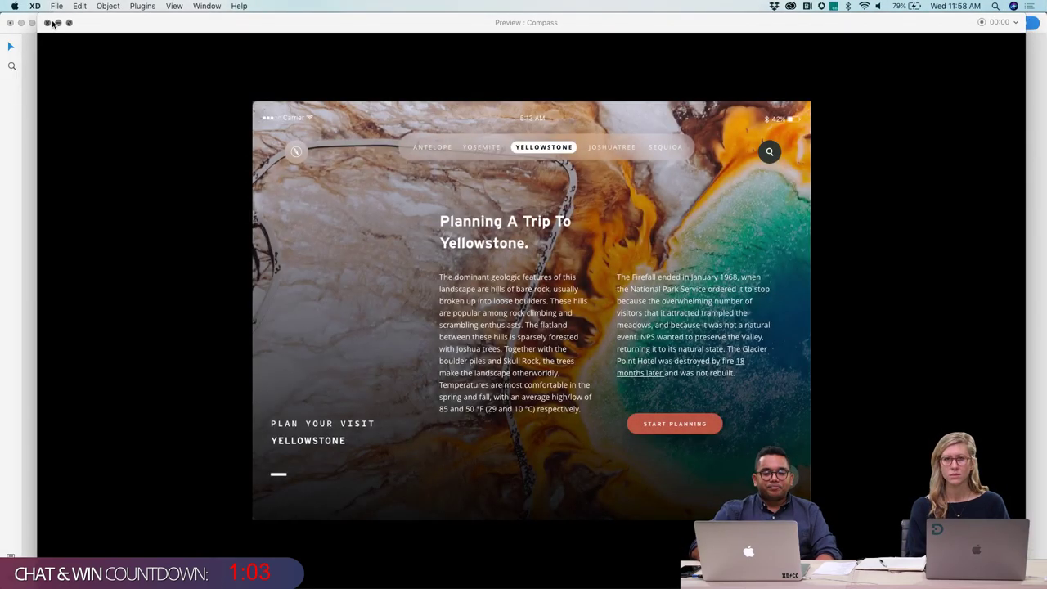
click(47, 23)
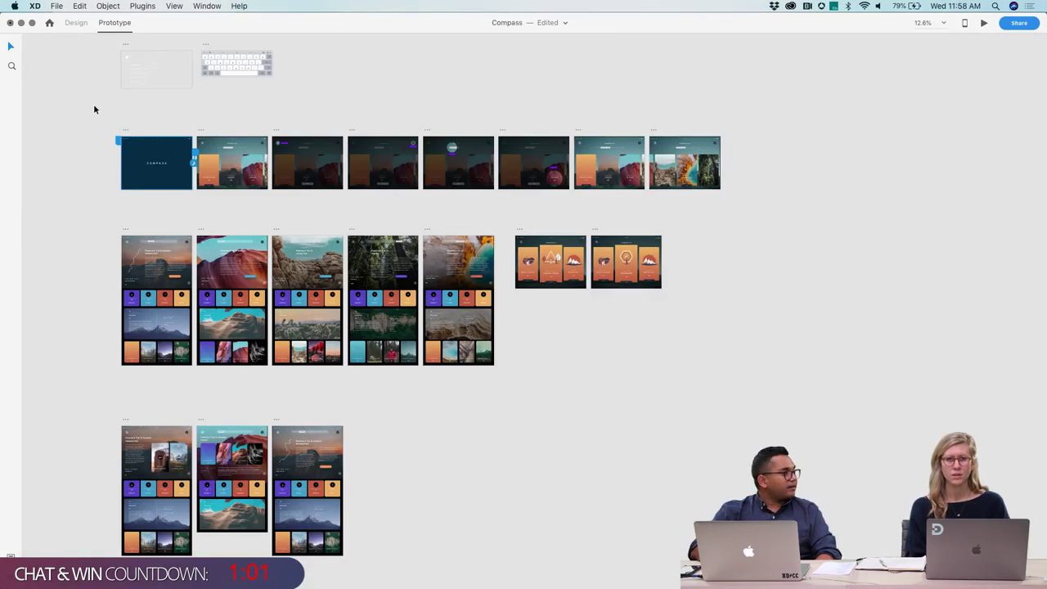
drag(90, 47, 606, 514)
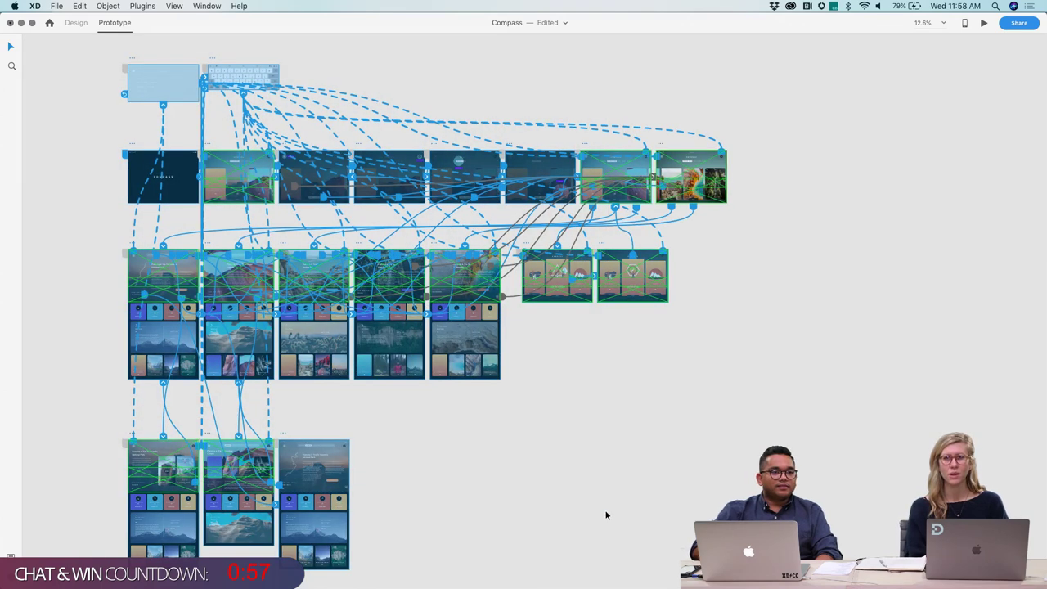
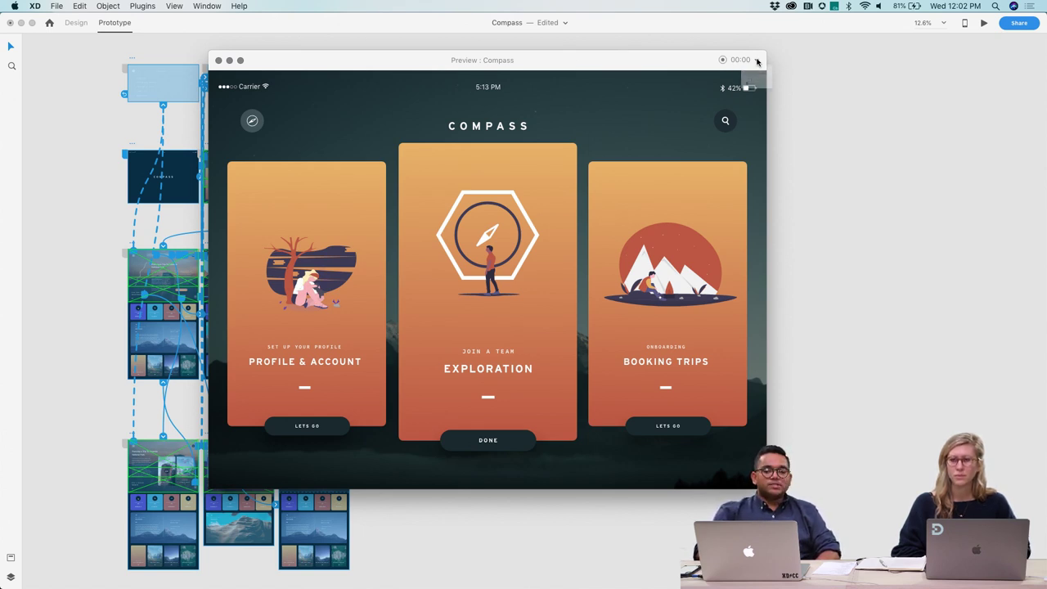
Step: Show the recording options of the preview window, and close the preview
click(757, 61)
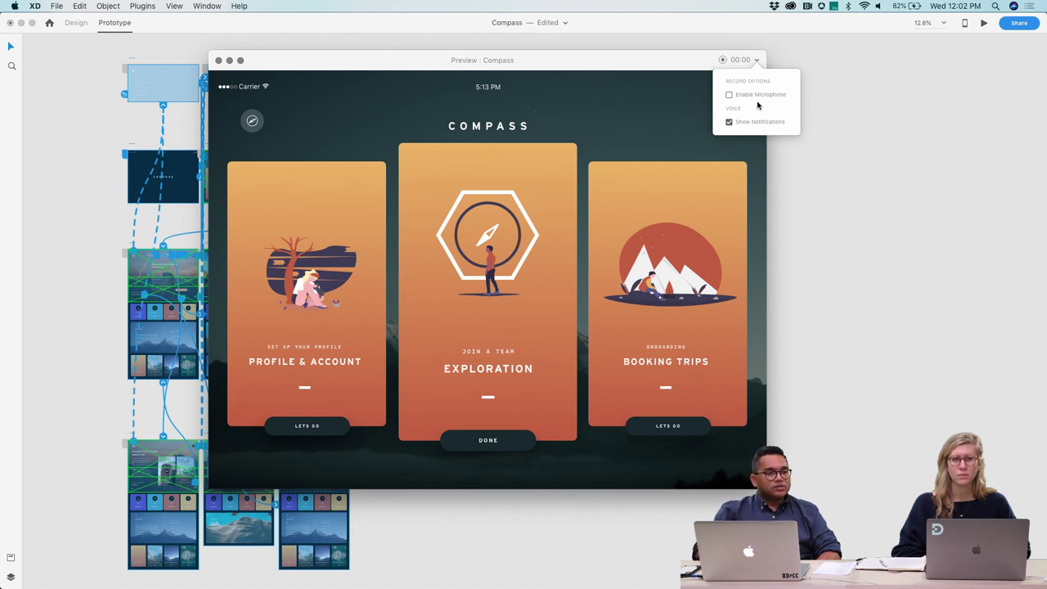
click(219, 61)
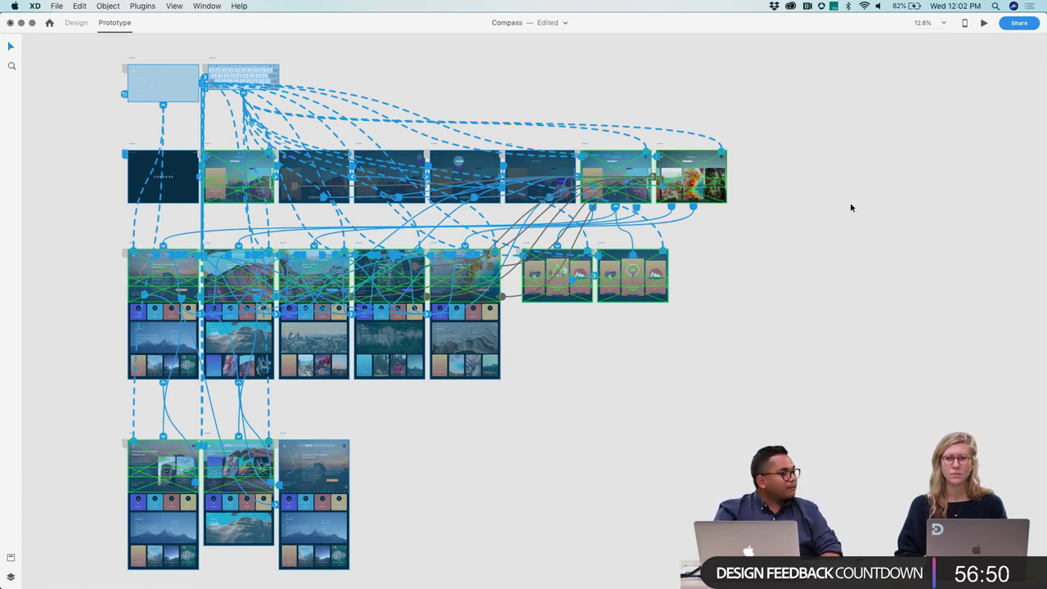
Step: Open the Share for Review settings and keep the link access at "Anyone with the link can view"
click(1021, 26)
click(1022, 26)
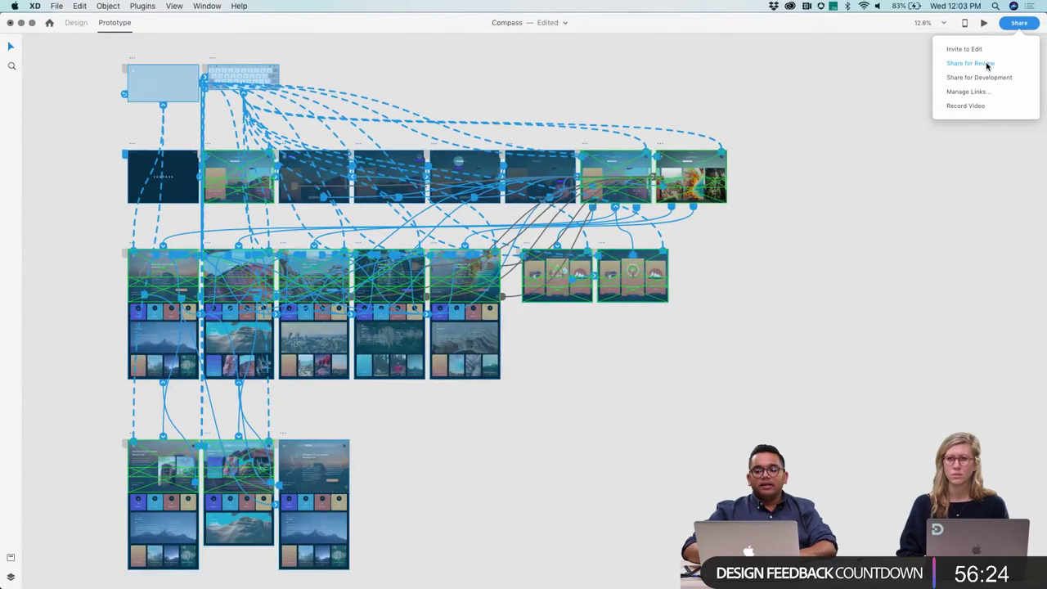
click(970, 63)
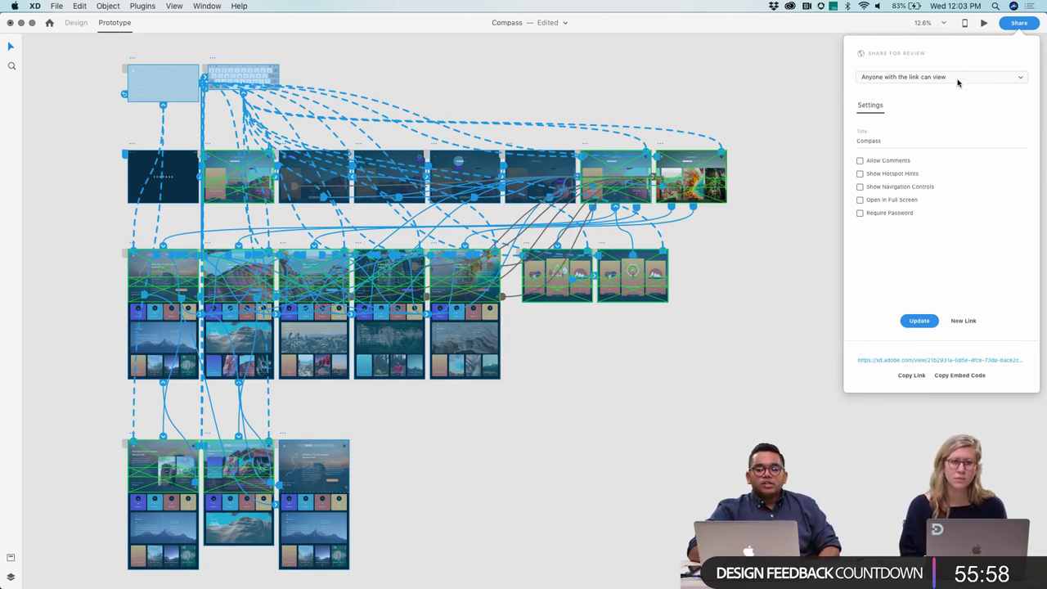
click(957, 80)
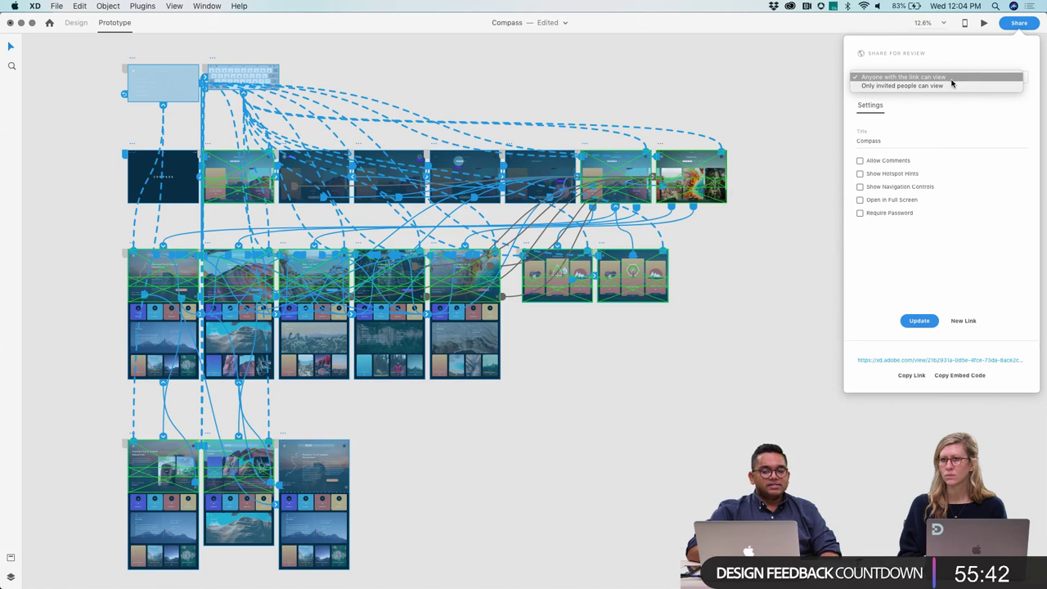
click(951, 77)
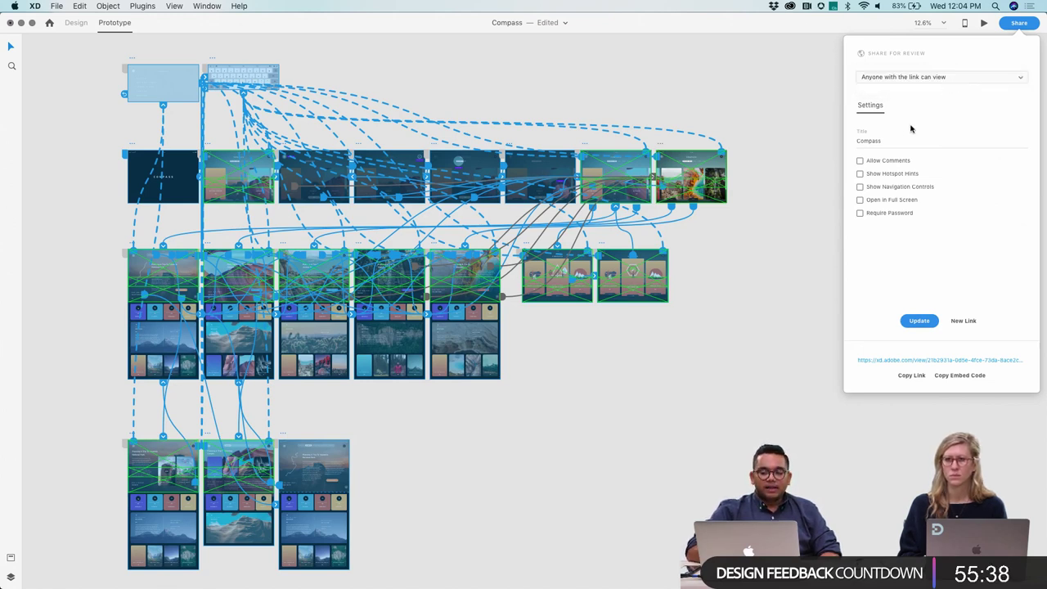
Step: Select the review link's title text, and enable Allow Comments and Show Hotspot Hints
double_click(888, 141)
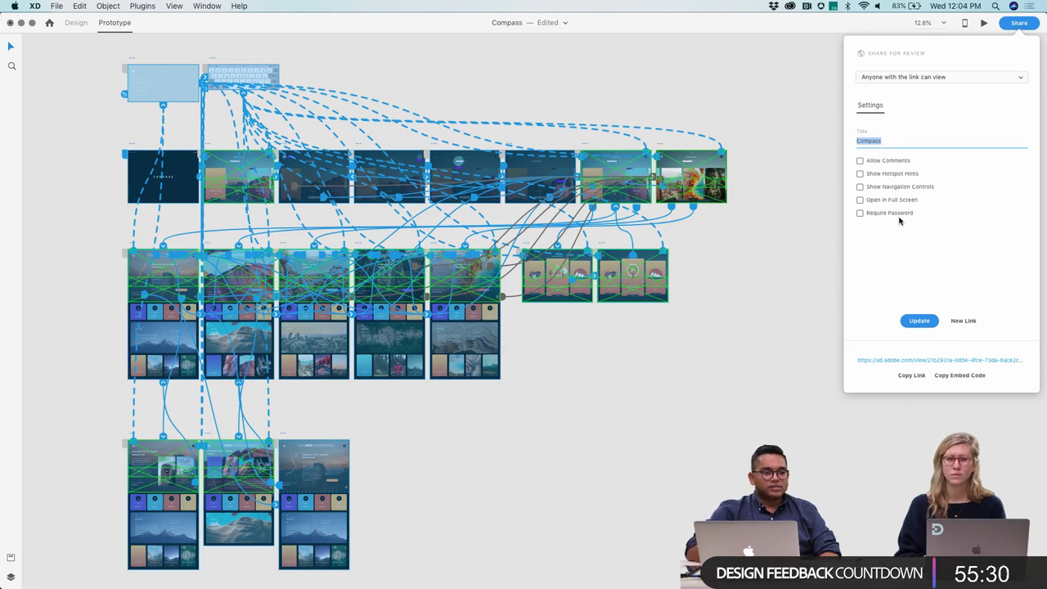
click(889, 163)
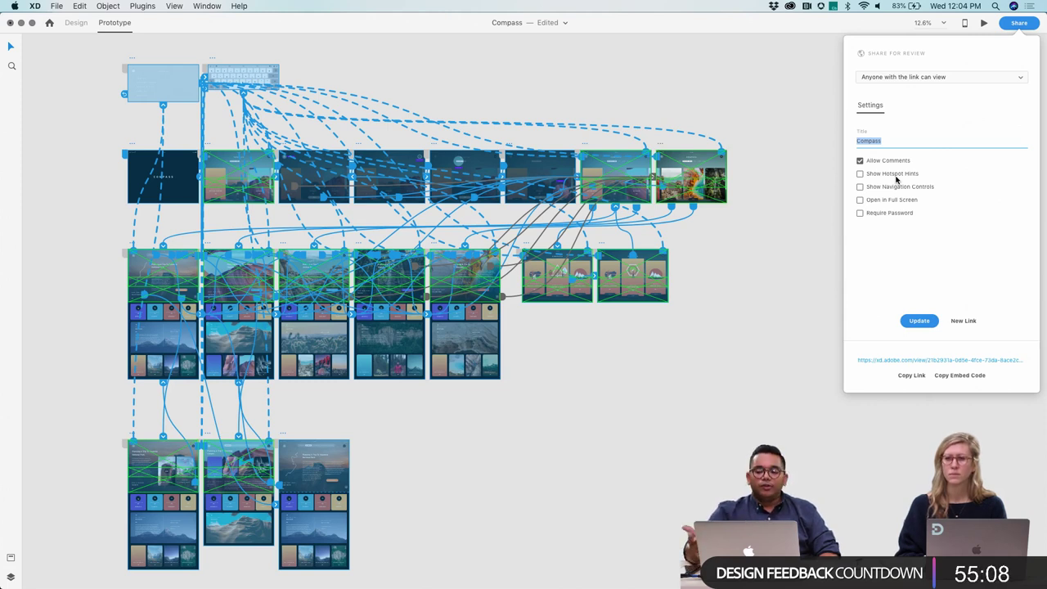
click(895, 177)
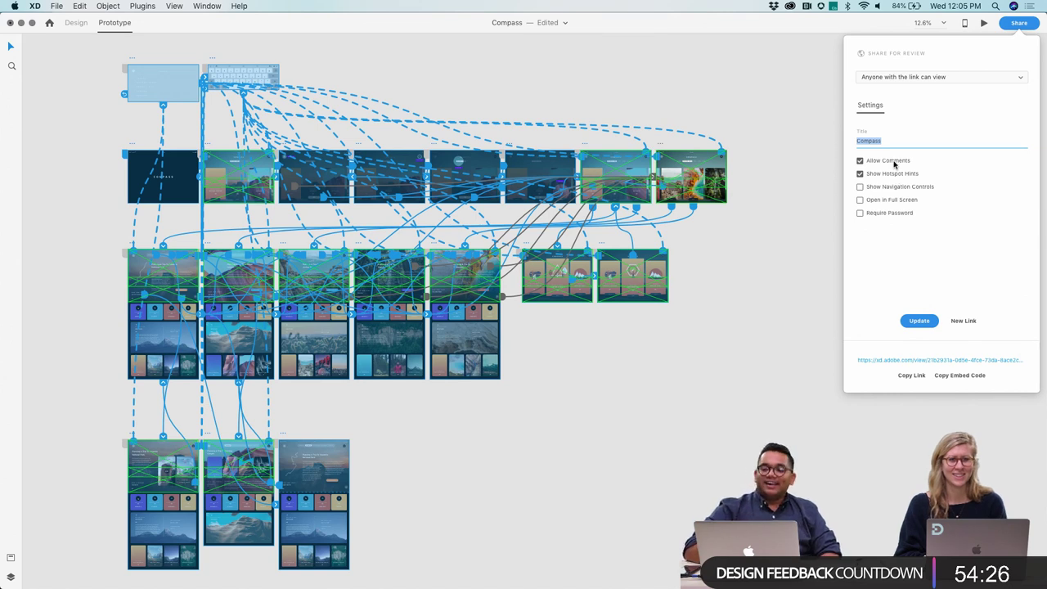
Step: Enable the Require Password option for the review link to show its password field, and disable it again
click(890, 215)
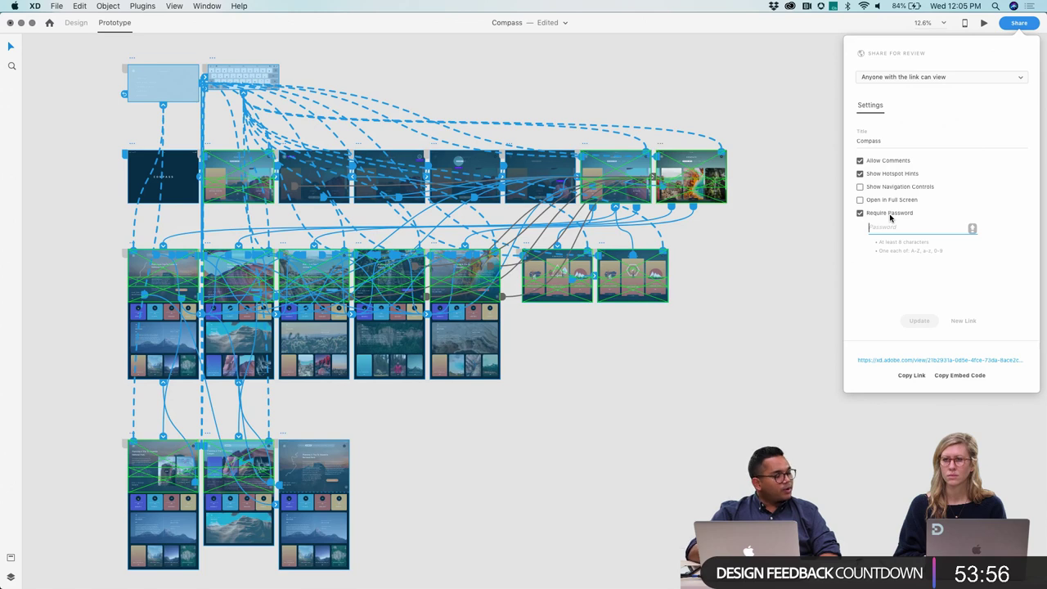
click(889, 215)
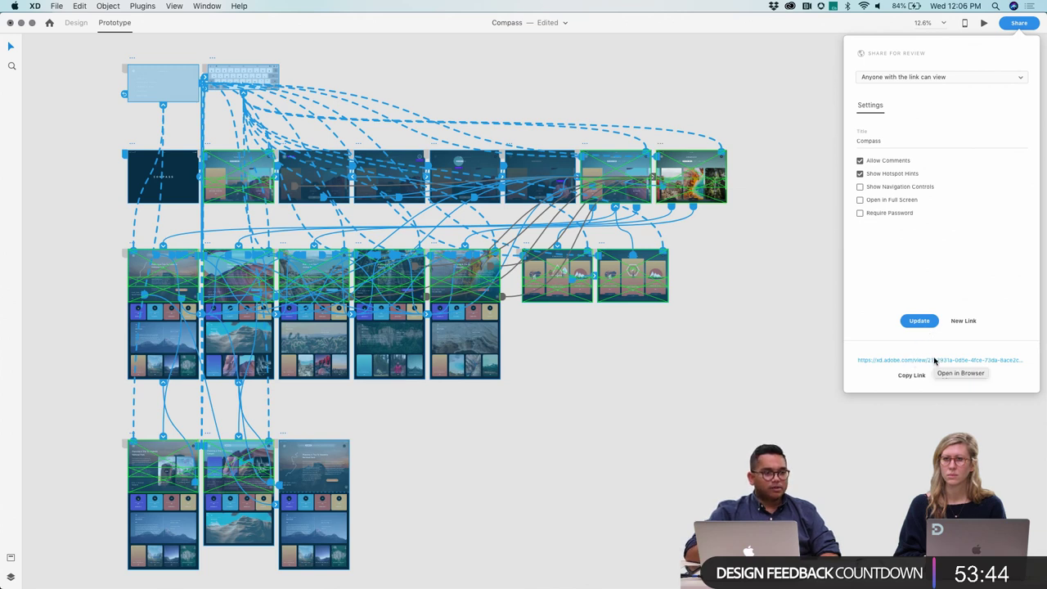
Step: Copy the review link and open the shared Compass prototype in the browser
click(913, 376)
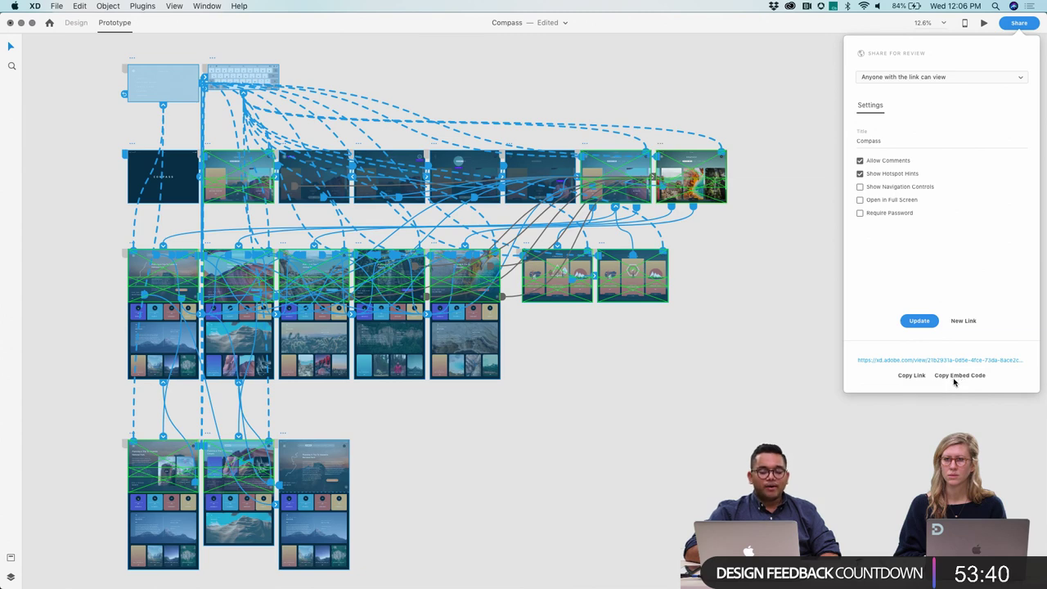
click(923, 358)
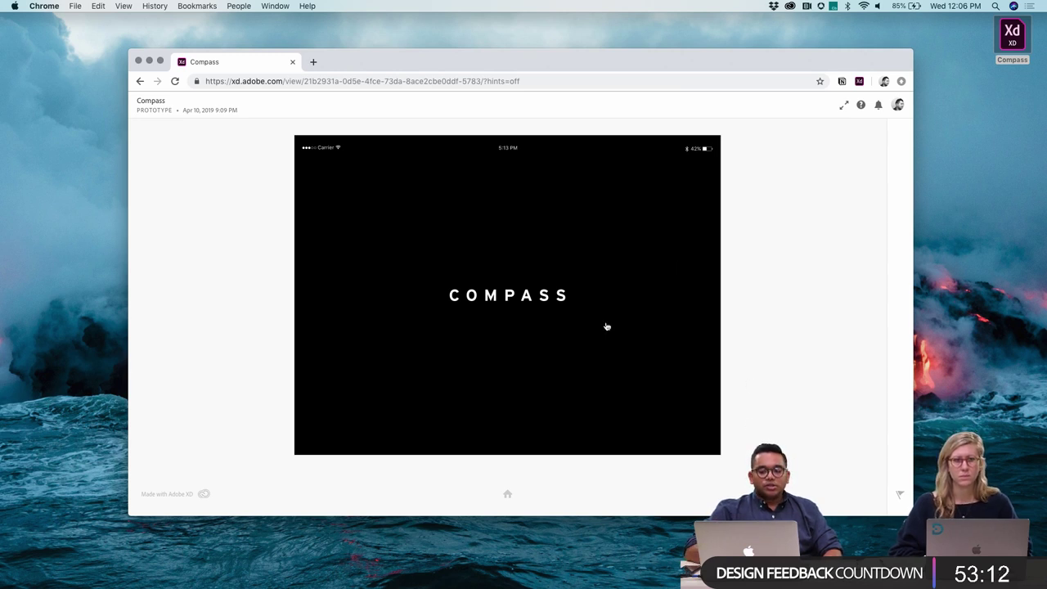
Step: Start the shared prototype, go to the Yosemite page, and test opening and closing its navigation menu
click(546, 308)
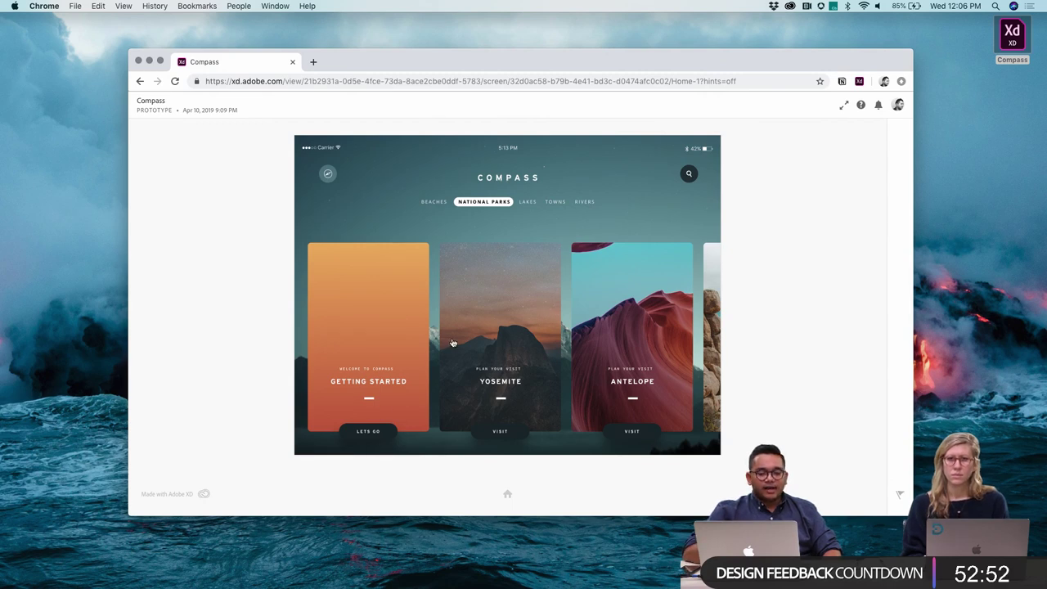
click(498, 294)
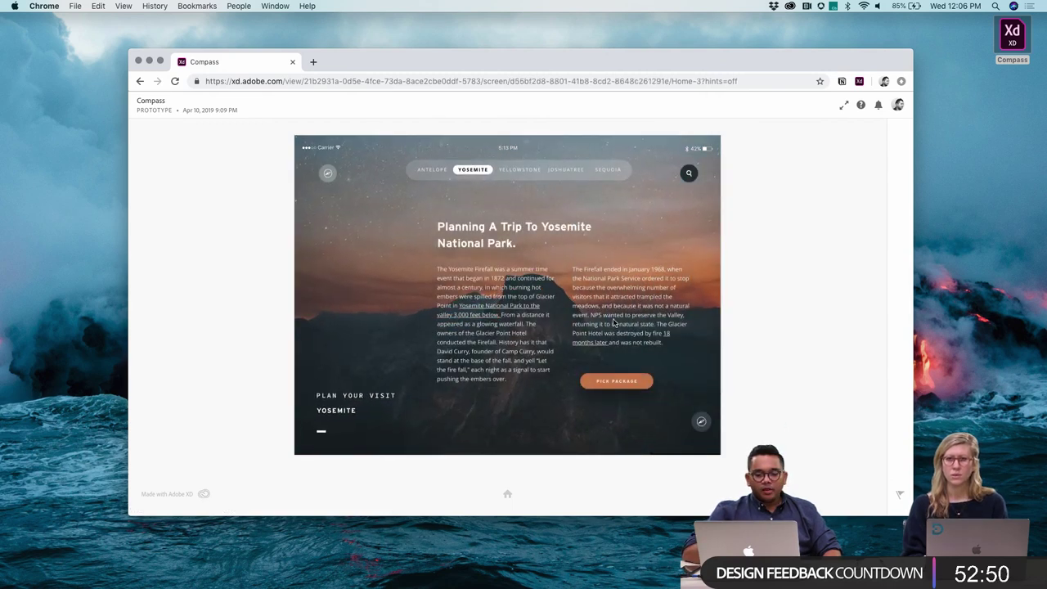
click(327, 174)
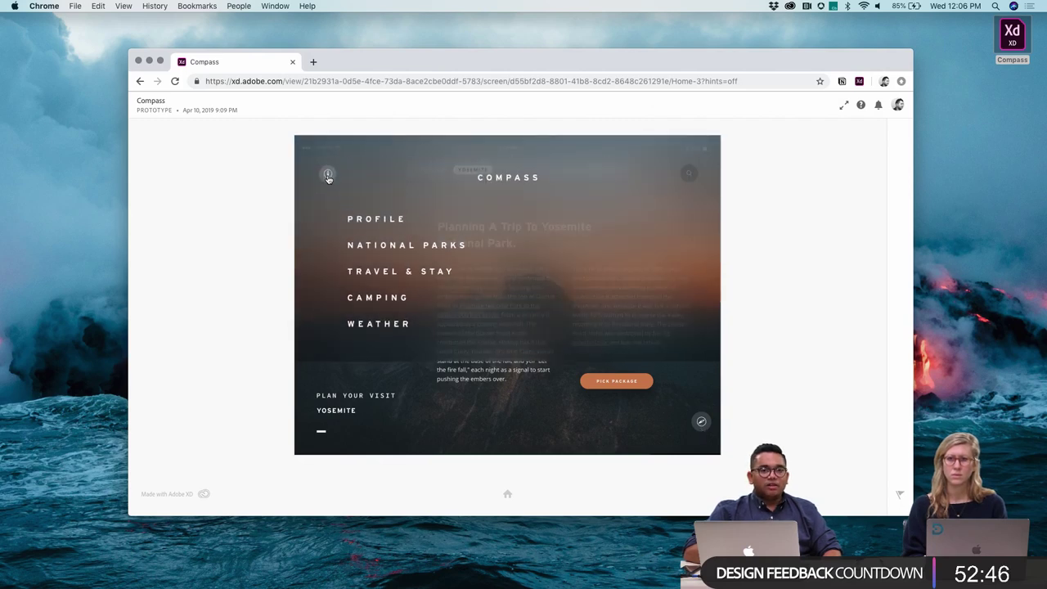
click(327, 175)
click(327, 175)
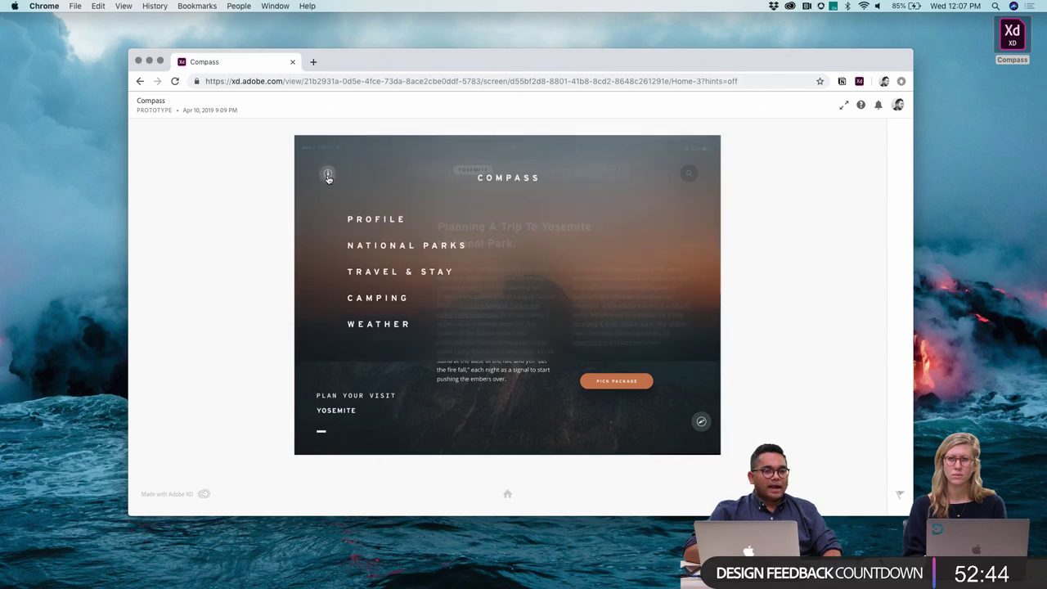
click(327, 175)
Step: Try scrolling the Yosemite page and toggle its navigation menu again
scroll(426, 313, down, 5)
scroll(425, 314, up, 5)
scroll(425, 313, down, 5)
scroll(425, 313, up, 4)
scroll(425, 313, up, 1)
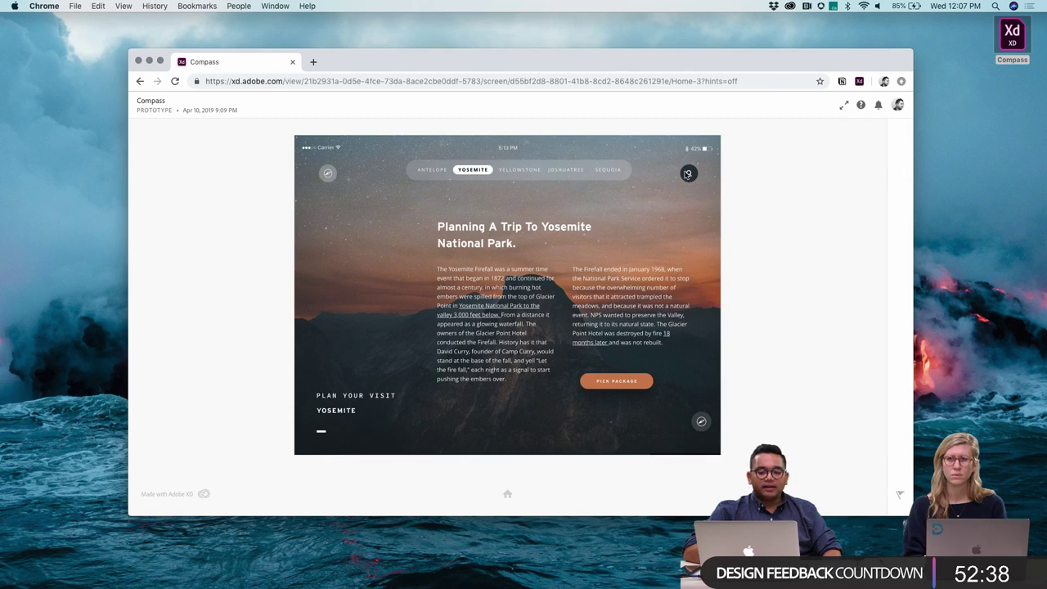
click(328, 174)
click(328, 174)
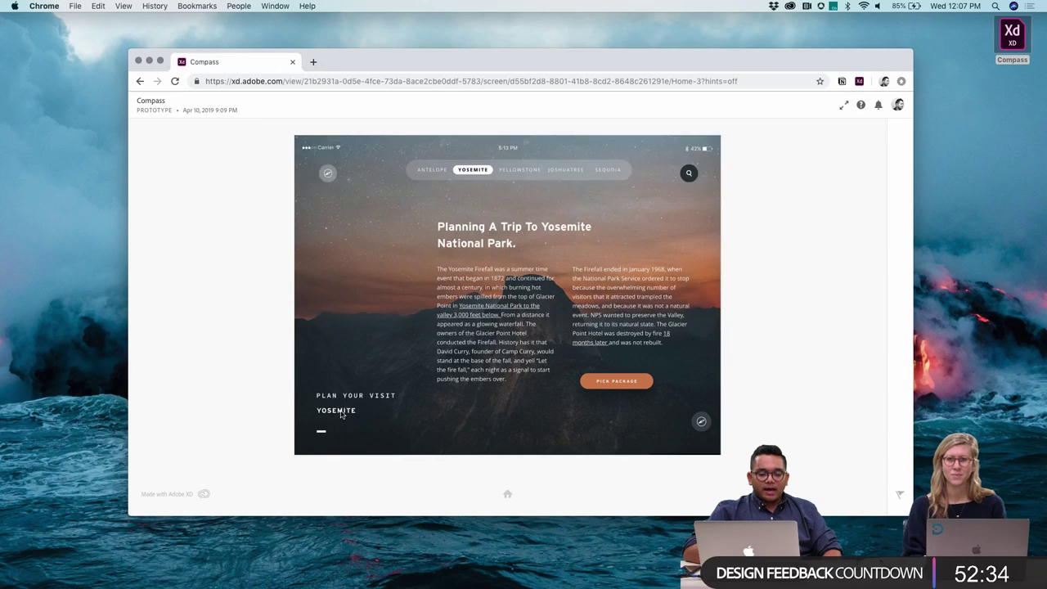
Step: Visit the Yosemite package selection page and return to the trip planning page
click(615, 380)
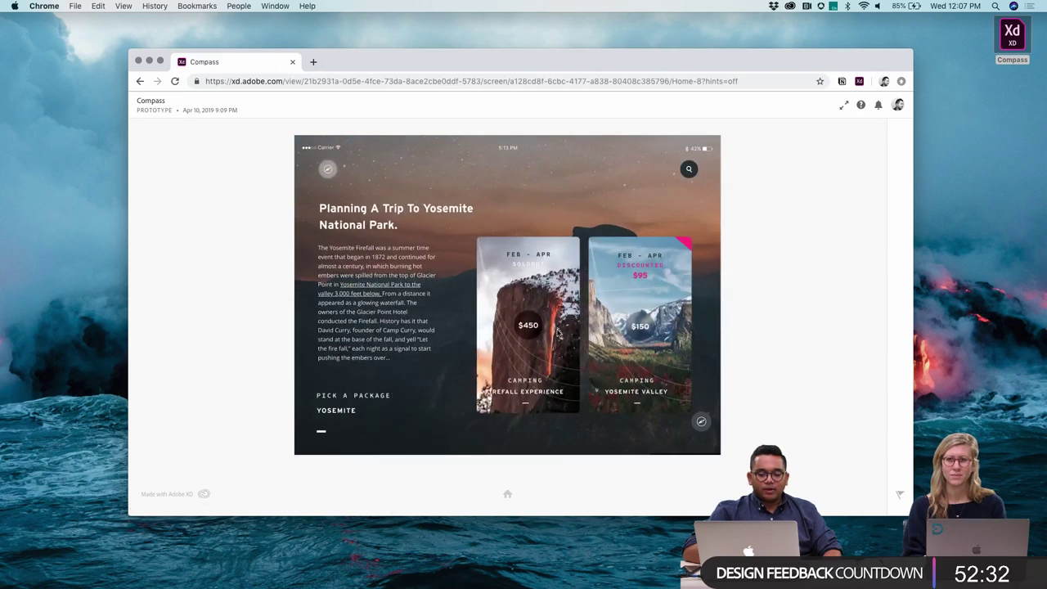
click(329, 172)
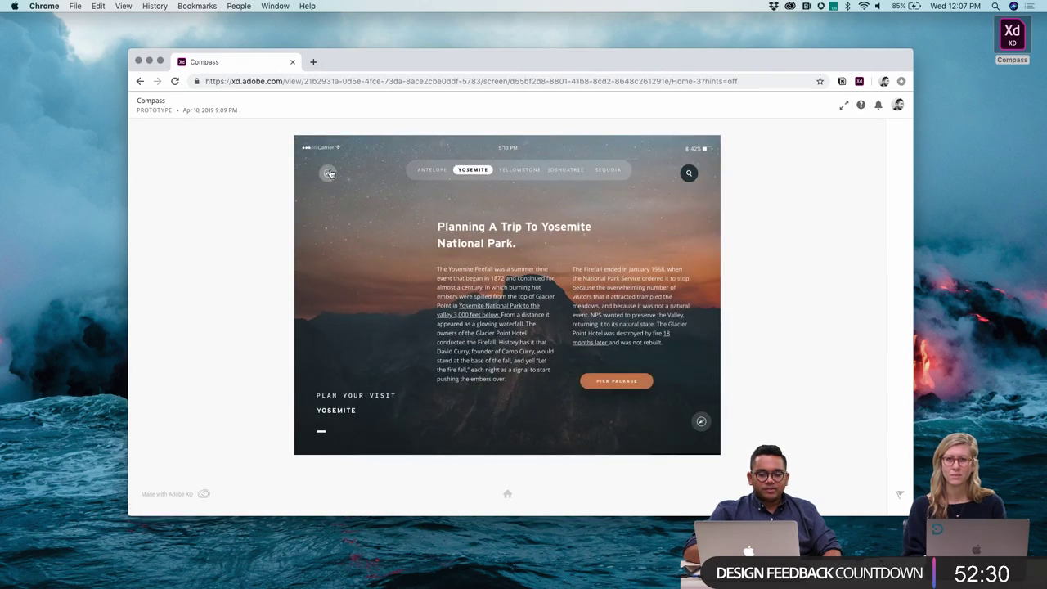
click(329, 172)
click(328, 171)
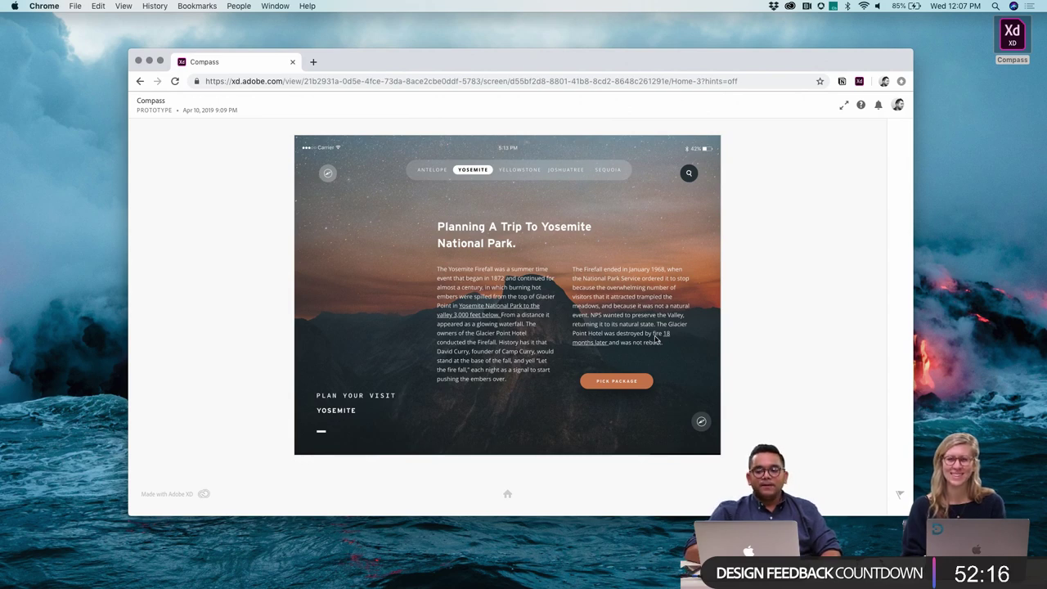
Step: Switch back to Adobe XD, update the shared prototype, and reopen it in the browser, closing the outdated tab and the voice command hint
key(ctrl+Left)
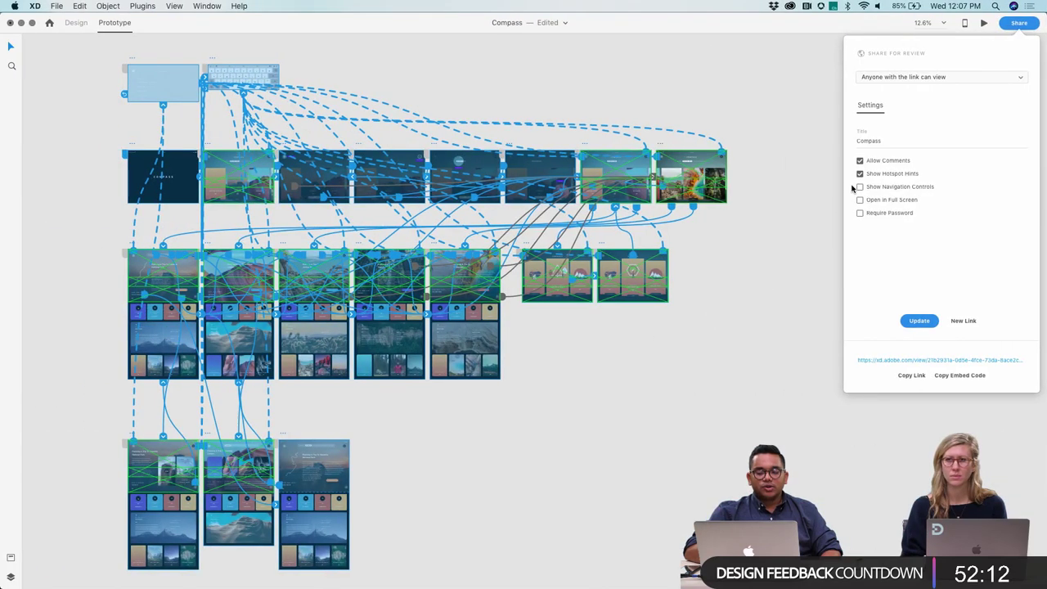
click(914, 322)
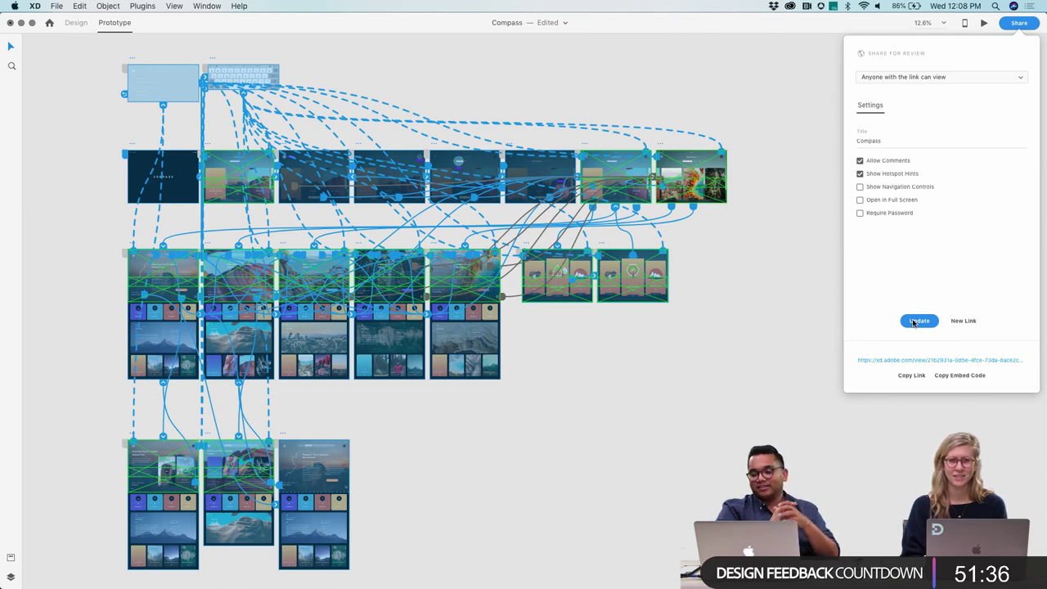
click(916, 361)
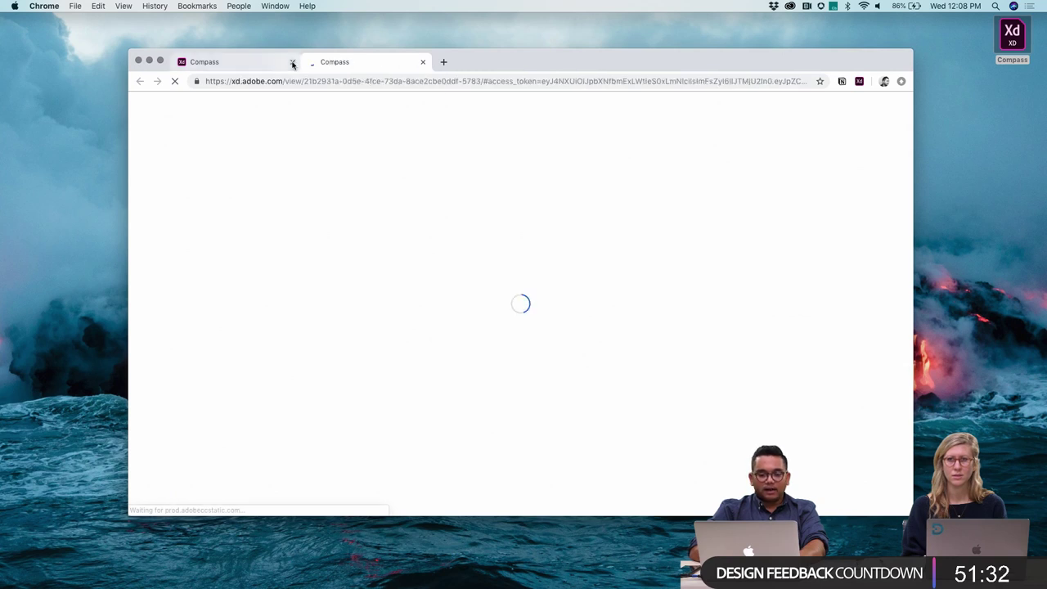
click(292, 63)
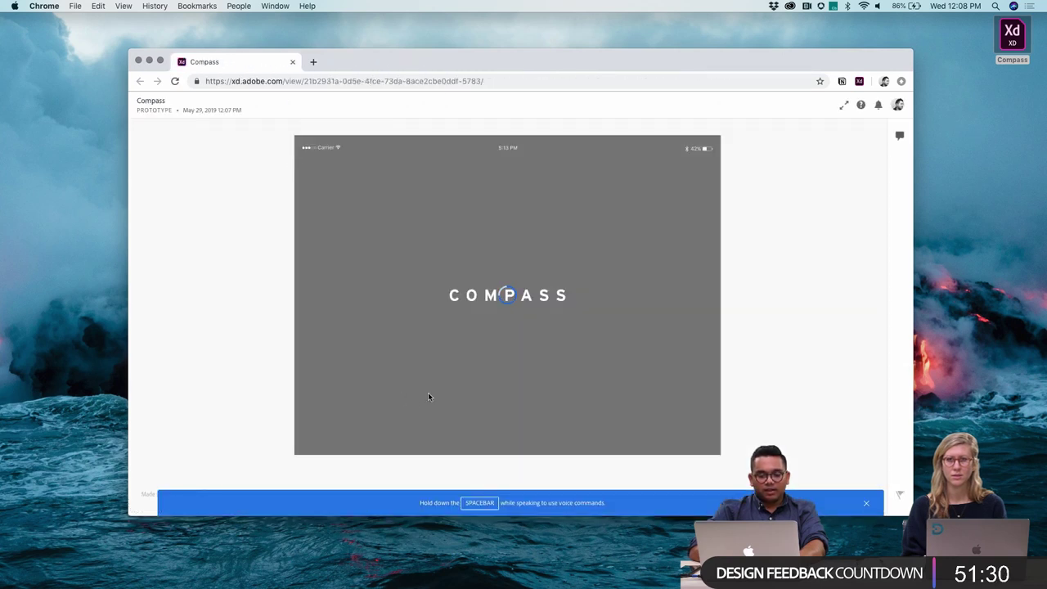
click(866, 502)
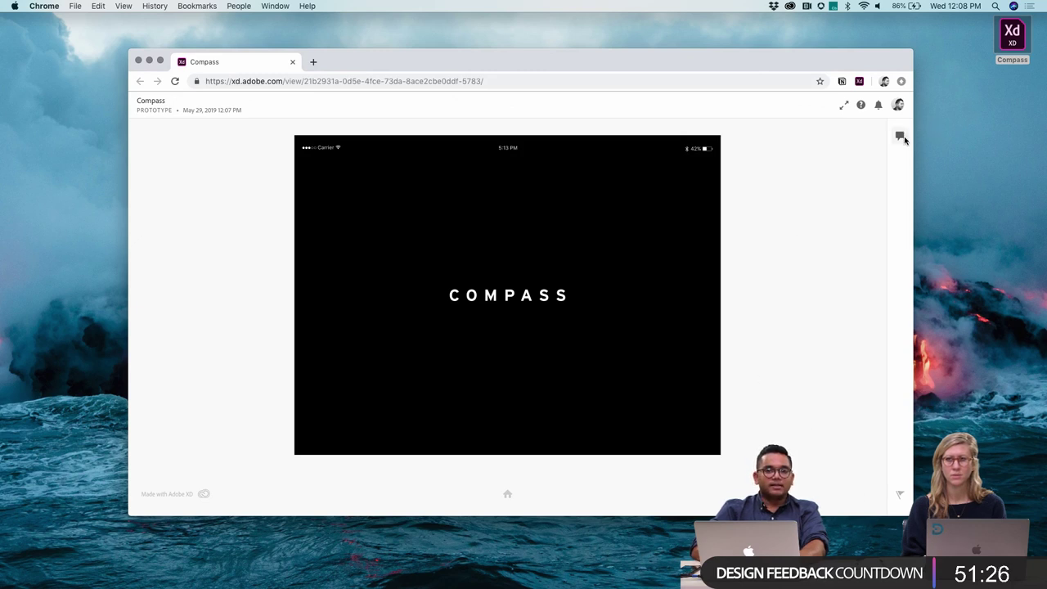
Step: Show the shared prototype's comment panel with its comment field, and close the panel
click(900, 138)
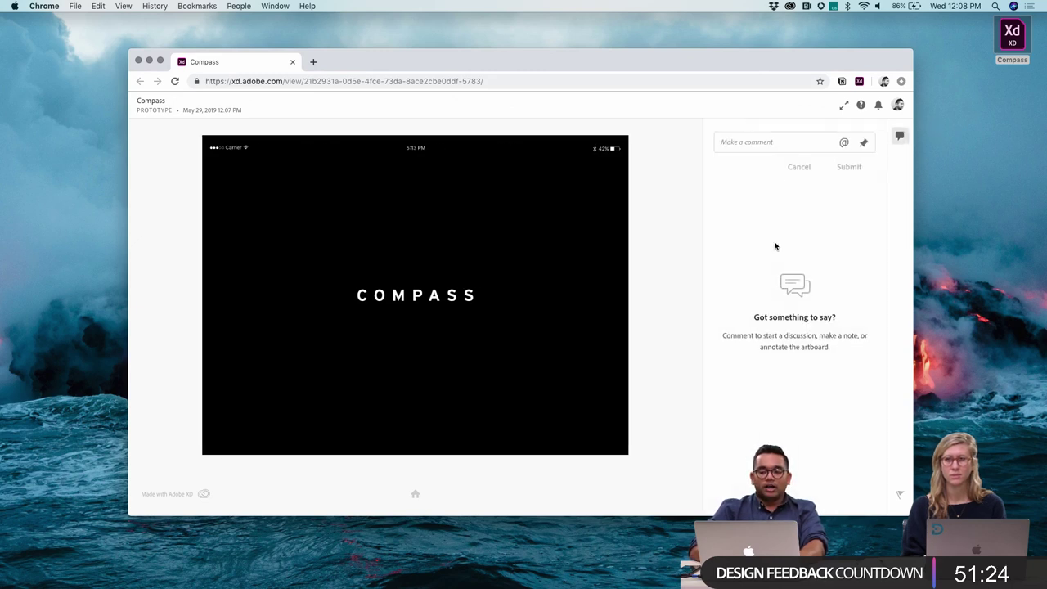
click(782, 144)
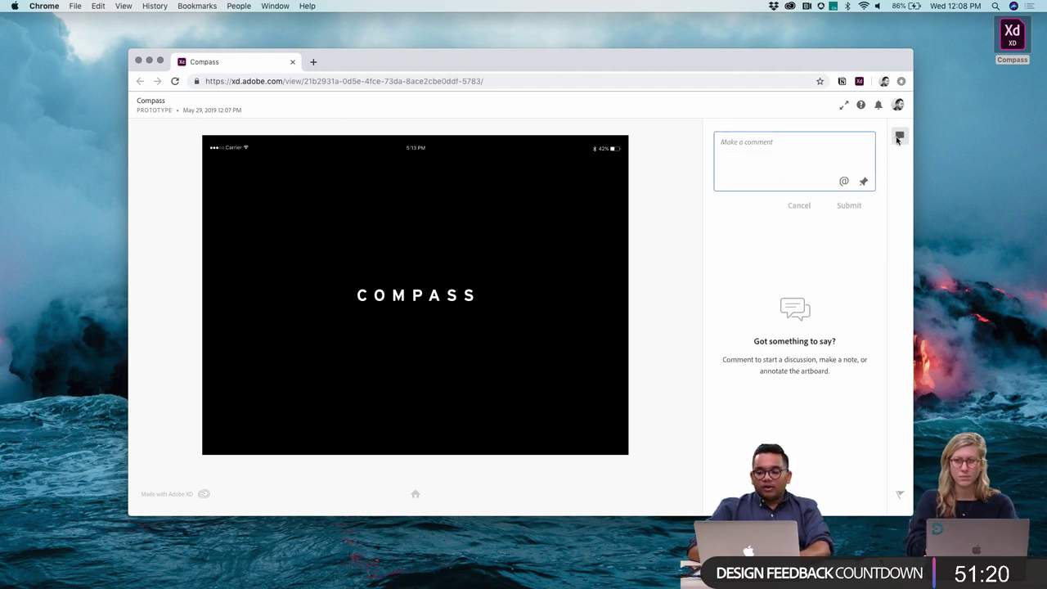
click(899, 136)
Step: Select the prototype's web address, look through the conversations in Slack, and return to the browser
click(627, 79)
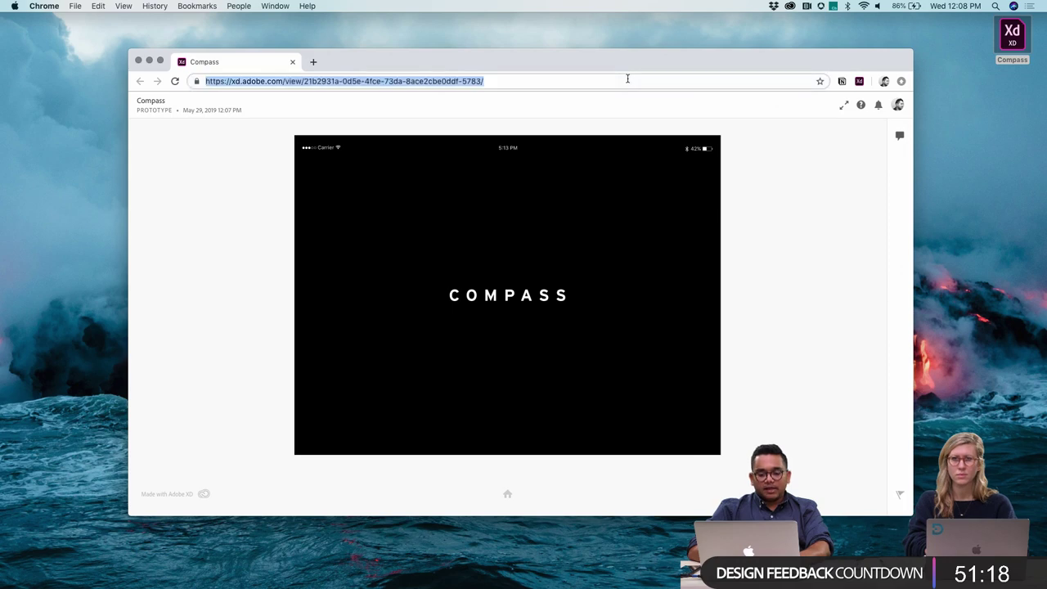
mouse_move(402, 577)
click(456, 573)
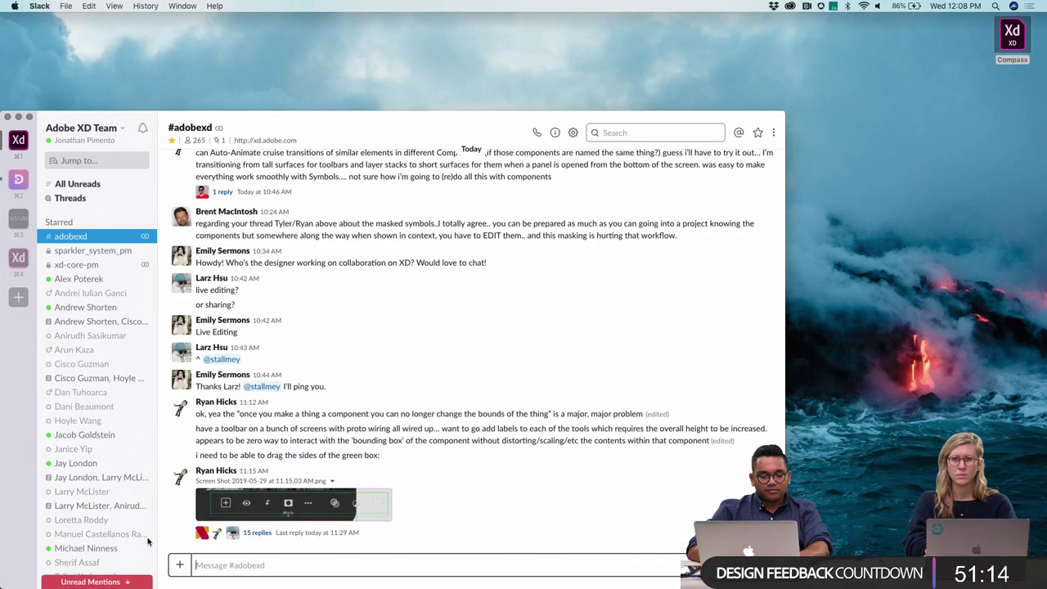
scroll(106, 507, down, 10)
key(super+l)
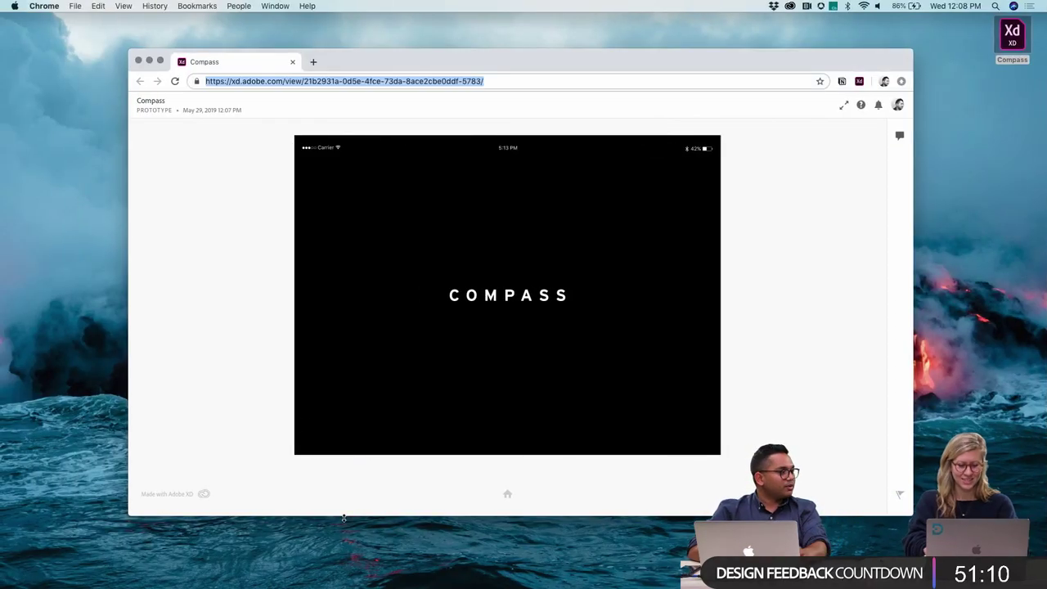
Step: Open the comments on the prototype's Yosemite page and write the comment "Love the interactions"
mouse_move(422, 575)
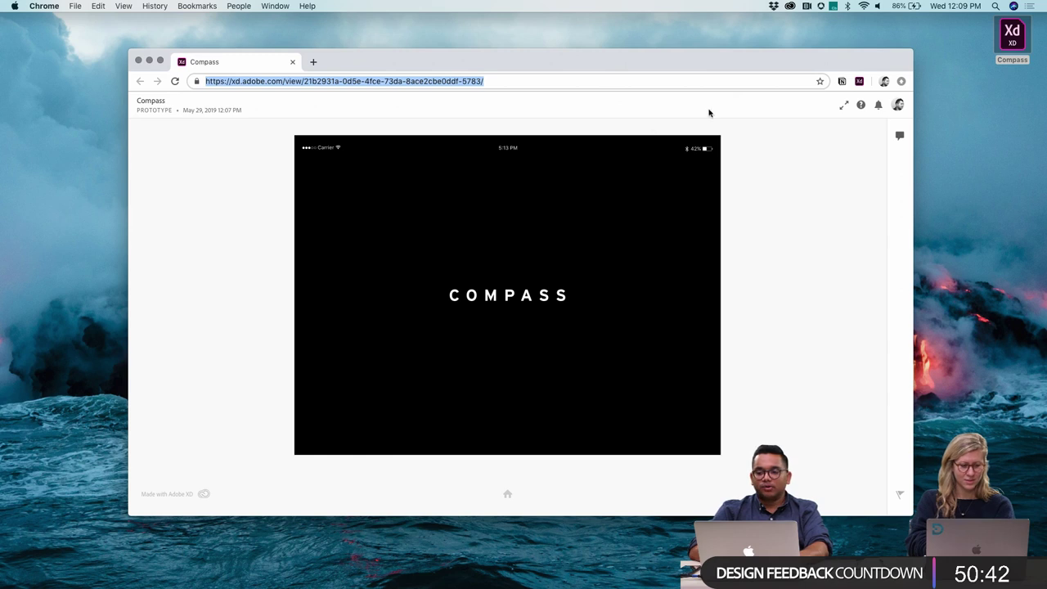
click(899, 137)
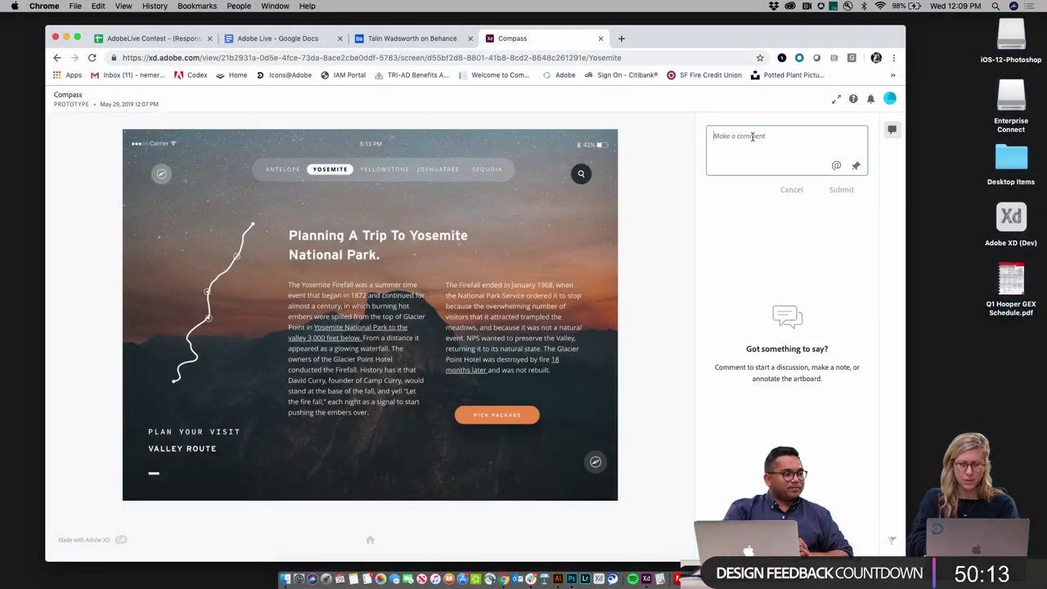
click(752, 137)
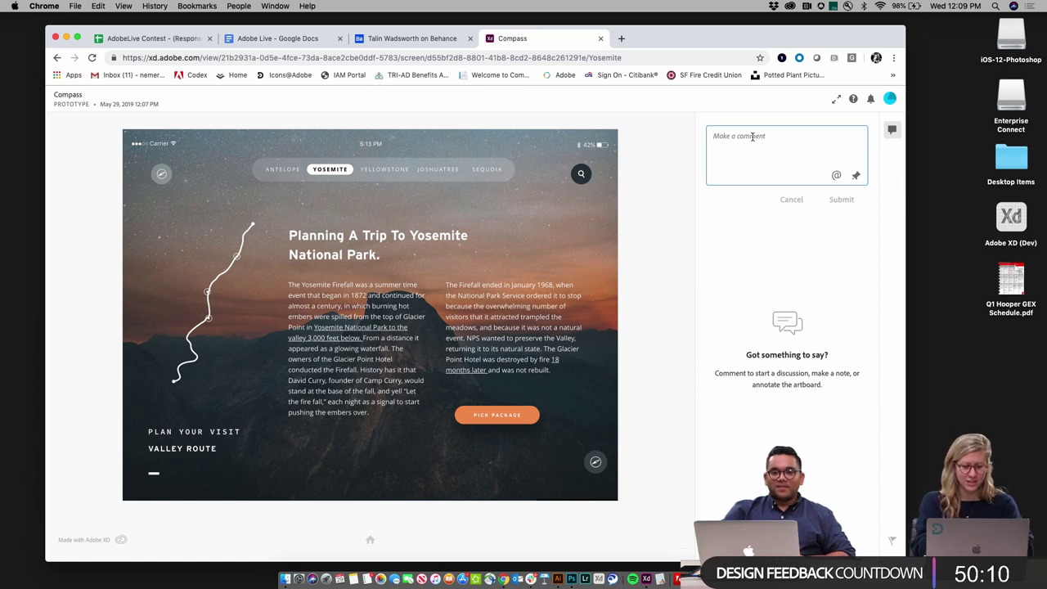
text(Love the interactions)
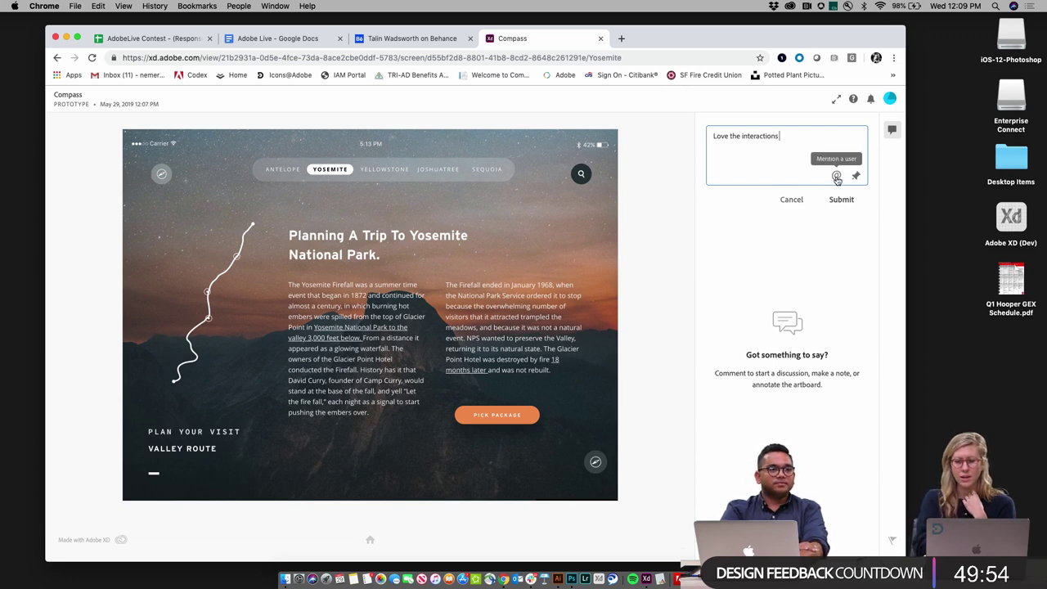
Step: Try to mention a colleague by name in the comment, and remove the mention text
text(@)
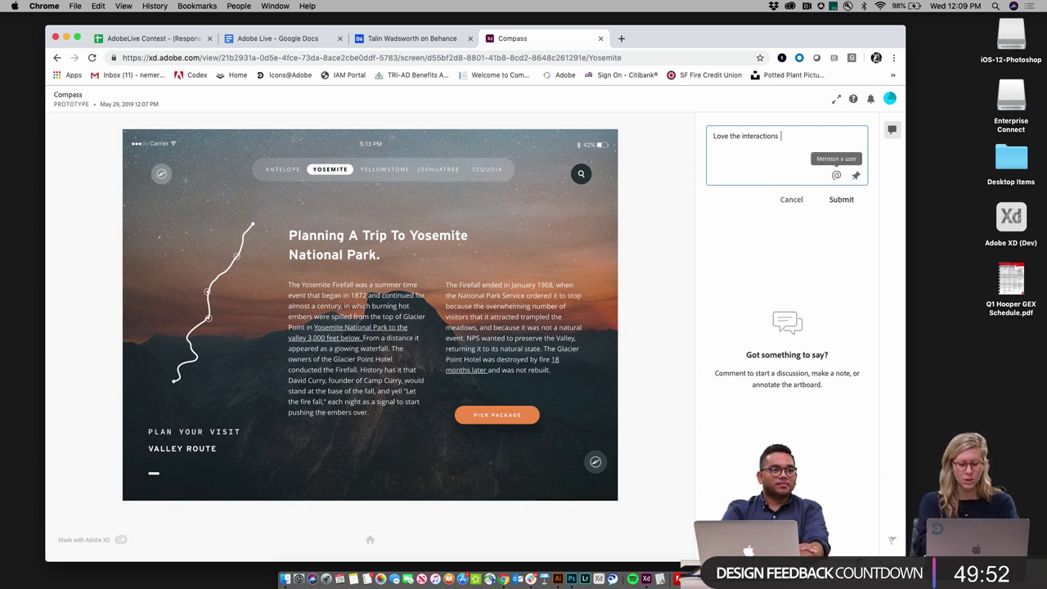
text(jona)
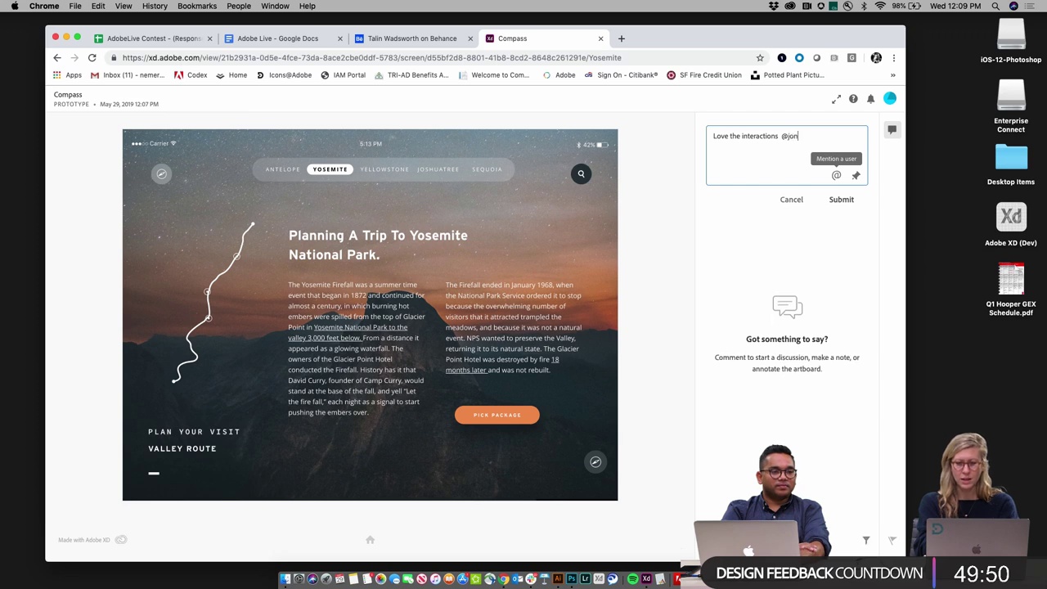
key(BackSpace)
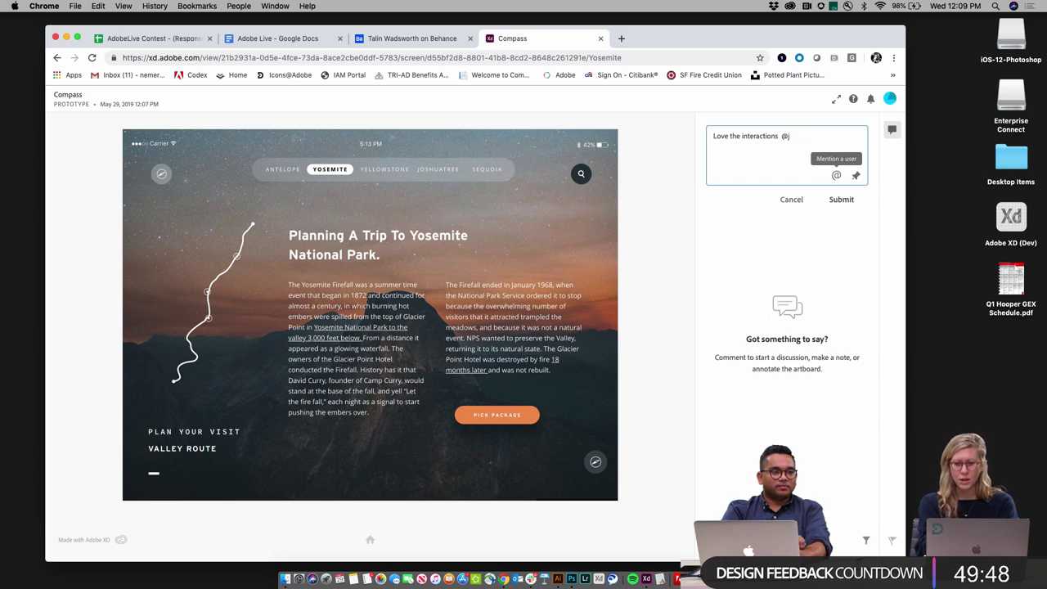
key(BackSpace)
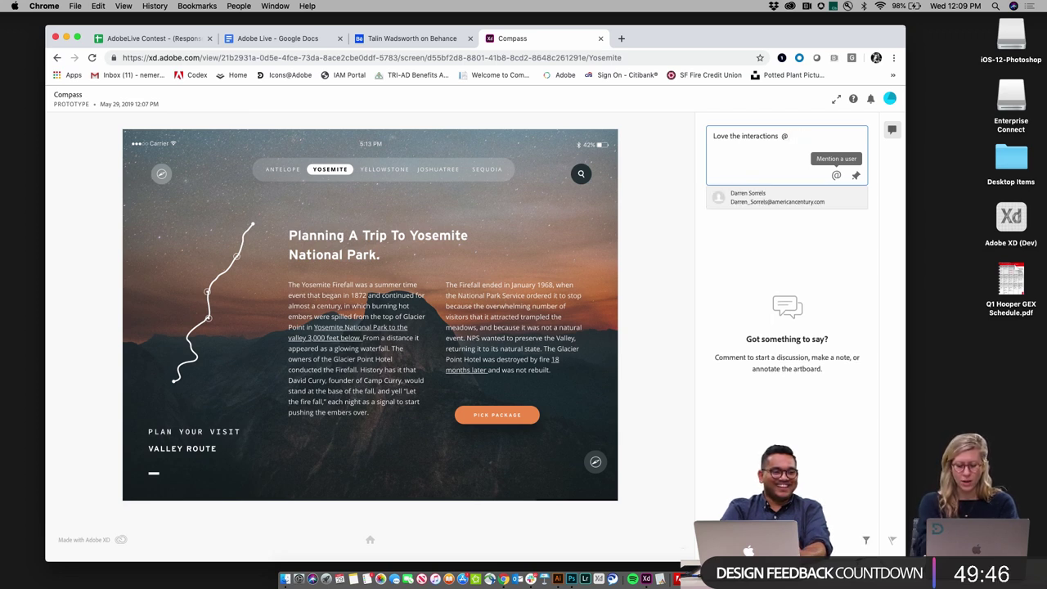
text(pim)
key(BackSpace)
text(jona)
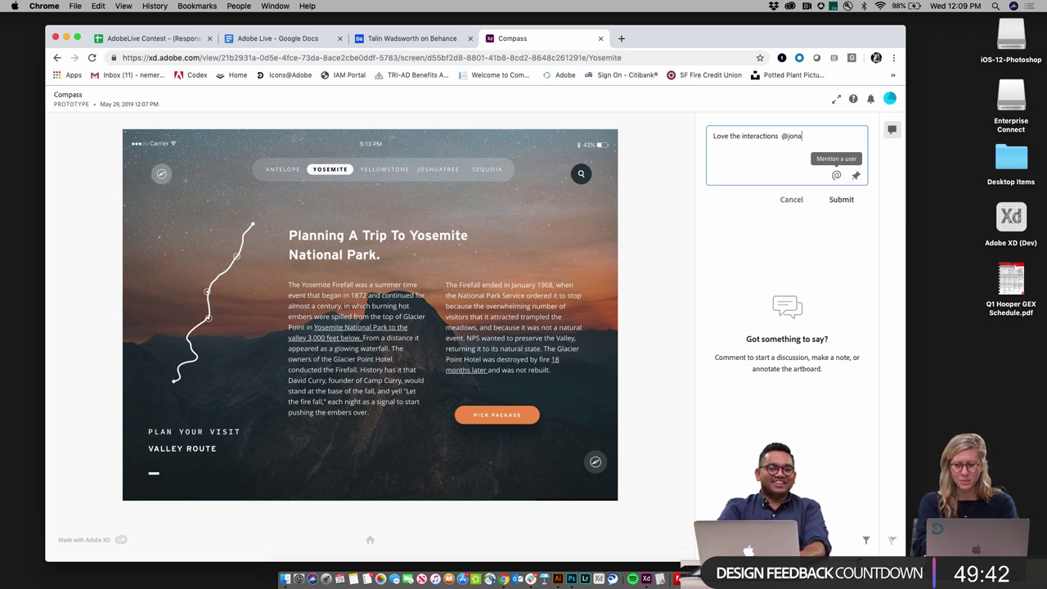
text(than)
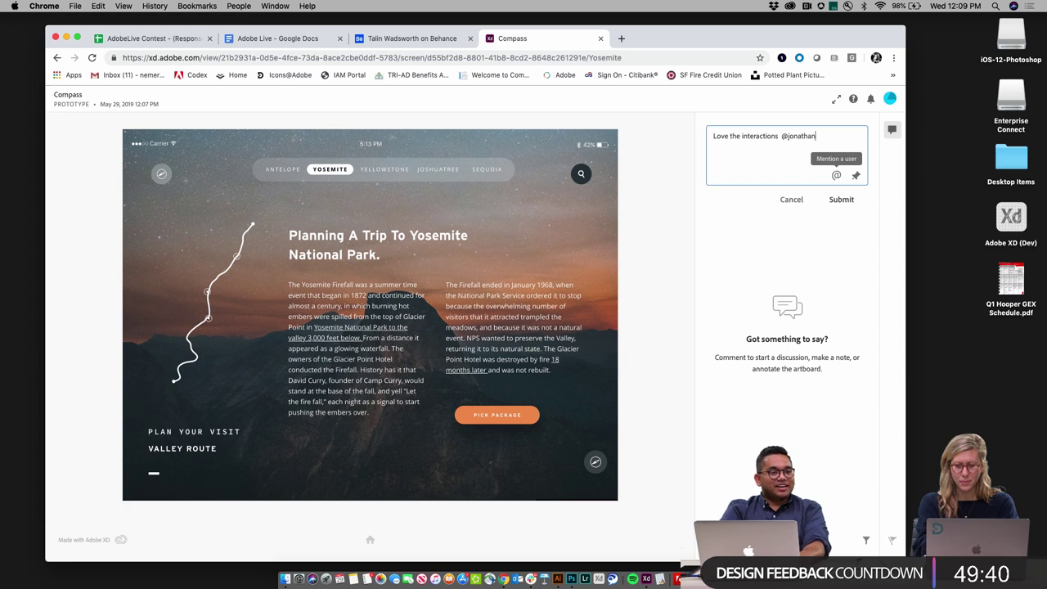
key(BackSpace)
key(BackSpace)
key(BackSpace)
key(BackSpace)
key(BackSpace)
key(BackSpace)
key(BackSpace)
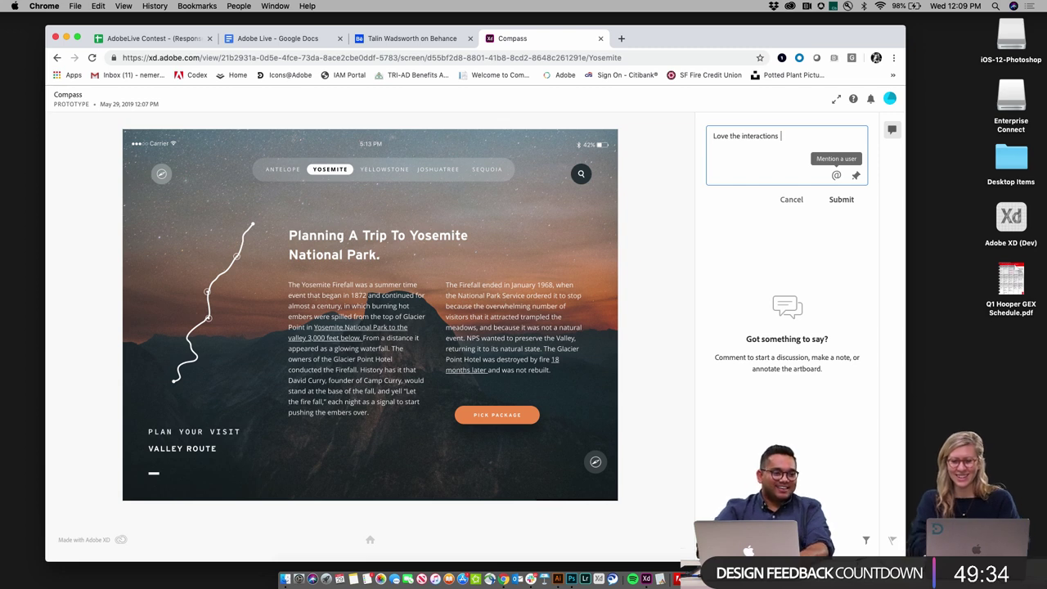
Step: Pin the "Love the interactions" comment on the second text column of the Yosemite artboard and submit it
click(856, 177)
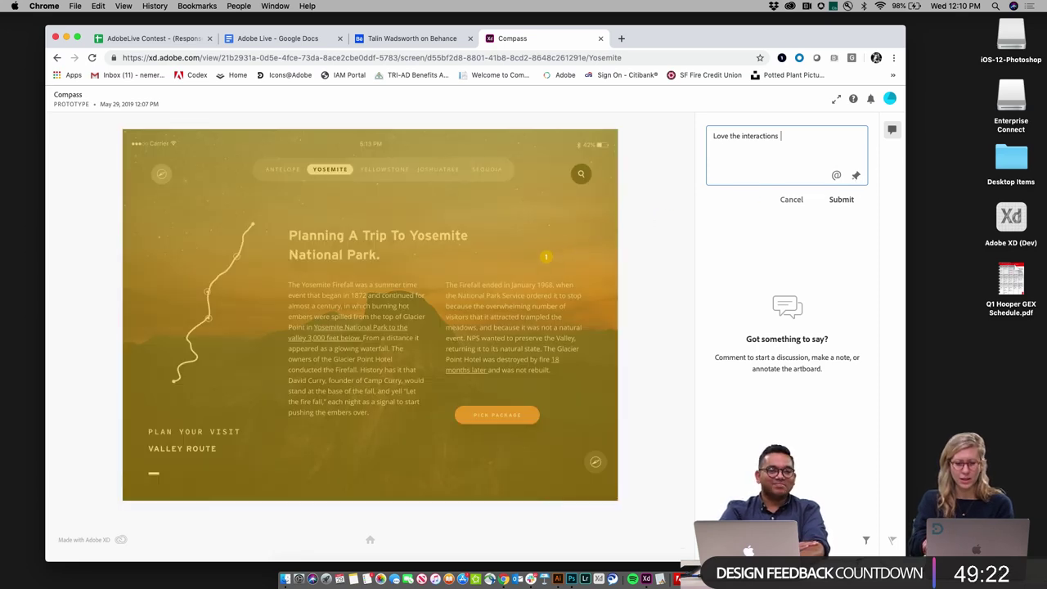
click(506, 304)
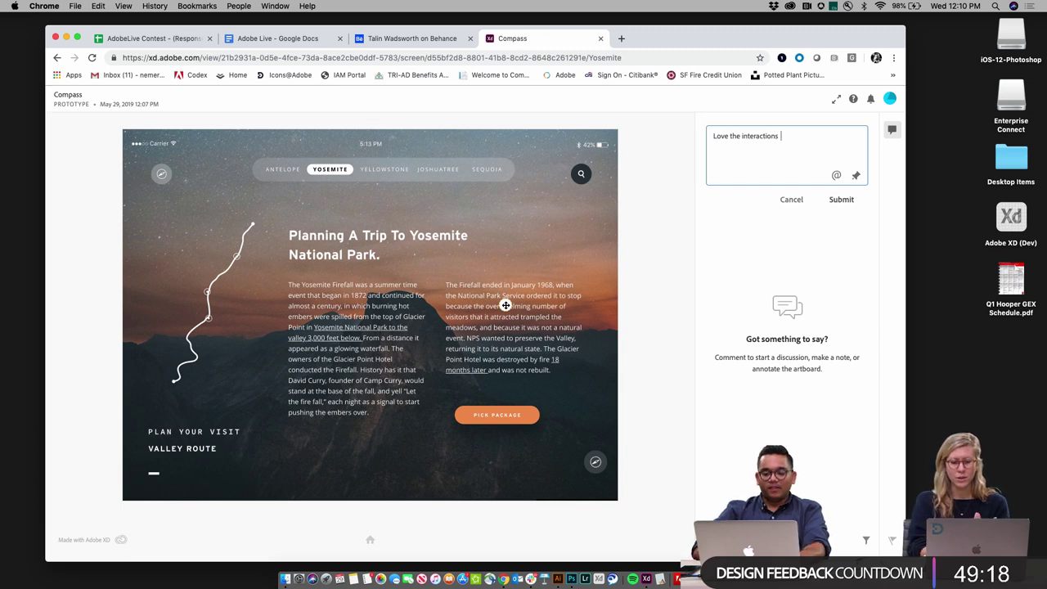
click(842, 200)
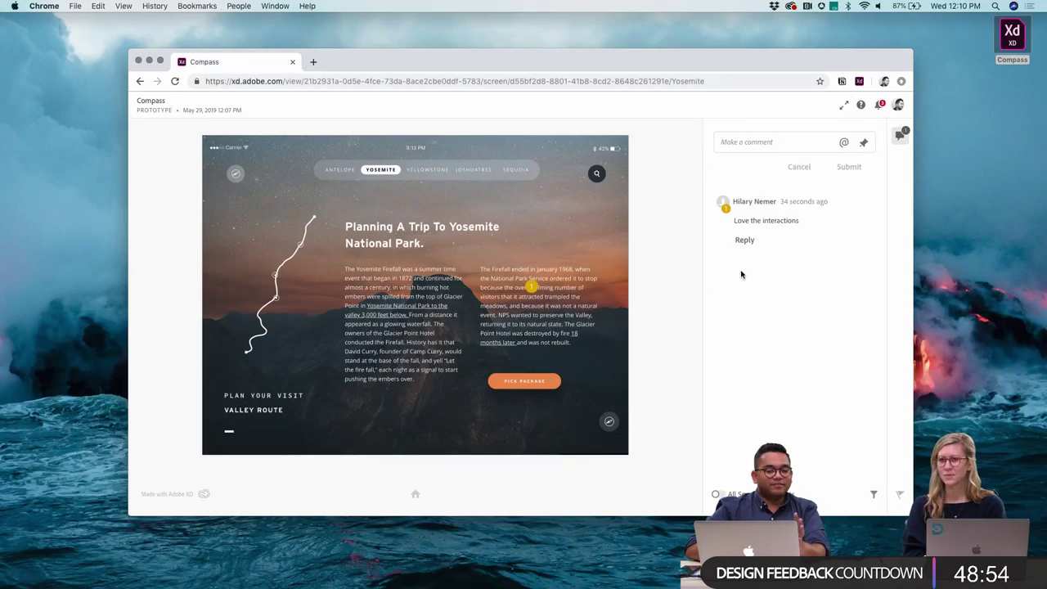
Step: Reply to the "Love the interactions" comment, thanking the commenter for not listening to a named colleague and ending with "(To your boss!)"
mouse_move(739, 245)
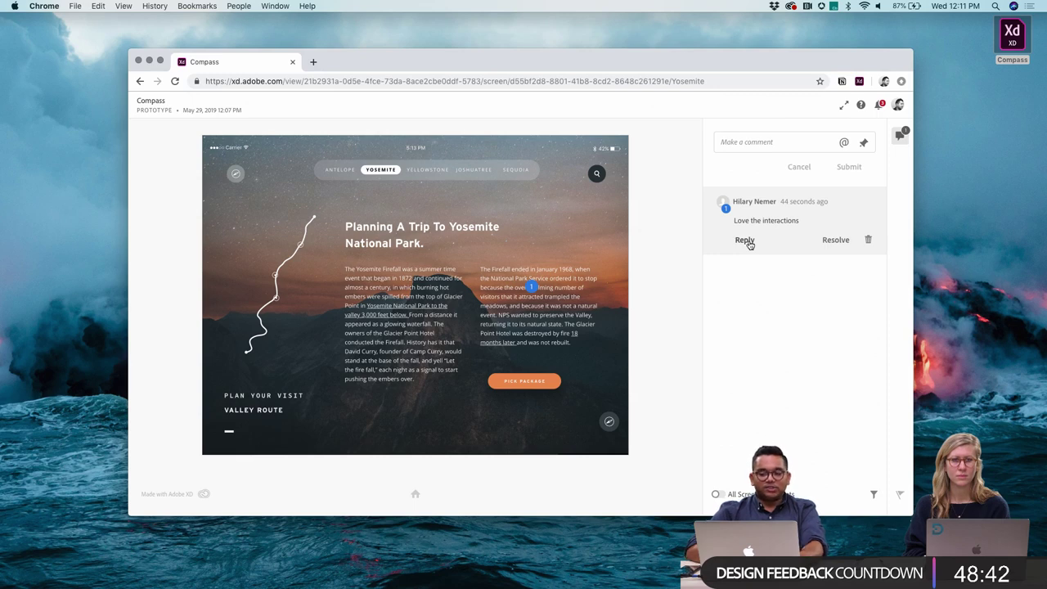
click(745, 240)
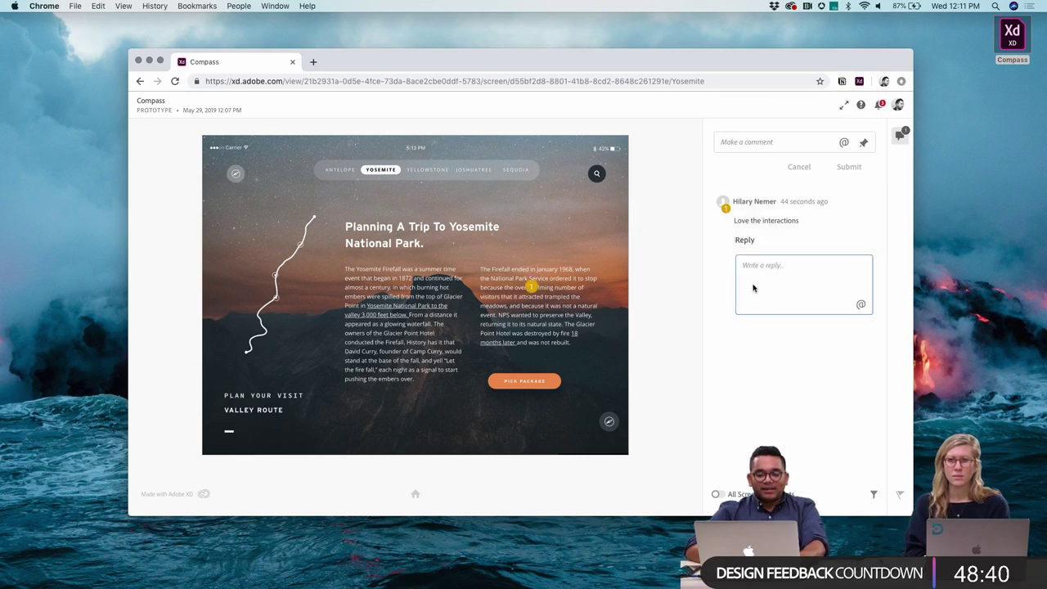
text(tHANK)
key(super+a)
key(BackSpace)
text(Thank you for not listening to)
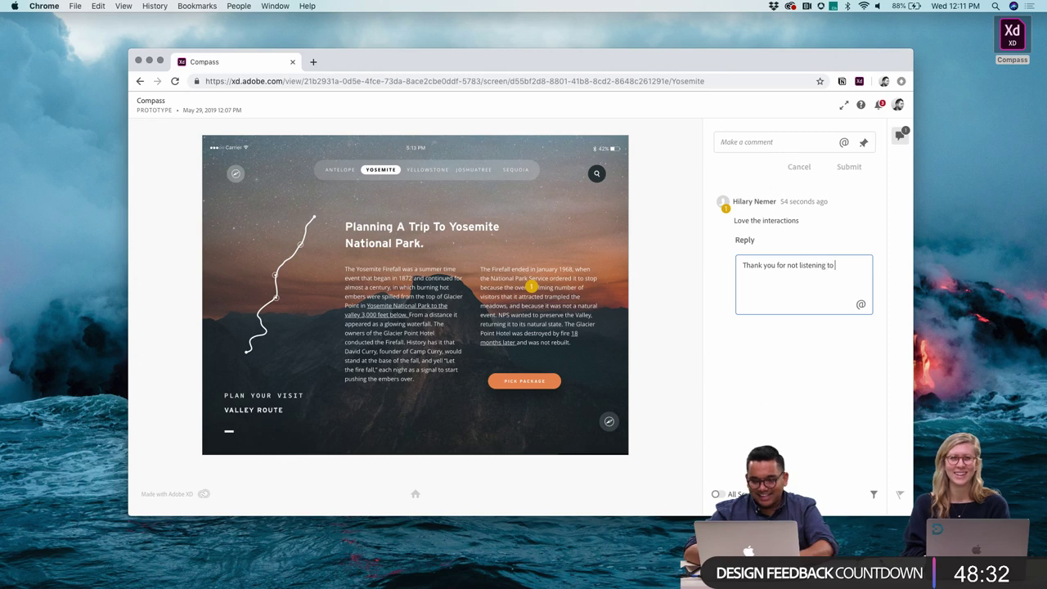
text( Jessica!)
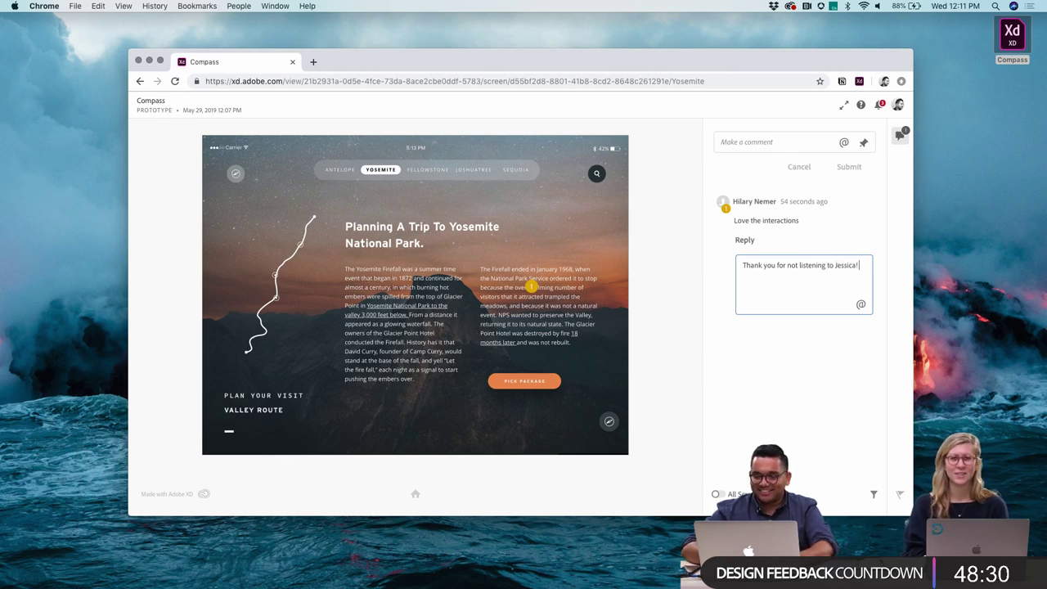
text( ()
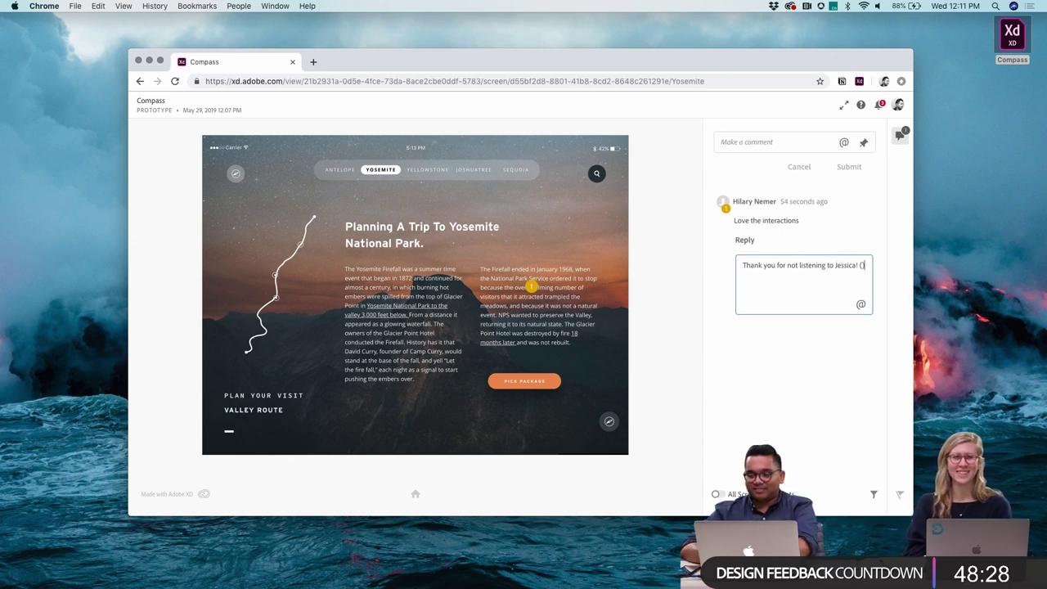
text(To your boss!)
key(Right)
key(Return)
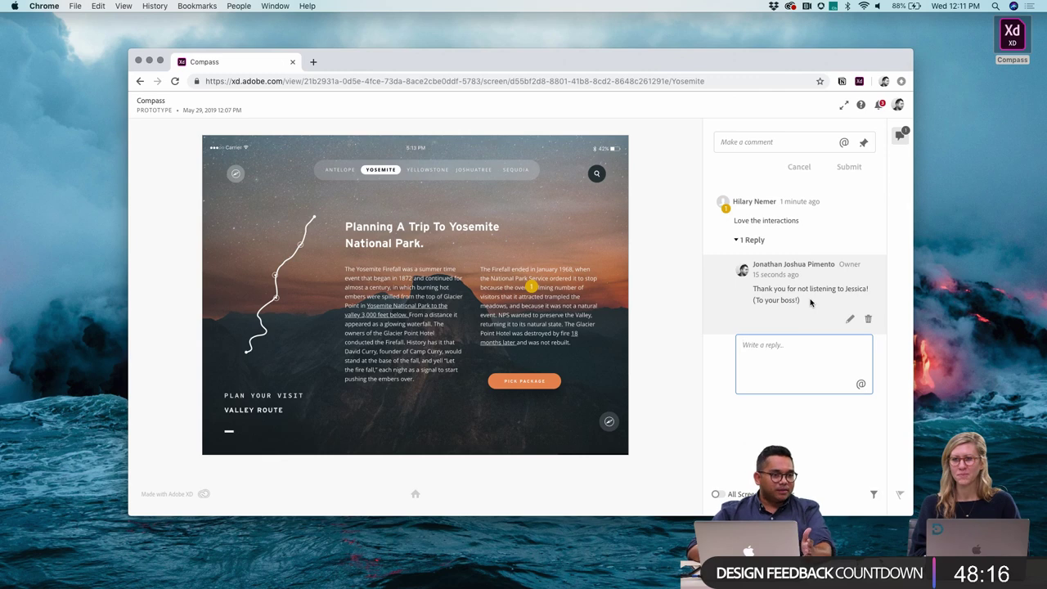
Step: Edit the posted reply to remove "(To your boss!)" and save it
click(848, 321)
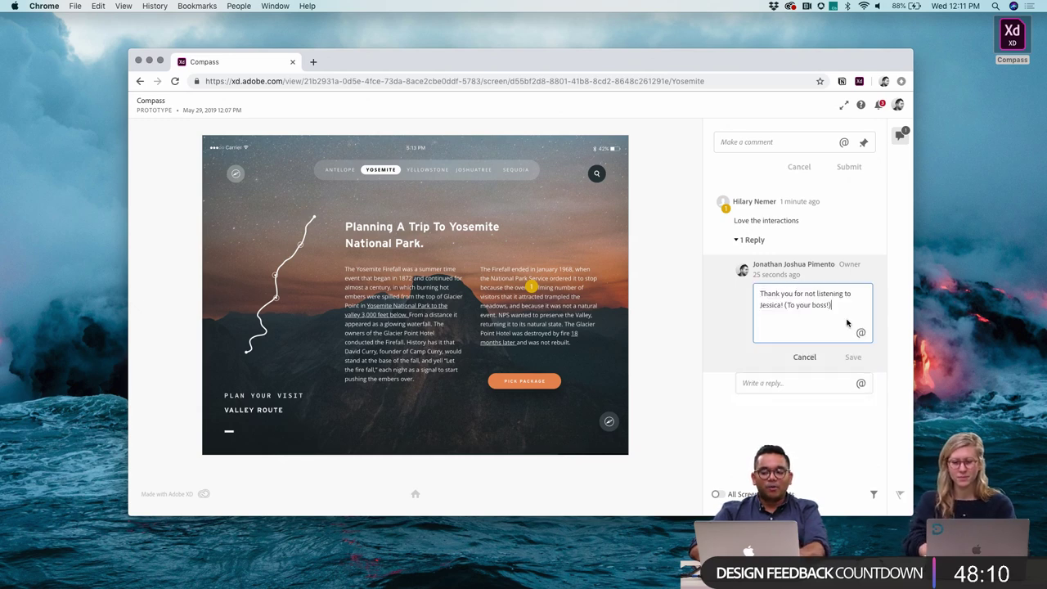
drag(784, 305, 830, 305)
key(BackSpace)
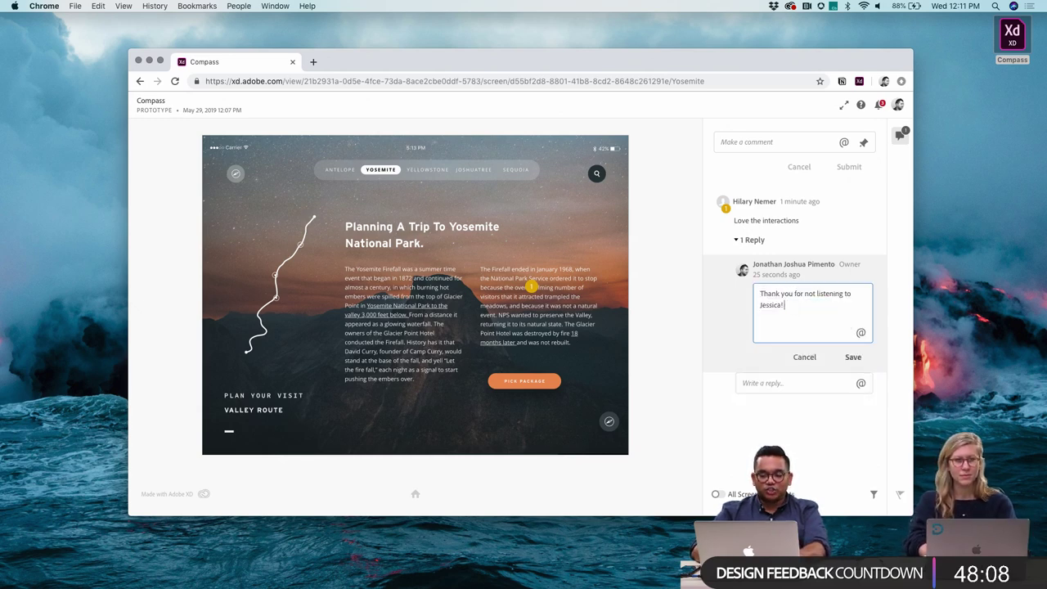
click(863, 361)
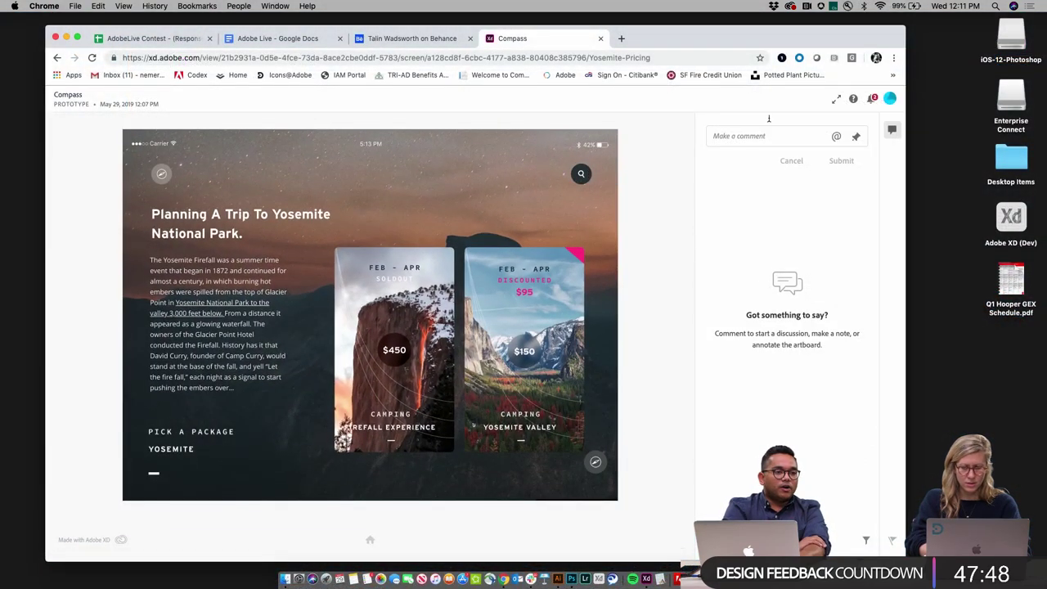
Step: Submit the comment "Can we change this color?" on the Yosemite pricing page, pinned to the pink discounted price
click(754, 135)
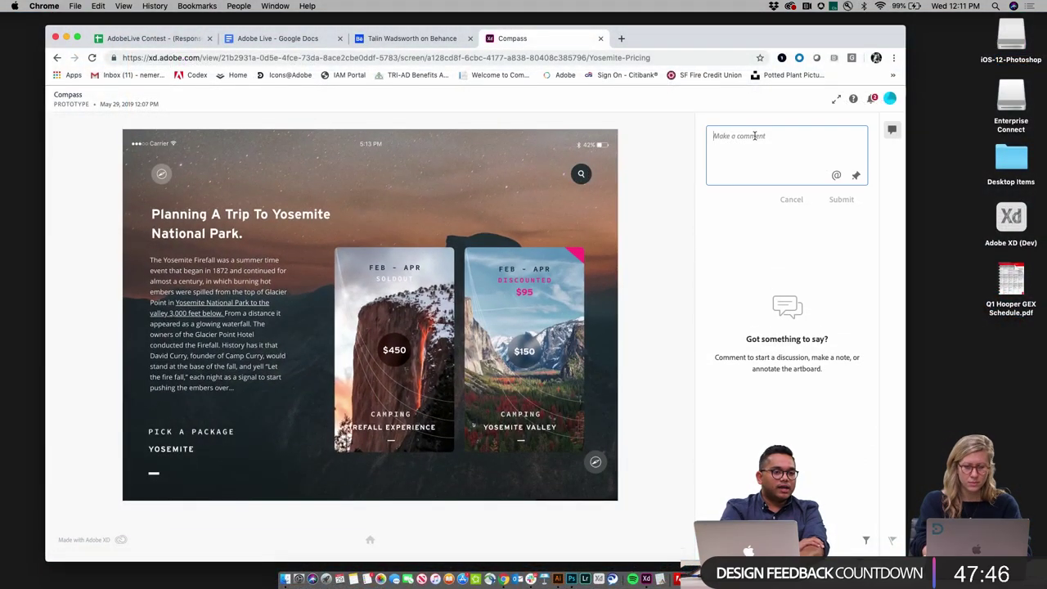
text(Can)
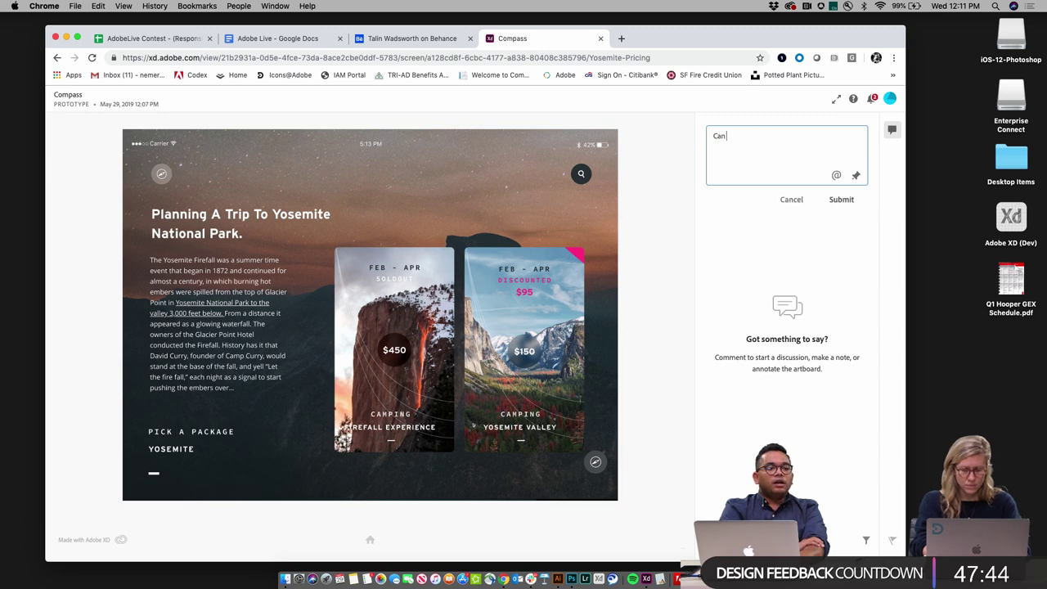
text( we change this color?)
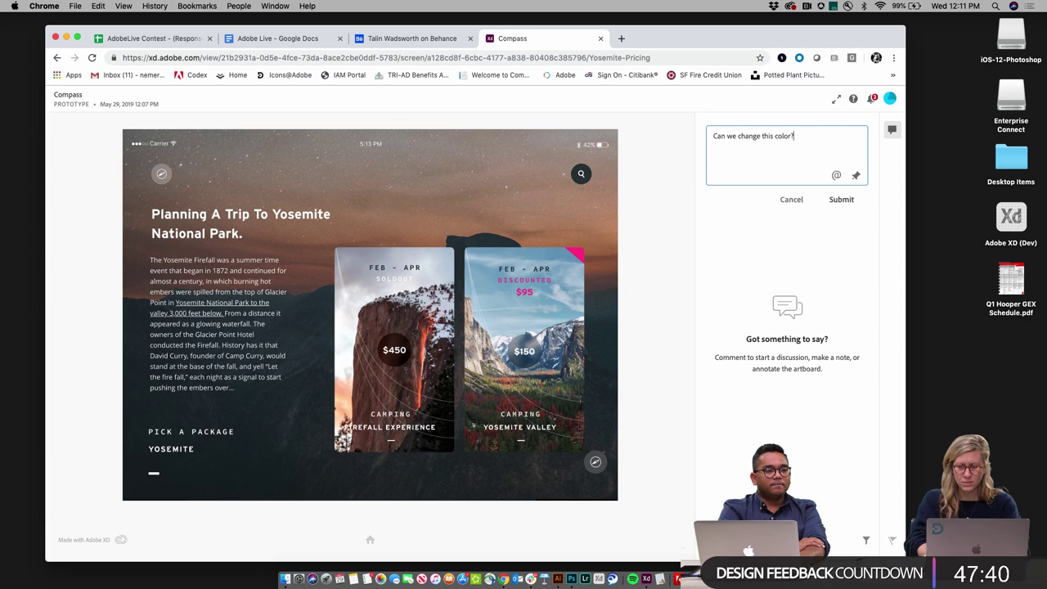
click(855, 176)
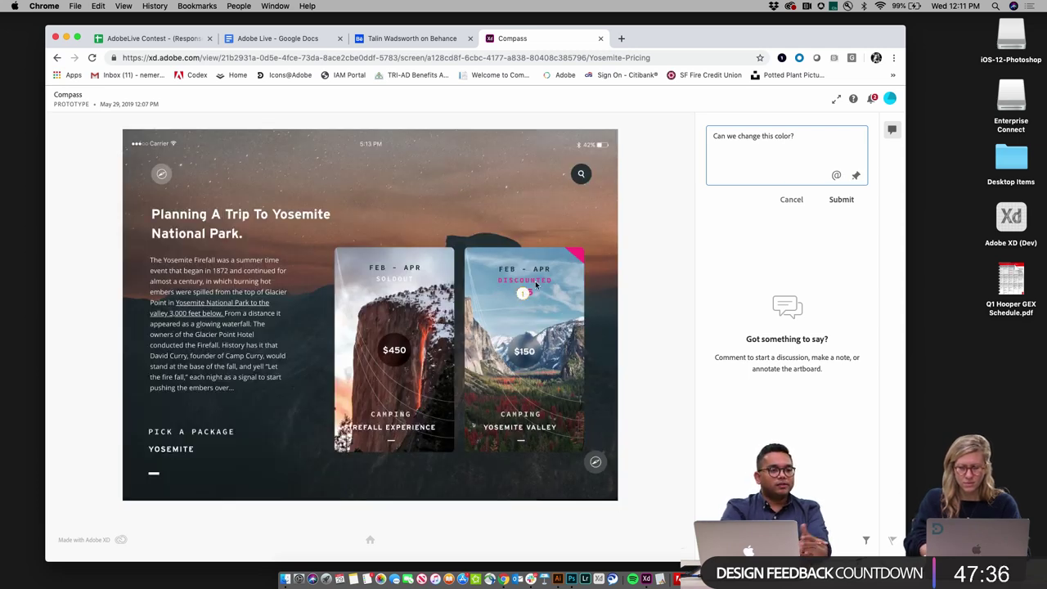
click(852, 208)
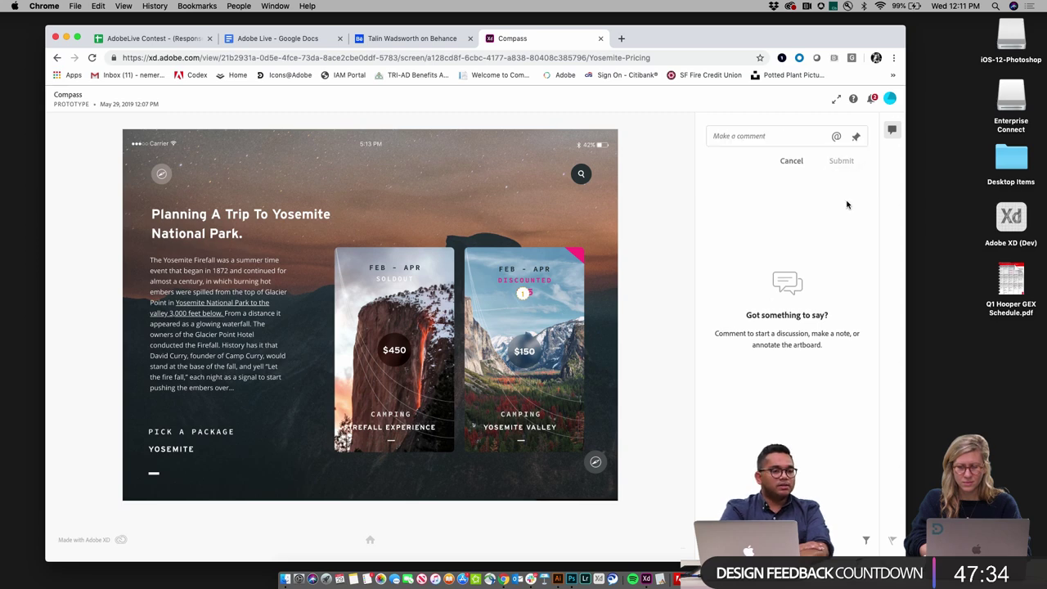
Step: Return to the prototype's Yosemite page and go through Yellowstone to the Joshua Tree page
click(578, 249)
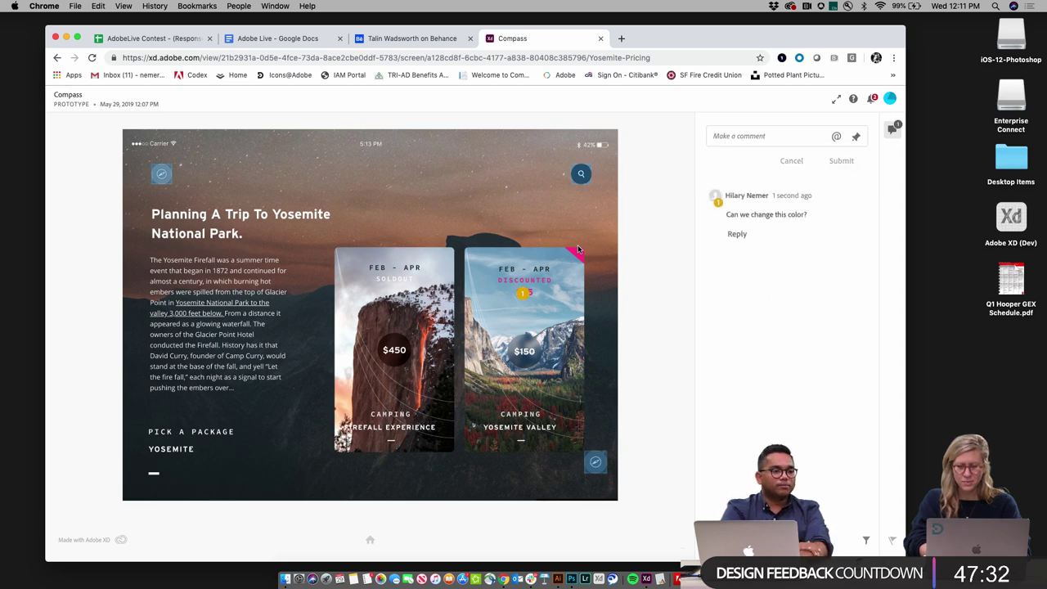
click(595, 463)
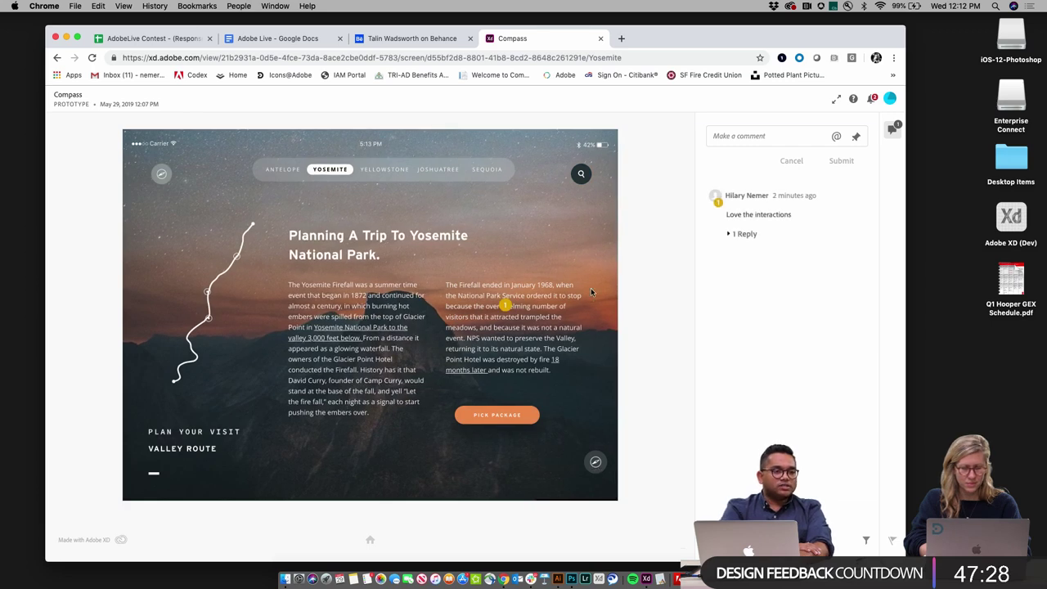
click(384, 170)
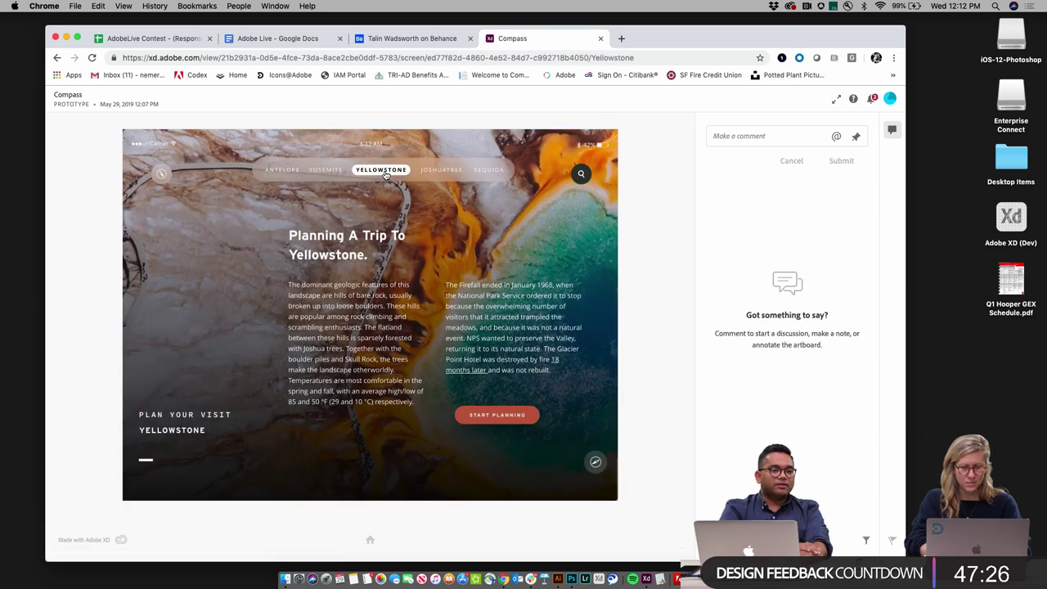
click(430, 170)
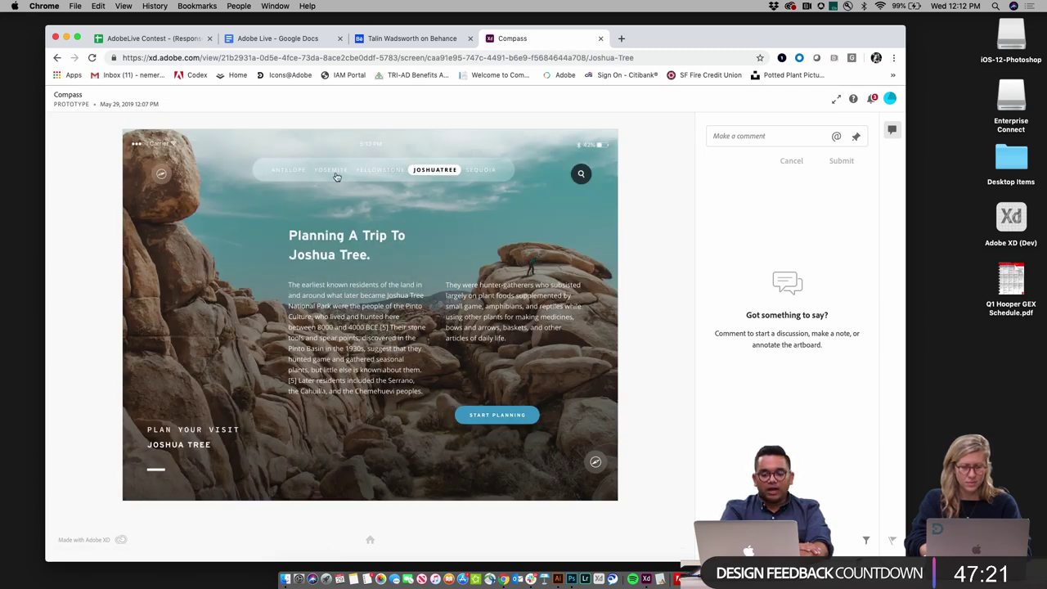
Step: Open the Compass navigation overlay and post "Lets change the order of camping and weather." as a comment pinned on Camping
click(161, 174)
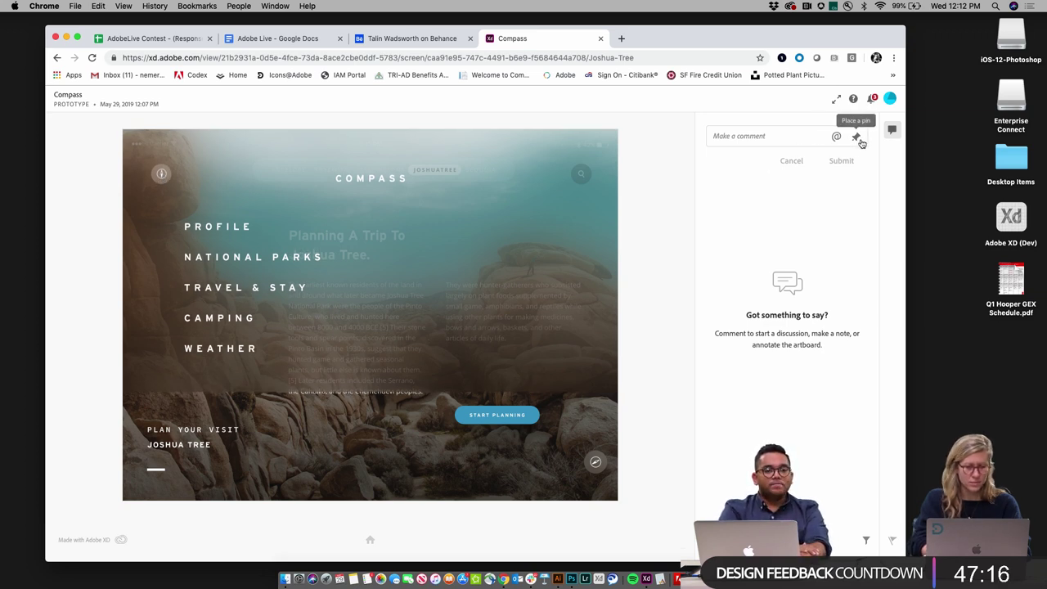
click(857, 138)
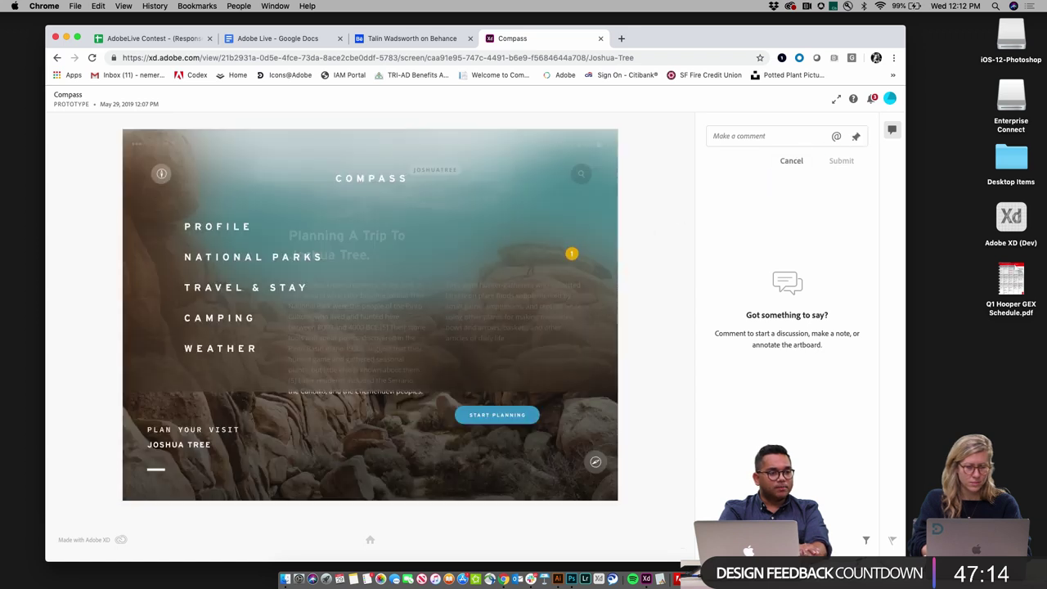
click(243, 322)
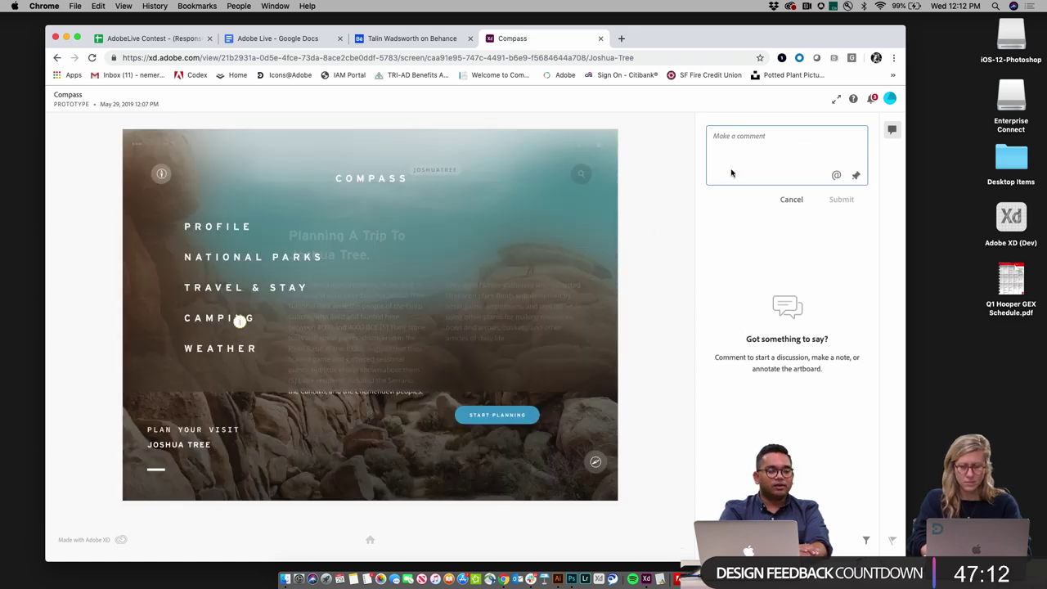
text(Lets chang)
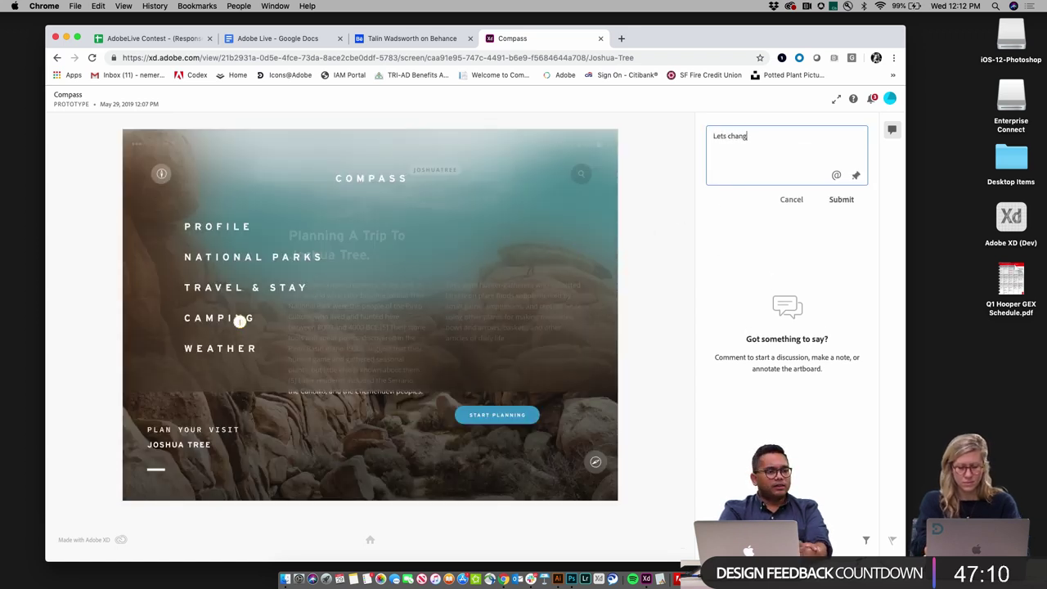
text(e the order of camping and weather.)
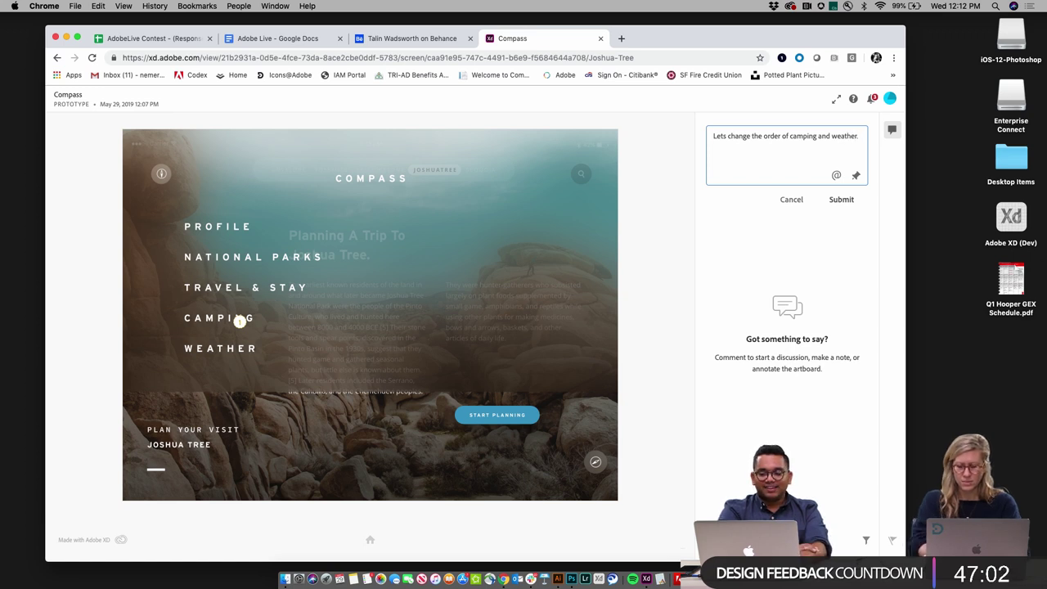
key(Return)
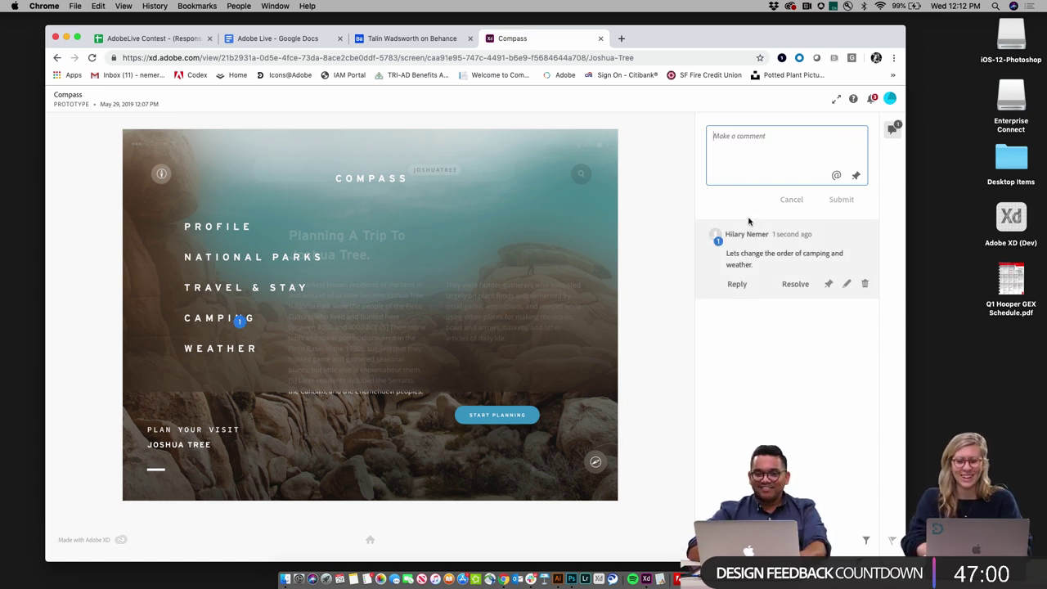
Step: Close the navigation overlay and post a Joshua Tree comment that mentions a colleague followed by "Is cool"
click(537, 286)
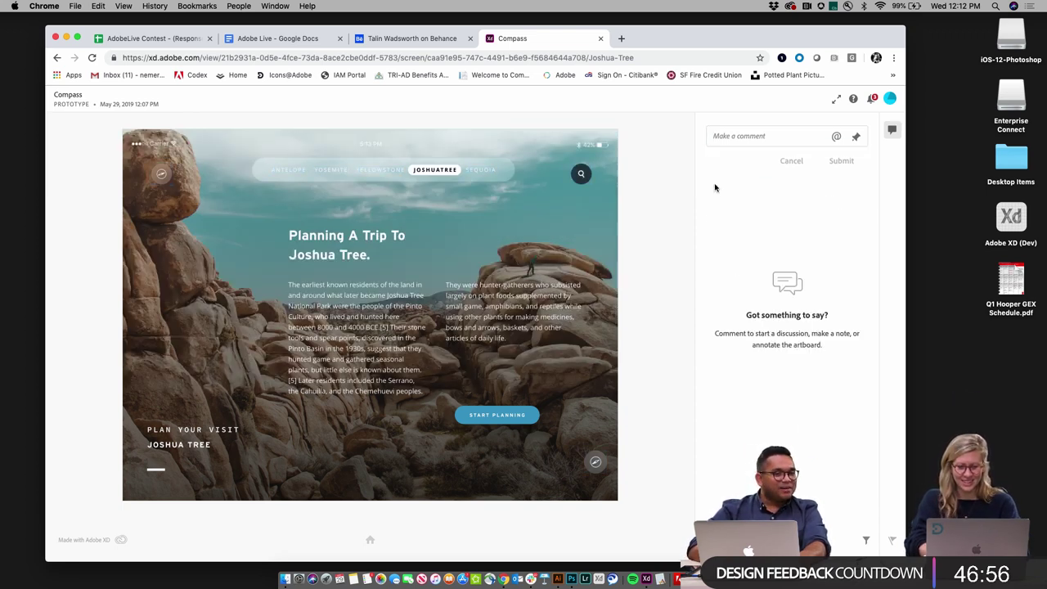
click(772, 137)
text(@jes)
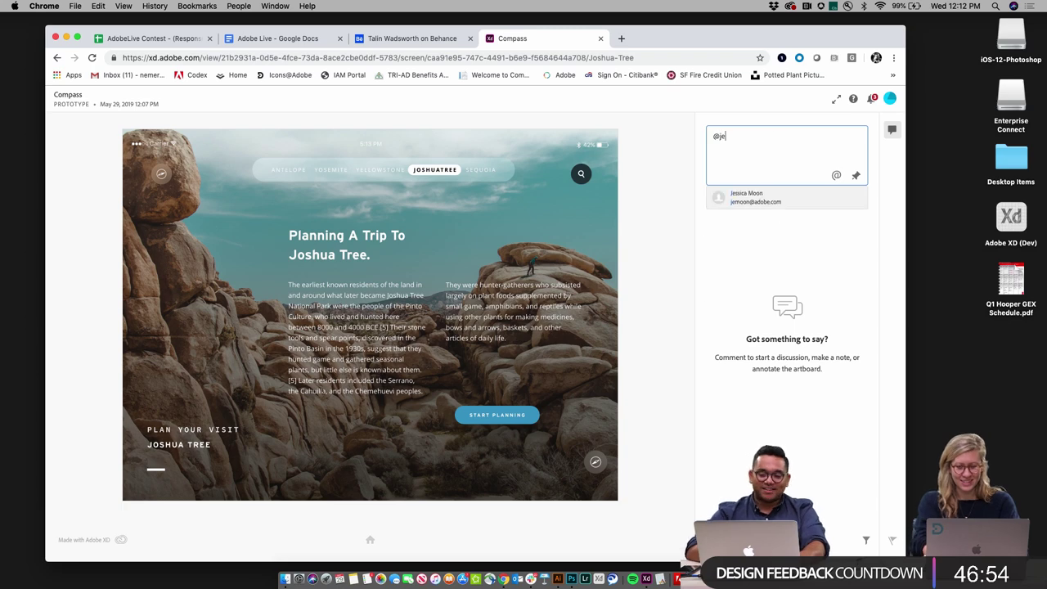
click(777, 196)
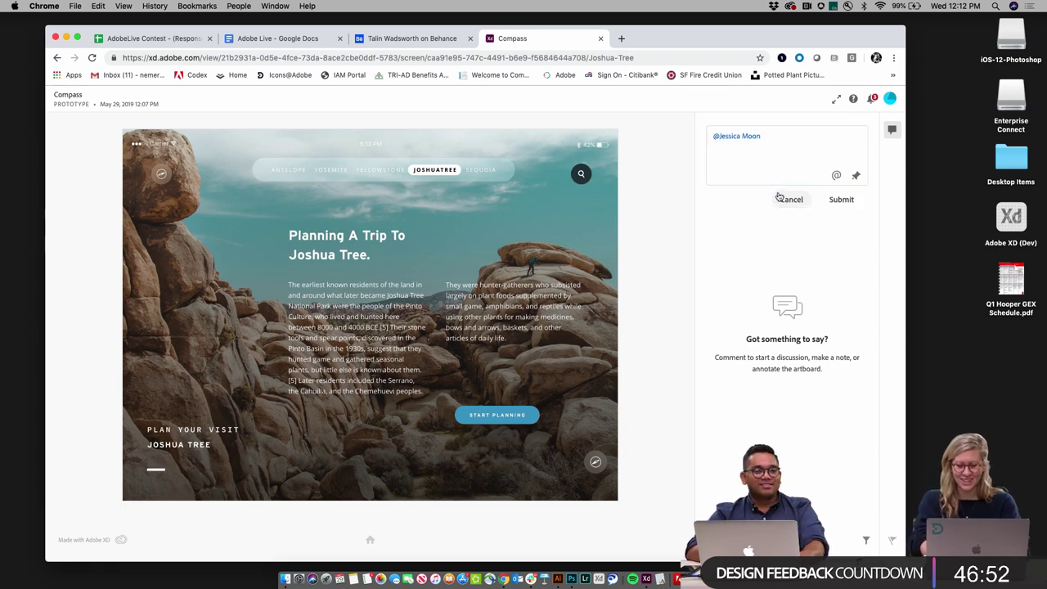
click(784, 160)
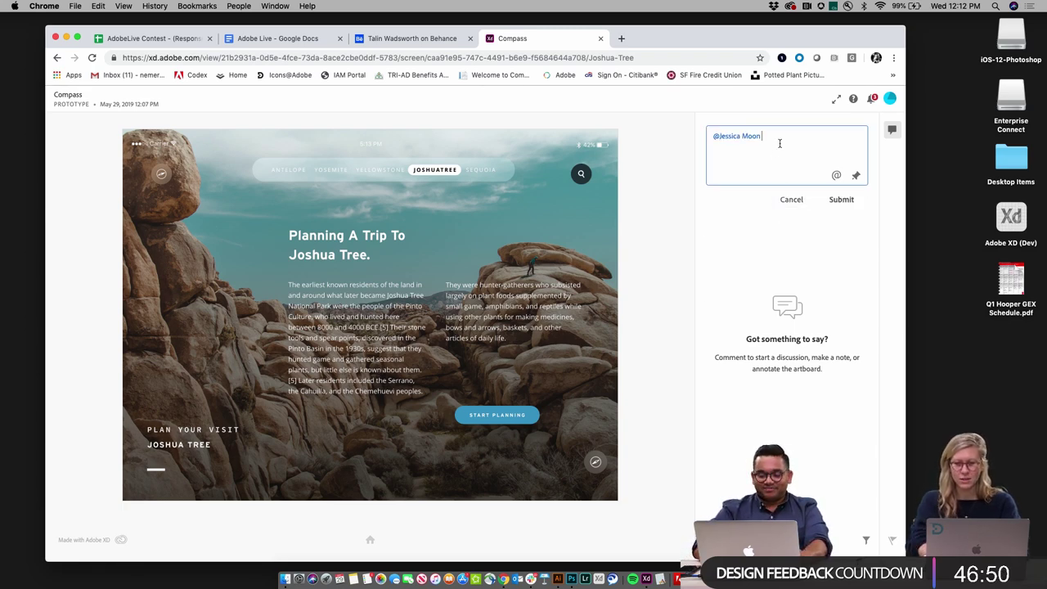
text(Is cool)
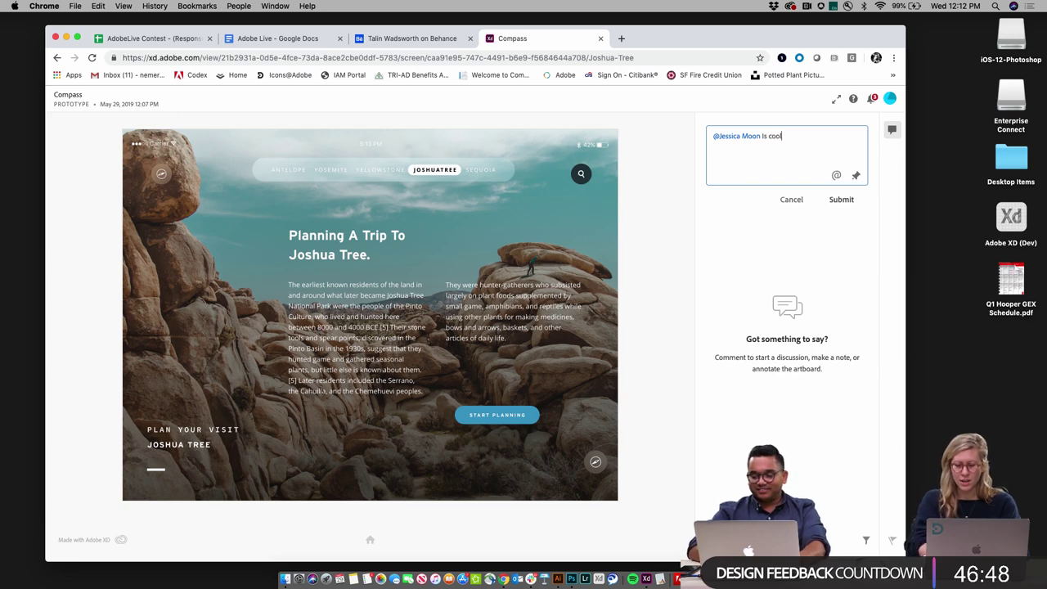
key(Return)
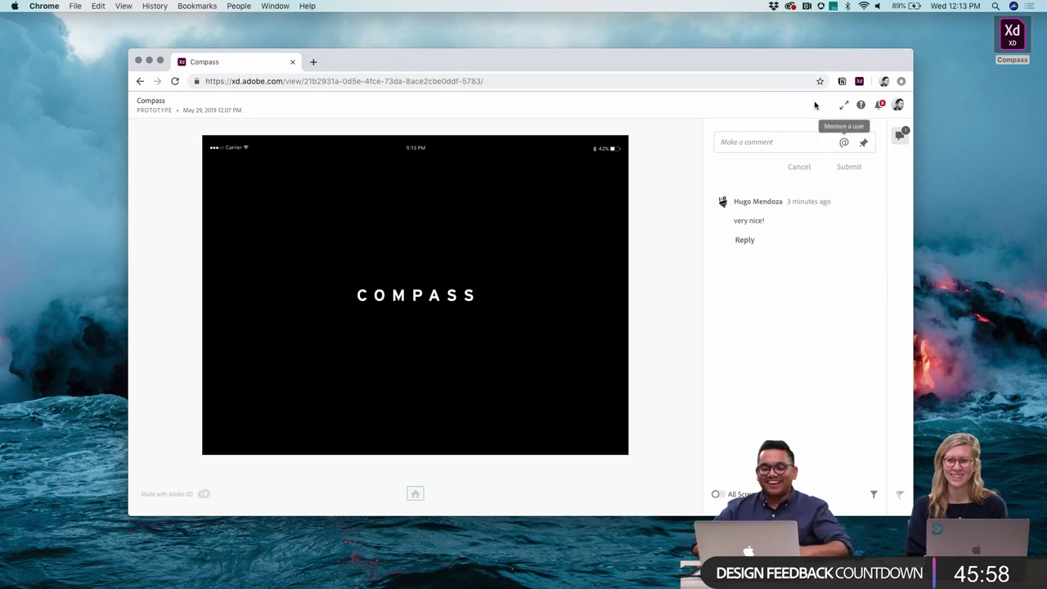
Step: Move the browser window clear of the webcam picture and show the comments from all screens of the prototype
drag(761, 58, 578, 3)
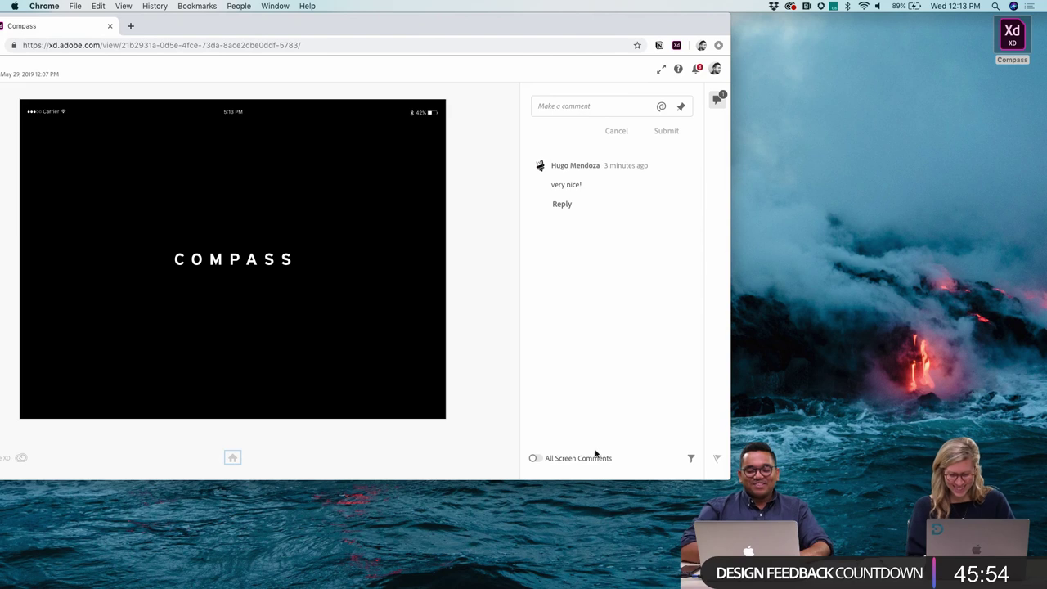
click(536, 459)
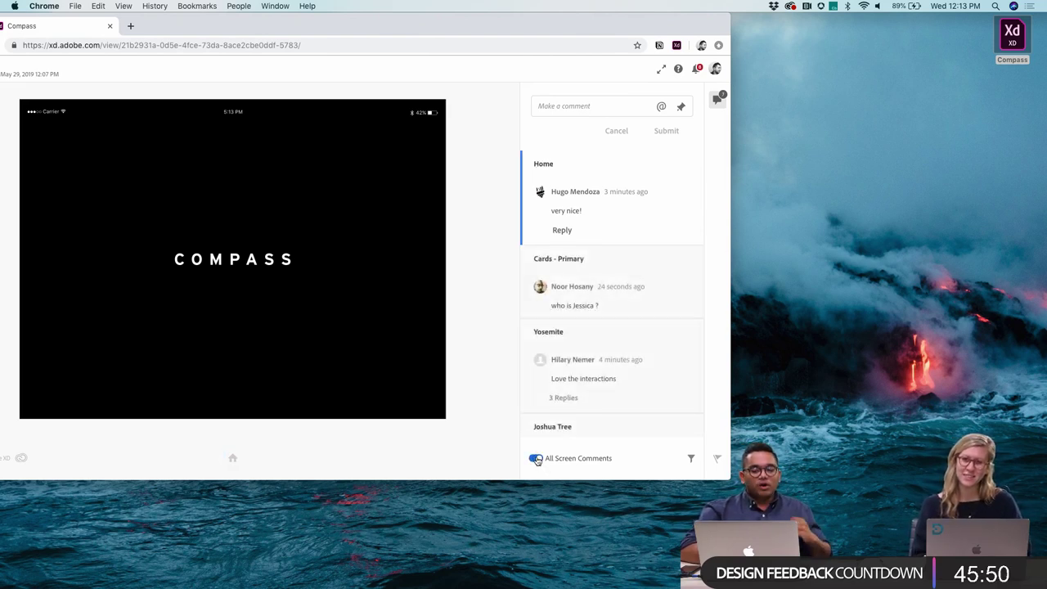
Step: Bring the whole browser window back into view and read through the comments from all screens, from Home to Yosemite Pricing
scroll(600, 389, down, 1)
scroll(600, 390, down, 3)
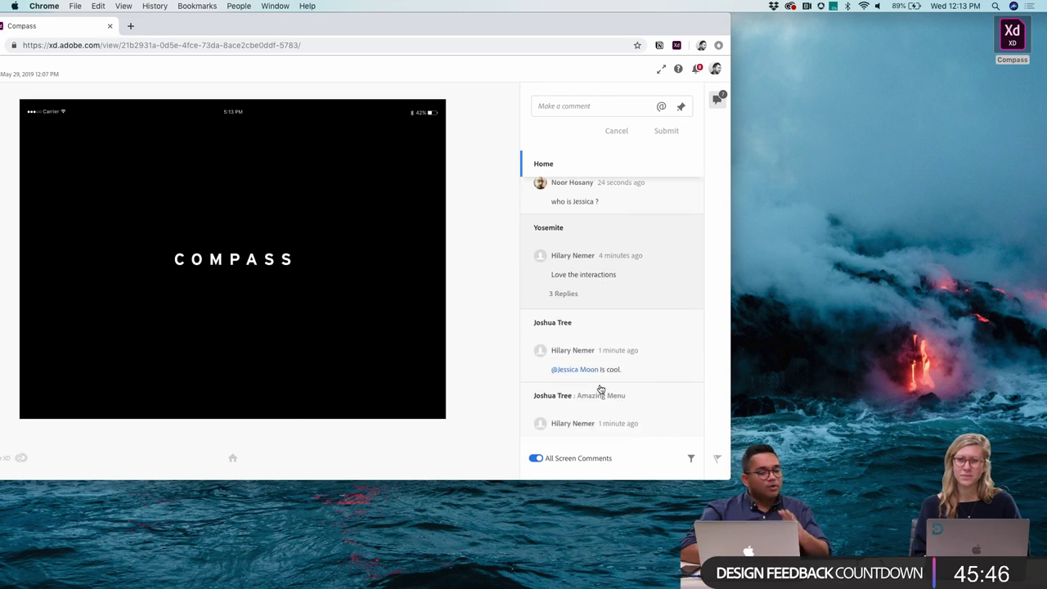
drag(509, 26, 668, 39)
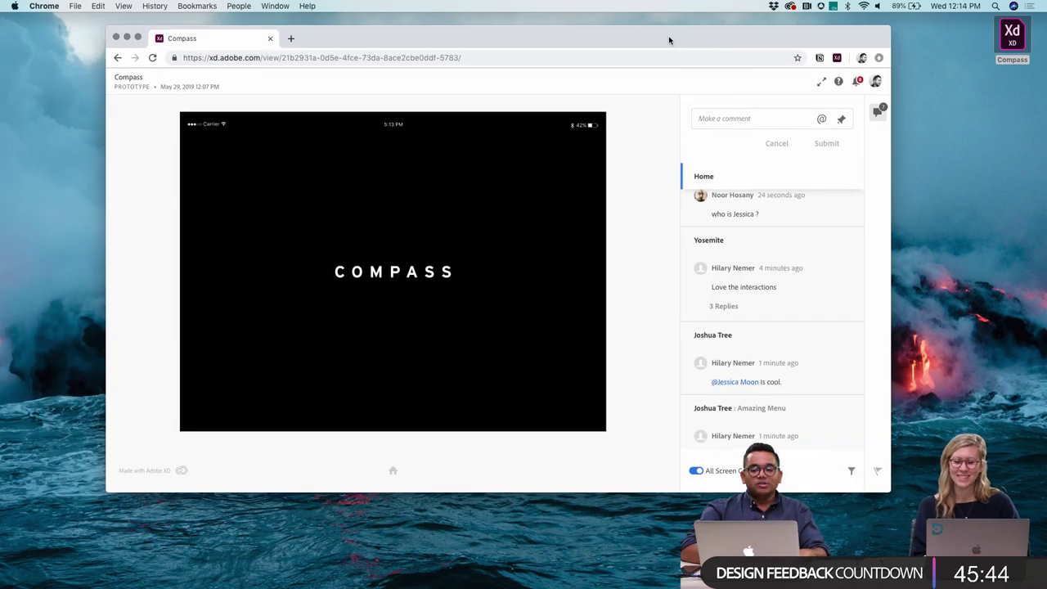
scroll(789, 335, down, 6)
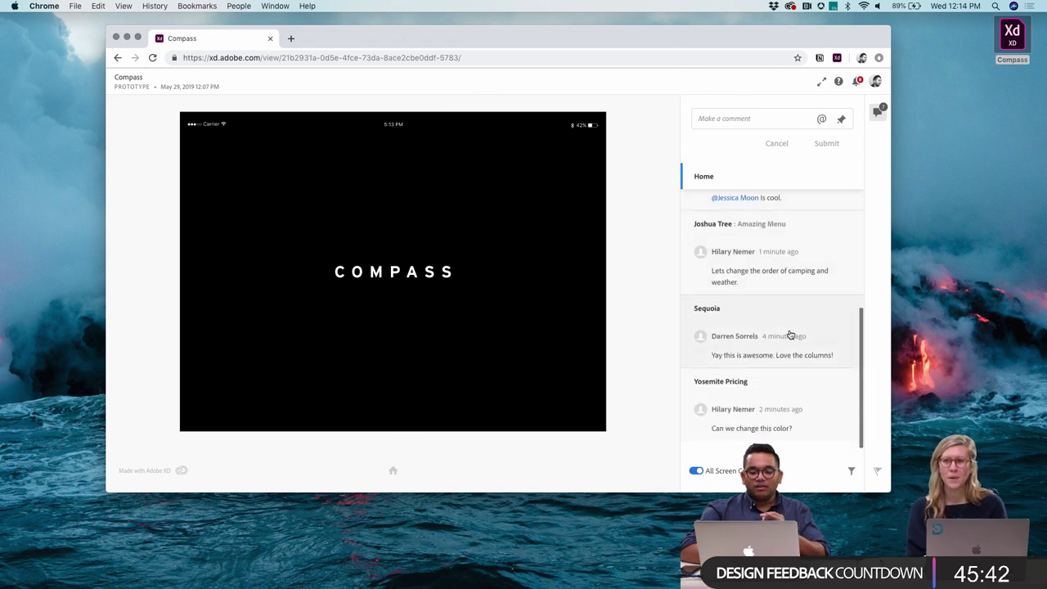
scroll(790, 335, up, 8)
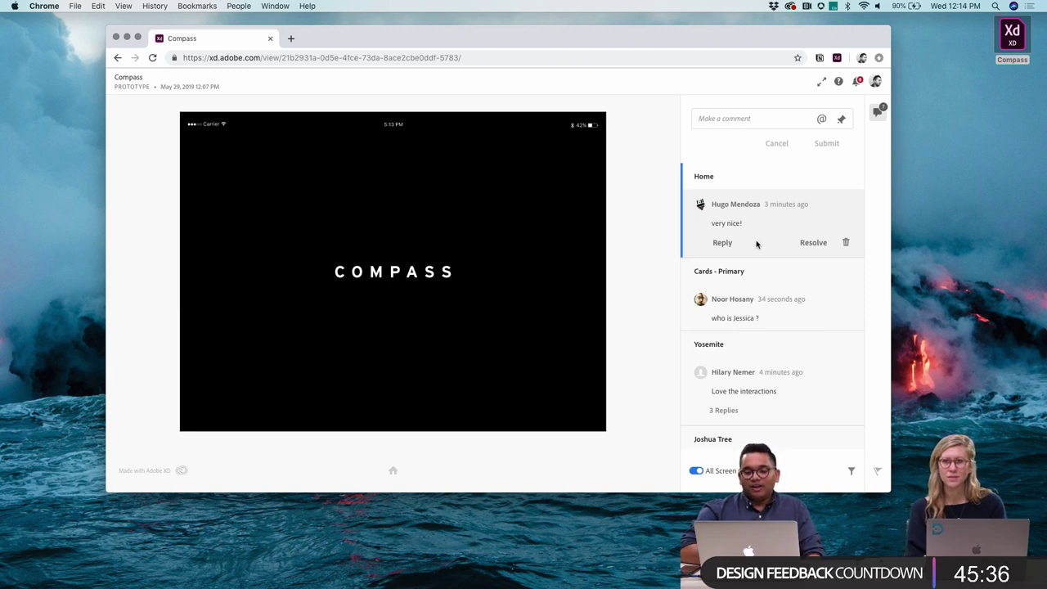
scroll(760, 304, down, 1)
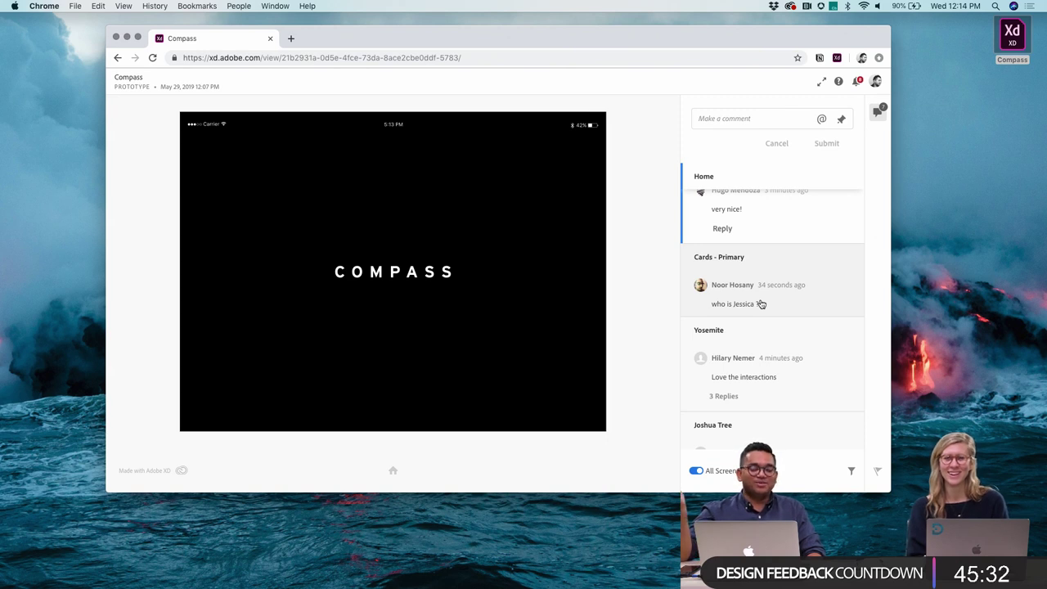
scroll(769, 381, down, 5)
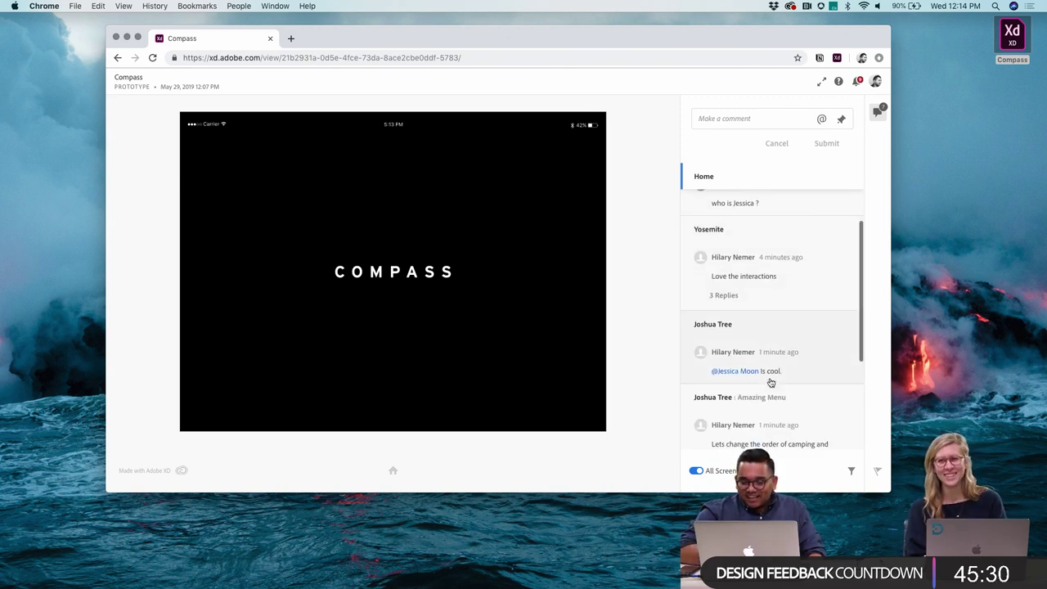
scroll(802, 376, down, 3)
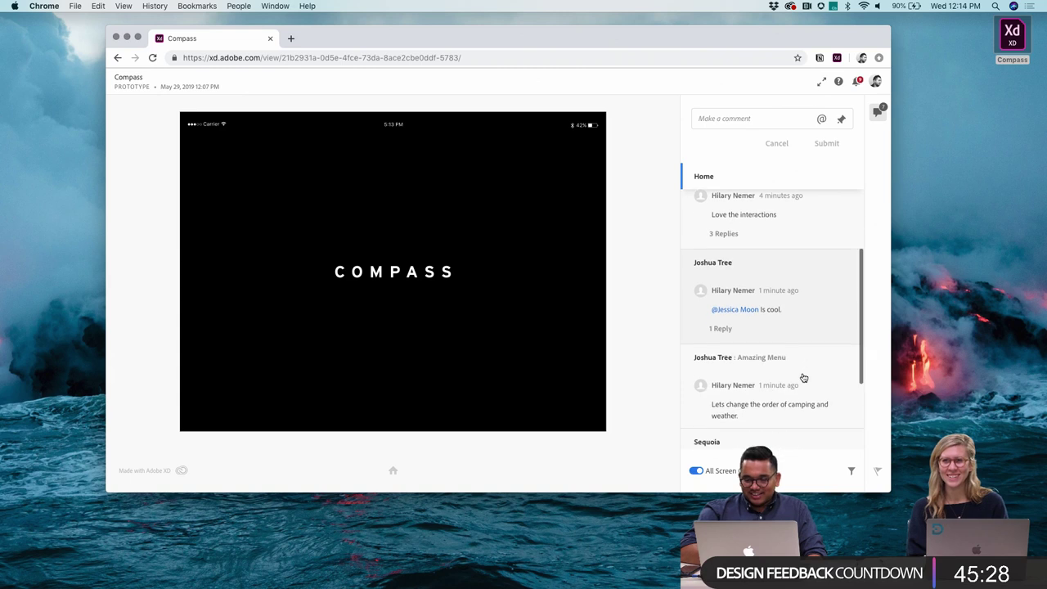
scroll(803, 377, down, 1)
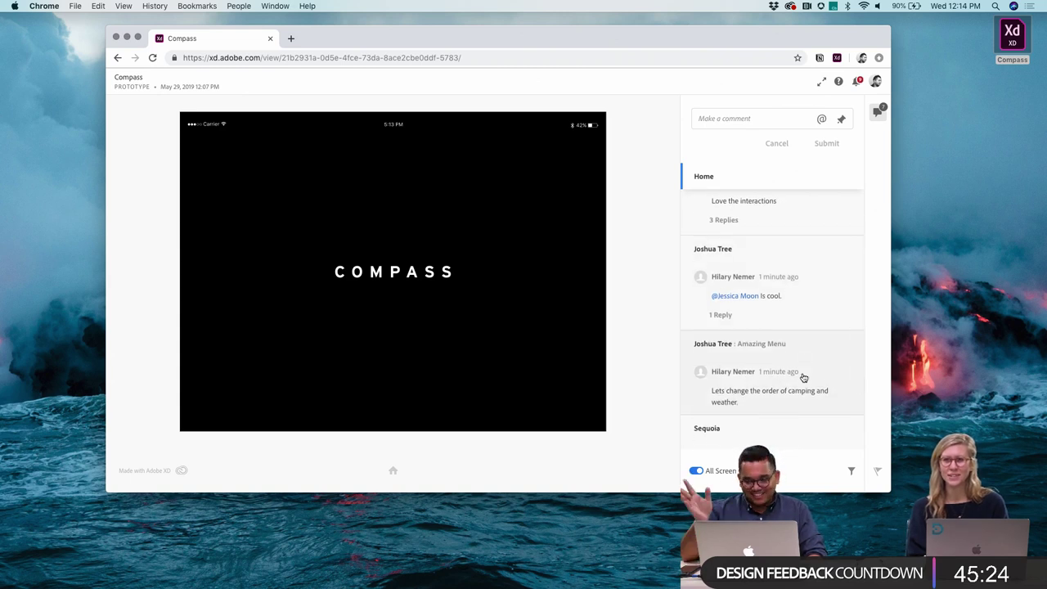
Step: Read the prototype's comments, limit them to the current screen, and bring up the people available to mention in a new comment
scroll(803, 377, down, 5)
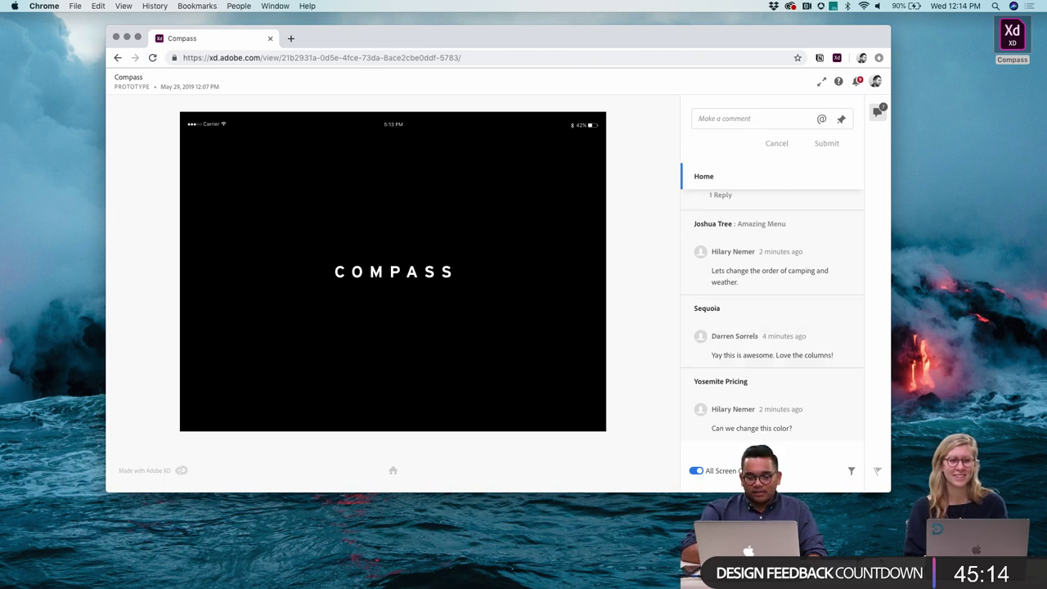
click(696, 472)
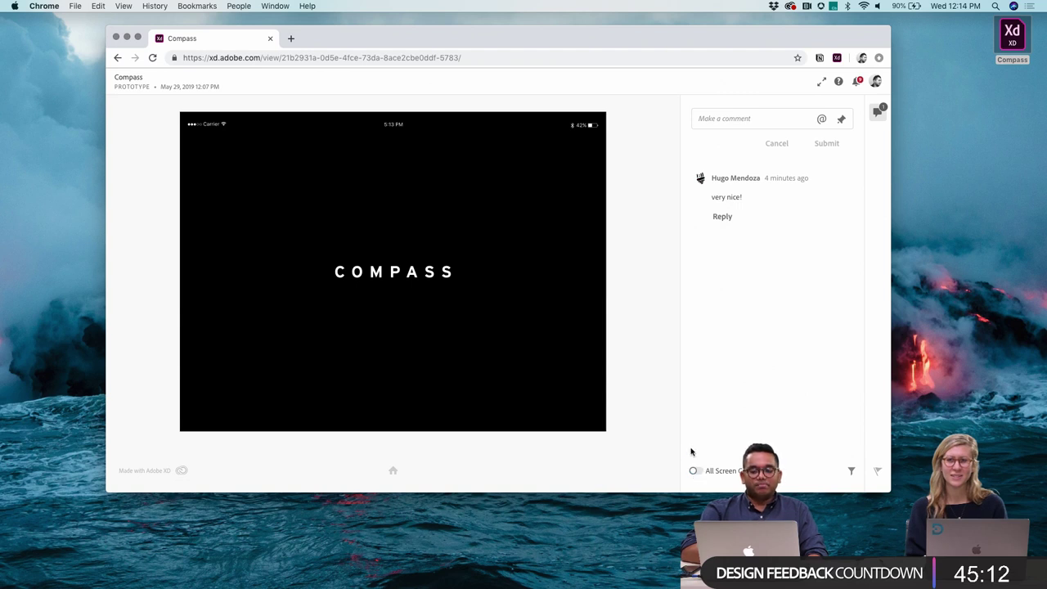
mouse_move(811, 186)
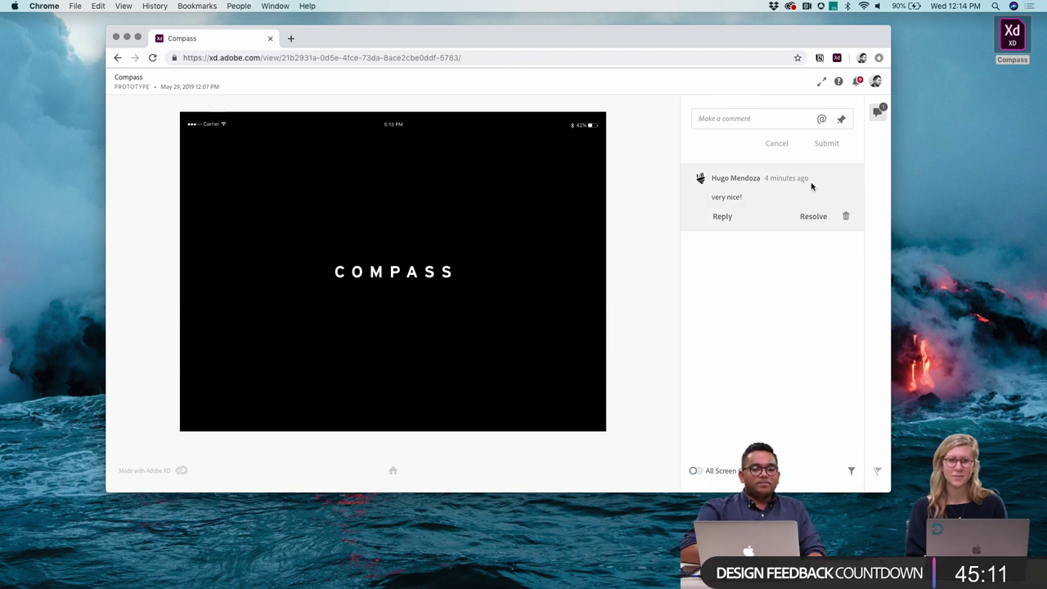
click(821, 119)
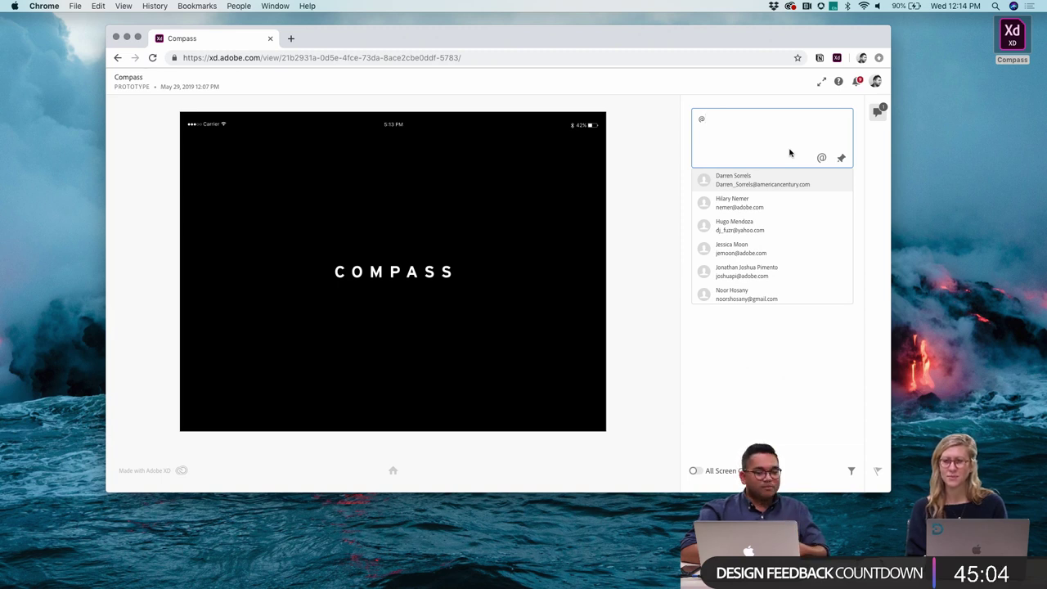
click(702, 382)
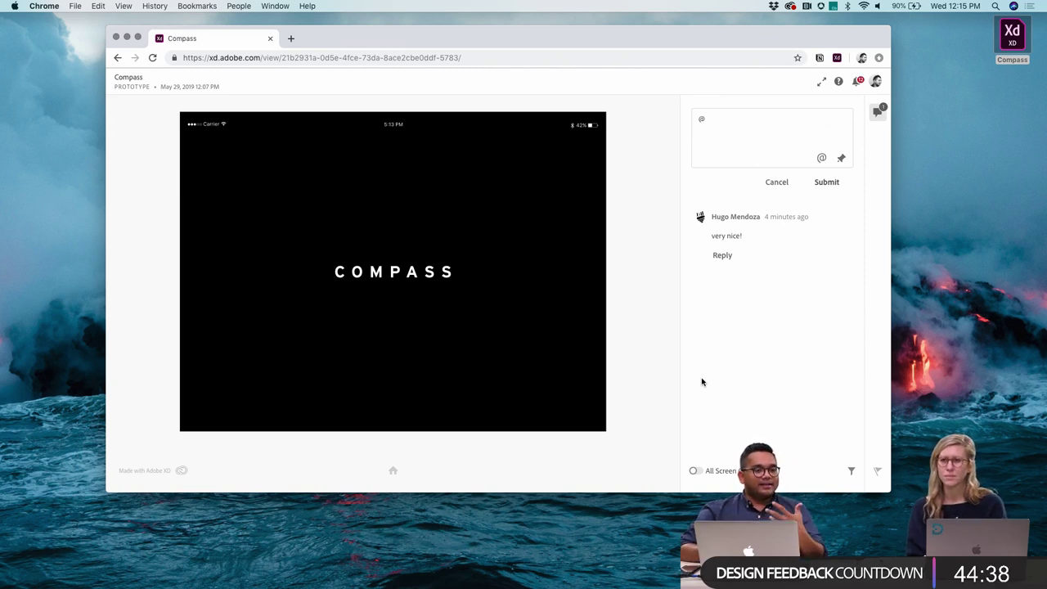
Step: Switch to Adobe XD and open the Share for Review settings for the Compass prototype
key(super+Tab)
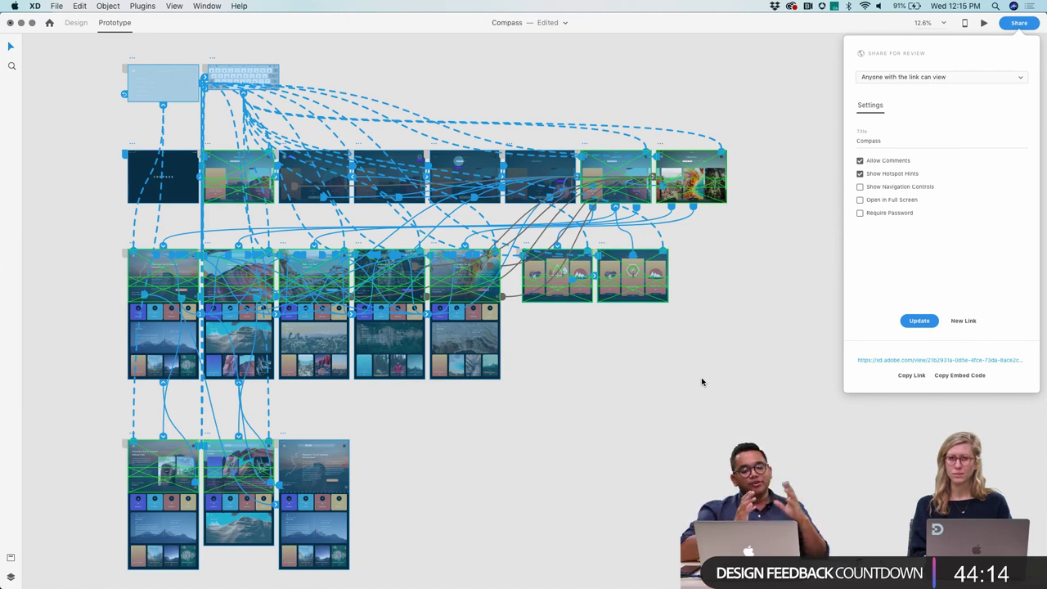
click(496, 408)
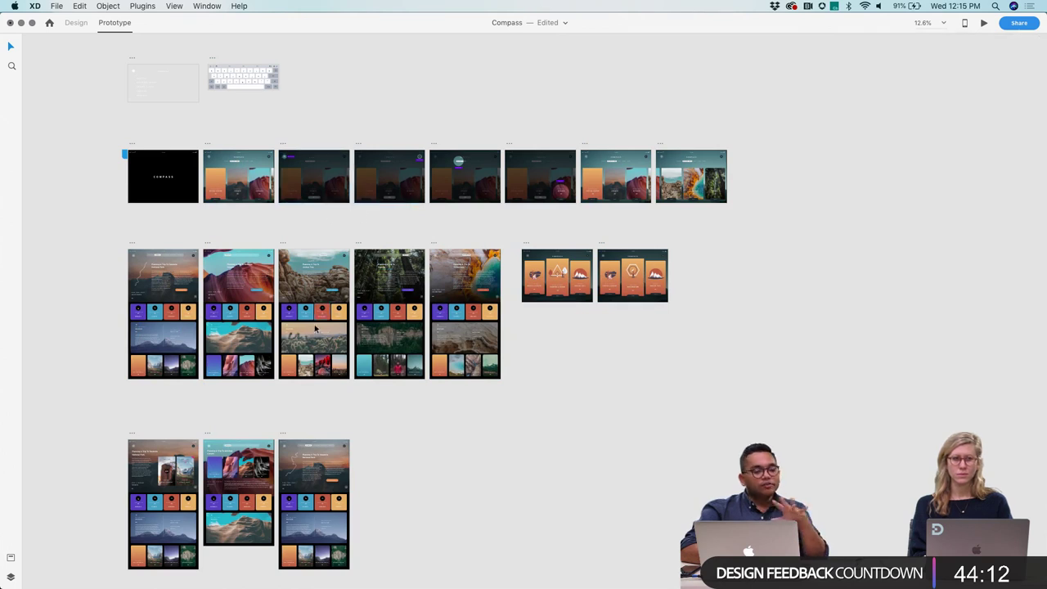
key(super+a)
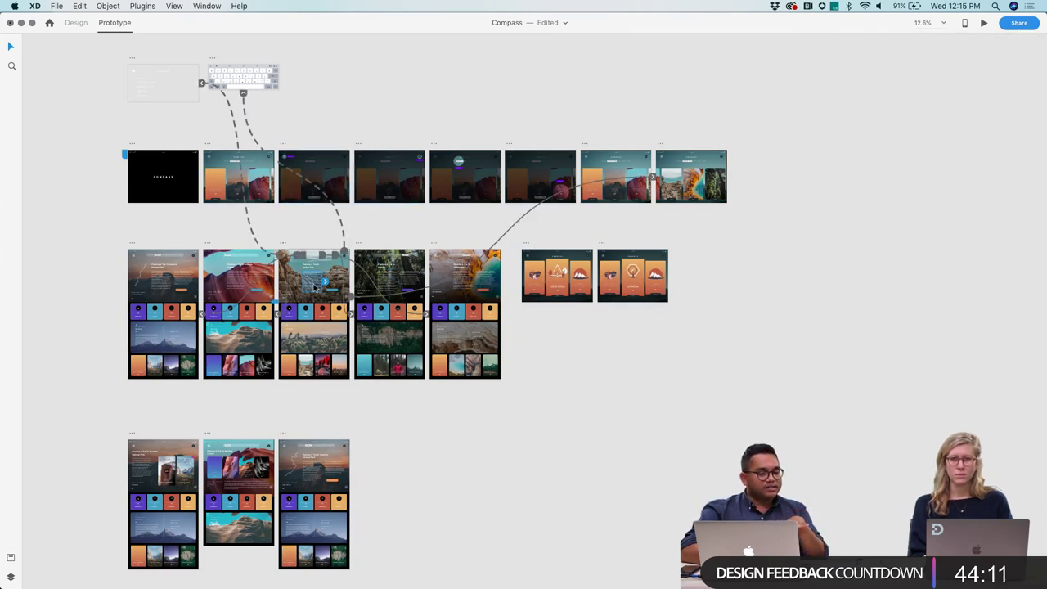
click(1014, 26)
click(983, 65)
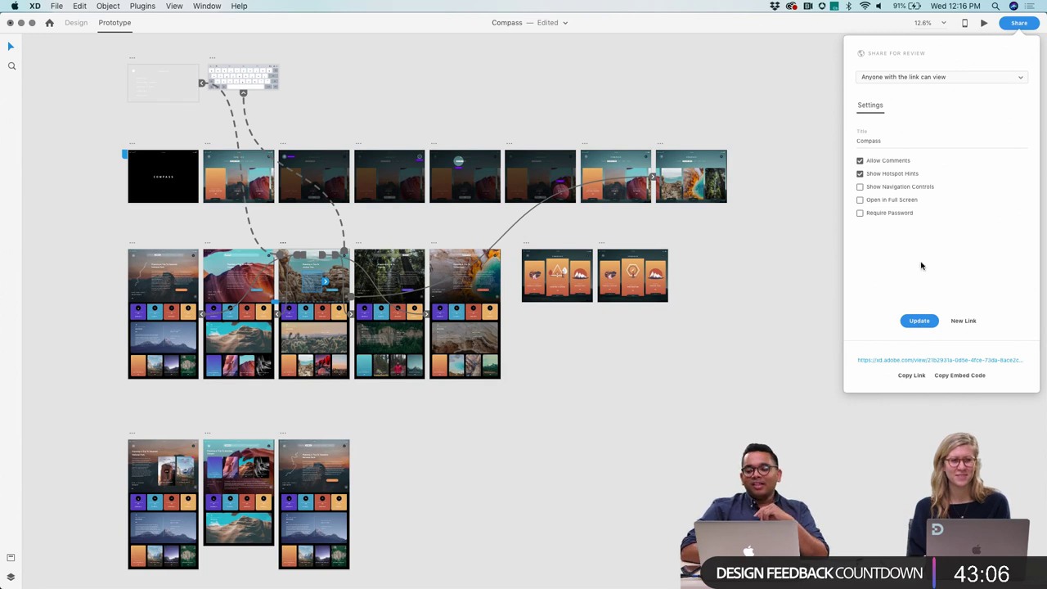
Step: Restrict the review link to "Only invited people can view" and create the private link
click(924, 80)
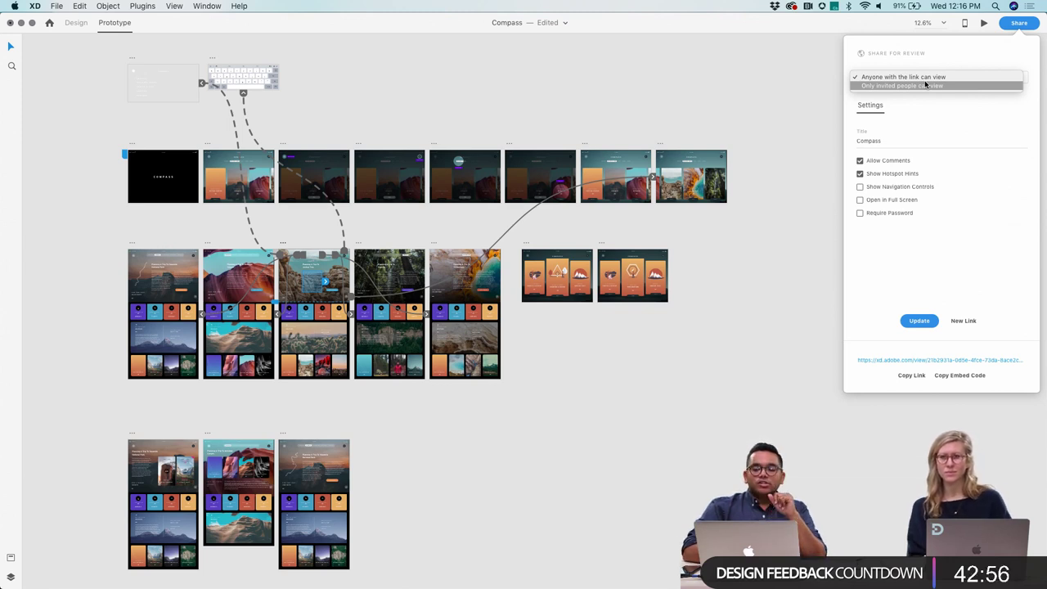
click(925, 85)
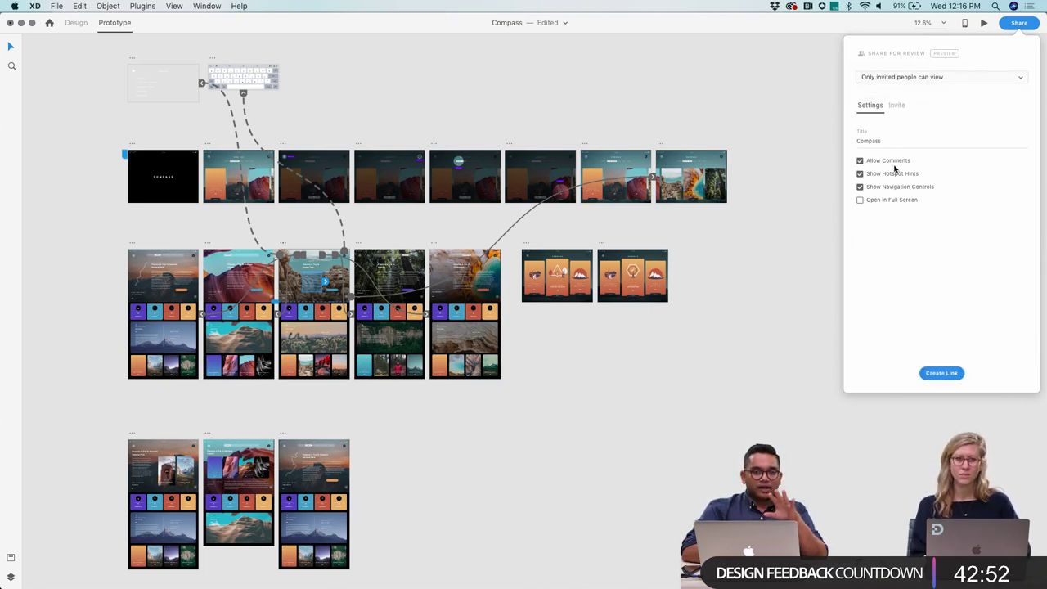
click(897, 106)
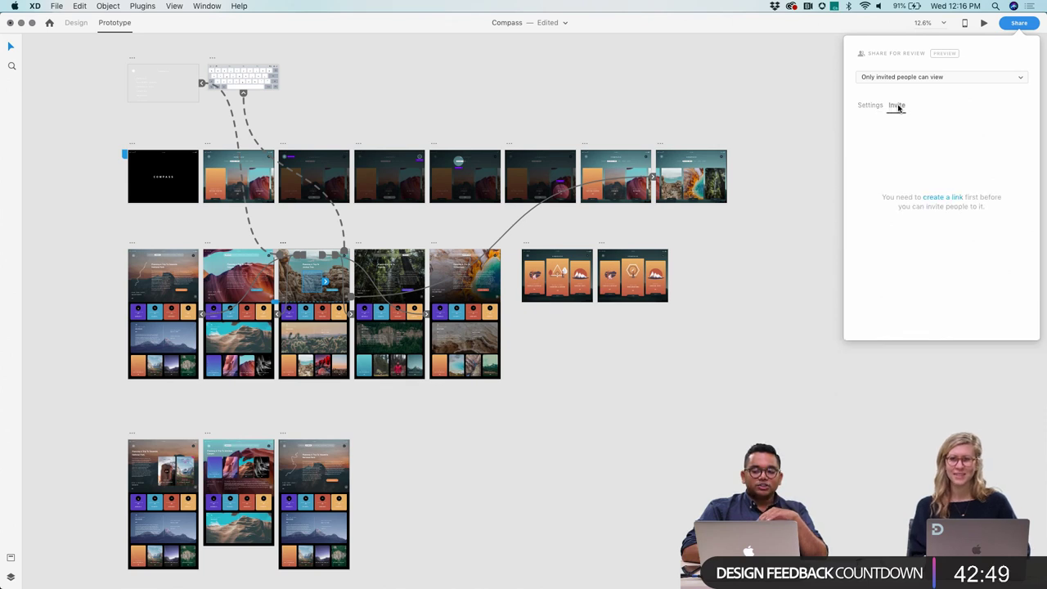
click(939, 198)
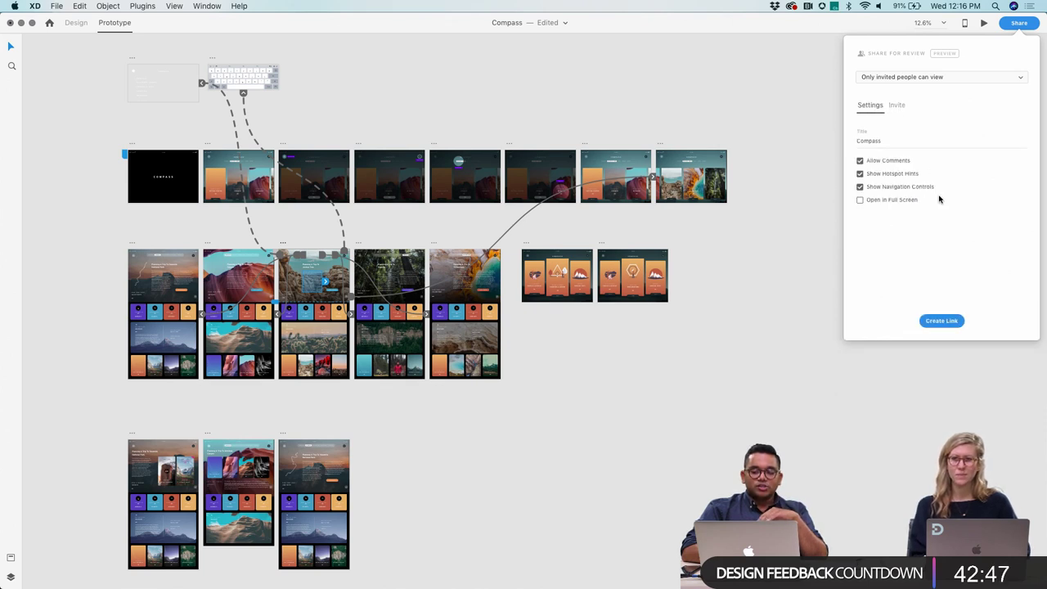
click(930, 323)
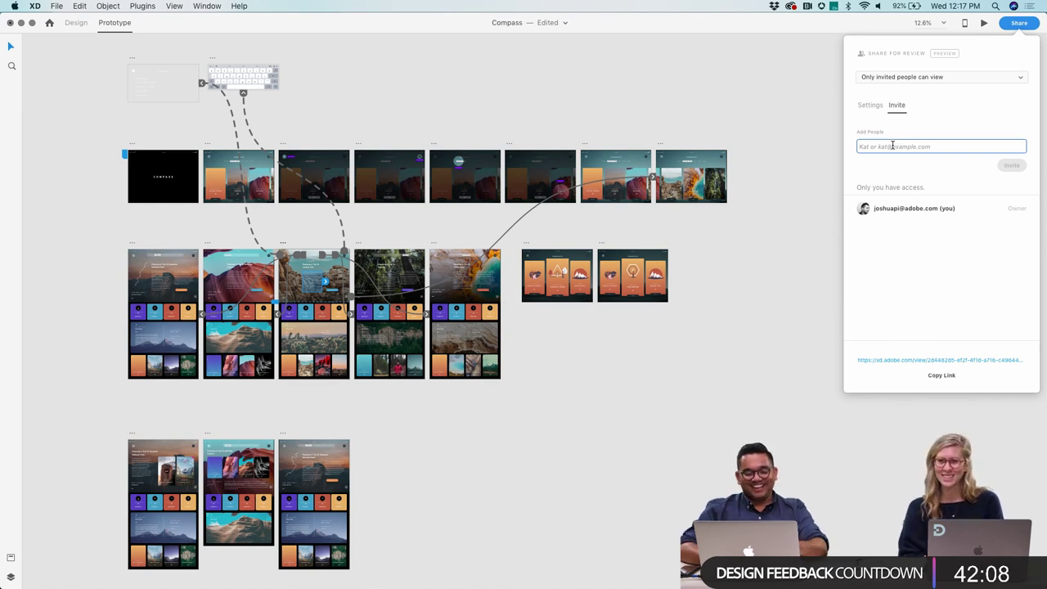
text(@)
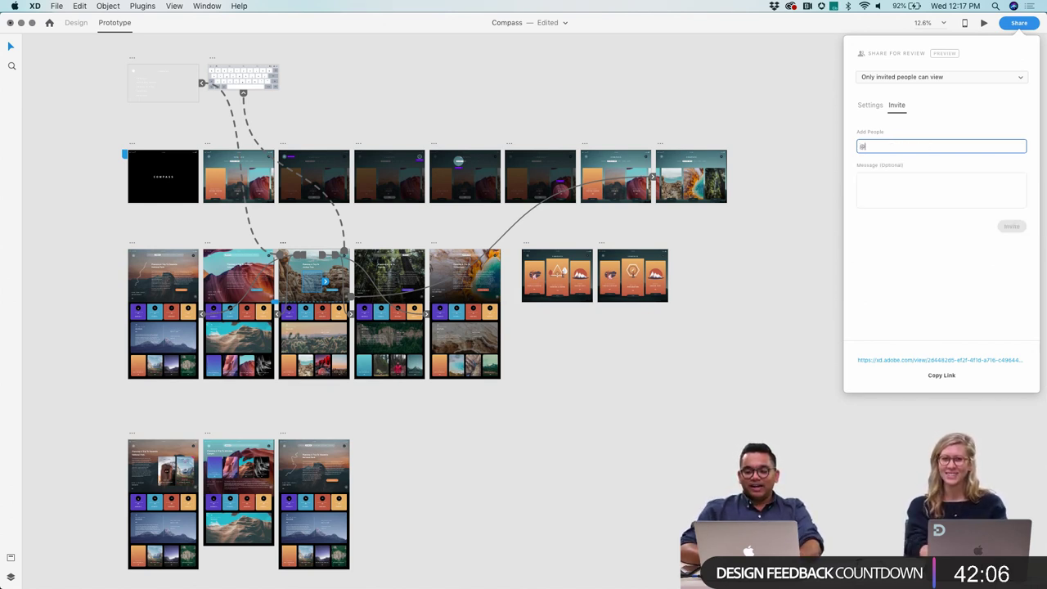
text(hil)
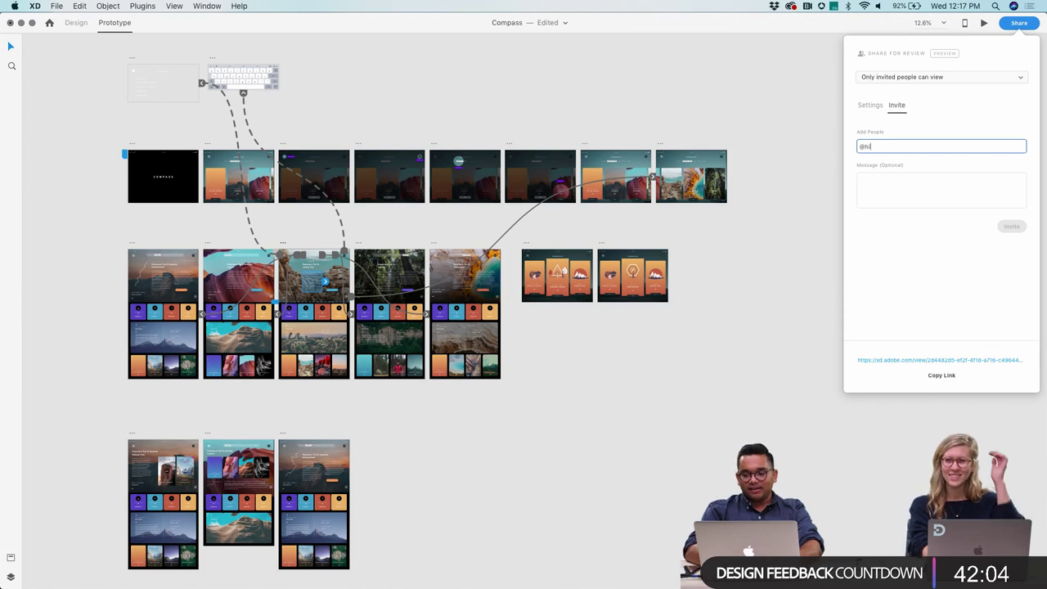
key(BackSpace)
key(BackSpace)
key(BackSpace)
key(BackSpace)
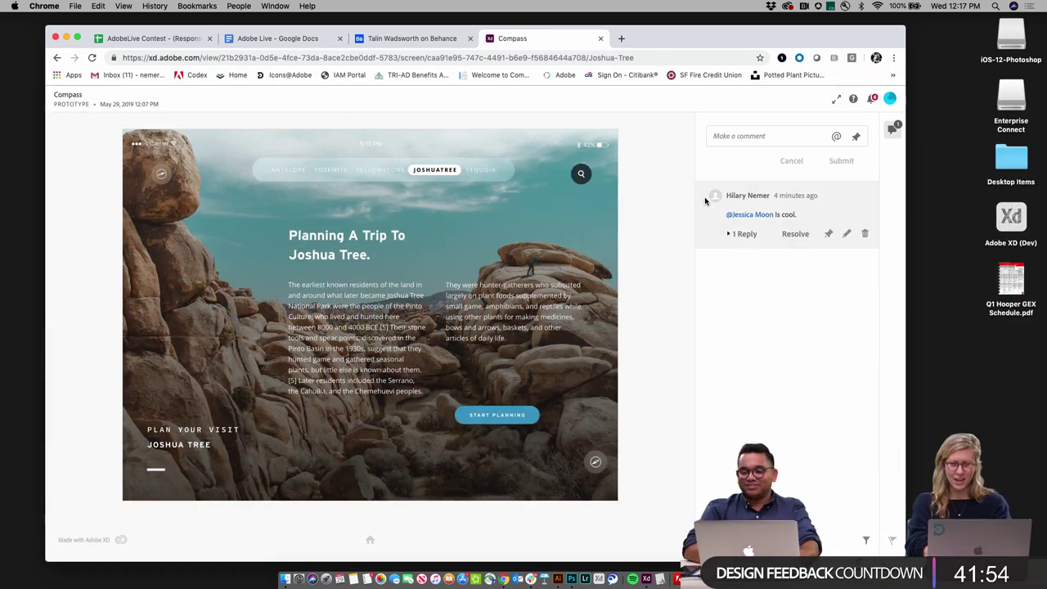
Step: In Chrome, expand the reply to the comment on the Joshua Tree screen and resolve the comment
click(743, 234)
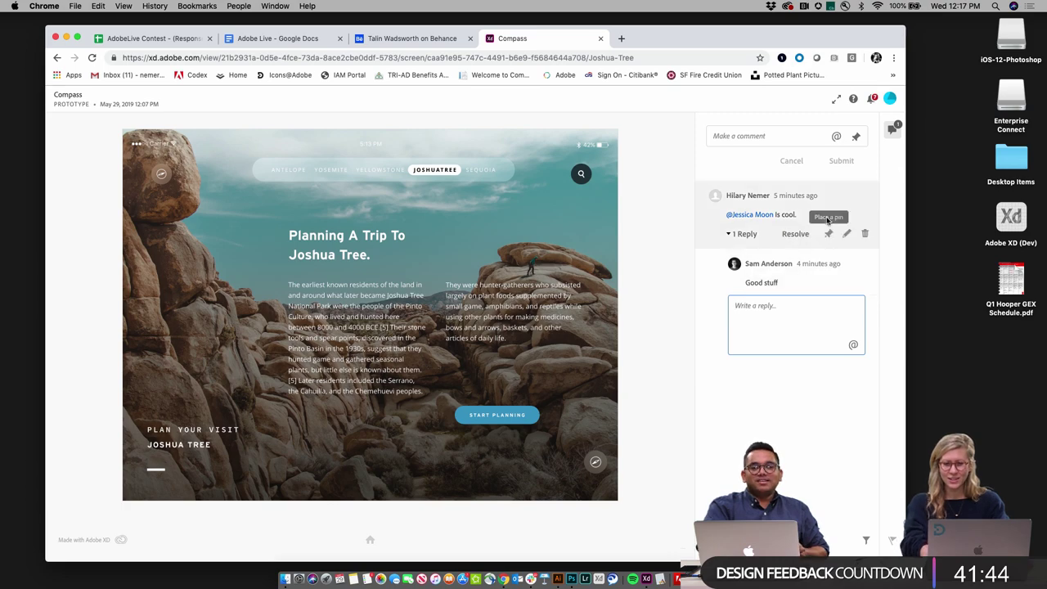
click(797, 235)
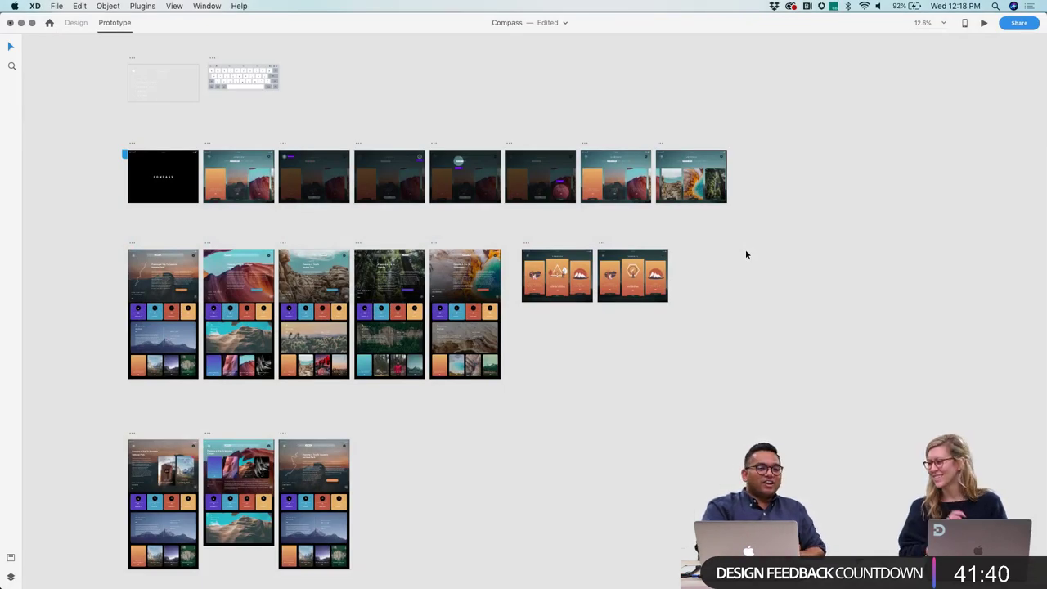
Step: Back in Adobe XD, check who is invited to the private review link and close the sharing settings
click(1014, 26)
click(981, 63)
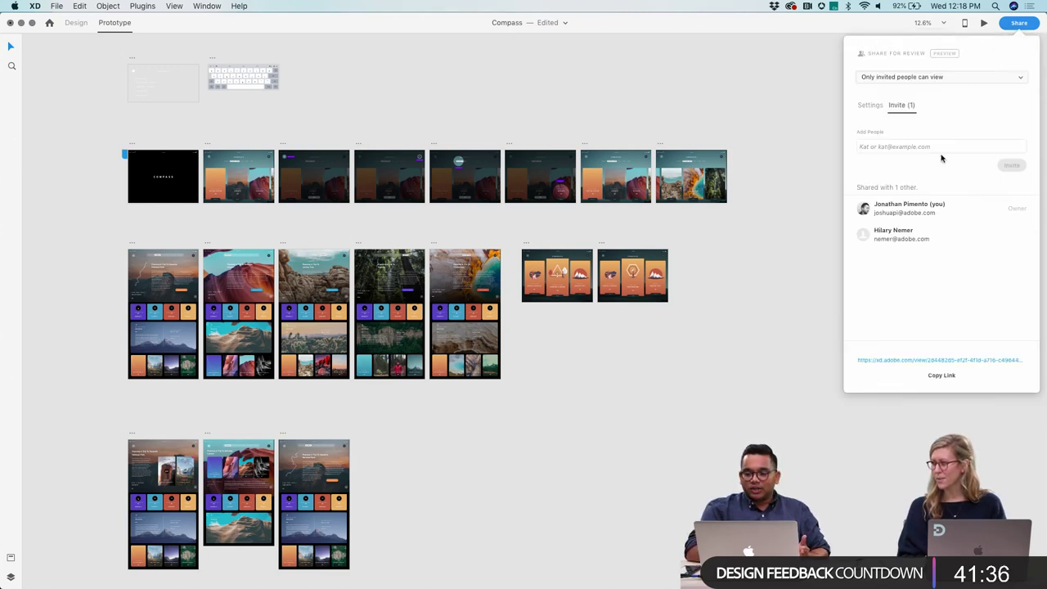
click(787, 267)
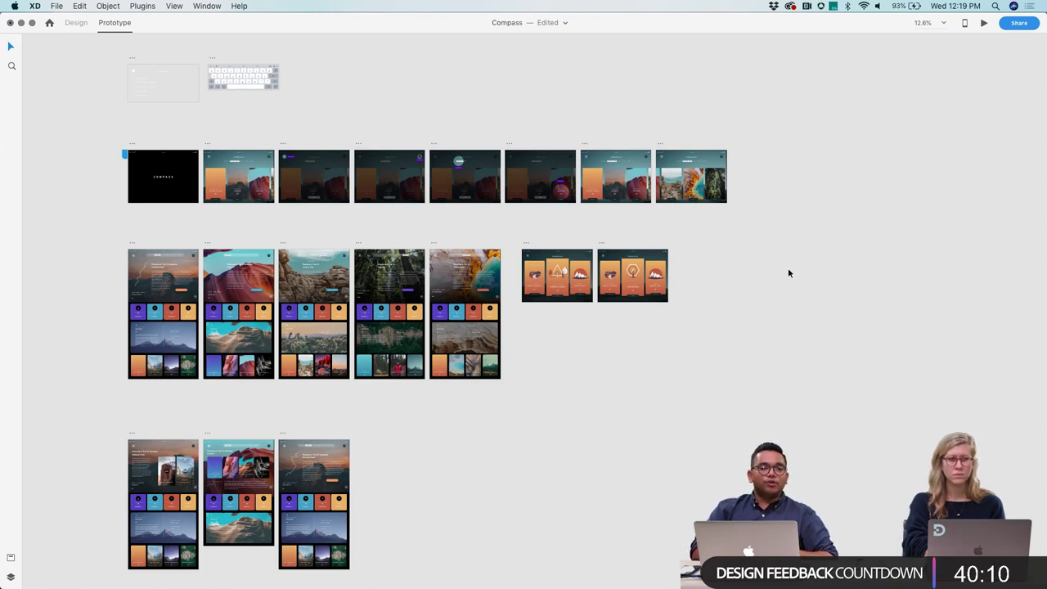
Step: Browse the list of all available XD plugins and close the plugin manager
click(146, 5)
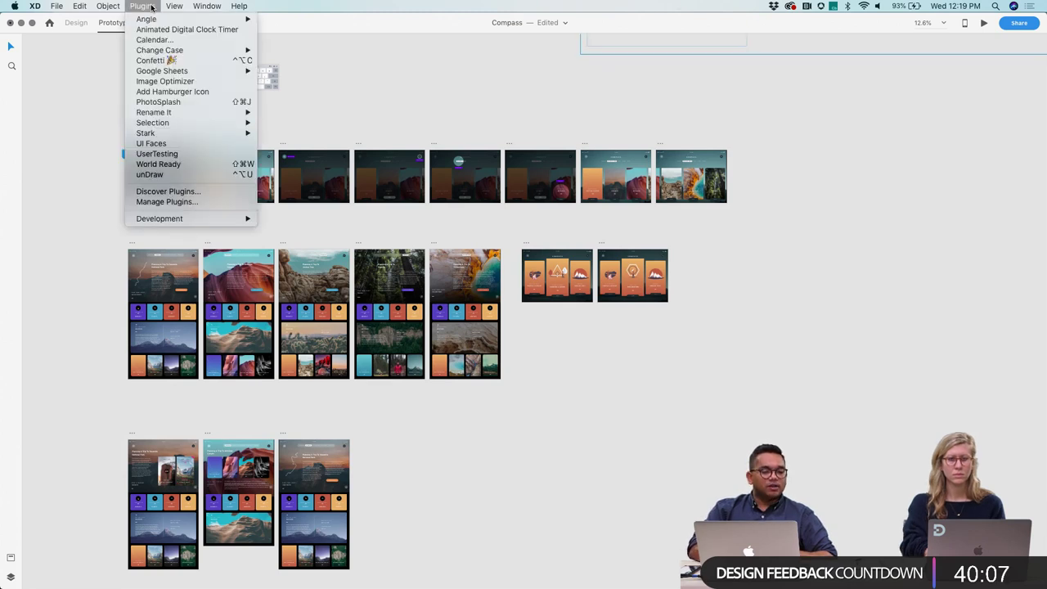
click(170, 194)
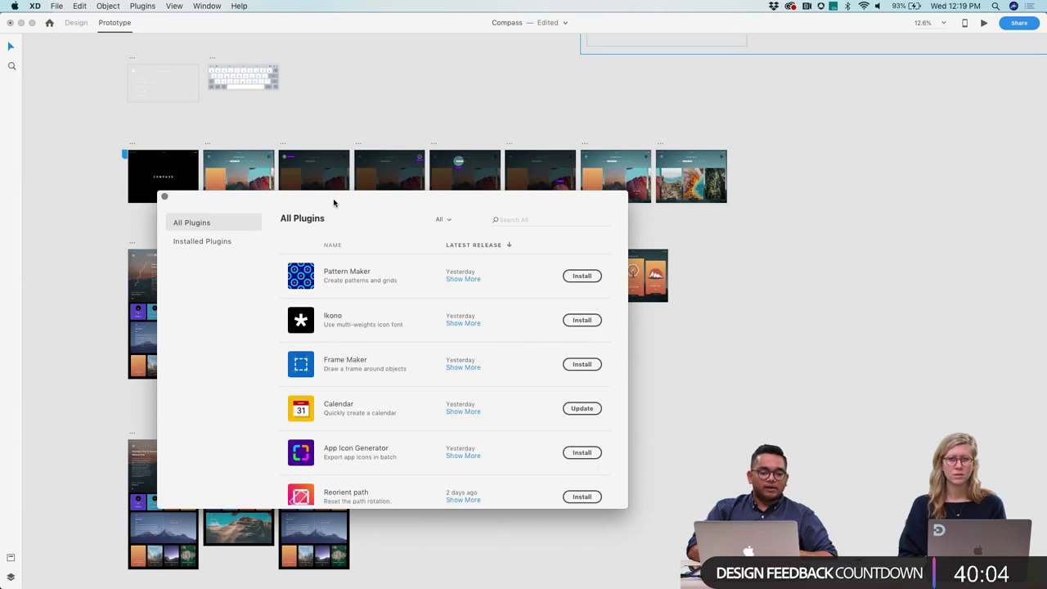
drag(333, 198, 444, 89)
scroll(446, 333, down, 5)
scroll(447, 333, down, 10)
scroll(447, 333, up, 10)
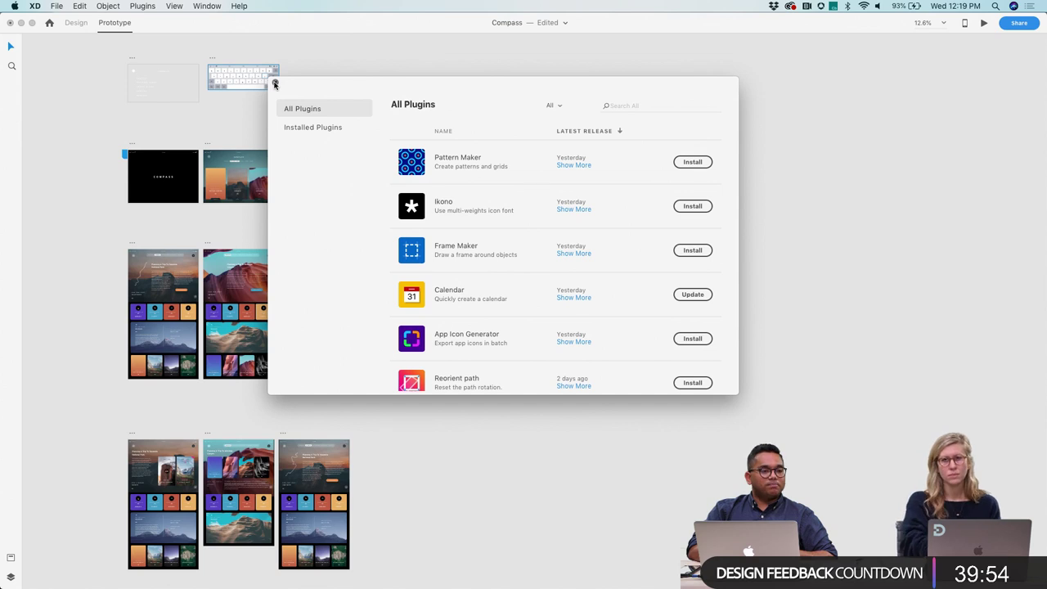
click(275, 84)
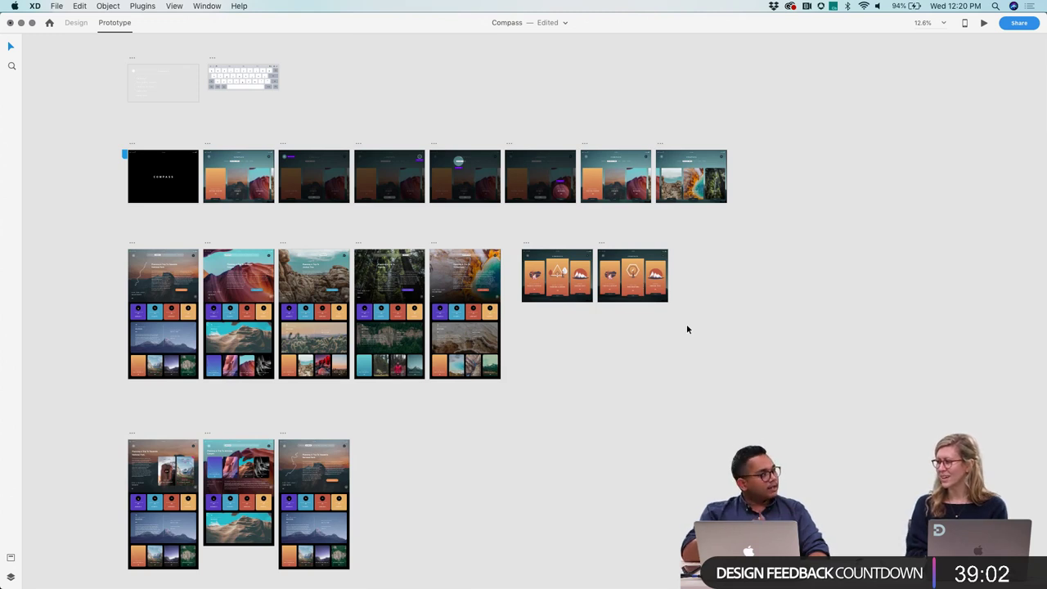
Step: Switch to Design mode at the cards artboard in the iOS / iPad section
scroll(436, 241, left, 3)
scroll(437, 241, up, 1)
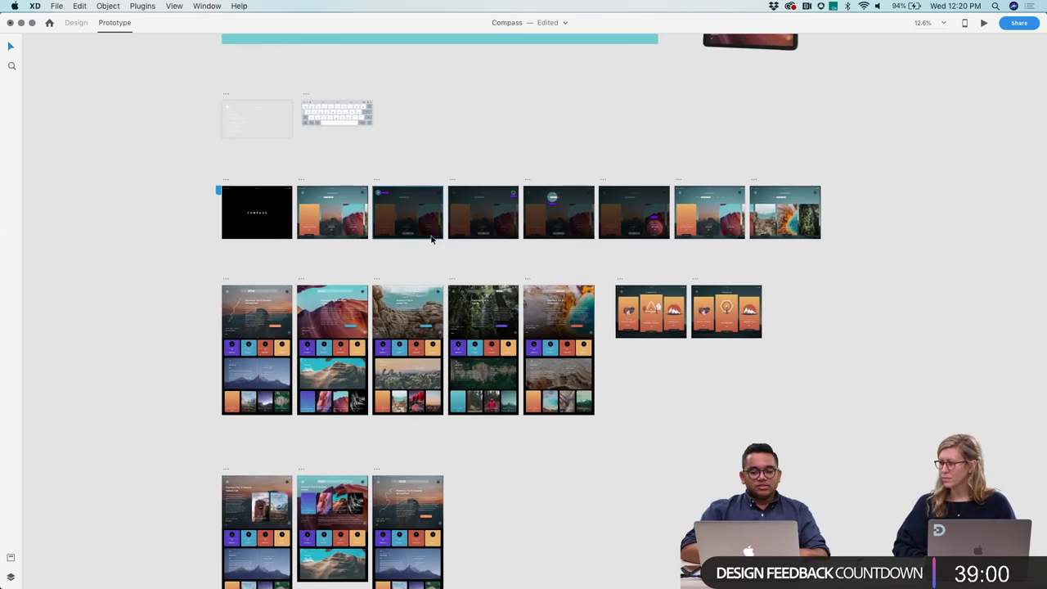
scroll(300, 217, up, 10)
scroll(300, 218, down, 7)
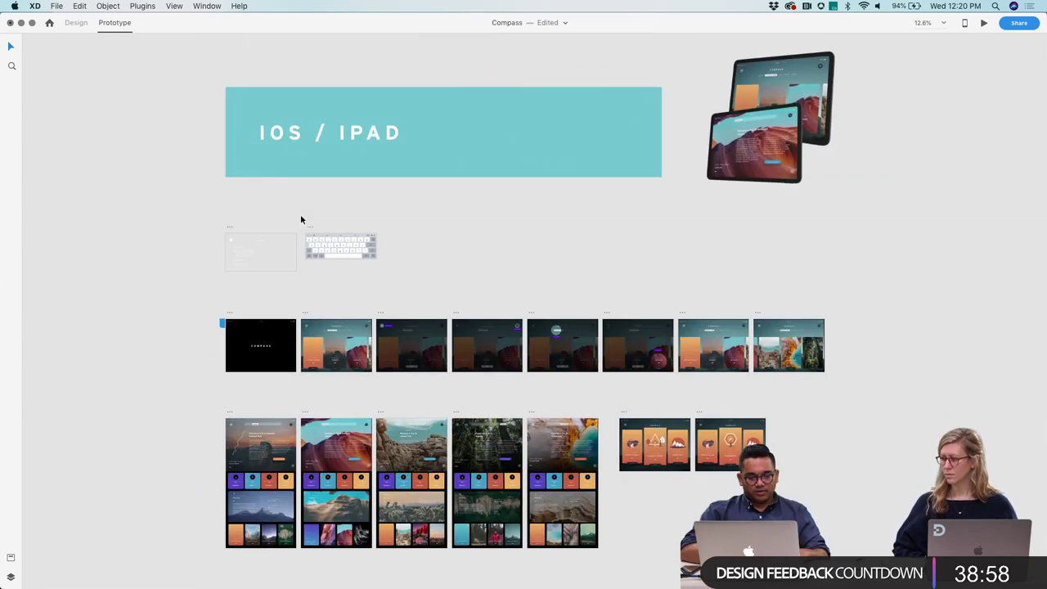
scroll(320, 367, up, 5)
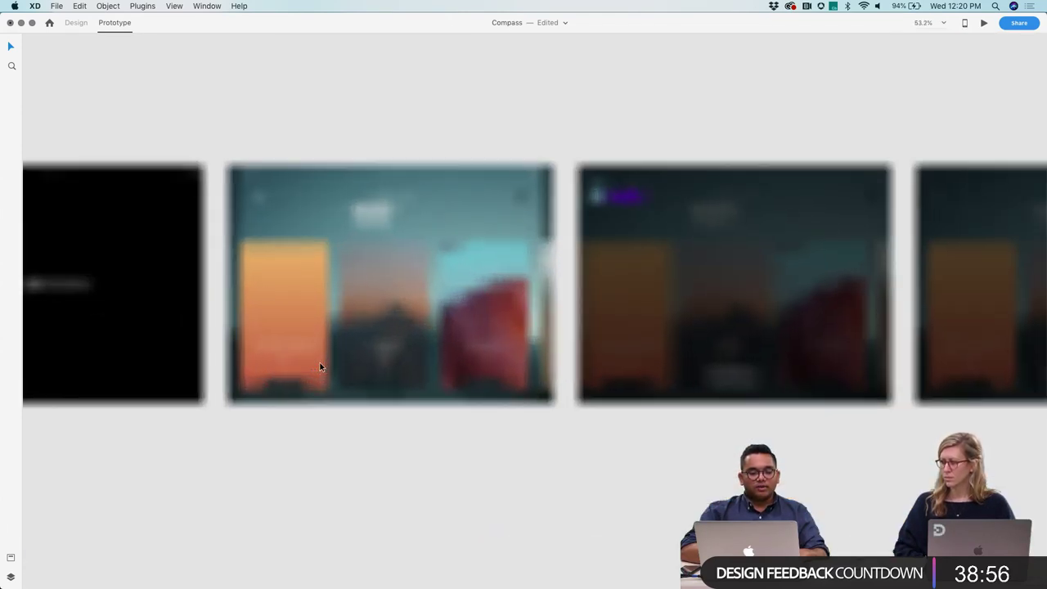
click(72, 25)
Step: Paste a copy of the iPad primary cards artboard into an empty area of the canvas
scroll(255, 170, down, 5)
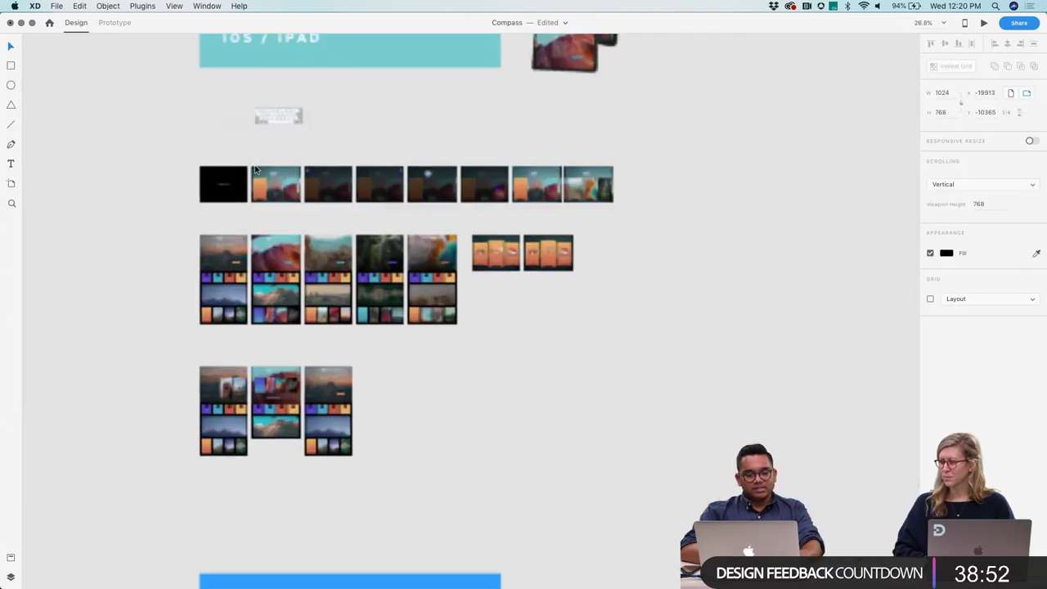
scroll(256, 169, down, 8)
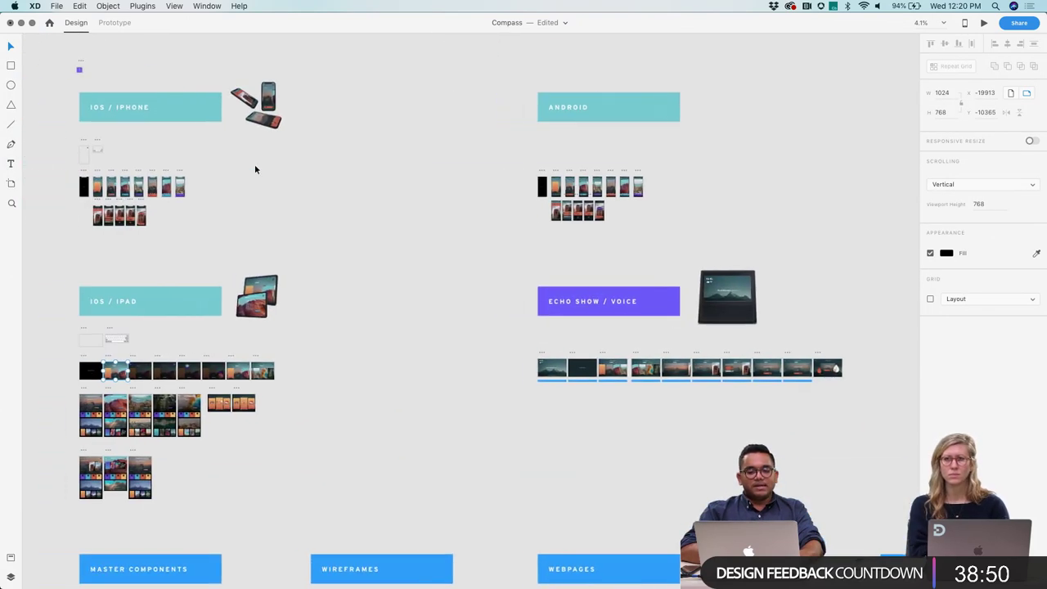
scroll(347, 190, up, 6)
scroll(347, 190, up, 2)
key(super+v)
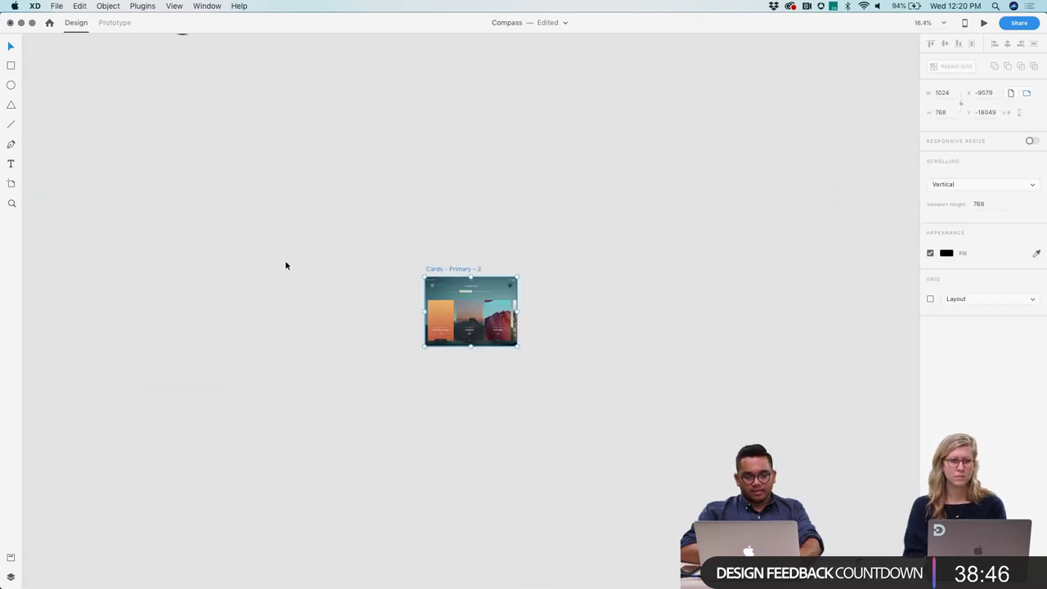
Step: Move the row of park cards out of the copied artboard and back into it at X 30, Y 258
scroll(387, 207, right, 2)
scroll(387, 208, up, 5)
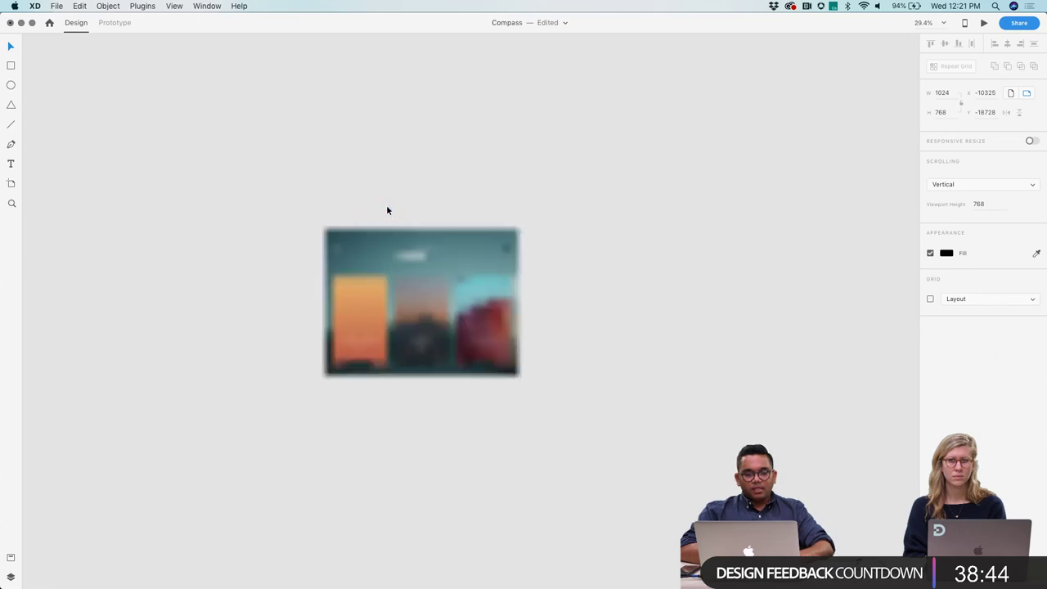
scroll(388, 208, right, 2)
click(287, 293)
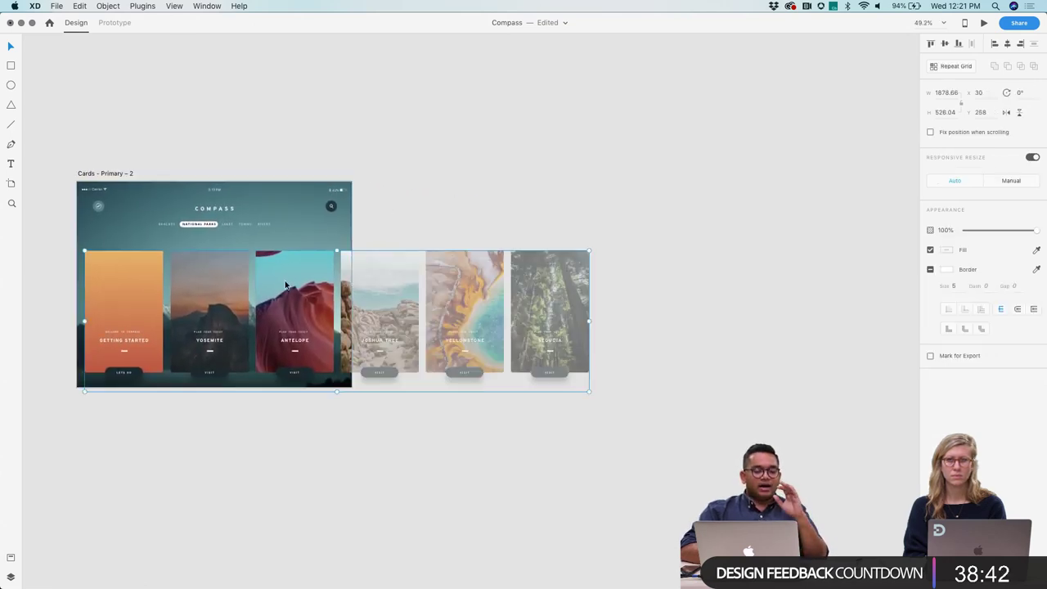
drag(286, 292, 410, 466)
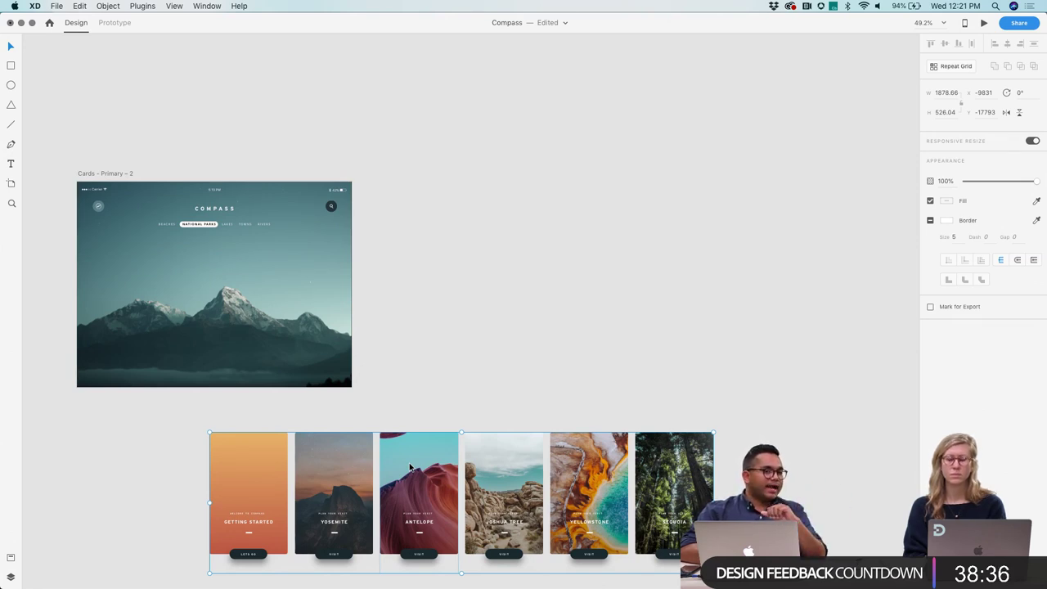
drag(411, 466, 285, 285)
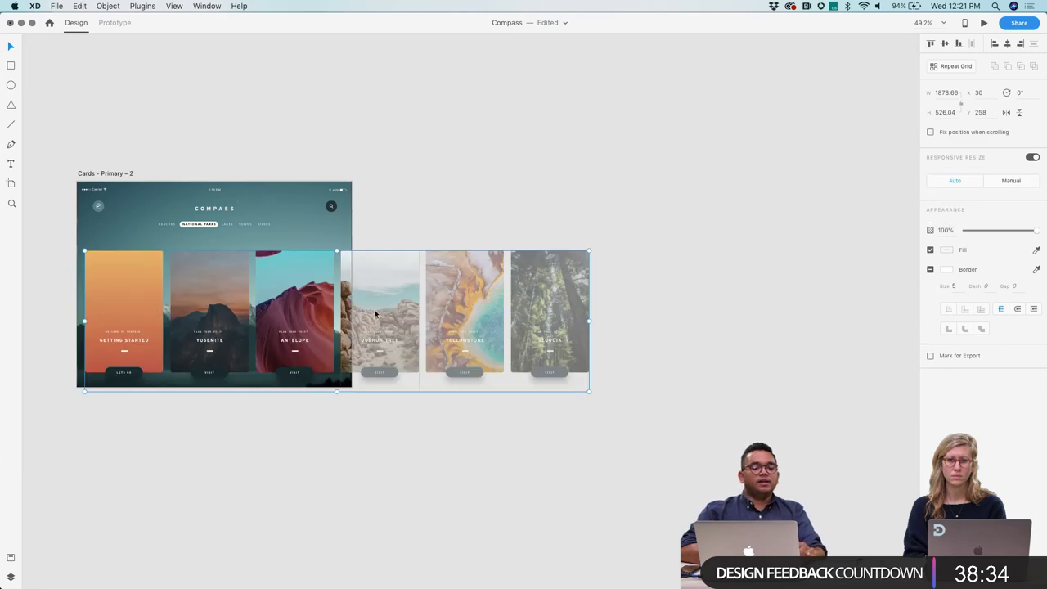
key(Escape)
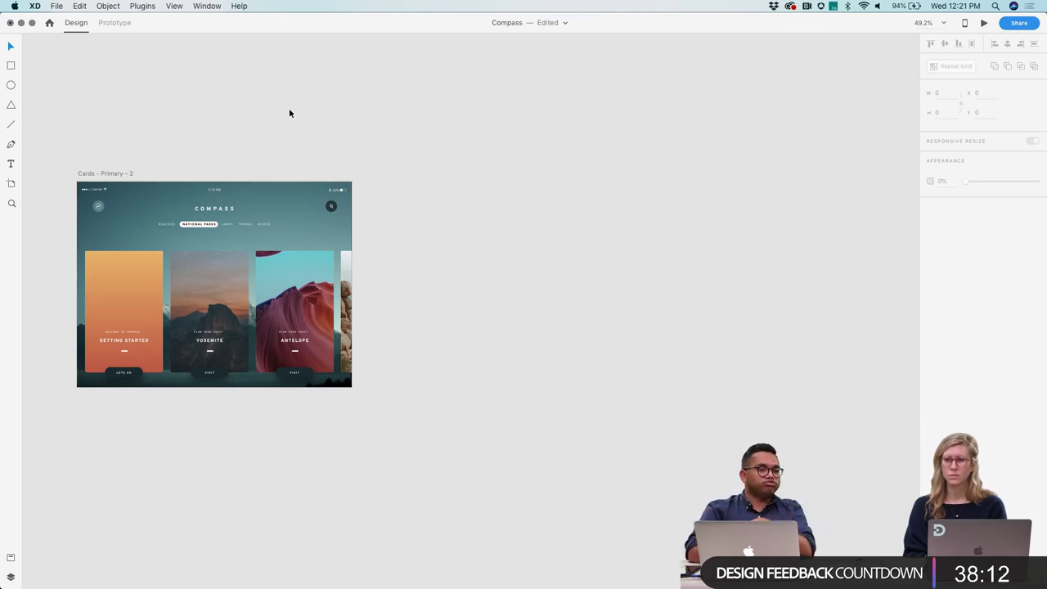
click(100, 174)
key(super+d)
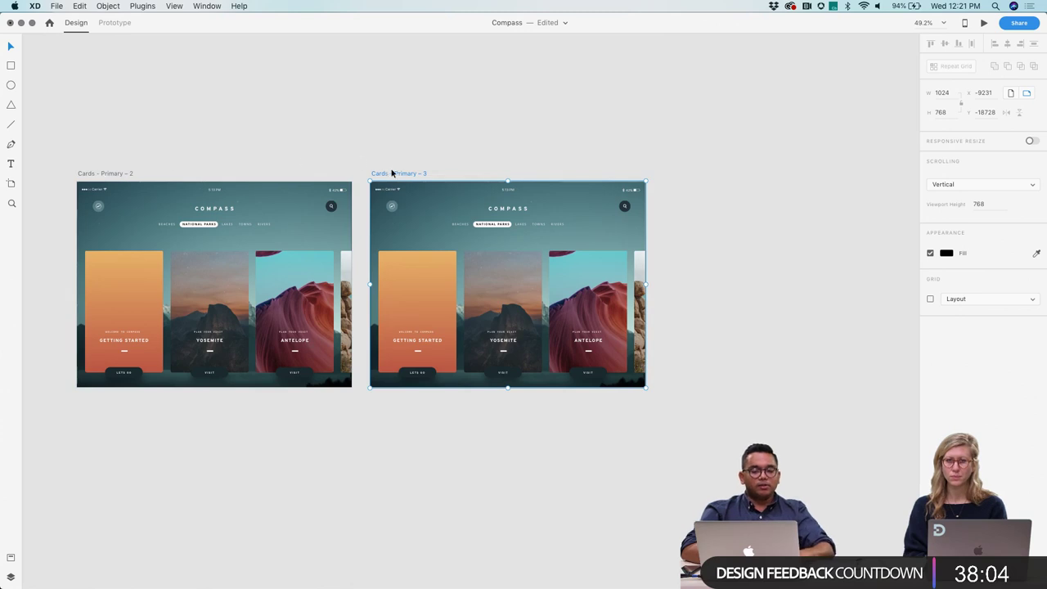
drag(439, 171, 561, 176)
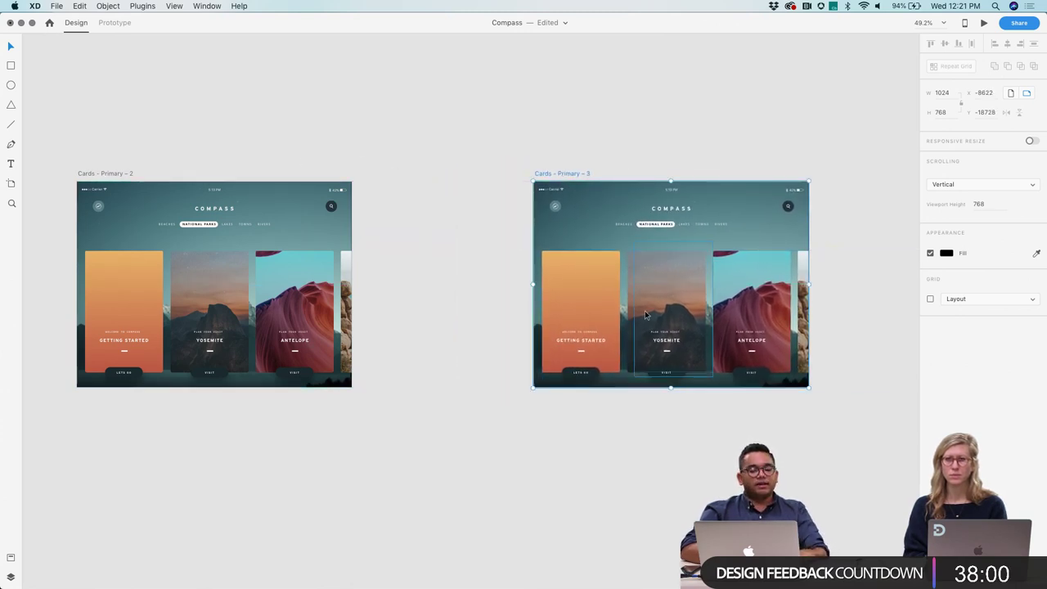
click(804, 305)
drag(804, 305, 721, 296)
key(super+z)
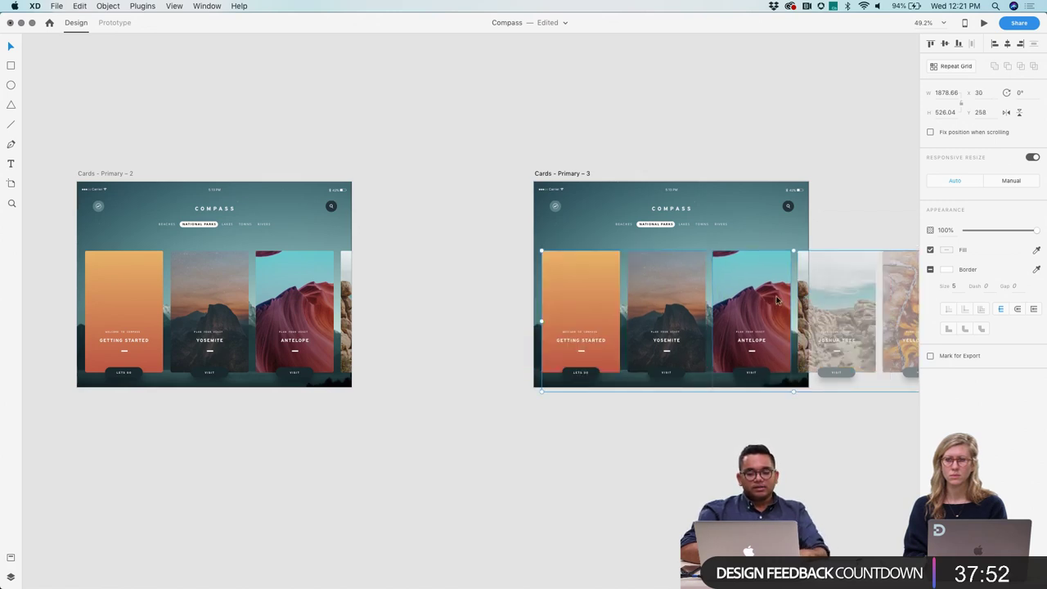
scroll(759, 299, right, 5)
drag(714, 303, 670, 309)
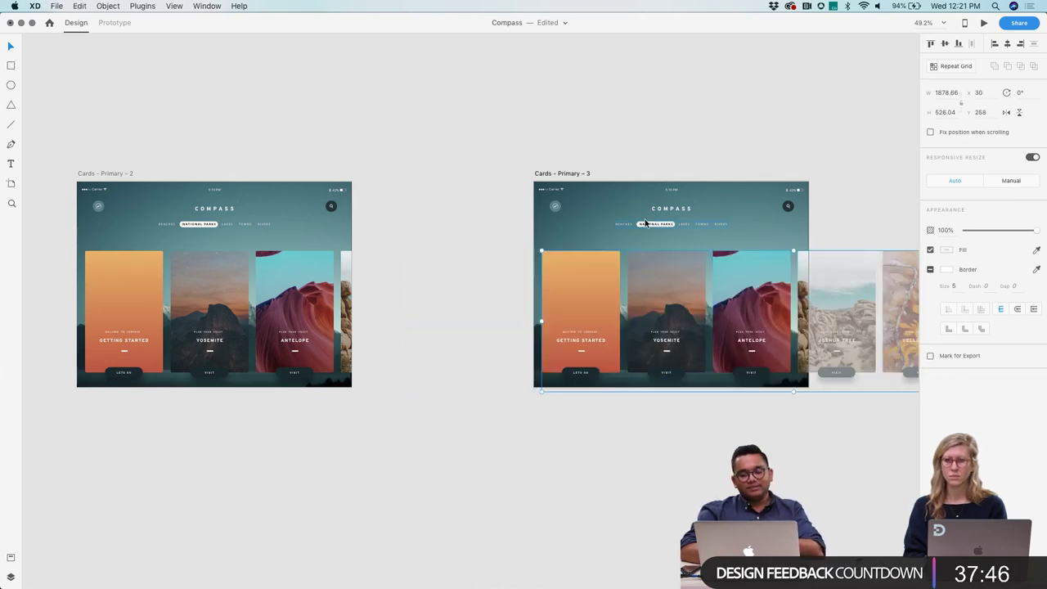
click(574, 174)
key(Delete)
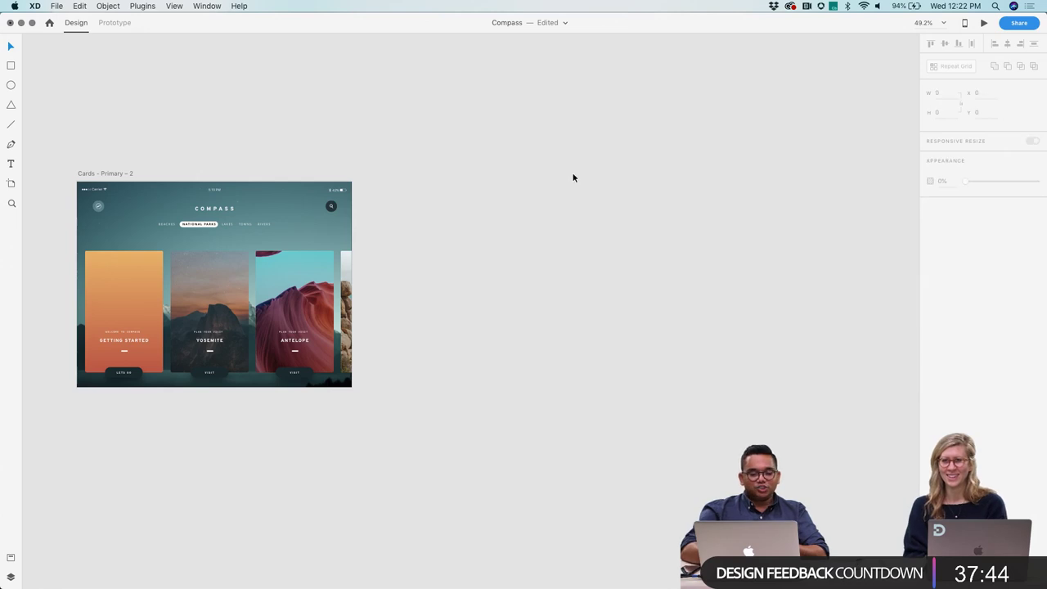
Step: Add horizontal guides along the cards' top and bottom edges, and place a duplicate of the guided artboard at X -8434, Y -18728
drag(130, 177, 135, 250)
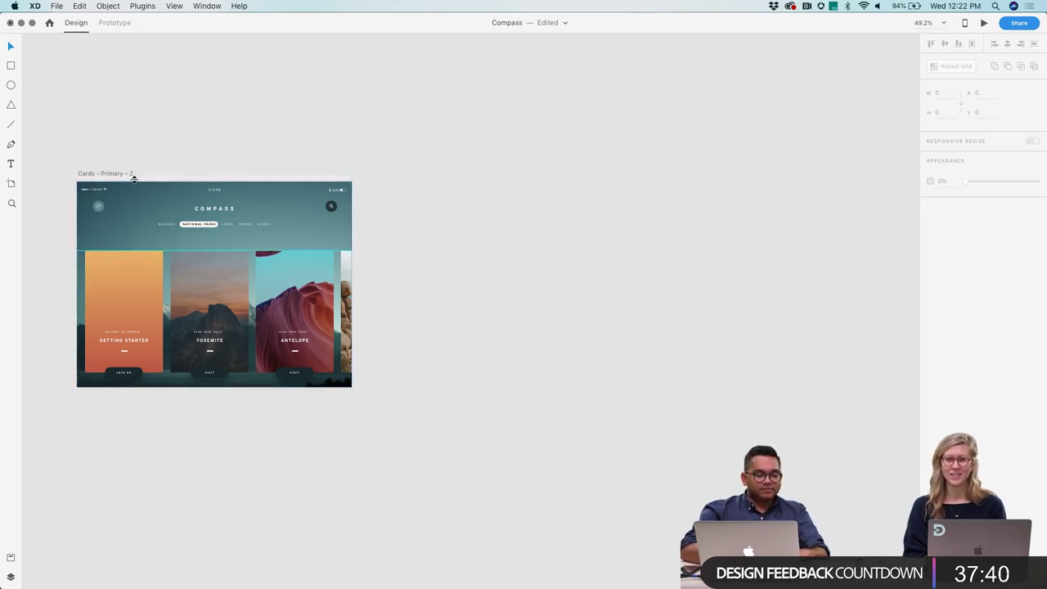
drag(131, 179, 131, 377)
click(117, 175)
key(super+d)
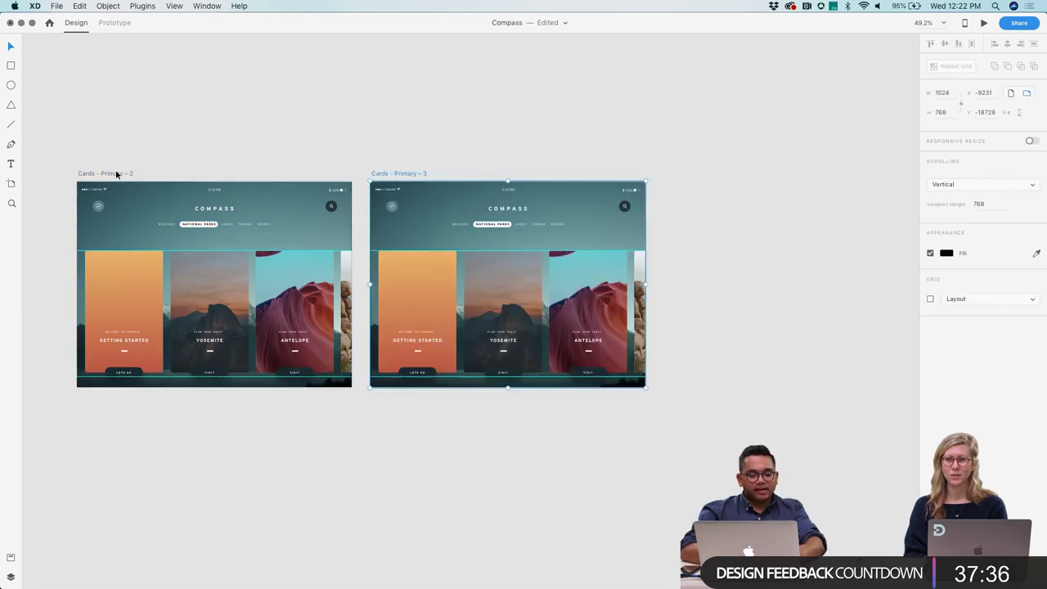
drag(403, 176, 617, 176)
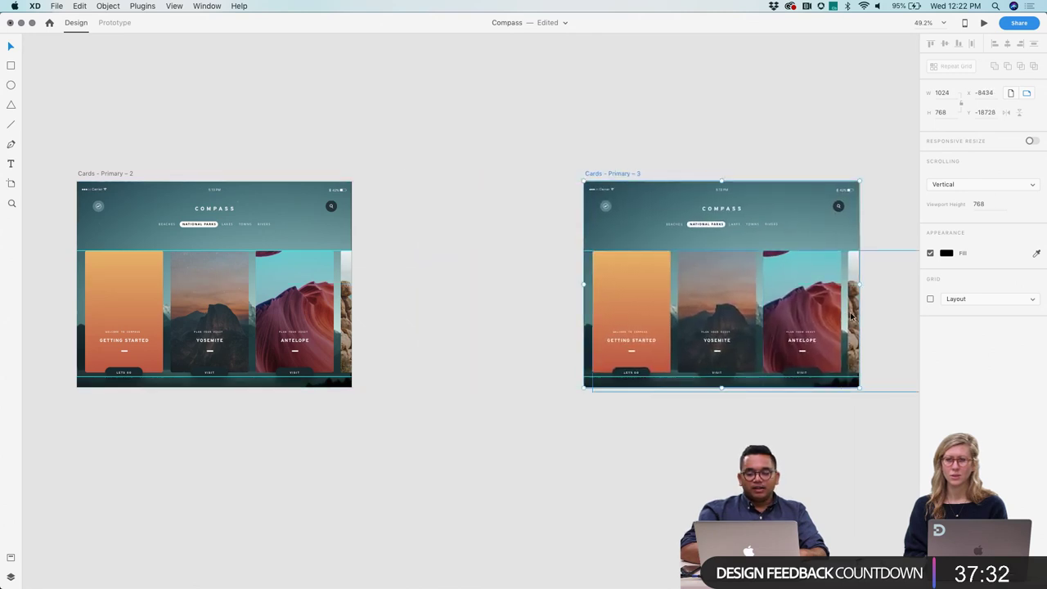
Step: Slide the card row in the Cards - Primary – 3 artboard horizontally to X -873, keeping Y 258
click(851, 315)
drag(850, 314, 610, 317)
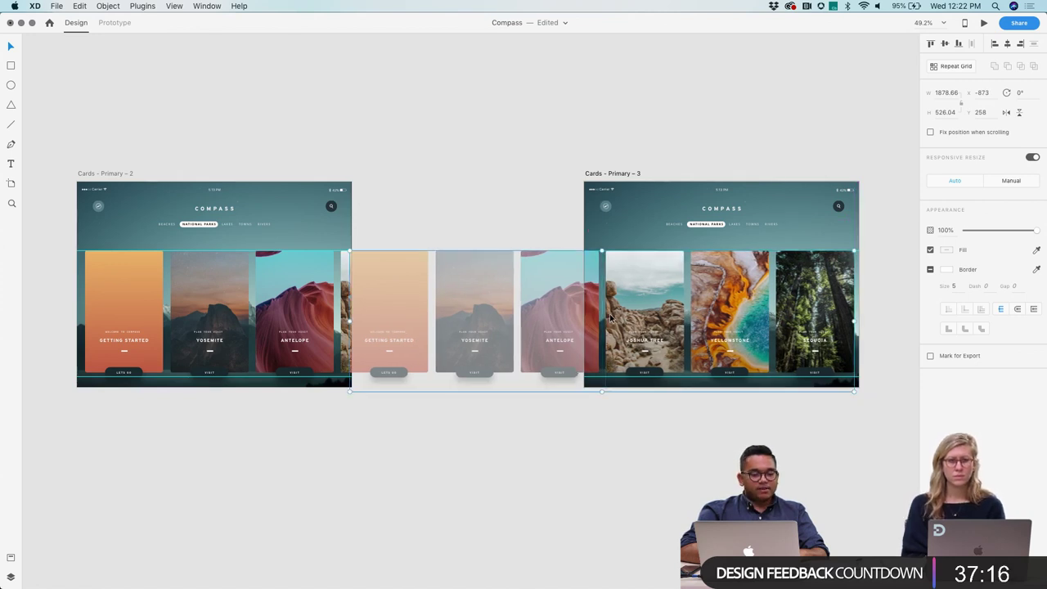
click(488, 132)
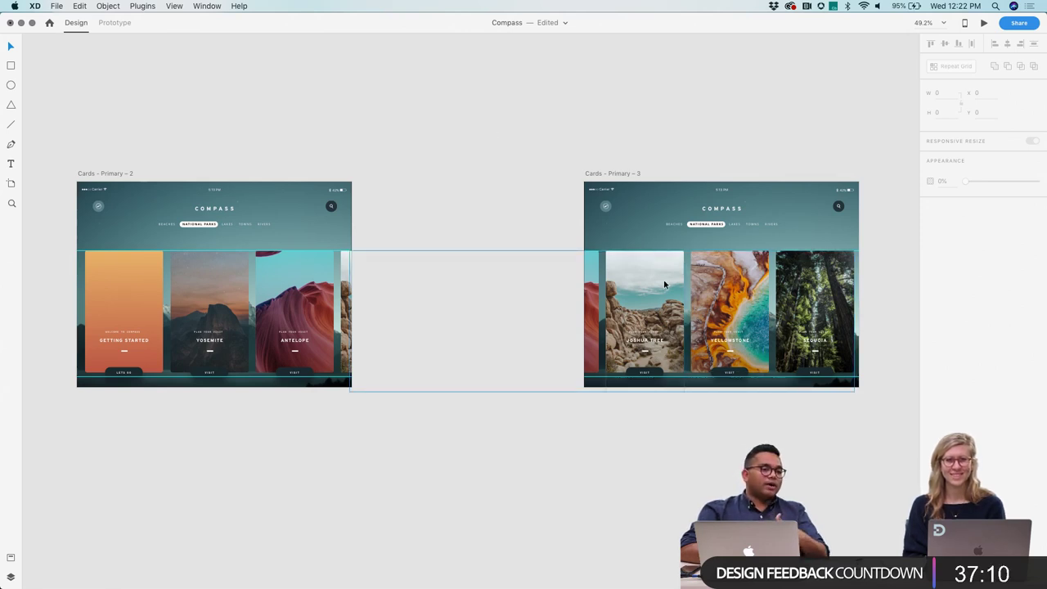
Step: In Prototype mode, link the Joshua Tree card of Cards - Primary – 2 to Cards - Primary – 3 with a Drag trigger and Auto-Animate
click(114, 22)
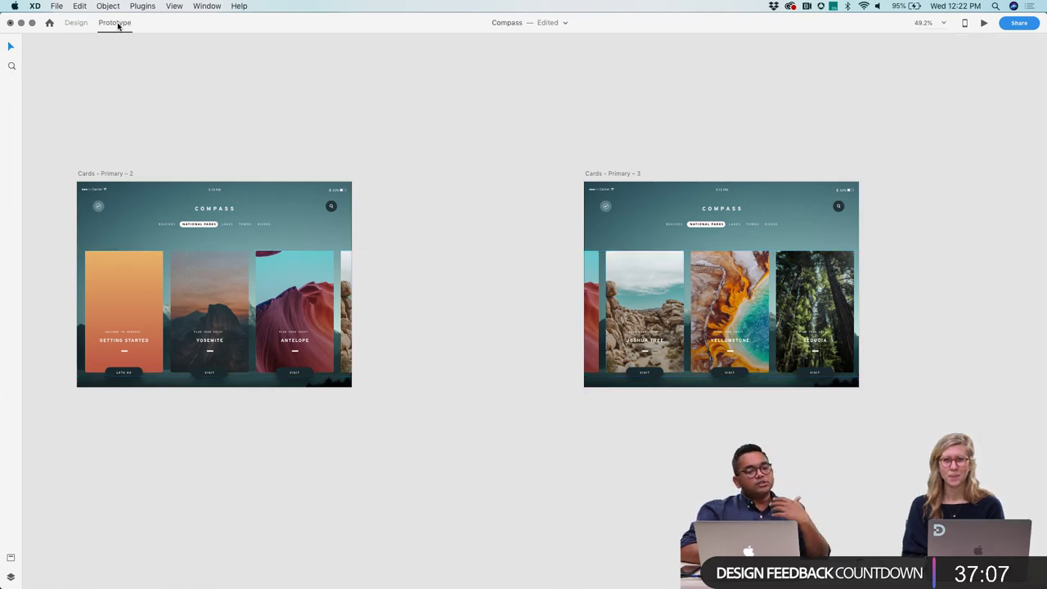
double_click(347, 302)
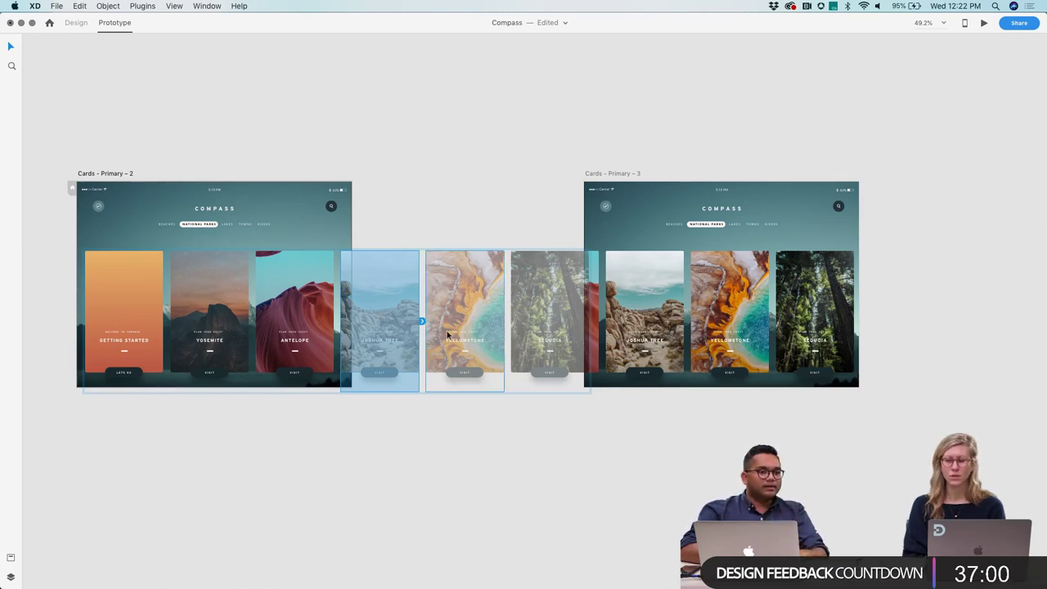
drag(421, 322, 621, 292)
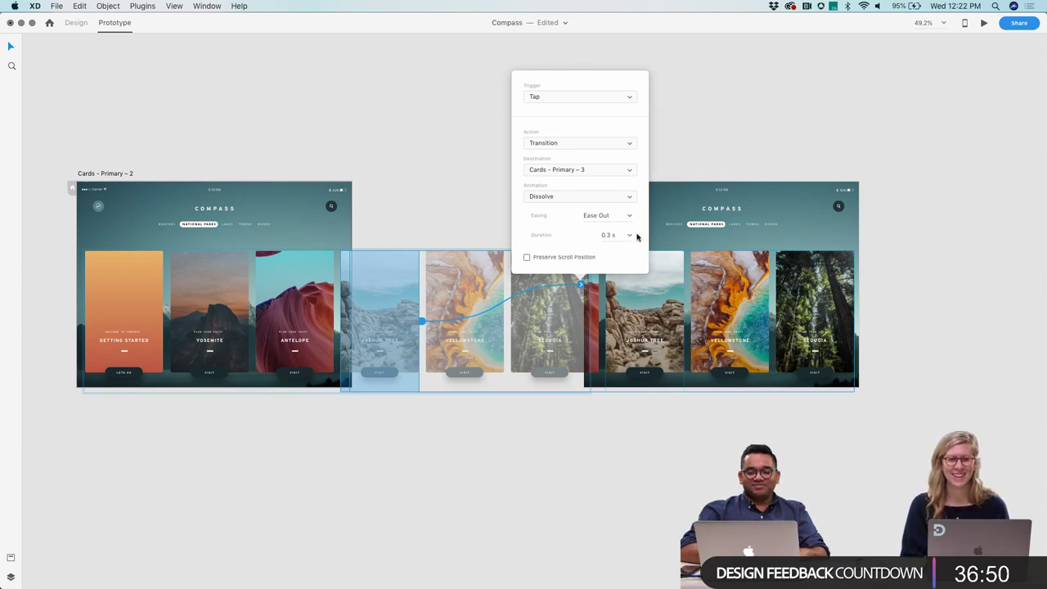
click(596, 97)
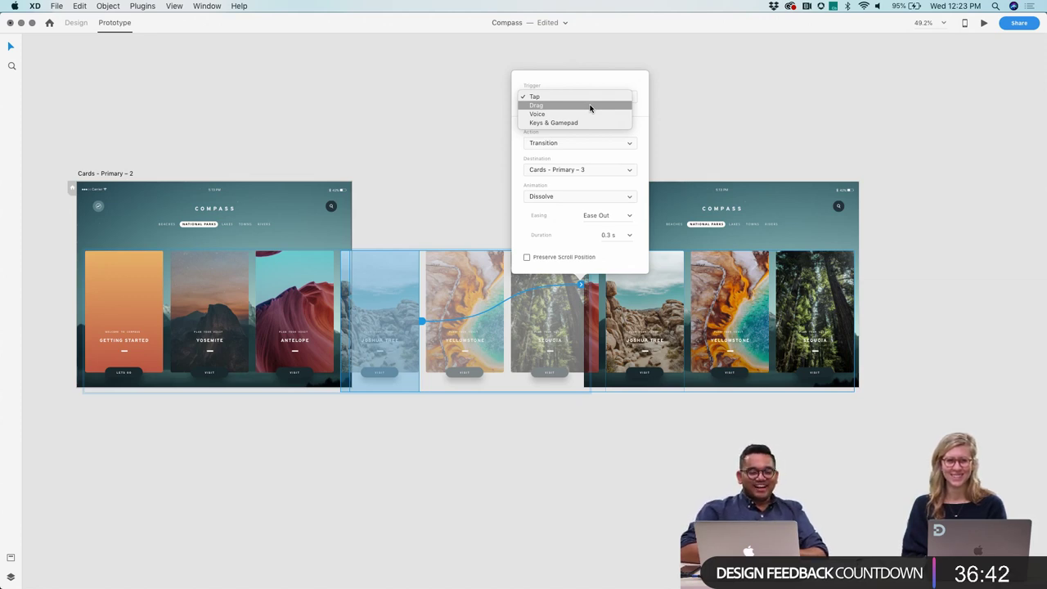
click(591, 107)
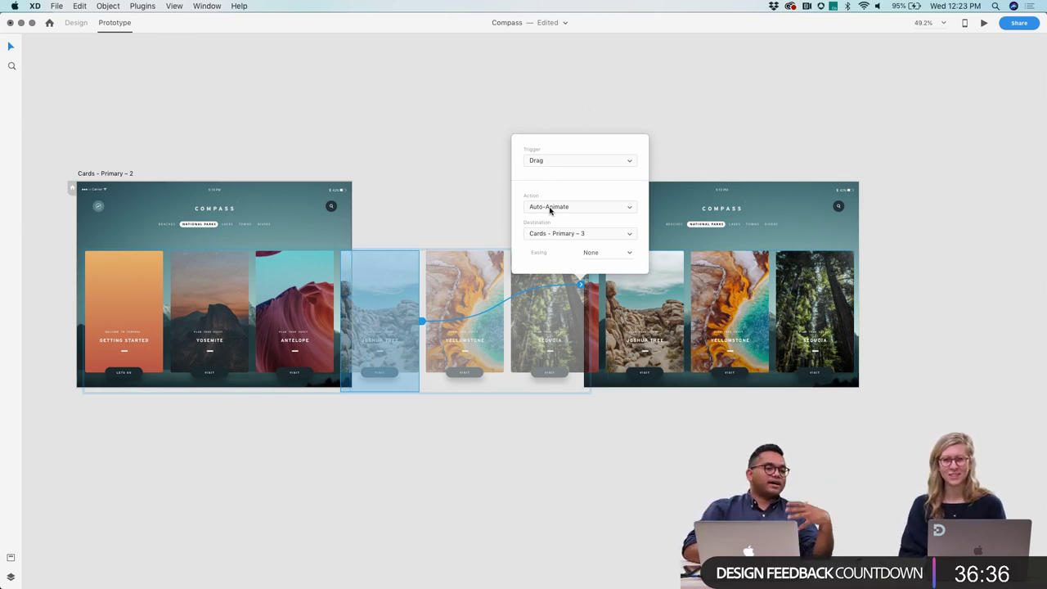
Step: Link the card row of Cards - Primary – 3 back to the Cards - Primary – 2 artboard
click(595, 311)
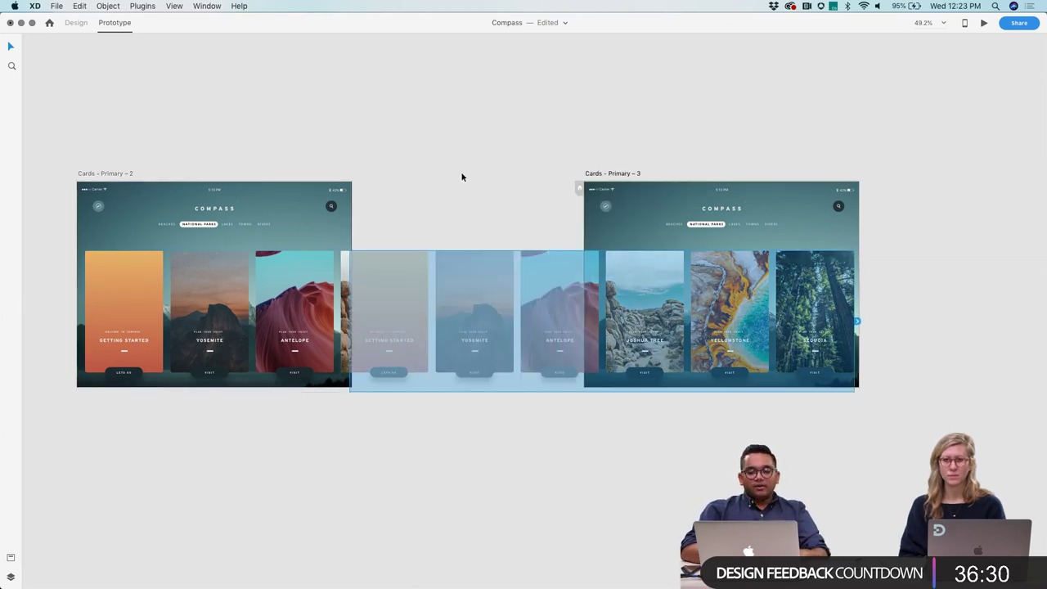
click(461, 176)
click(597, 319)
drag(602, 323, 245, 209)
click(204, 158)
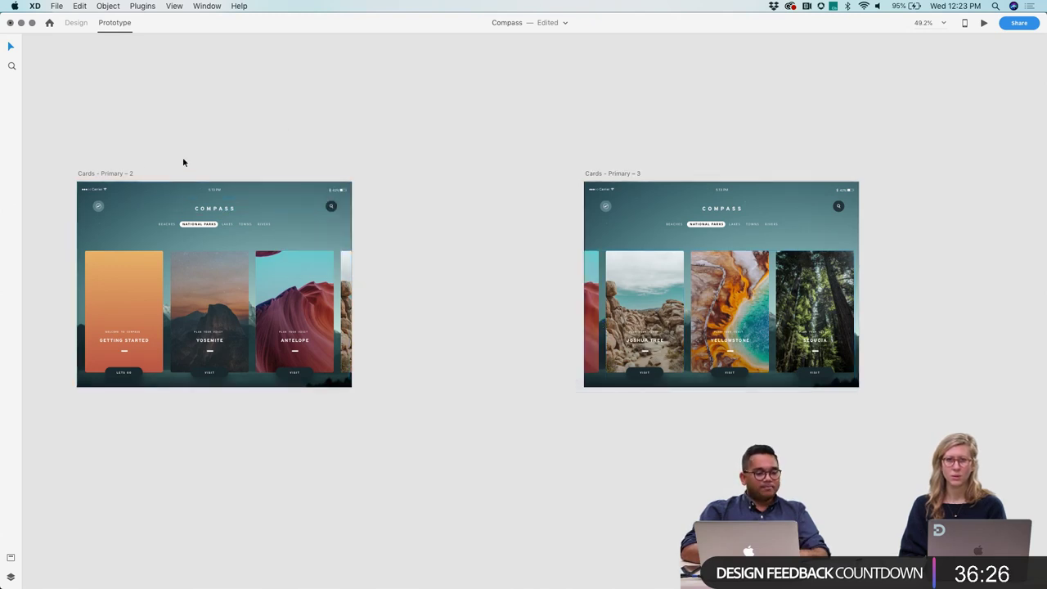
Step: Preview the prototype from Cards - Primary – 2 to test the sliding cards, and close the preview
click(122, 174)
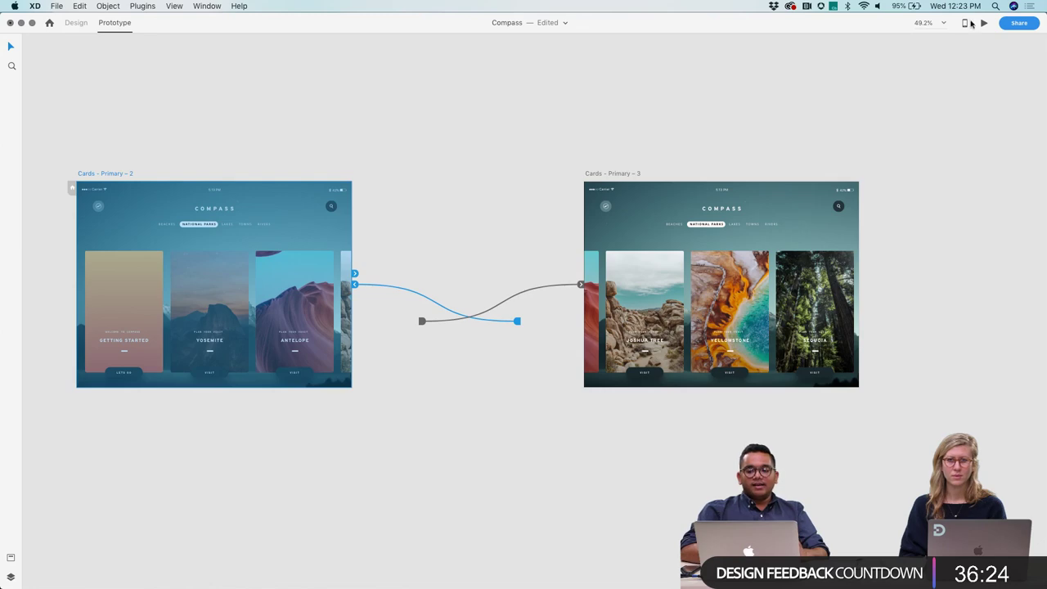
click(984, 23)
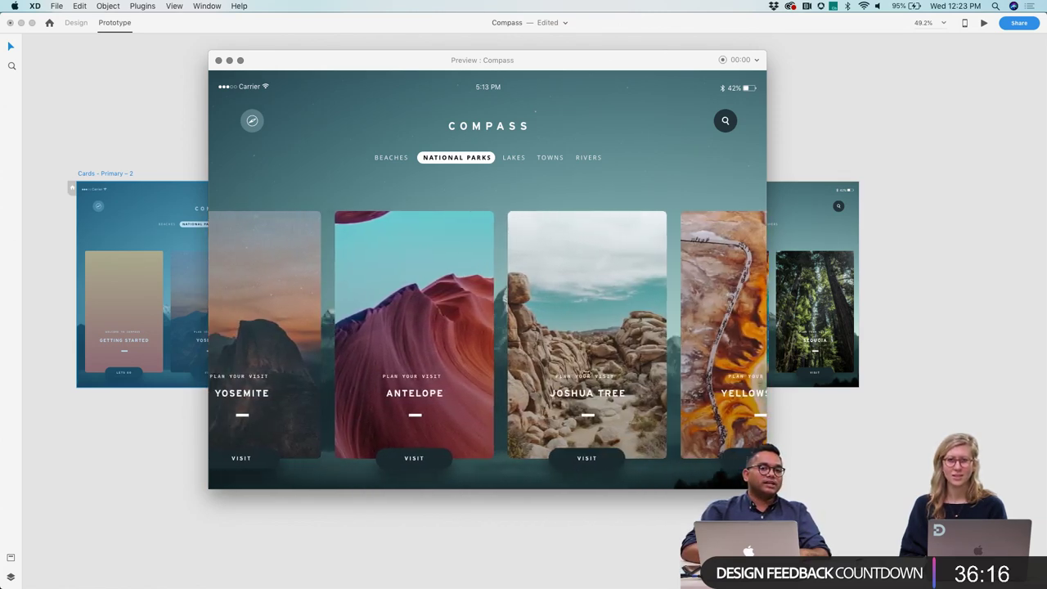
click(218, 59)
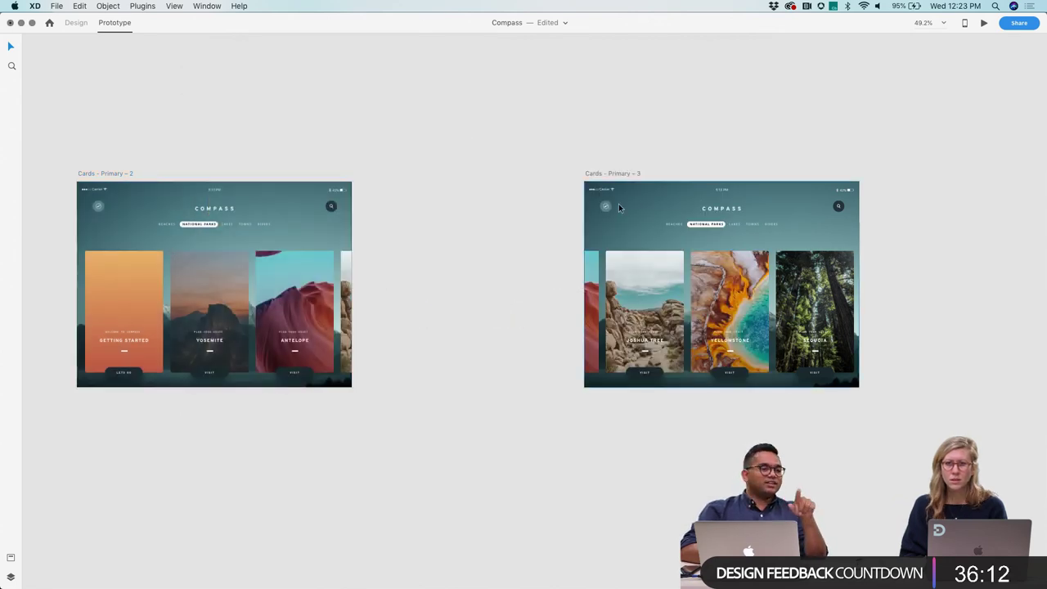
Step: In Design mode, rotate the compass icon of Cards - Primary – 3 to 90°
scroll(618, 203, up, 5)
scroll(618, 206, up, 8)
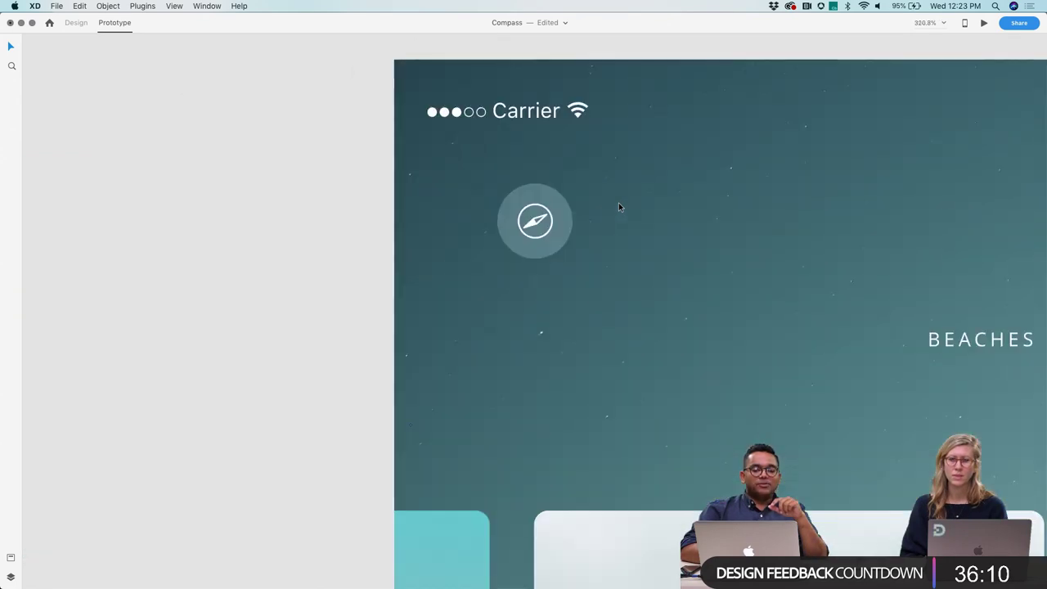
double_click(558, 224)
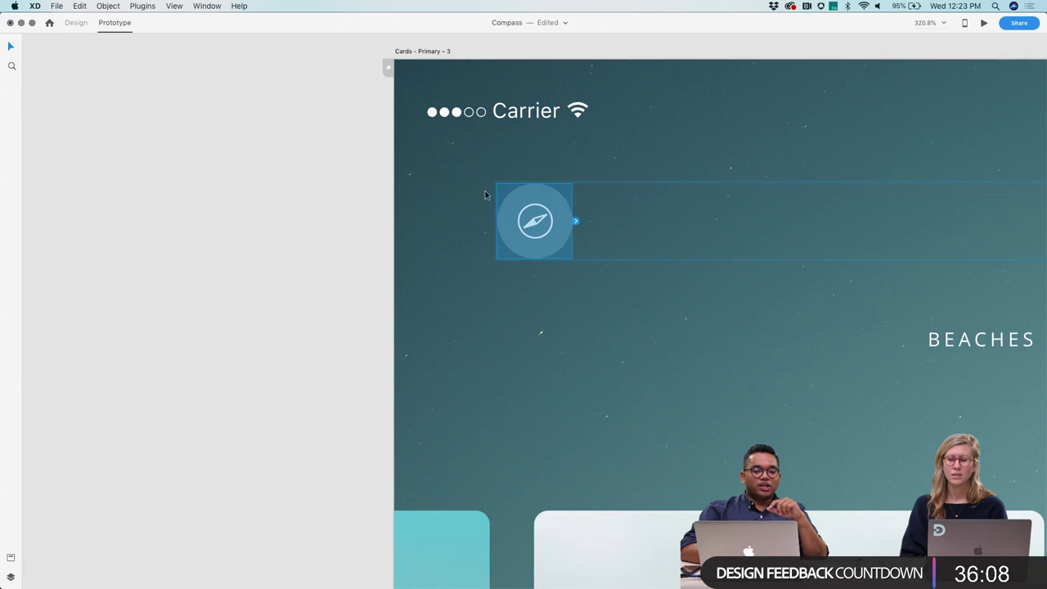
click(77, 23)
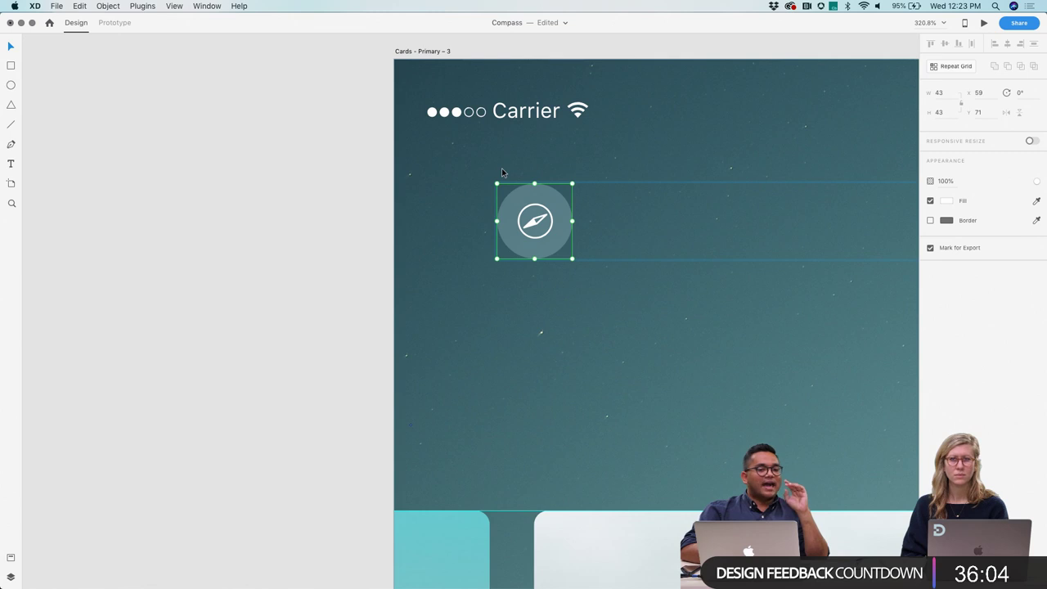
drag(572, 182, 567, 256)
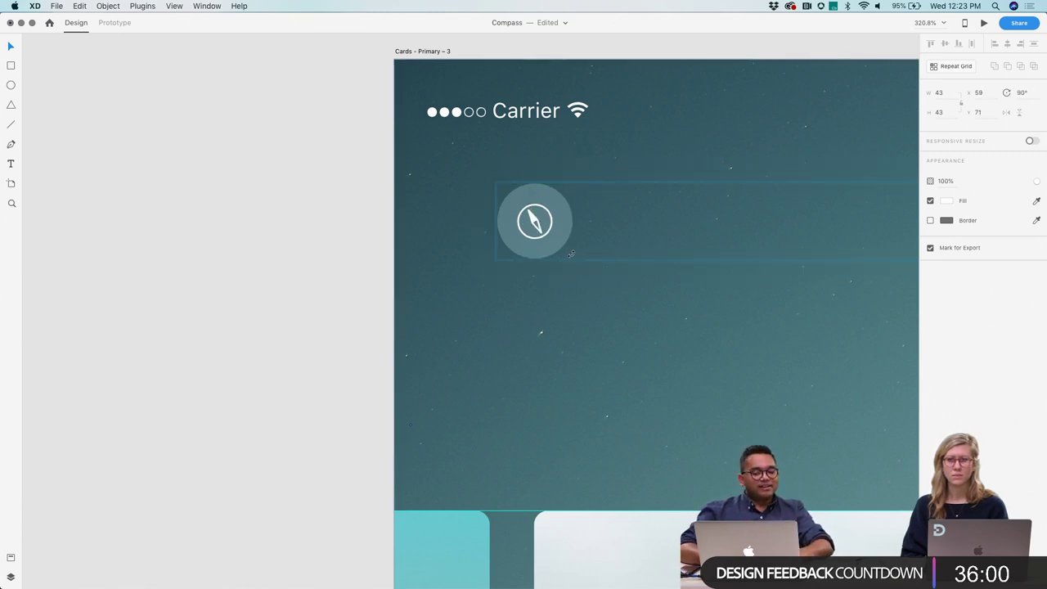
click(106, 292)
Step: Preview the prototype, slide the cards back and forth repeatedly to check the animated compass icon, and close the preview
scroll(106, 292, down, 5)
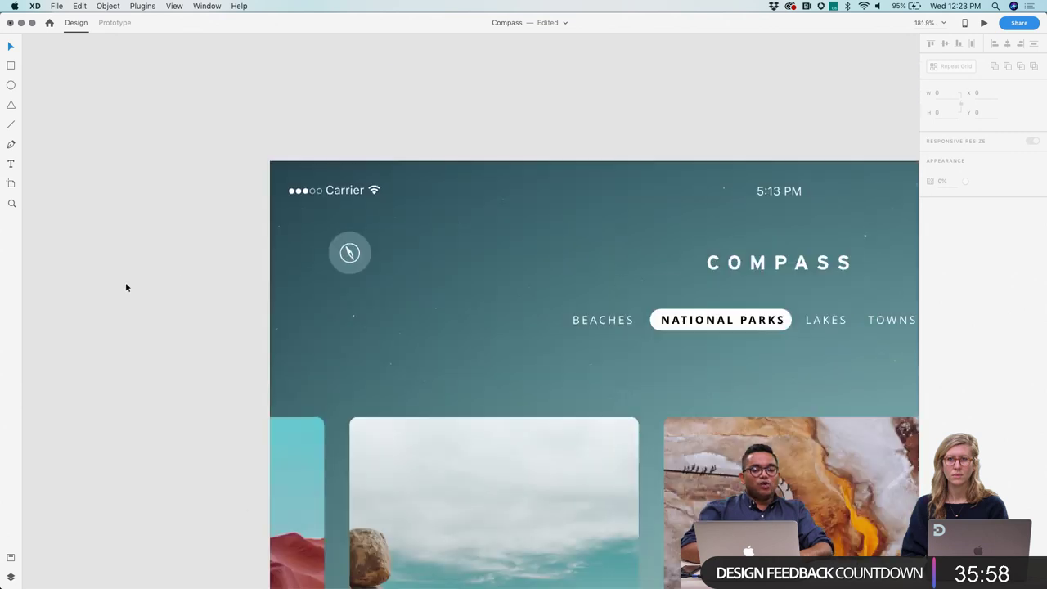
click(292, 257)
click(985, 24)
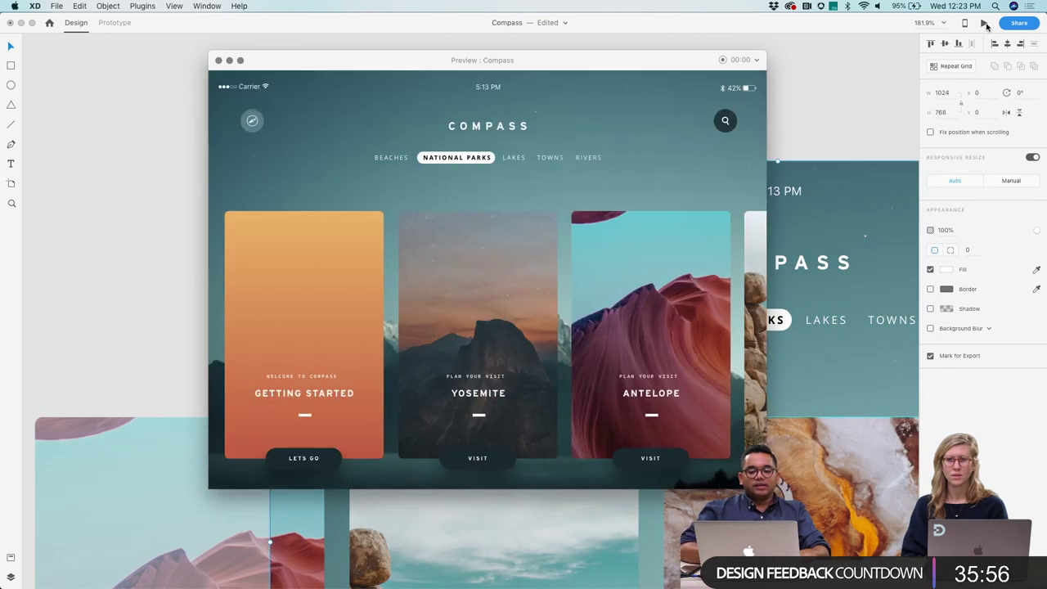
drag(693, 247, 479, 303)
scroll(480, 303, right, 2)
scroll(466, 304, left, 4)
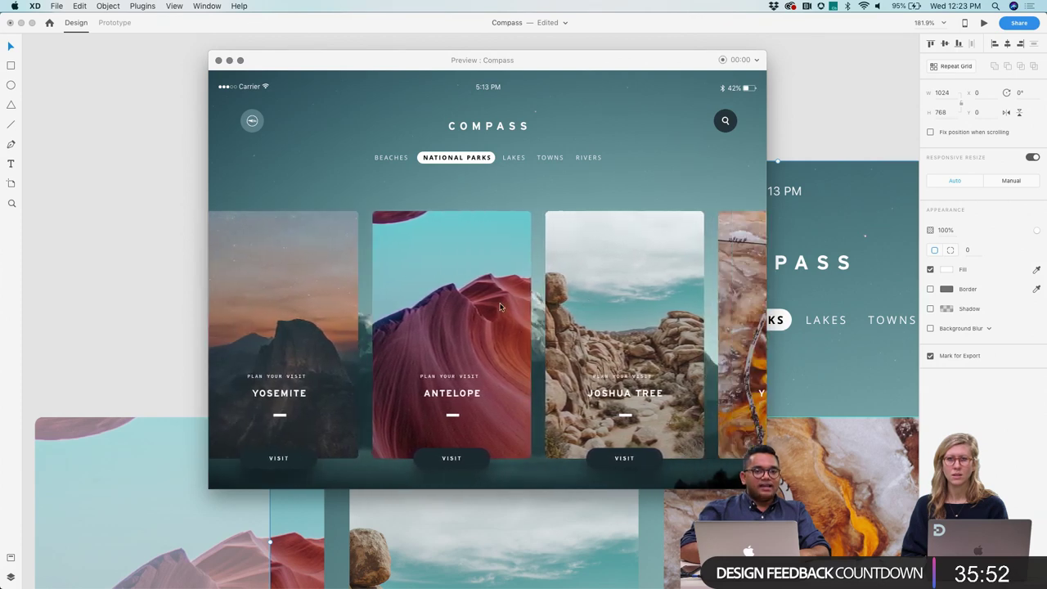
scroll(453, 305, right, 8)
scroll(441, 306, left, 3)
scroll(434, 307, left, 4)
scroll(178, 292, right, 8)
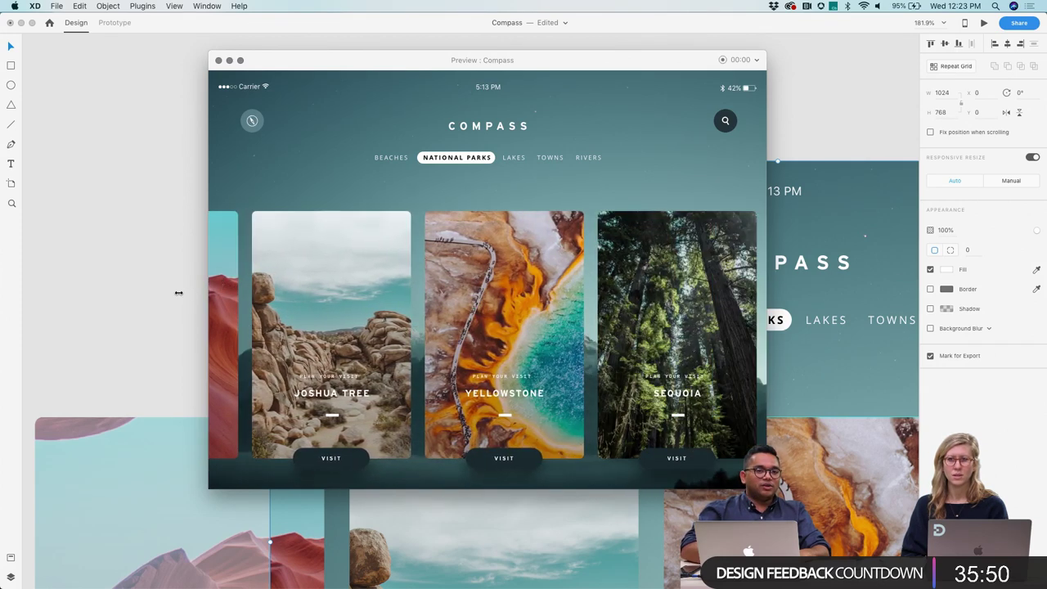
scroll(434, 299, left, 5)
scroll(442, 302, right, 3)
scroll(466, 309, left, 5)
scroll(491, 318, right, 4)
scroll(519, 325, left, 6)
scroll(524, 324, right, 5)
scroll(516, 319, left, 5)
scroll(508, 313, right, 5)
scroll(501, 307, left, 5)
scroll(500, 299, right, 5)
scroll(496, 278, left, 6)
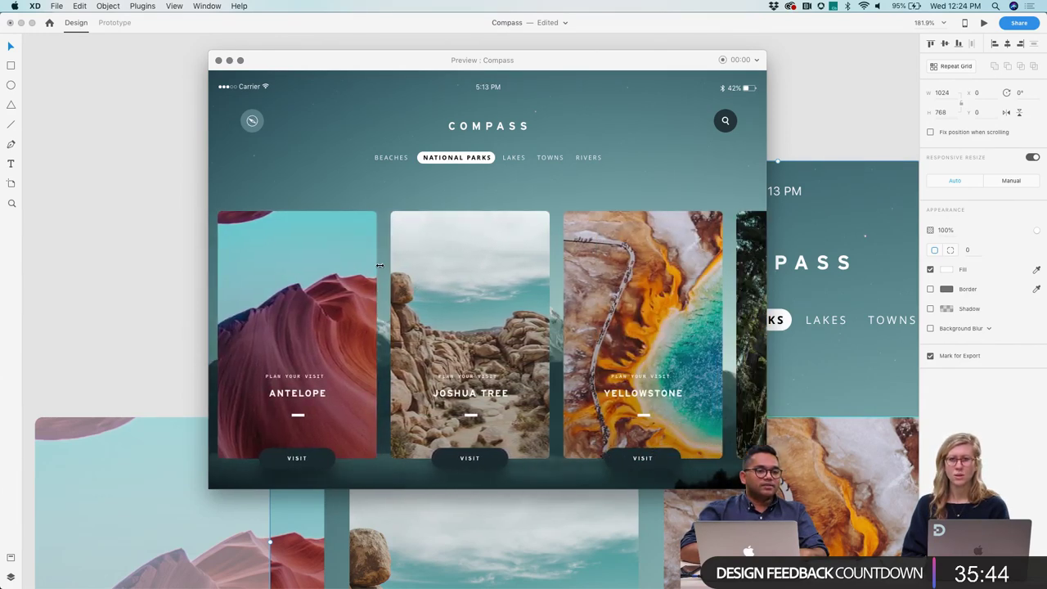
scroll(493, 256, right, 4)
scroll(540, 254, left, 6)
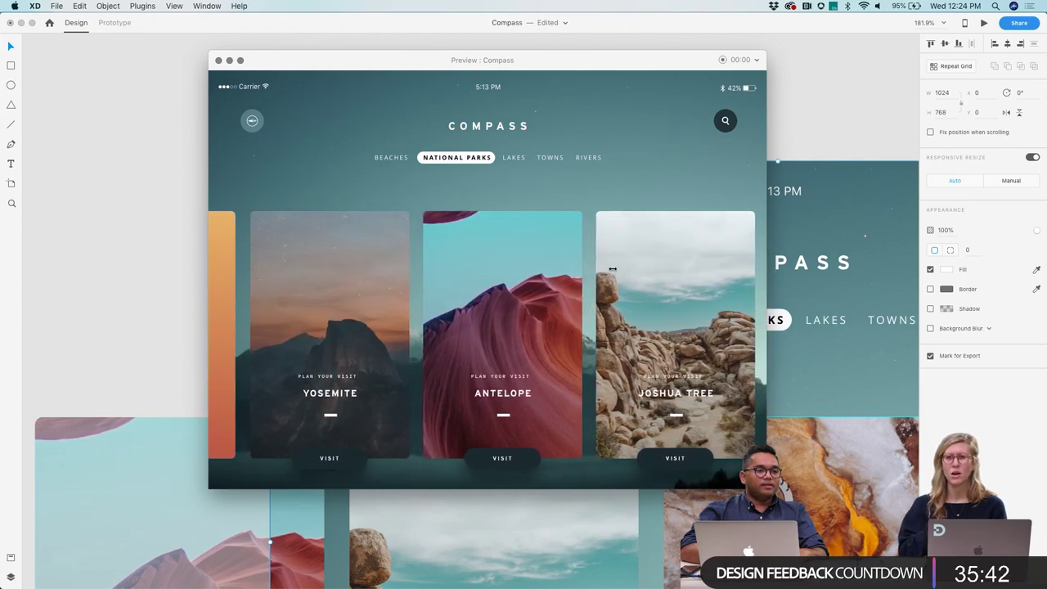
scroll(589, 252, right, 4)
scroll(638, 250, left, 5)
scroll(615, 251, left, 3)
scroll(583, 254, right, 6)
scroll(551, 256, left, 6)
scroll(519, 259, right, 5)
scroll(518, 258, left, 8)
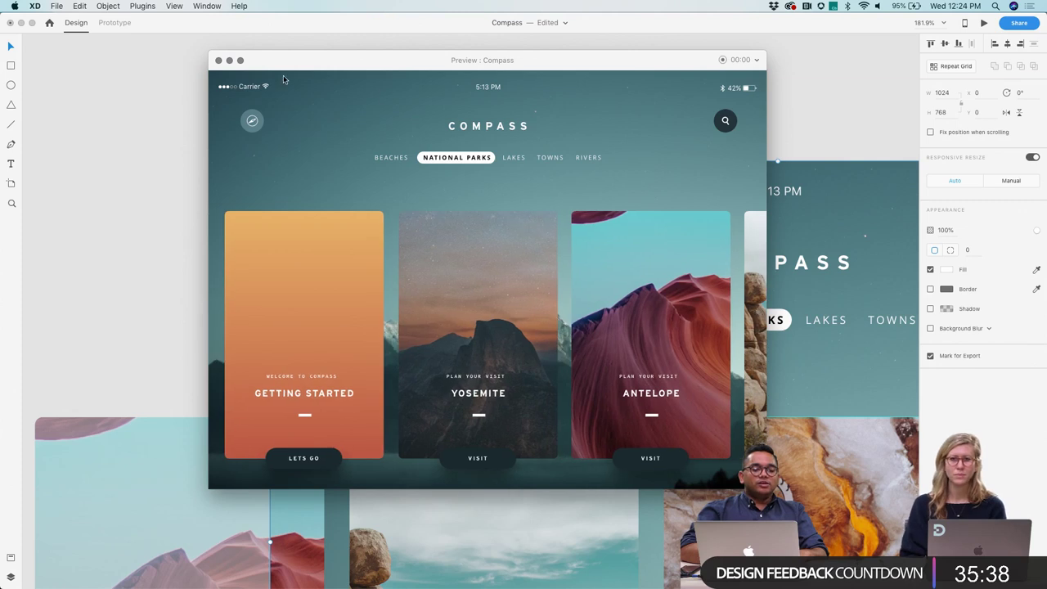
click(217, 60)
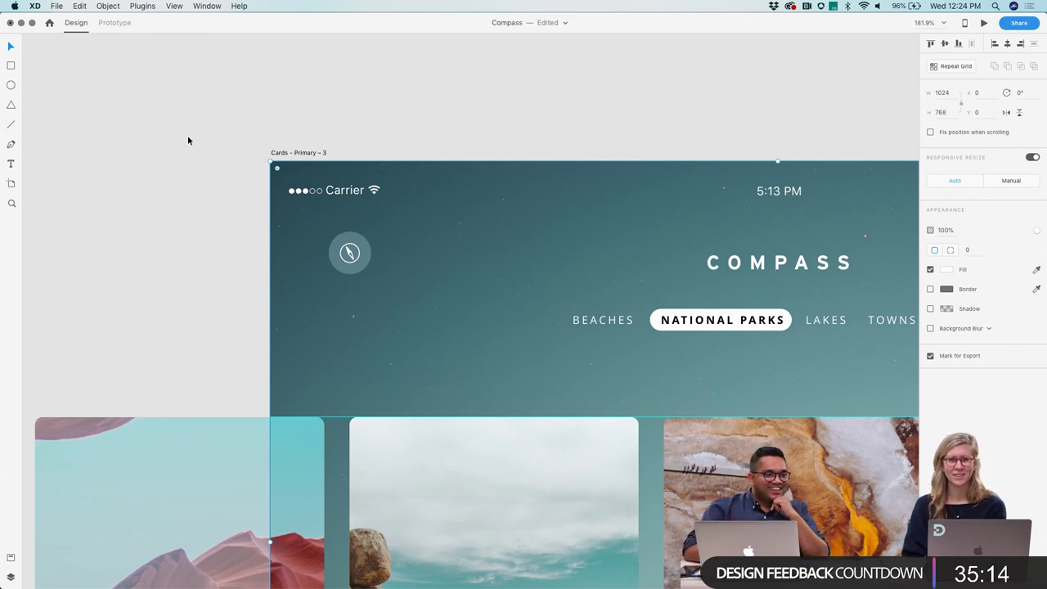
scroll(187, 140, down, 5)
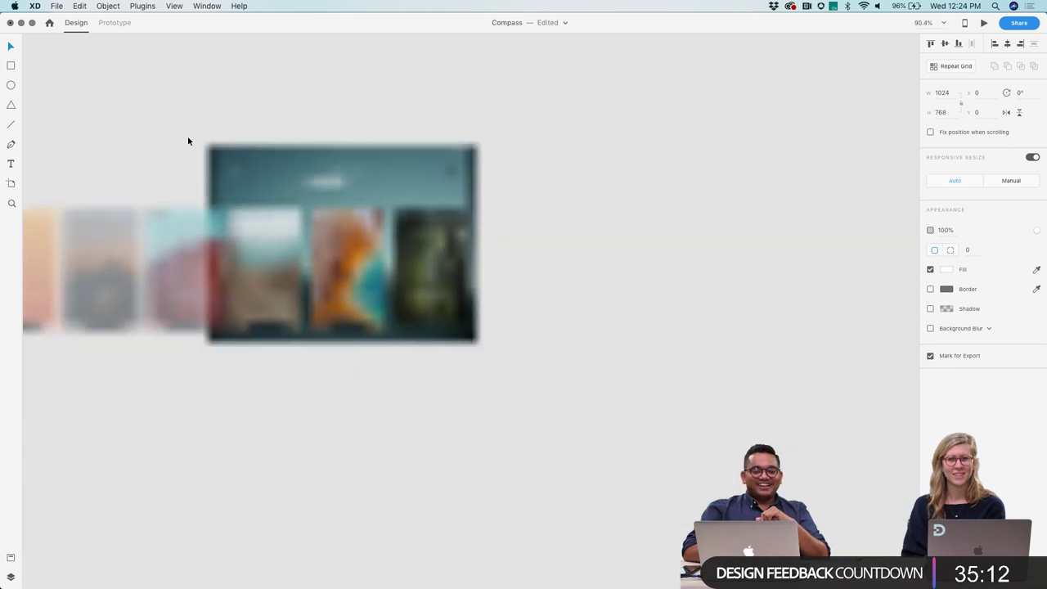
scroll(206, 74, down, 5)
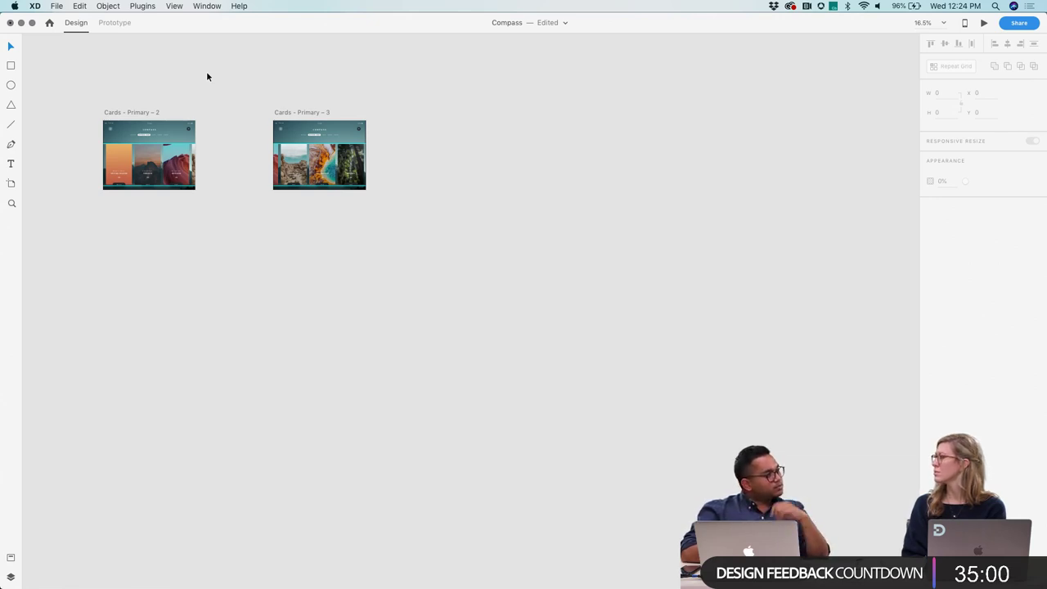
scroll(325, 262, left, 4)
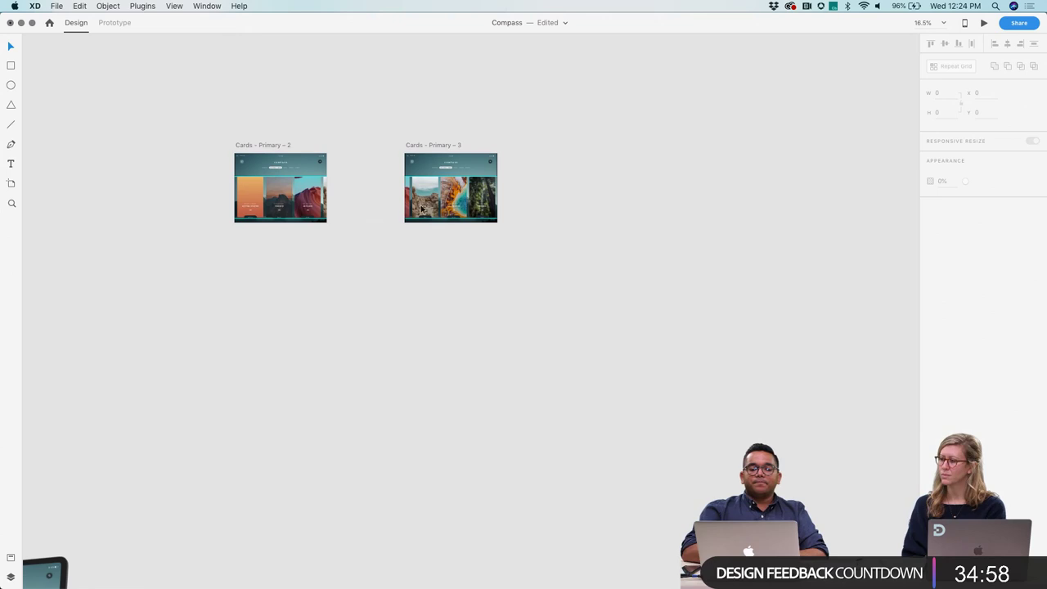
scroll(449, 211, down, 5)
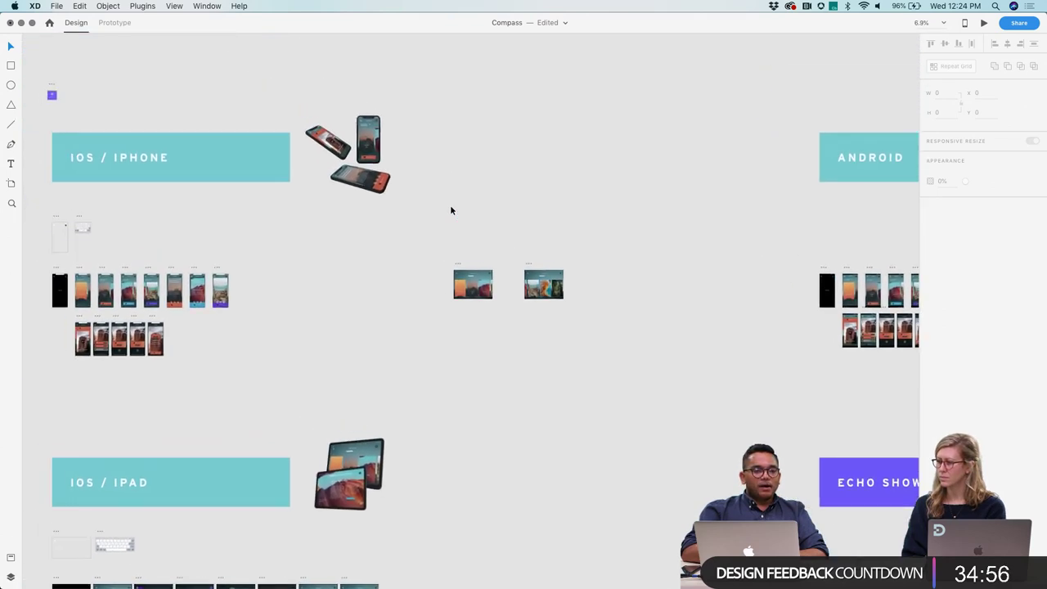
scroll(450, 210, left, 3)
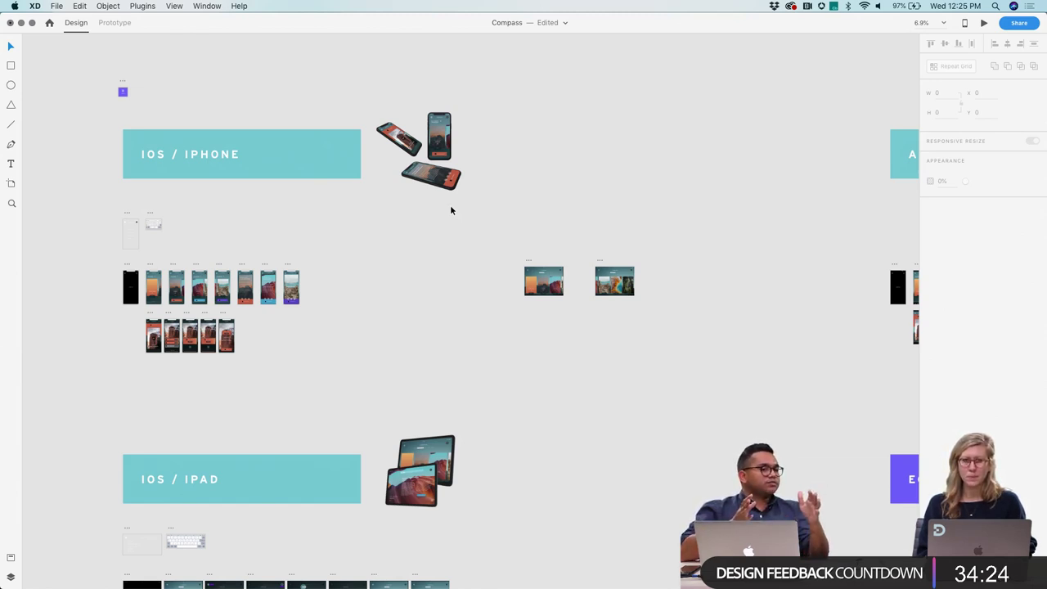
Step: Start inviting people to edit the document by saving it as a cloud document named "Compass - Live Stream"
click(1006, 26)
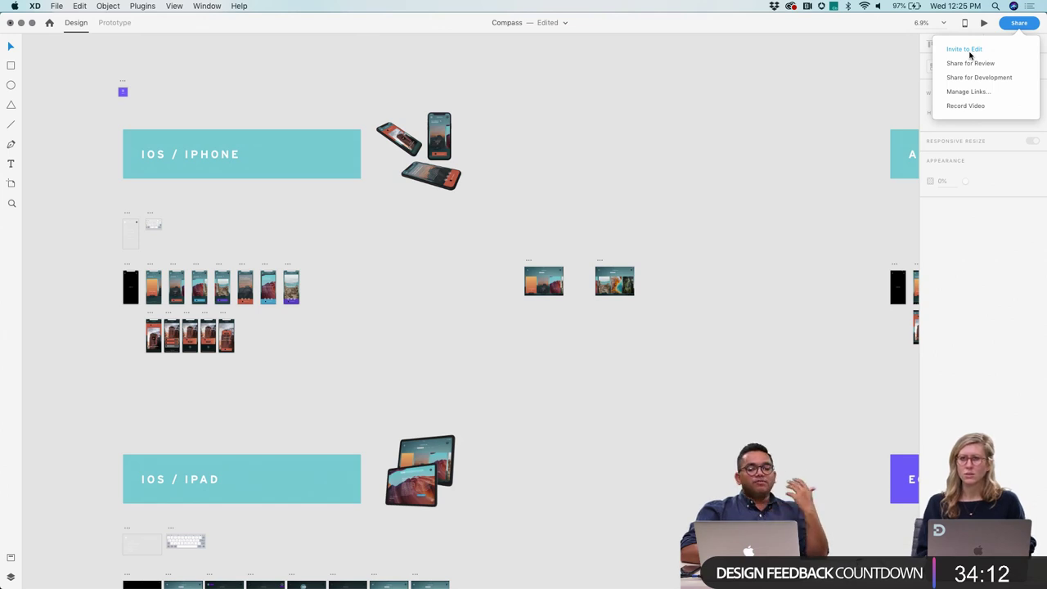
click(968, 51)
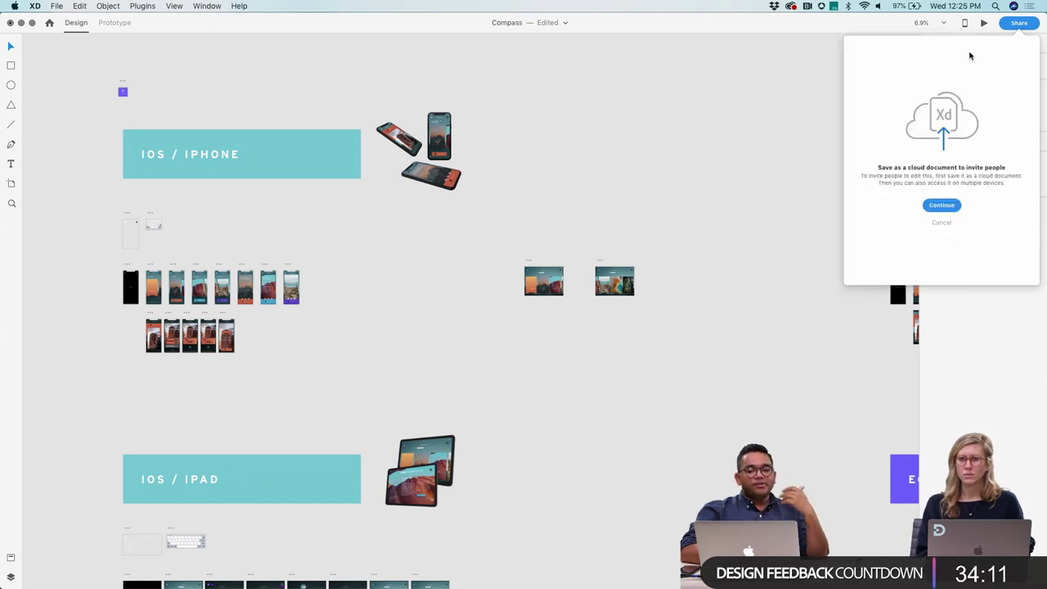
click(948, 205)
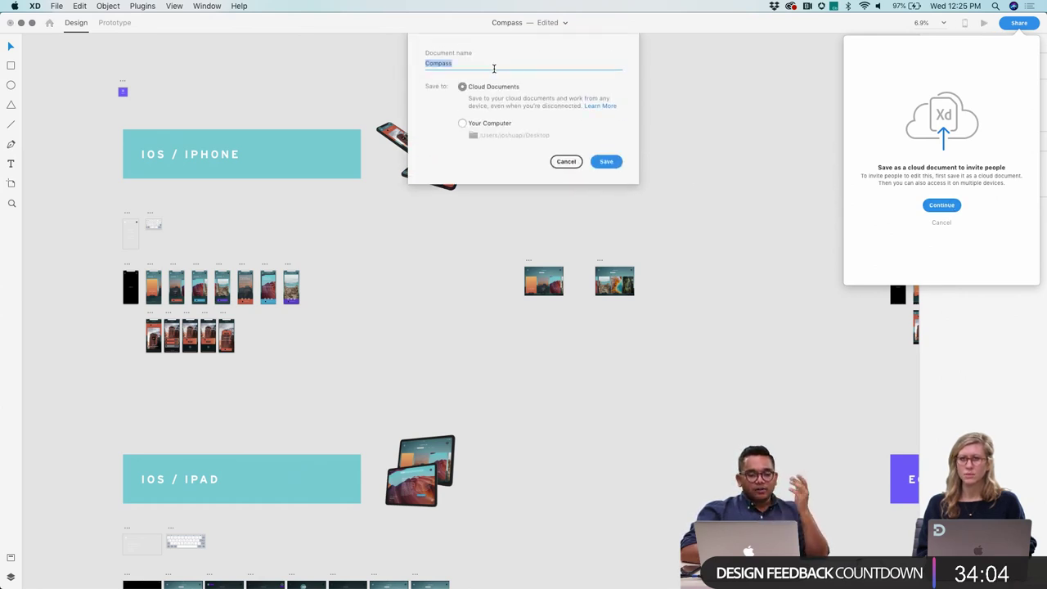
key(Right)
text(- Live S)
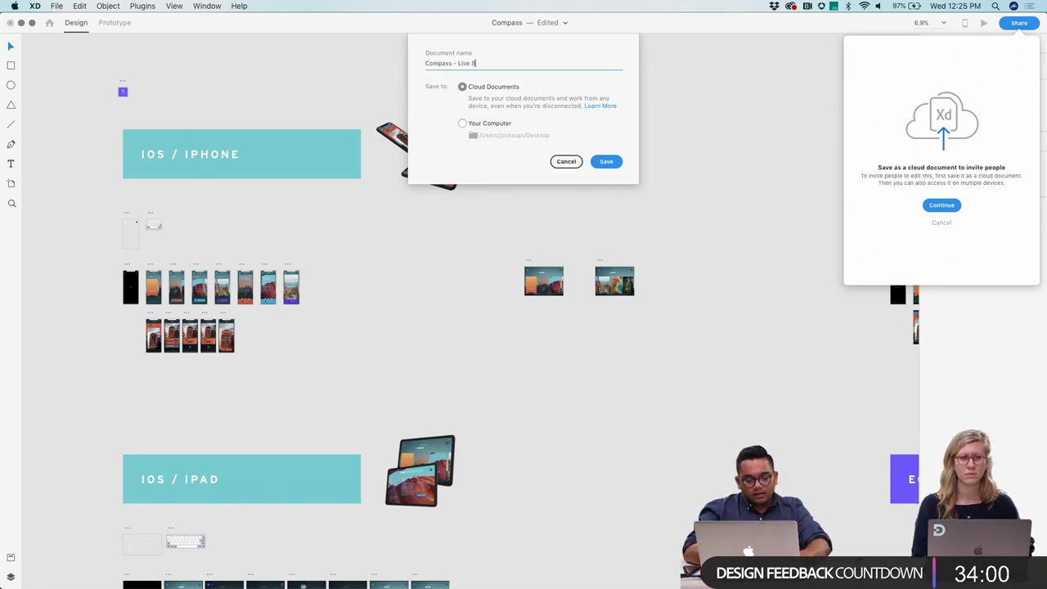
text(tream)
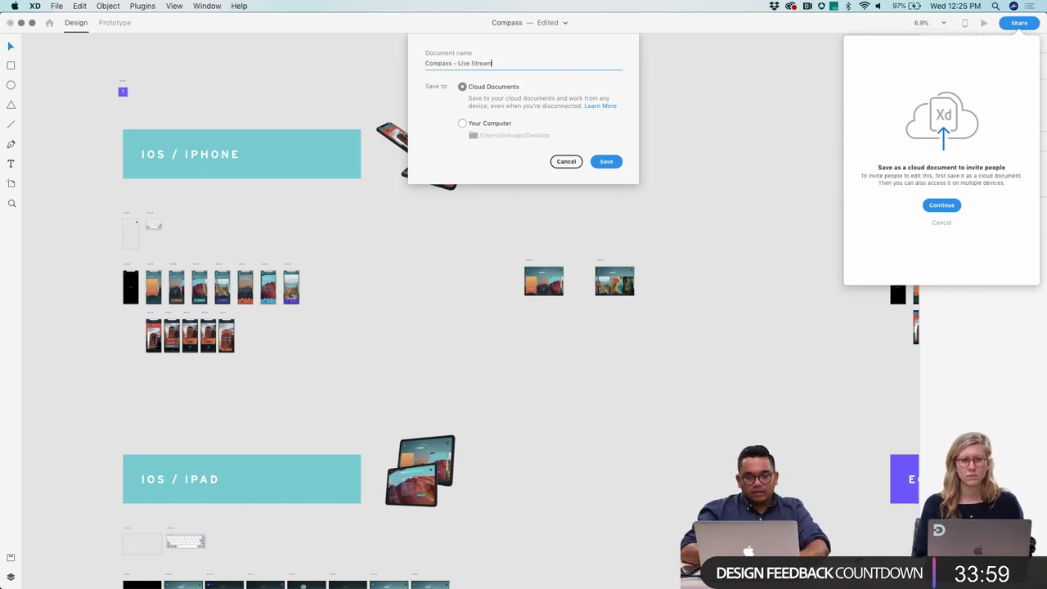
click(606, 162)
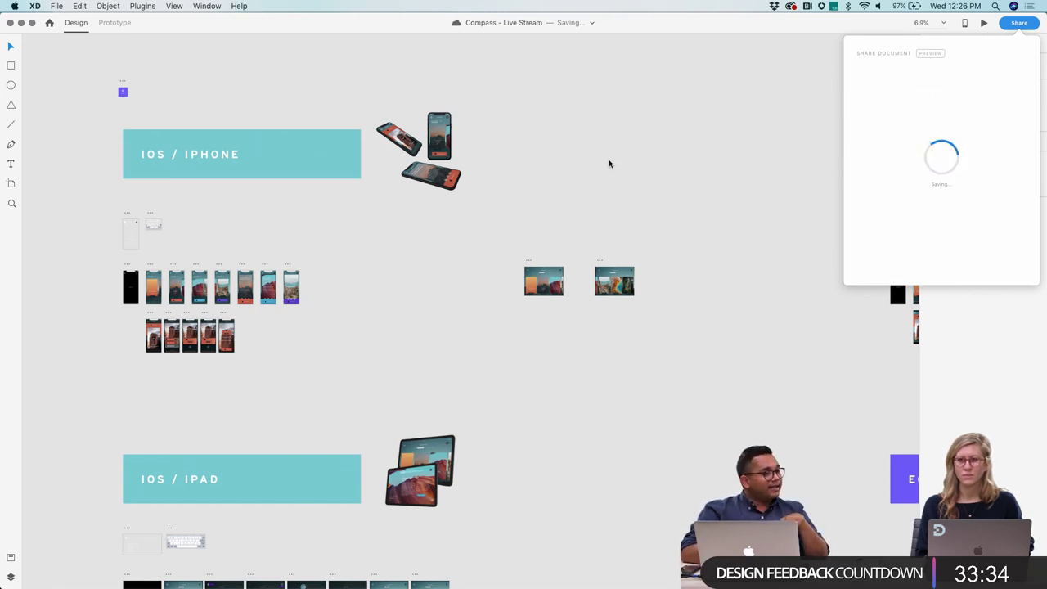
Step: Dismiss the sharing panel, examine the Yosemite webpage header up close, and set the zoom to 2.5%
click(609, 164)
key(super+0)
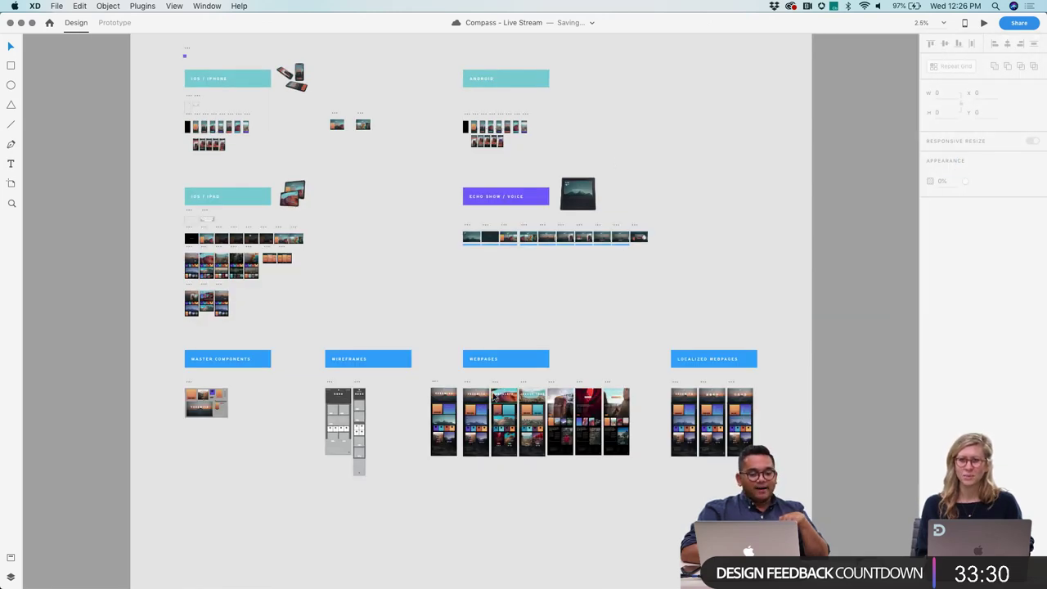
scroll(494, 396, up, 5)
scroll(494, 396, up, 5)
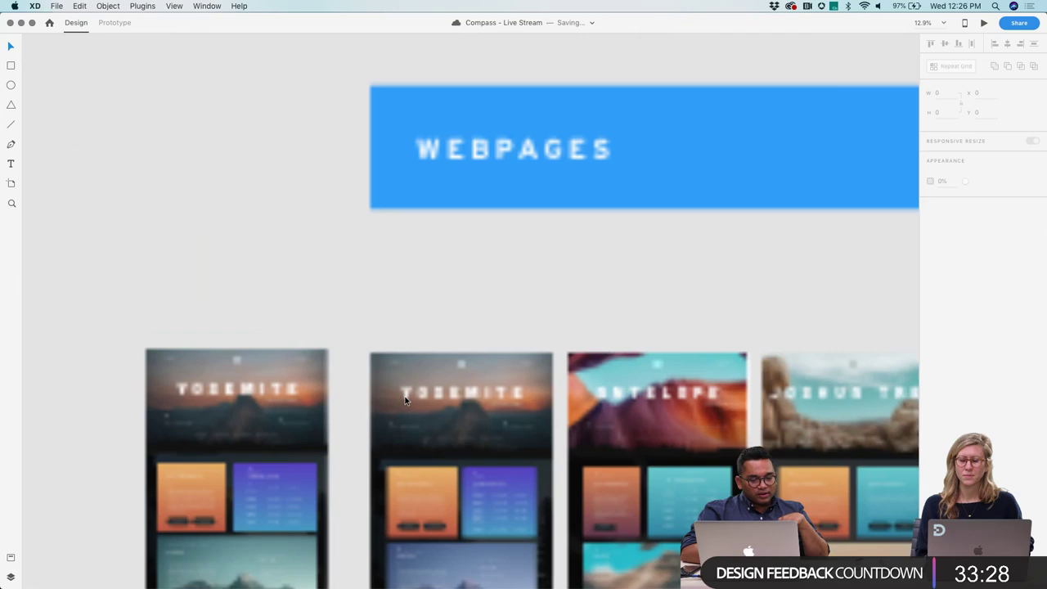
scroll(532, 398, up, 5)
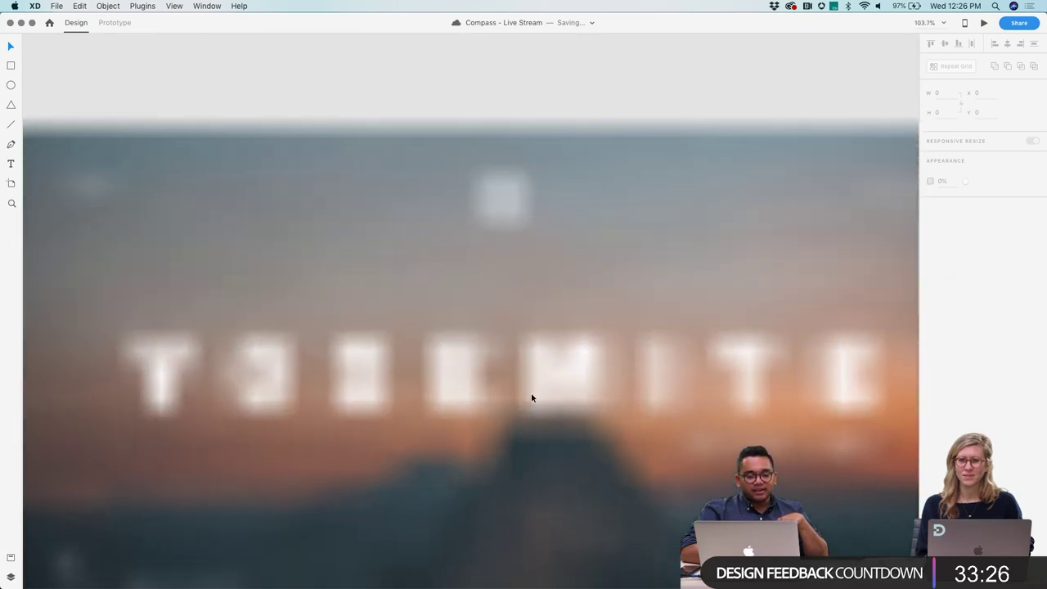
scroll(527, 470, up, 3)
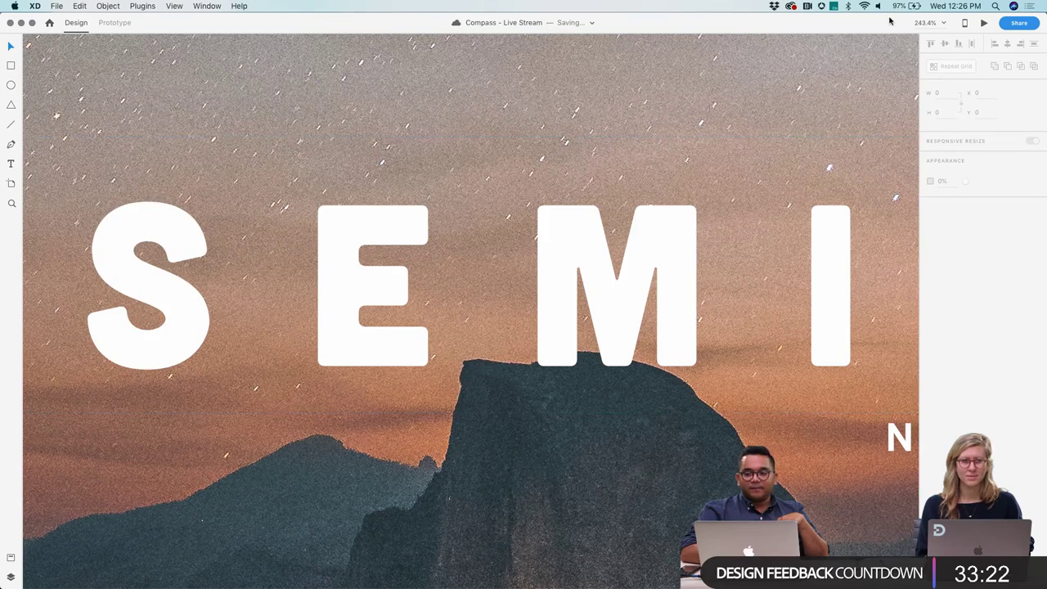
click(932, 22)
text(25)
key(Return)
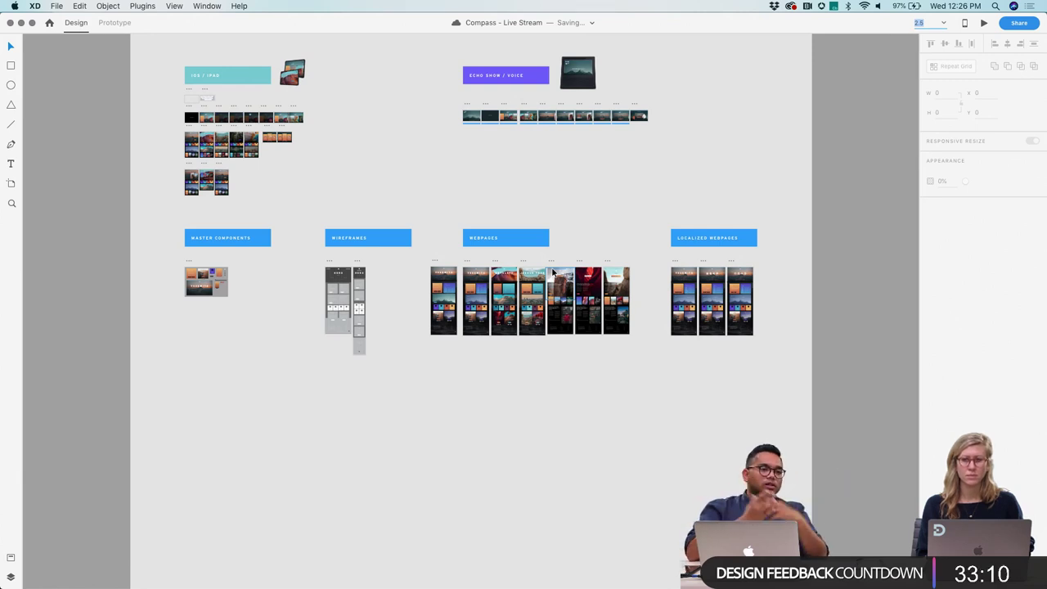
Step: Check the cloud saving status of Compass - Live Stream in the edit invitation panel, and dismiss it
click(1014, 24)
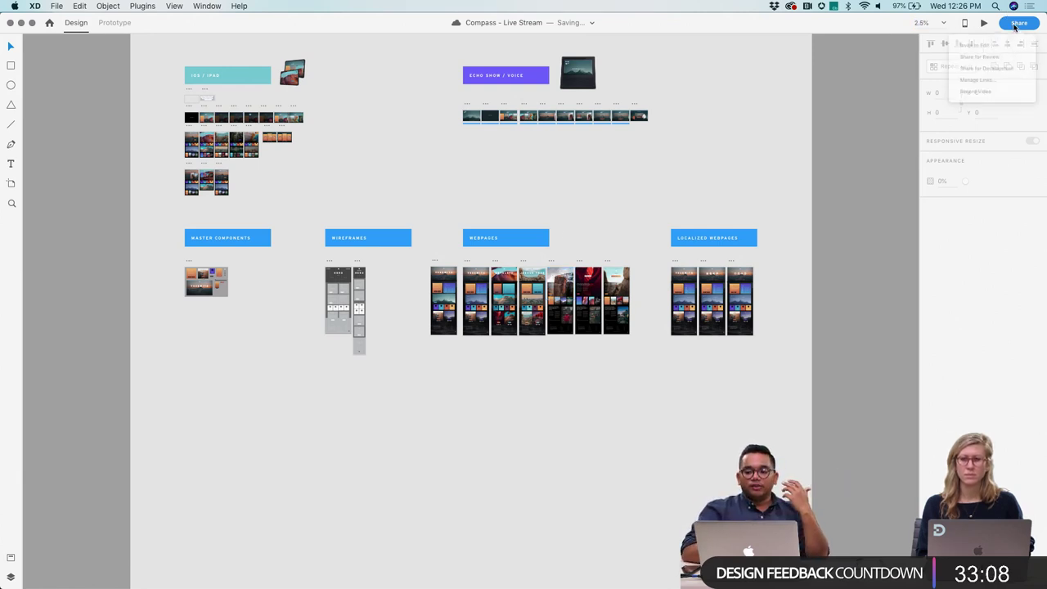
click(959, 63)
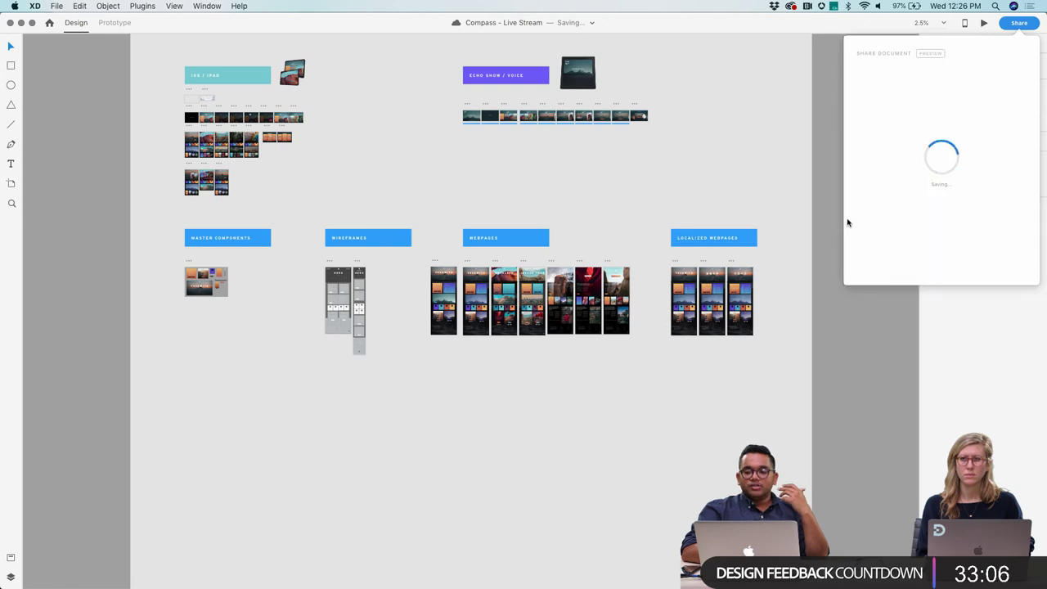
click(785, 199)
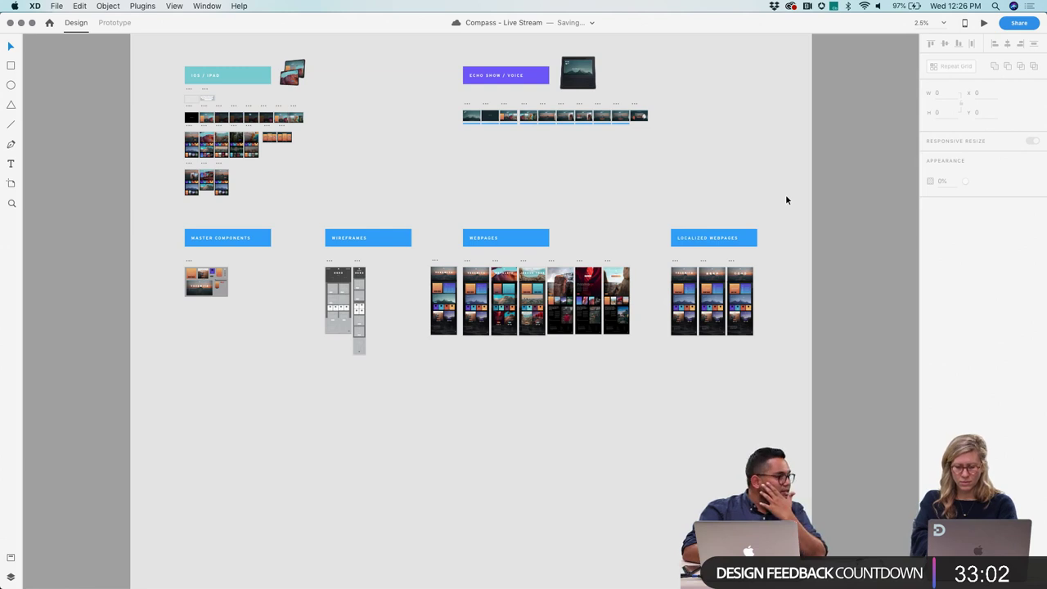
scroll(785, 200, up, 5)
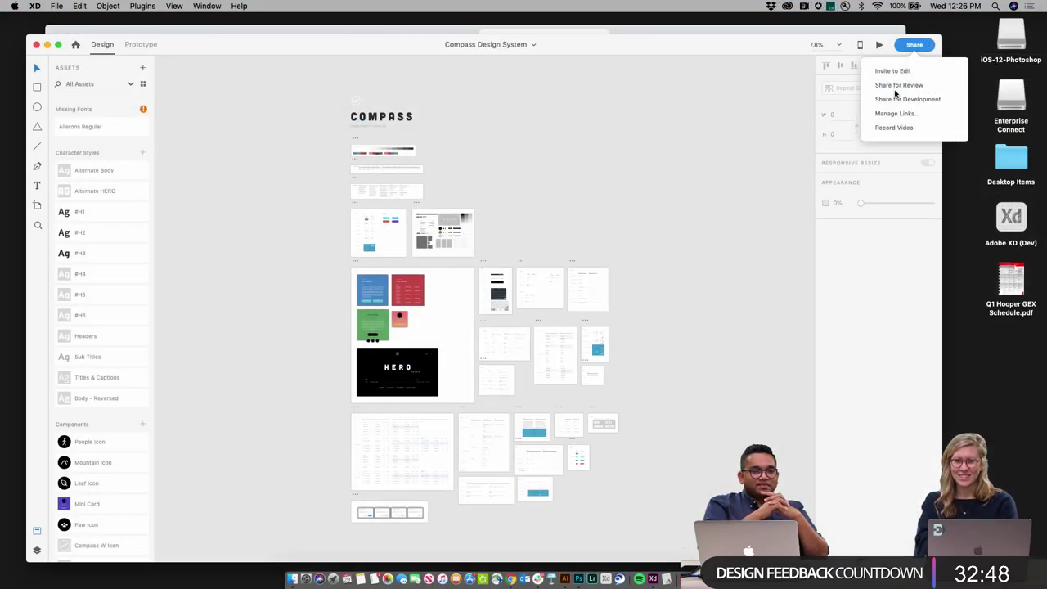
Step: Start an edit invitation for the Compass Design System file and save it under its existing name to Cloud Documents
click(892, 74)
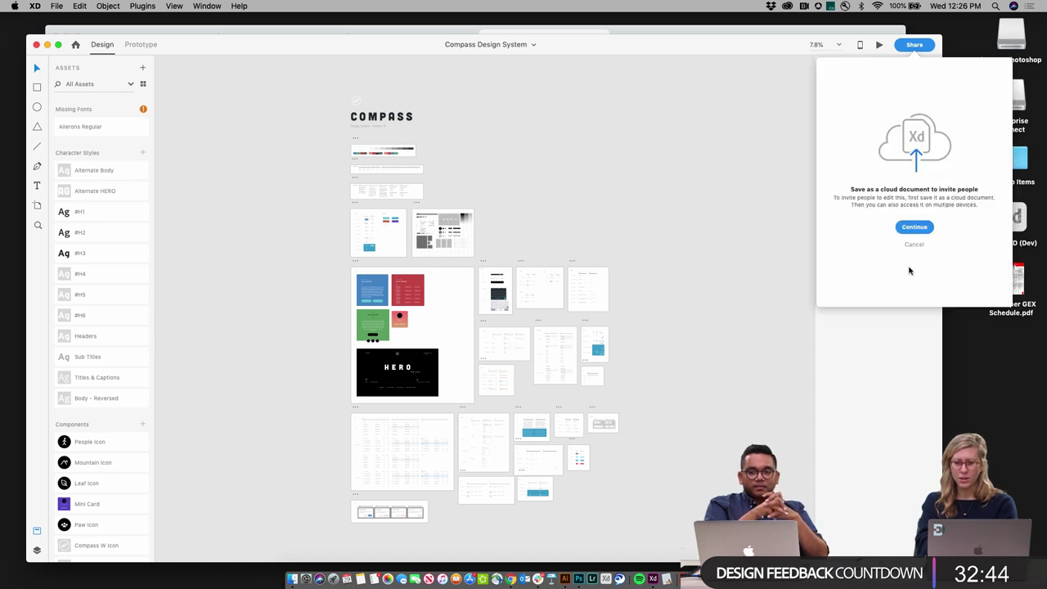
click(914, 228)
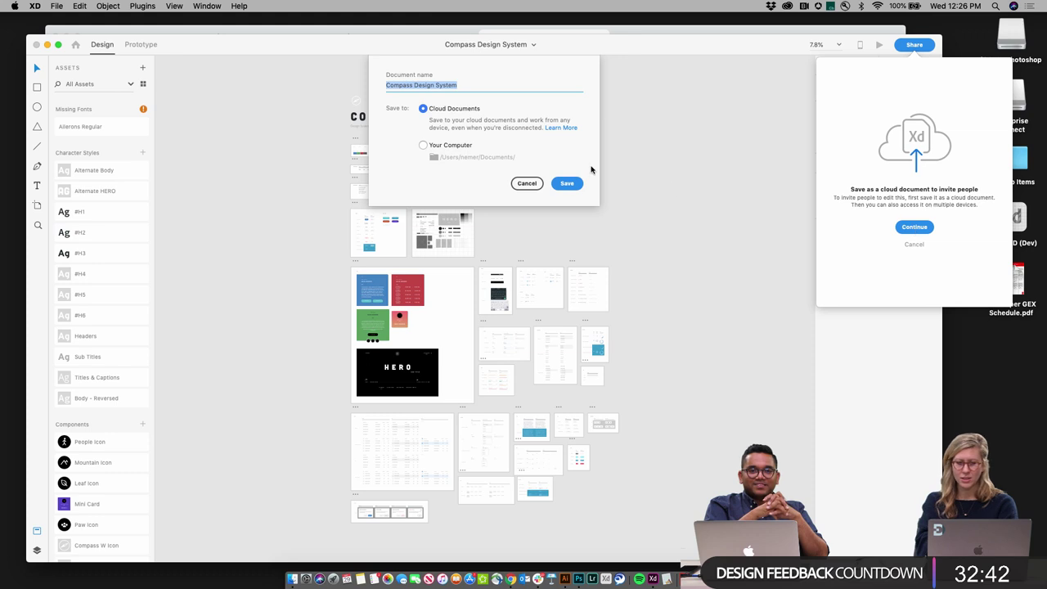
click(566, 183)
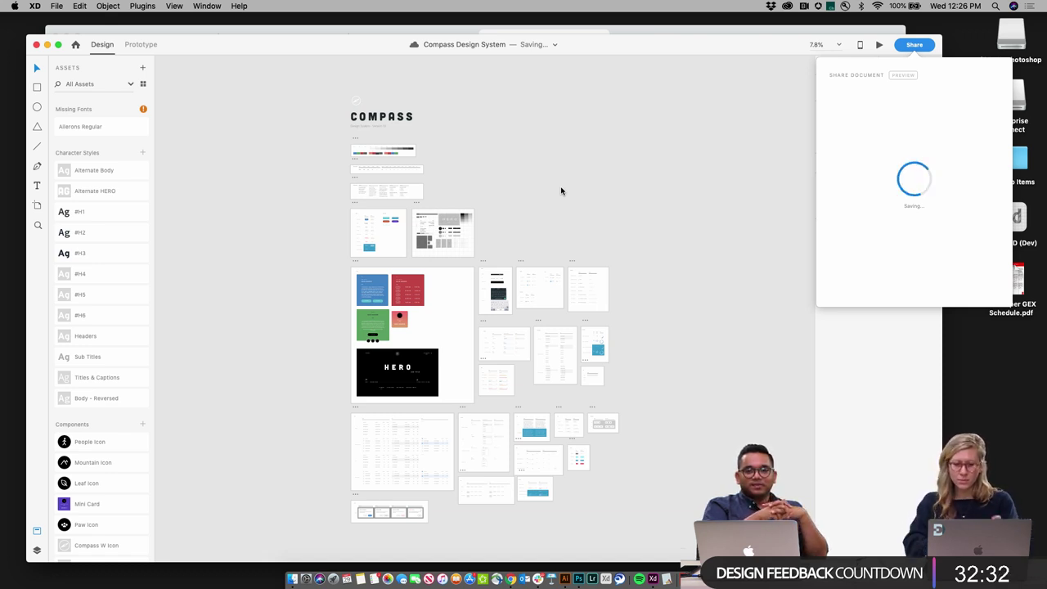
Step: Examine the design system's artboards, from the theme colours and text styles to the buttons, wireframe stickersheet and cards
scroll(343, 108, up, 5)
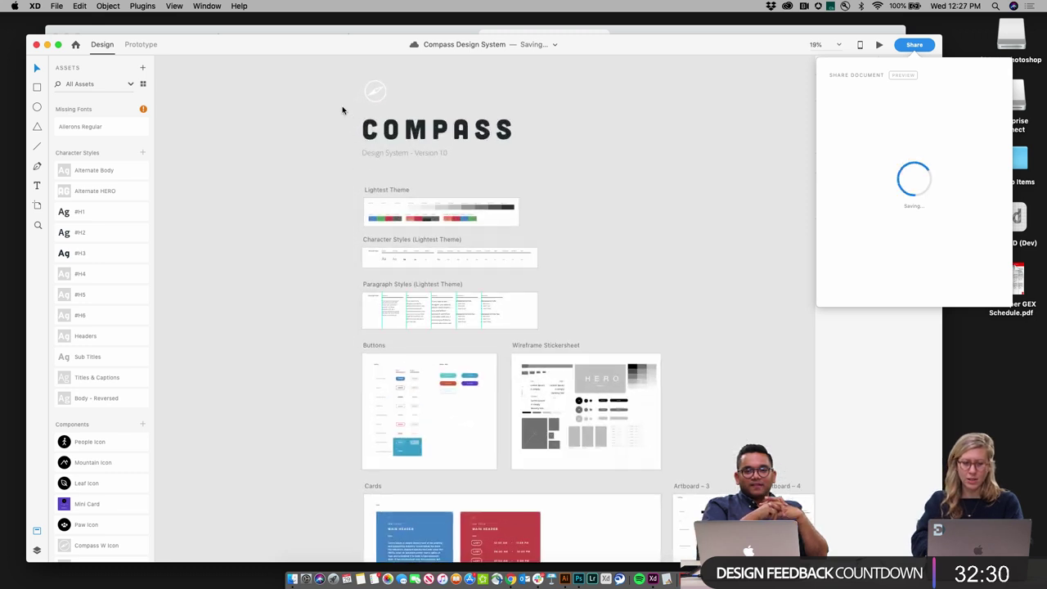
scroll(342, 109, up, 2)
scroll(327, 159, up, 3)
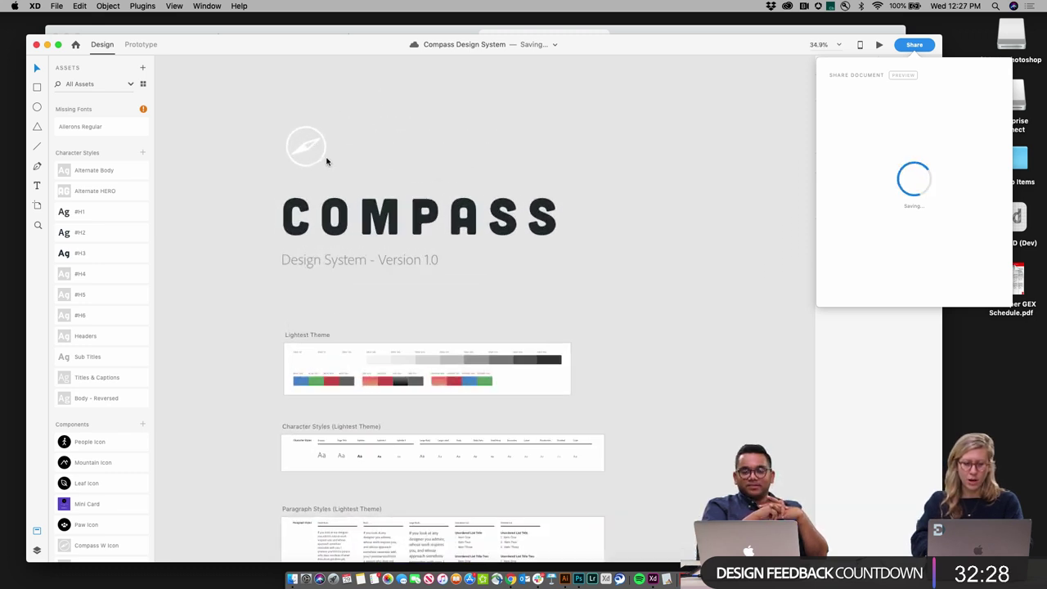
scroll(385, 427, down, 2)
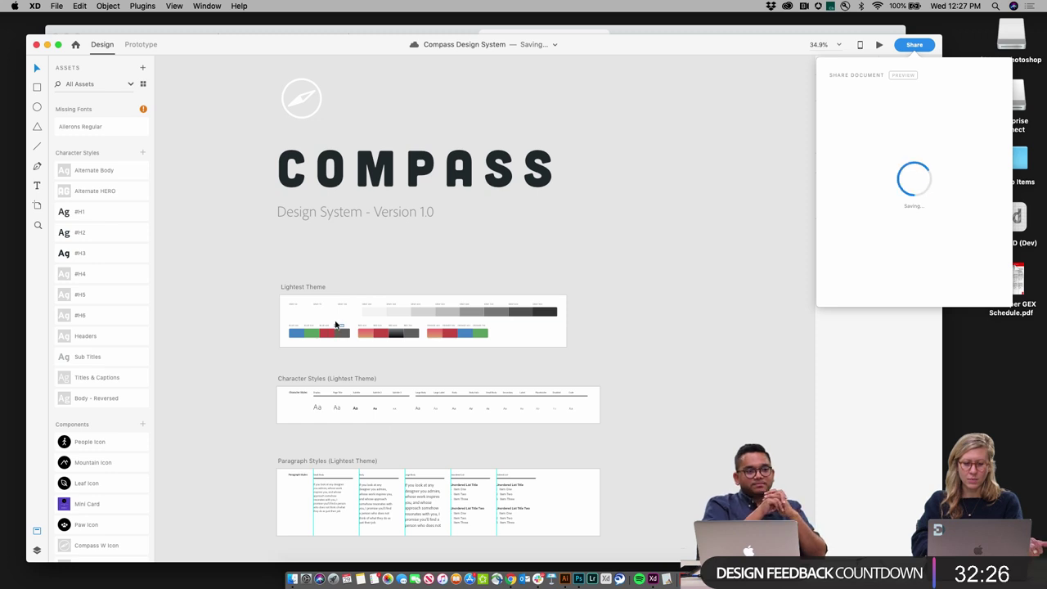
scroll(509, 414, down, 10)
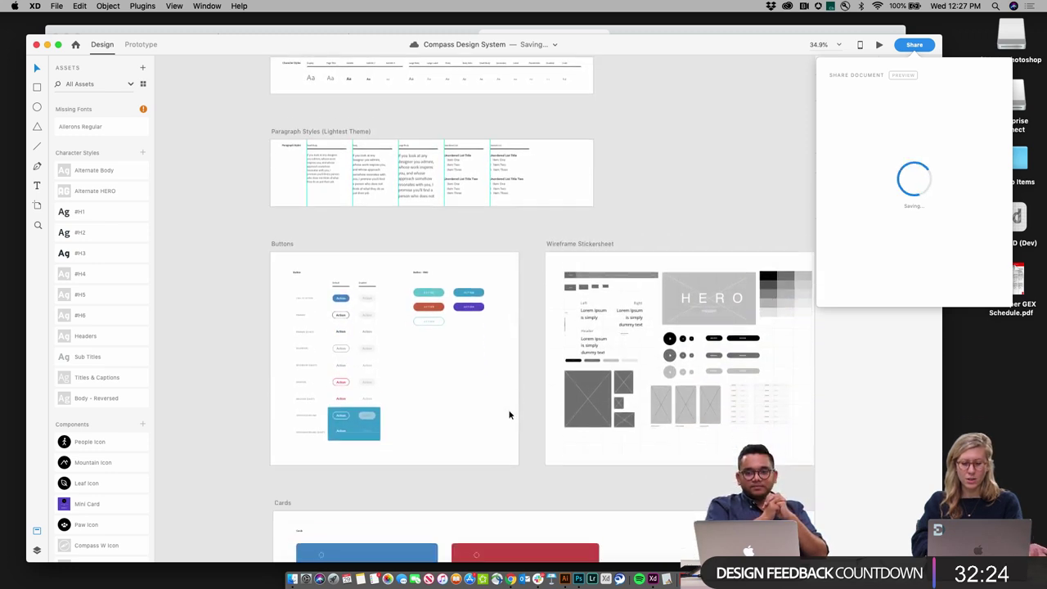
scroll(508, 415, down, 1)
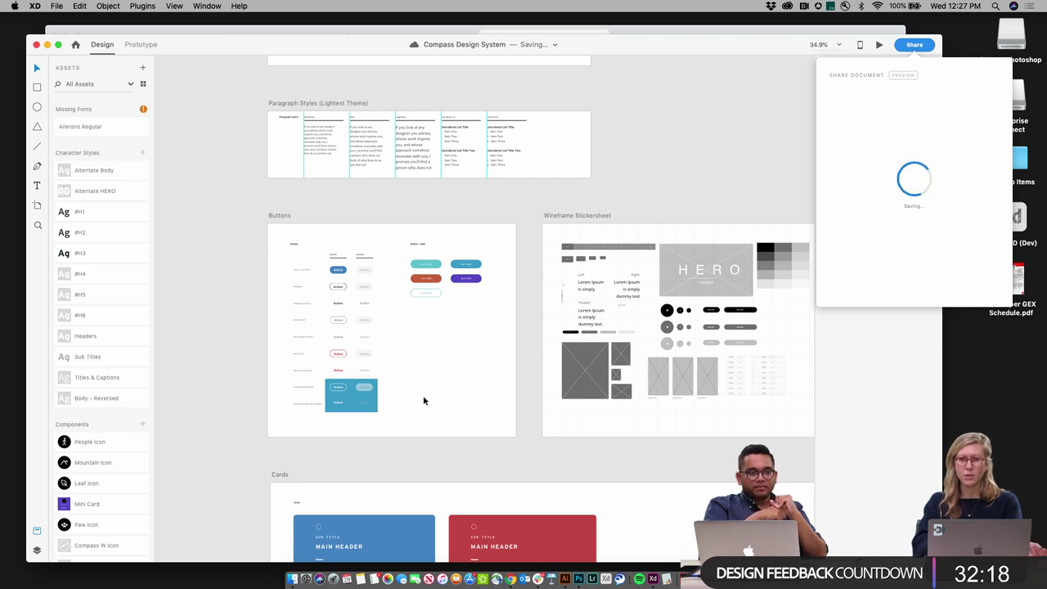
scroll(423, 400, down, 5)
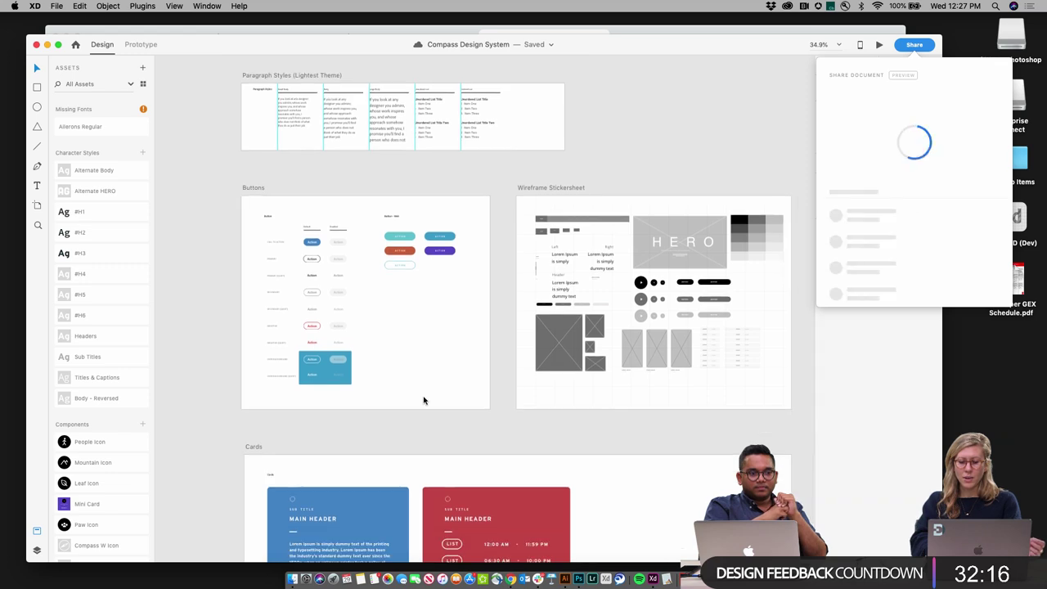
scroll(422, 395, down, 5)
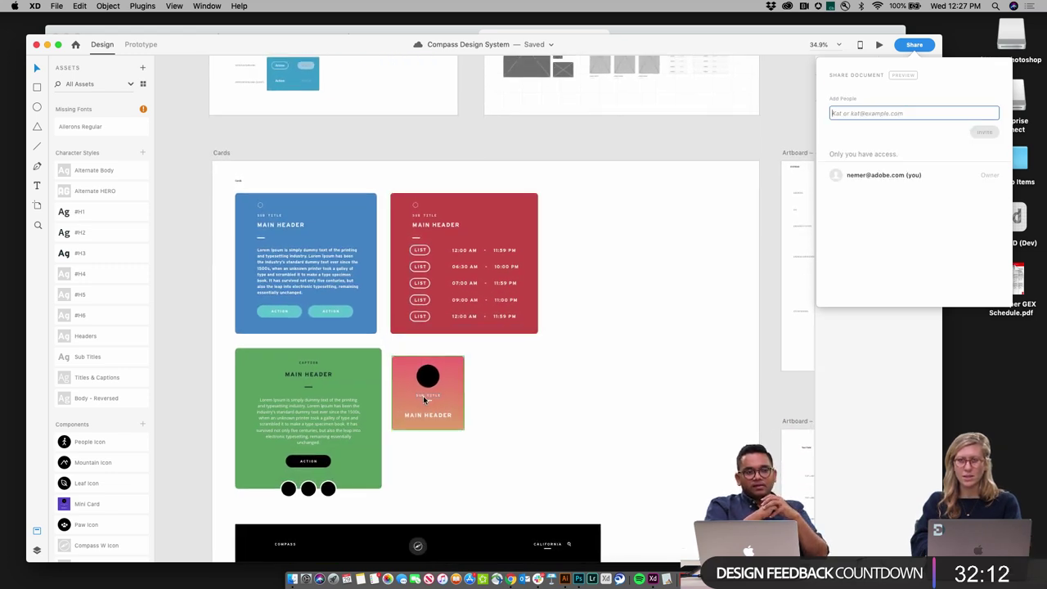
scroll(422, 394, down, 5)
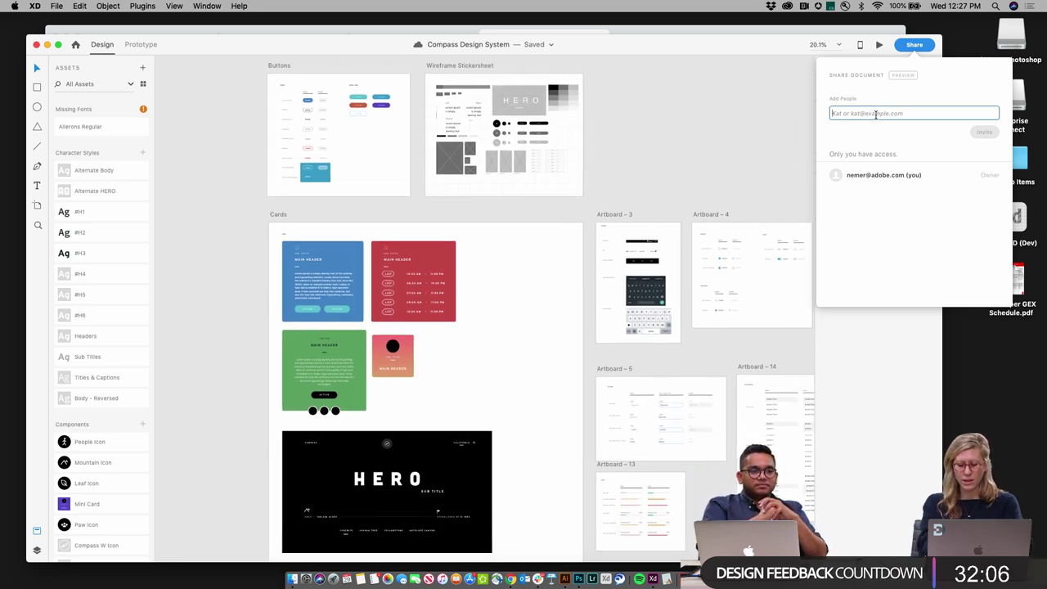
Step: Invite the colleague by name to edit Compass Design System with the message "Dont change anything in the document."
text(jonath)
click(904, 135)
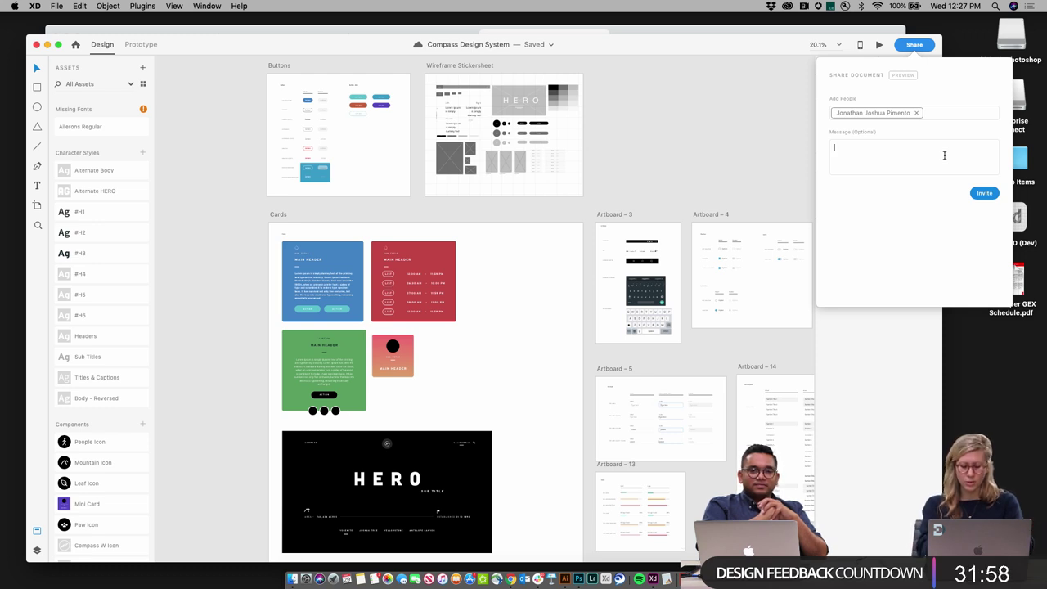
text(Dont)
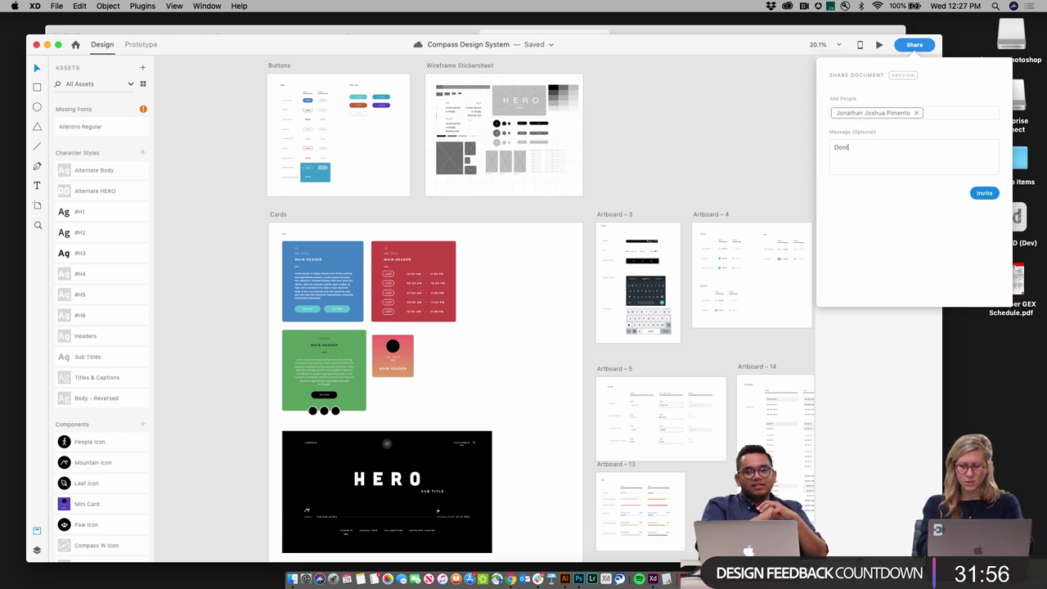
text( chang)
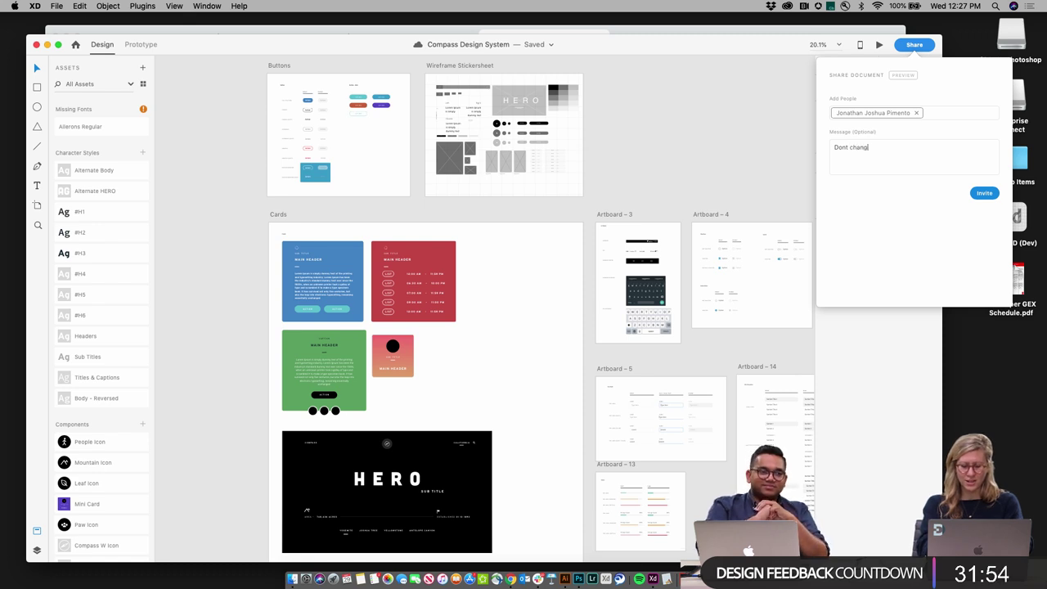
text(e anything in the document.)
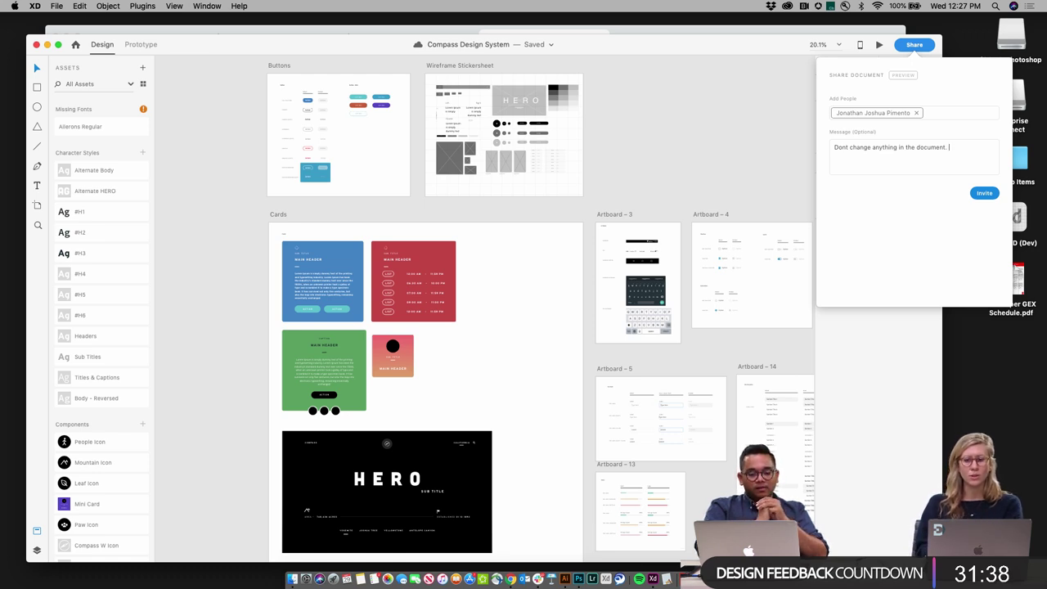
click(981, 193)
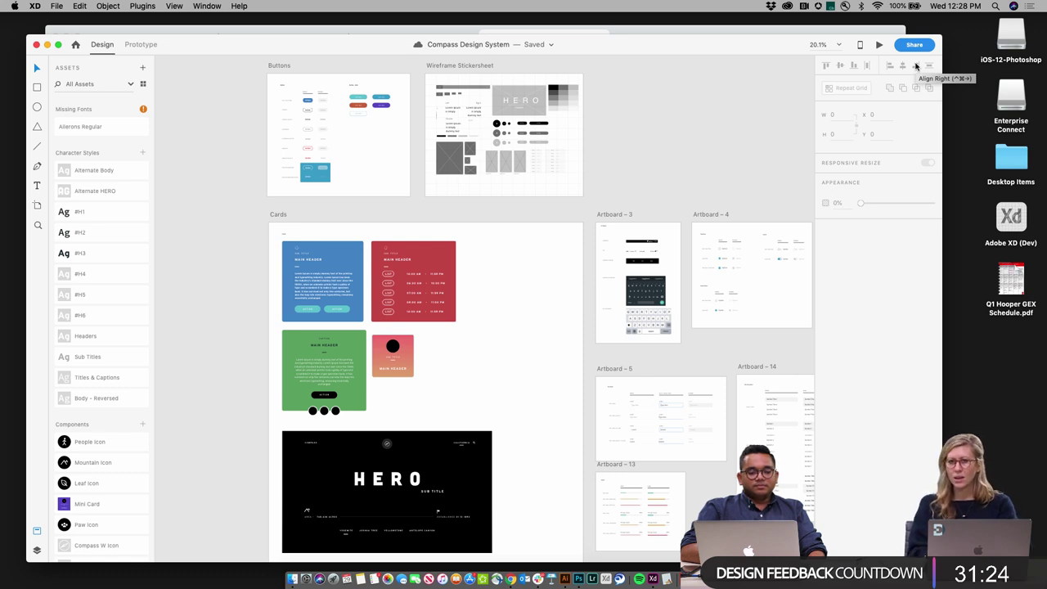
Step: Open the edit invitation for the Compass Design System file again to review its sharing
click(905, 44)
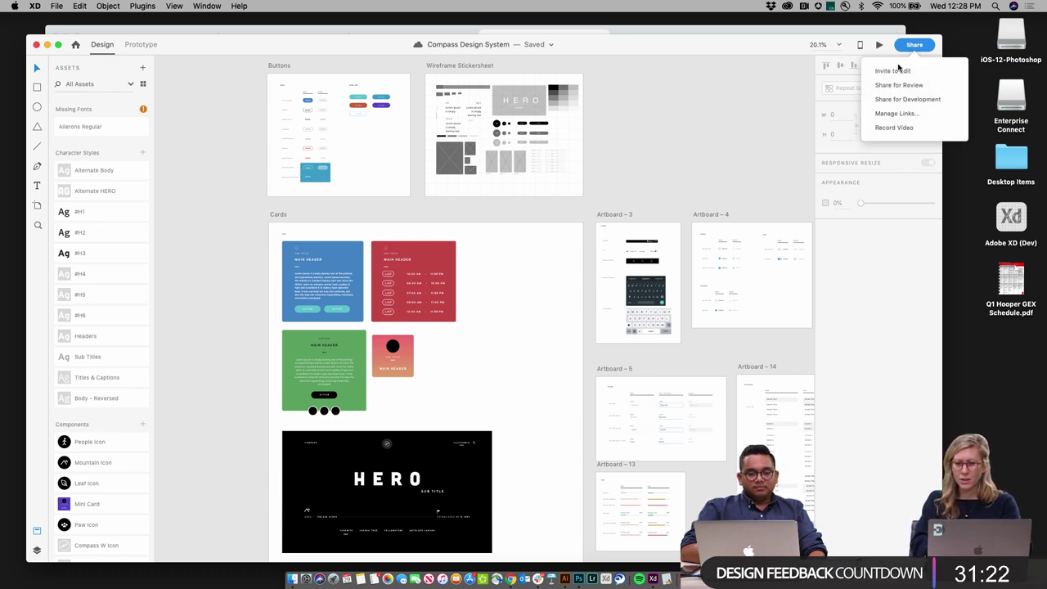
click(893, 71)
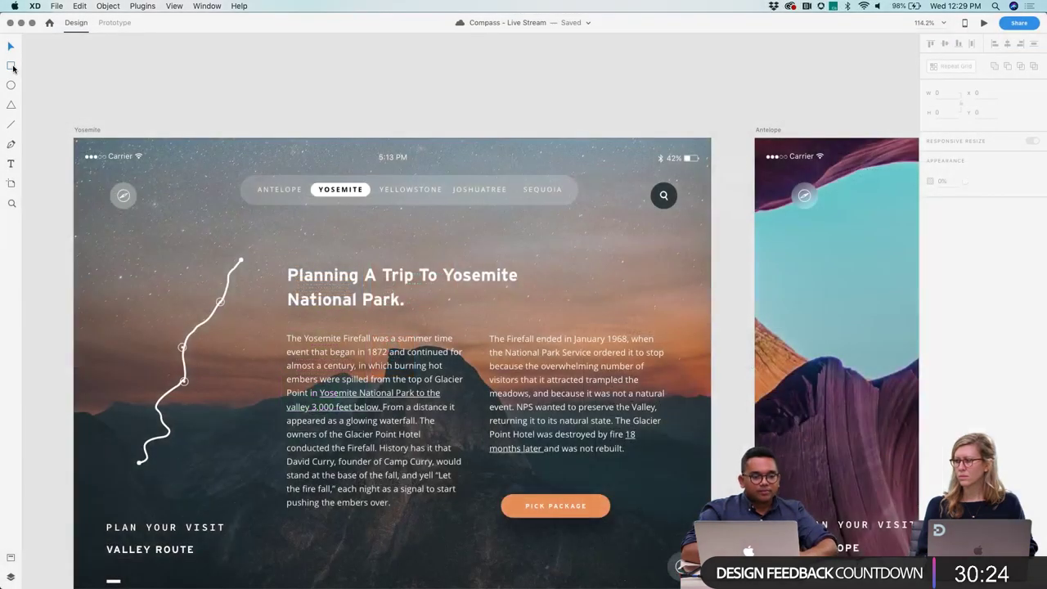
Step: Draw a rectangle of about 226 by 59 along the Yosemite artboard's upper edge and delete it
key(r)
drag(177, 139, 317, 173)
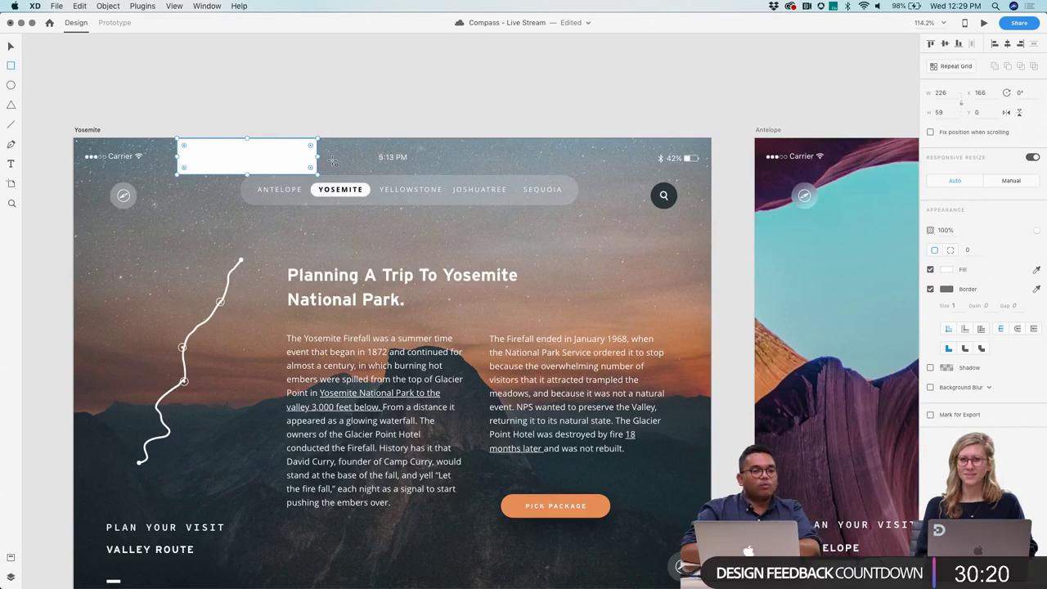
key(v)
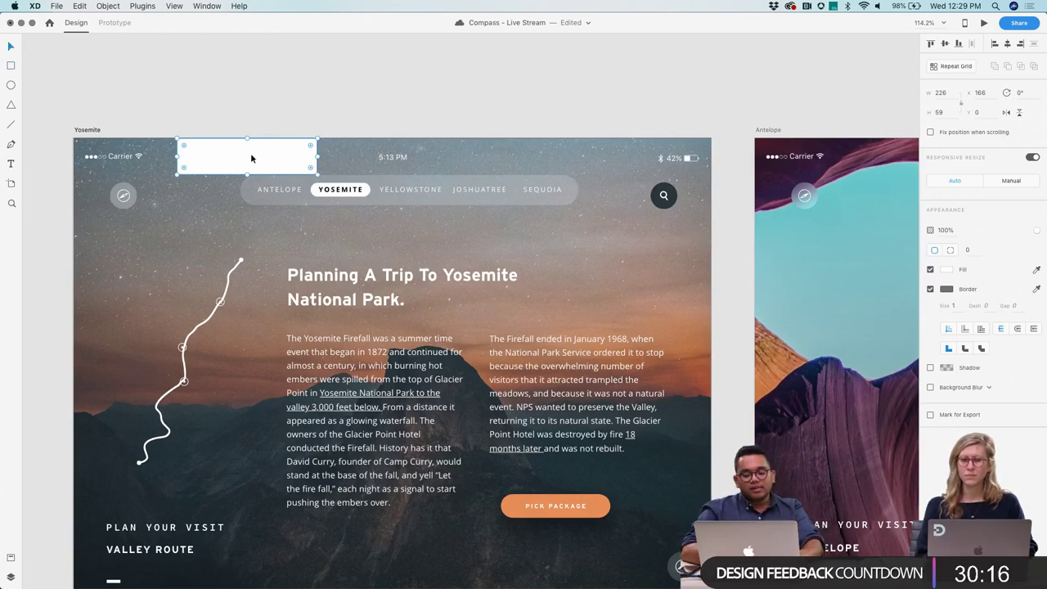
key(Delete)
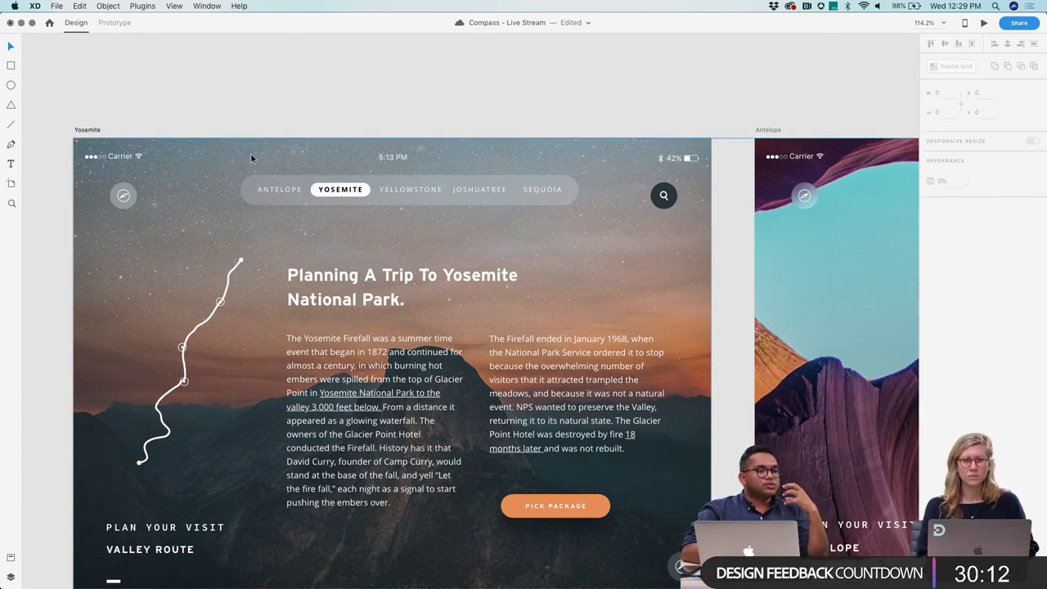
Step: Save Compass - Live Stream and open its existing share-for-development link in Chrome
key(super+s)
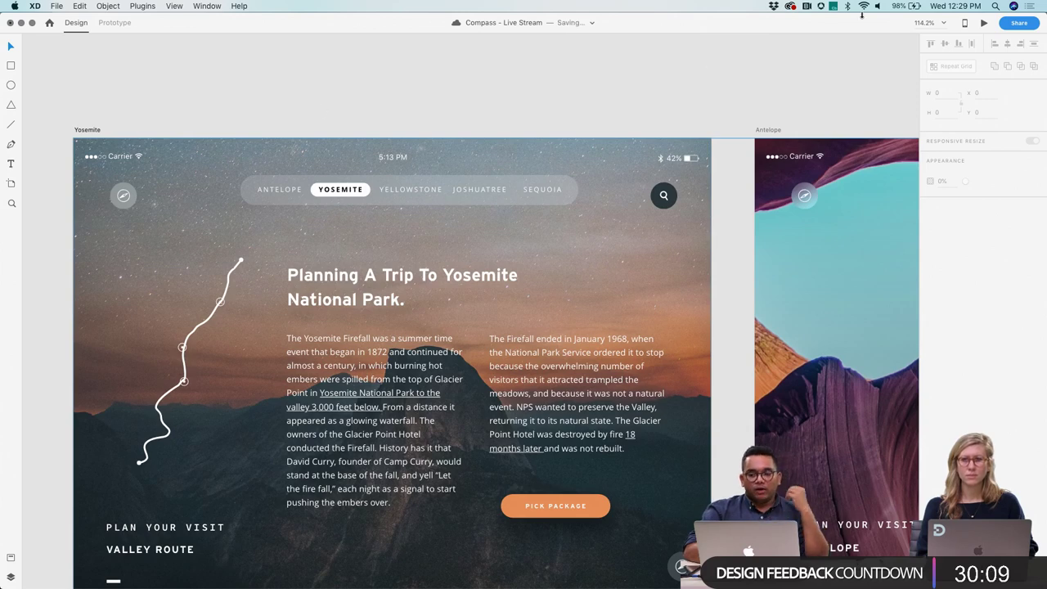
click(1020, 23)
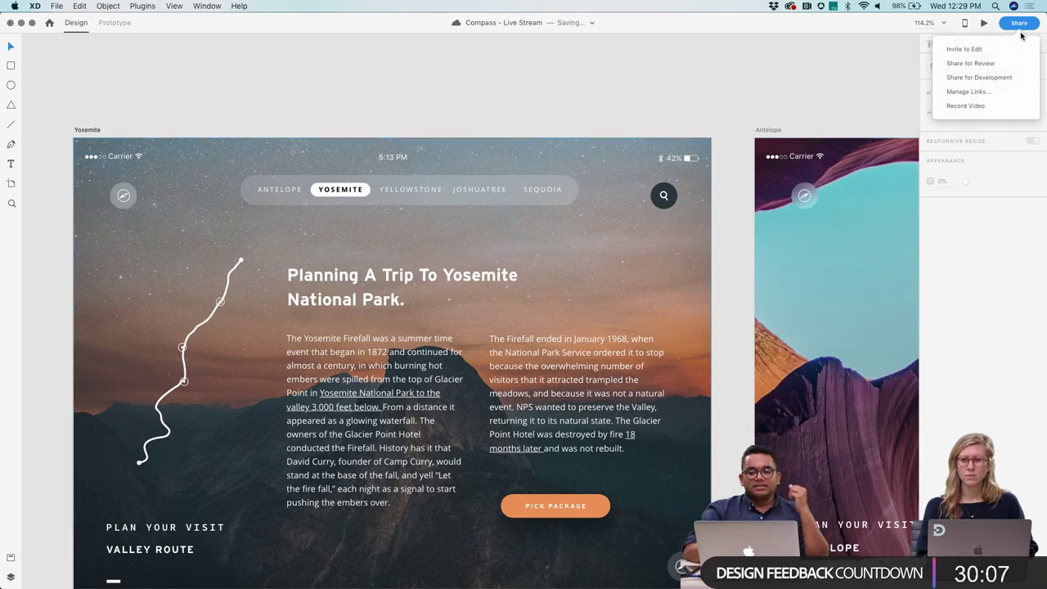
click(991, 78)
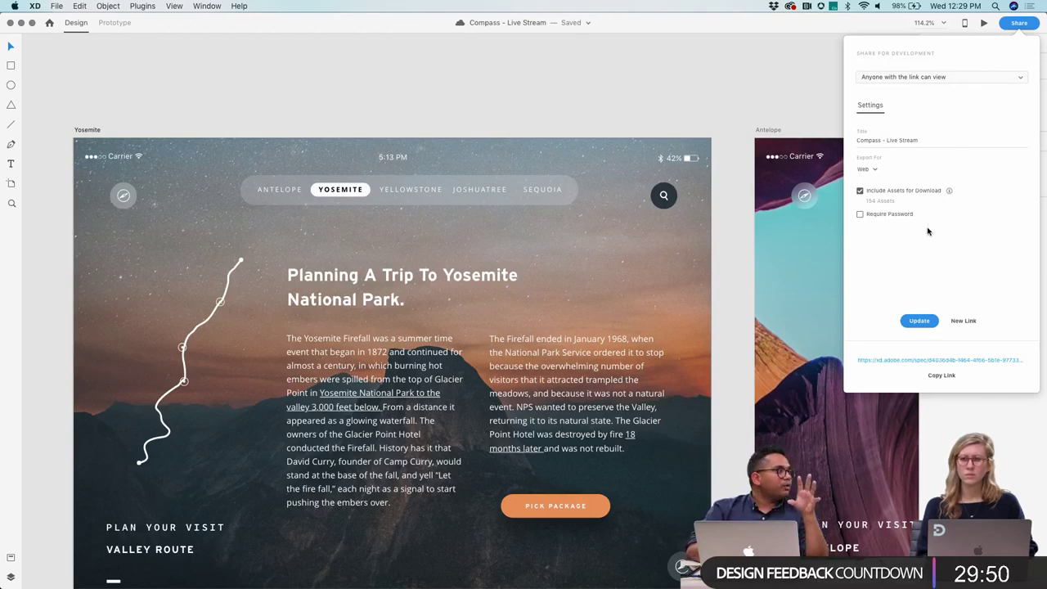
click(913, 362)
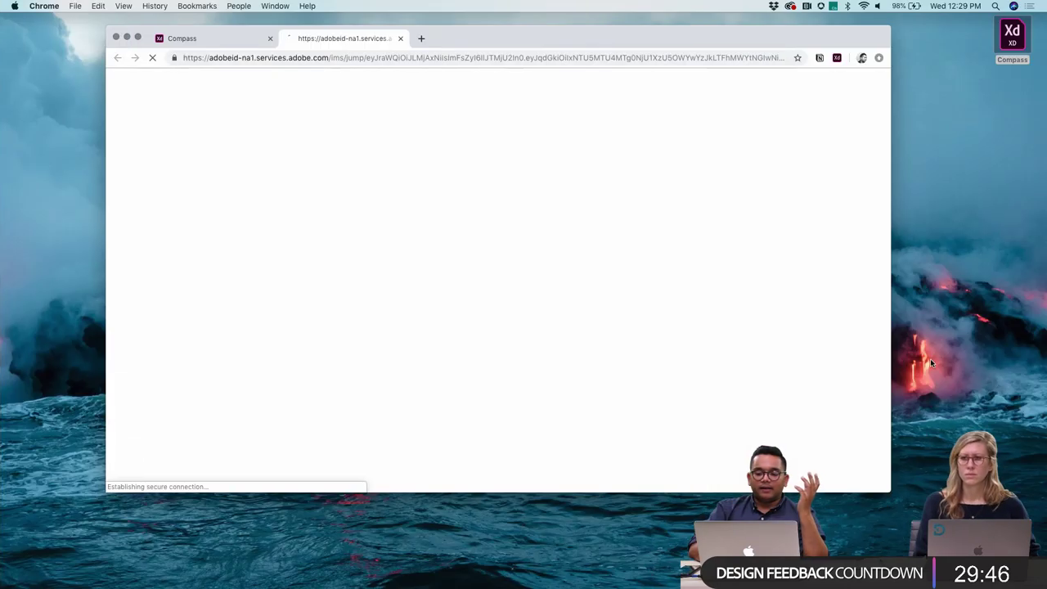
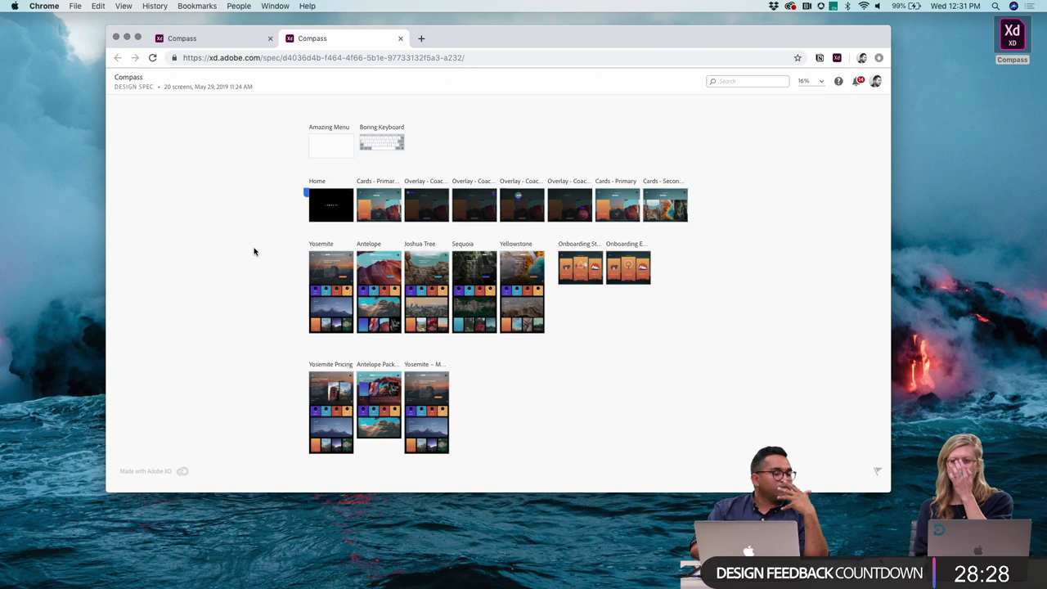
Step: Open the Yosemite screen from the Compass design spec overview and examine its full length
mouse_move(330, 273)
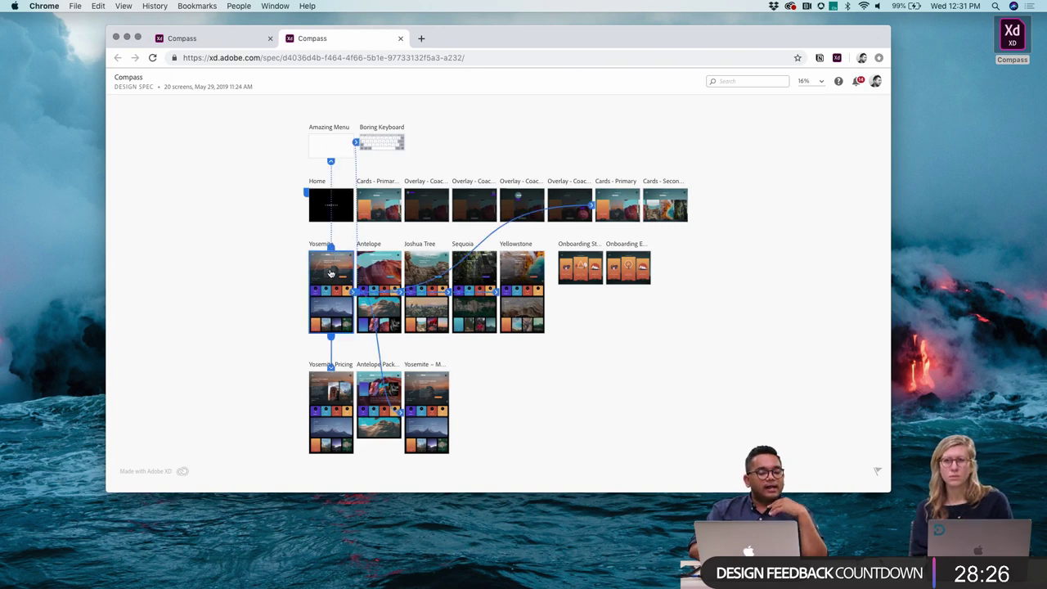
click(330, 272)
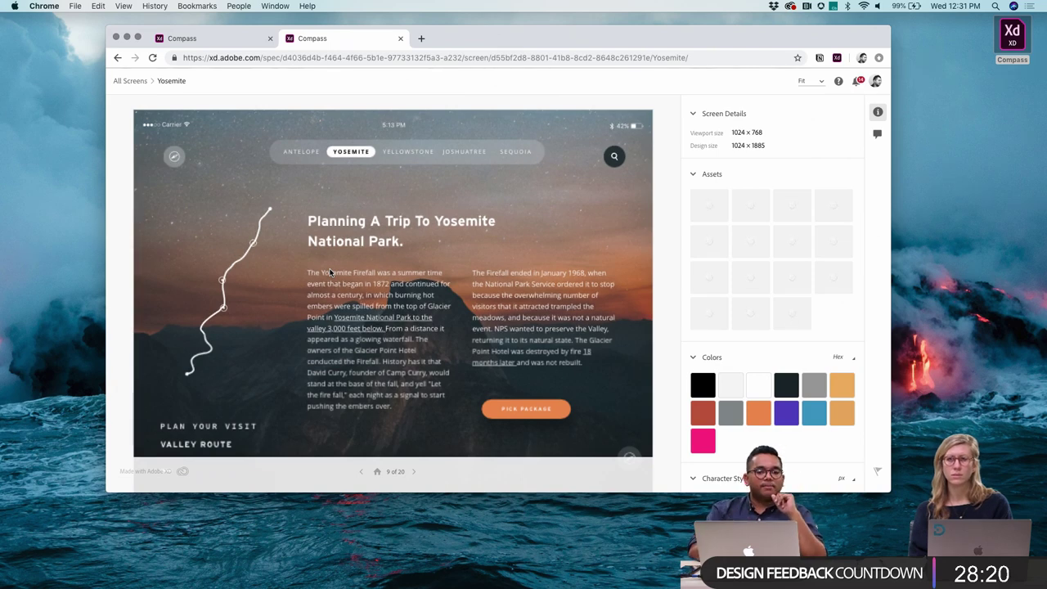
scroll(332, 309, down, 2)
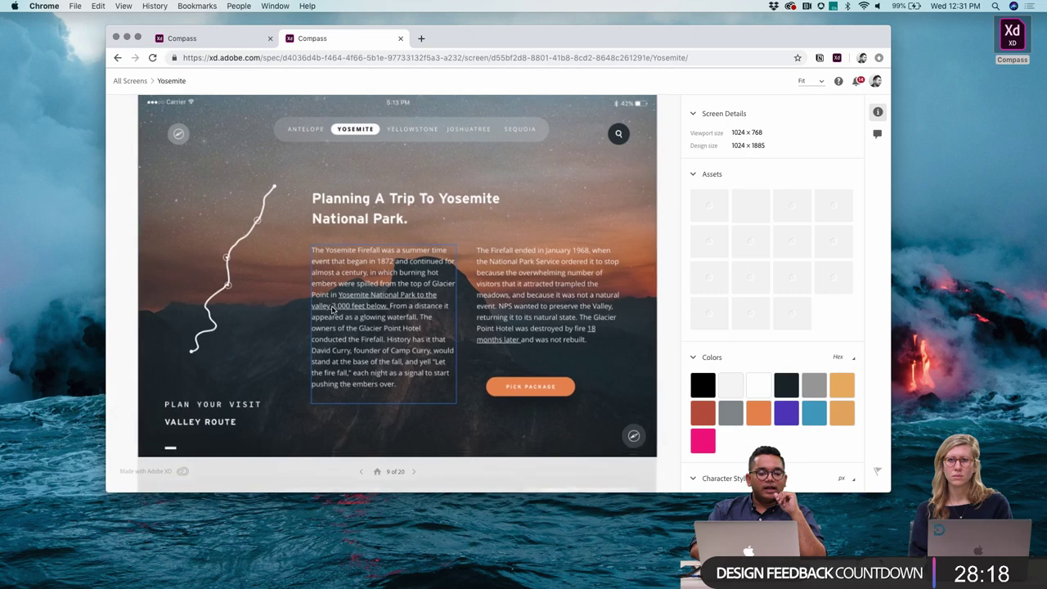
scroll(332, 309, down, 10)
scroll(331, 305, down, 8)
scroll(332, 309, up, 2)
scroll(332, 309, up, 15)
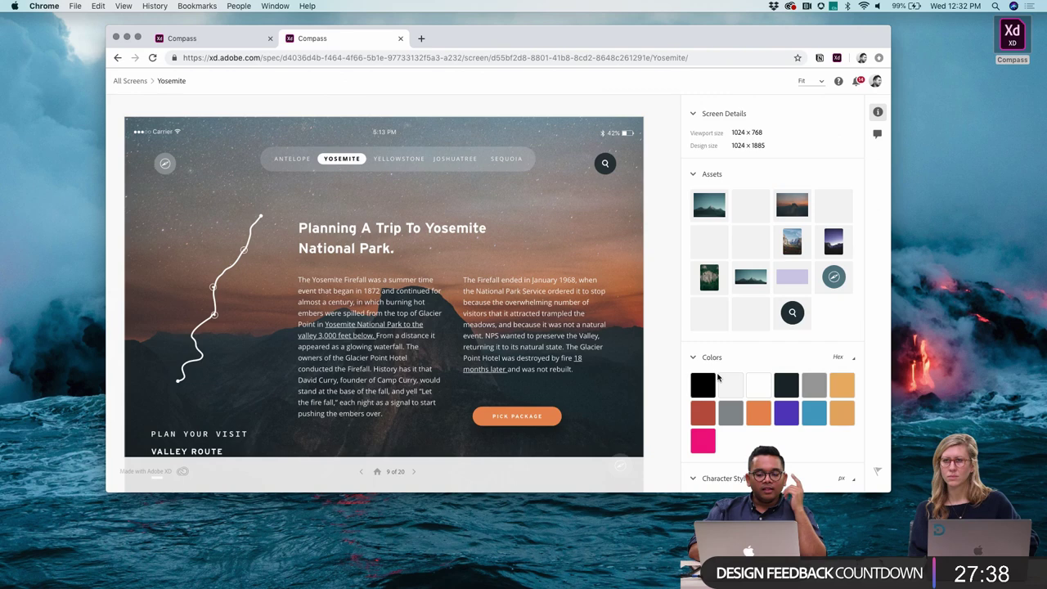
Step: Examine the Yosemite screen's spec details, from assets and colors to character styles and interactions
scroll(718, 373, down, 3)
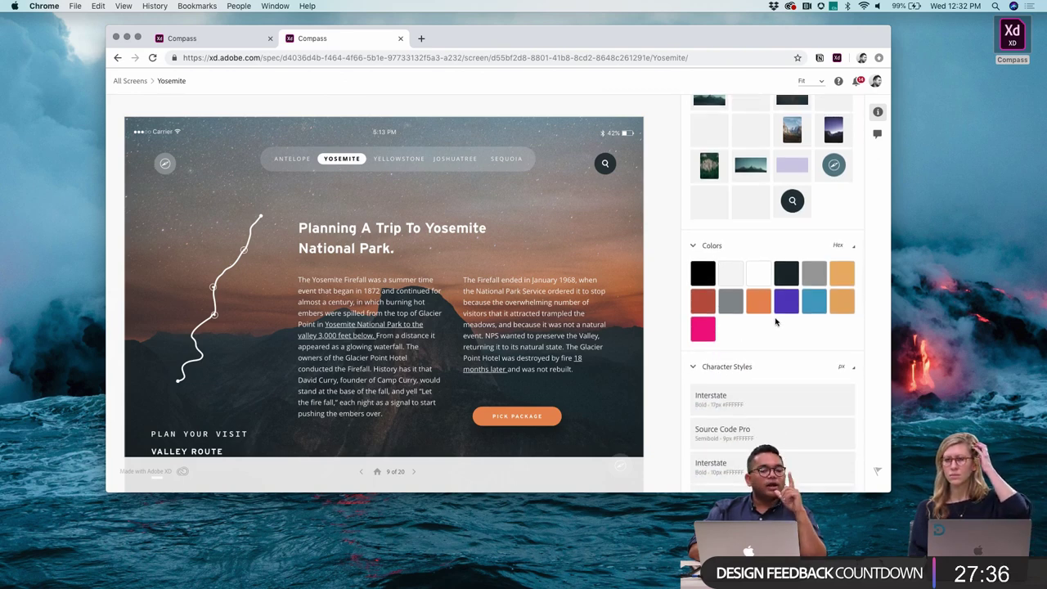
scroll(776, 323, down, 3)
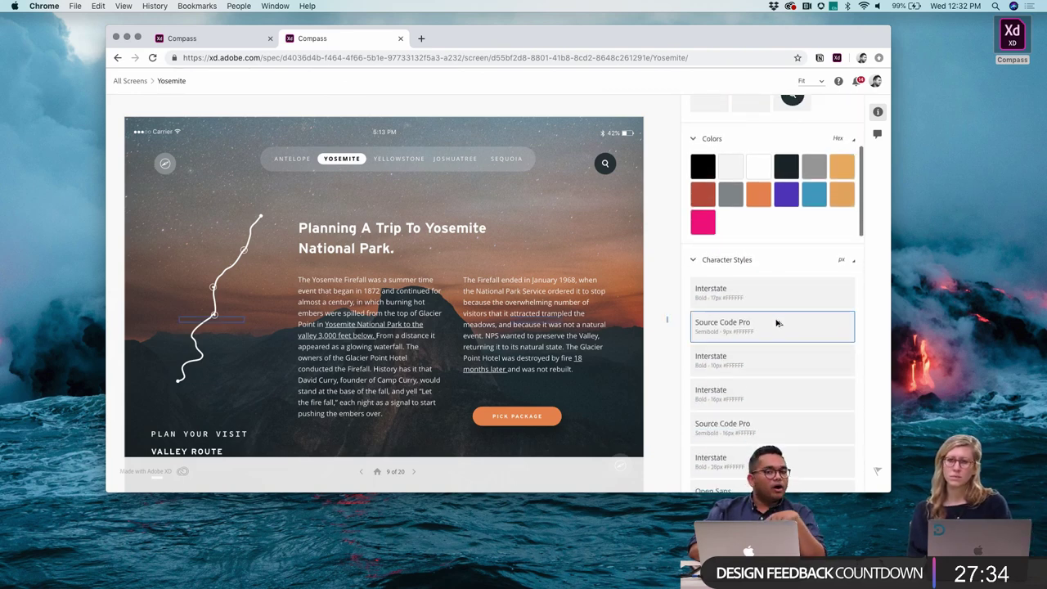
scroll(777, 323, down, 1)
scroll(777, 323, down, 10)
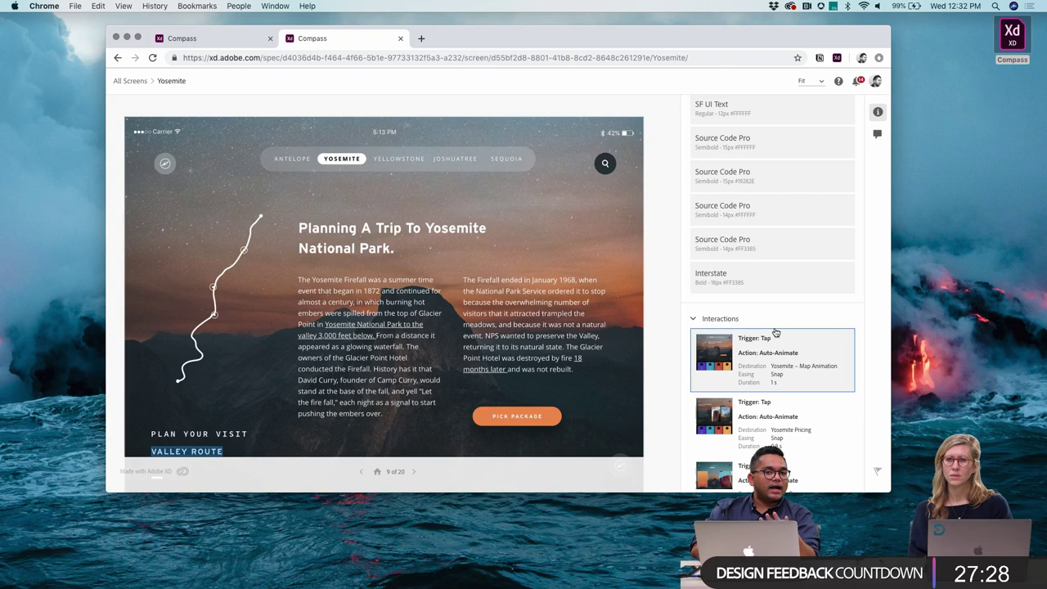
scroll(775, 332, up, 10)
scroll(775, 332, up, 1)
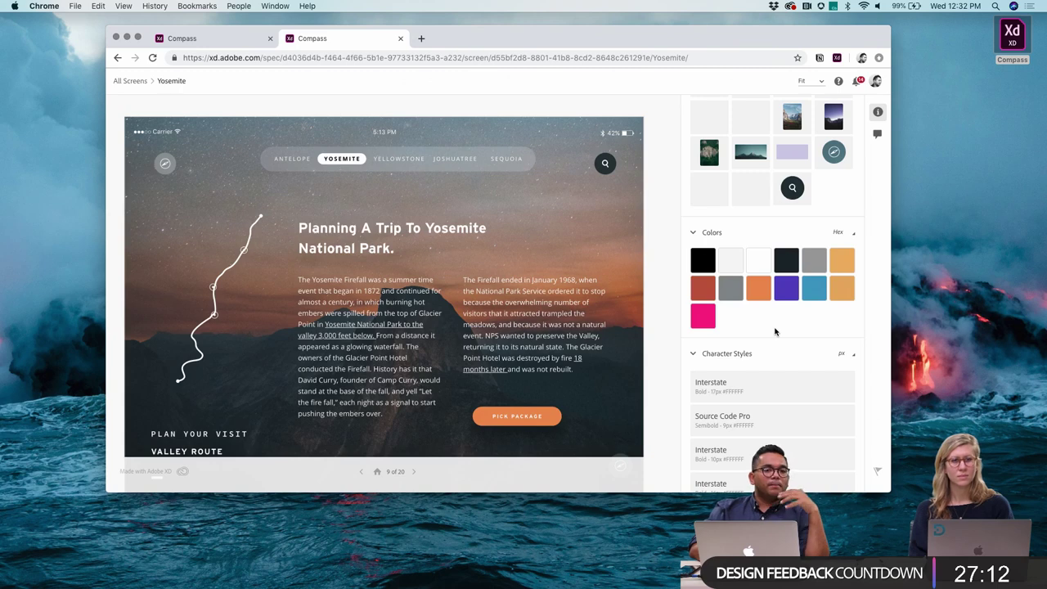
Step: Switch the spec's color format to RGBA and return it to Hex
click(854, 235)
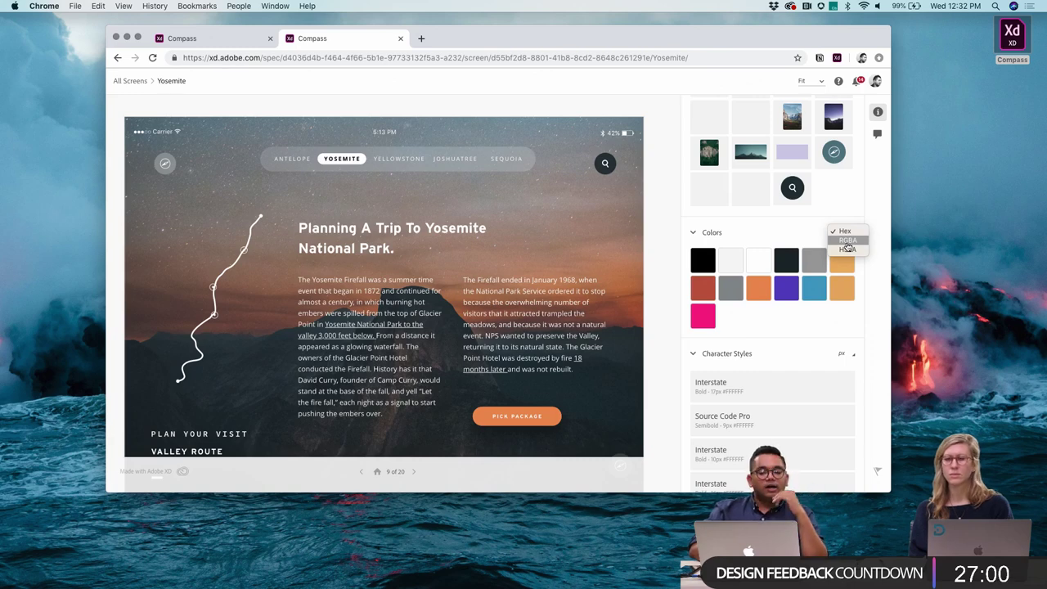
click(848, 243)
click(845, 235)
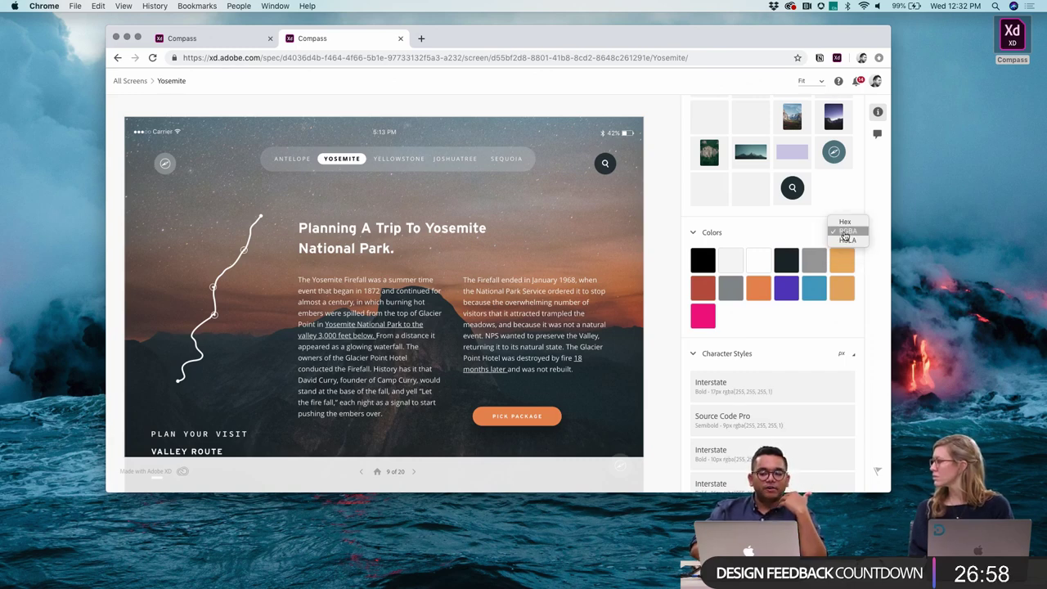
click(844, 221)
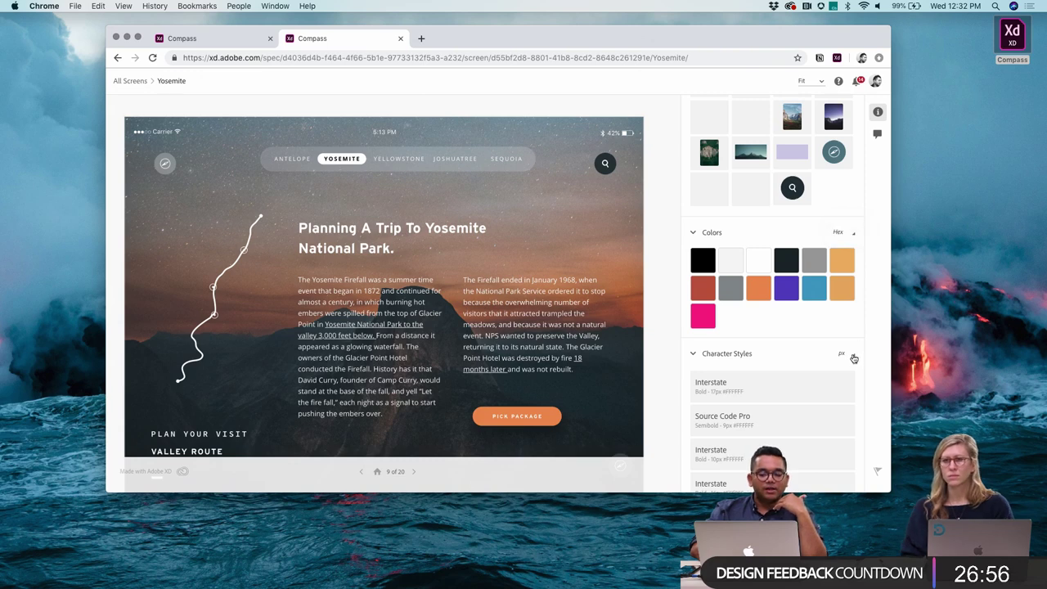
Step: Set the unit for the spec's character styles to pt
scroll(853, 357, down, 2)
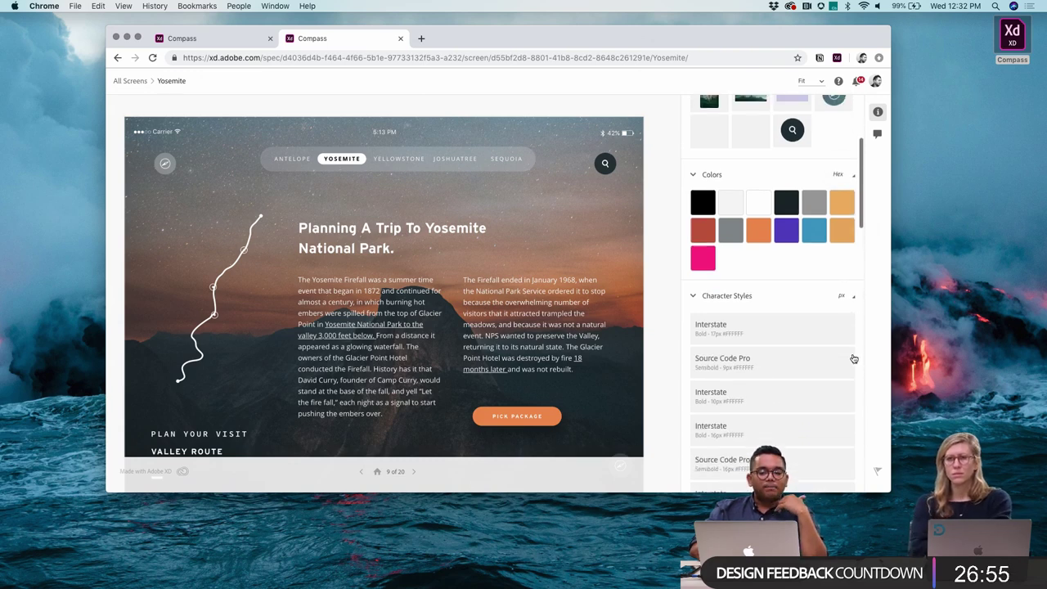
click(853, 288)
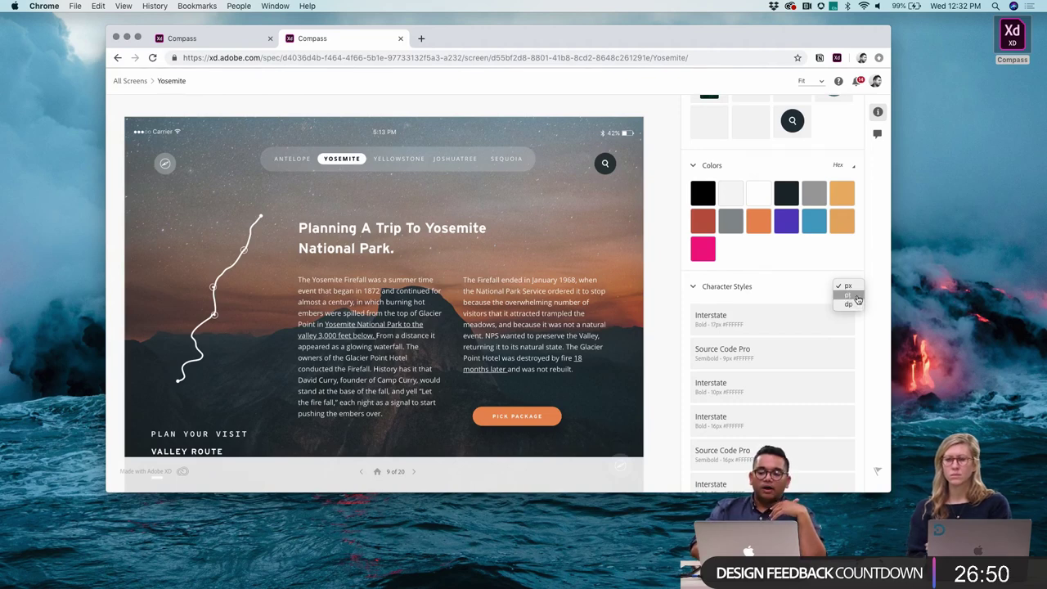
click(848, 294)
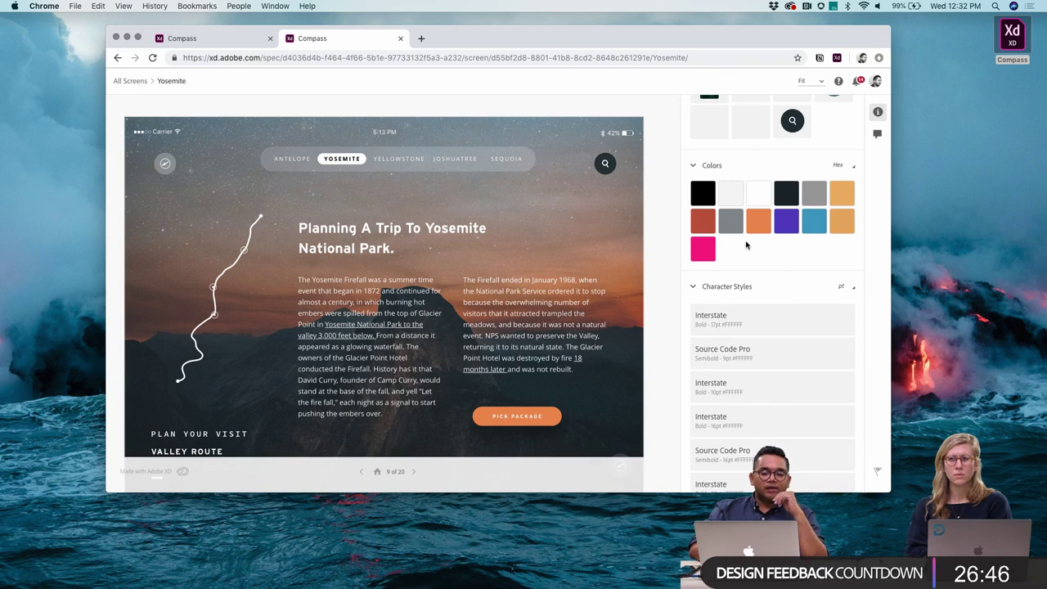
Step: Inspect the color swatches' values and check where colors and character styles such as Open Sans Regular are used on the Yosemite screen
mouse_move(701, 202)
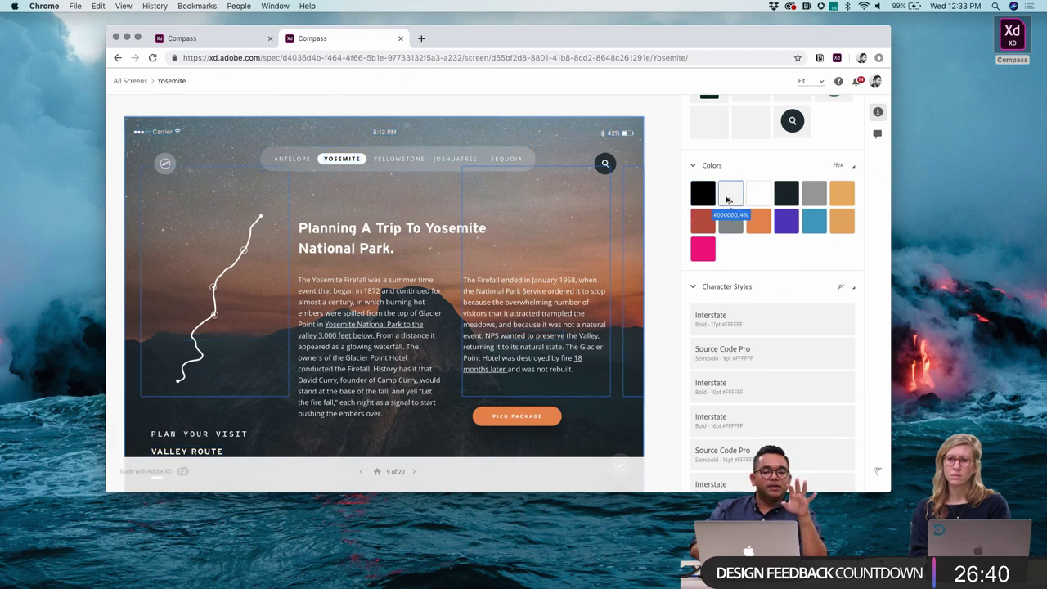
mouse_move(779, 211)
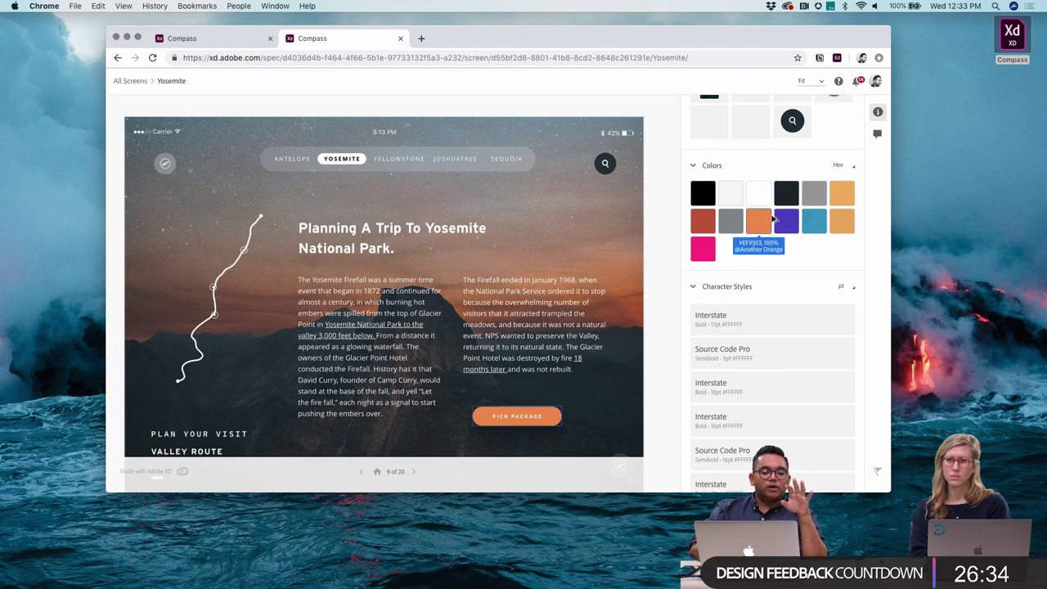
mouse_move(754, 350)
scroll(752, 350, down, 2)
mouse_move(748, 275)
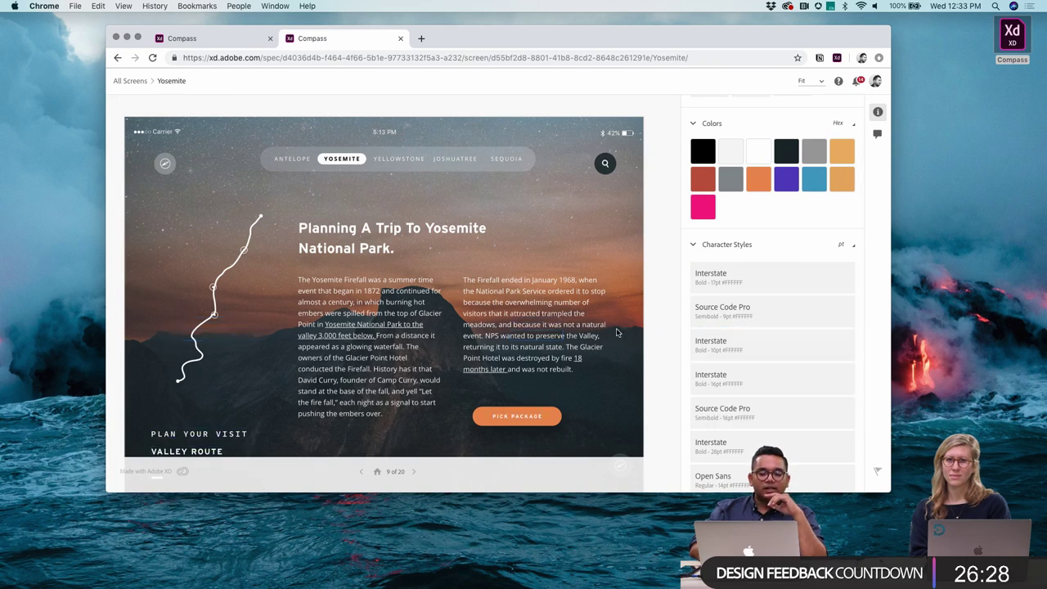
scroll(736, 384, down, 5)
scroll(733, 390, down, 1)
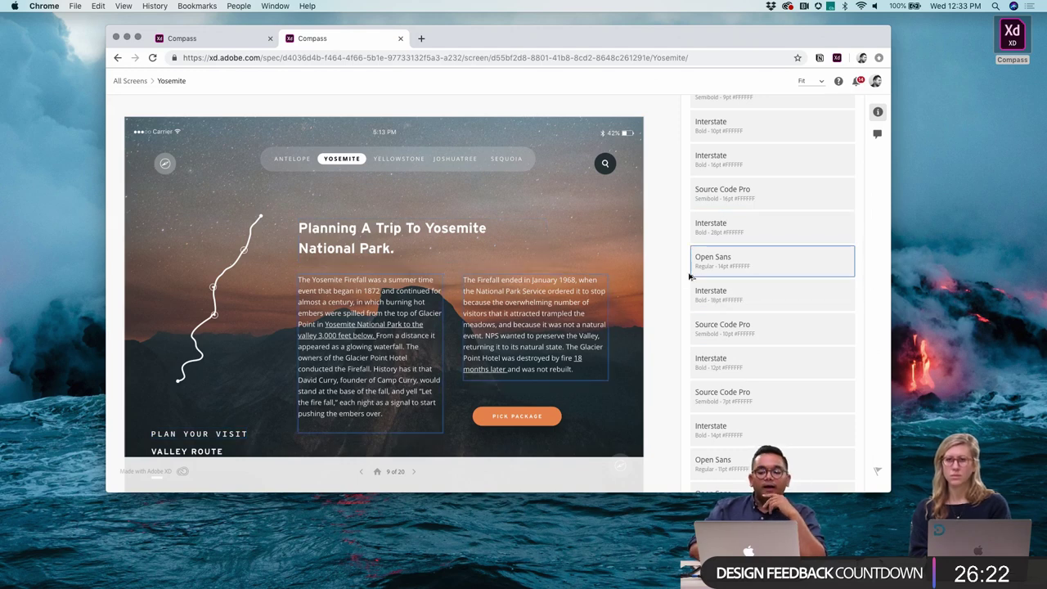
Step: Review the screen's assets and its Auto-Animate interactions, including their triggers, destinations, easing and durations
scroll(727, 245, up, 3)
scroll(727, 245, up, 10)
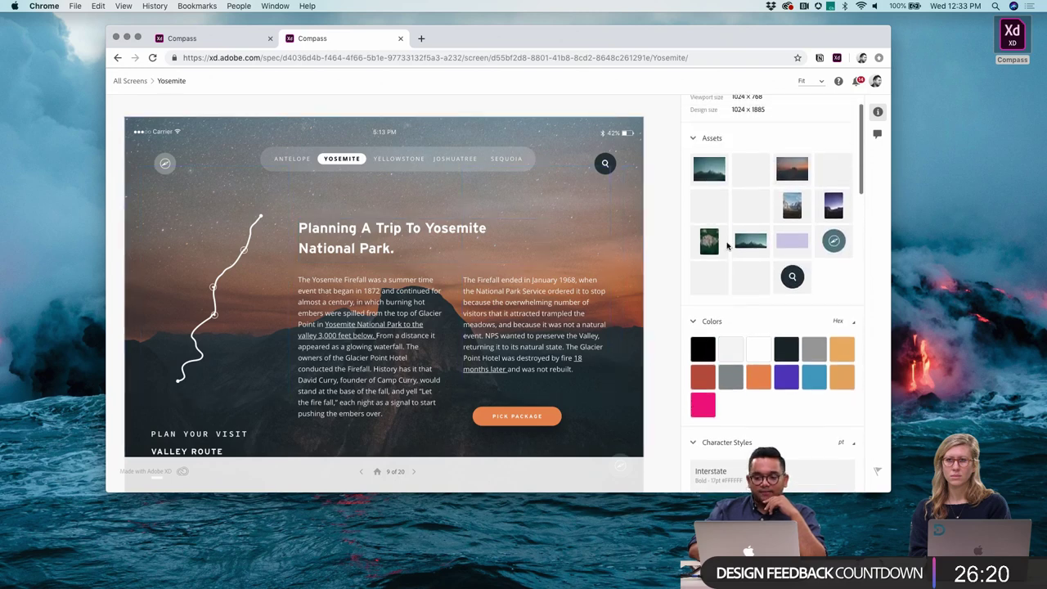
scroll(727, 245, down, 12)
scroll(727, 245, down, 10)
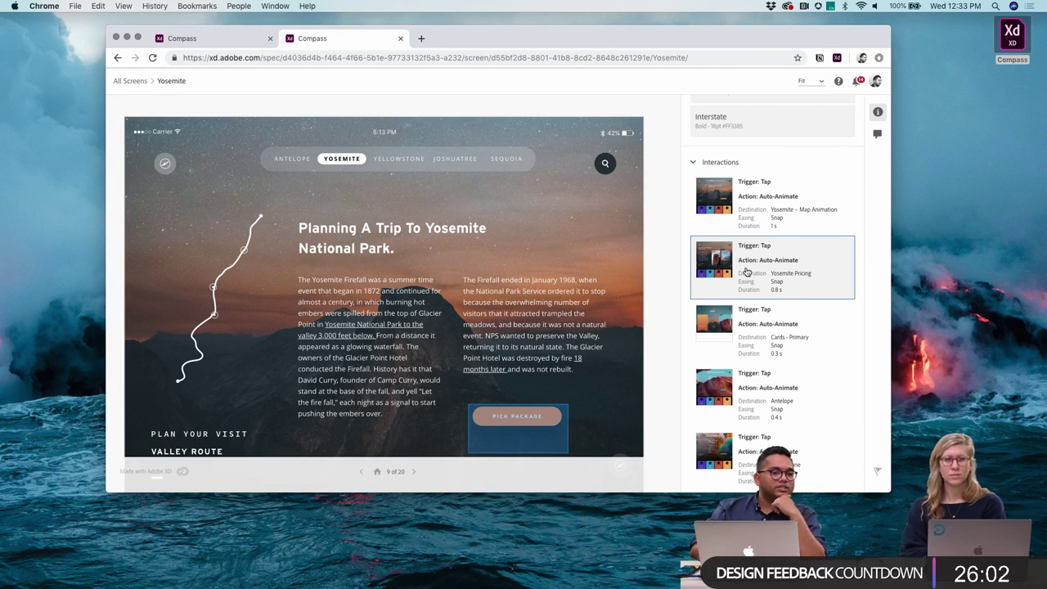
scroll(478, 214, down, 2)
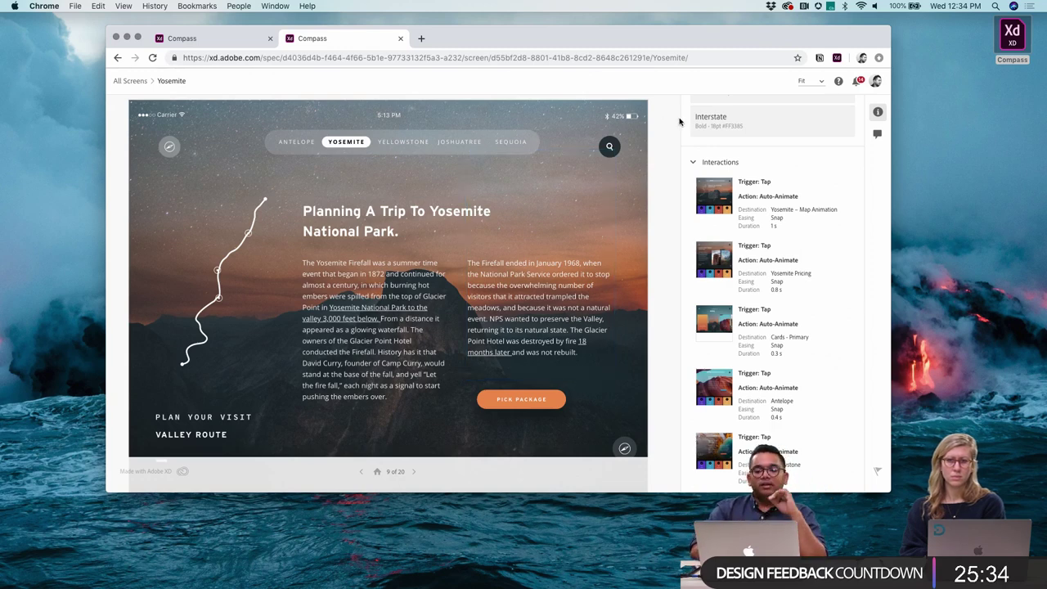
scroll(659, 149, up, 3)
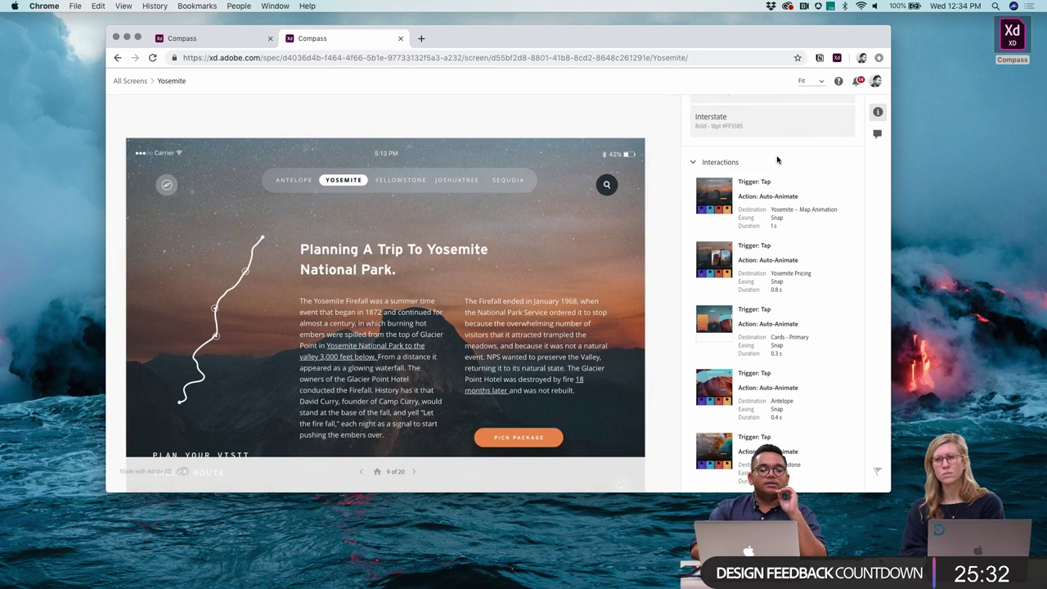
scroll(775, 159, up, 4)
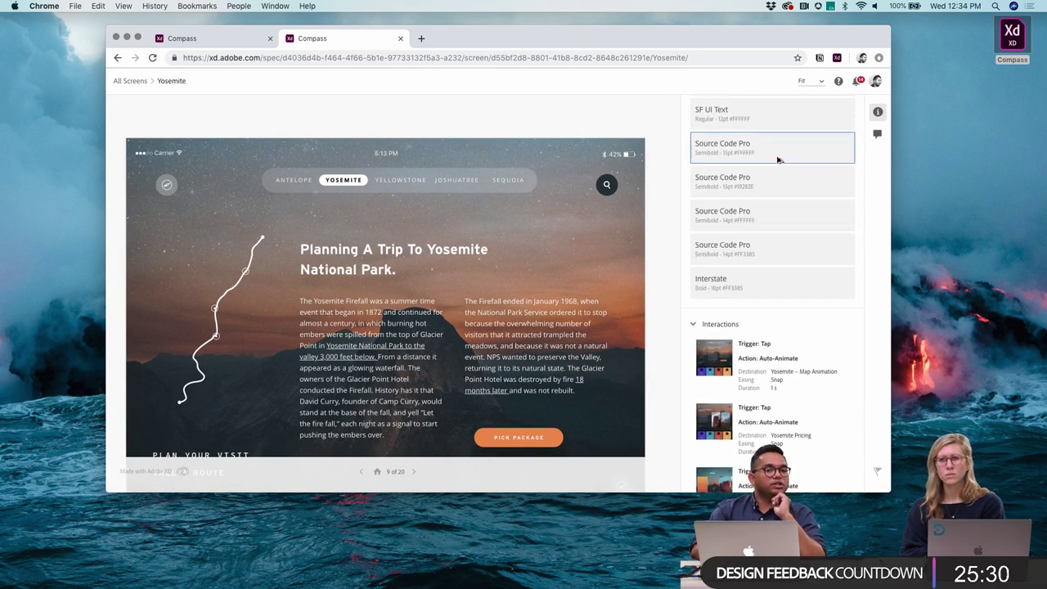
Step: Inspect the text properties of both Firefall paragraphs and the "Planning A Trip To Yosemite National Park." heading
click(519, 316)
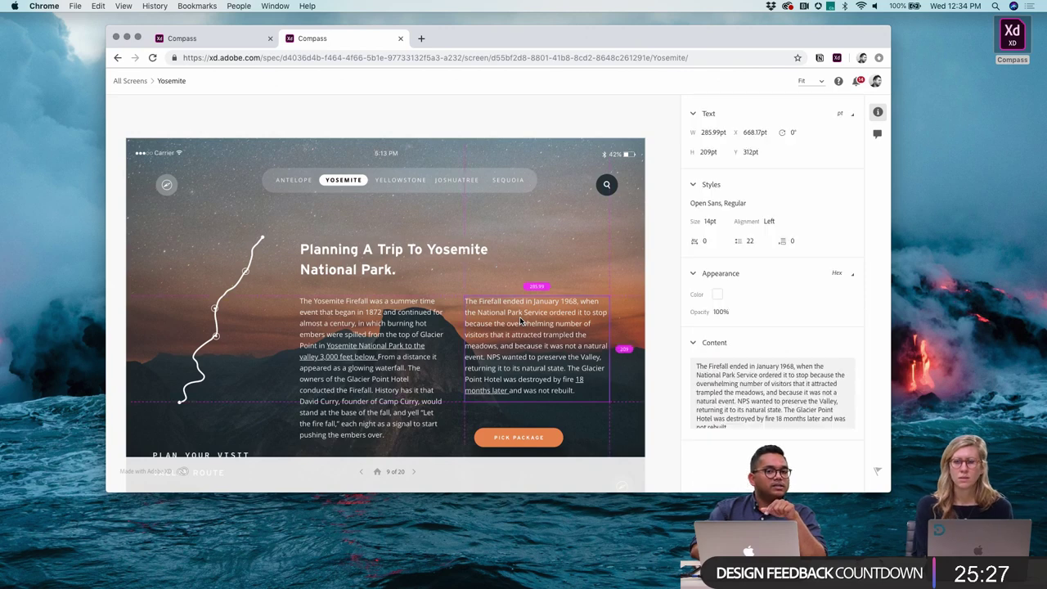
click(423, 350)
click(376, 281)
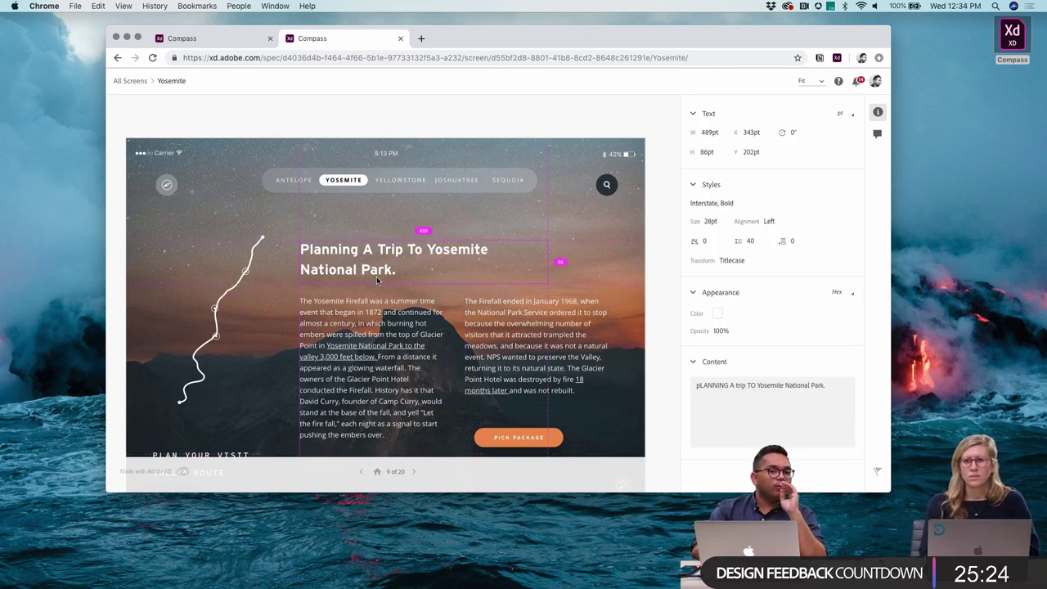
Step: Inspect the properties of the navigation row's menu and search group, the status bar group and the search button
click(384, 189)
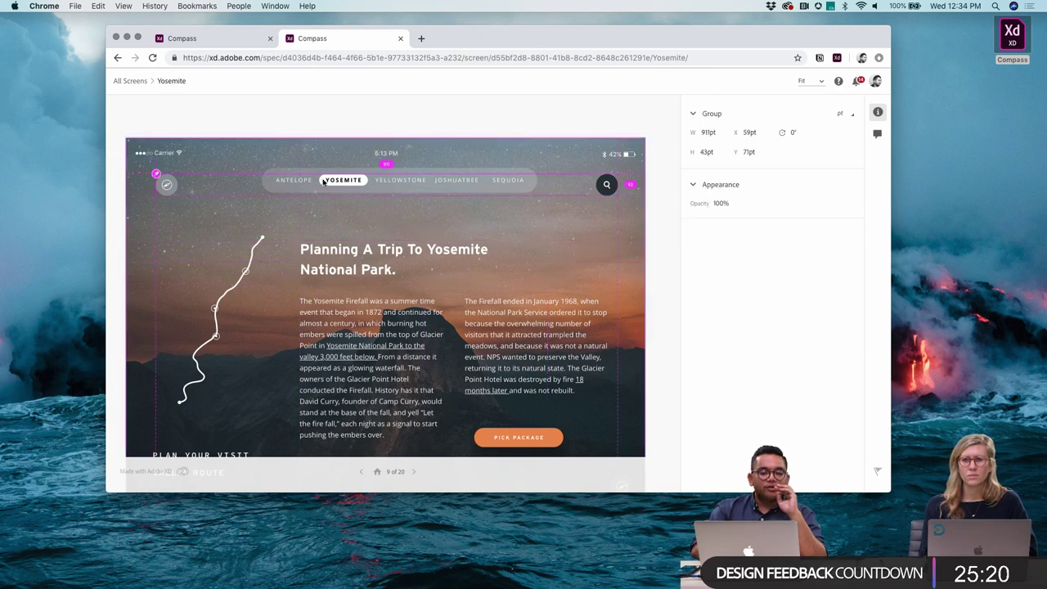
click(432, 157)
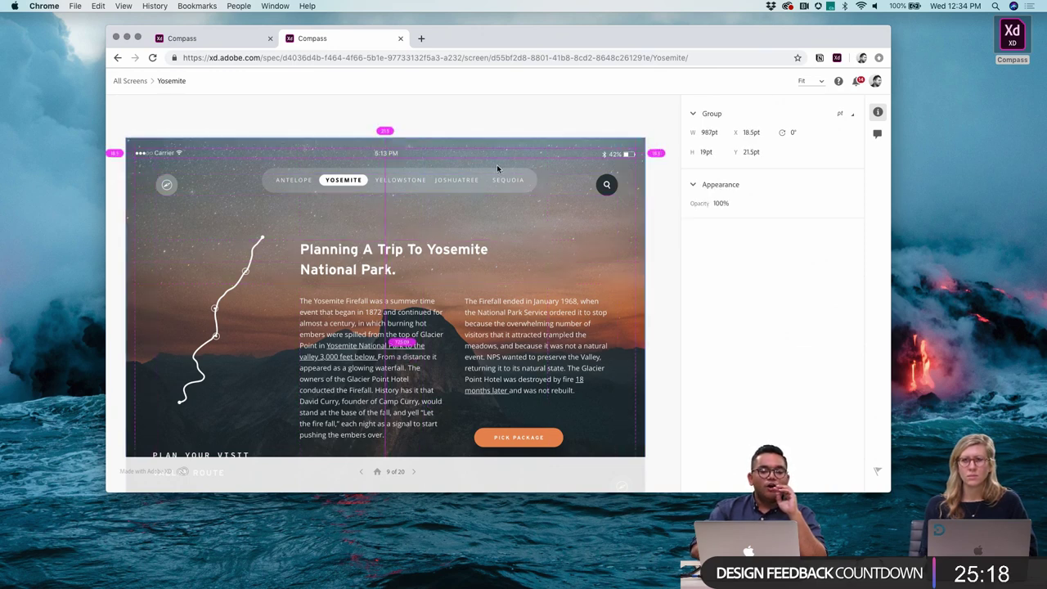
click(609, 186)
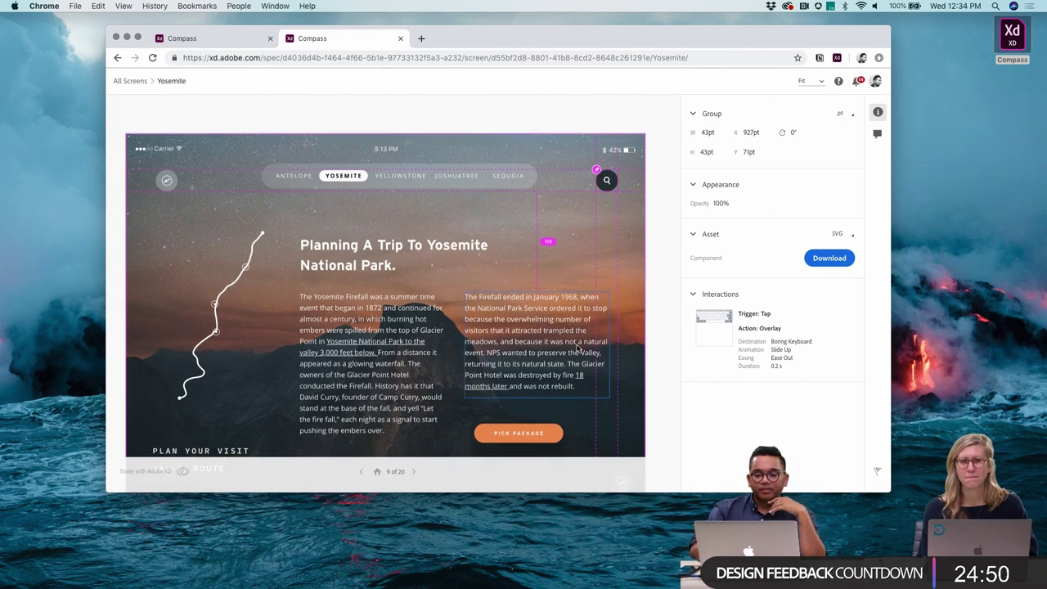
Step: Recheck the text properties of the first Firefall paragraph and return to the Yosemite screen's overall details
scroll(576, 348, down, 3)
click(386, 300)
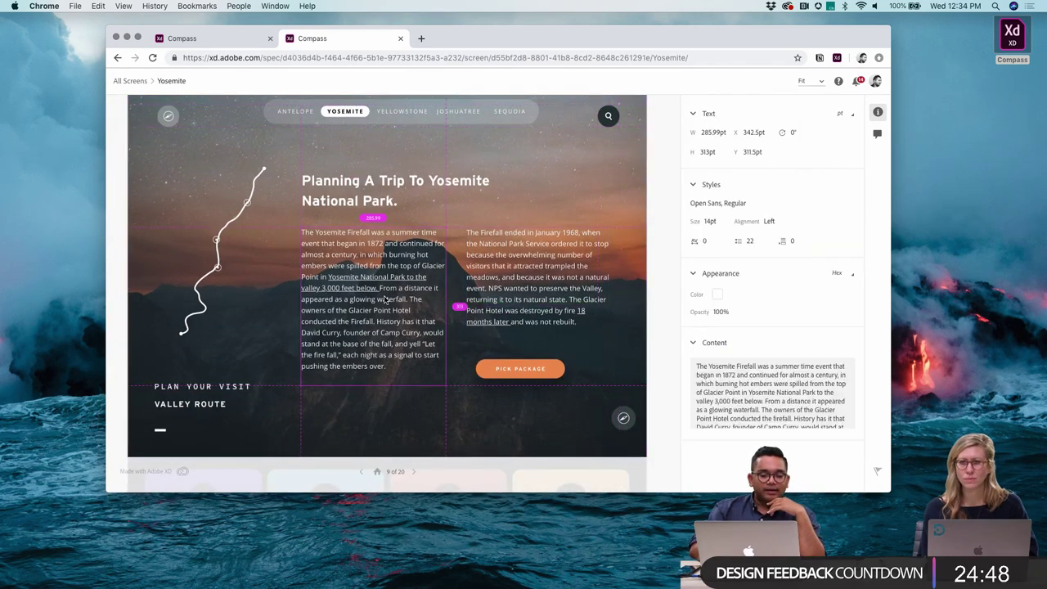
scroll(344, 288, up, 3)
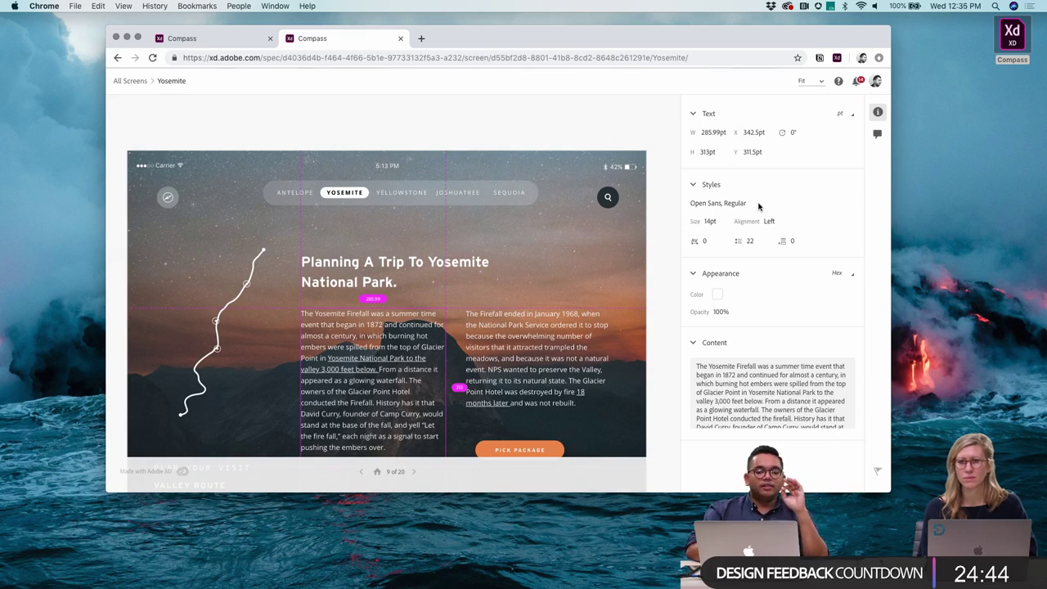
click(561, 116)
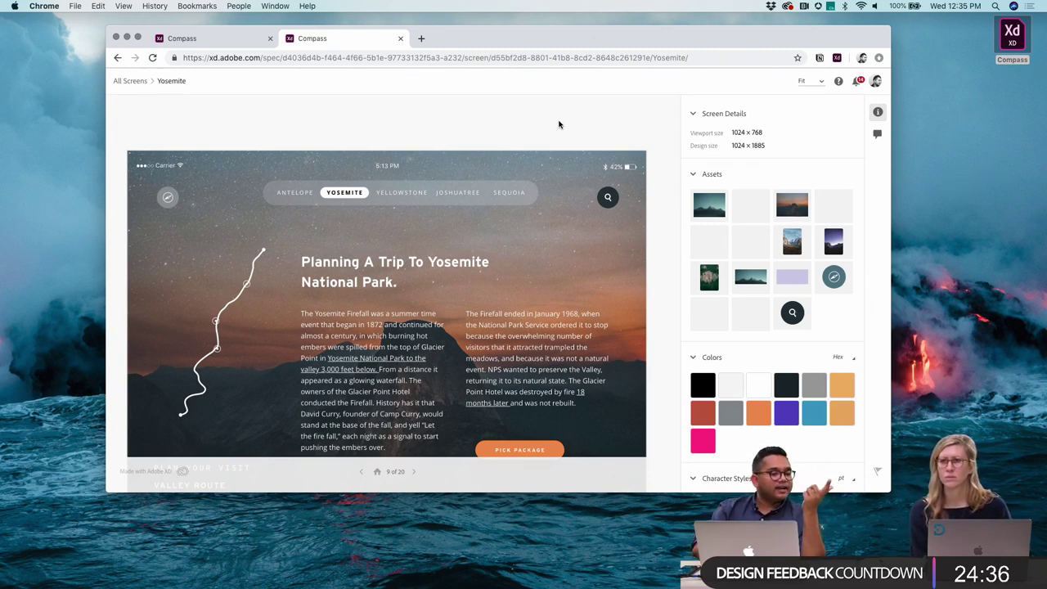
Step: Read through the first Firefall paragraph's text content in the spec and check its distances to other elements on the Yosemite screen
scroll(396, 372, down, 3)
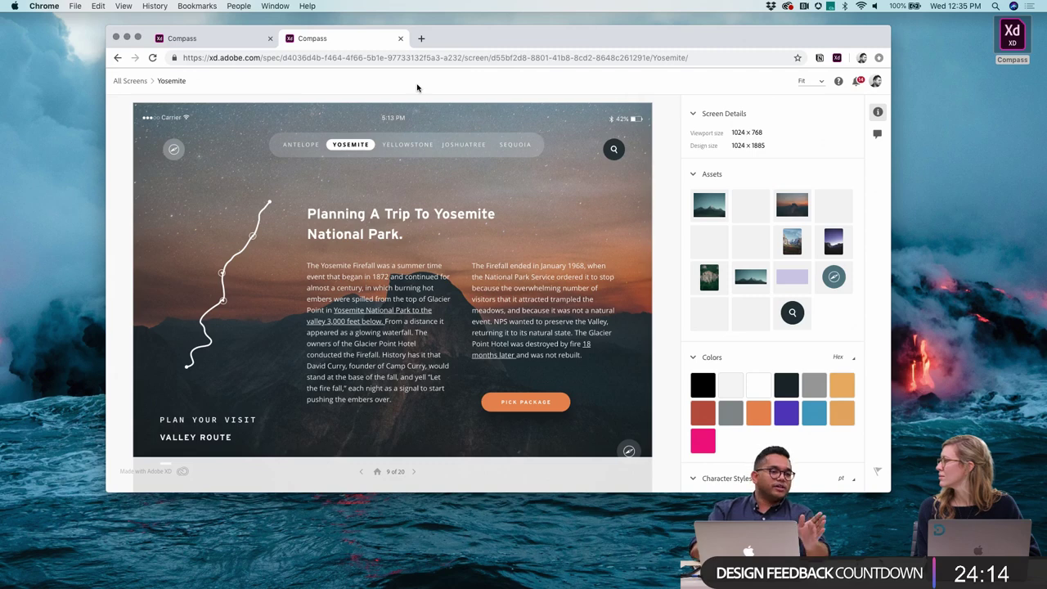
click(381, 276)
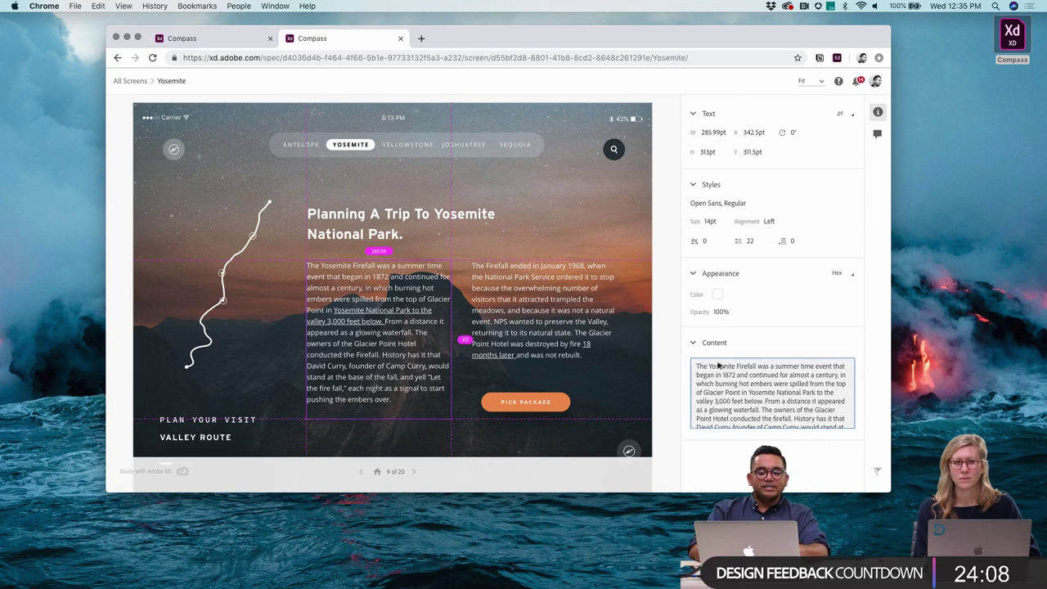
scroll(730, 396, down, 5)
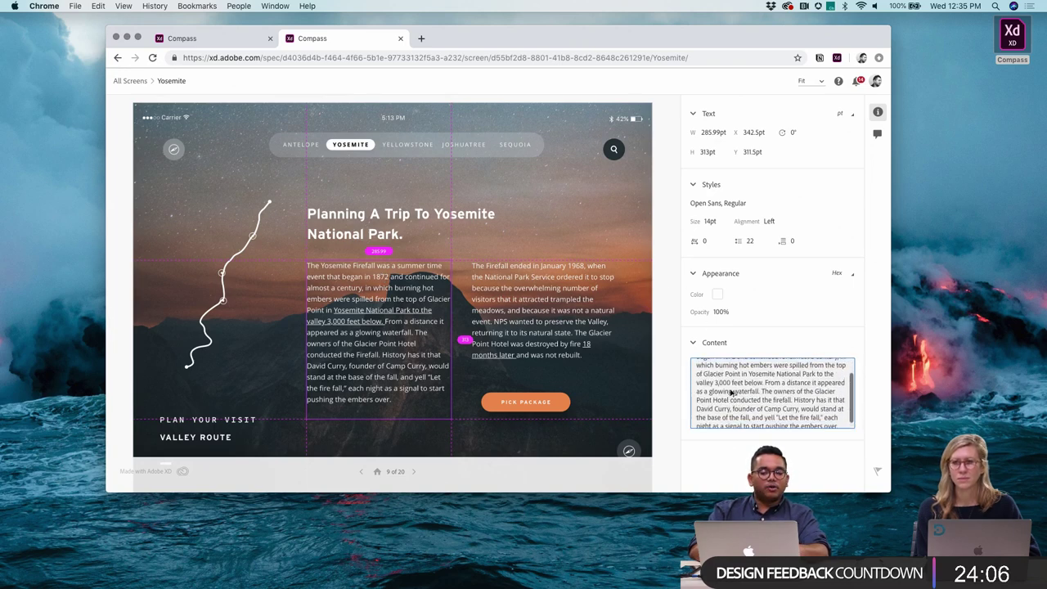
click(731, 393)
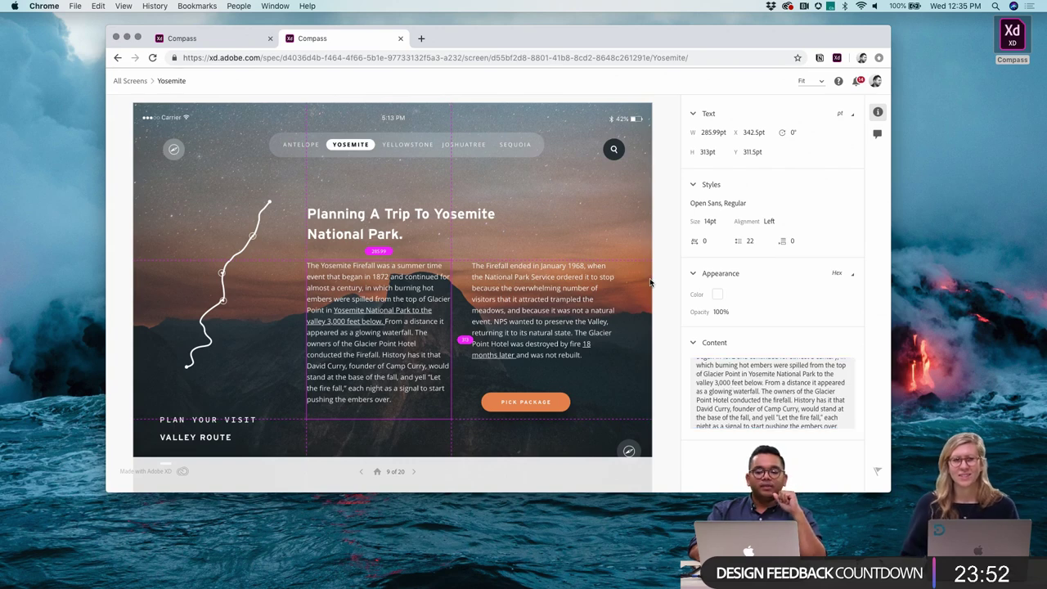
scroll(645, 278, up, 1)
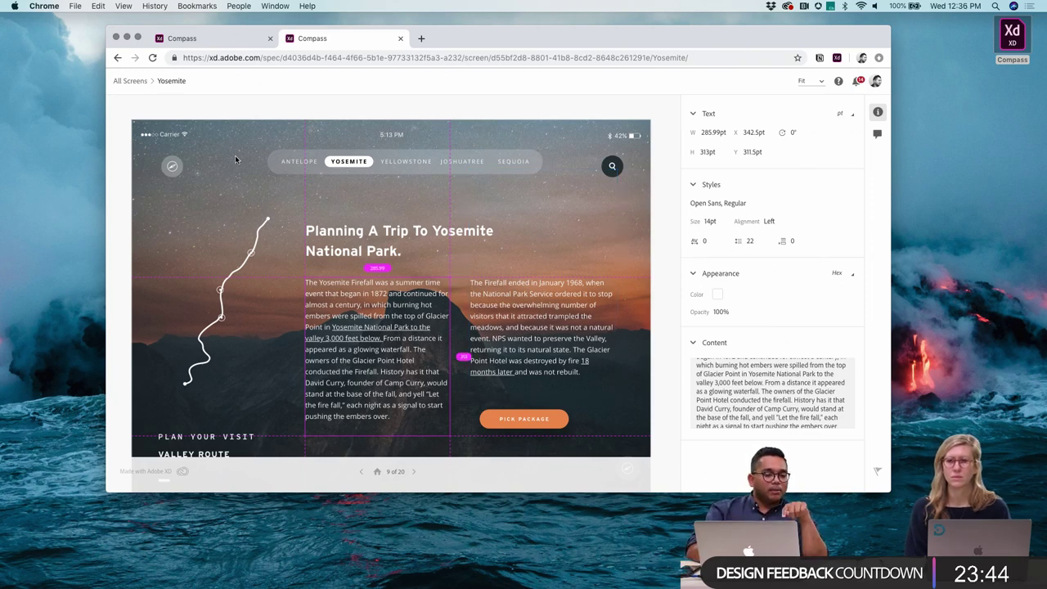
scroll(185, 304, down, 5)
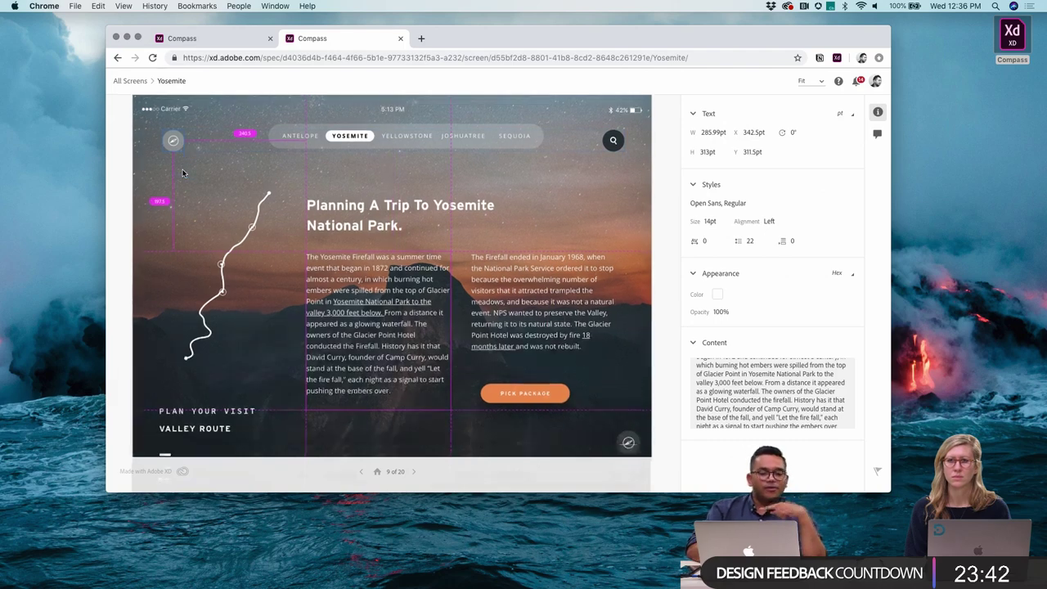
scroll(170, 366, down, 4)
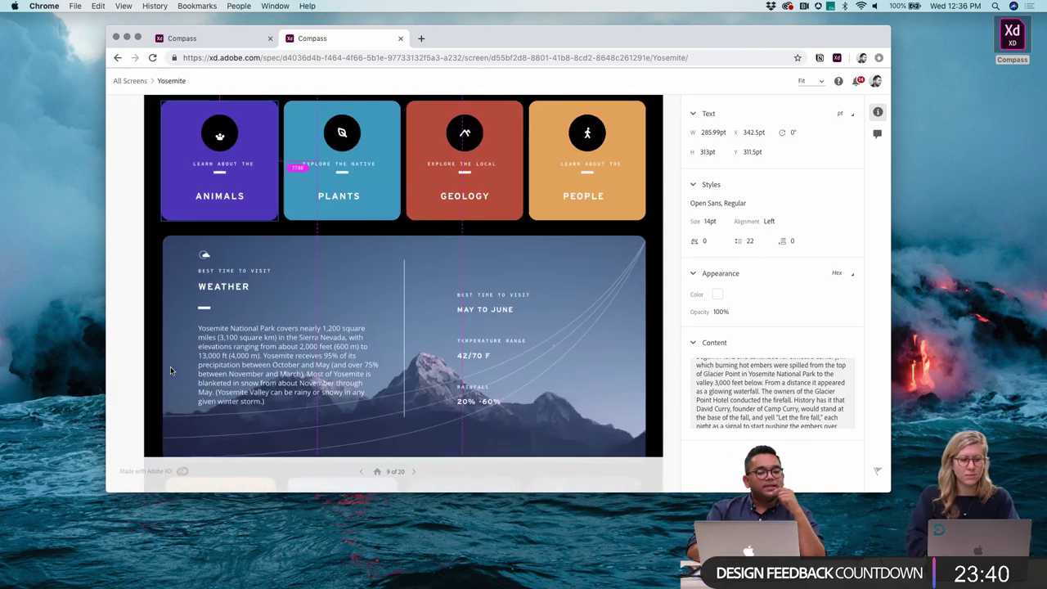
scroll(170, 367, up, 5)
Step: Switch to Adobe XD, select the Compass icon in the Yosemite artboard's Menu & Search group, and toggle its Mark for Export setting on and off
key(ctrl+Left)
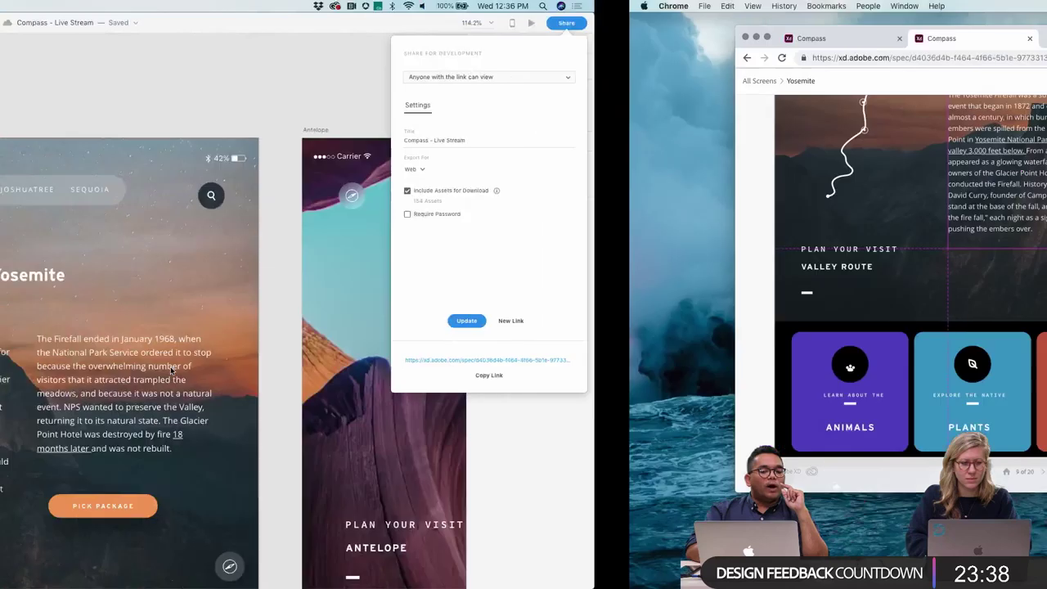
click(151, 258)
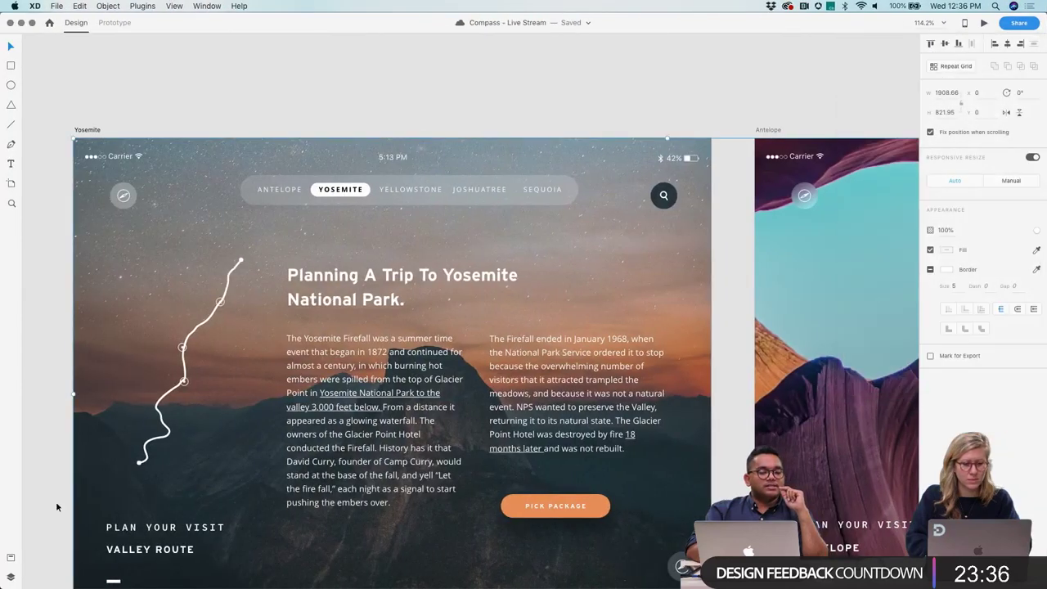
click(10, 576)
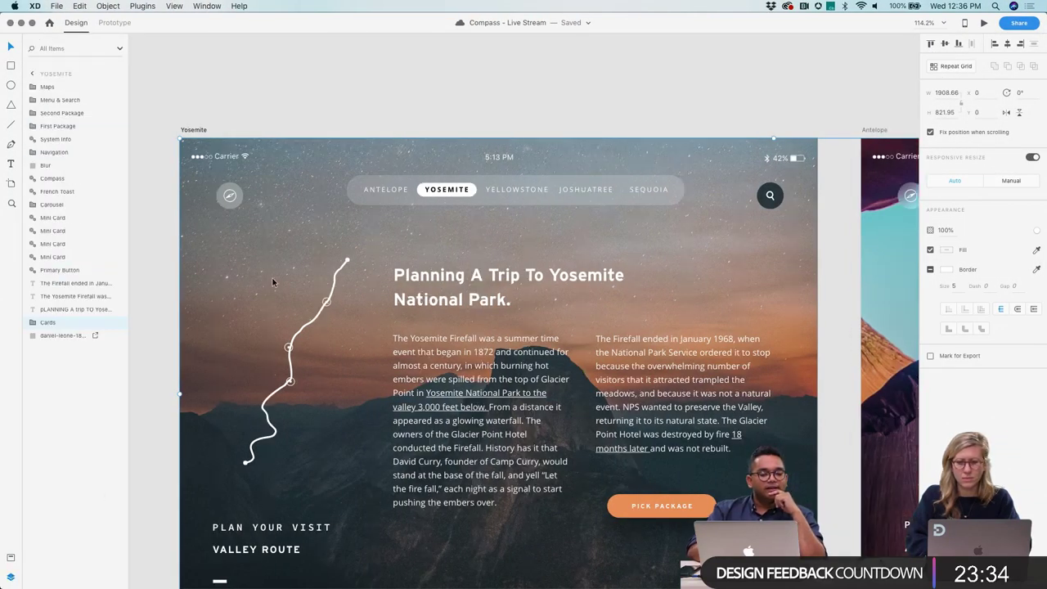
scroll(273, 282, down, 2)
double_click(226, 179)
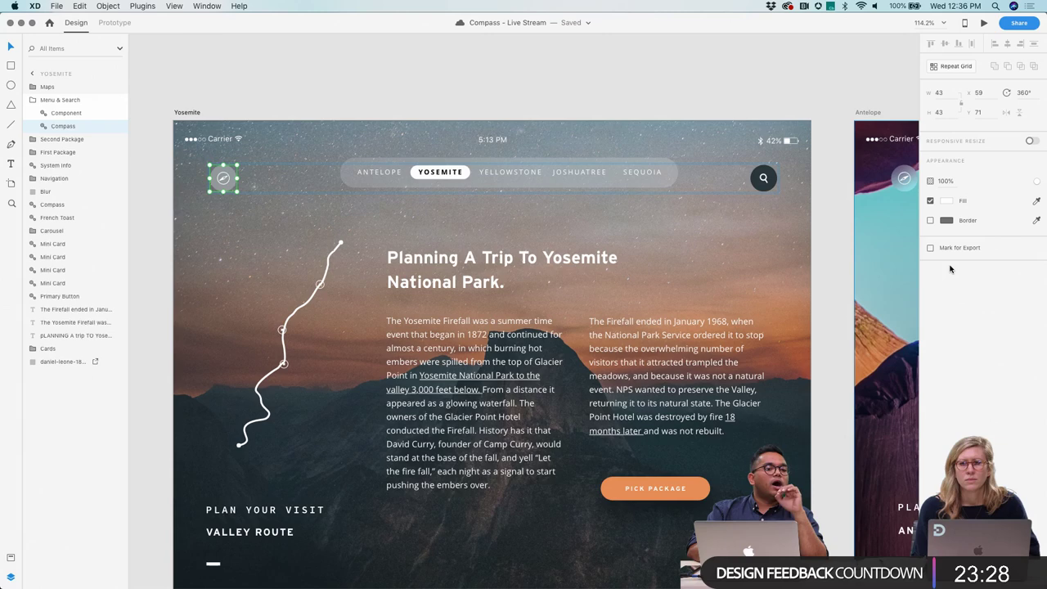
click(929, 249)
click(929, 249)
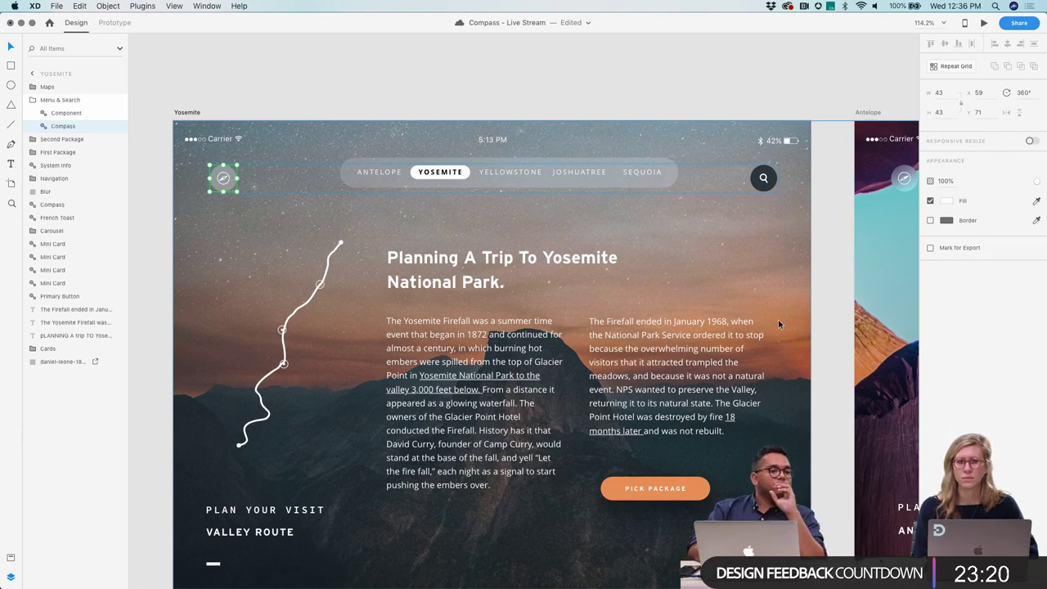
Step: Switch back to the spec in Chrome, inspect the rectangle at the Yosemite screen's right edge, and return to the screen details
key(ctrl+Right)
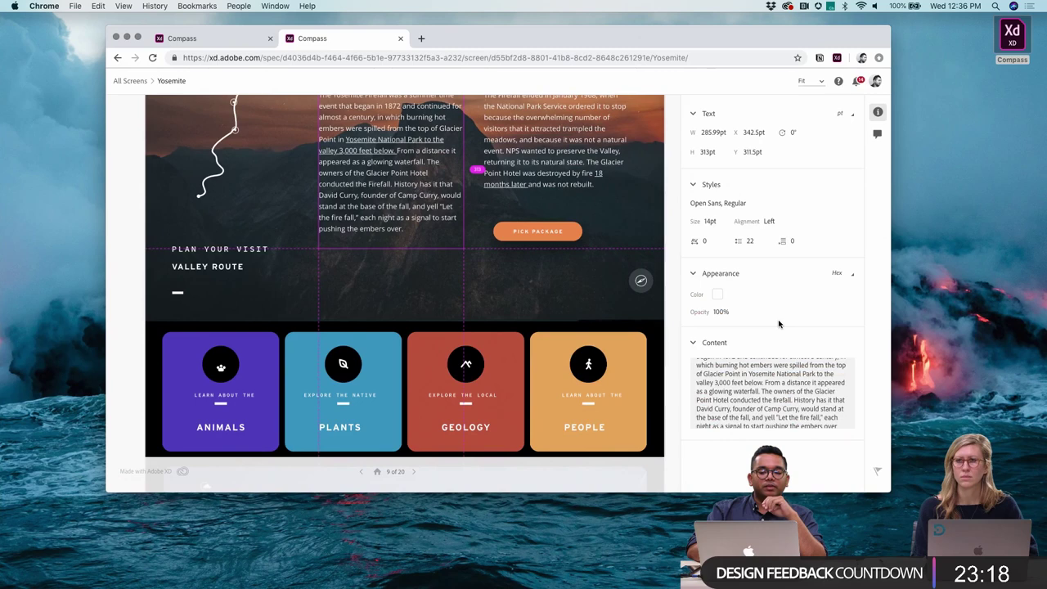
scroll(630, 286, up, 3)
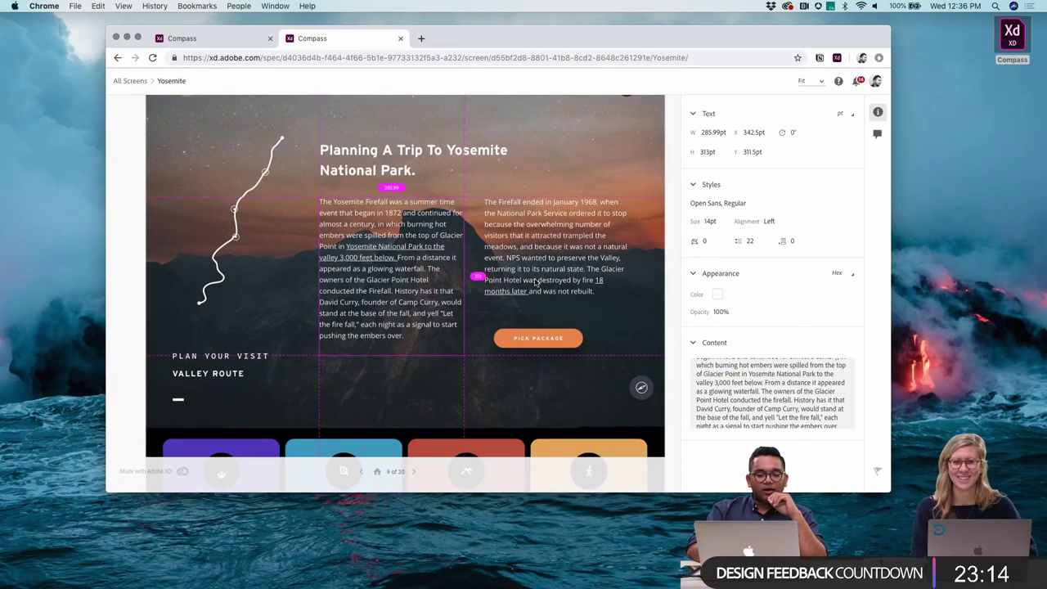
scroll(663, 218, down, 2)
click(664, 215)
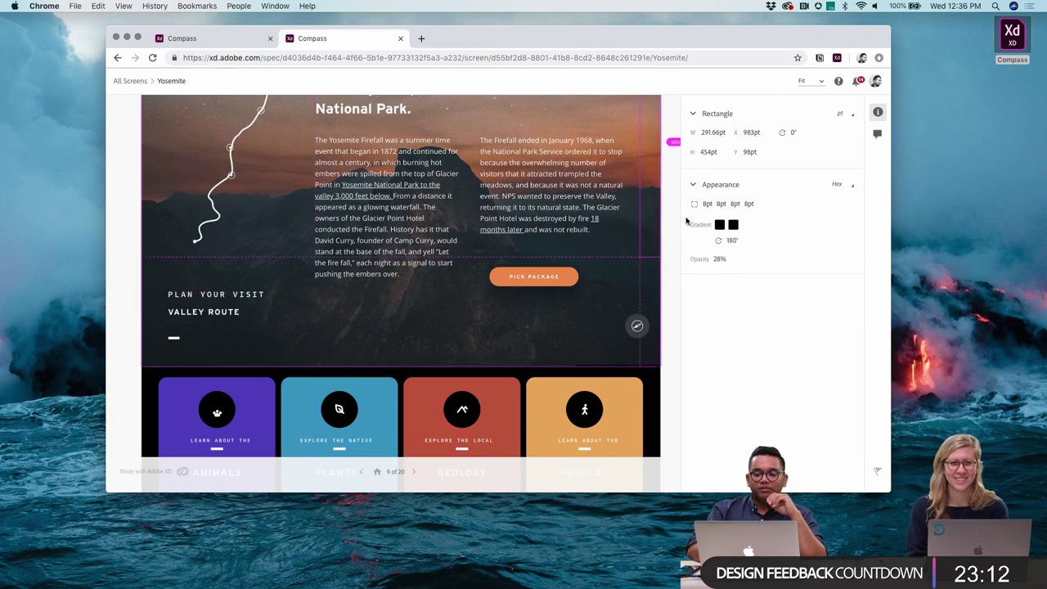
scroll(666, 206, up, 2)
scroll(666, 206, down, 1)
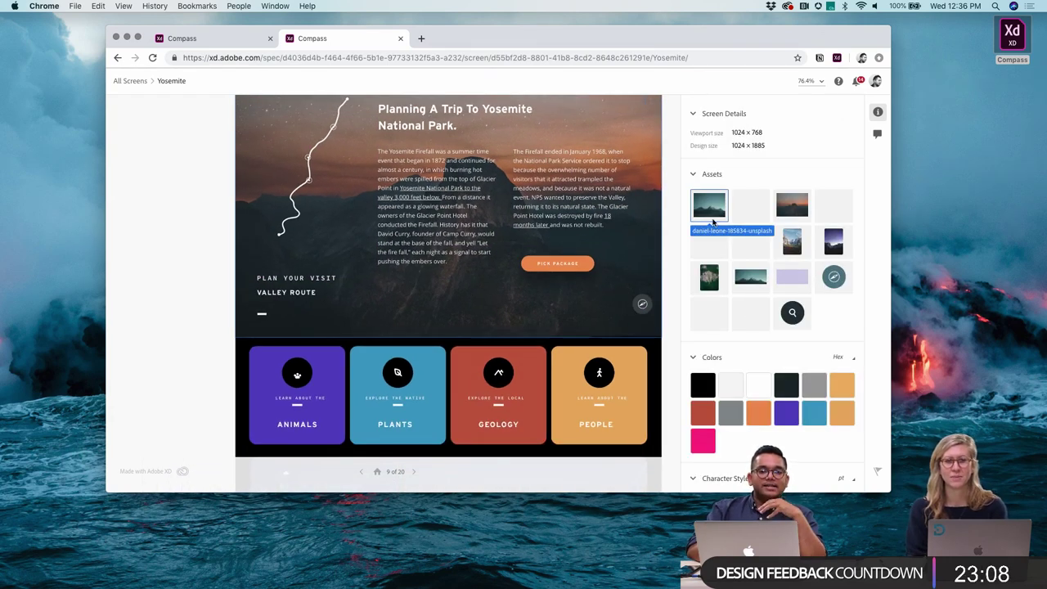
Step: Select the first mountain photo and the search icon assets and review their bitmap and vector download format options
click(712, 214)
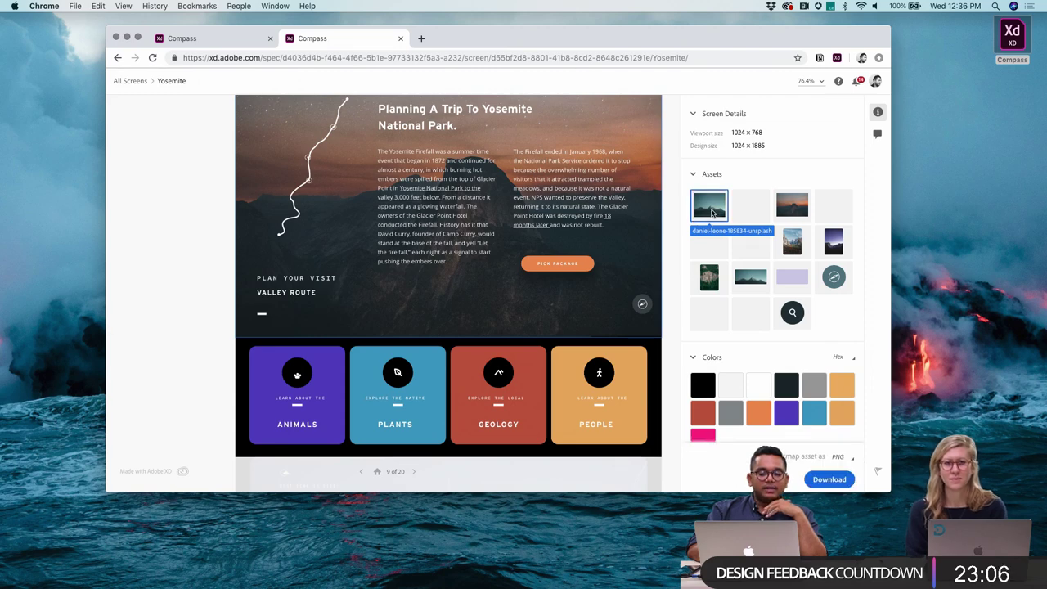
click(842, 456)
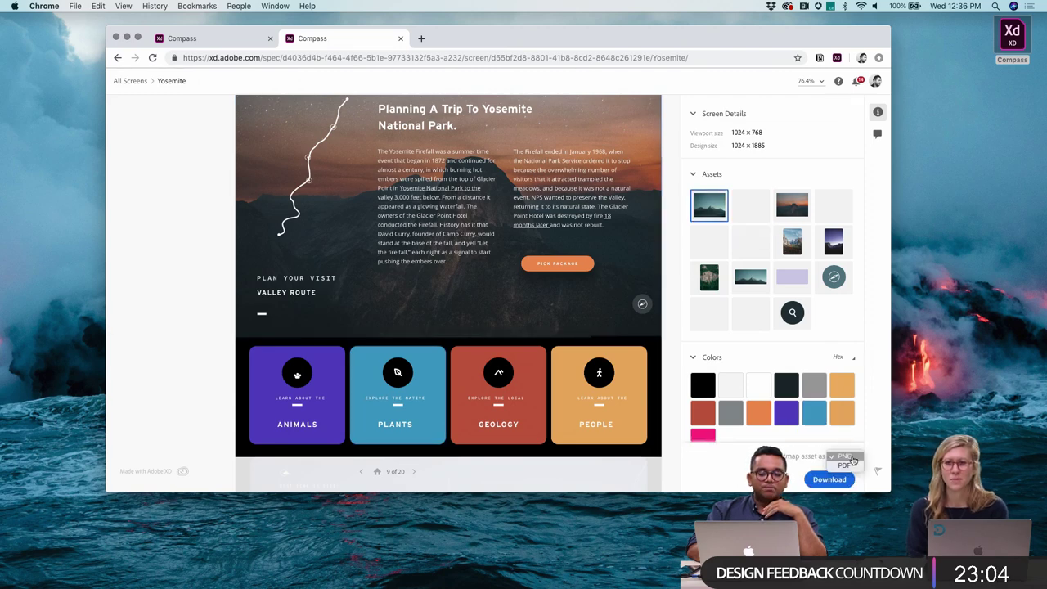
shift+click(792, 312)
click(849, 442)
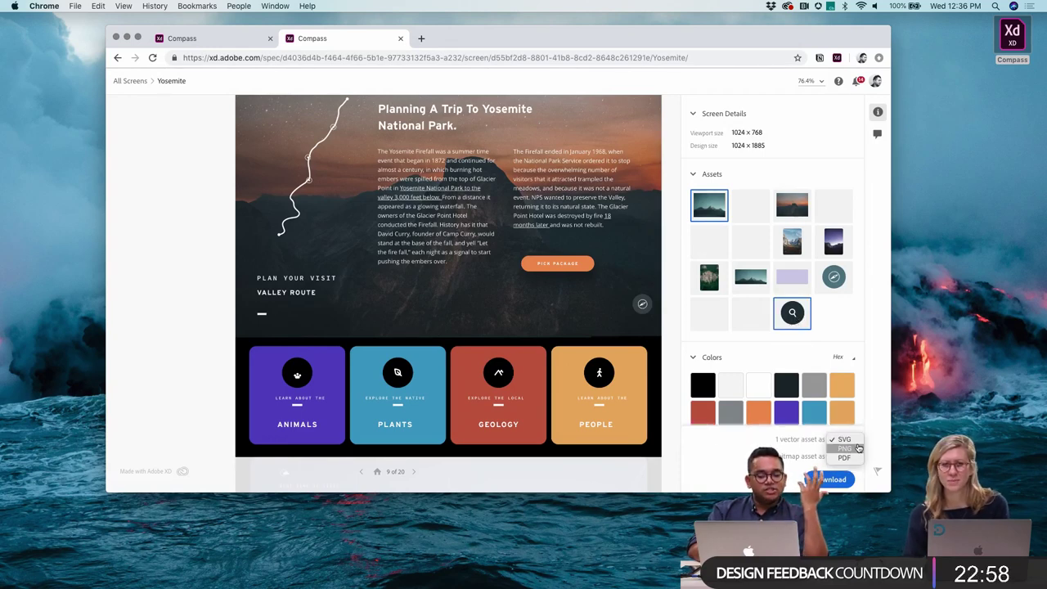
key(Escape)
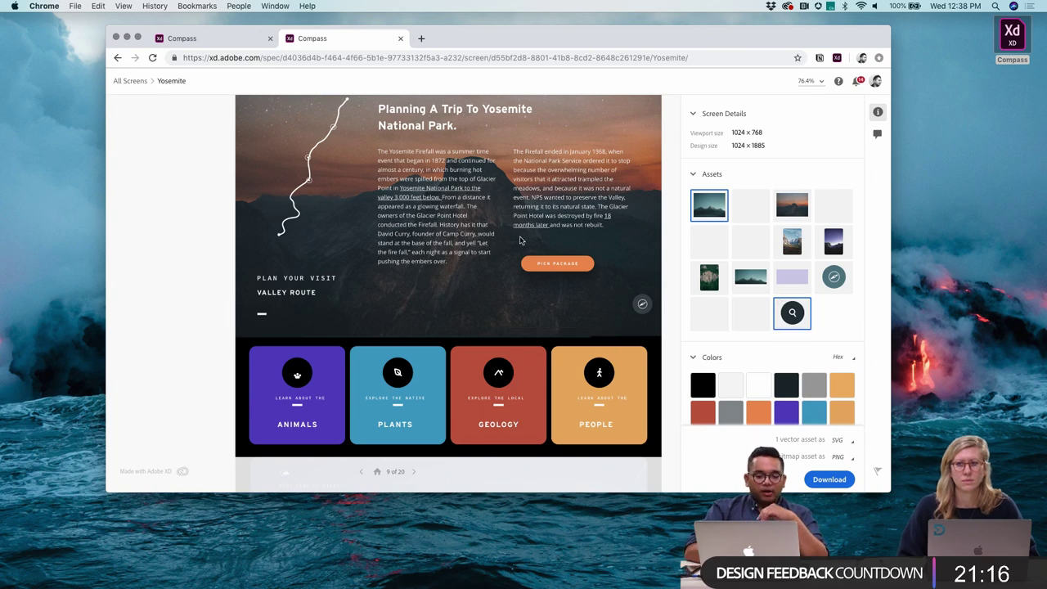
Step: Check the unit options for the first Firefall paragraph and review the Yosemite screen's colors and character styles
click(452, 211)
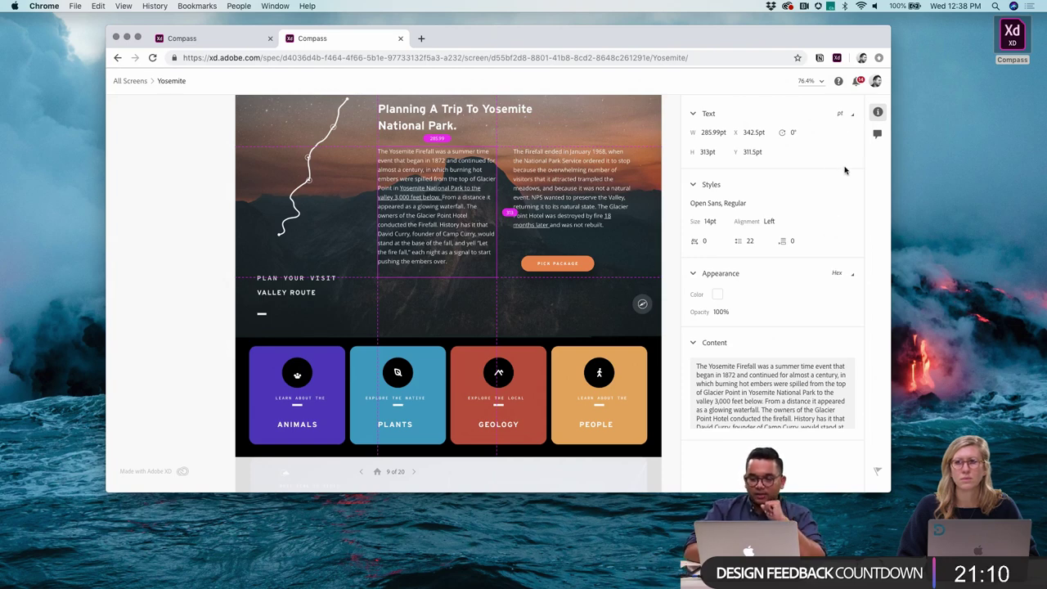
click(851, 115)
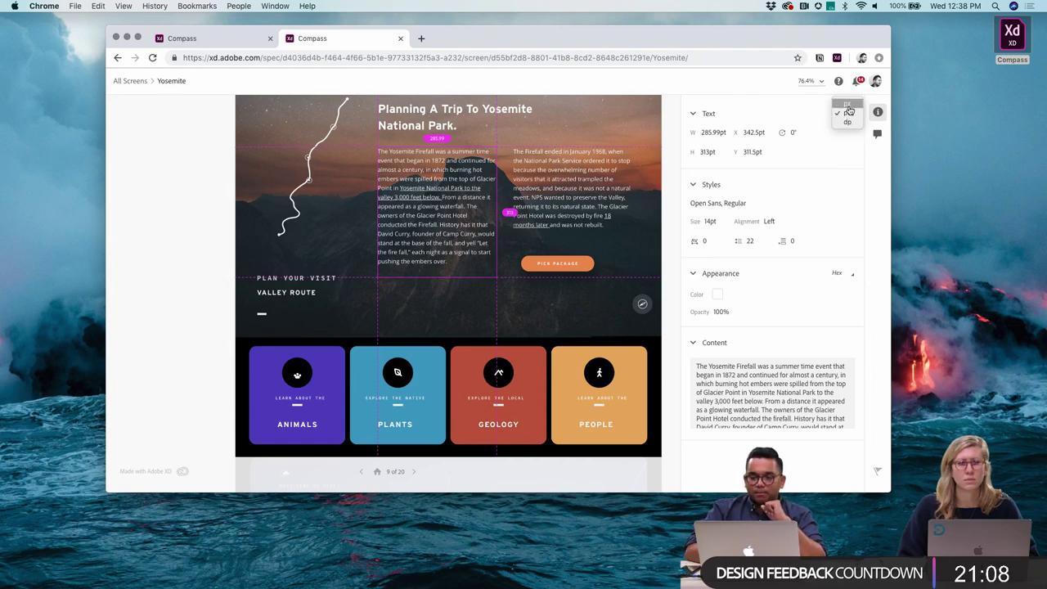
click(833, 224)
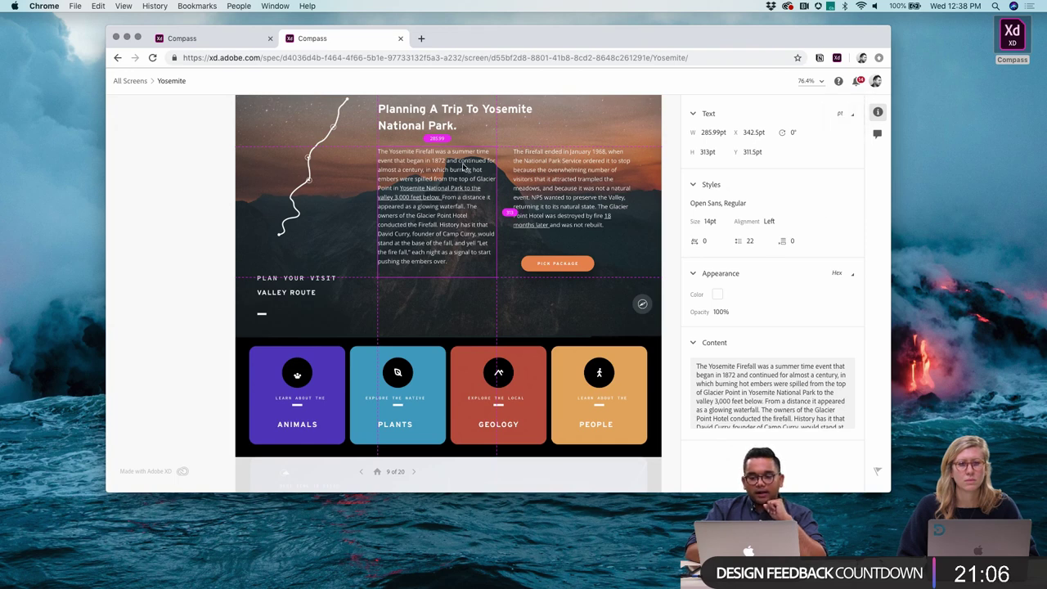
click(183, 237)
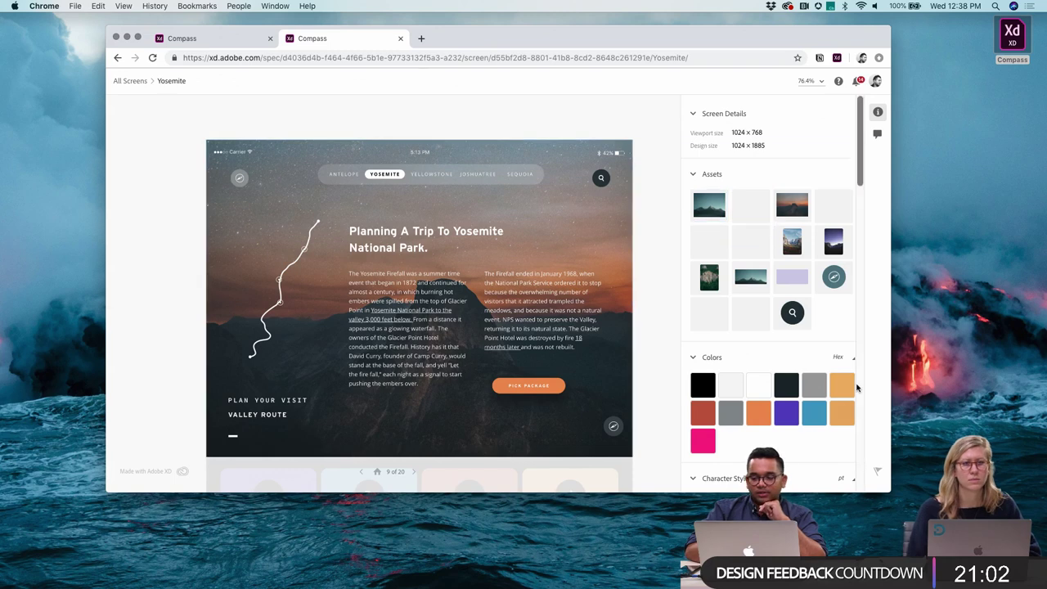
scroll(736, 246, down, 5)
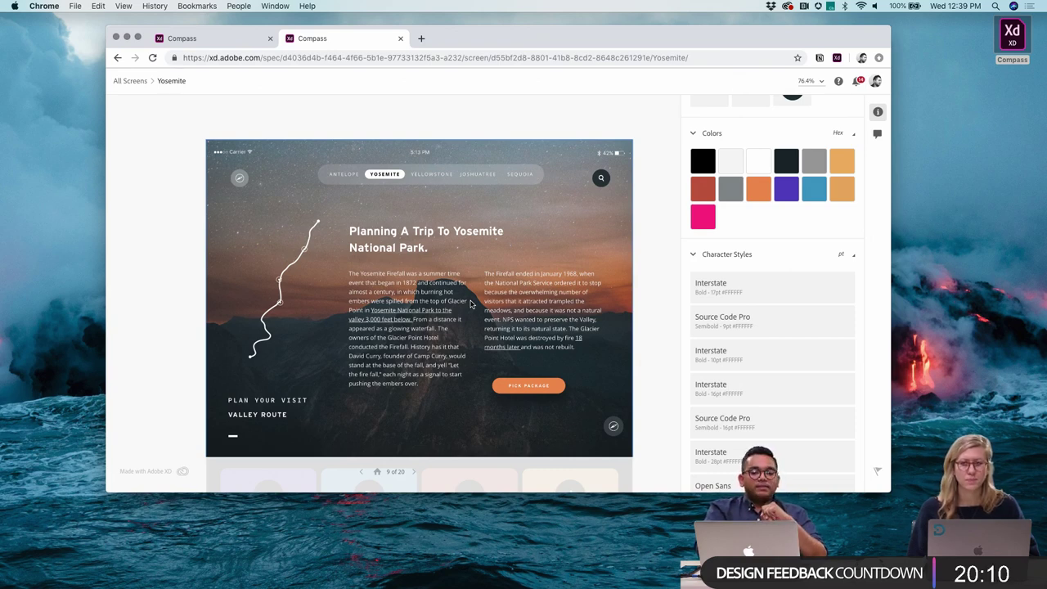
Step: Switch to Adobe XD and demonstrate turning Mark for Export on and off for the selected Compass icon
key(ctrl+Left)
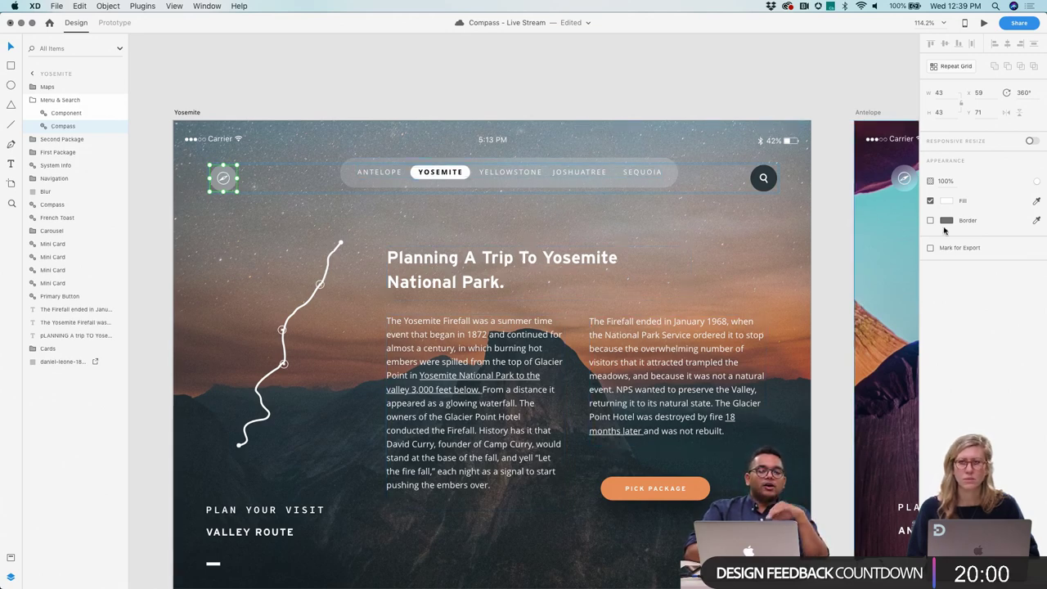
click(930, 248)
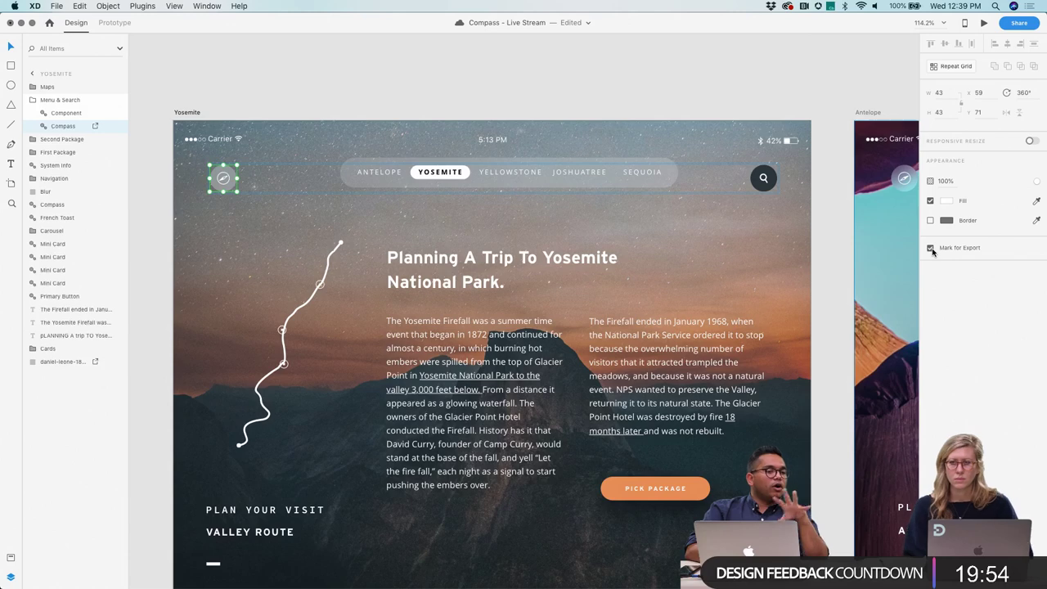
click(930, 249)
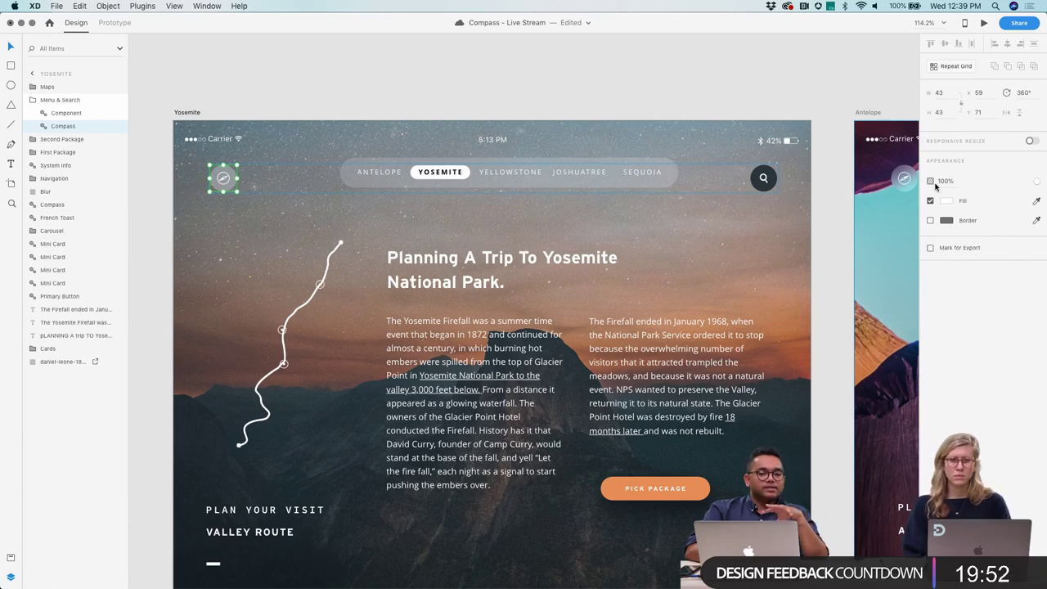
Step: Open the Share for Development settings of the Compass - Live Stream document to review the Include Assets for Download option
click(1014, 23)
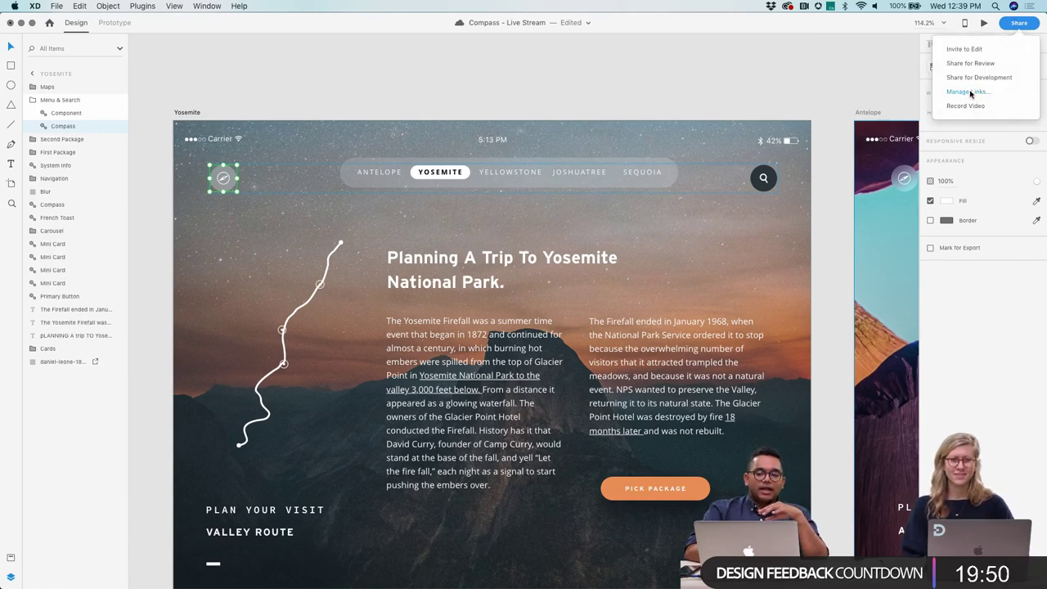
click(975, 78)
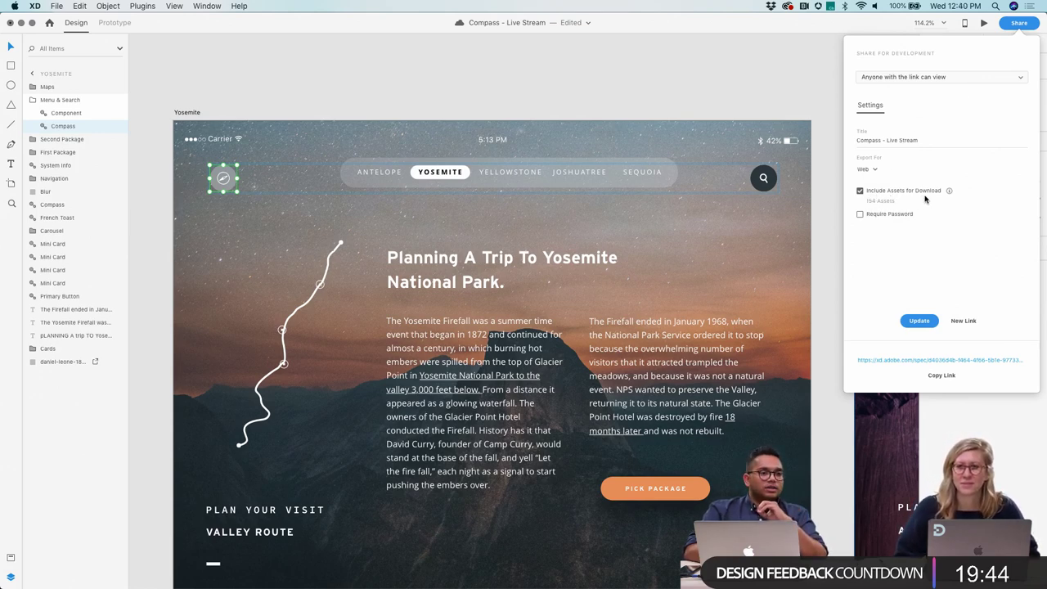
Step: Switch to the Yosemite spec in Chrome, return to its asset list and reload the page
key(ctrl+Right)
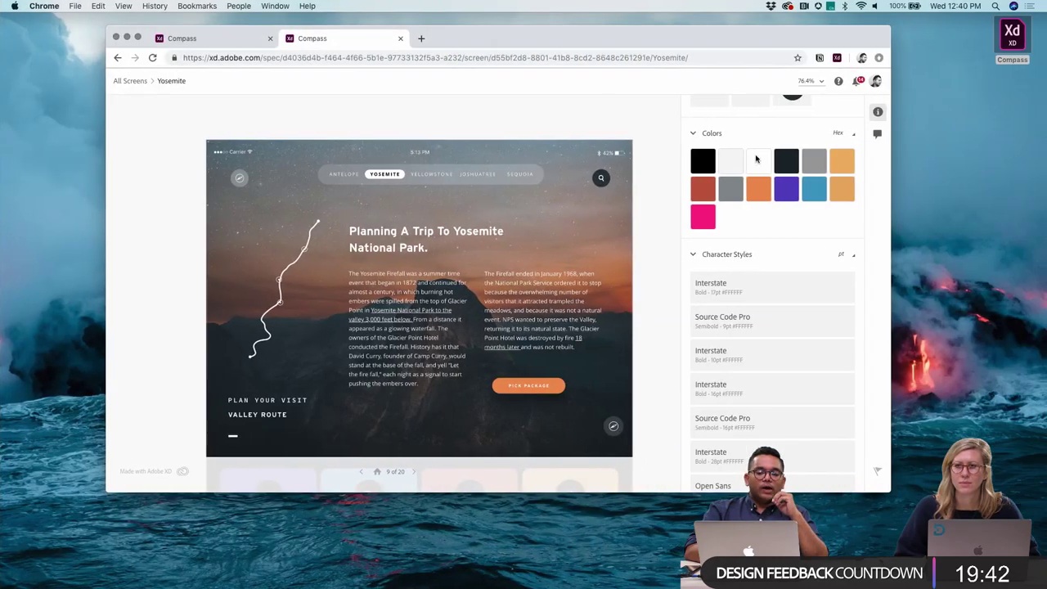
scroll(736, 221, up, 5)
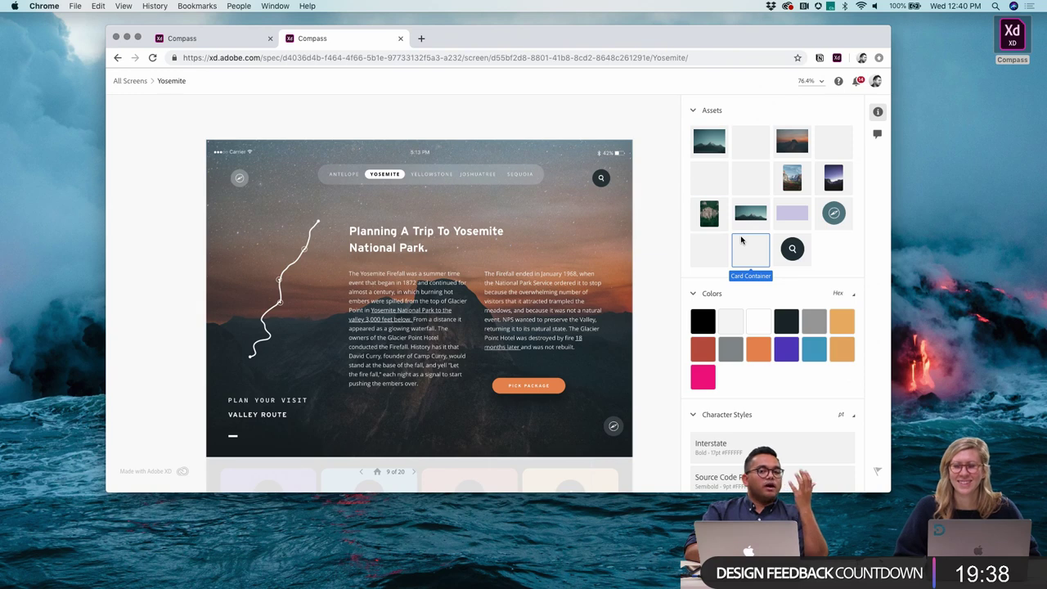
click(611, 59)
key(Return)
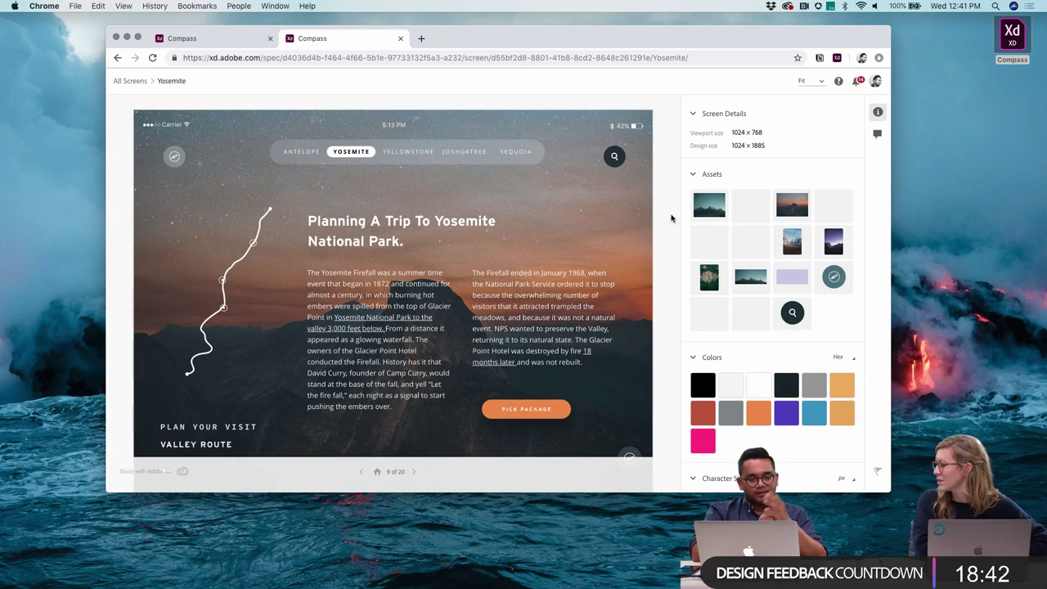
Step: Switch back to Adobe XD and hide the layer list to show an overview of the Compass artboards
key(ctrl+Left)
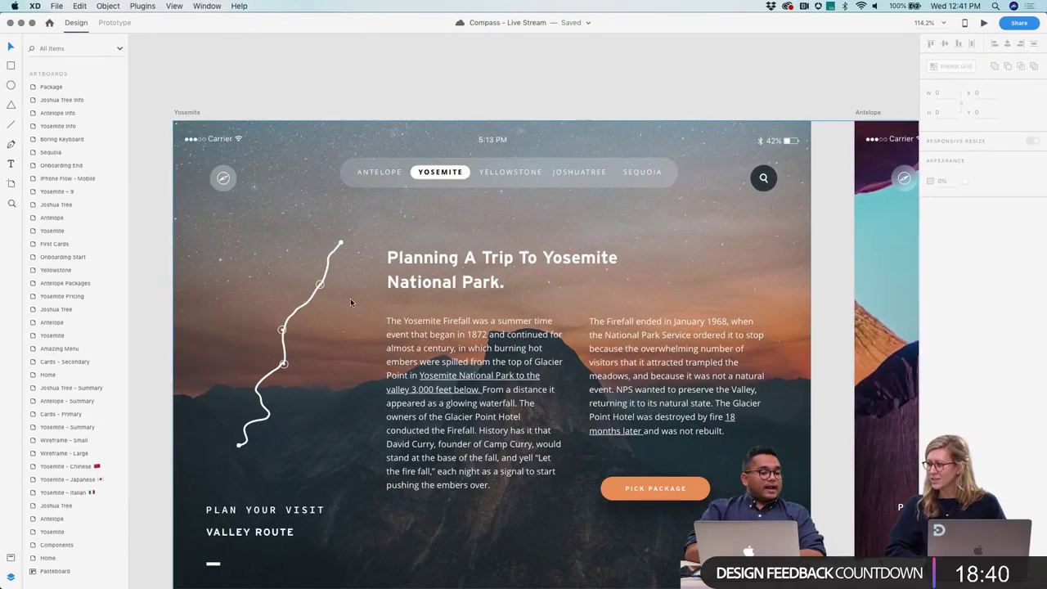
click(12, 576)
scroll(174, 381, down, 5)
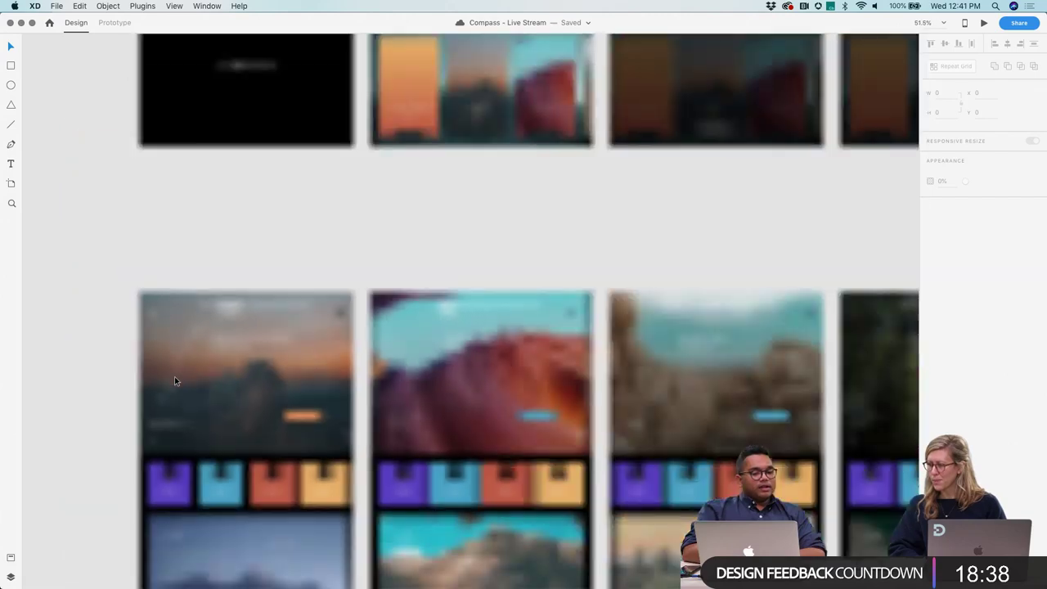
scroll(175, 380, down, 5)
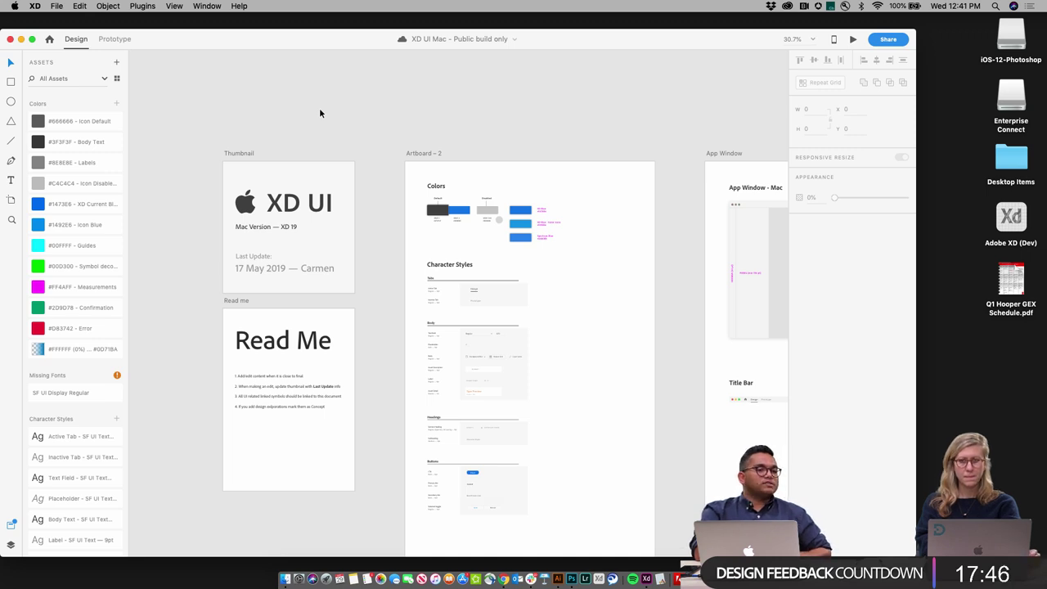
Step: Examine the Thumbnail, Read me and Artboard – 2 artboards of the XD UI Mac document
scroll(319, 112, up, 5)
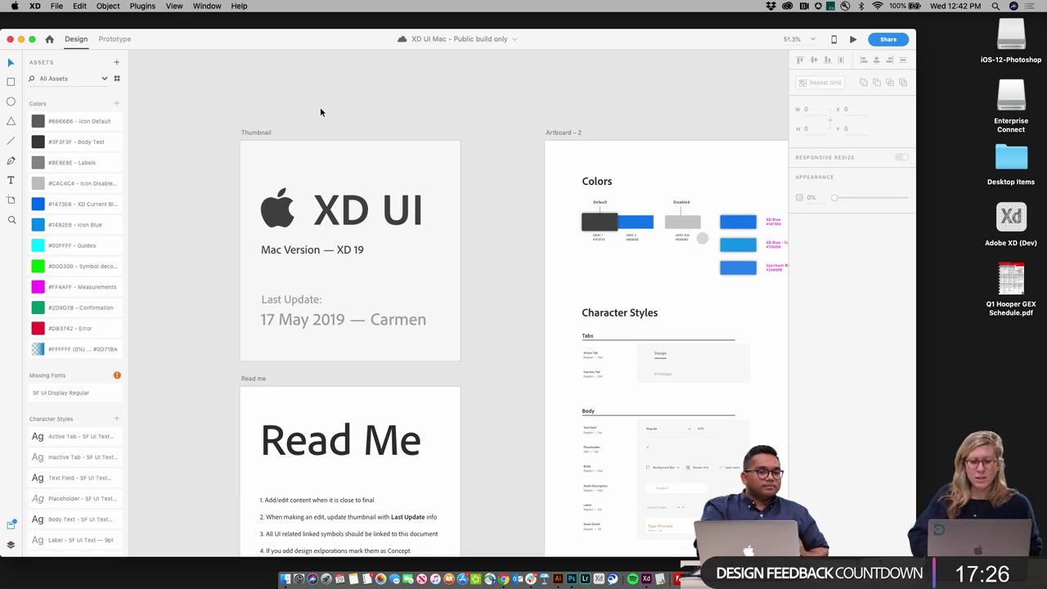
drag(356, 40, 397, 34)
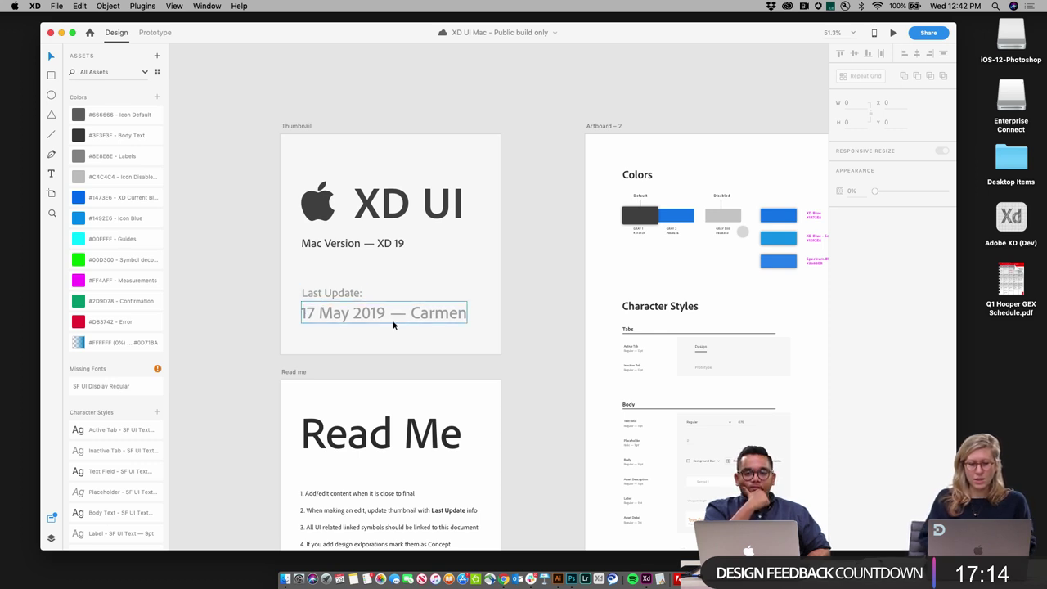
scroll(392, 324, down, 5)
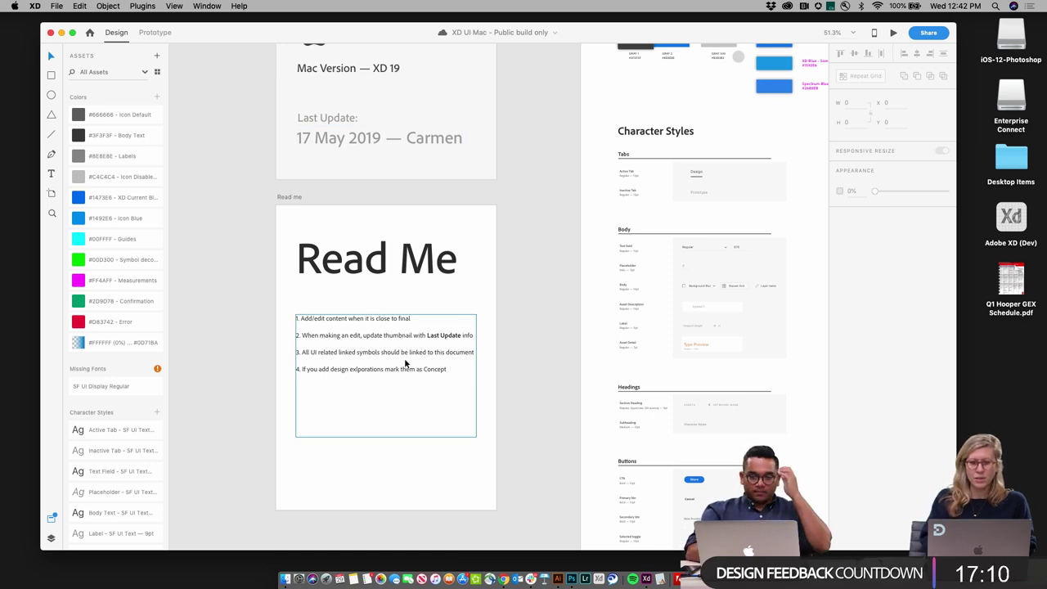
scroll(404, 362, up, 4)
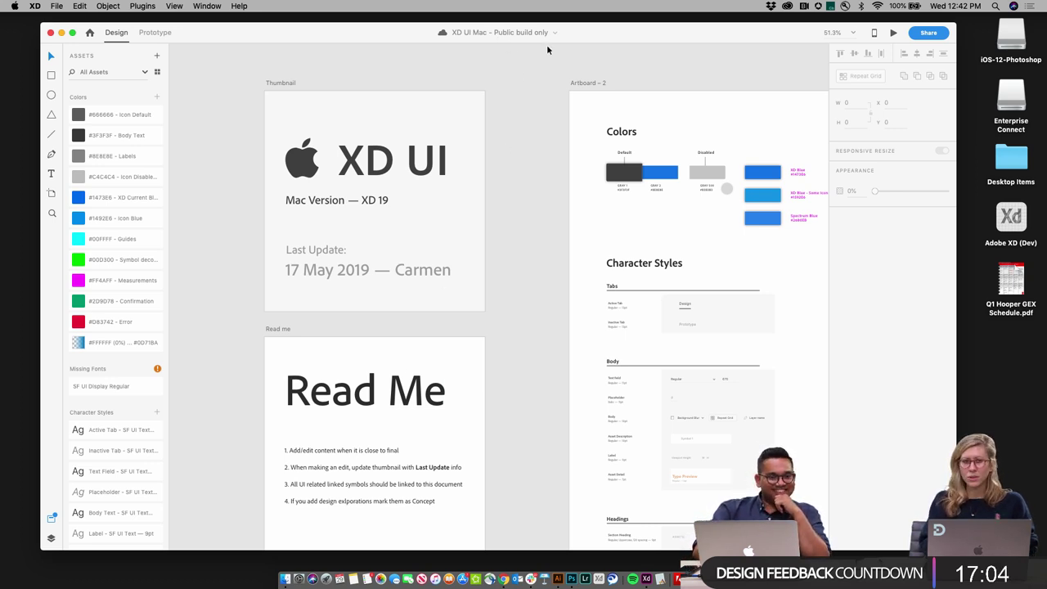
scroll(588, 214, down, 5)
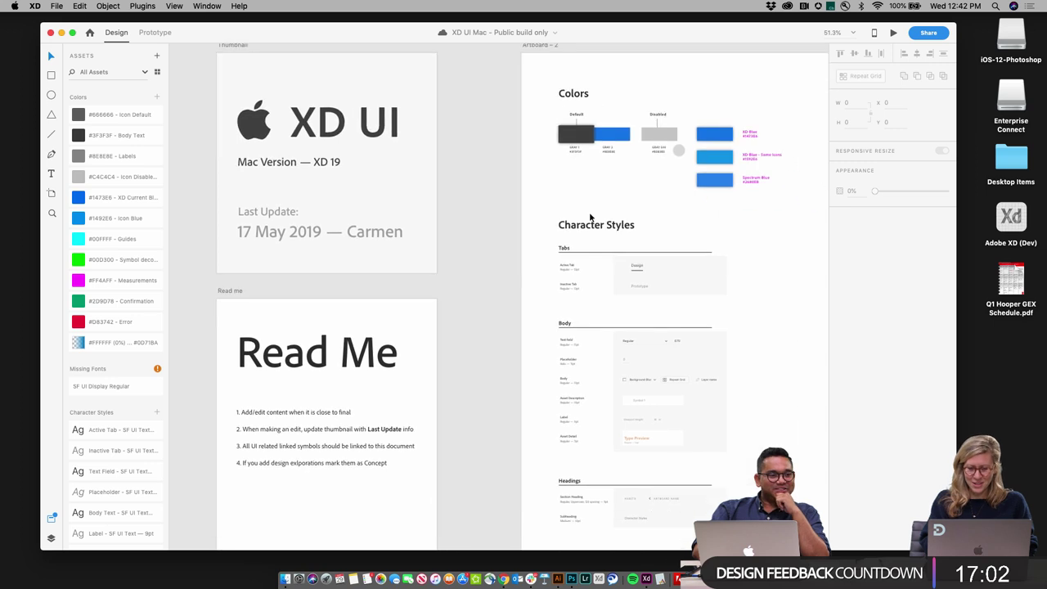
Step: Examine the App Window artboard down to its menu samples and select the first Color Picker component
scroll(589, 215, right, 10)
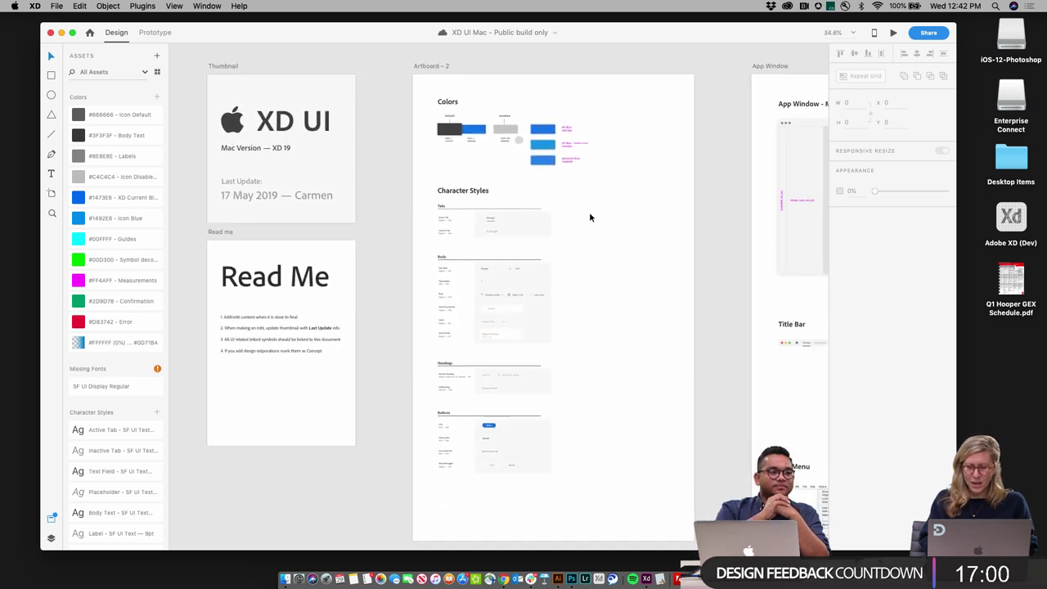
scroll(590, 216, up, 5)
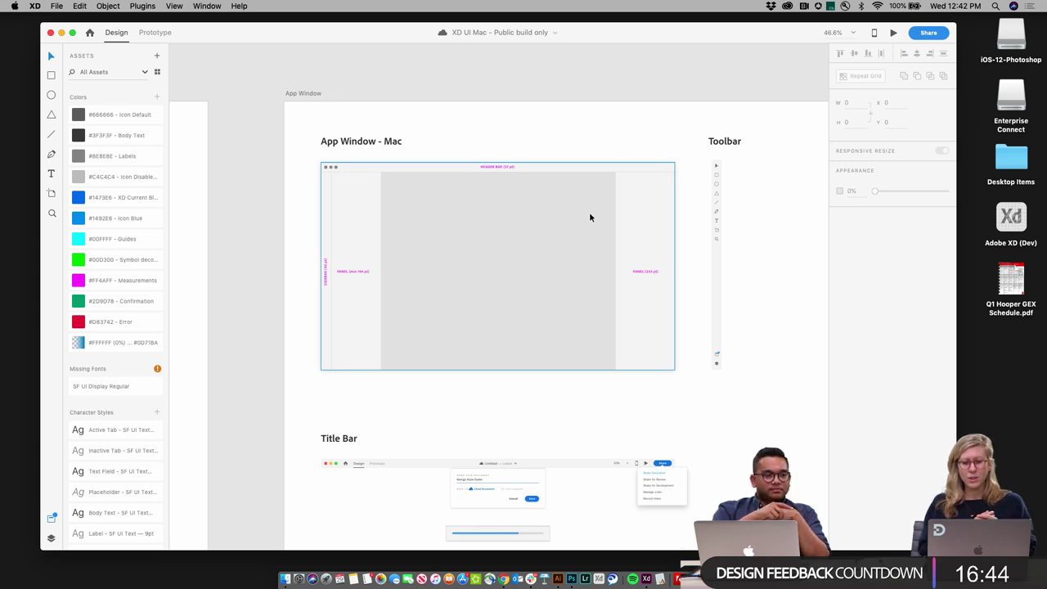
scroll(654, 298, down, 5)
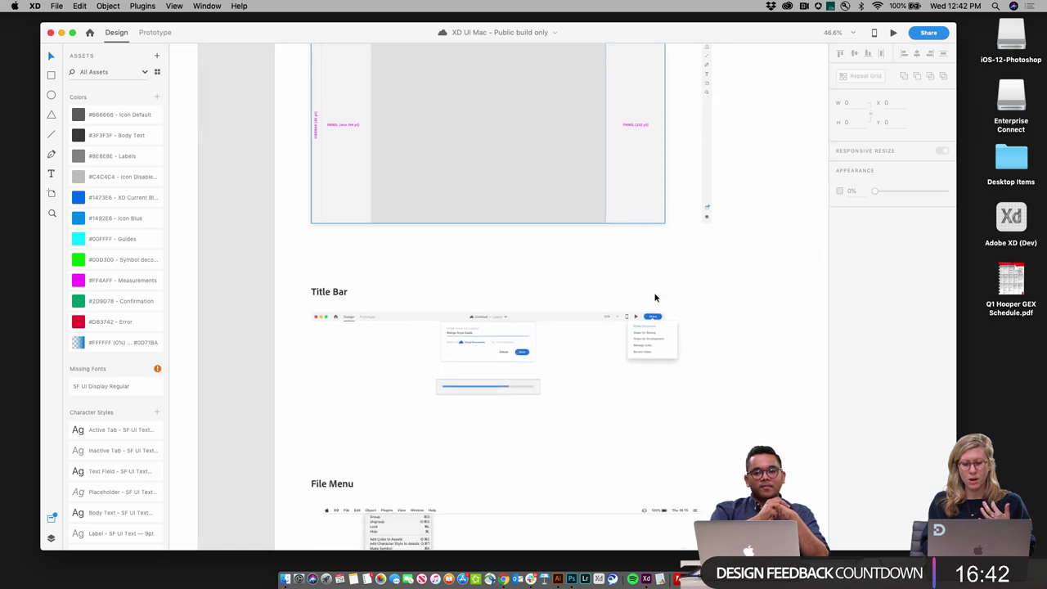
scroll(654, 298, down, 10)
scroll(654, 297, down, 2)
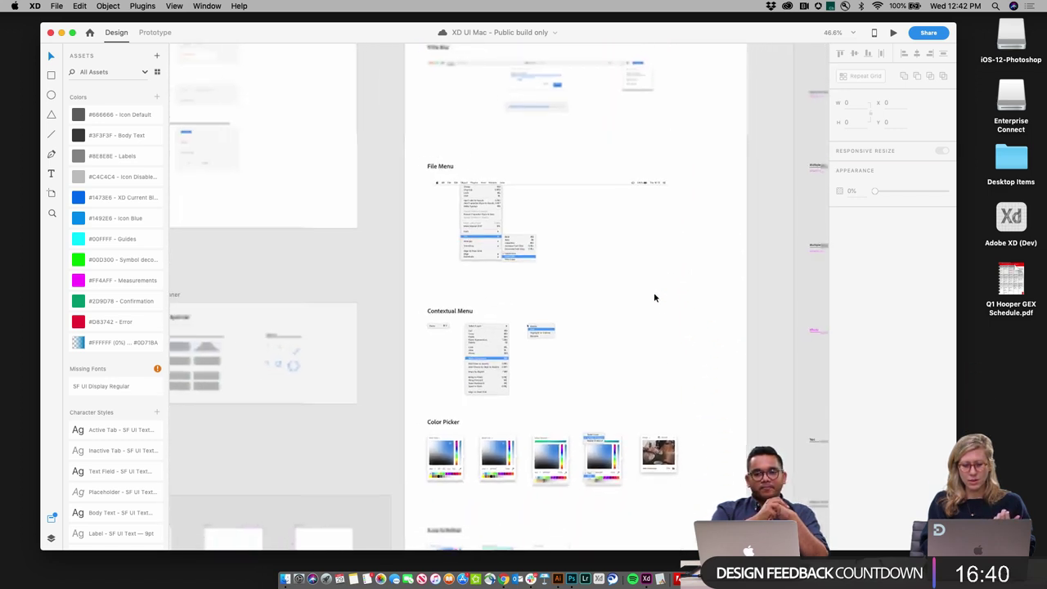
scroll(481, 495, up, 10)
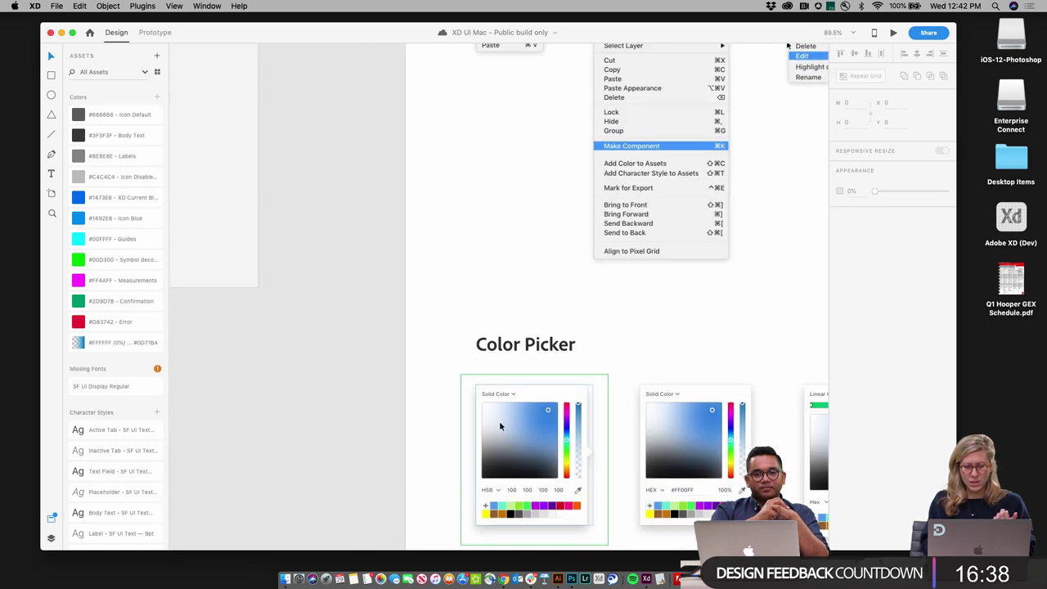
click(480, 417)
scroll(515, 430, down, 3)
scroll(515, 430, right, 2)
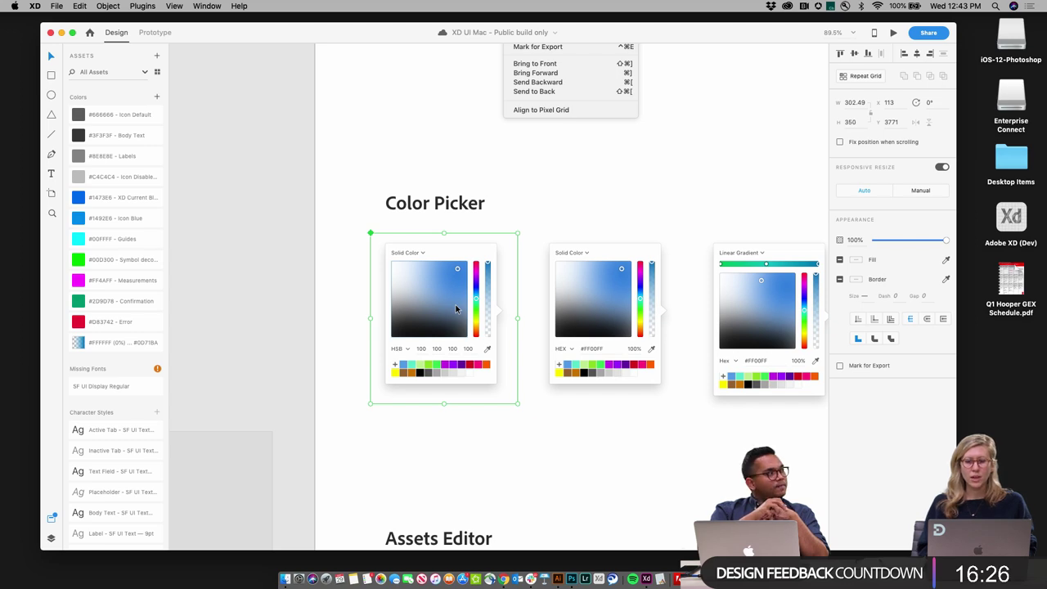
Step: Examine the Property Inspector artboard and select the Objects component in its Transform section
scroll(456, 308, down, 5)
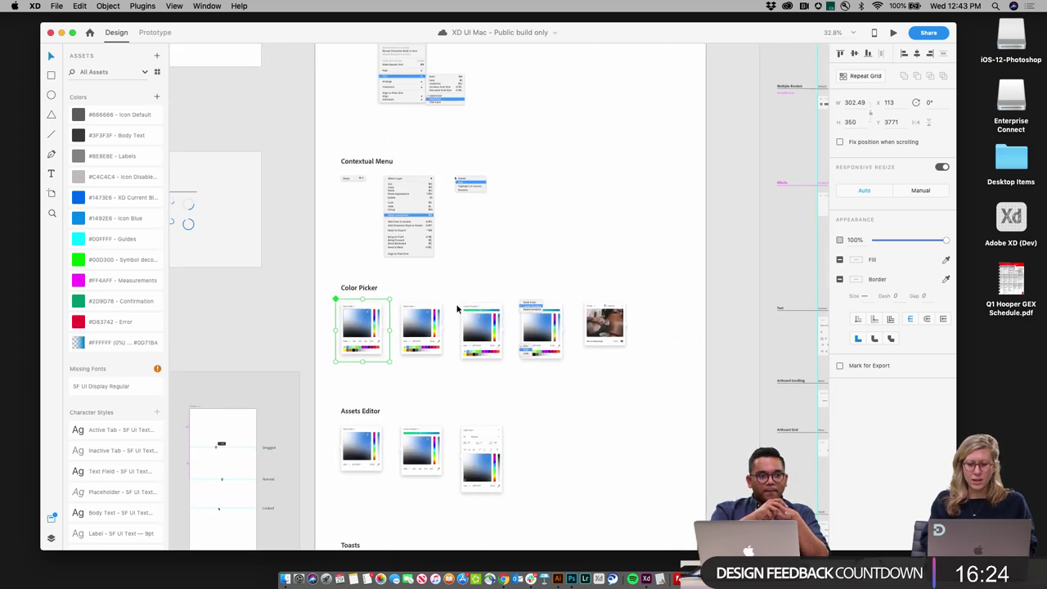
scroll(457, 308, right, 8)
scroll(456, 308, up, 3)
scroll(510, 173, up, 10)
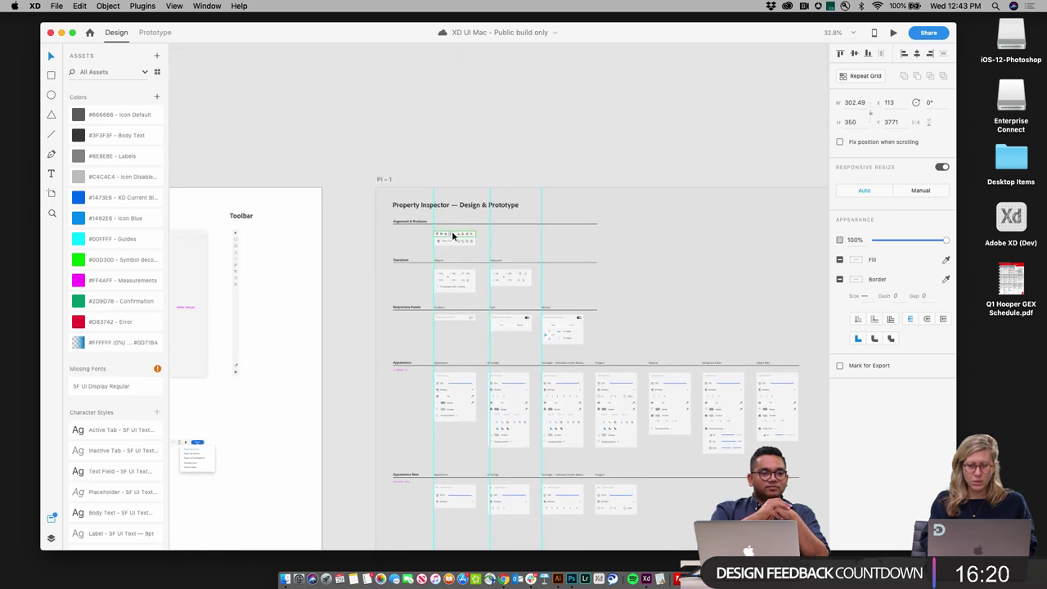
scroll(452, 235, up, 5)
scroll(452, 236, down, 5)
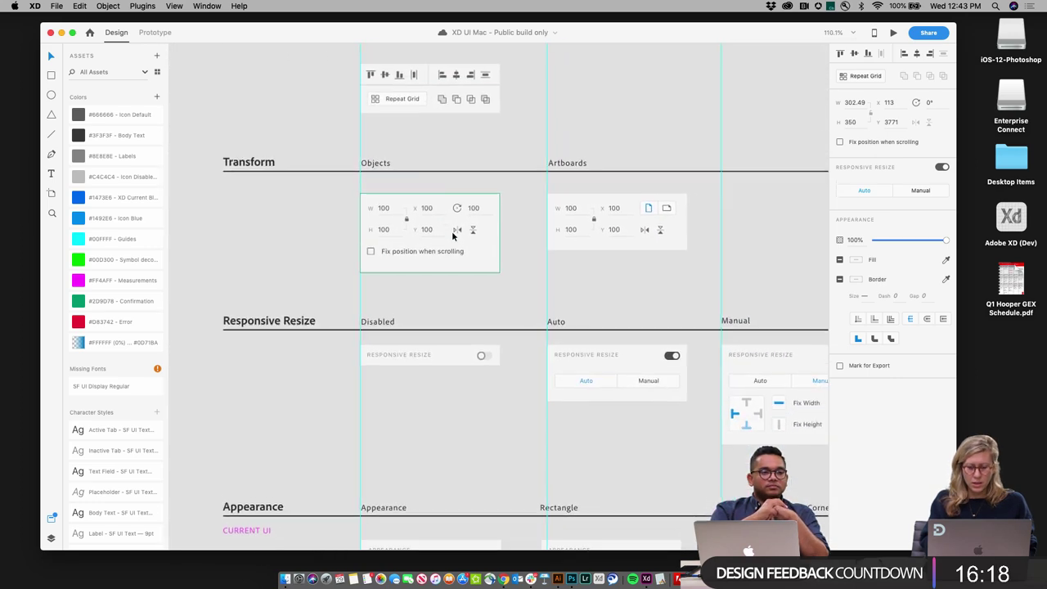
click(416, 223)
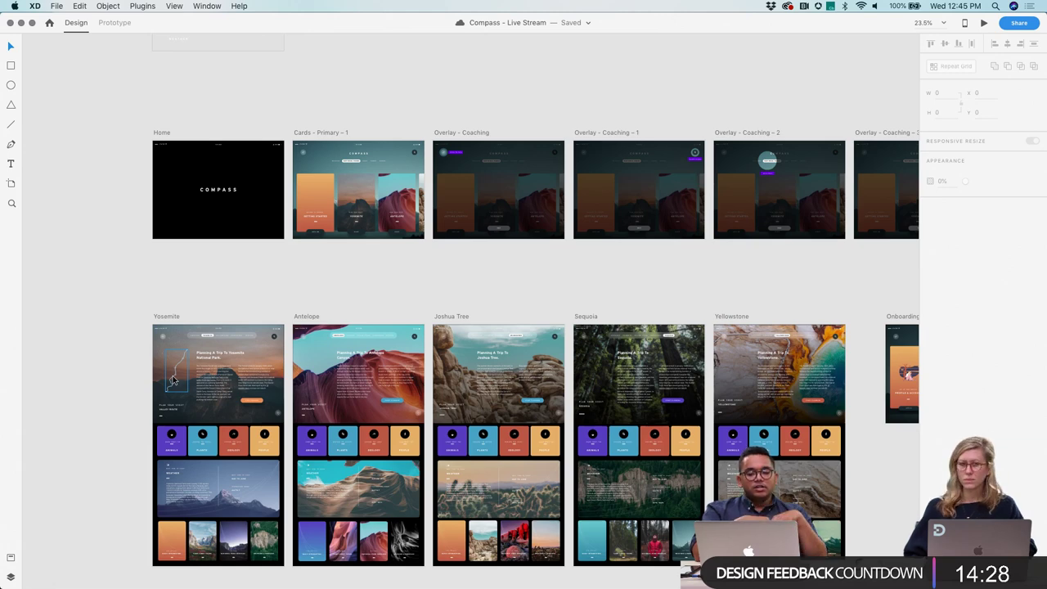
scroll(118, 448, down, 2)
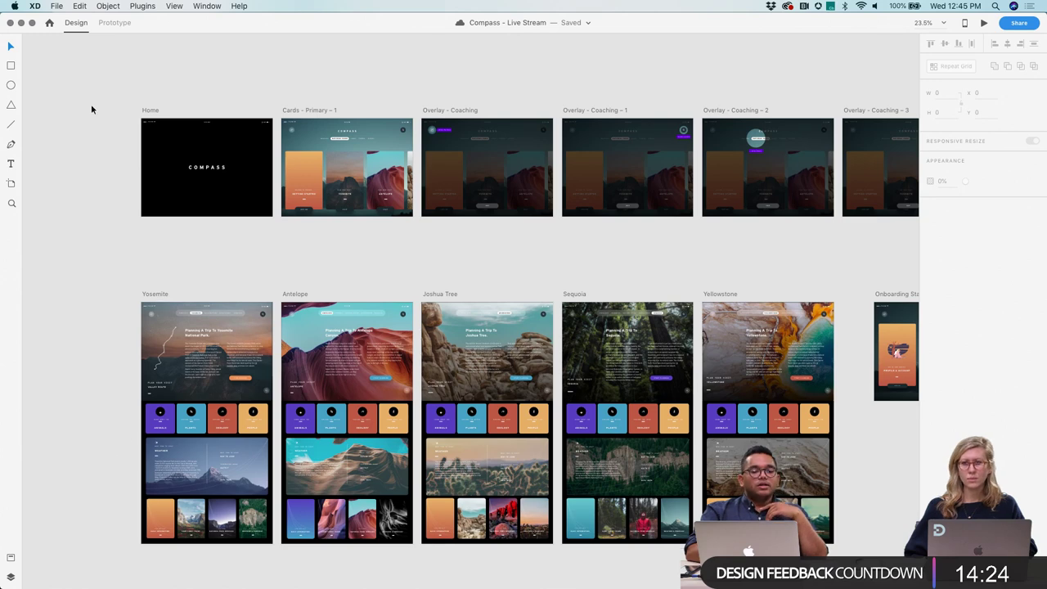
click(202, 6)
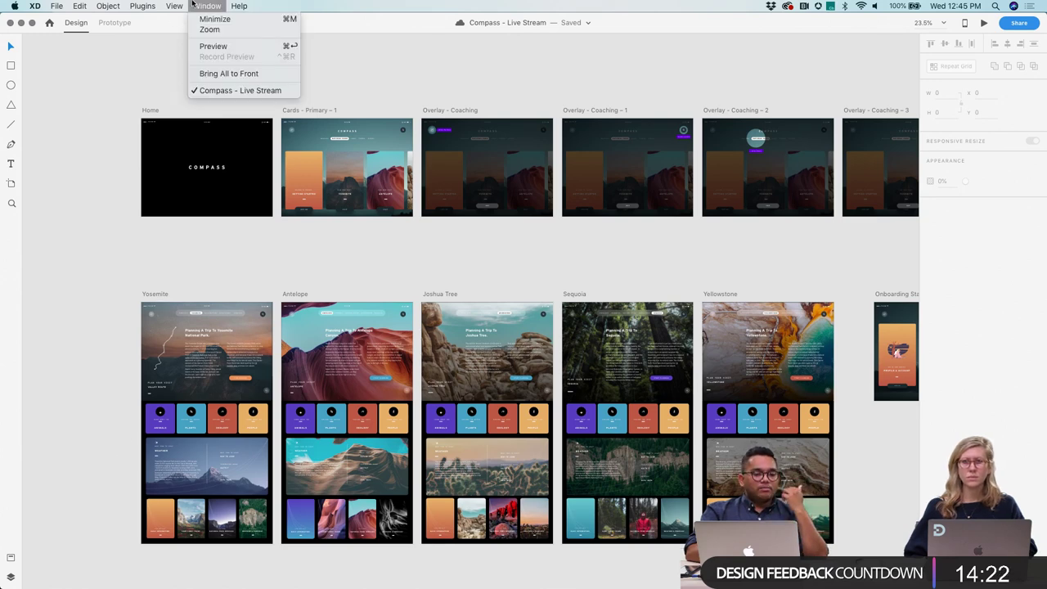
mouse_move(179, 6)
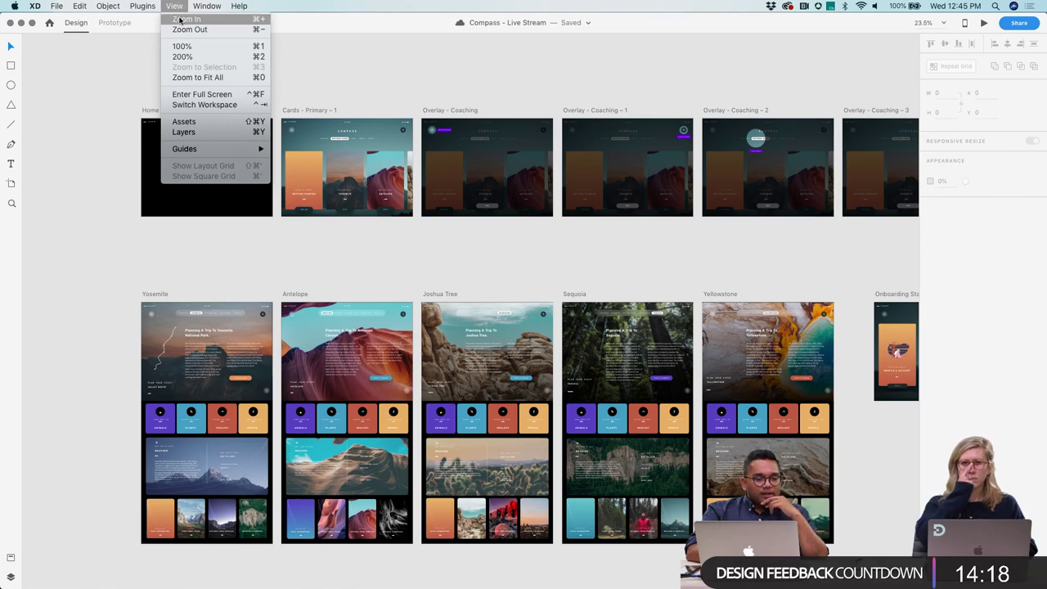
click(136, 82)
Step: Open the Creative Cloud Libraries in the Compass document and move the library window away from the artboards
click(54, 5)
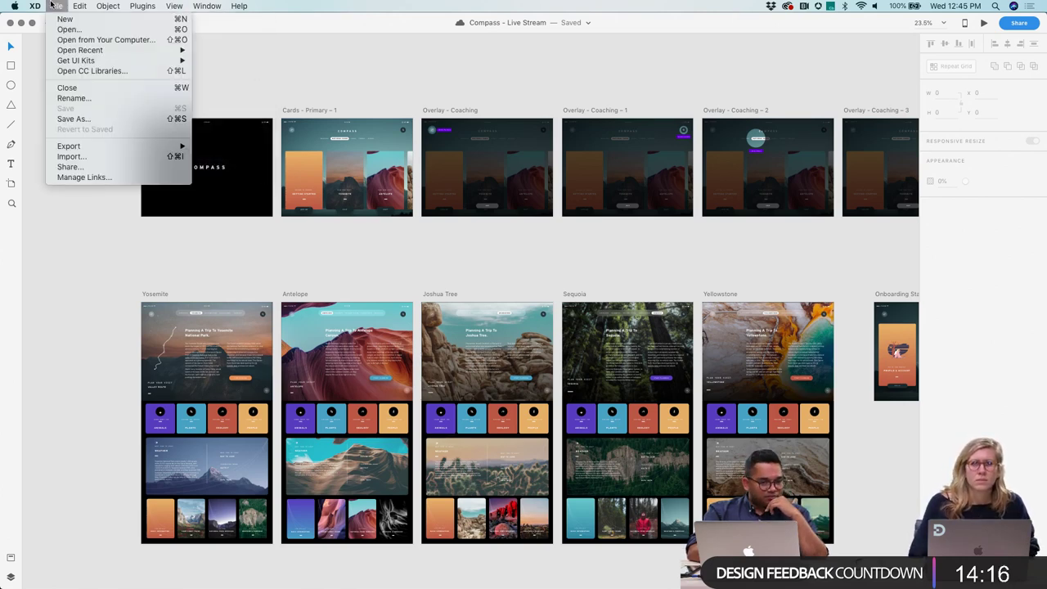
click(81, 71)
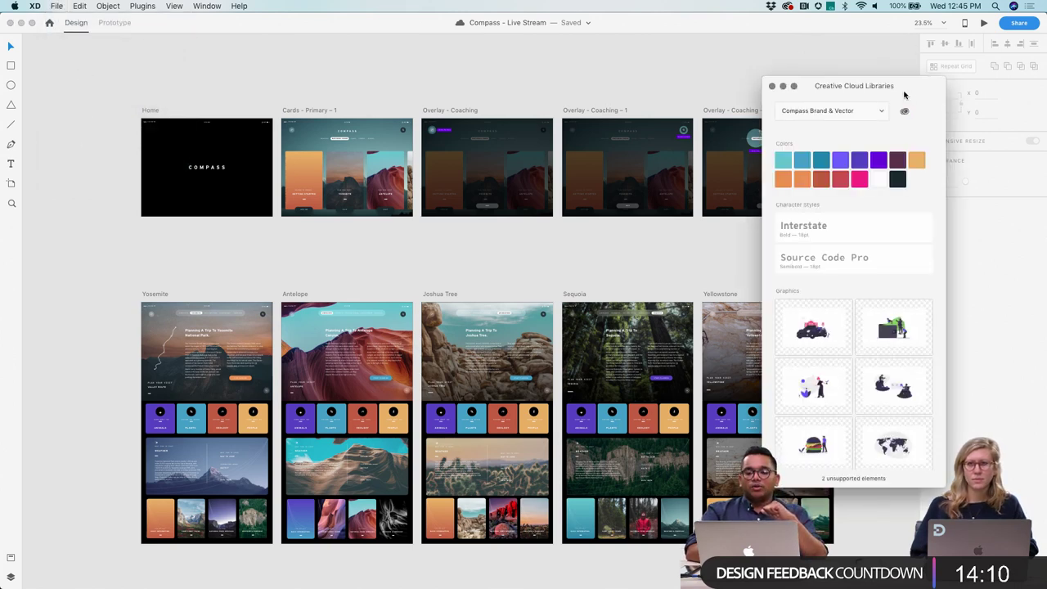
drag(885, 92, 945, 43)
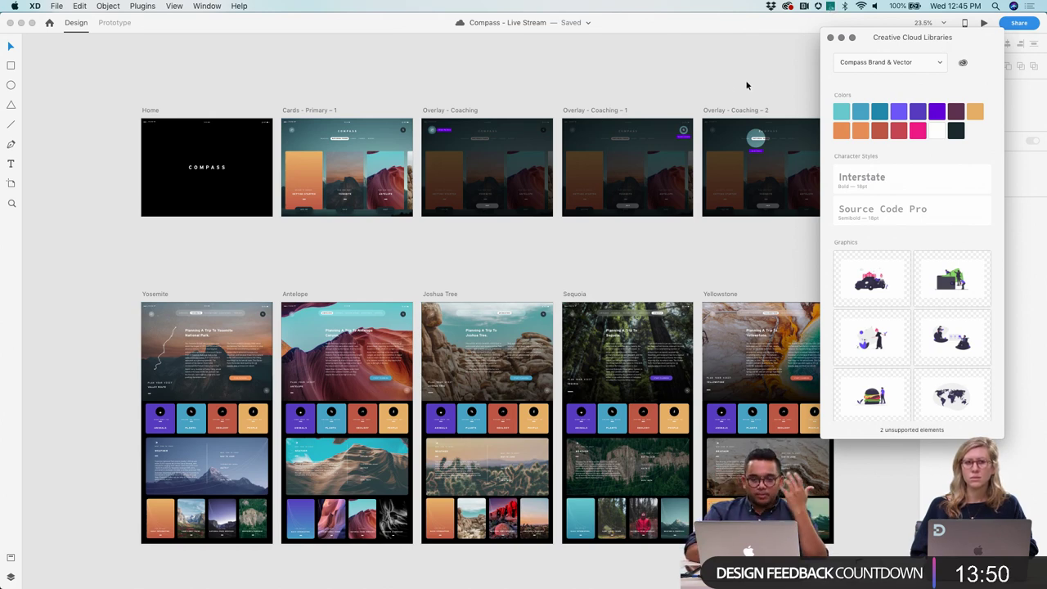
Step: Delete the $450 Firefall Experience card and the $150 Yosemite Valley card from the Yosemite Pricing artboard
scroll(469, 409, down, 5)
scroll(469, 409, right, 4)
scroll(468, 404, down, 7)
scroll(469, 404, left, 6)
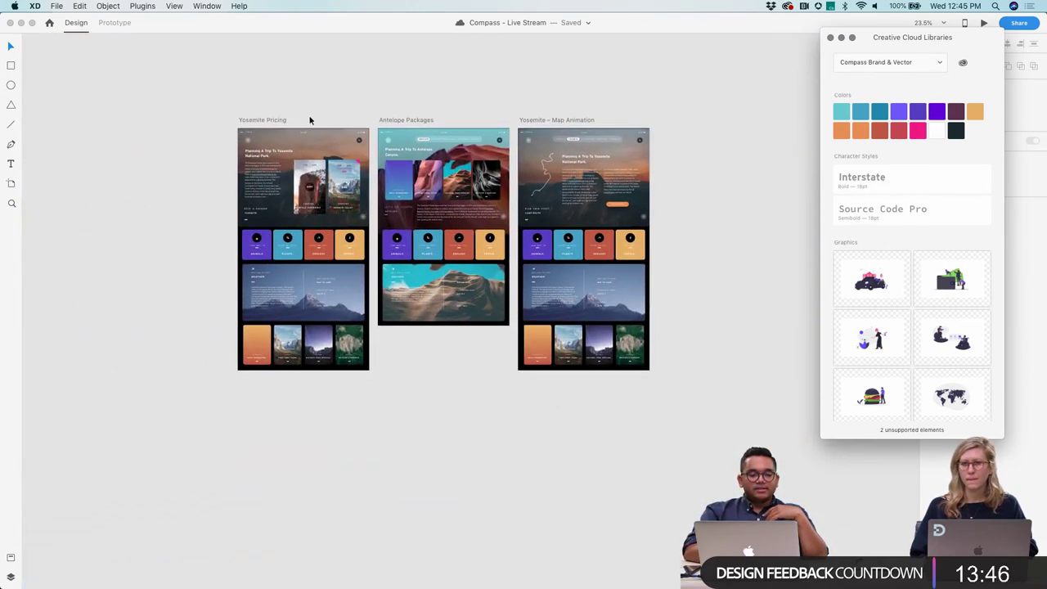
scroll(305, 113, up, 5)
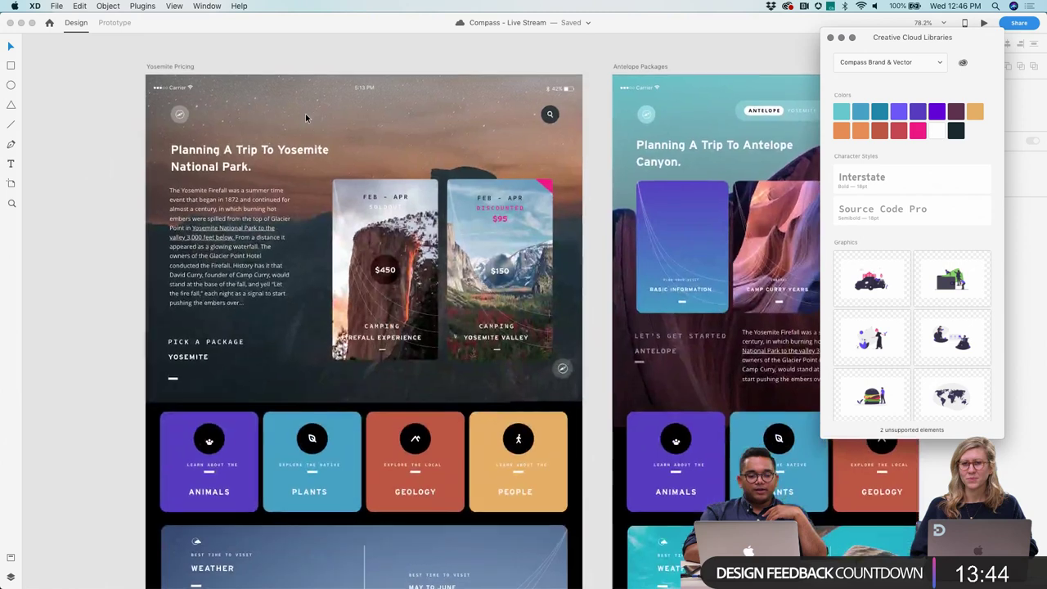
click(360, 251)
key(Delete)
click(486, 279)
key(Delete)
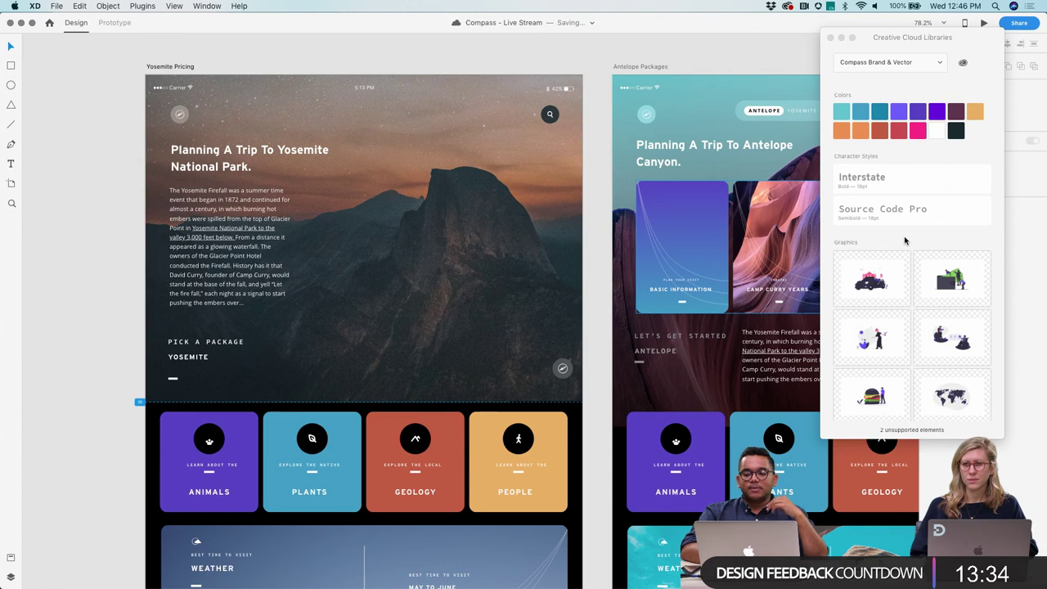
Step: Place the car illustration from the Compass Brand & Vector library beside the paragraph on the Yosemite Pricing artboard
scroll(908, 245, down, 5)
scroll(921, 291, up, 1)
click(872, 196)
drag(871, 196, 71, 294)
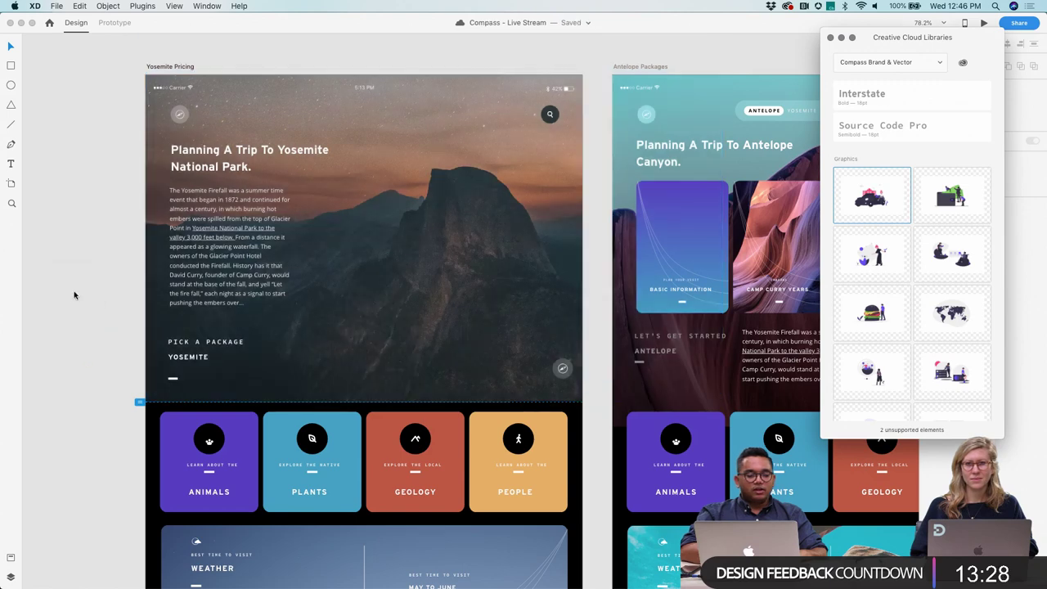
mouse_move(469, 299)
mouse_down()
mouse_move(778, 489)
mouse_move(589, 402)
mouse_move(316, 245)
mouse_move(257, 210)
mouse_move(237, 178)
mouse_move(547, 339)
mouse_move(479, 297)
mouse_up()
drag(389, 253, 460, 266)
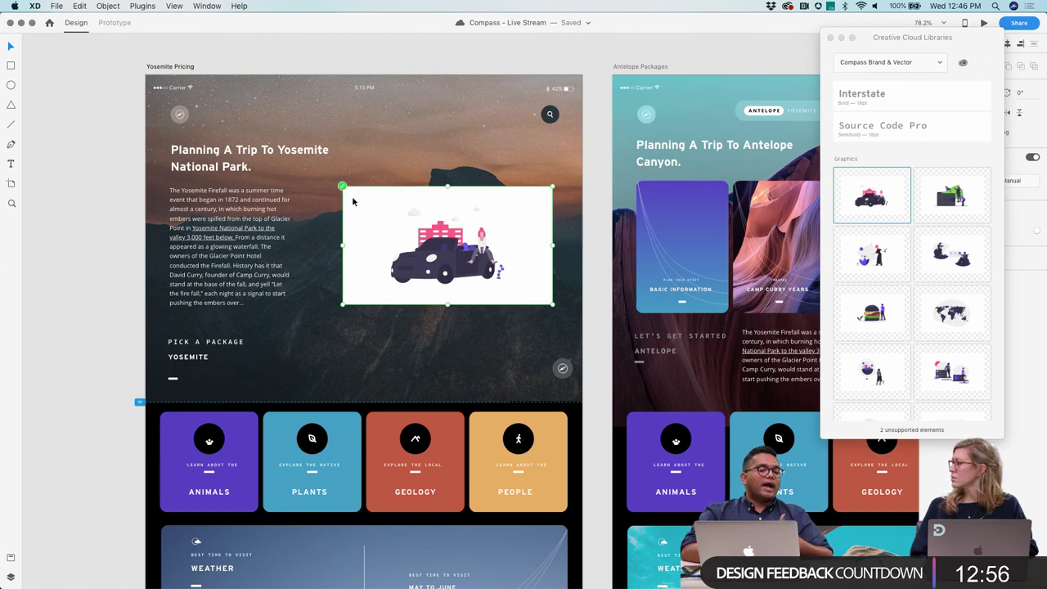
Step: Unlink the car illustration on the Yosemite Pricing artboard, delete its white background, and undo these changes
right_click(364, 220)
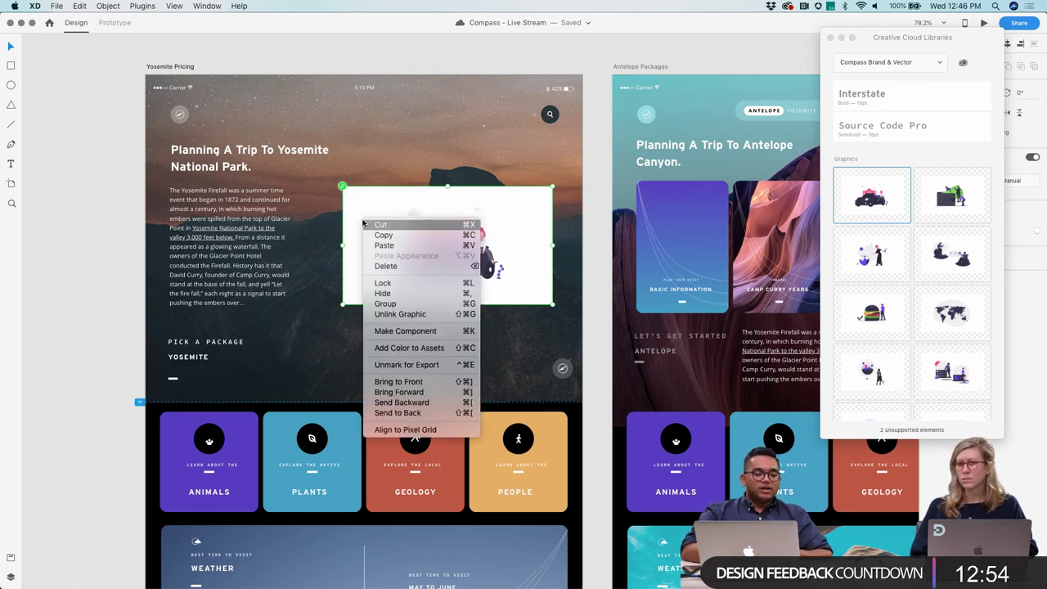
click(393, 315)
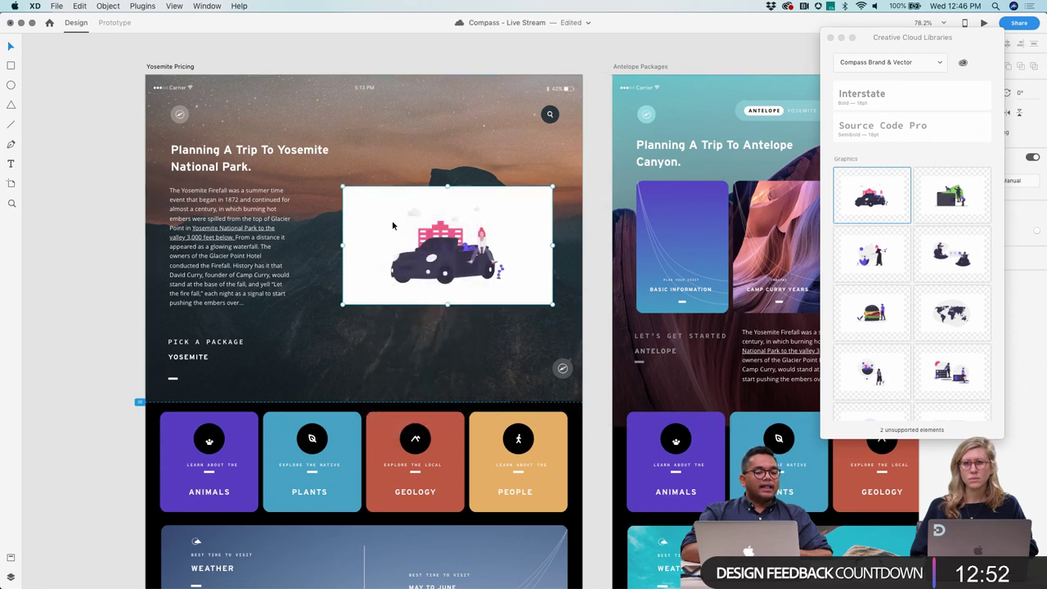
double_click(426, 257)
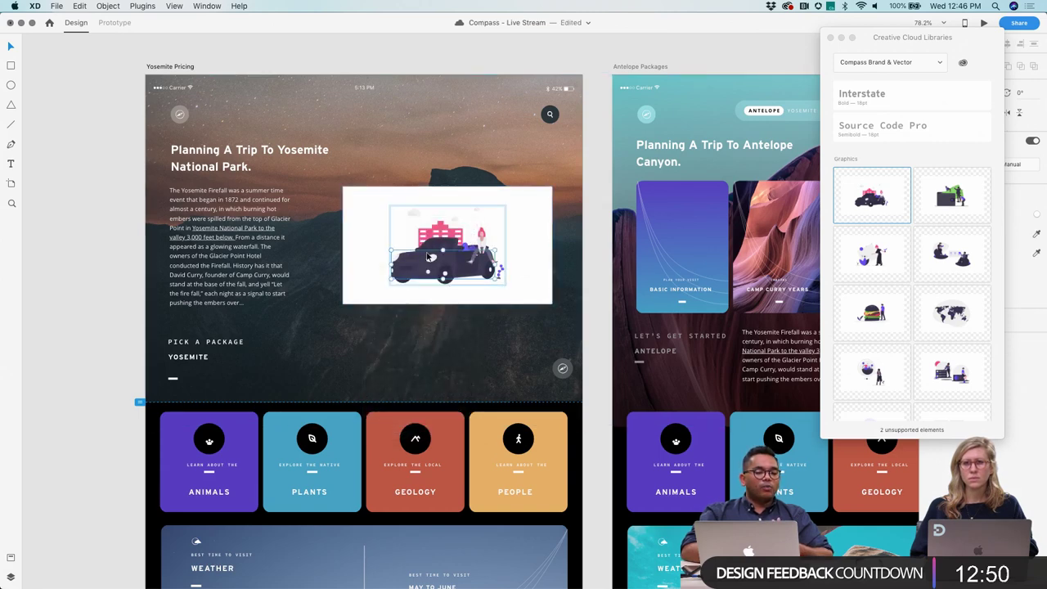
double_click(429, 258)
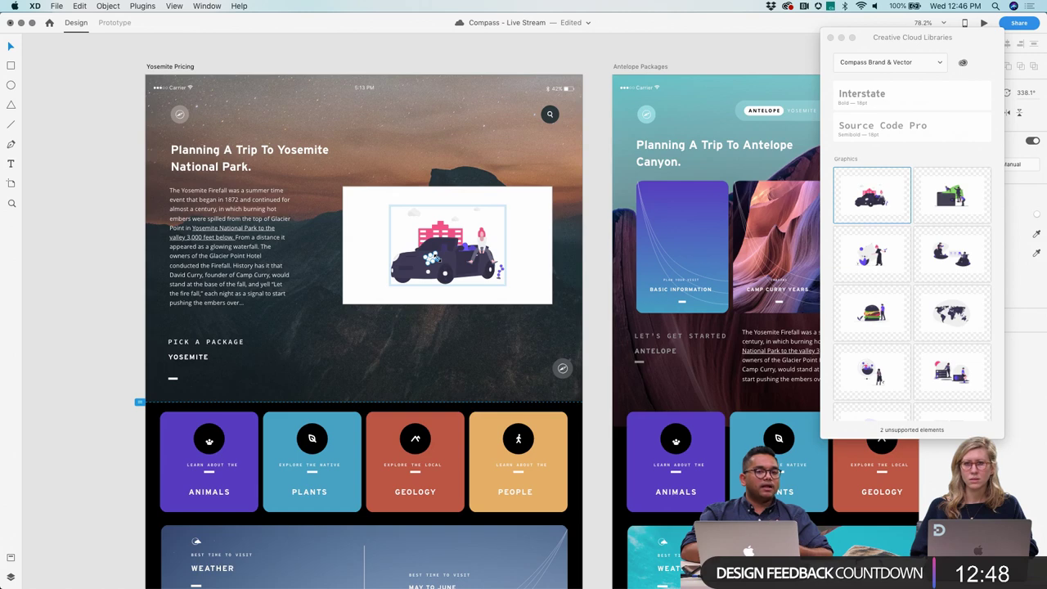
click(362, 238)
key(Delete)
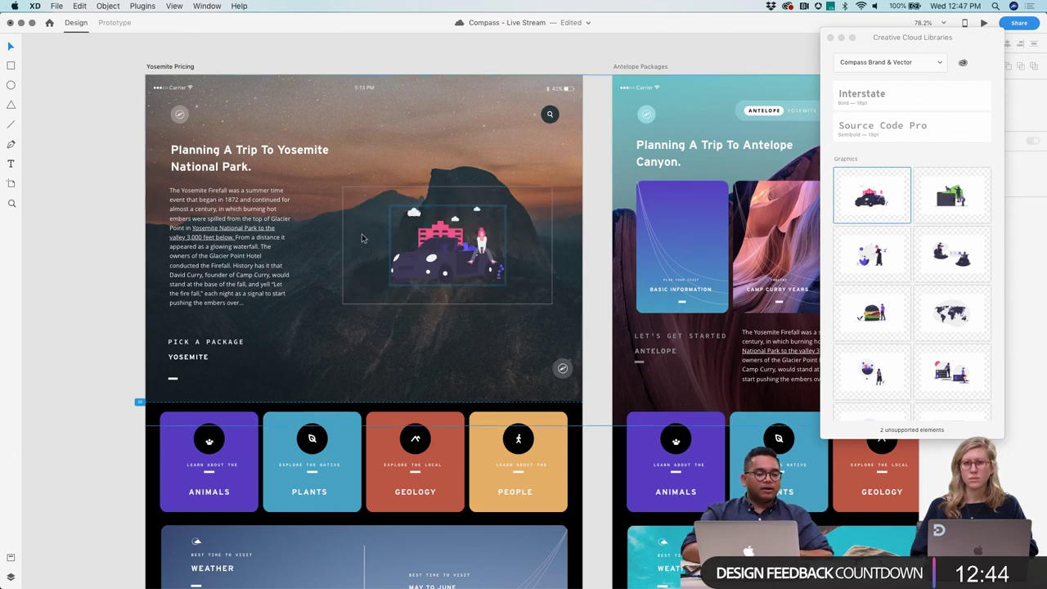
key(super+z)
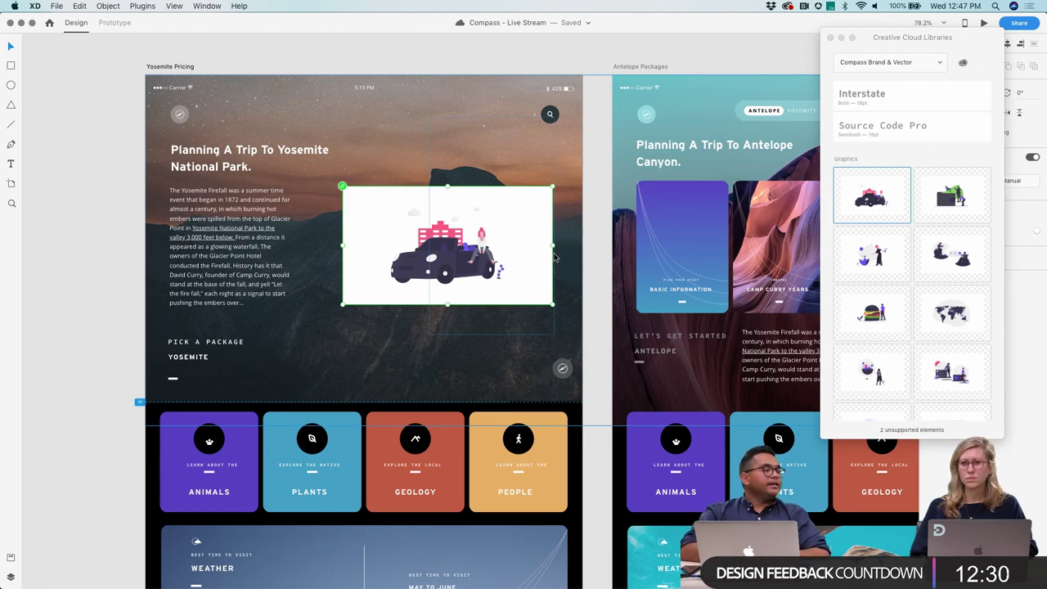
Step: Open the car graphic from the Compass Brand & Vector library for editing in Illustrator
right_click(887, 213)
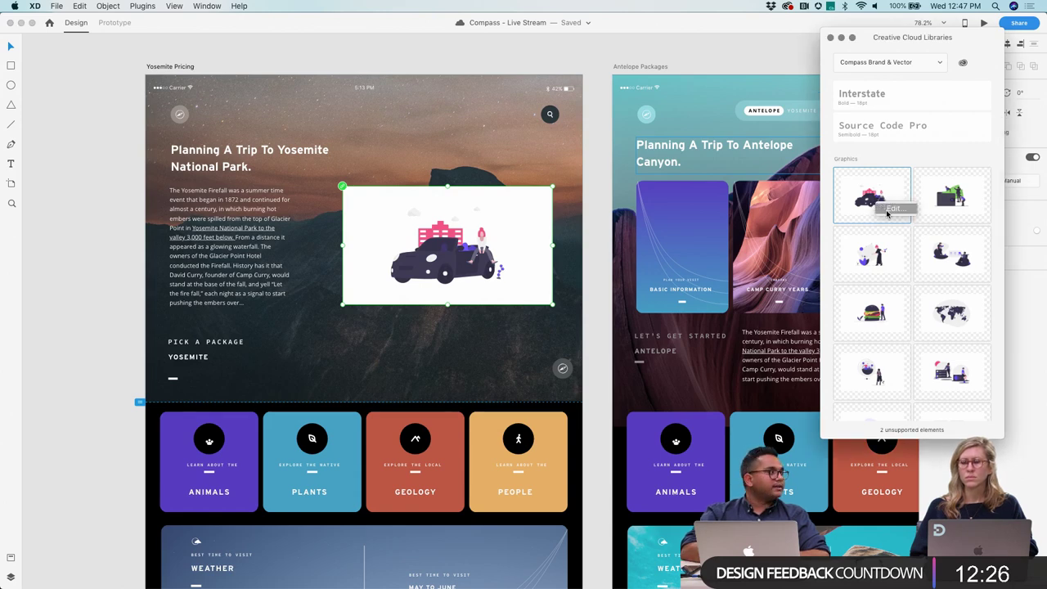
click(887, 211)
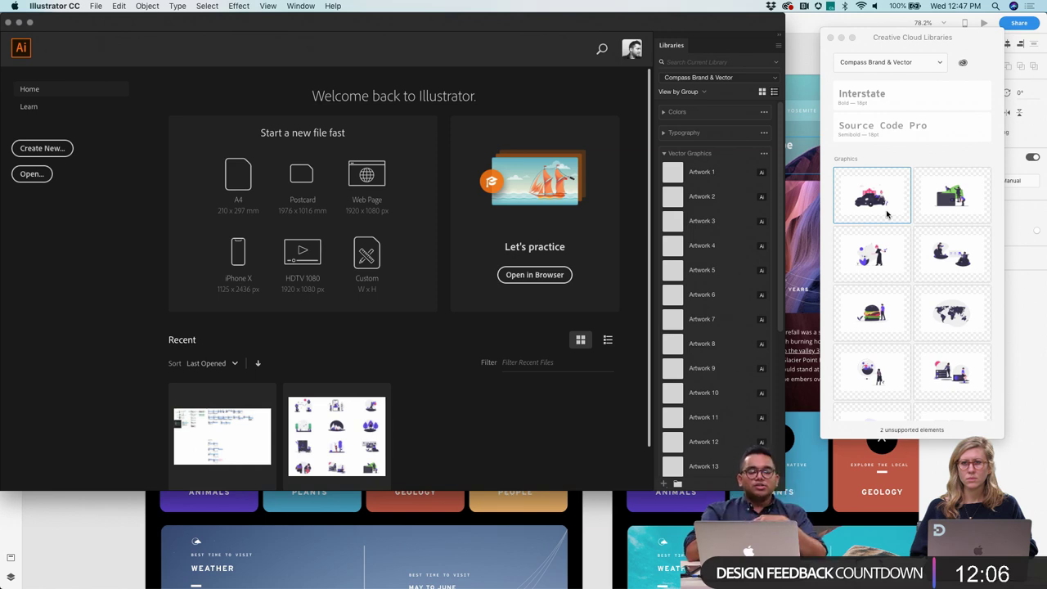
double_click(871, 196)
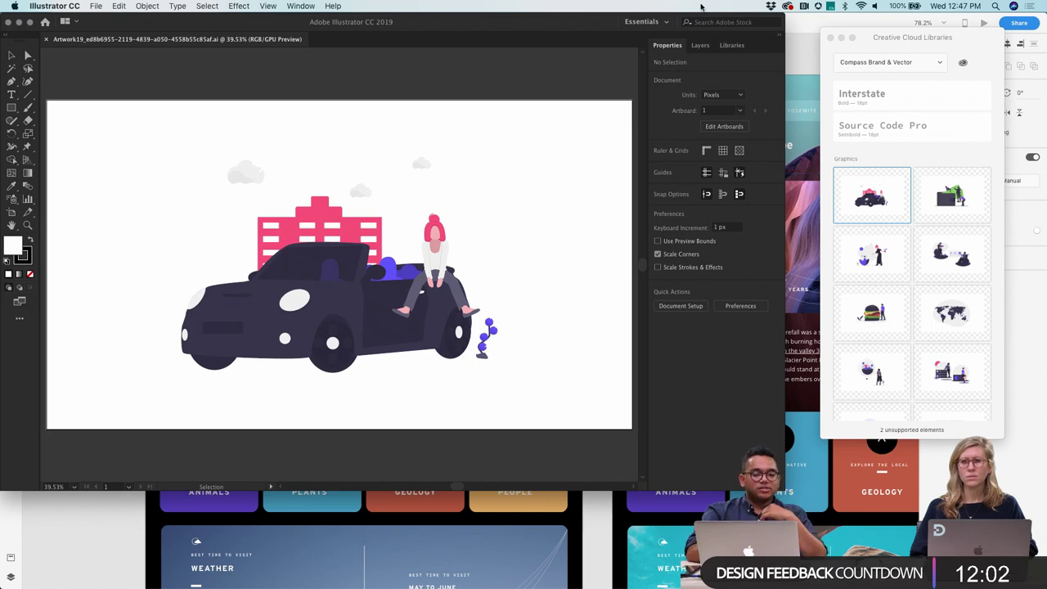
Step: Isolate the pink building path behind the car and try to set its fill to D31845
double_click(327, 213)
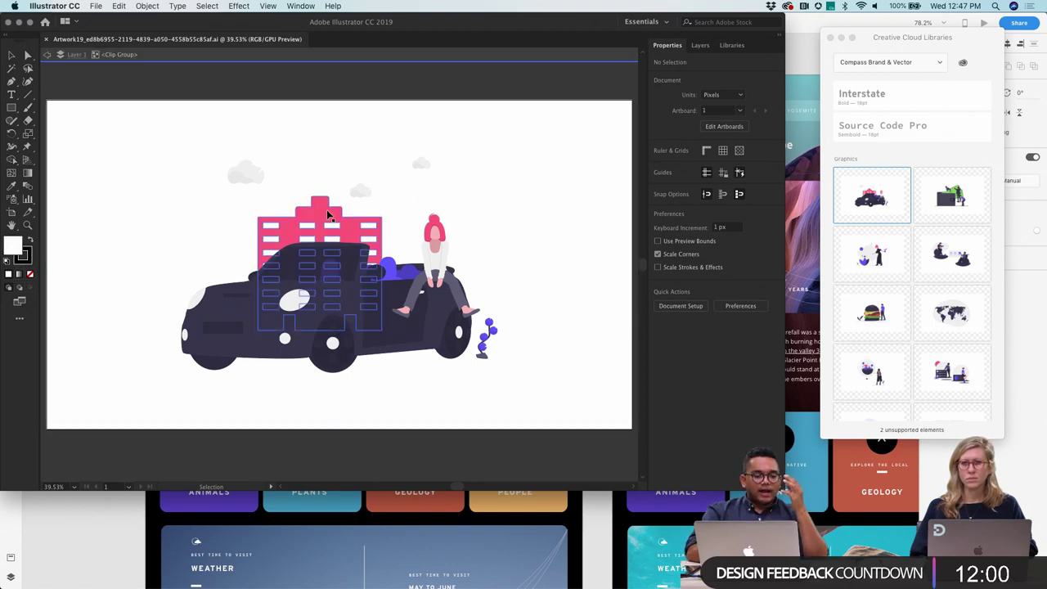
click(326, 209)
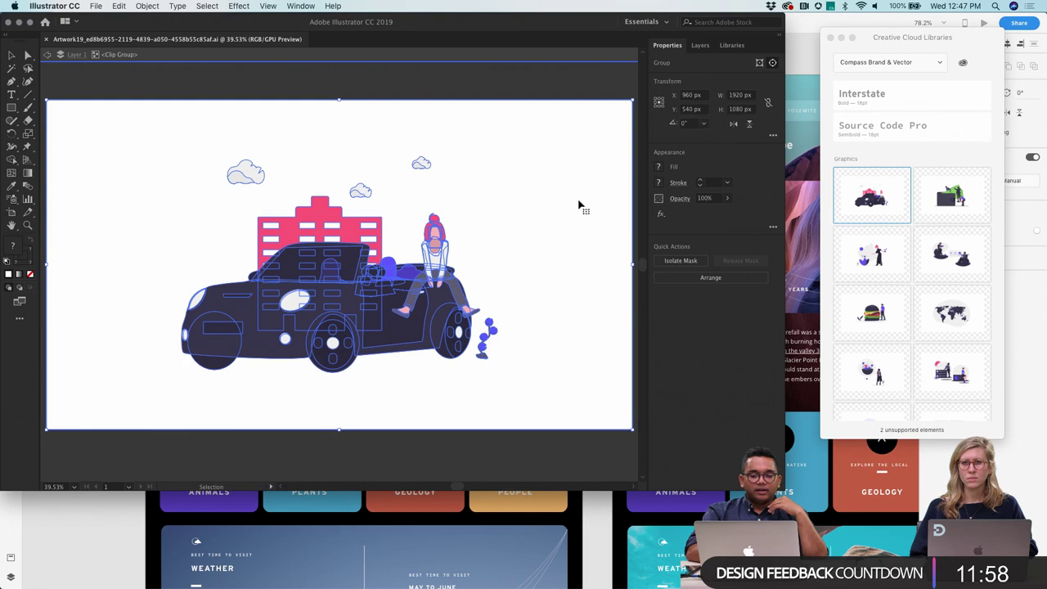
double_click(317, 214)
double_click(317, 214)
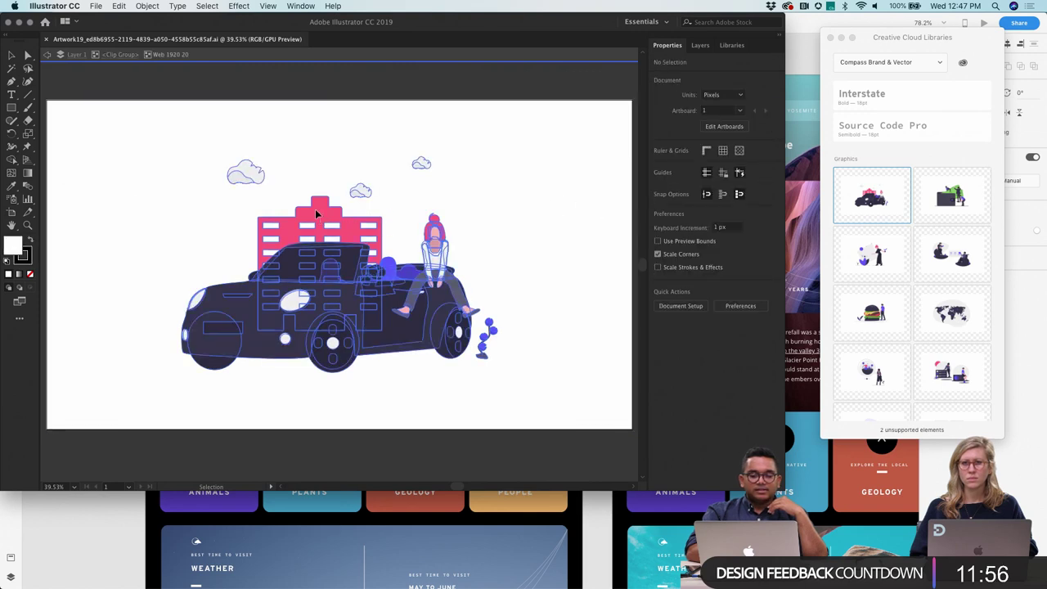
double_click(319, 213)
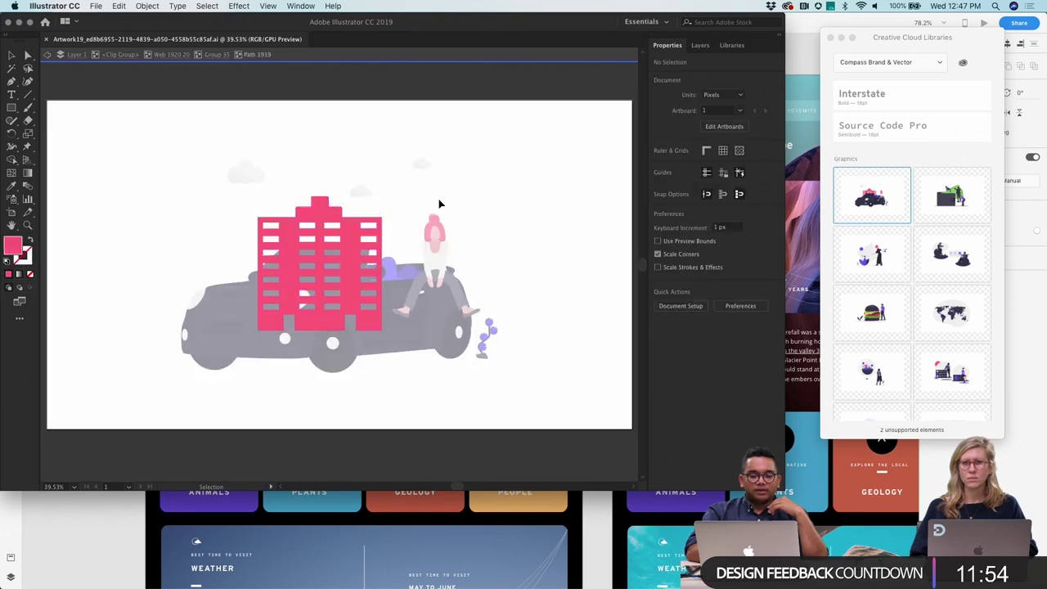
double_click(12, 245)
click(131, 120)
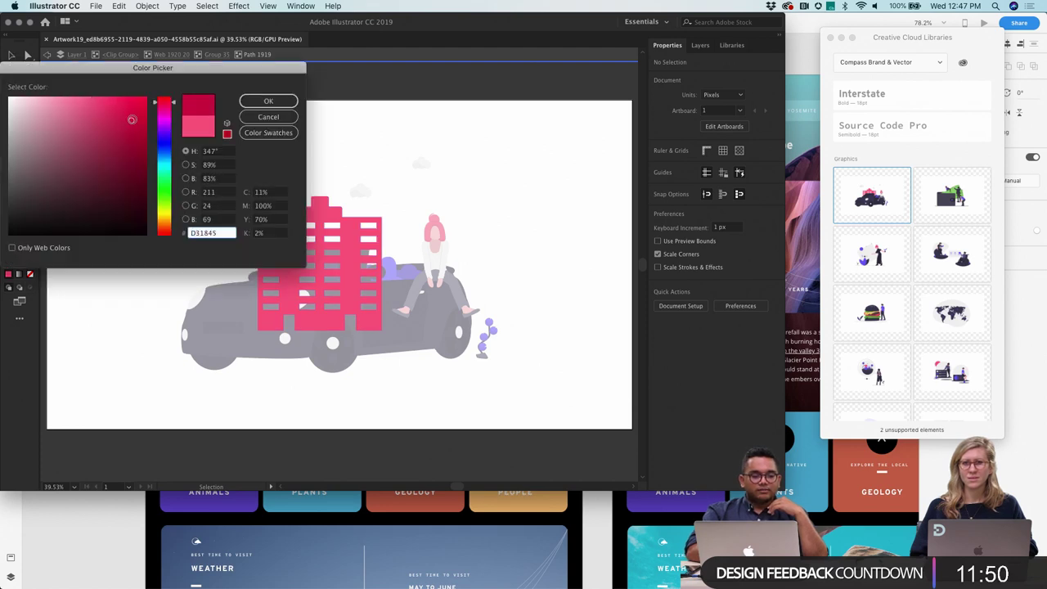
click(268, 103)
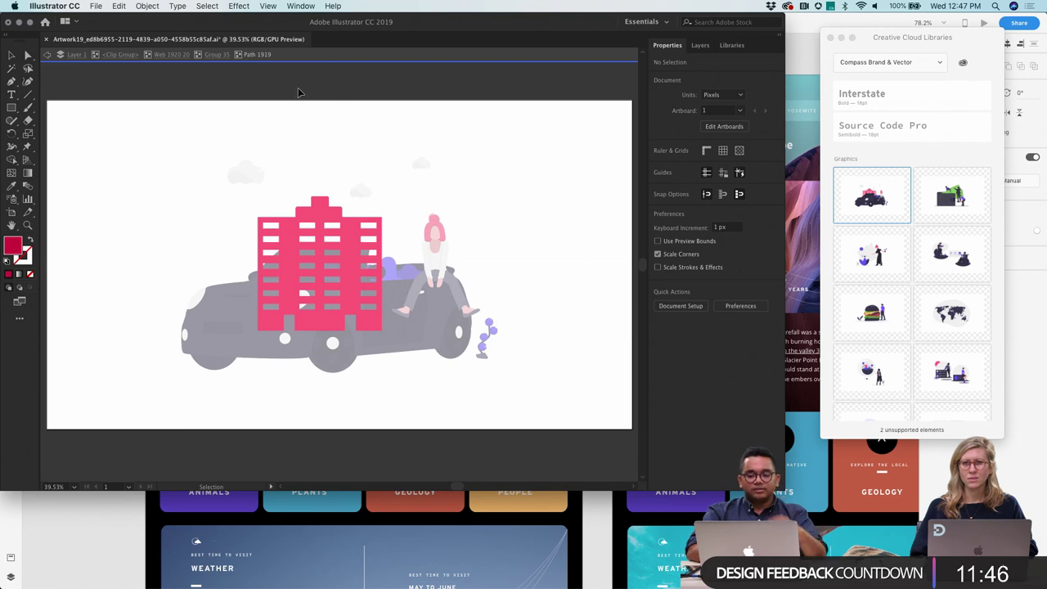
double_click(304, 115)
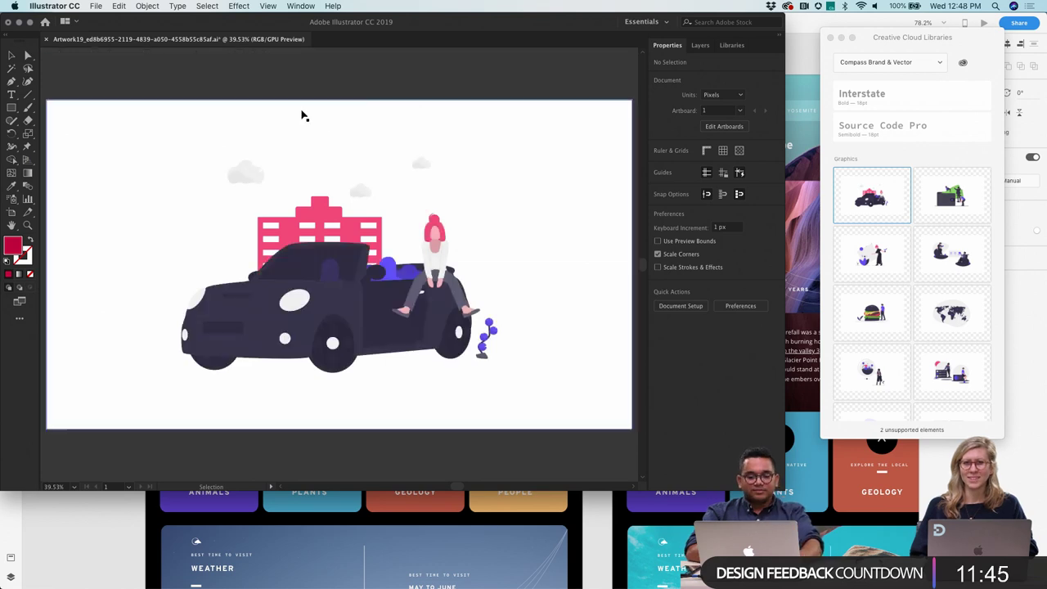
click(300, 227)
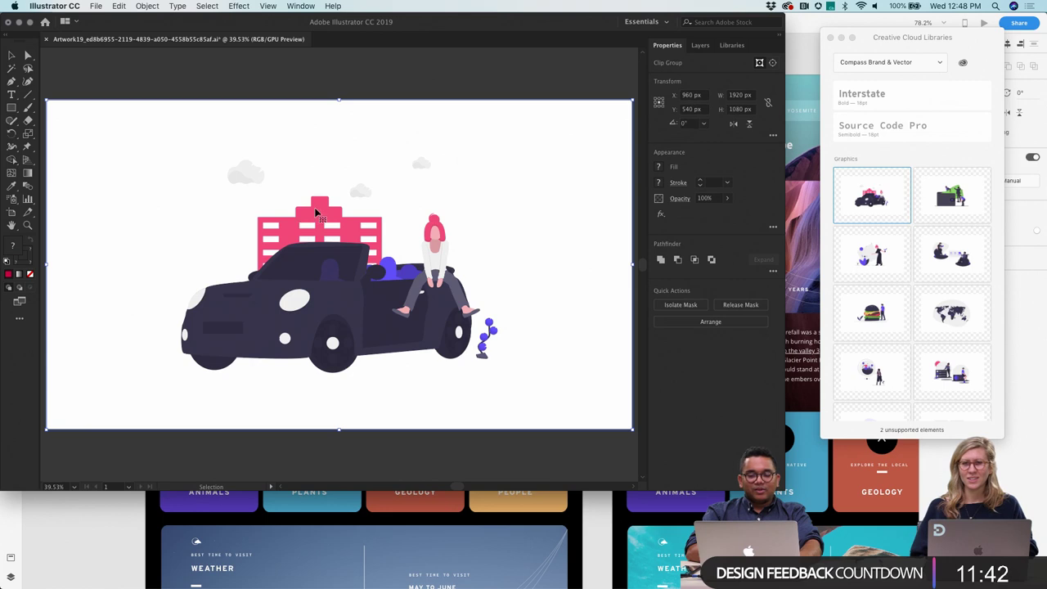
double_click(316, 212)
double_click(316, 213)
click(316, 213)
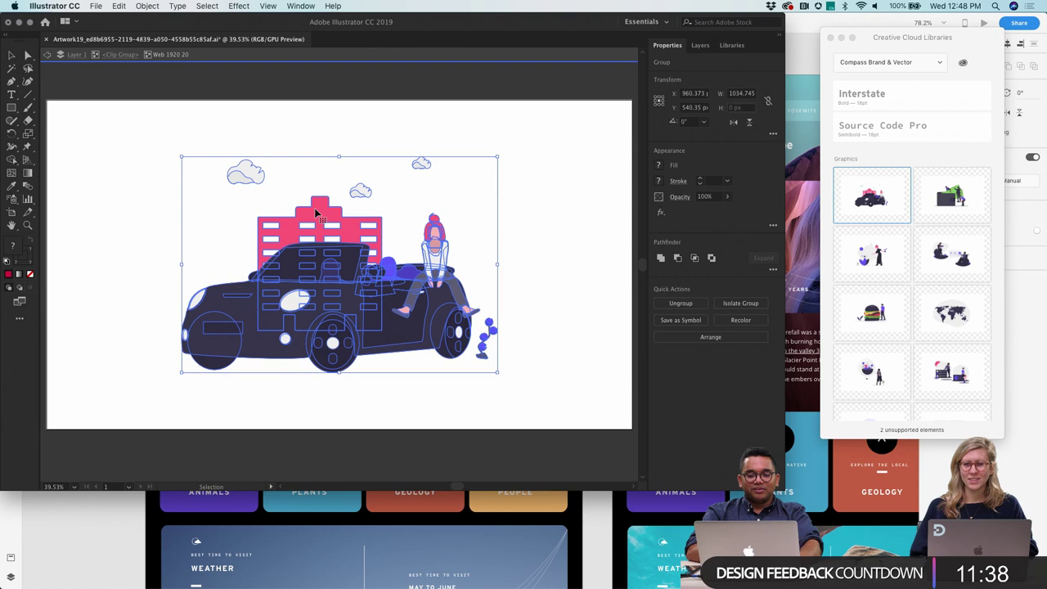
double_click(316, 213)
click(315, 209)
double_click(314, 210)
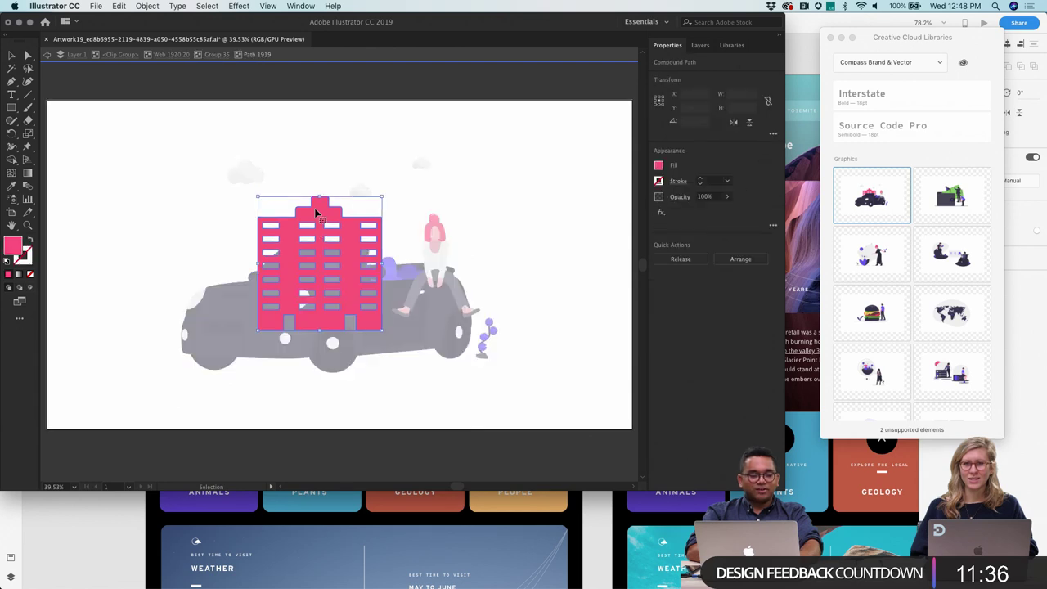
key(Escape)
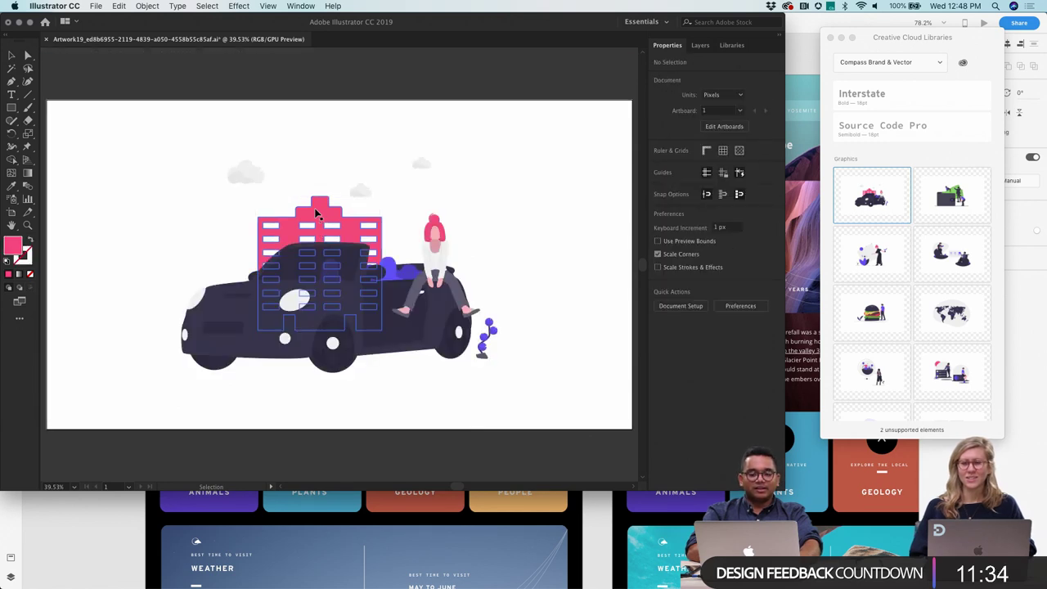
Step: Try to recolor the building behind the car with the muted pink C14260
click(314, 210)
double_click(310, 209)
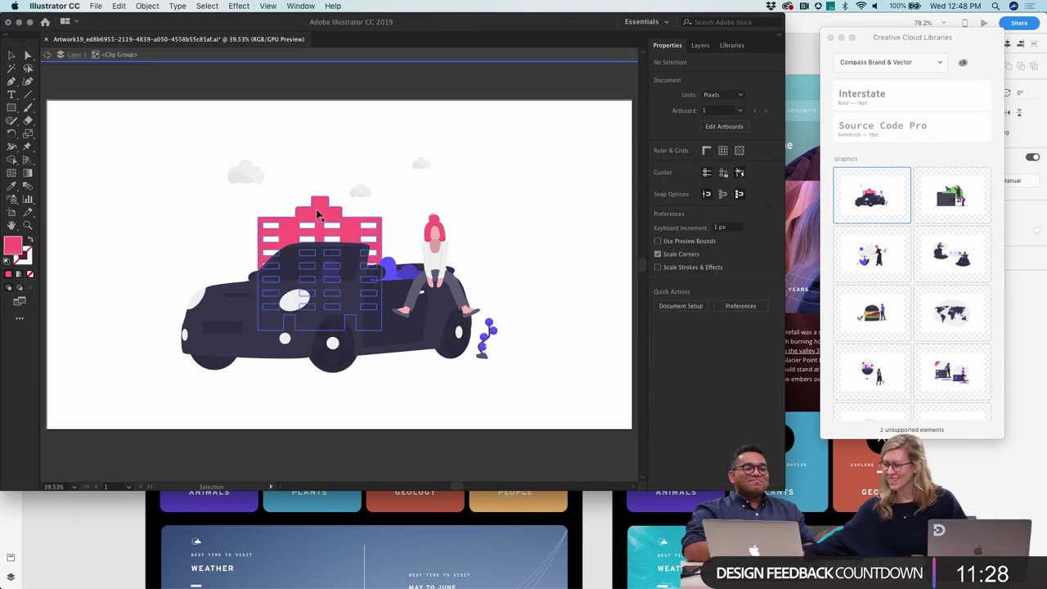
double_click(12, 246)
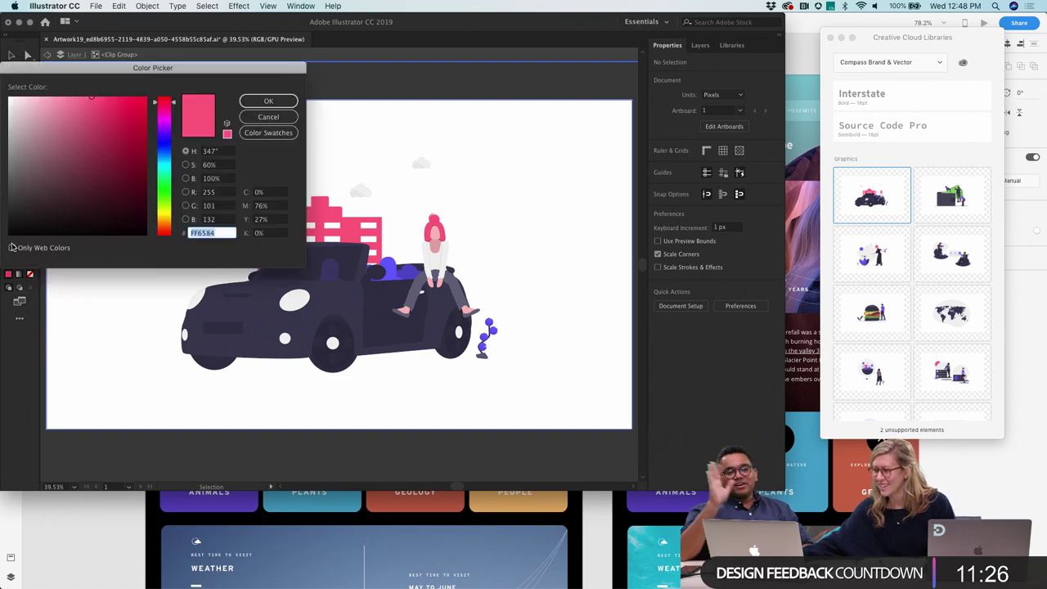
drag(130, 111, 99, 128)
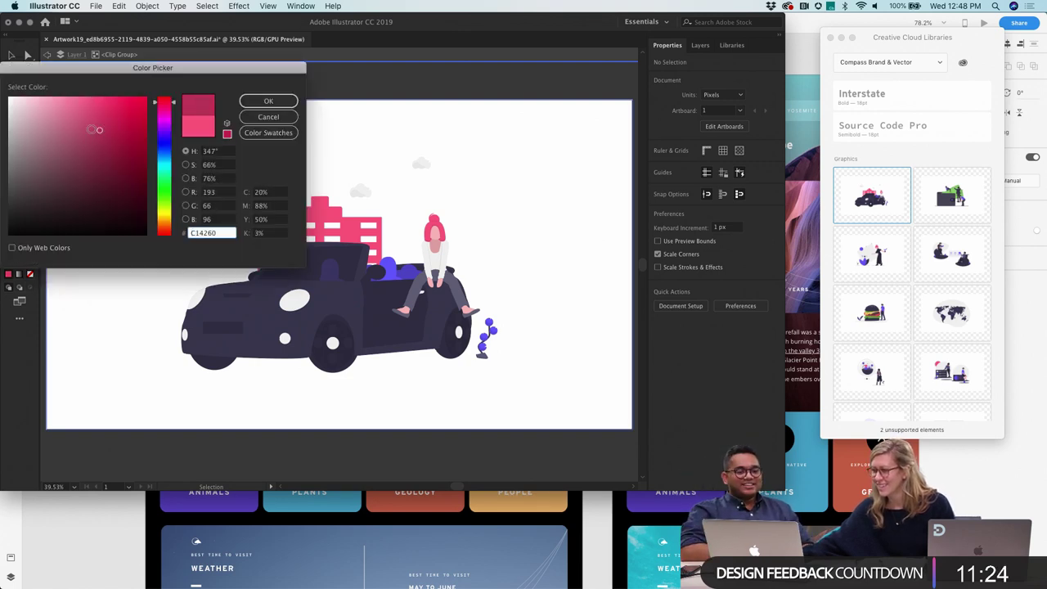
click(262, 103)
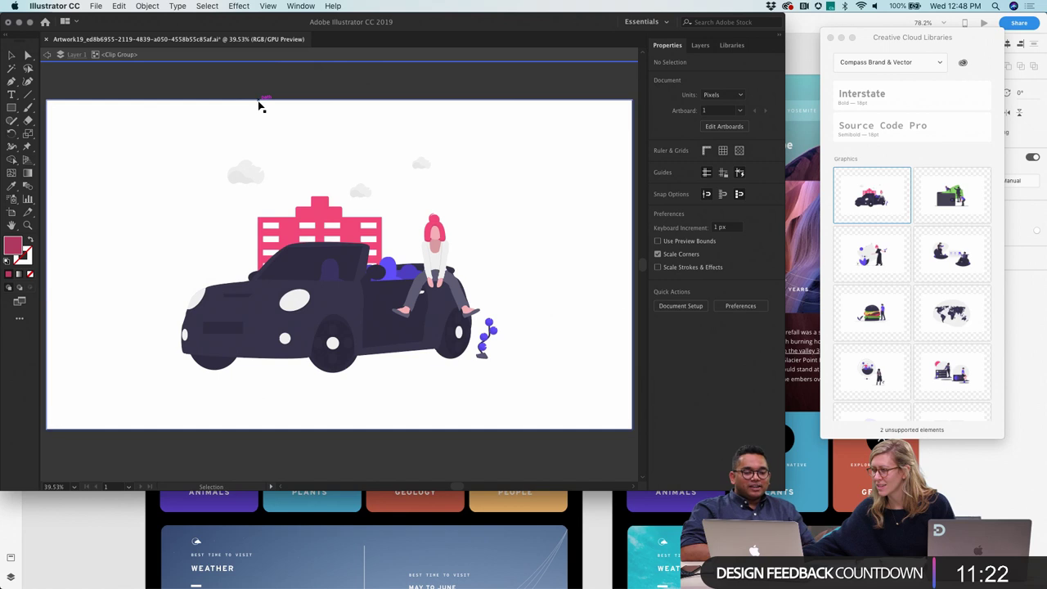
Step: Fill the building's compound path behind the car with the orange swatch and save the illustration
drag(281, 222, 278, 247)
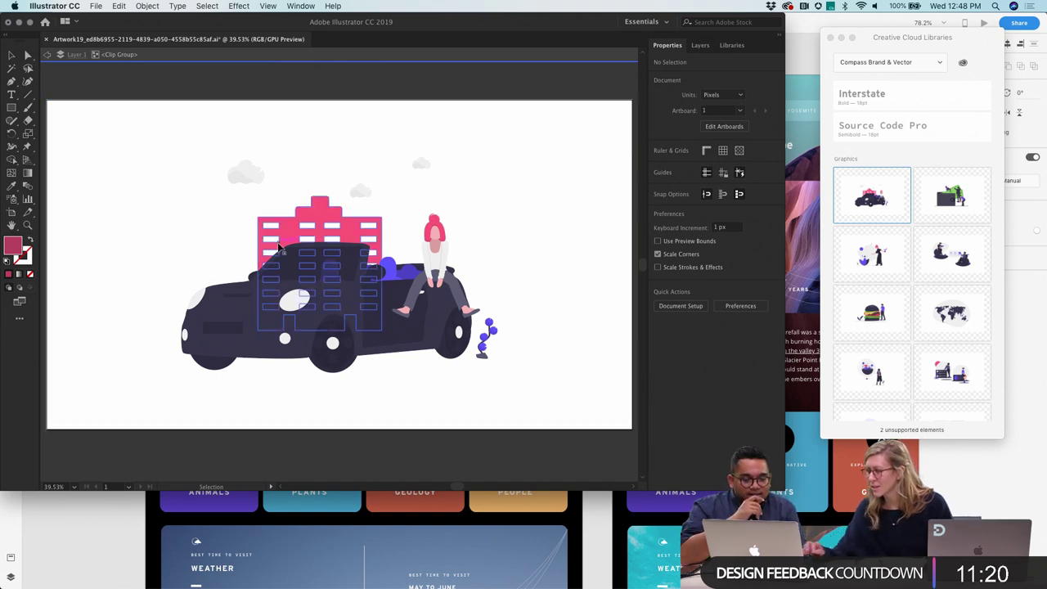
double_click(273, 224)
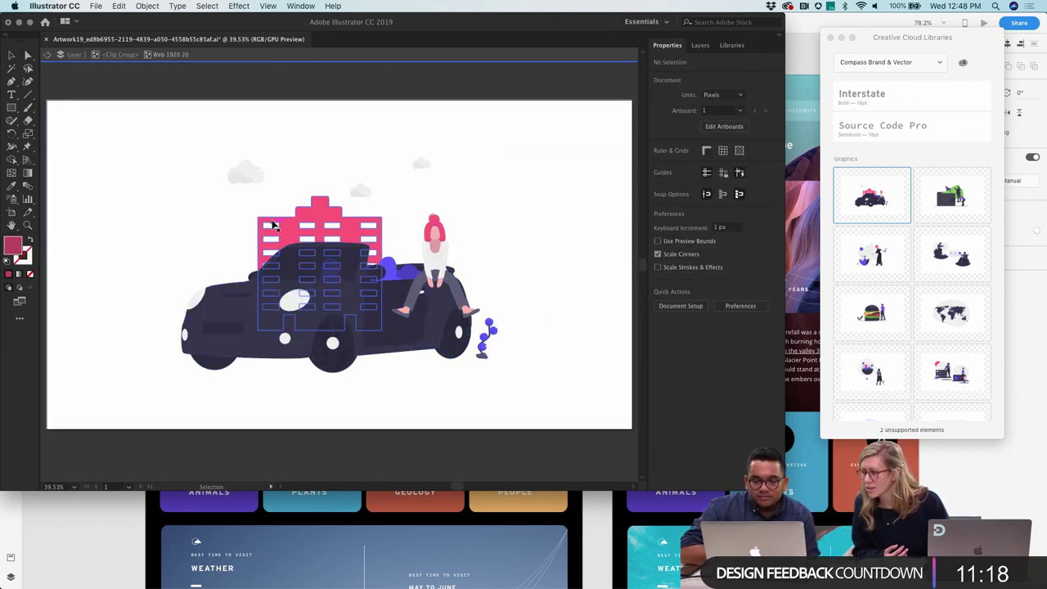
click(274, 225)
double_click(275, 226)
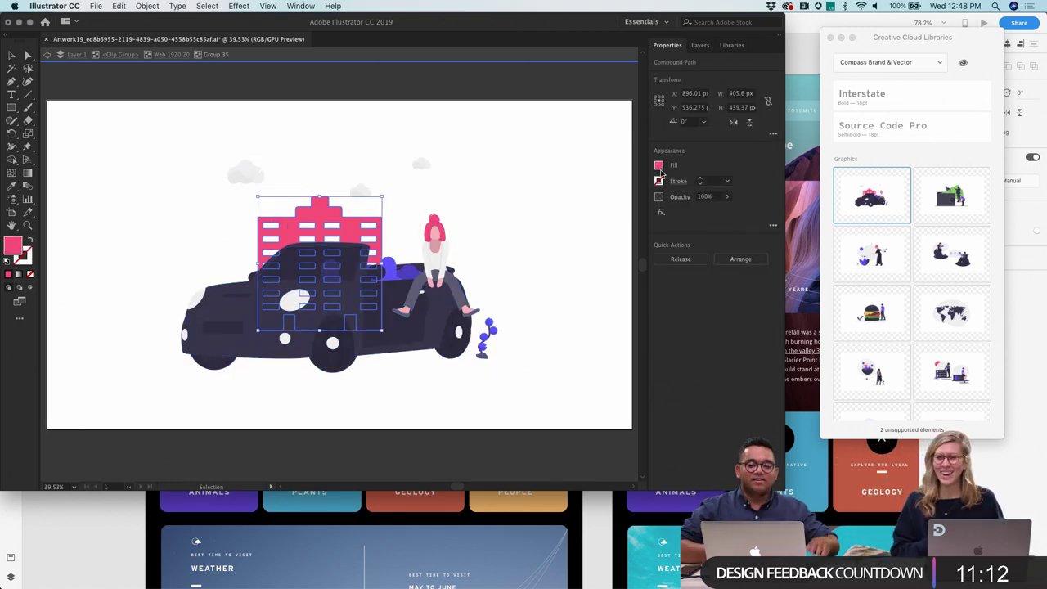
click(659, 166)
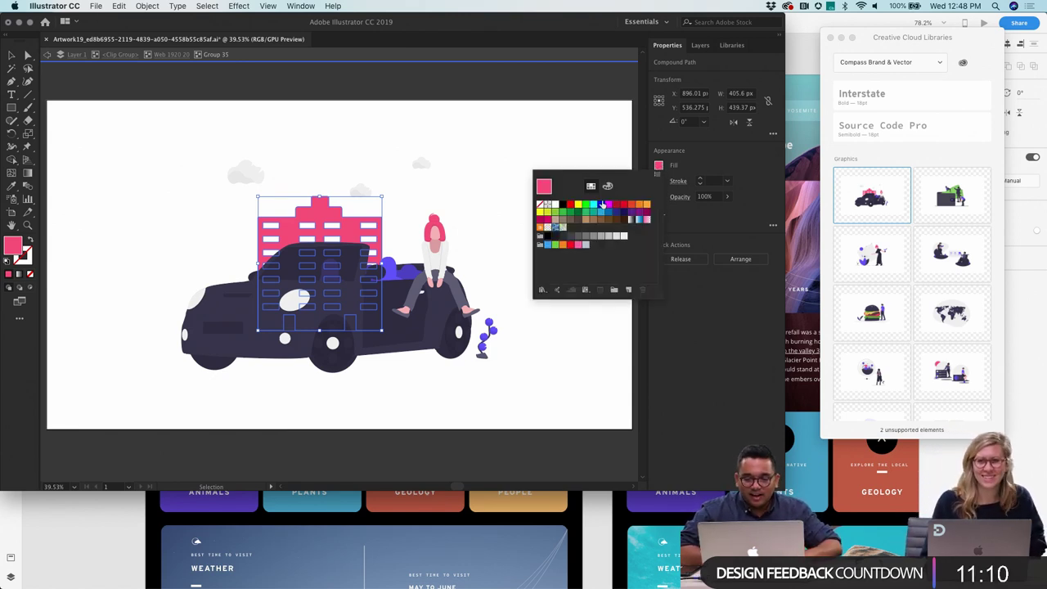
click(562, 245)
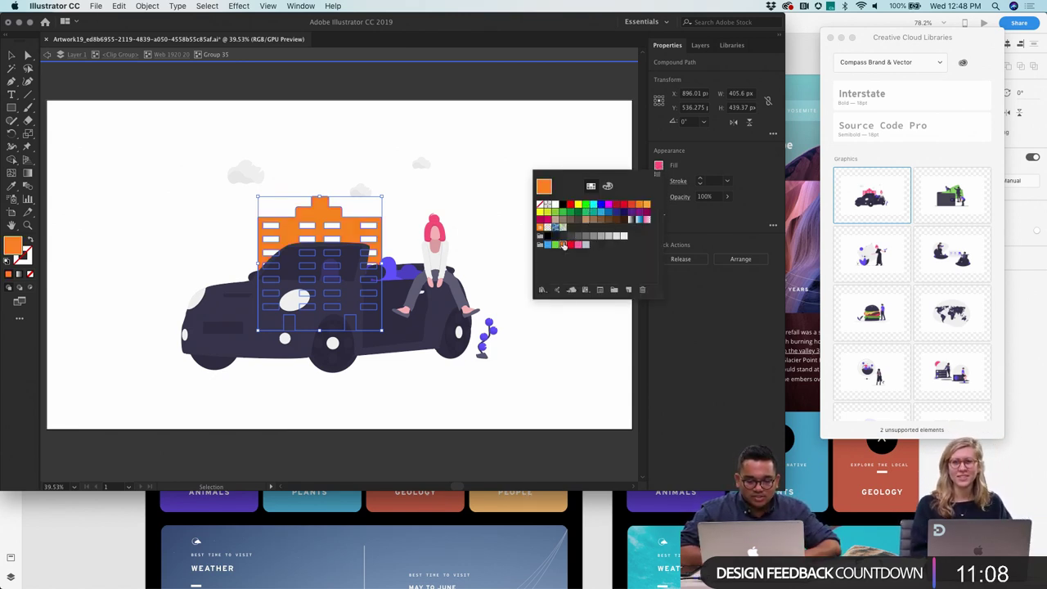
click(436, 139)
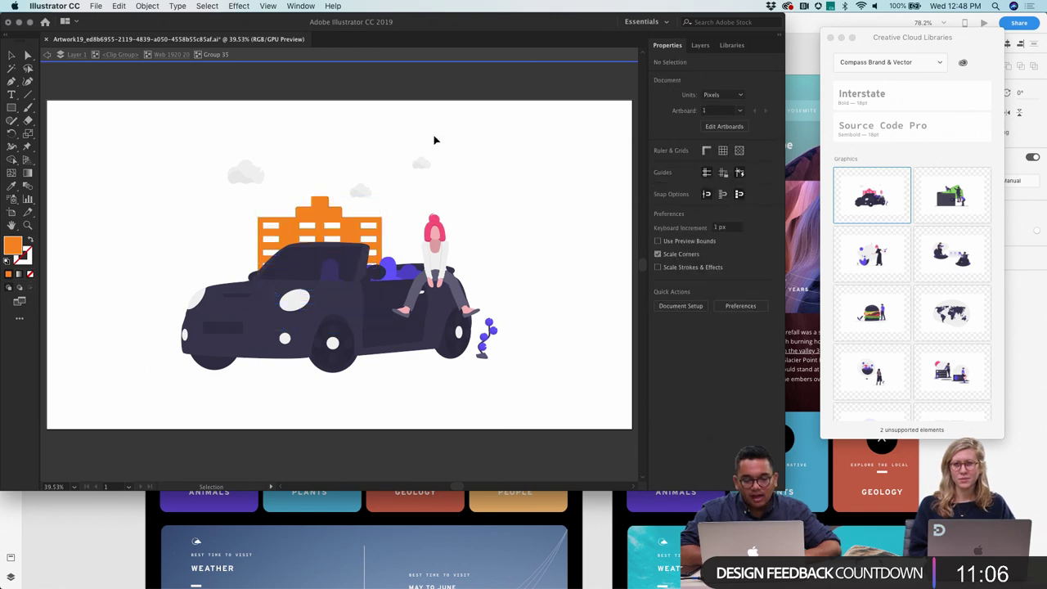
double_click(435, 140)
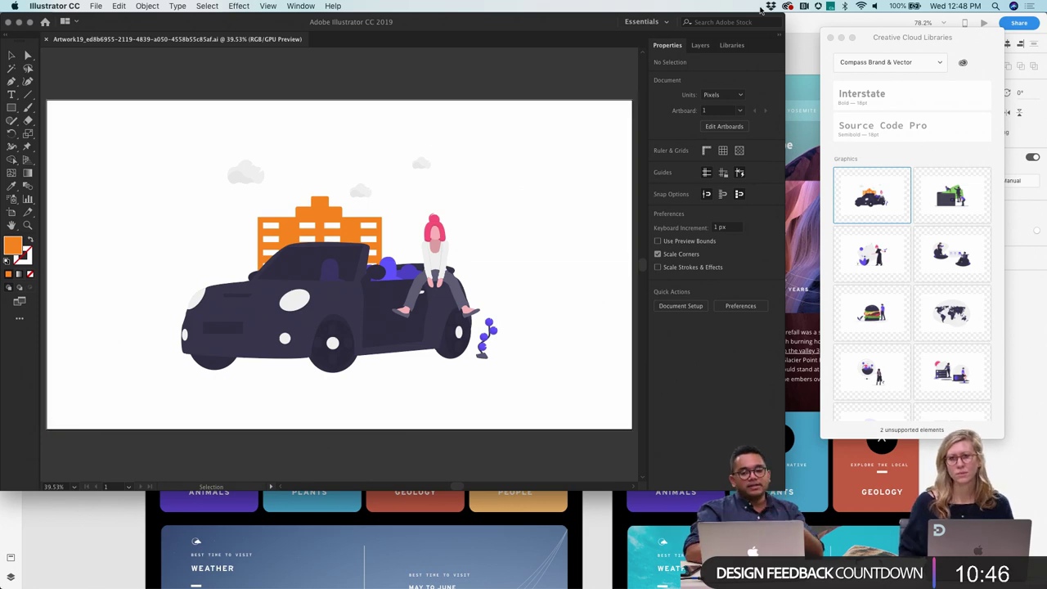
Step: Switch back to Adobe XD and unlink the car illustration on the Yosemite Pricing artboard from its library
click(794, 28)
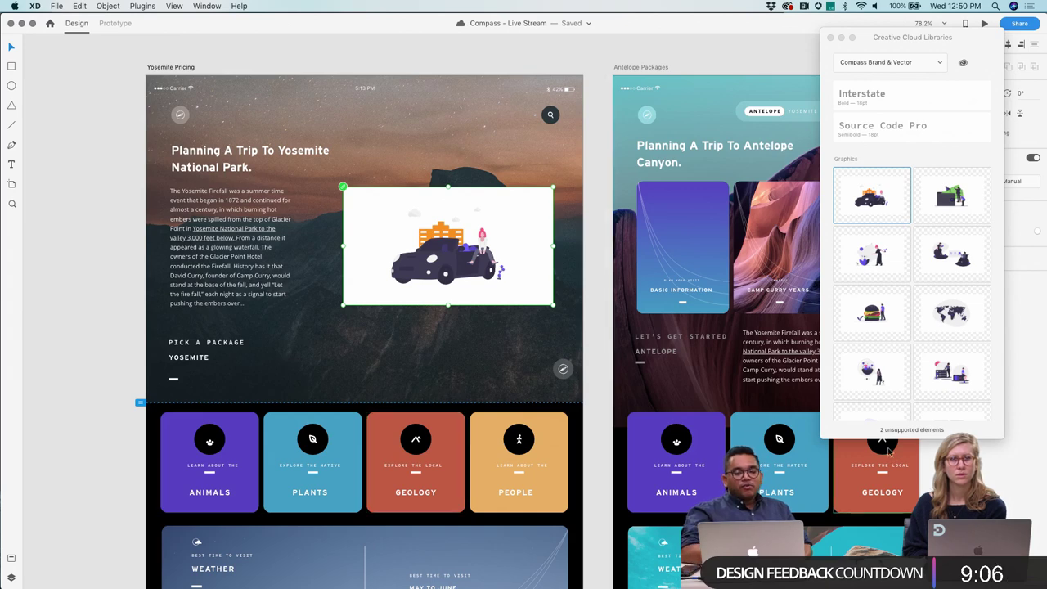
scroll(915, 161, up, 3)
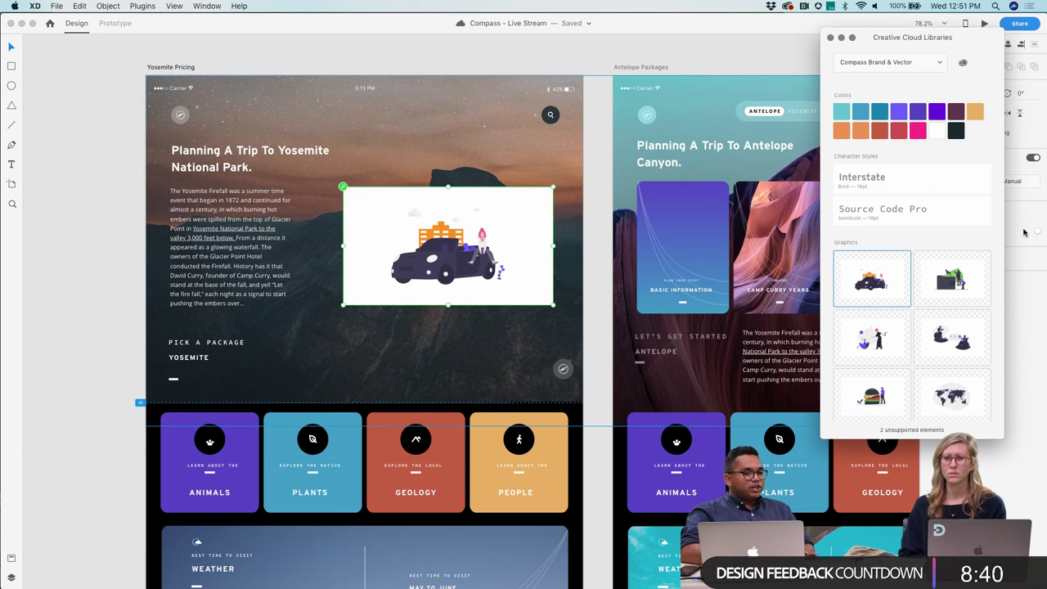
right_click(407, 239)
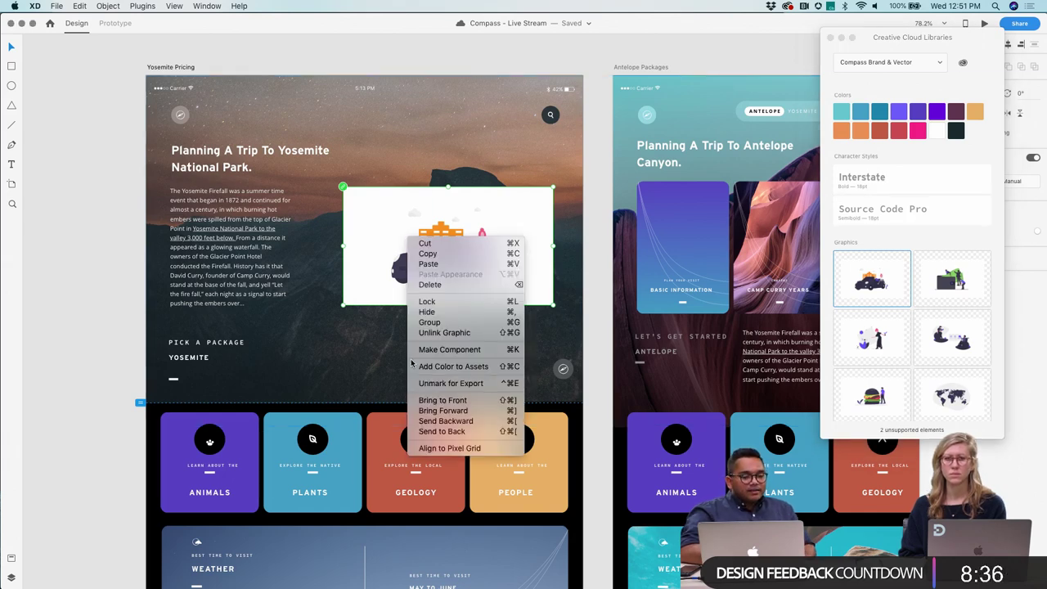
click(430, 333)
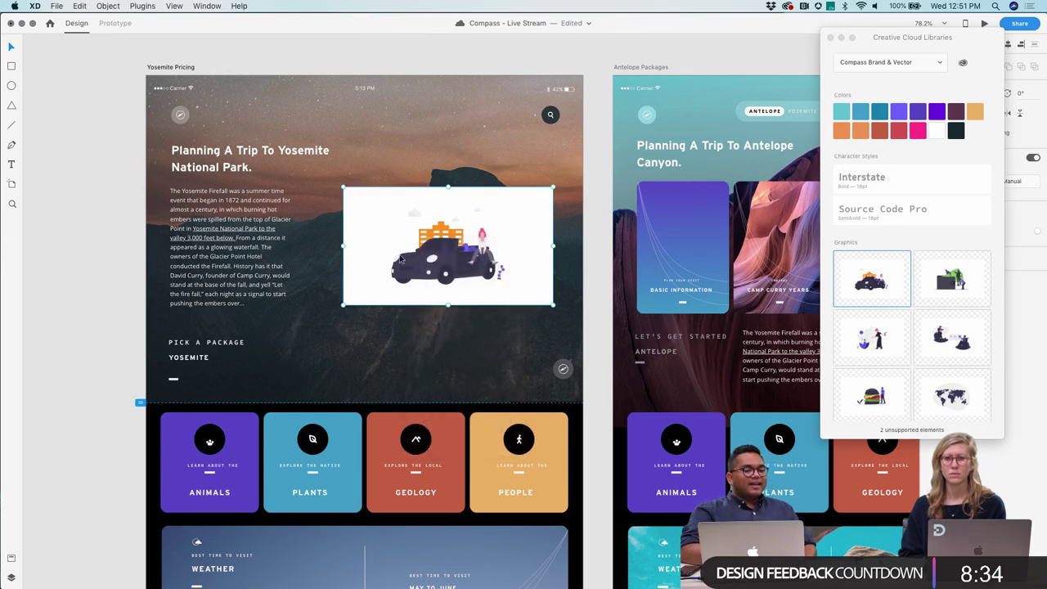
Step: Turn the car illustration on the Yosemite Pricing artboard into a component and save the document
right_click(401, 253)
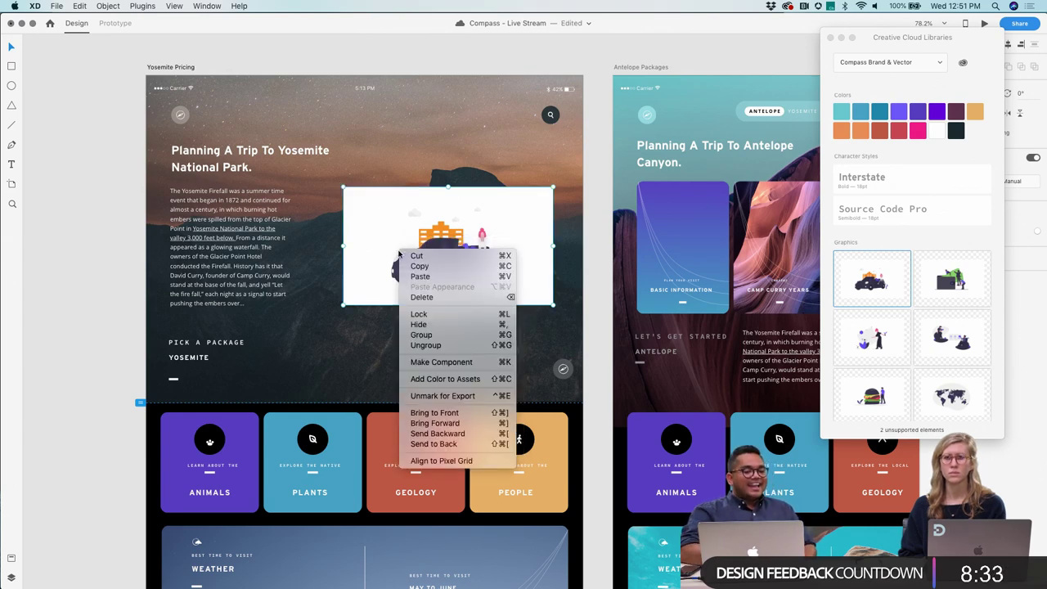
click(421, 364)
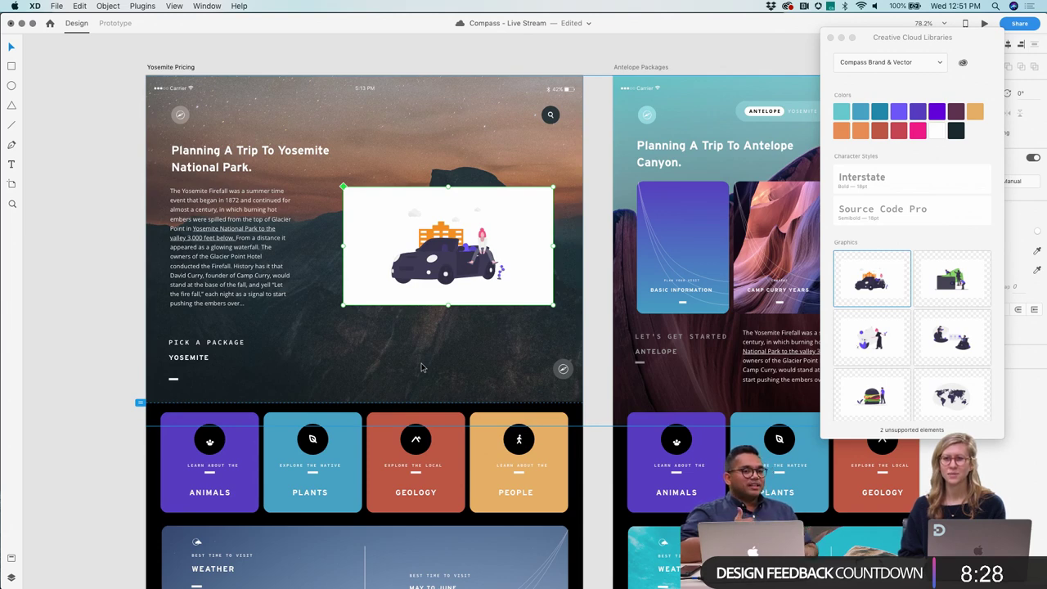
key(super+s)
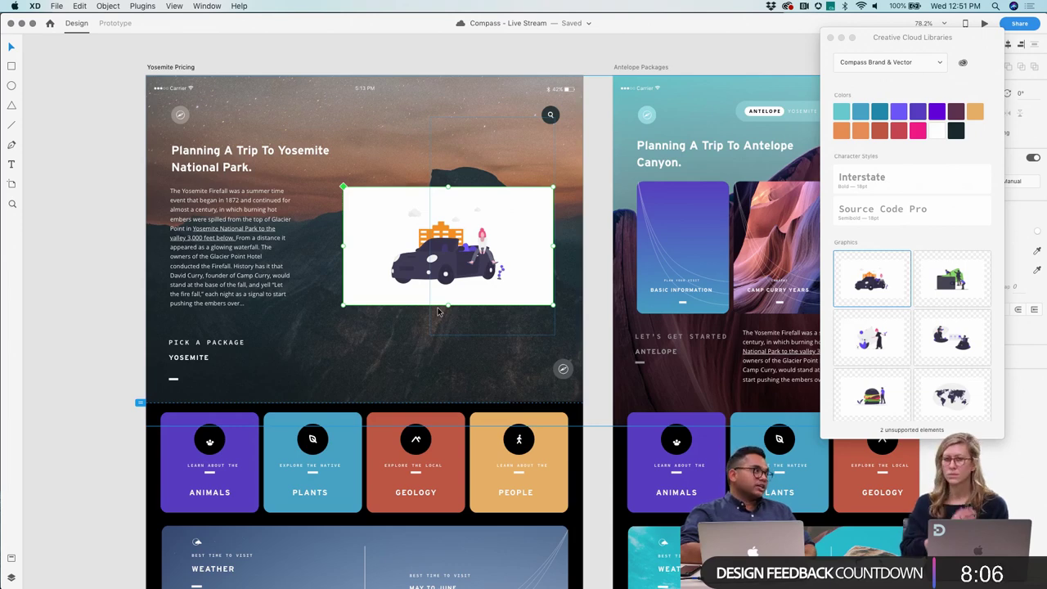
Step: Close the Creative Cloud Libraries window and undo the car illustration edits until the Yosemite Pricing artboard has its two camping cards again
click(830, 38)
drag(447, 245, 127, 114)
key(super+z)
key(super+z)
key(super+z)
key(super+z)
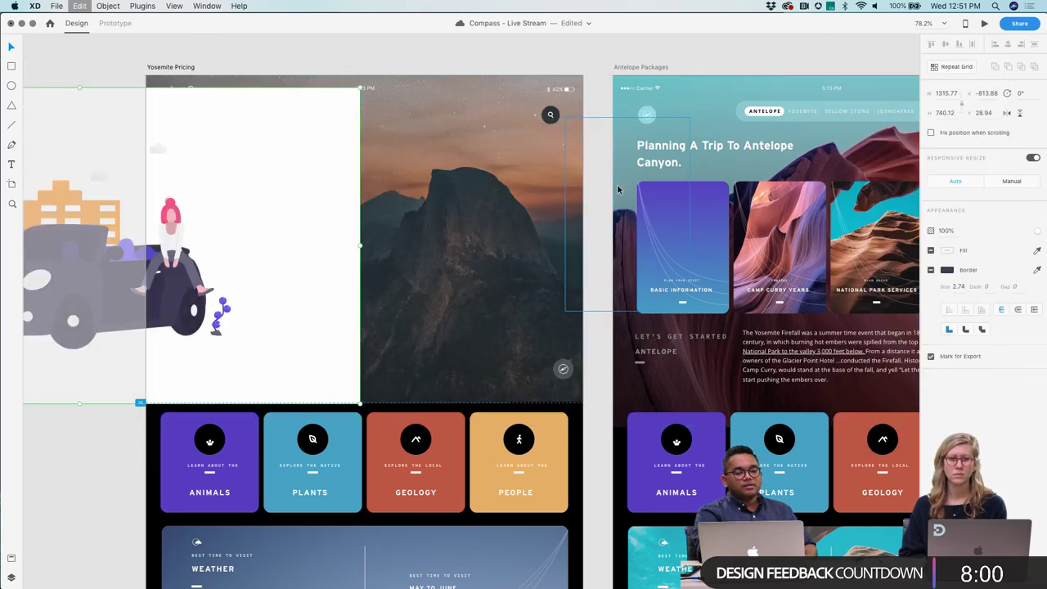
key(super+z)
key(super+z)
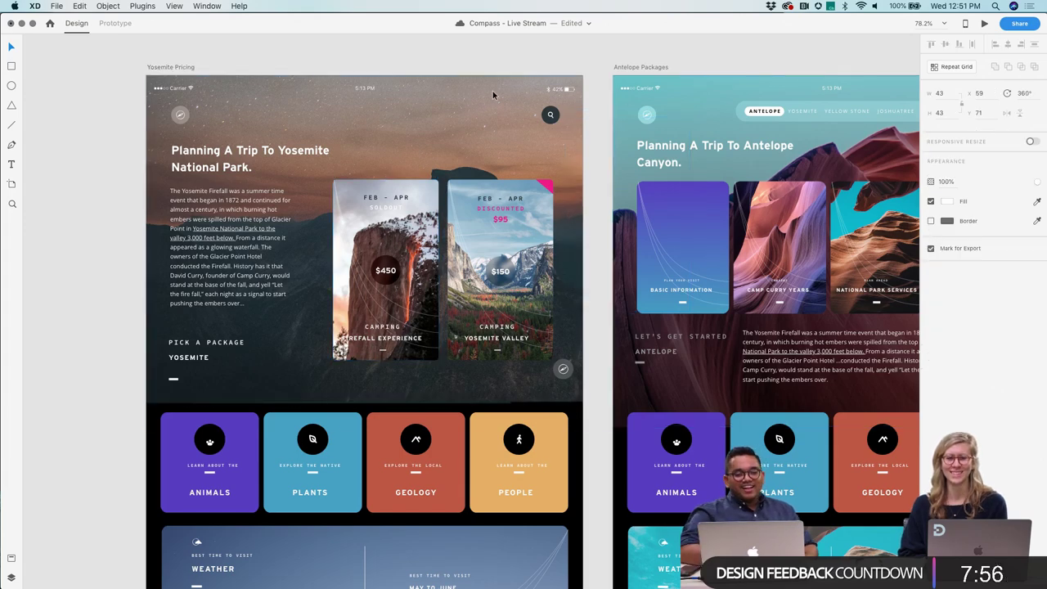
Step: Fit all artboards in view, then switch to Finder and show Compass's Other Documents folder as icons
key(super+0)
key(super+0)
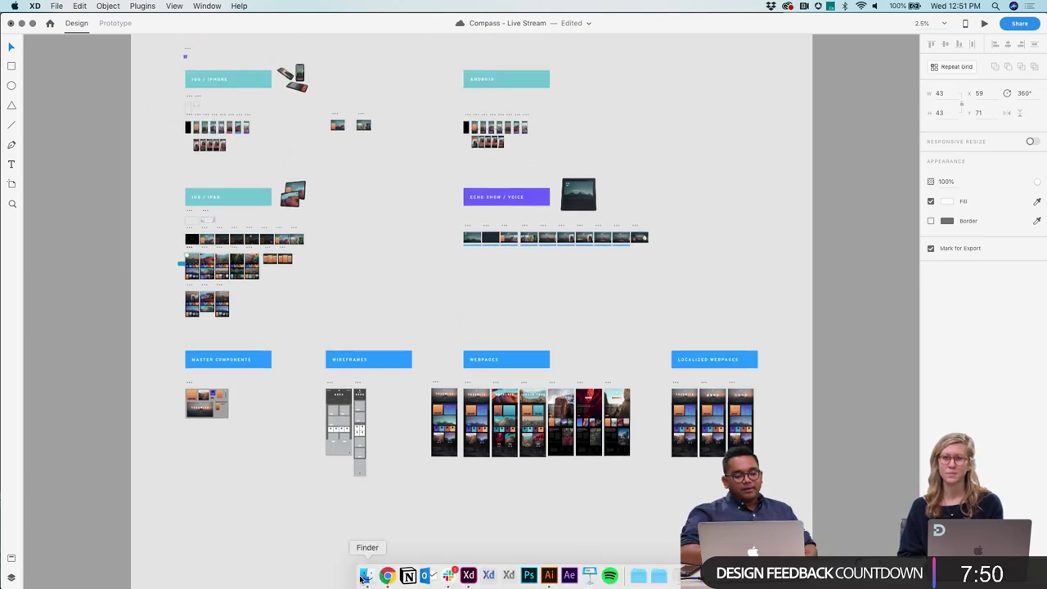
click(364, 574)
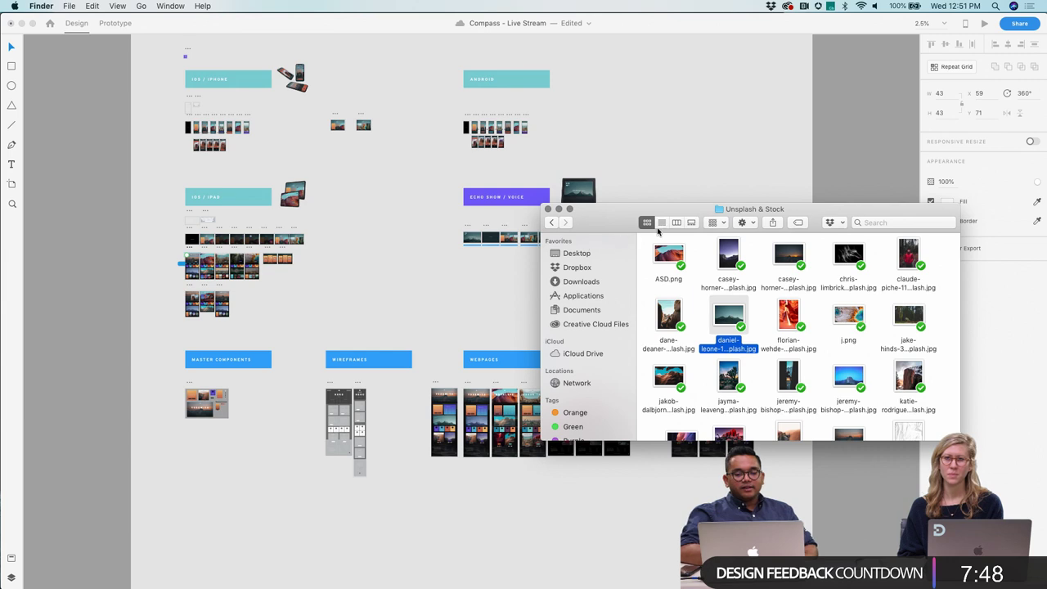
click(550, 223)
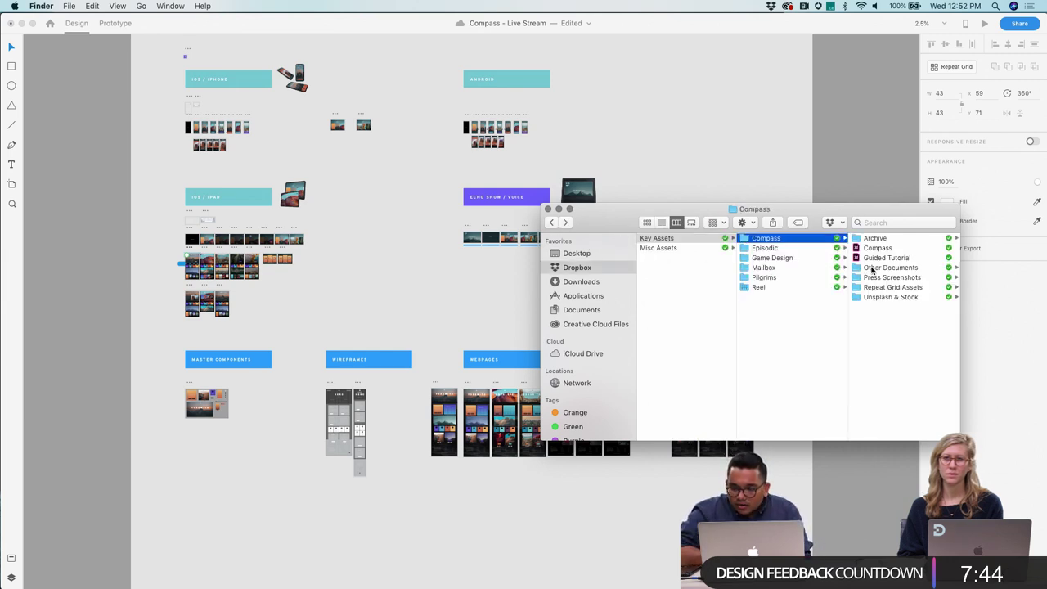
click(871, 271)
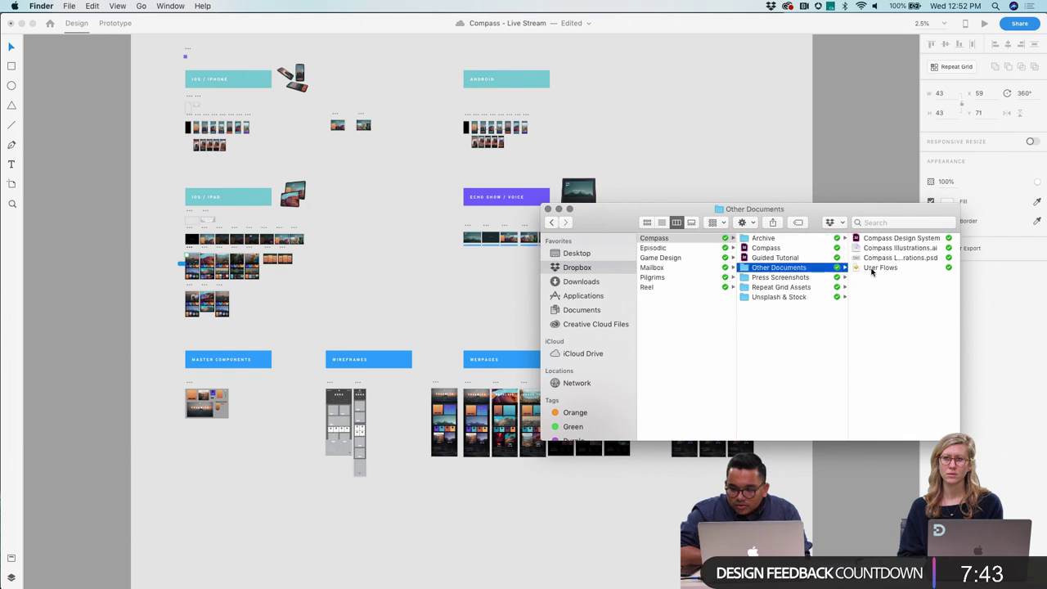
click(646, 222)
drag(595, 218, 343, 211)
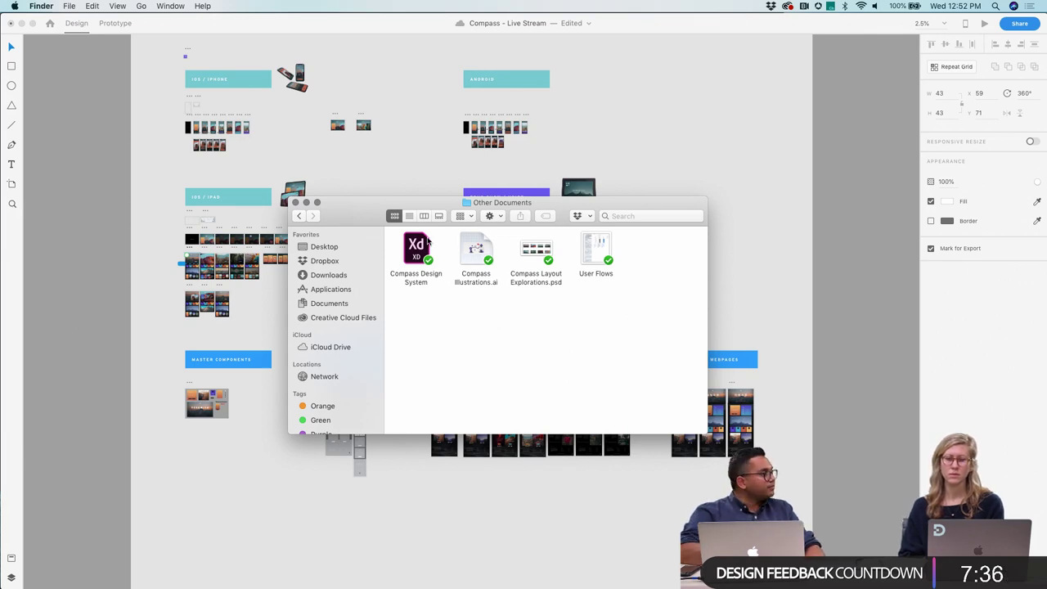
Step: Look over the Compass Illustrations.ai, Compass Layout Explorations.psd and User Flows files in the Other Documents folder
click(486, 250)
click(532, 247)
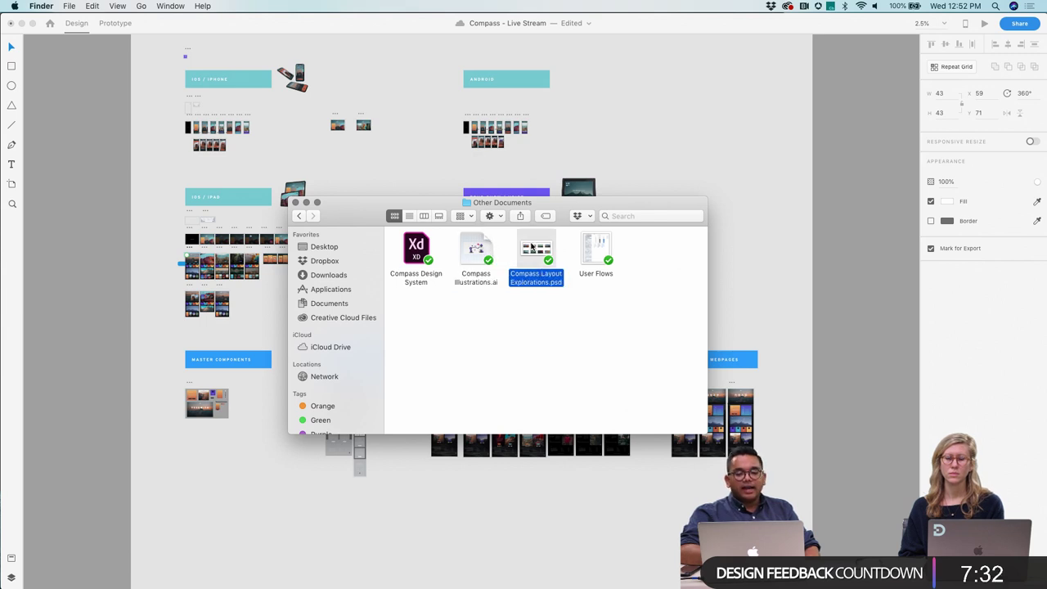
click(599, 249)
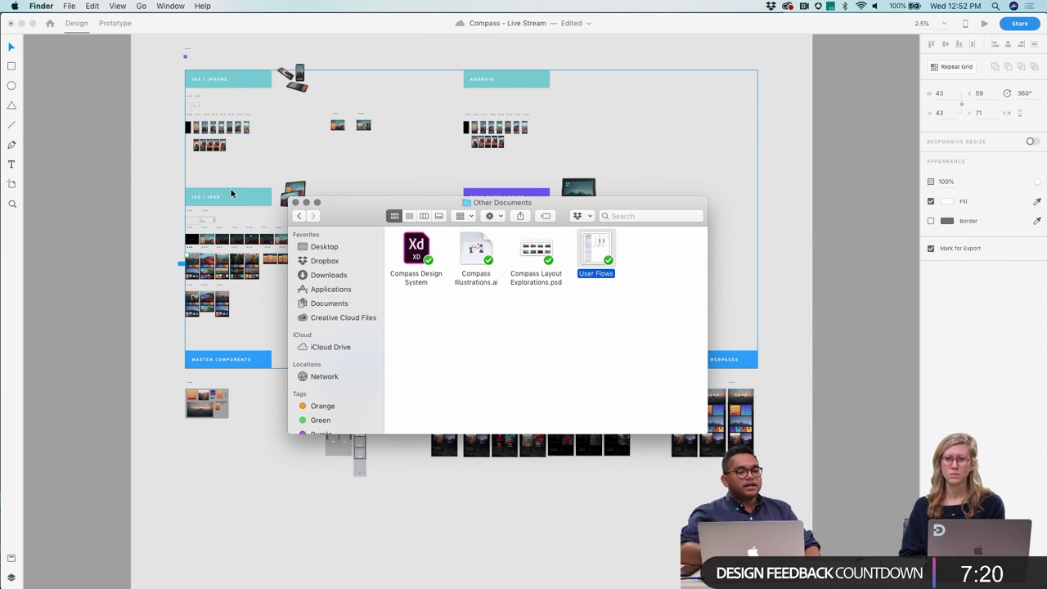
click(129, 86)
click(51, 6)
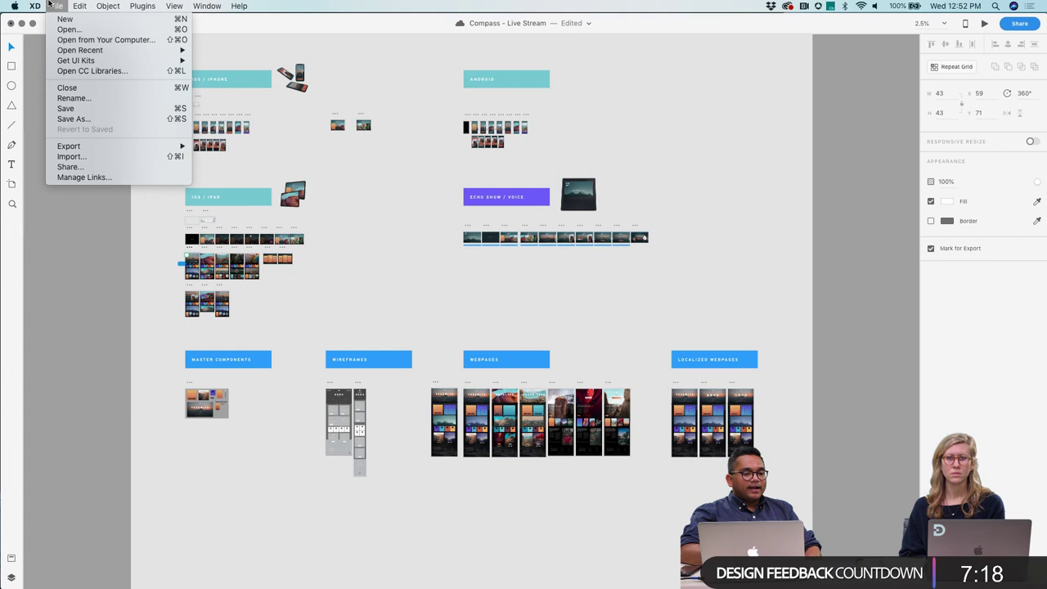
click(92, 29)
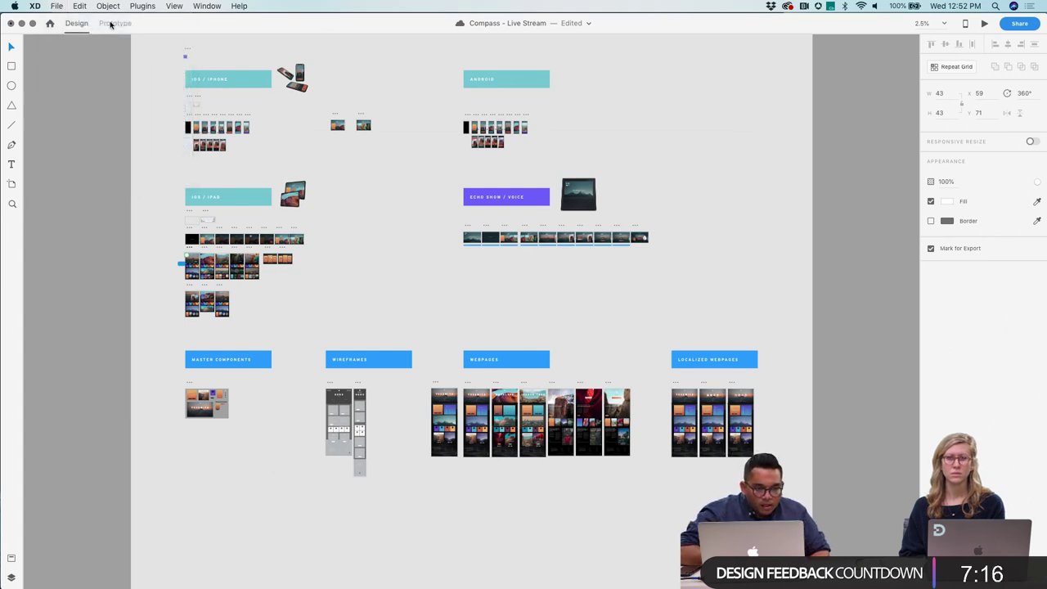
click(526, 175)
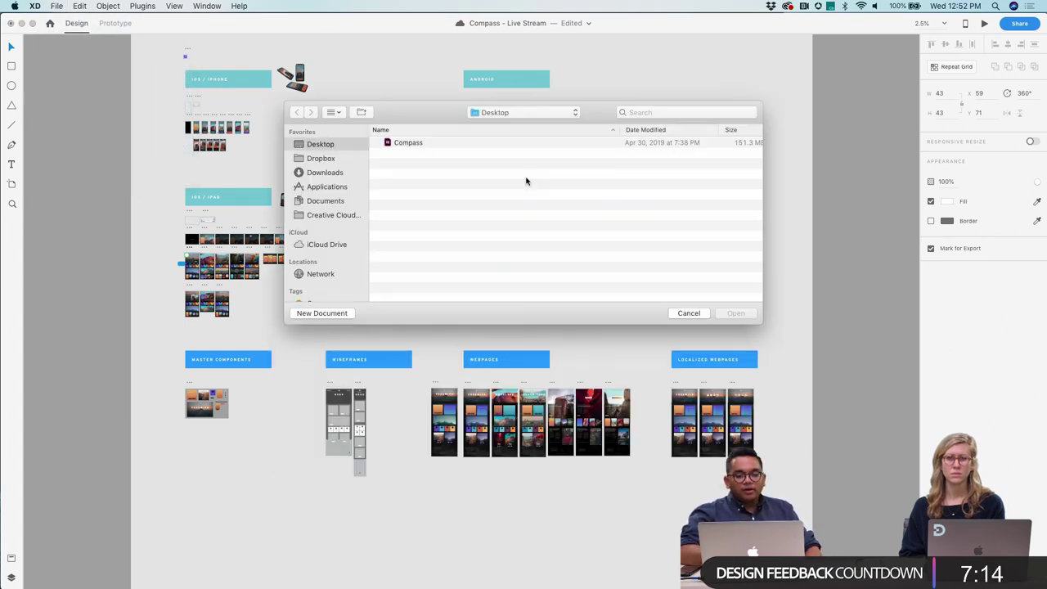
click(696, 313)
Step: Close the Compass - Live Stream document, then close the open artwork in Illustrator and hide Illustrator
click(12, 23)
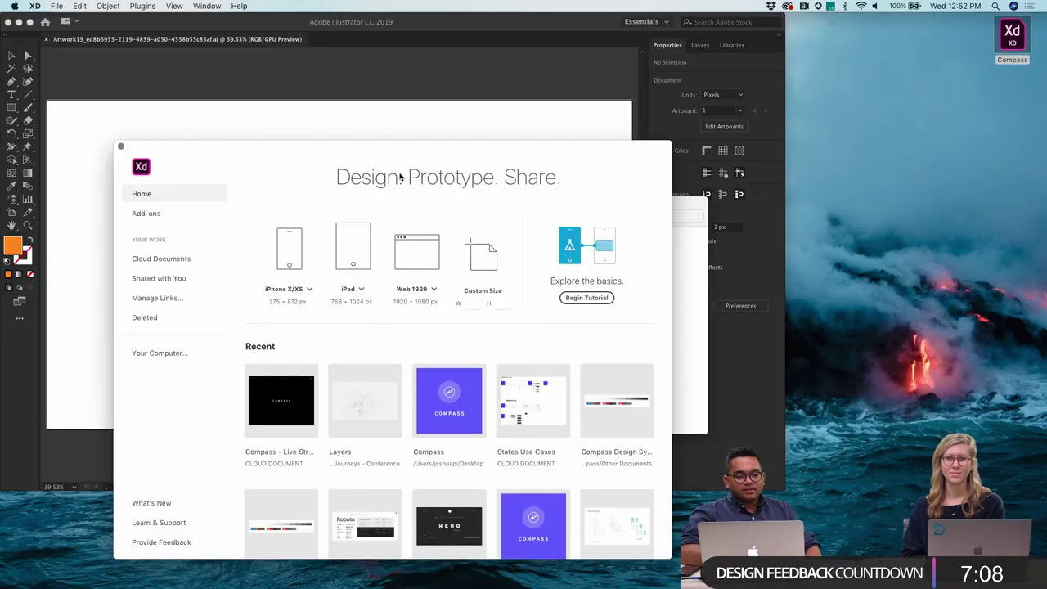
click(401, 66)
key(super+w)
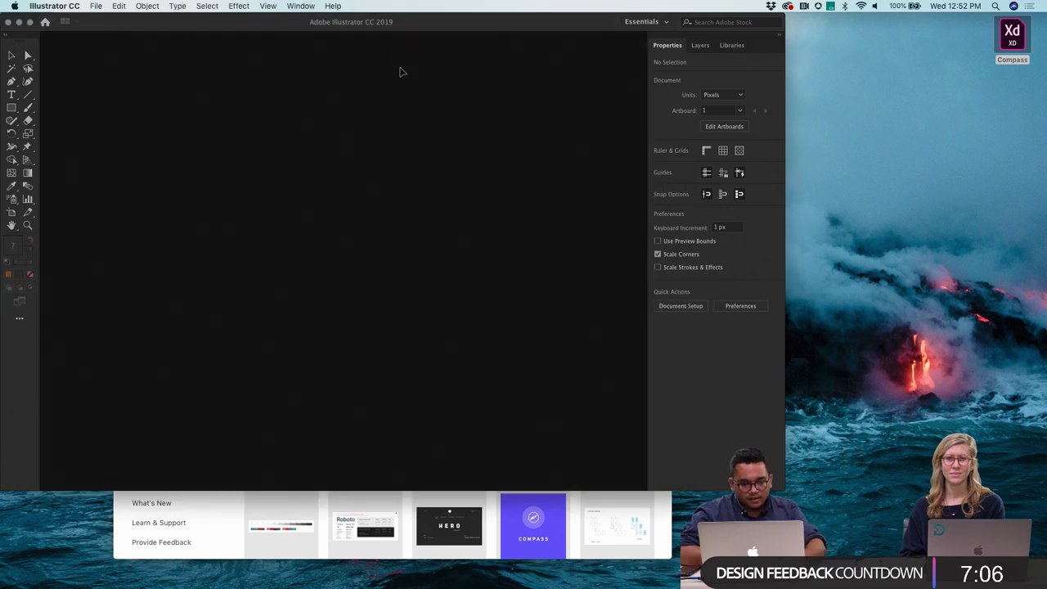
key(super+h)
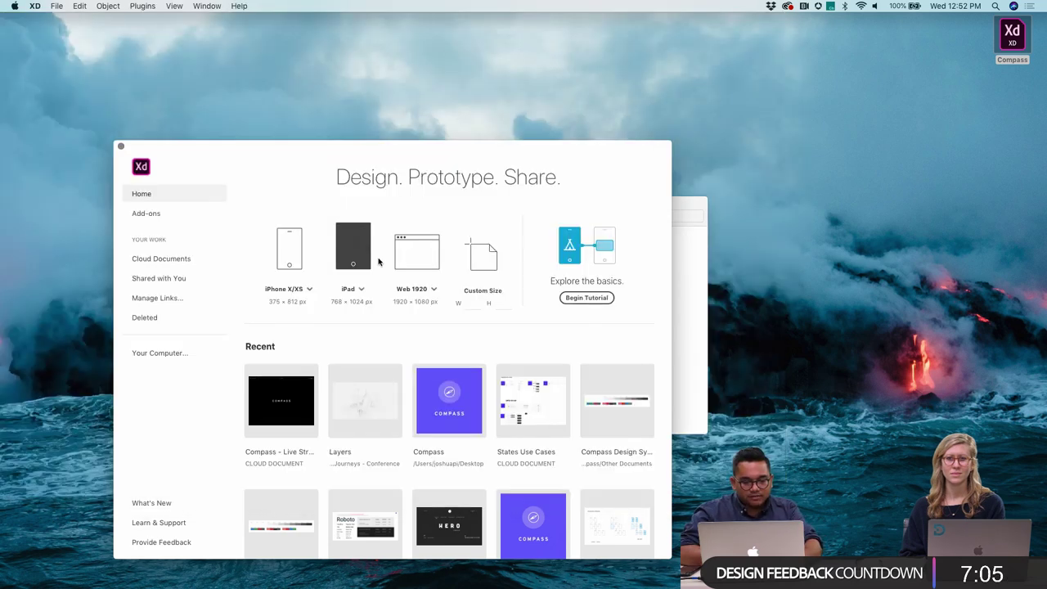
Step: Create a blank custom-size document in Adobe XD, then open Compass Illustrations.ai from Finder with Adobe XD
click(475, 249)
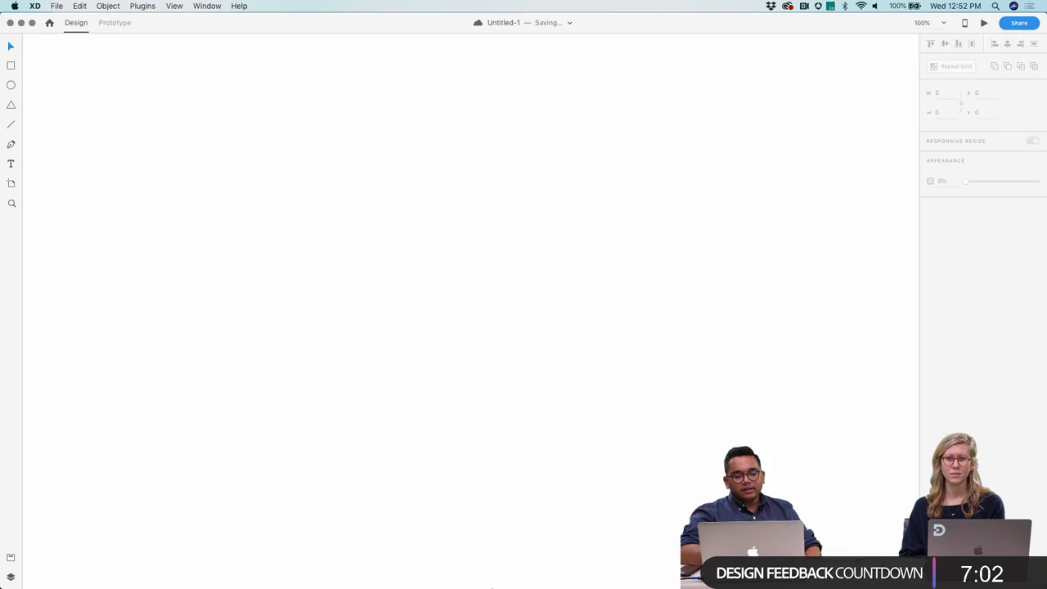
click(365, 585)
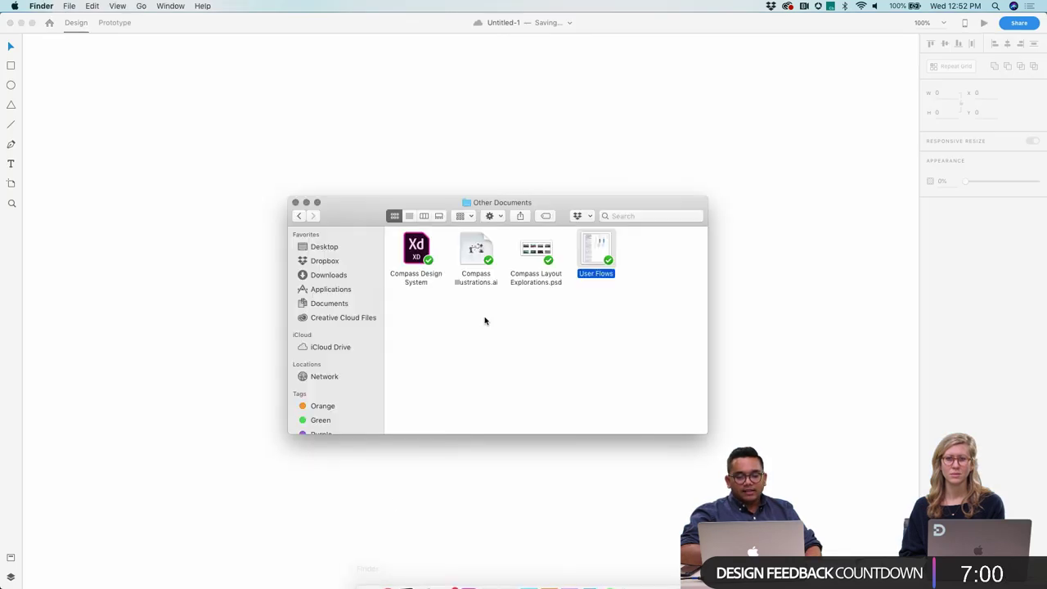
click(473, 248)
drag(472, 248, 446, 121)
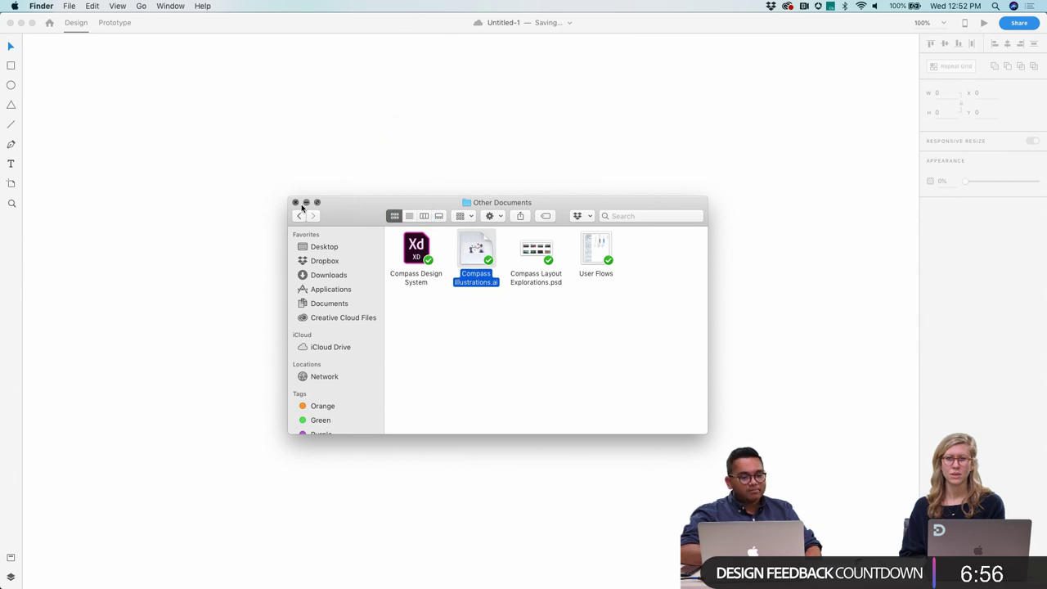
drag(486, 258, 472, 581)
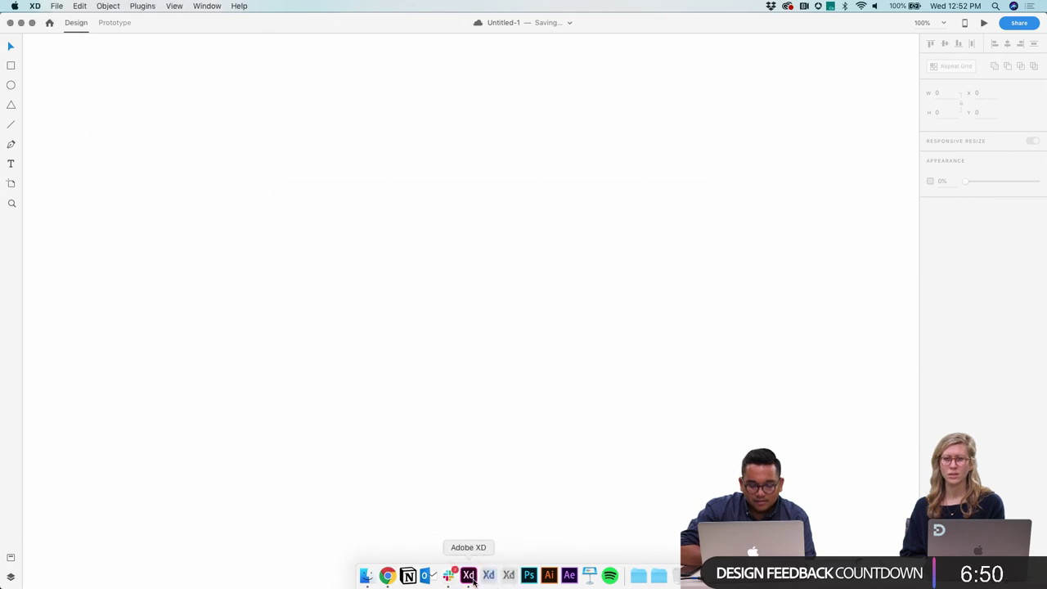
Step: Bring the Compass Illustrations document window to the front from the overview of open windows
key(ctrl+Up)
click(456, 414)
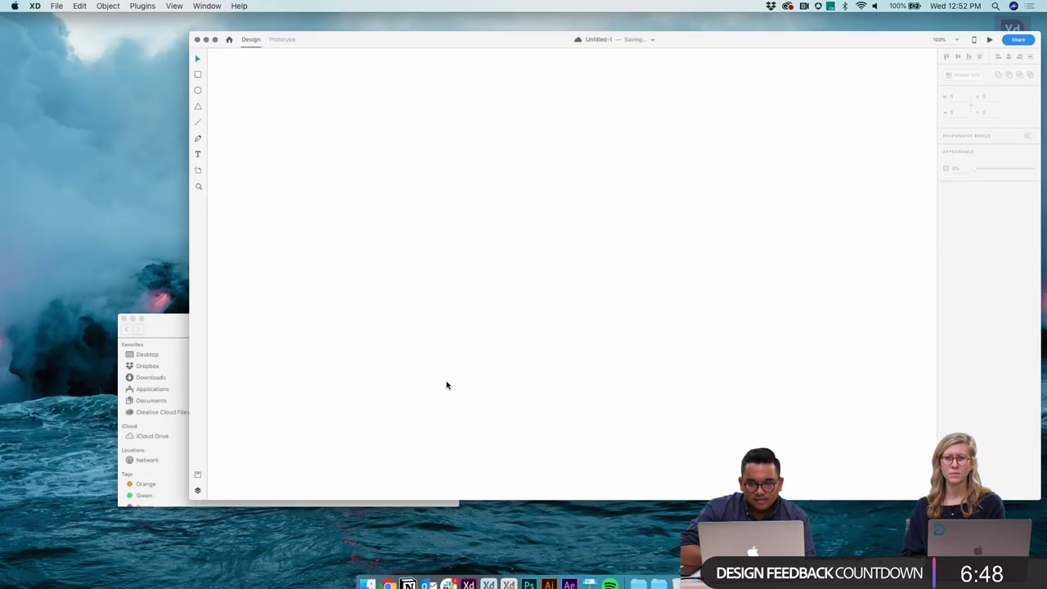
key(ctrl+Up)
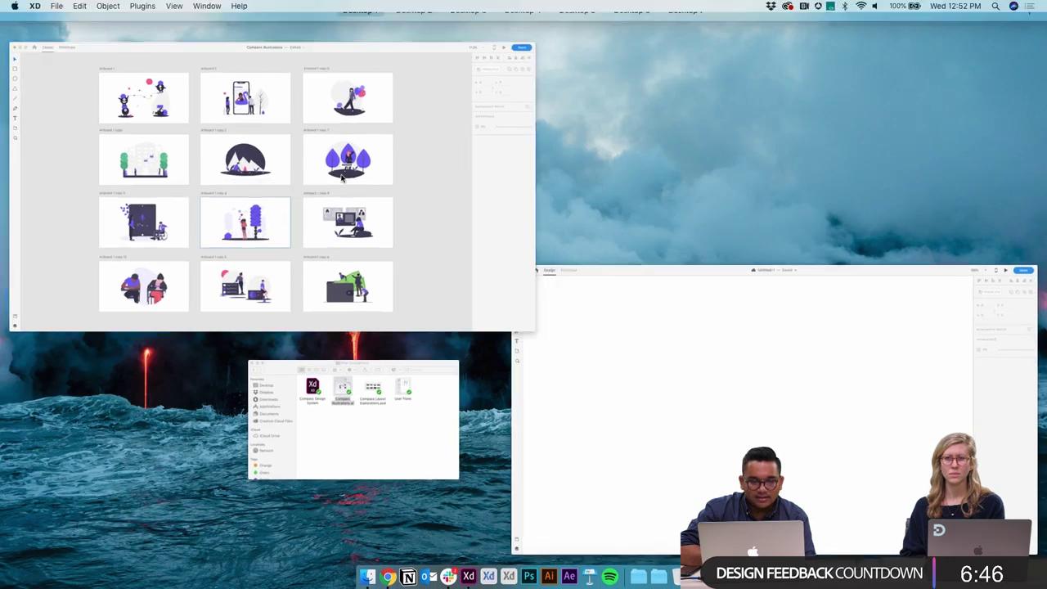
click(341, 177)
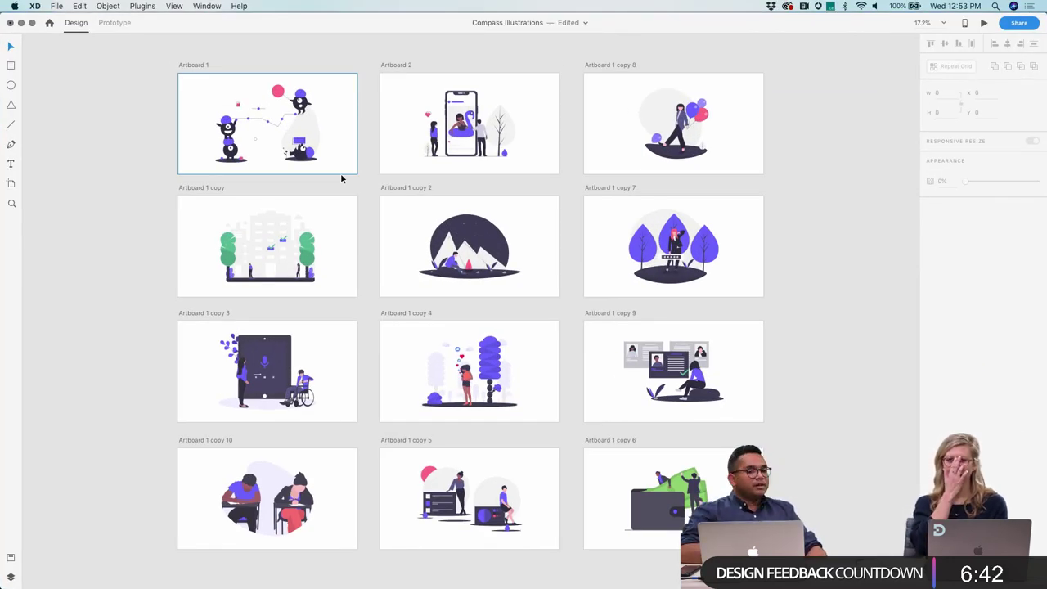
Step: Examine the imported layer structure of Artboard 1 by expanding its nested groups down to the paths inside Group 1001
click(301, 148)
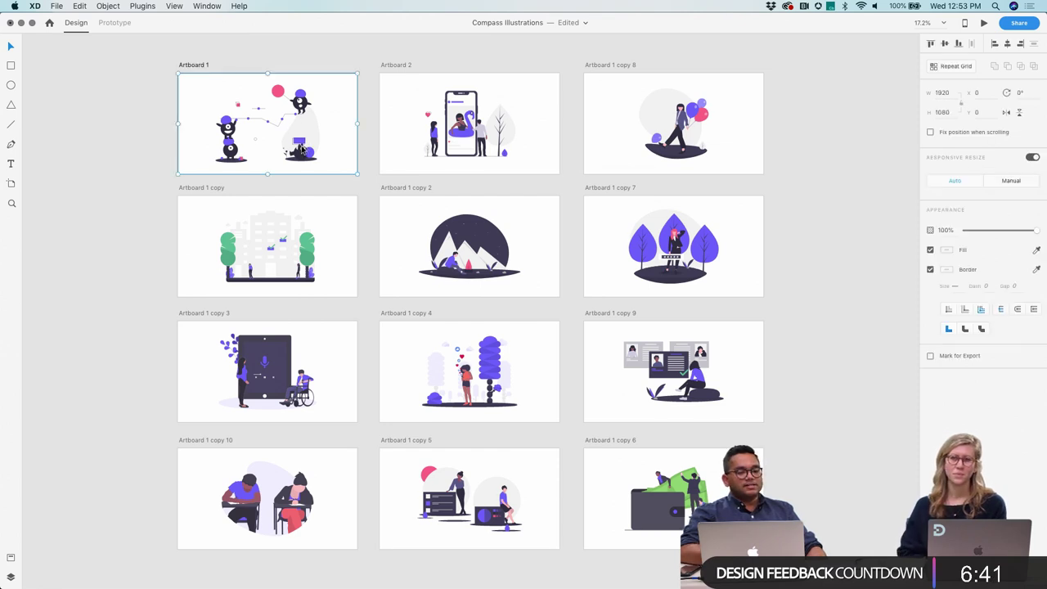
click(11, 576)
click(43, 100)
click(54, 112)
click(65, 140)
click(76, 155)
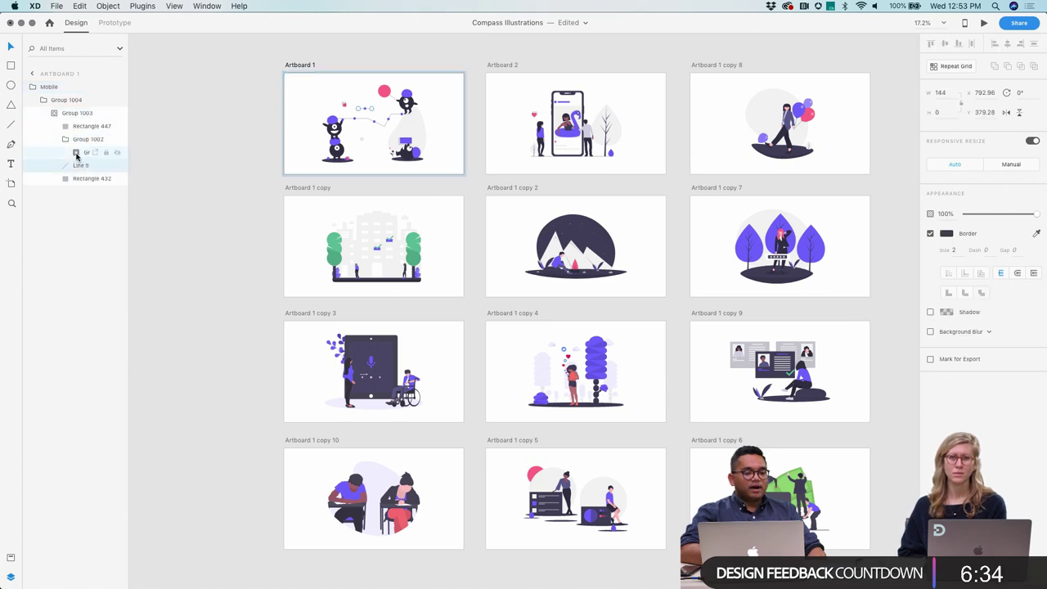
click(76, 153)
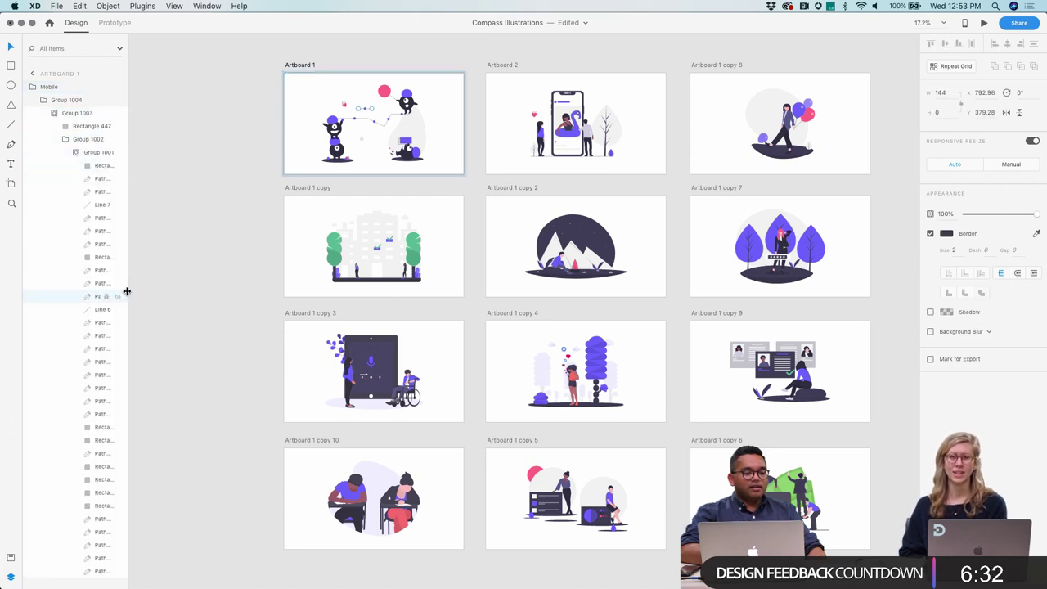
drag(126, 291, 319, 311)
scroll(185, 460, down, 5)
scroll(182, 460, down, 5)
drag(316, 161, 129, 163)
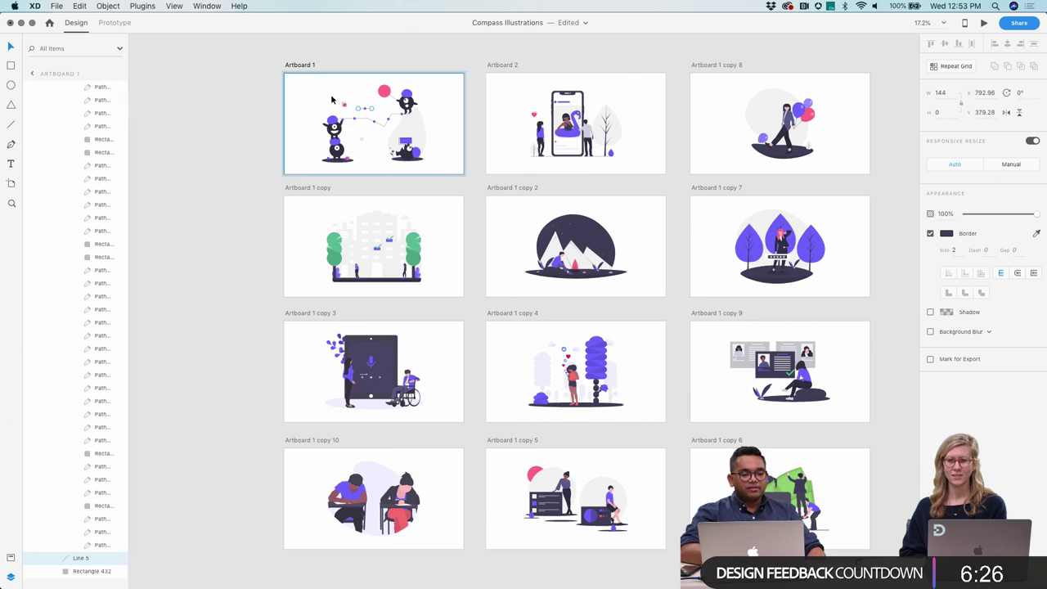
Step: Reshape the purple hat of the upper stacked one-eyed character by pulling its right, top and lower-left anchor points outward to form a brim
click(335, 133)
scroll(335, 135, up, 10)
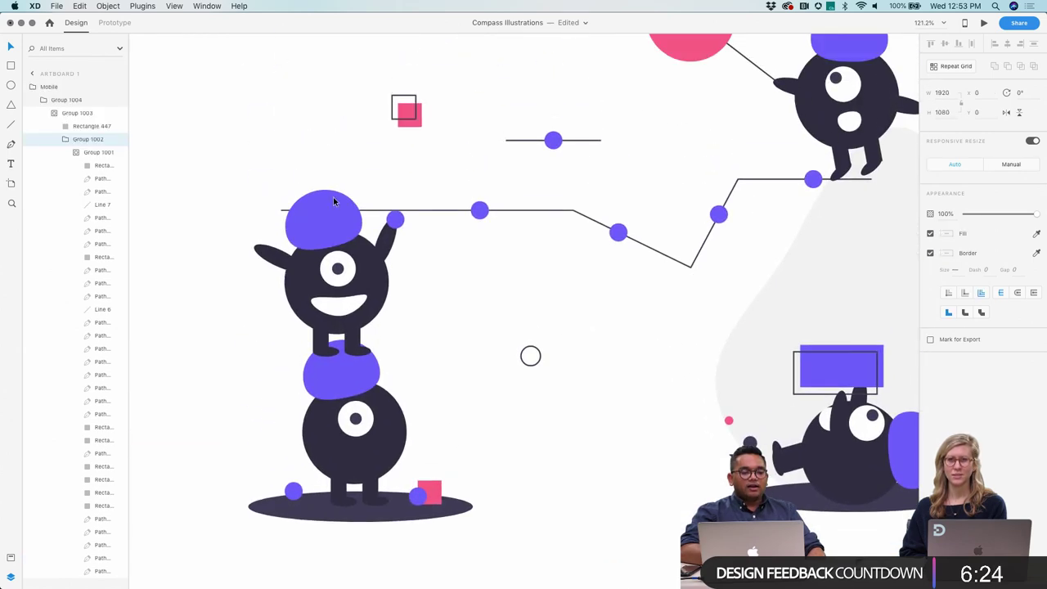
double_click(334, 203)
double_click(334, 243)
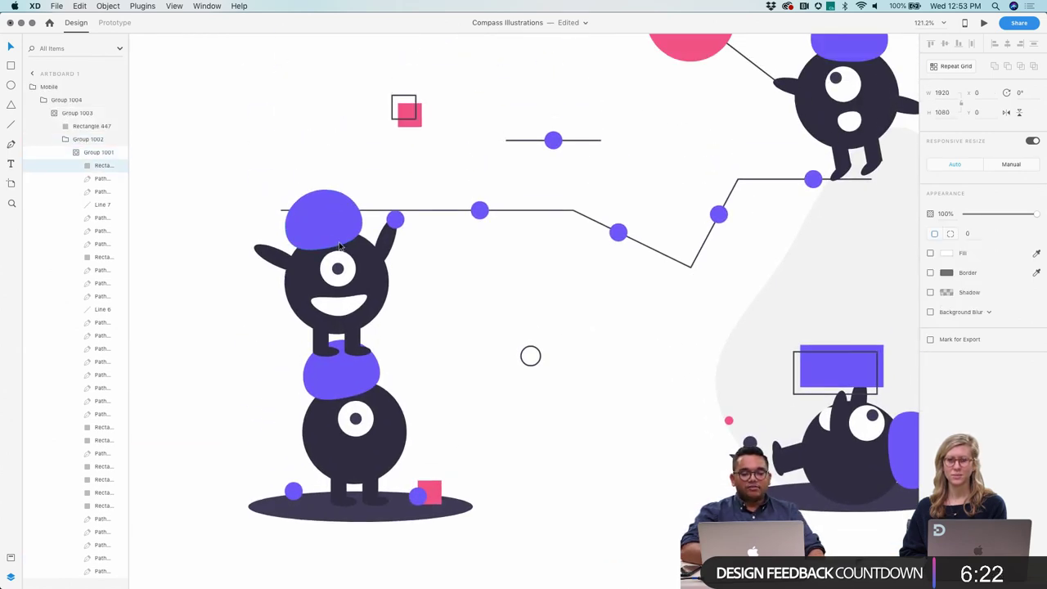
click(340, 245)
drag(363, 221, 380, 197)
drag(312, 191, 312, 155)
drag(285, 237, 241, 265)
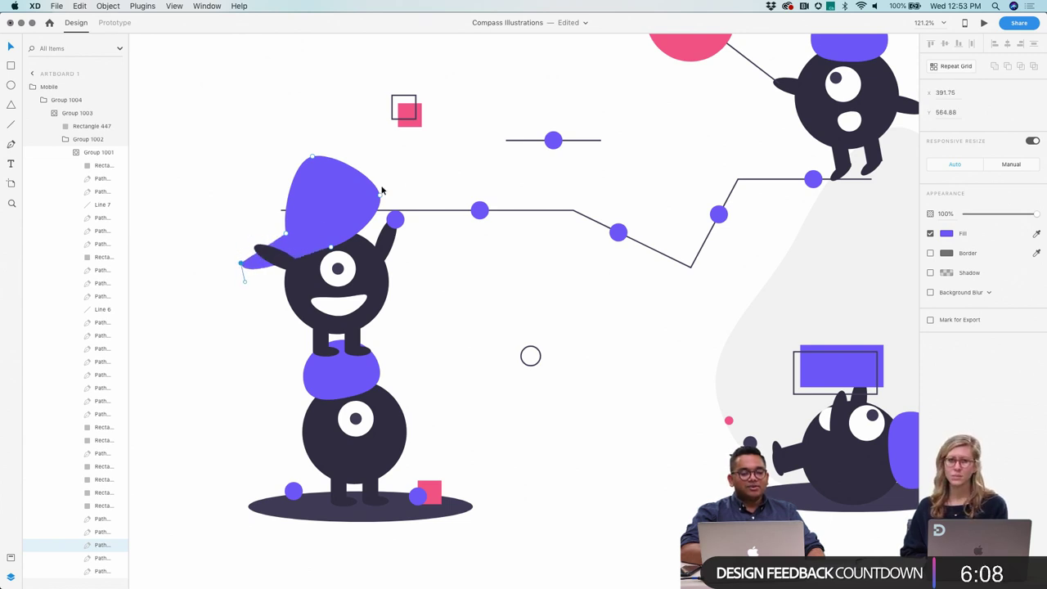
Step: Round the purple hat into a cap by moving its right and top anchor points inward and shortening the brim slightly
drag(380, 197, 361, 223)
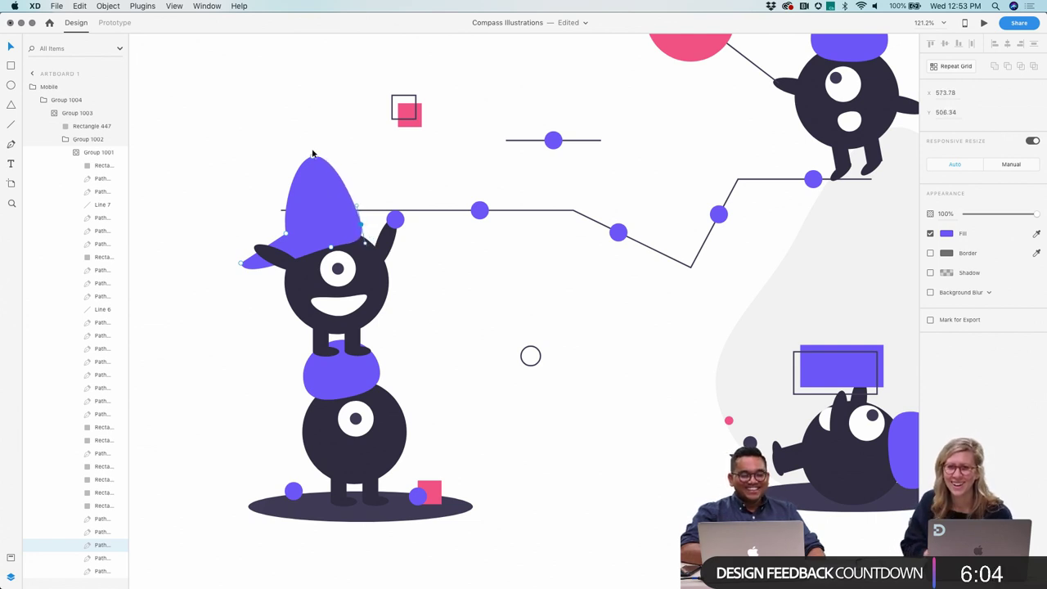
drag(312, 158, 313, 194)
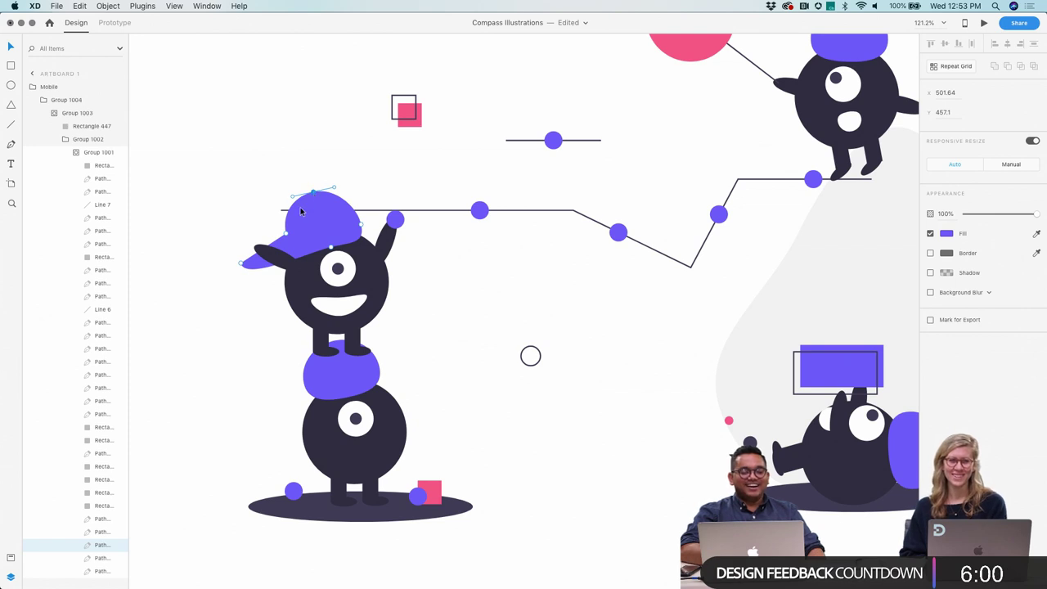
drag(242, 264, 250, 264)
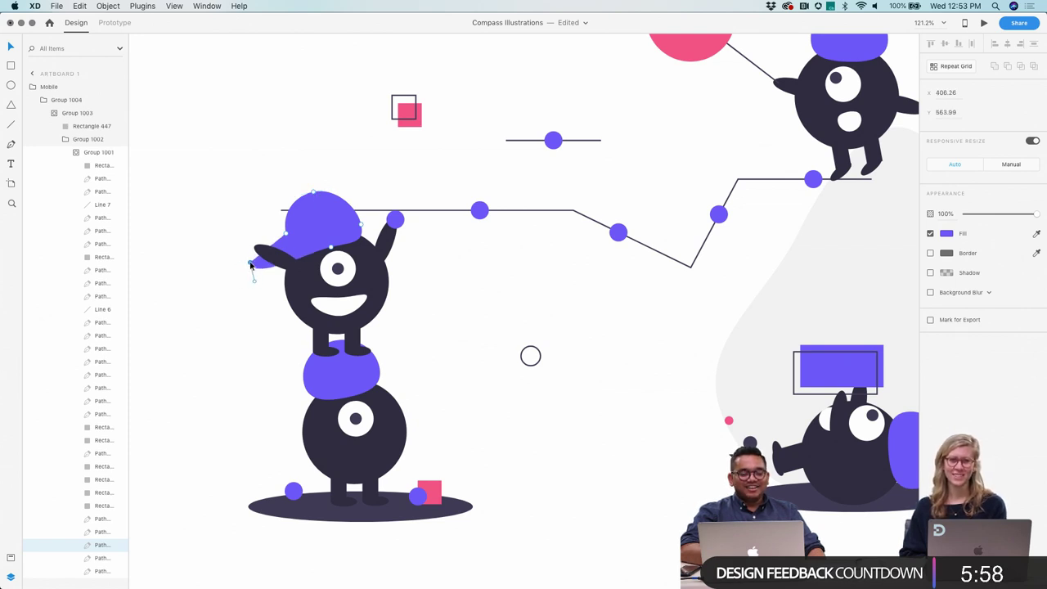
Step: Browse the illustrations offered by the unDraw plugin, scrolling through its gallery, and close the plugin
click(256, 173)
scroll(256, 174, down, 5)
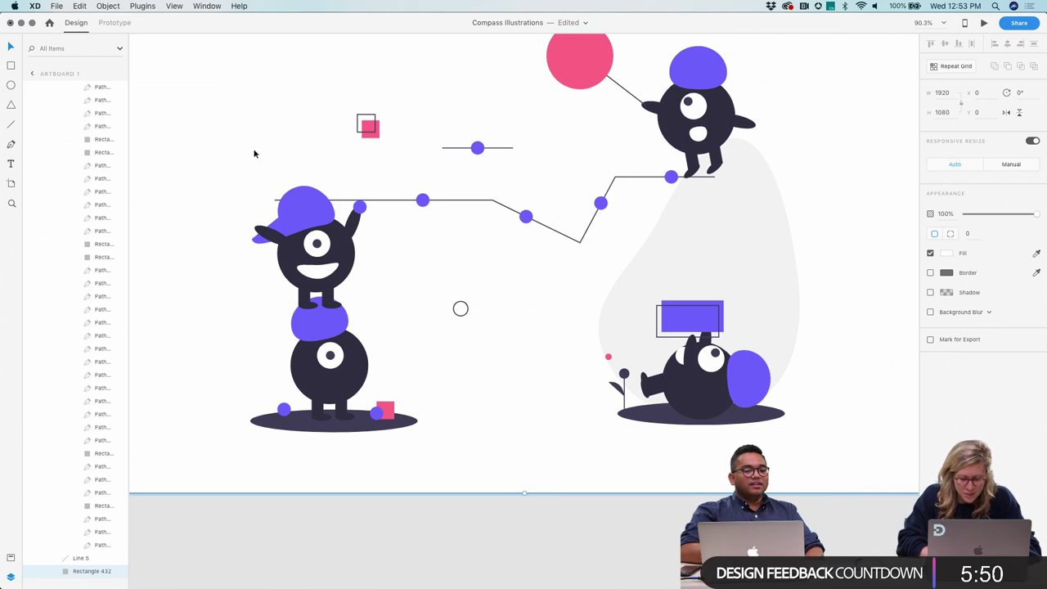
click(141, 6)
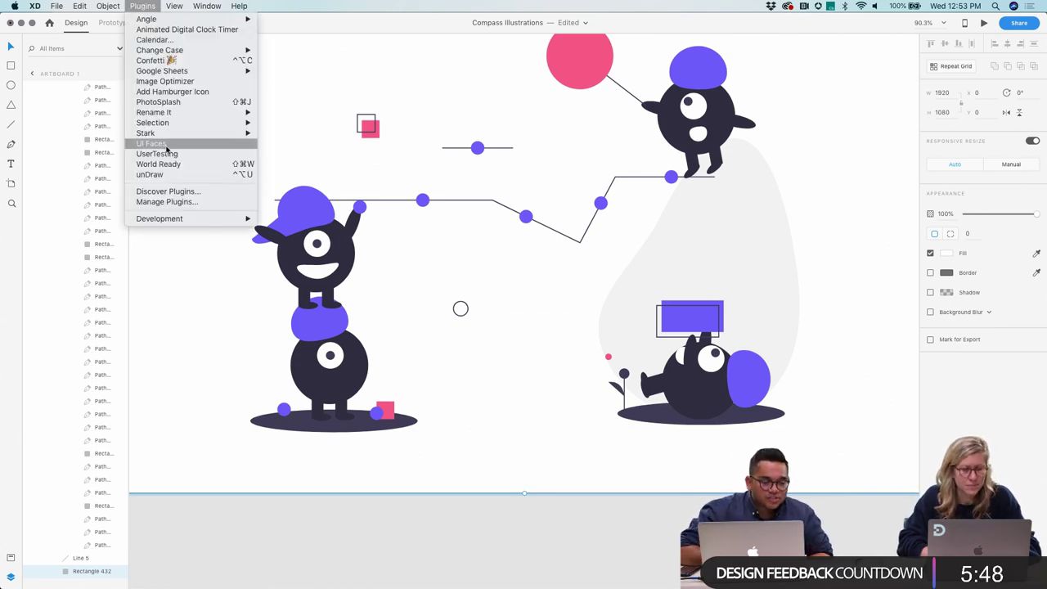
click(155, 174)
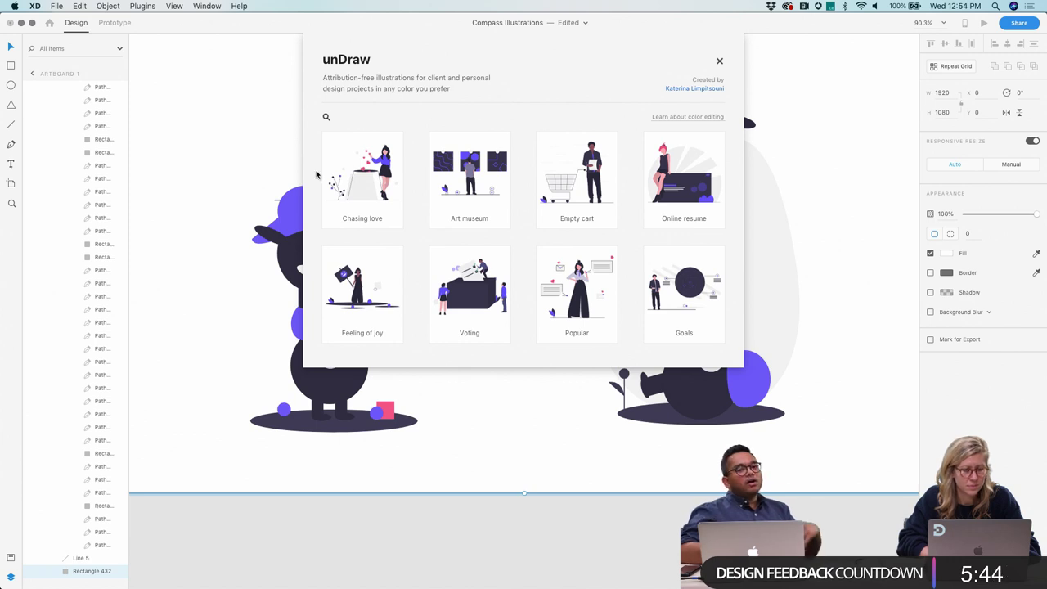
scroll(410, 228, down, 10)
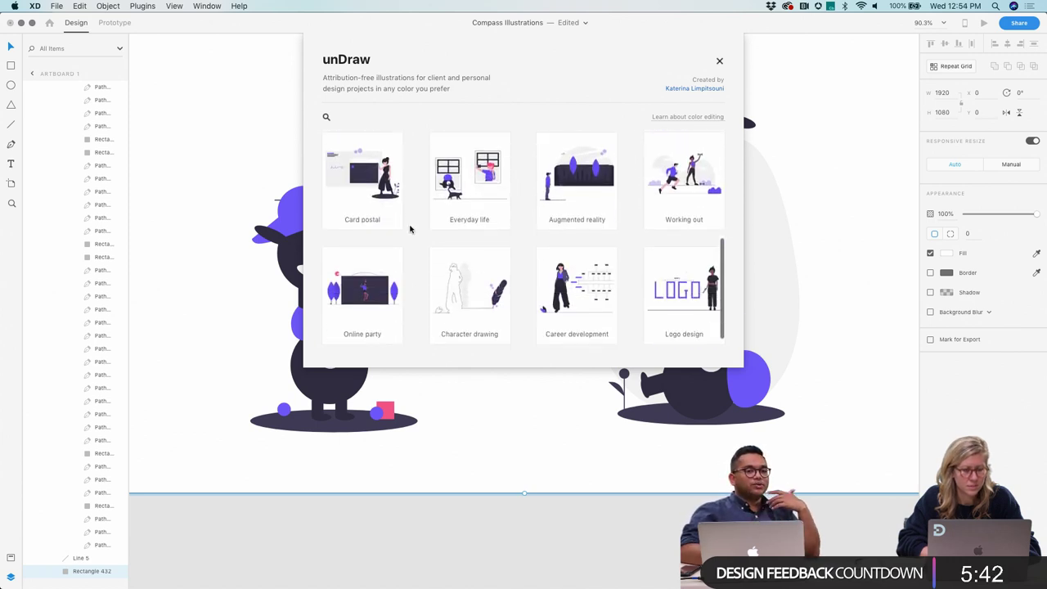
scroll(410, 229, down, 5)
scroll(410, 229, down, 8)
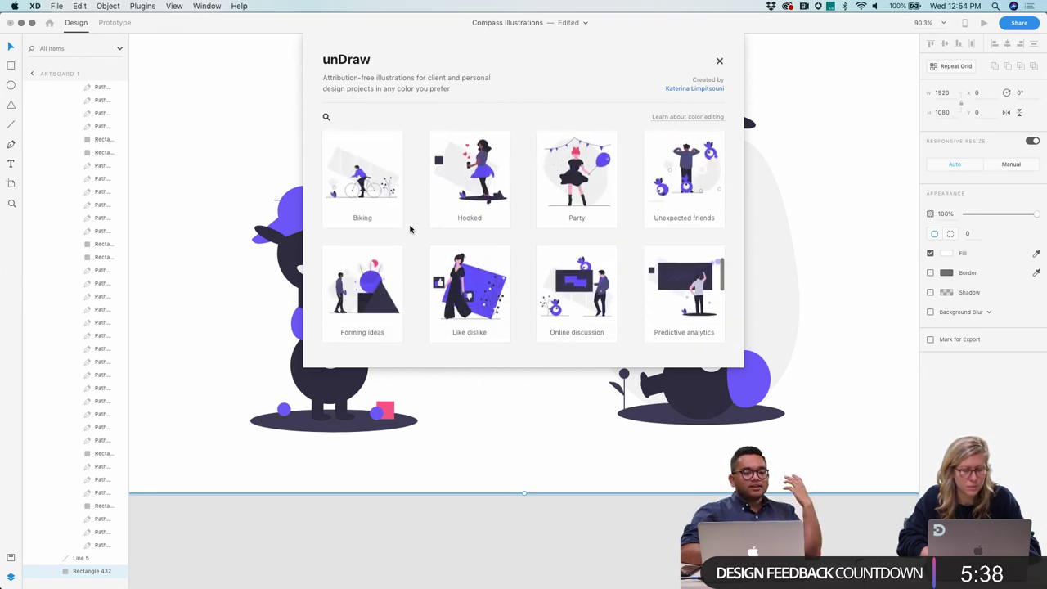
scroll(410, 229, down, 10)
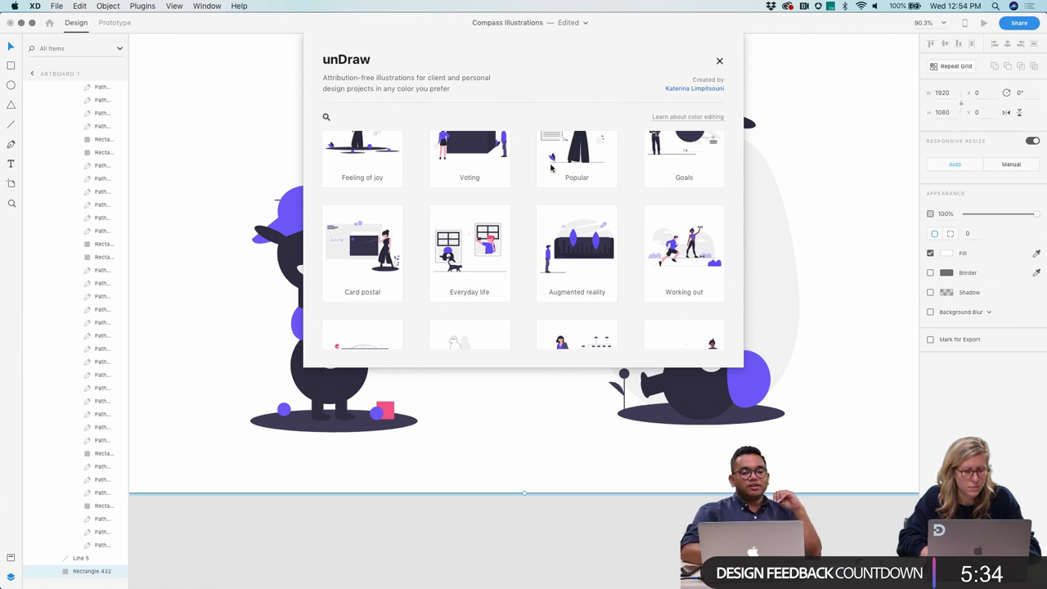
click(719, 60)
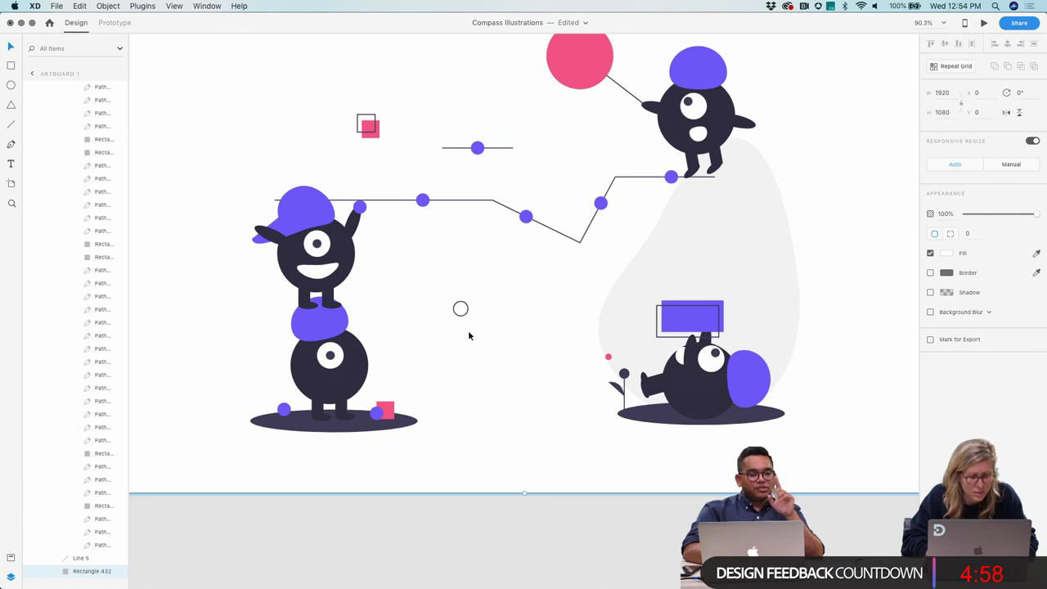
Step: Add the colors used on all the illustration artboards to the document's color assets
click(11, 557)
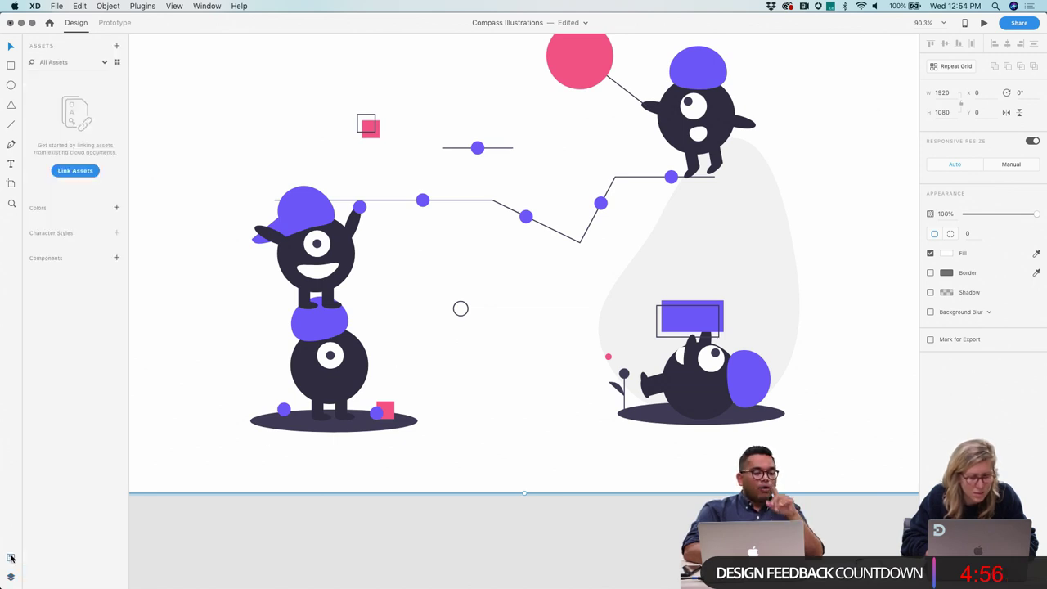
scroll(400, 262, down, 10)
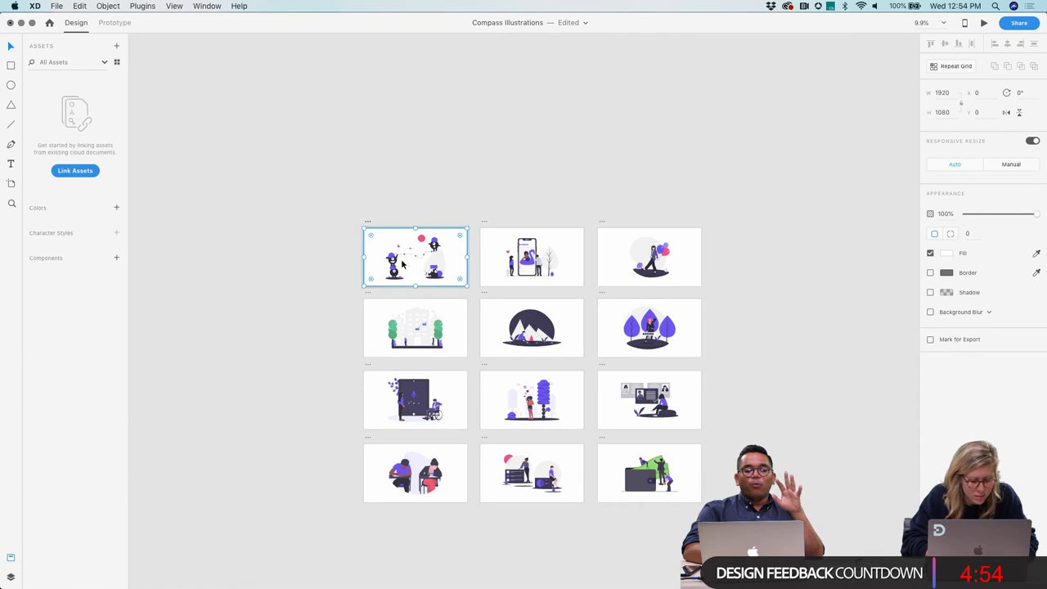
scroll(401, 263, down, 3)
drag(278, 94, 228, 90)
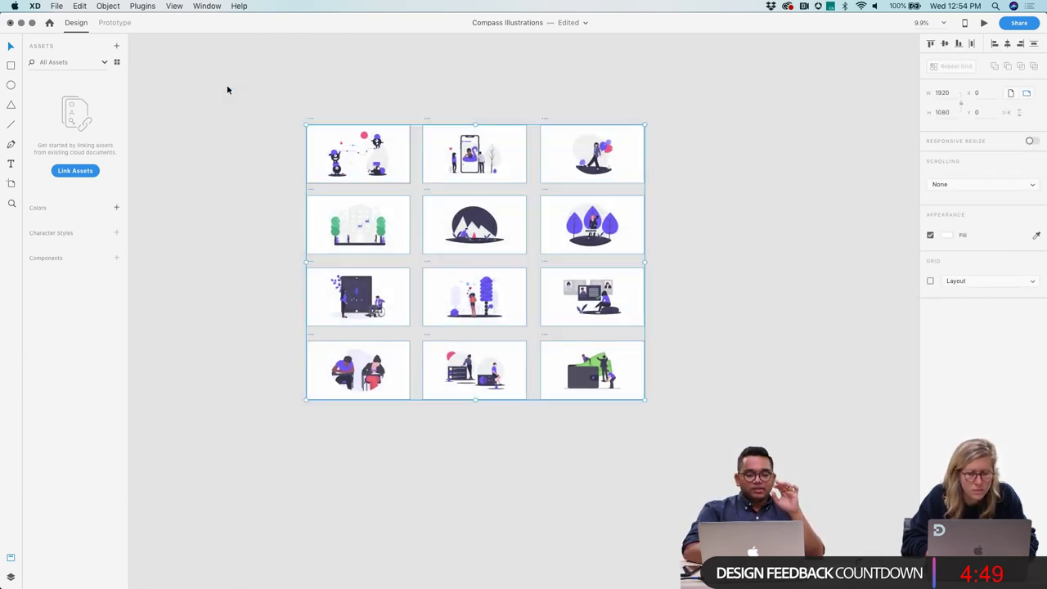
click(117, 208)
scroll(98, 372, down, 10)
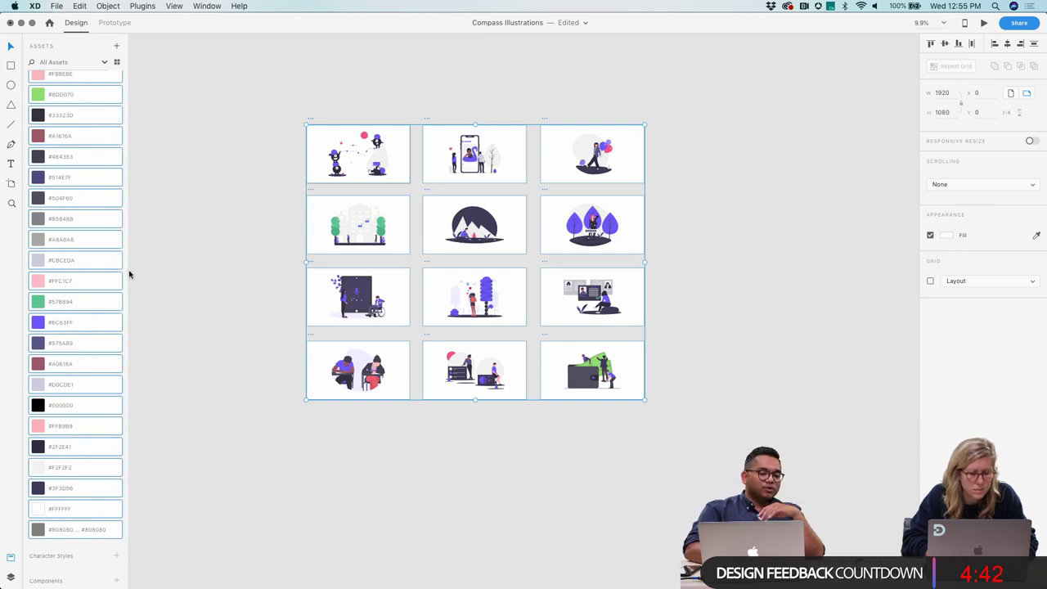
scroll(362, 145, up, 5)
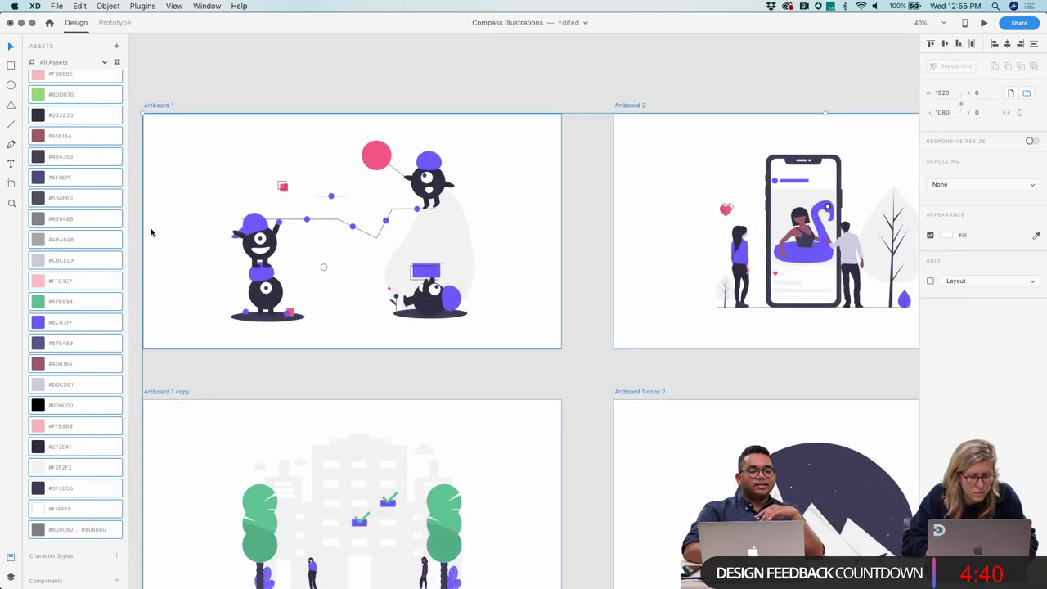
scroll(89, 217, up, 5)
click(204, 67)
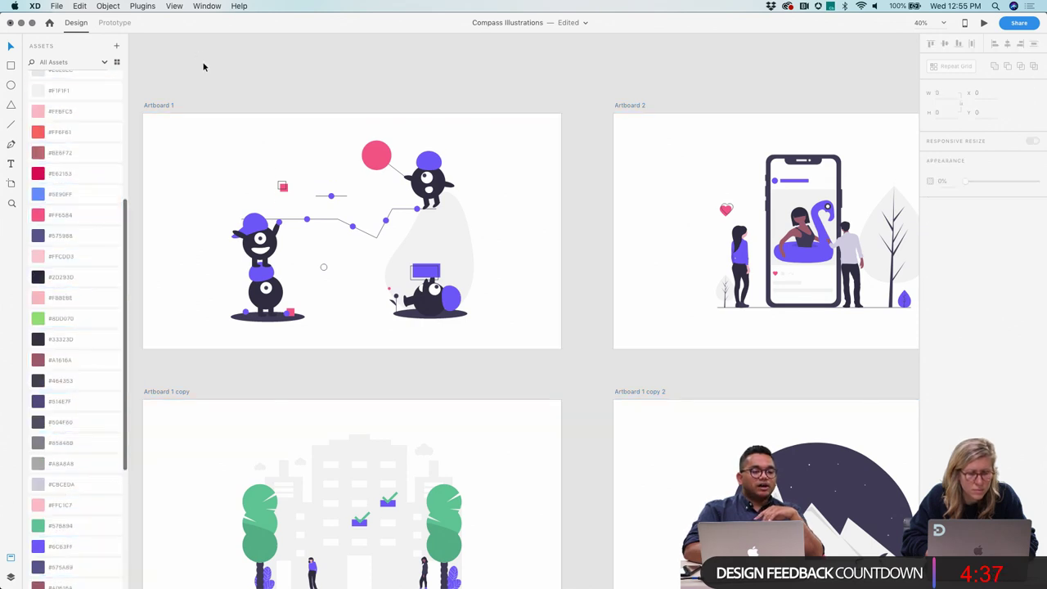
Step: Select the purple cap of the upper stacked character on Artboard 1 and reveal its color in the assets
scroll(282, 225, down, 2)
click(263, 227)
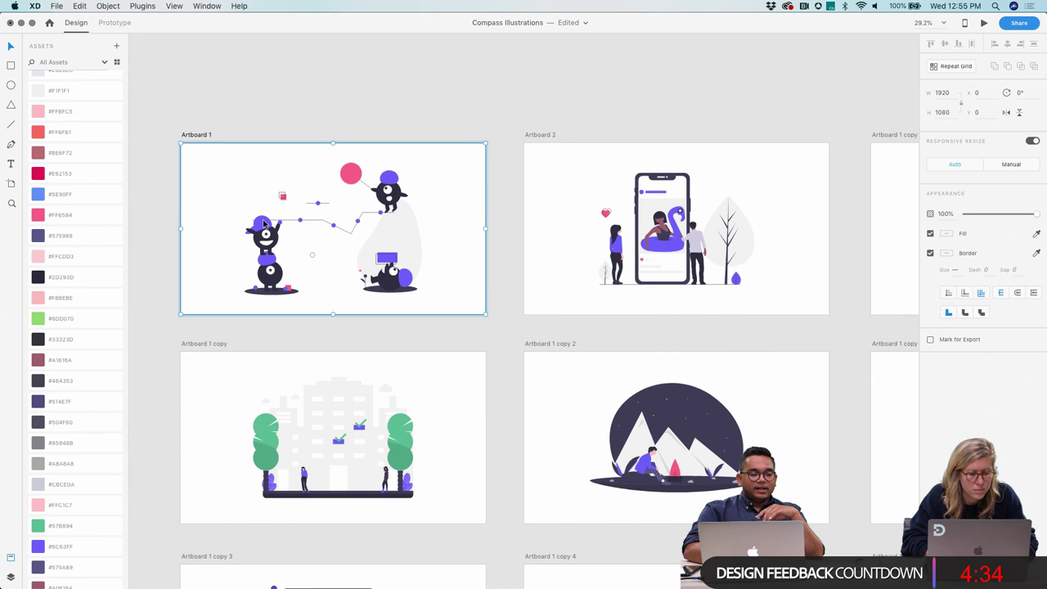
click(262, 226)
click(262, 227)
right_click(261, 228)
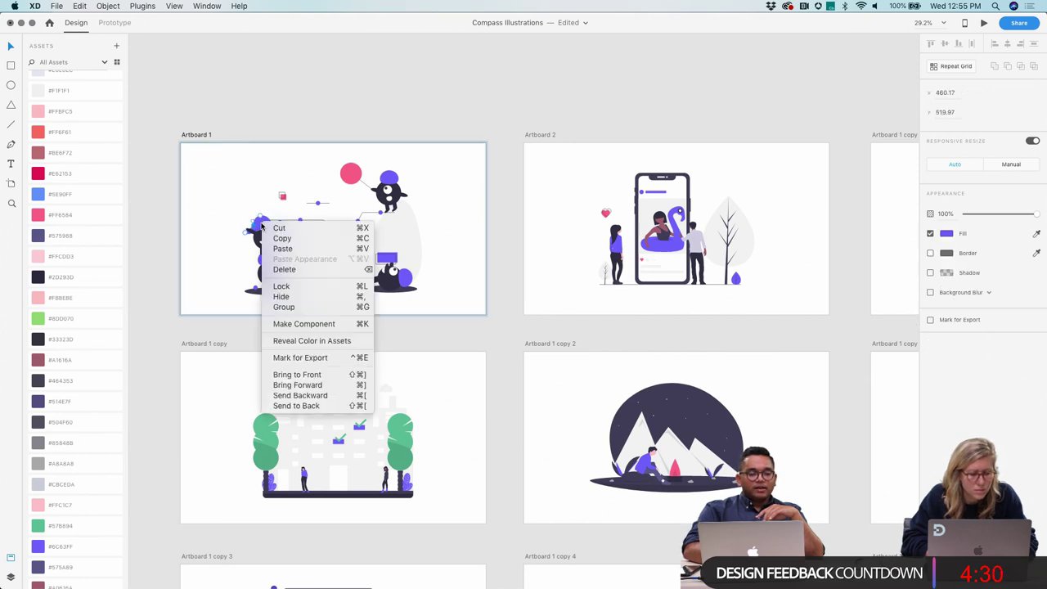
click(288, 341)
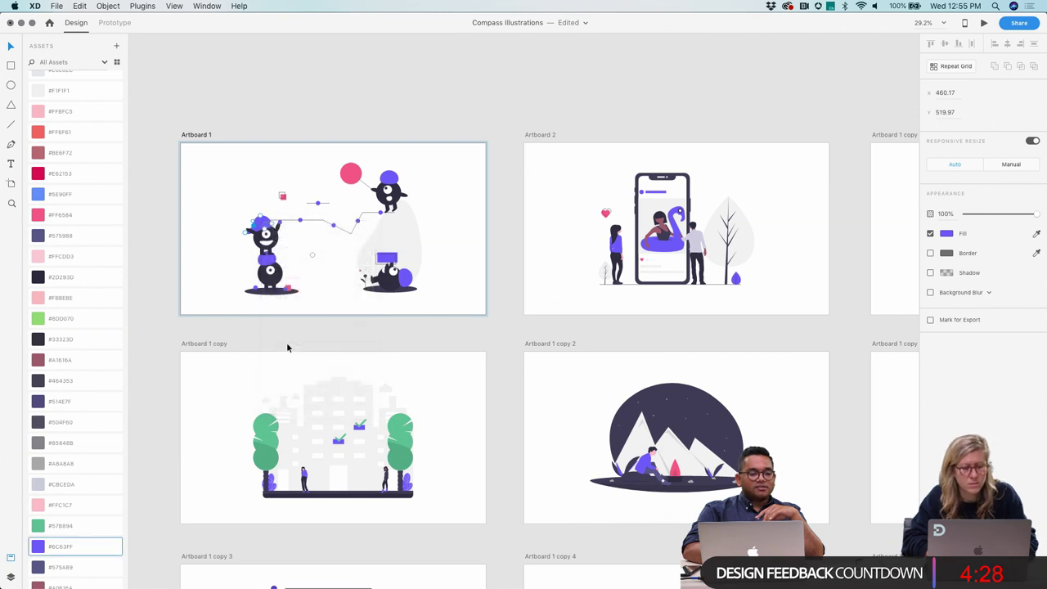
Step: Edit the purple #6C63FF color asset to the pinker purple #BD63FF
right_click(41, 552)
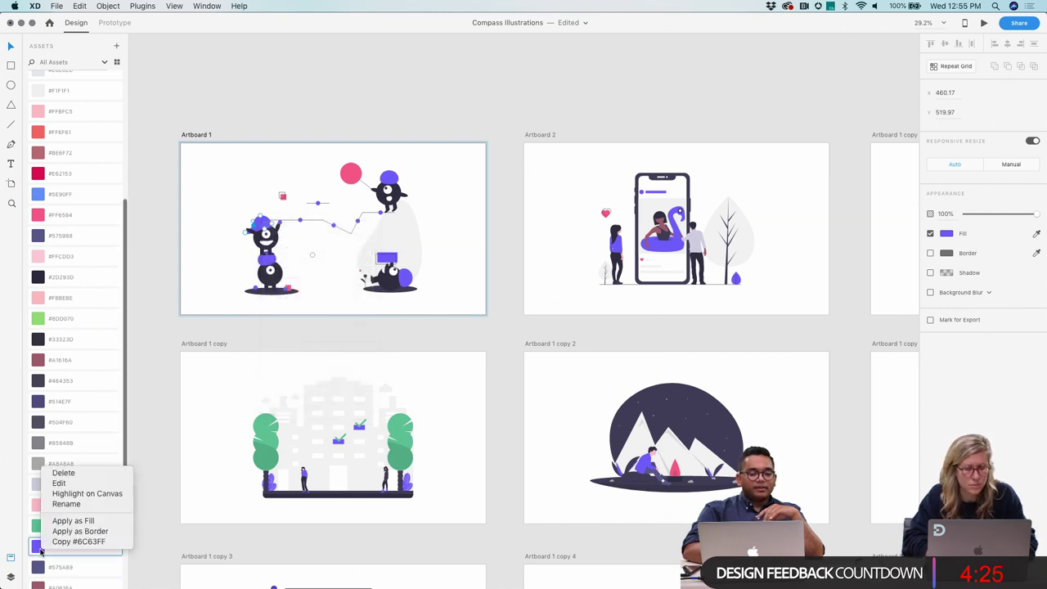
click(60, 484)
mouse_move(151, 491)
mouse_down()
mouse_move(153, 464)
mouse_move(151, 527)
mouse_move(149, 484)
mouse_up()
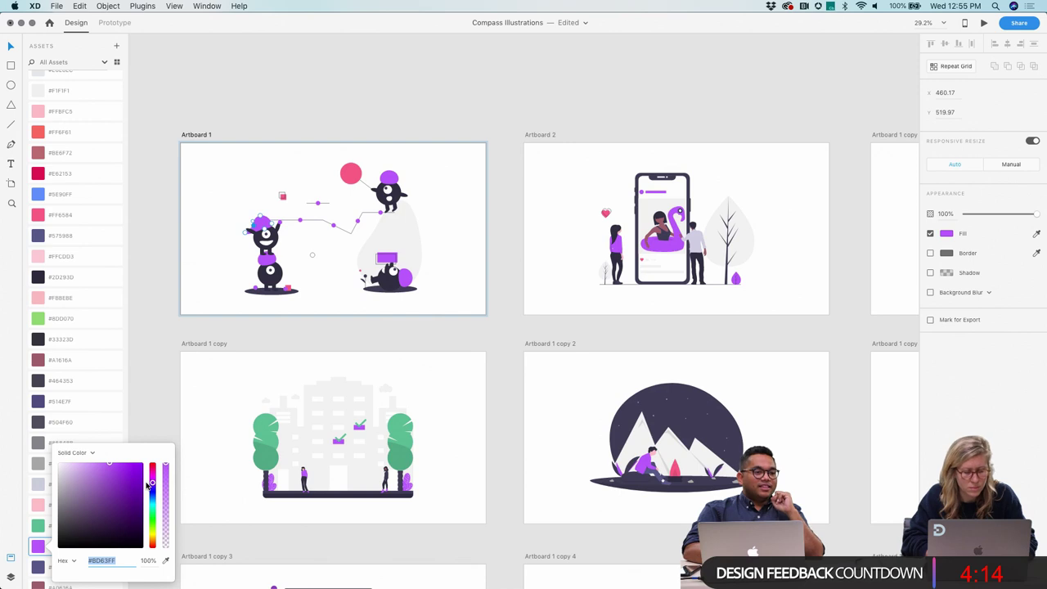
click(164, 134)
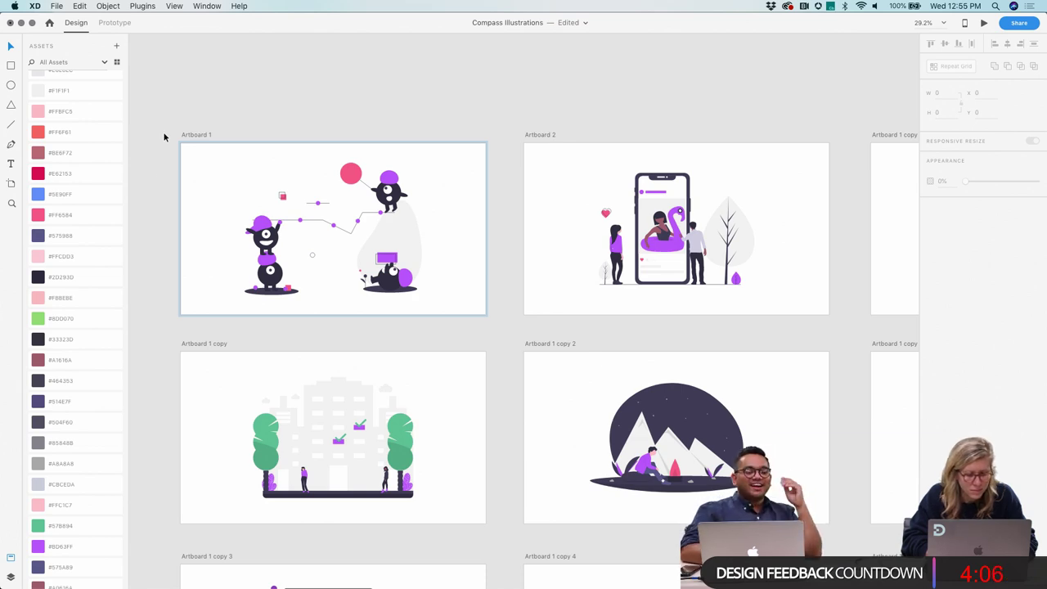
Step: Close the Compass Illustrations document
key(ctrl+Up)
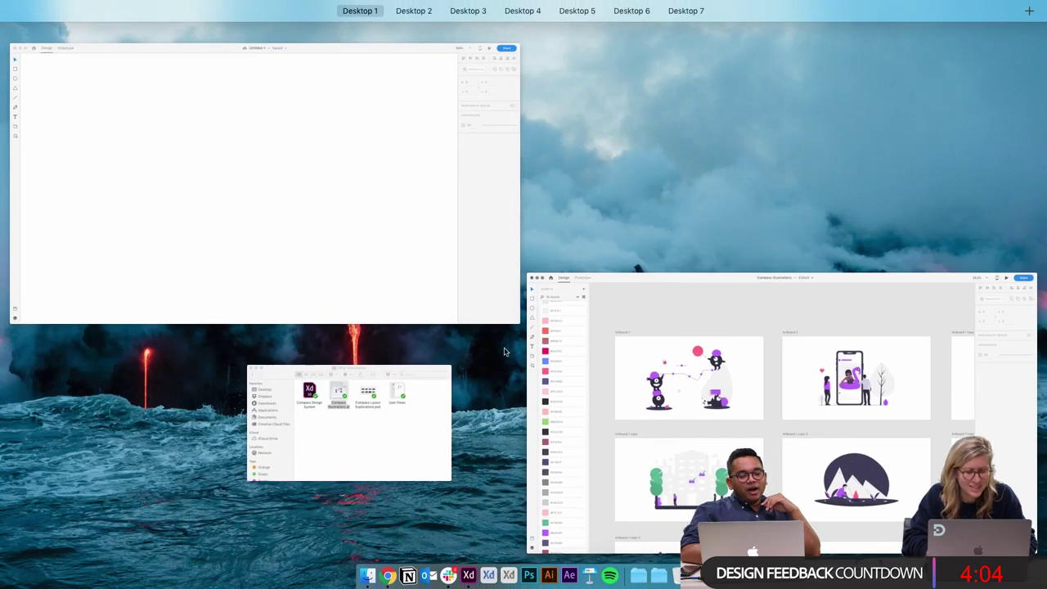
click(580, 344)
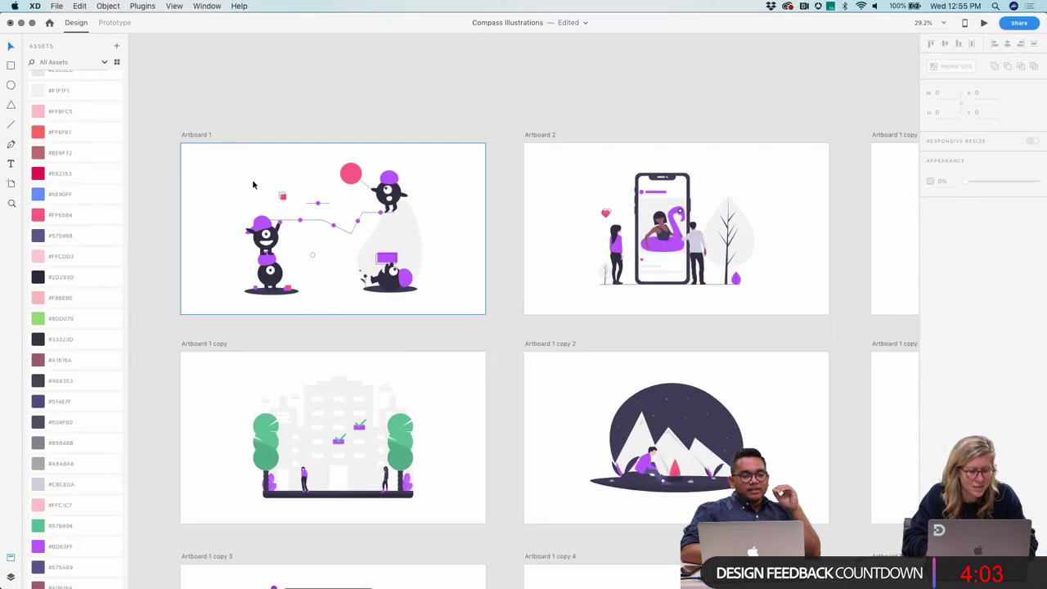
click(10, 22)
click(489, 89)
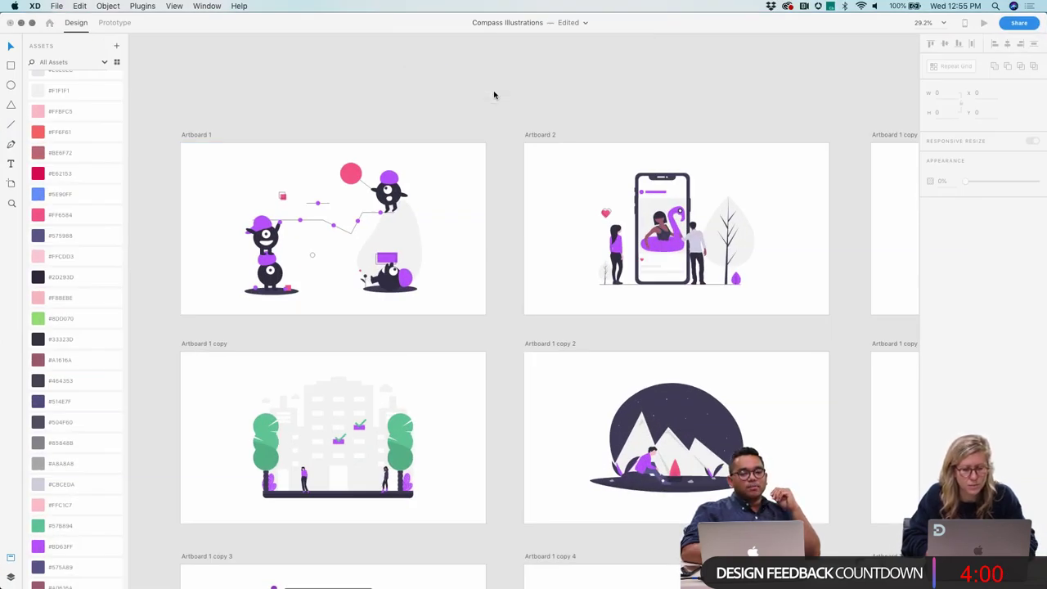
Step: Switch to Finder and open Compass Layout Explorations.psd from the Other Documents folder in Adobe XD
click(366, 575)
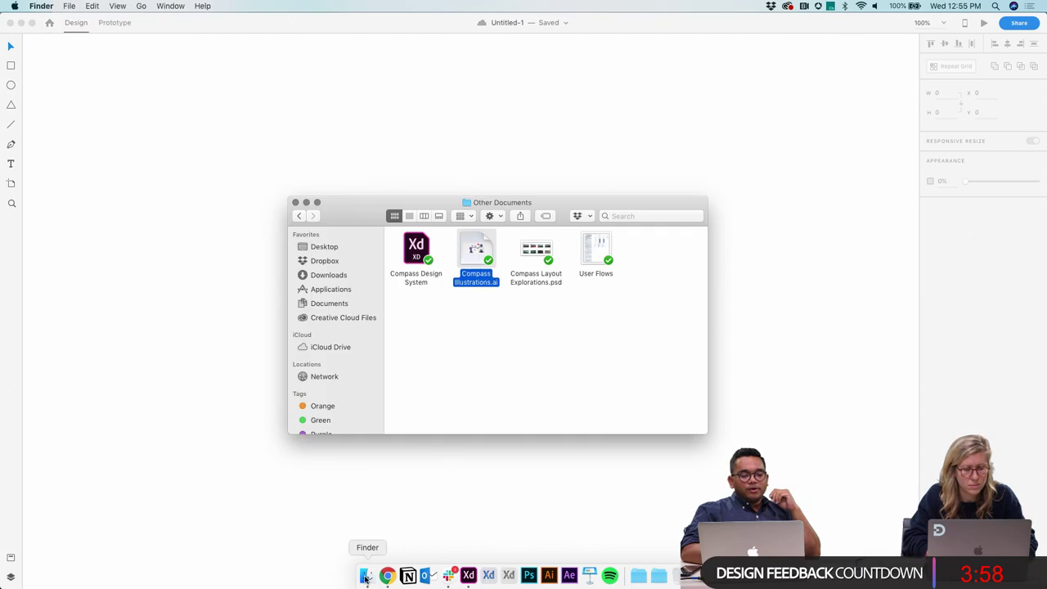
drag(544, 255, 469, 575)
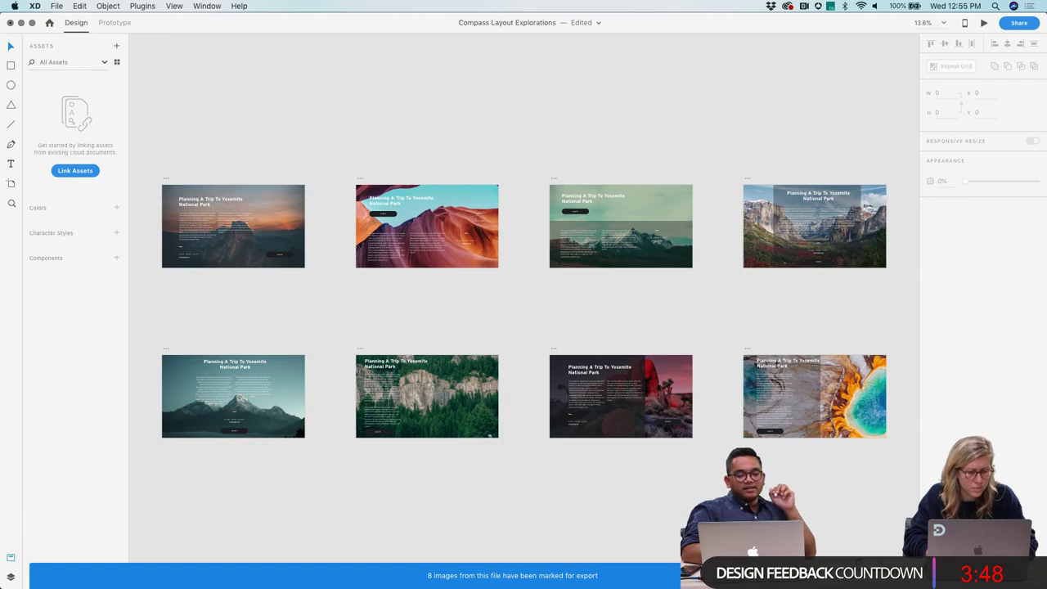
Step: Look over the imported Yosemite layout artboards and inspect the heading of the first one up close
scroll(525, 229, up, 5)
scroll(526, 229, right, 3)
scroll(526, 229, down, 8)
scroll(525, 229, up, 2)
scroll(526, 229, down, 5)
scroll(526, 229, left, 5)
scroll(526, 229, up, 5)
scroll(526, 229, right, 3)
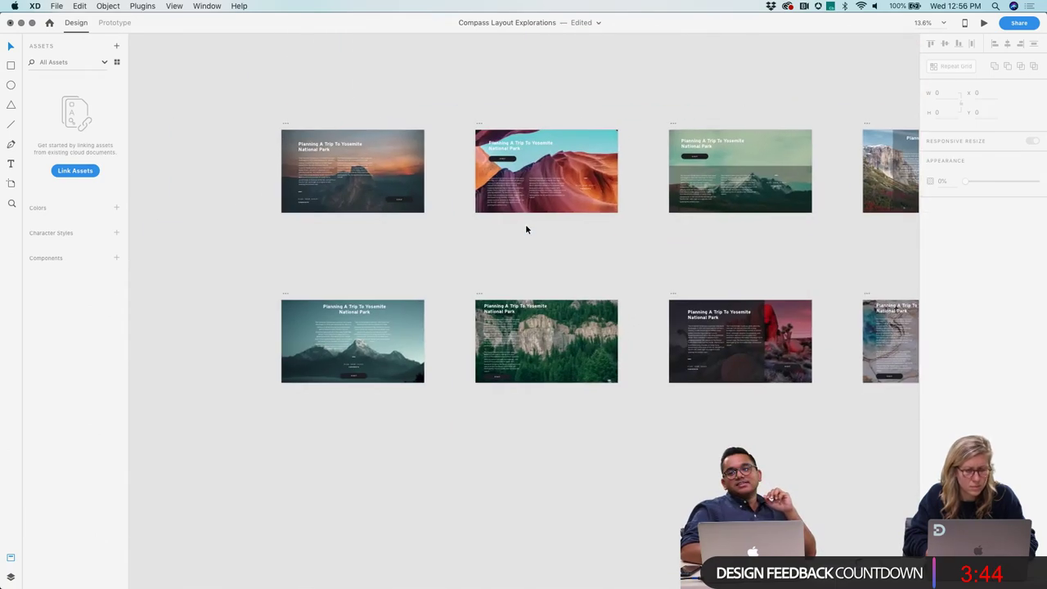
scroll(319, 139, up, 10)
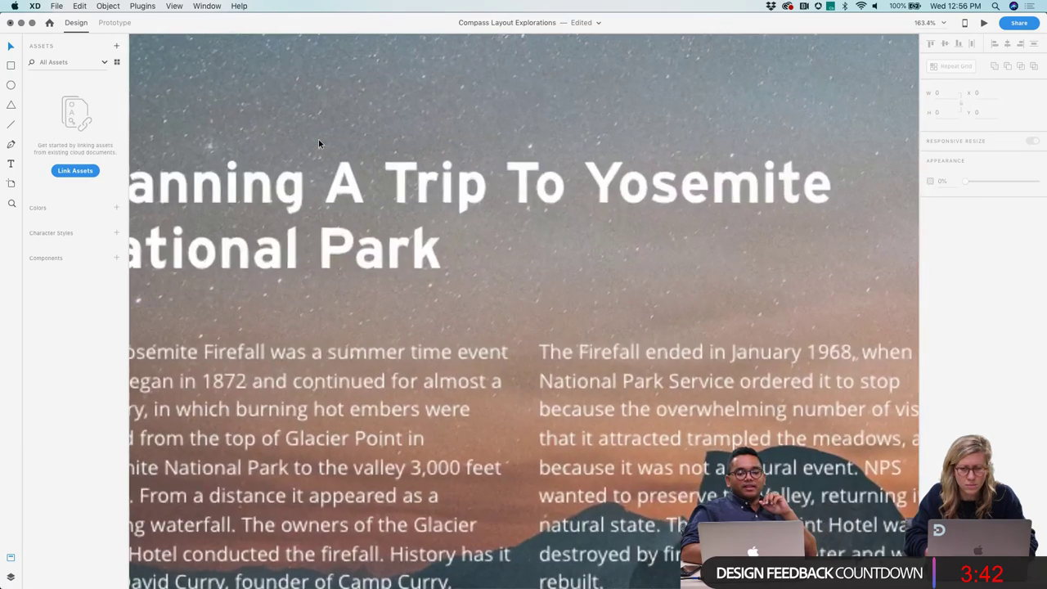
Step: Check that the left body paragraph on the Left Text Exploration artboard is editable by highlighting part of its text
scroll(318, 142, down, 5)
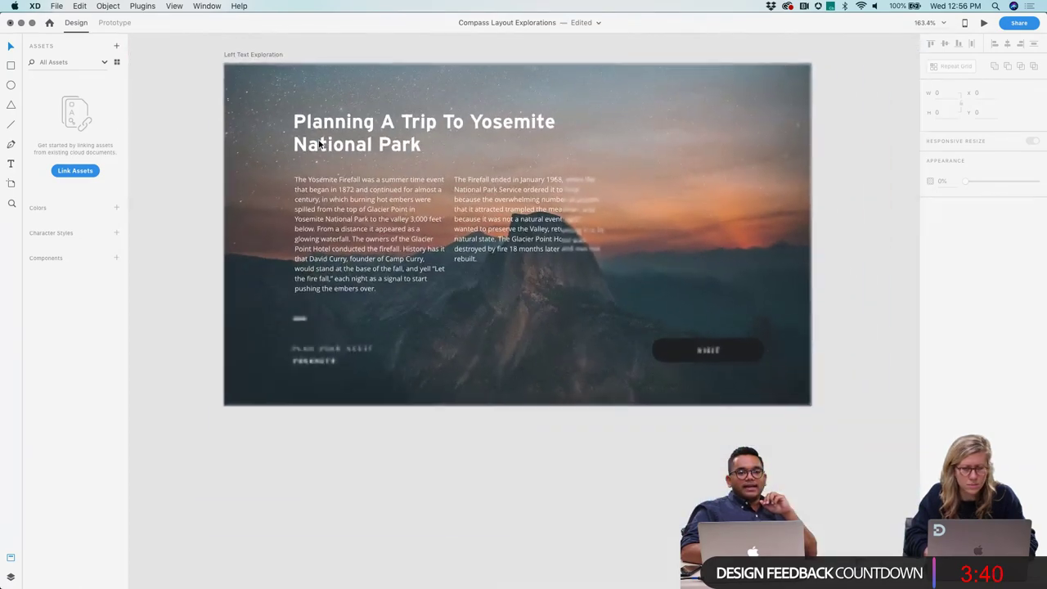
double_click(349, 227)
click(359, 212)
drag(348, 210, 425, 287)
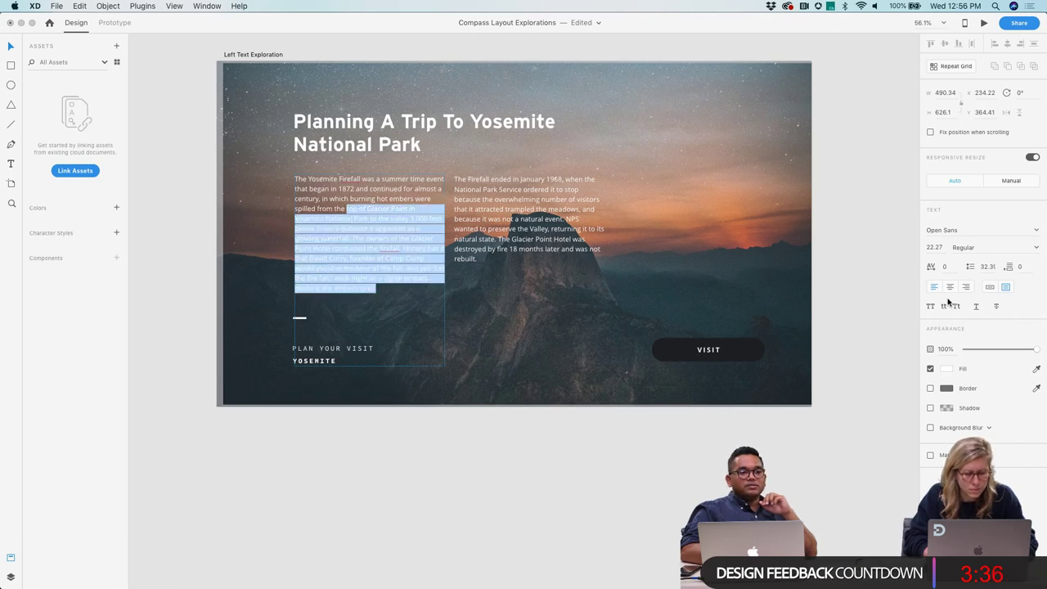
click(460, 485)
Step: Try shifting the background image of the Left Text Exploration artboard right and down, and undo the move
click(557, 365)
drag(557, 364, 581, 373)
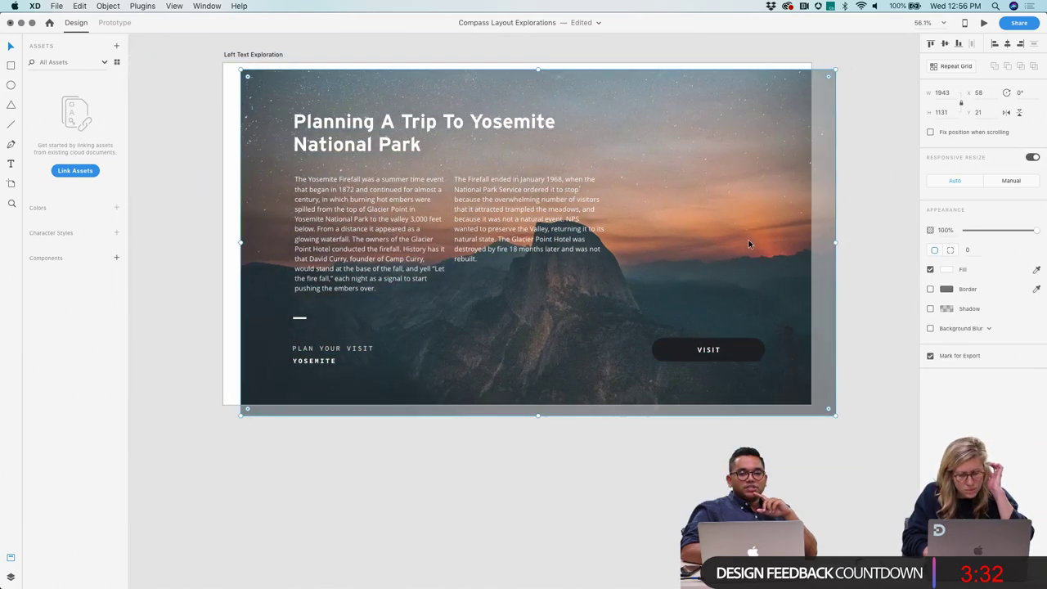
key(super+z)
Step: Examine the remaining layout explorations, comparing the overlay, column and reversed text arrangements across the artboards
scroll(747, 242, down, 5)
scroll(747, 242, up, 2)
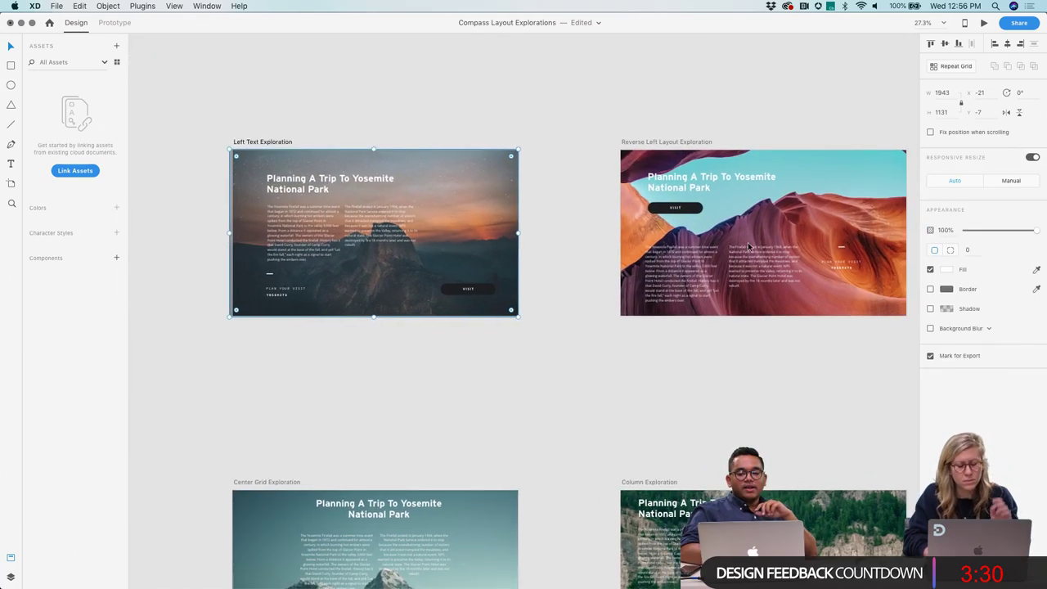
scroll(747, 242, right, 3)
scroll(747, 244, right, 8)
scroll(747, 243, down, 1)
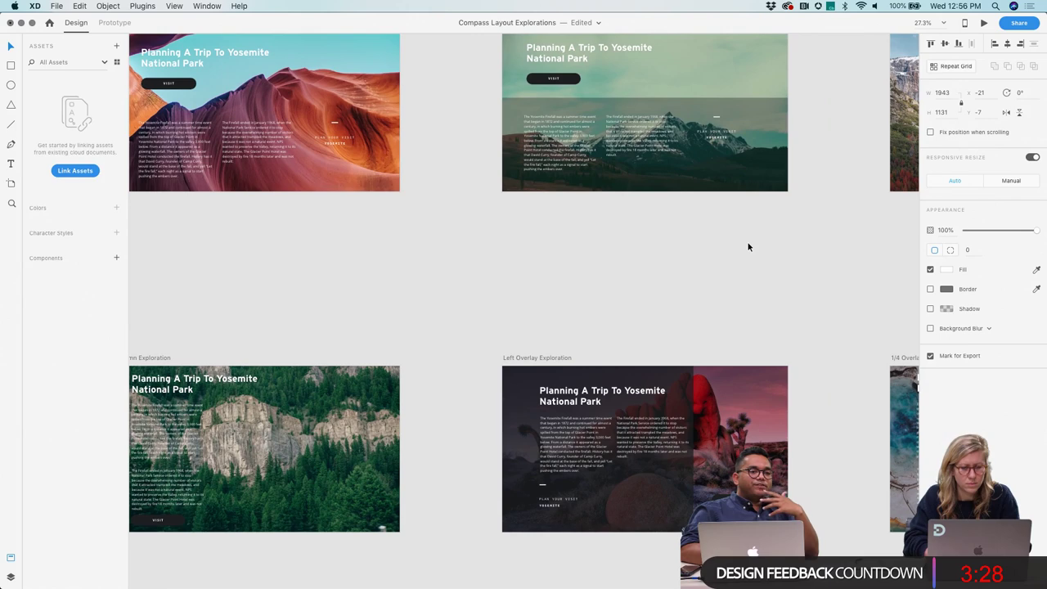
scroll(747, 246, up, 3)
scroll(747, 246, right, 2)
scroll(748, 246, up, 1)
scroll(748, 246, right, 8)
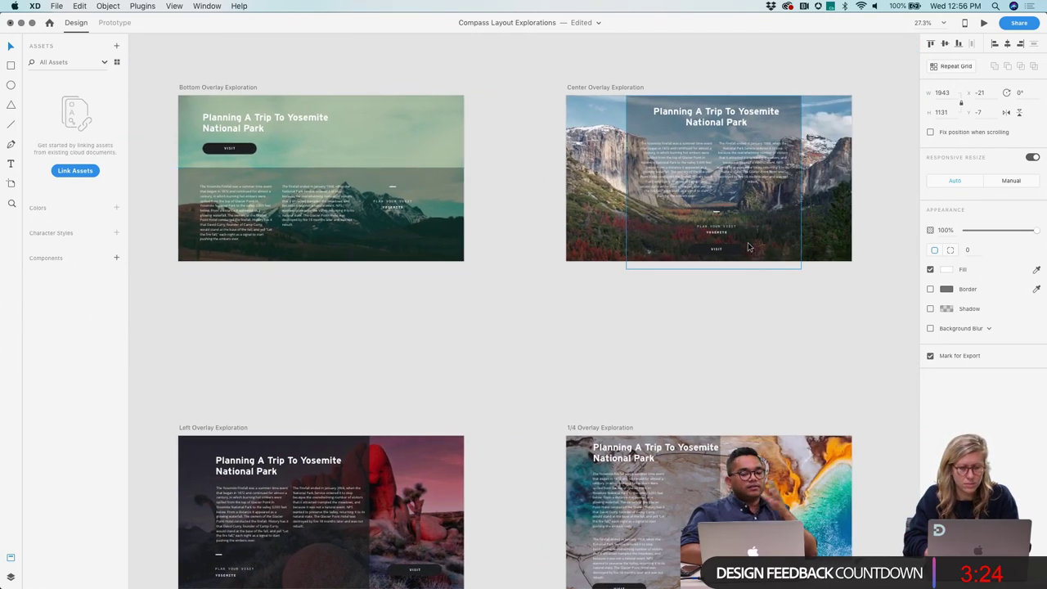
scroll(747, 246, down, 5)
click(527, 227)
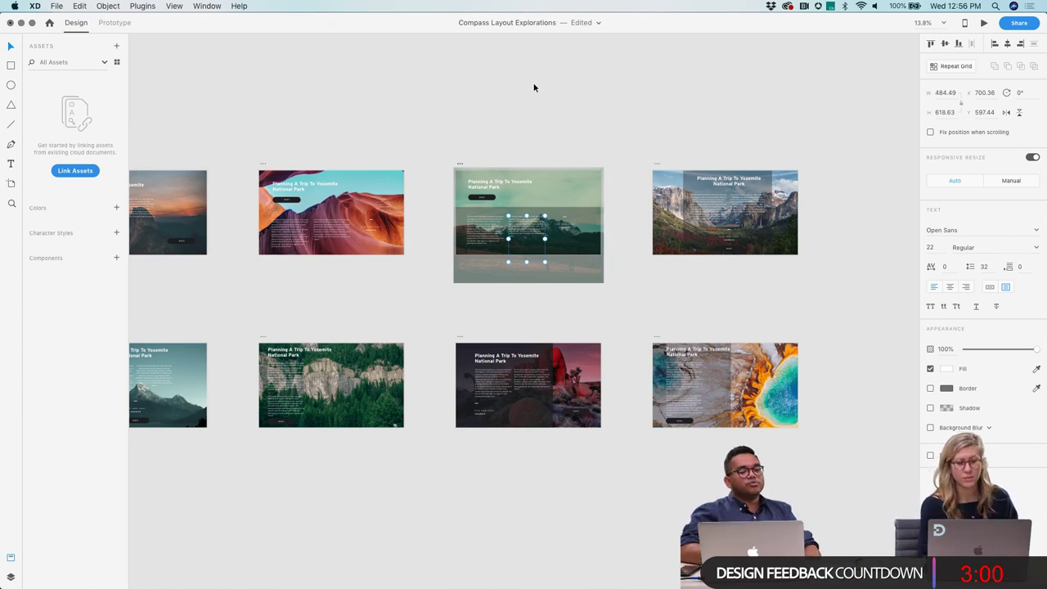
Step: Hide the document assets and close the Compass Layout Explorations document
click(12, 560)
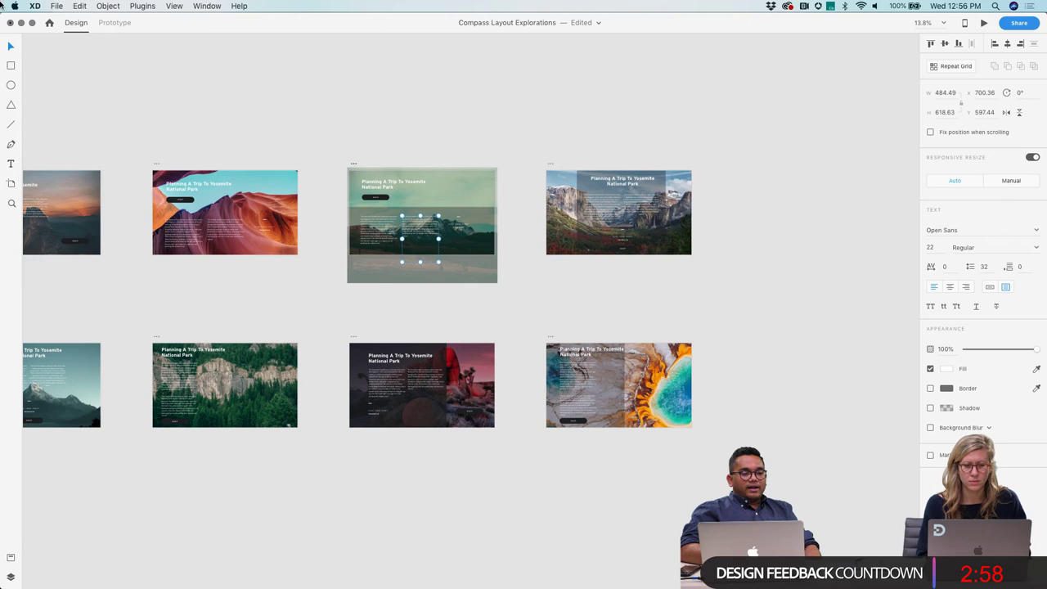
click(10, 23)
click(484, 89)
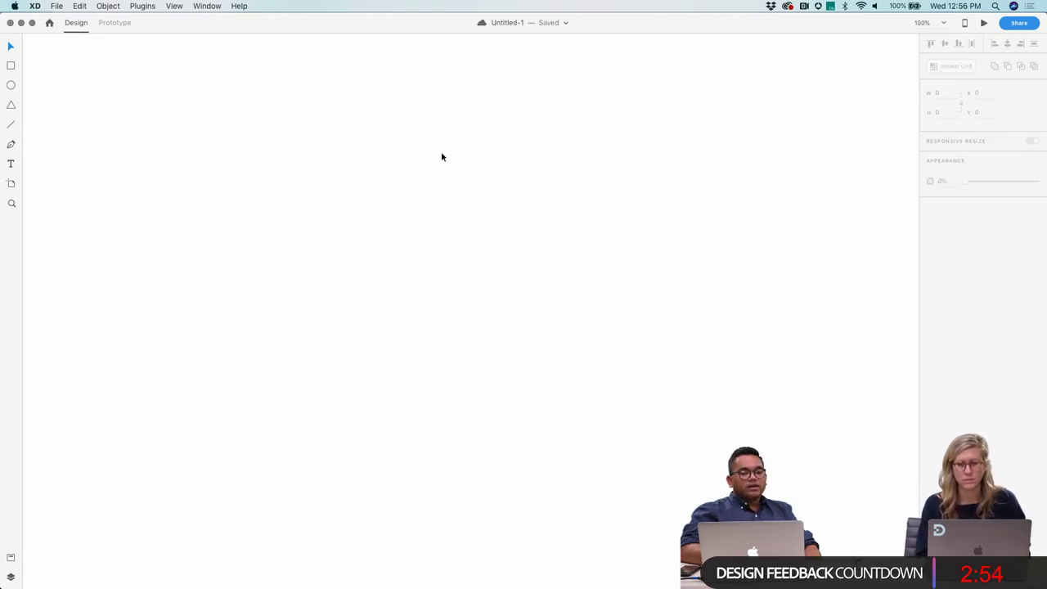
Step: Open the User Flows file from the Other Documents folder in Adobe XD
click(365, 576)
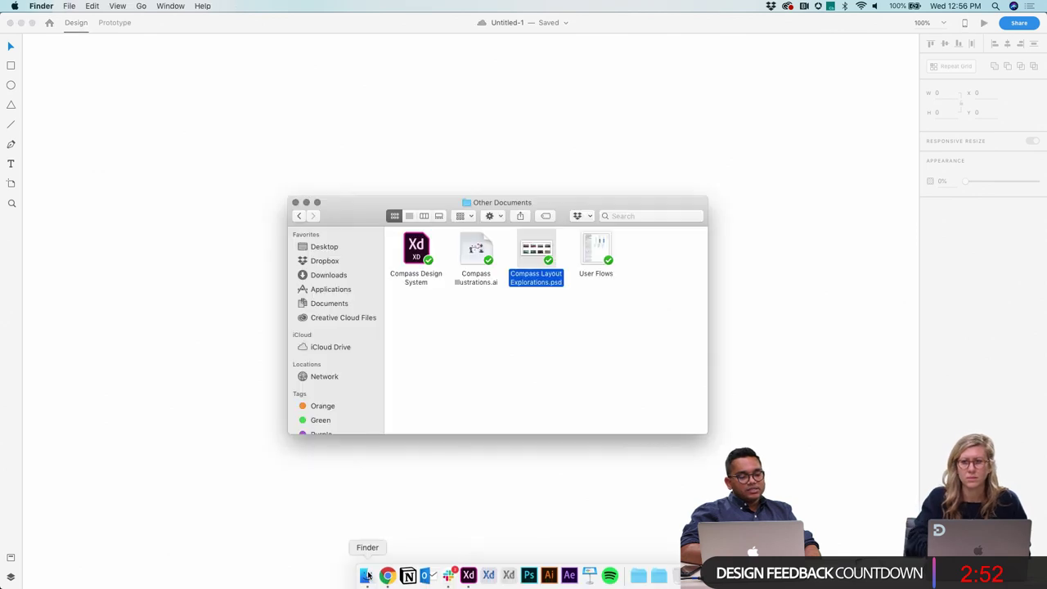
click(597, 257)
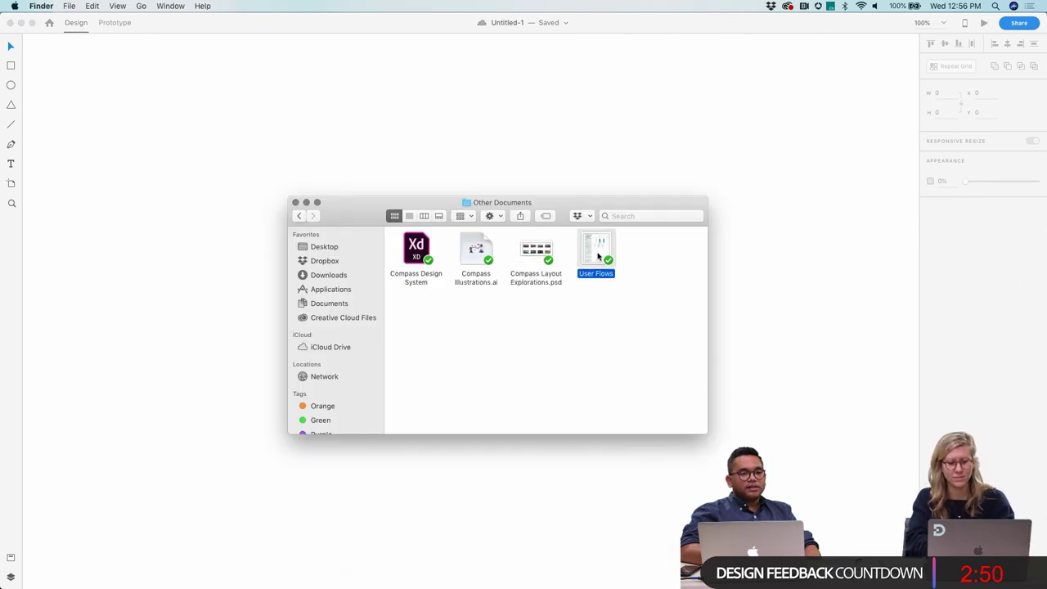
drag(597, 257, 471, 578)
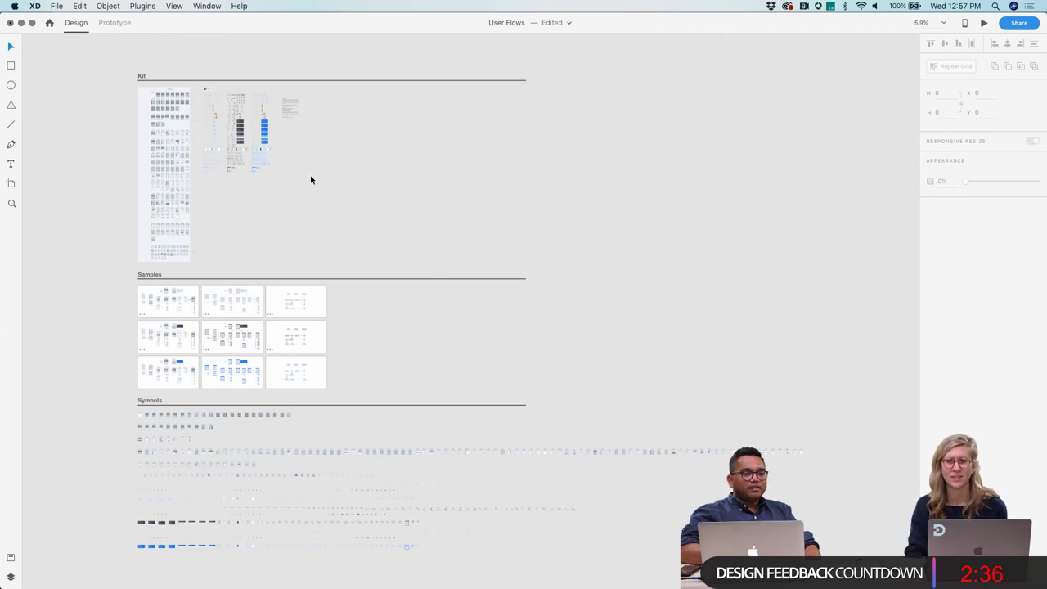
Step: Examine the wireframe cards in the Kit section and the blue flow diagrams in the Samples section
scroll(167, 152, up, 3)
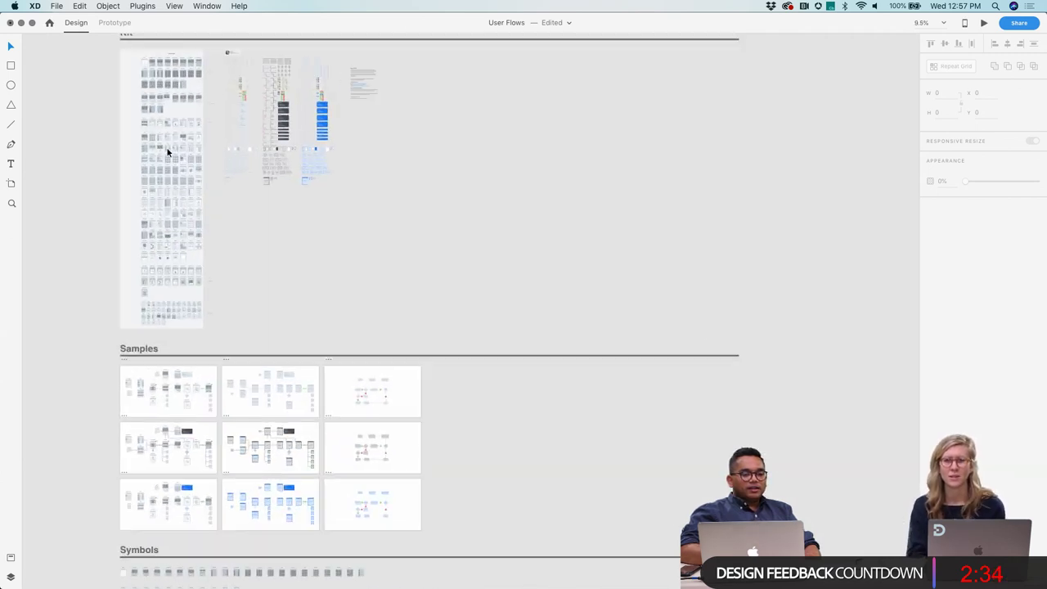
scroll(168, 152, up, 5)
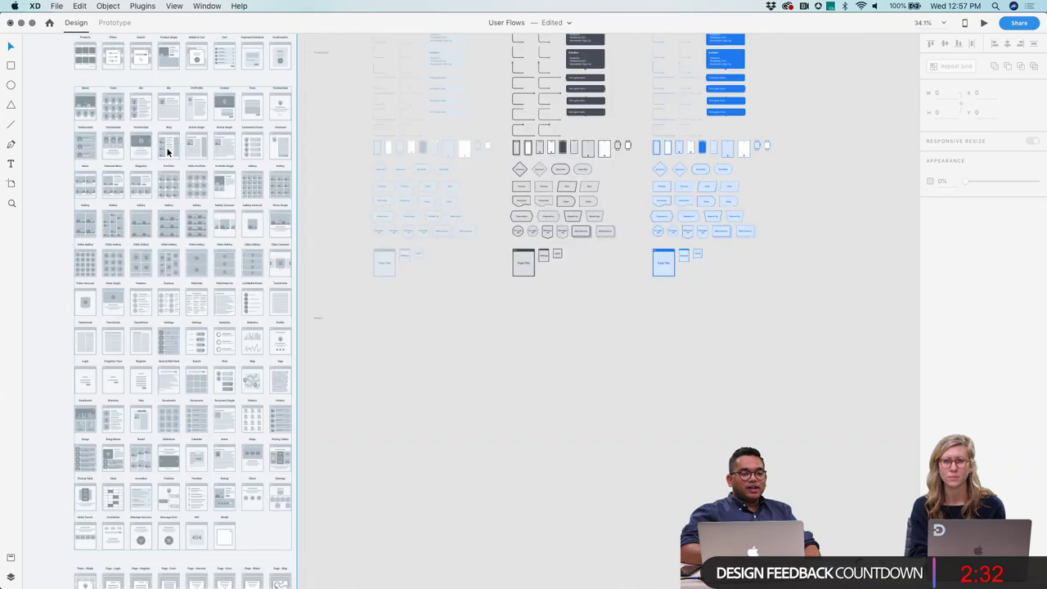
scroll(217, 88, up, 6)
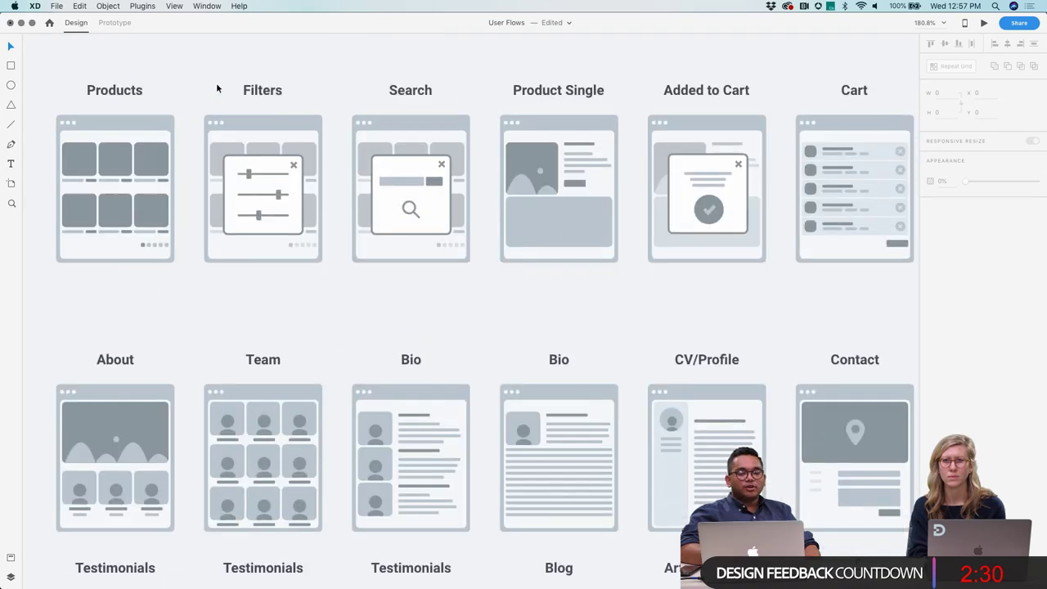
scroll(217, 88, down, 10)
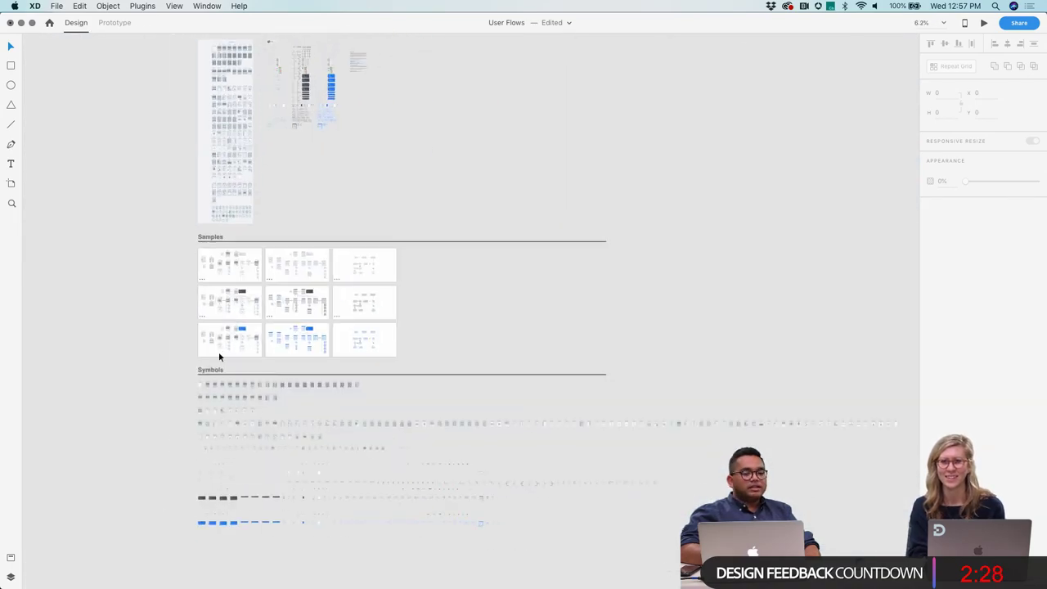
scroll(236, 432, up, 8)
scroll(236, 434, down, 10)
scroll(235, 433, left, 10)
scroll(238, 429, down, 8)
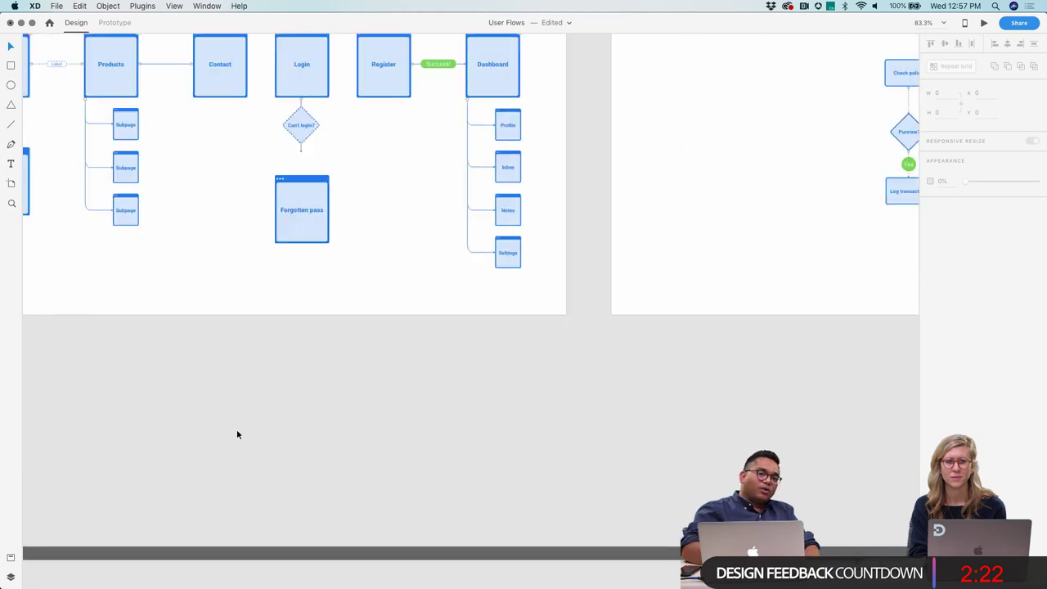
scroll(237, 434, left, 10)
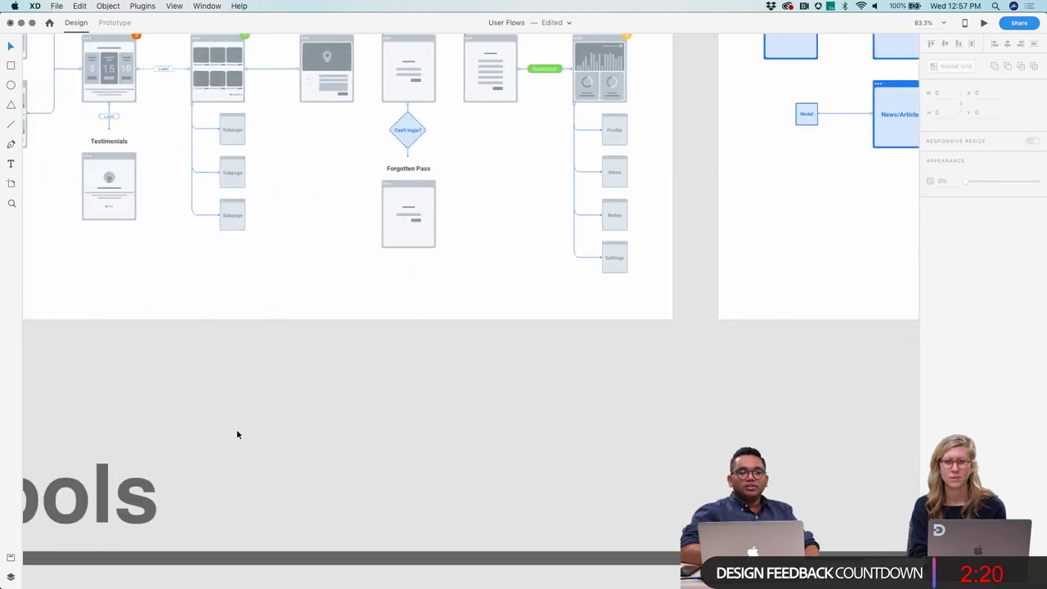
Step: Select the middle price text inside the Pricing Tables card of the blue sample flow to inspect its text properties
scroll(237, 434, up, 5)
click(142, 345)
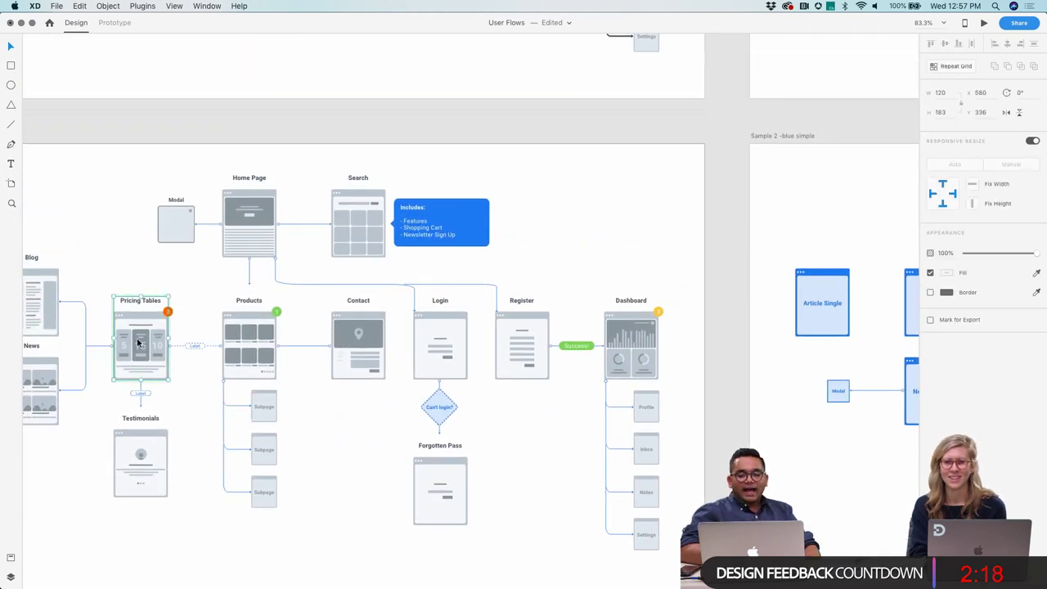
click(139, 344)
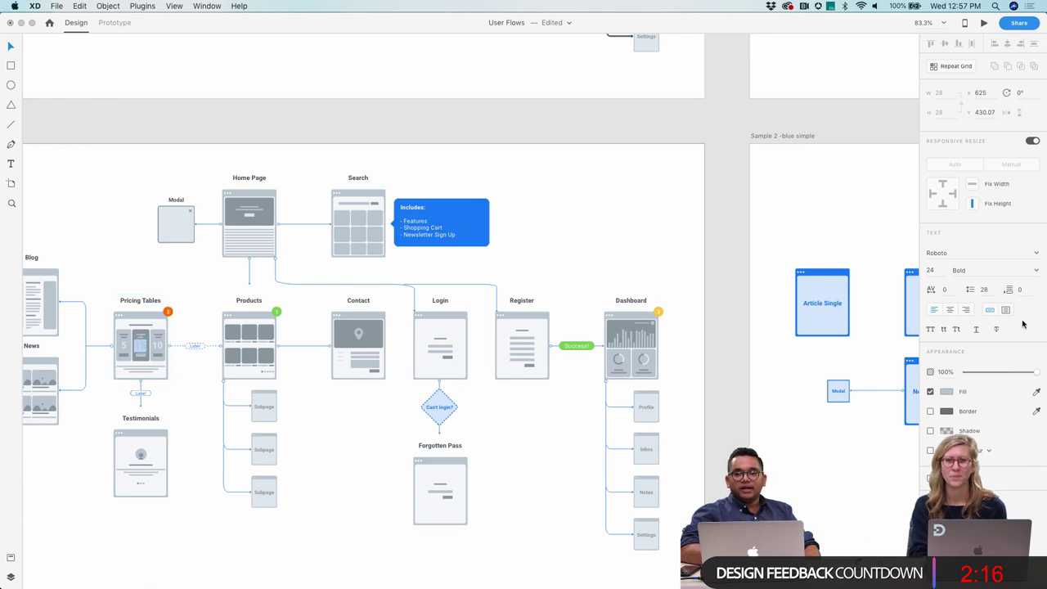
Step: Add the colors of all nine sample artboards to the document assets and browse the layout card components
scroll(129, 439, down, 10)
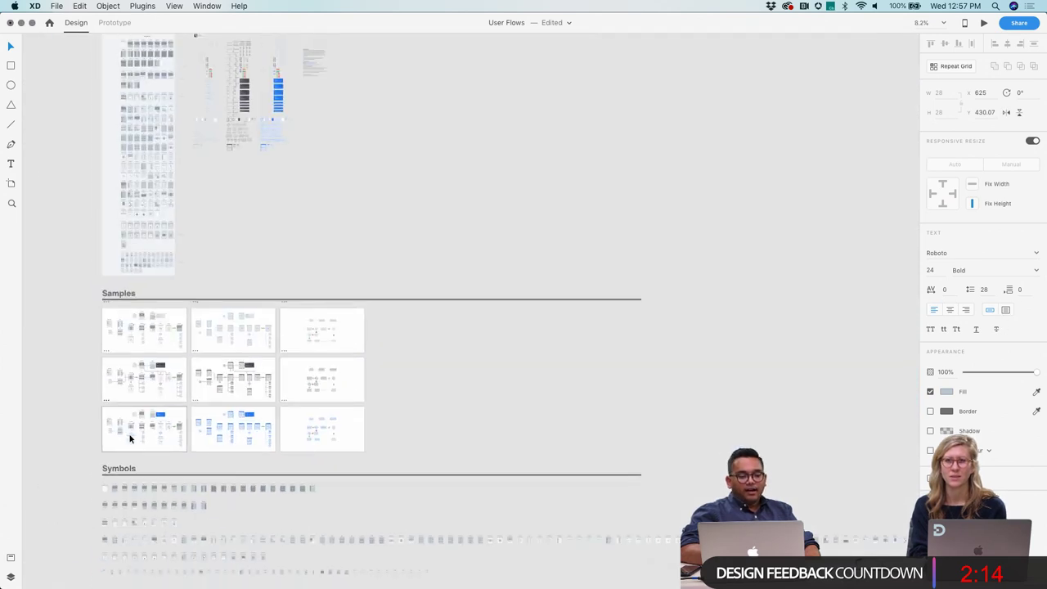
scroll(128, 359, up, 3)
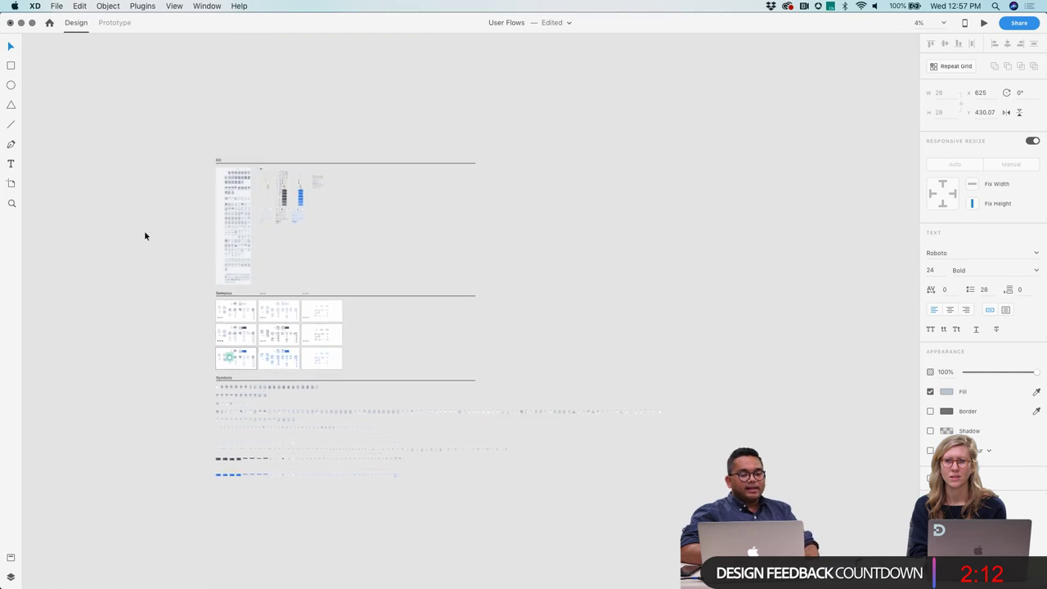
drag(144, 119, 650, 491)
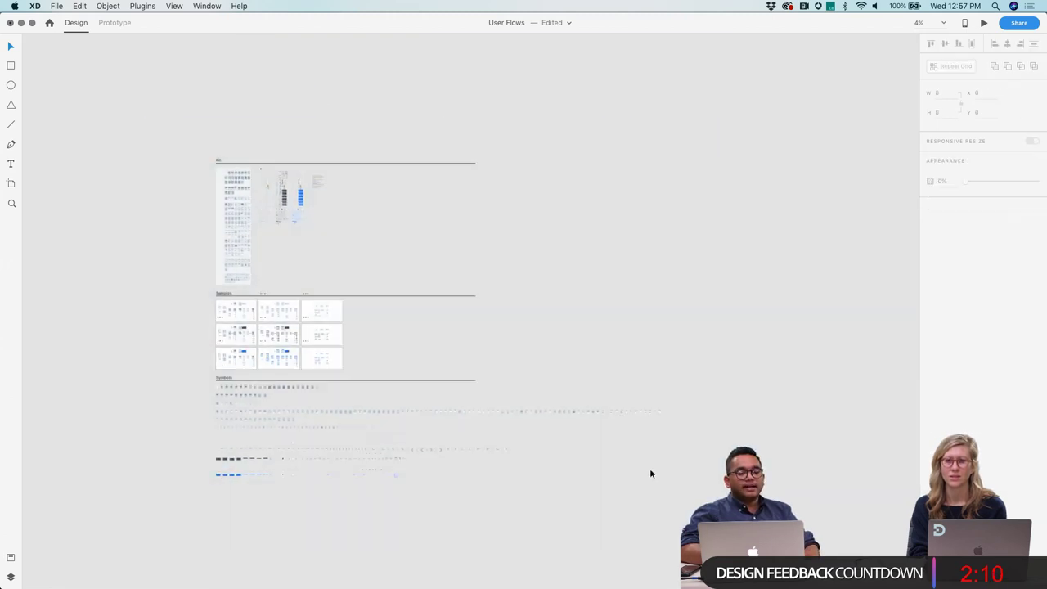
drag(161, 119, 662, 563)
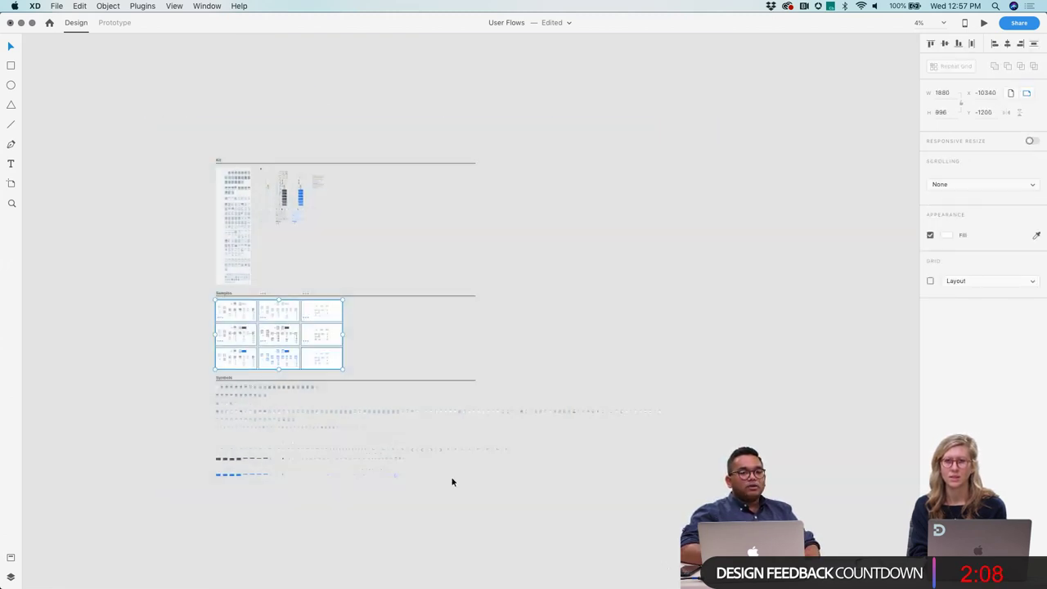
click(9, 557)
click(116, 89)
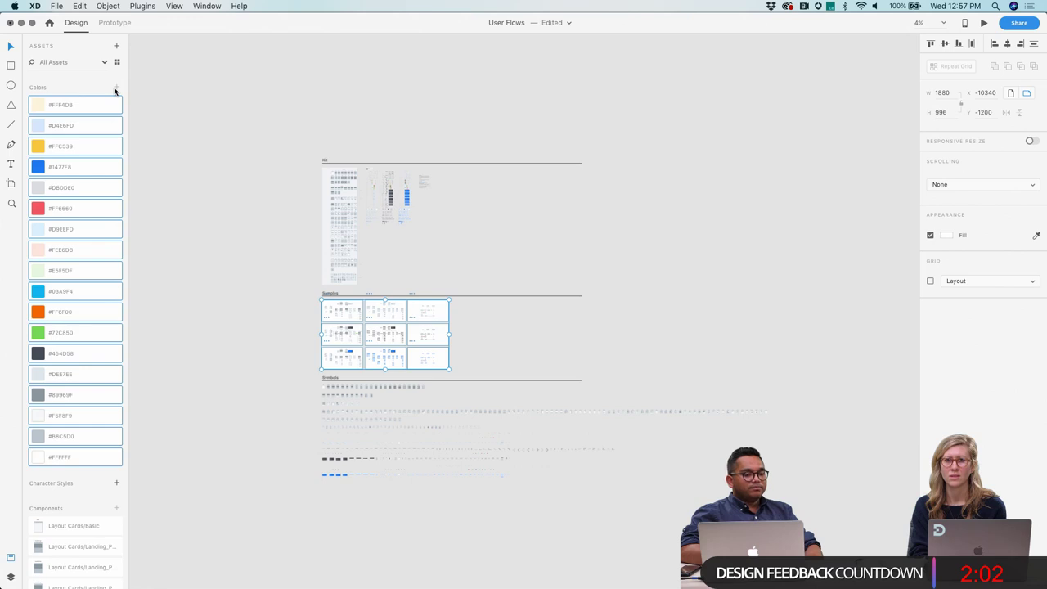
scroll(63, 417, down, 10)
scroll(62, 421, up, 6)
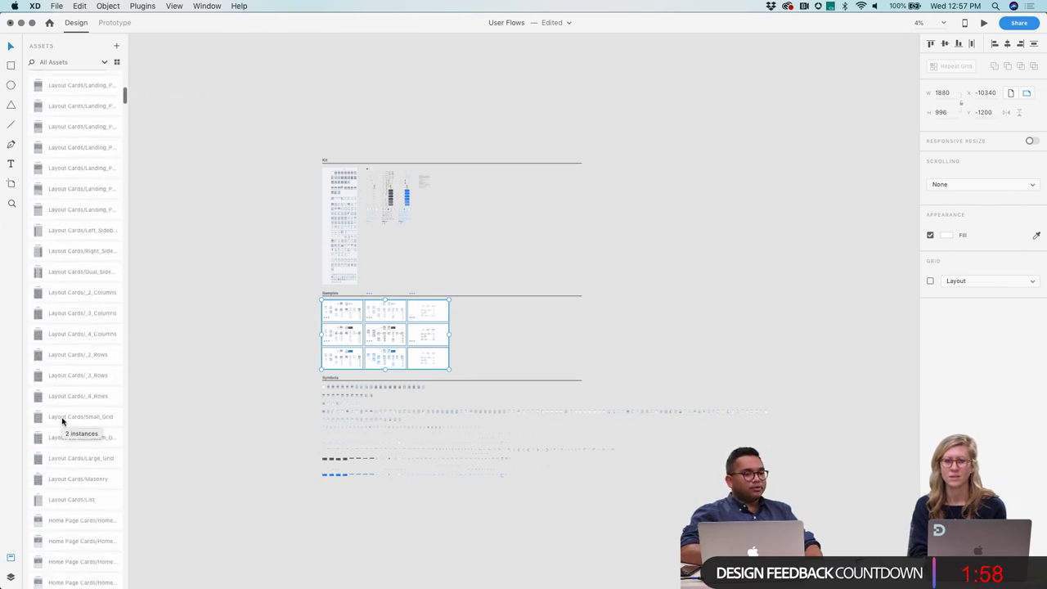
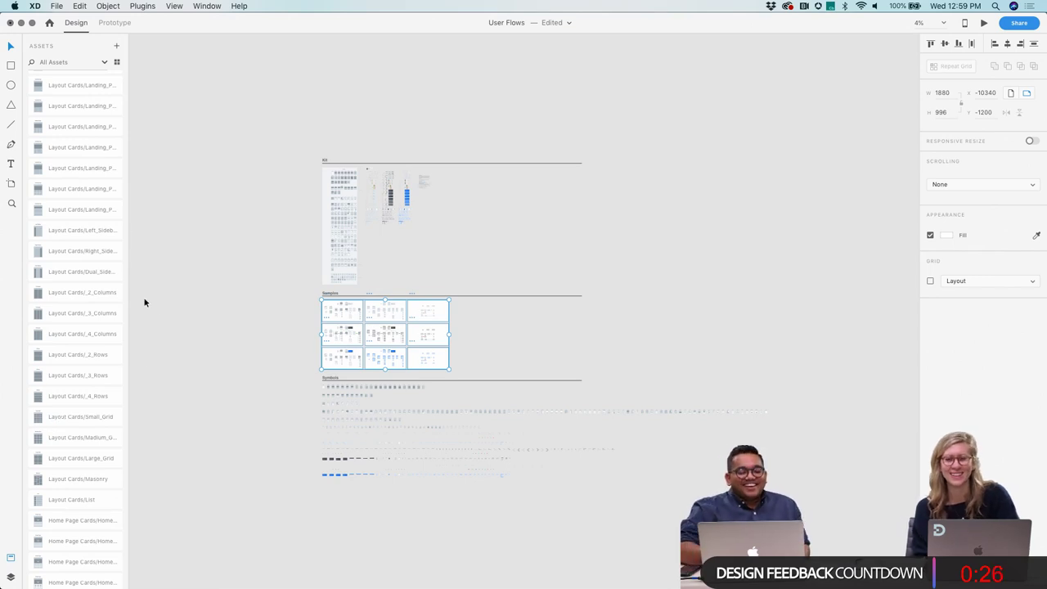
Step: Close the User Flows document and the empty Untitled-1 document
click(10, 23)
click(494, 88)
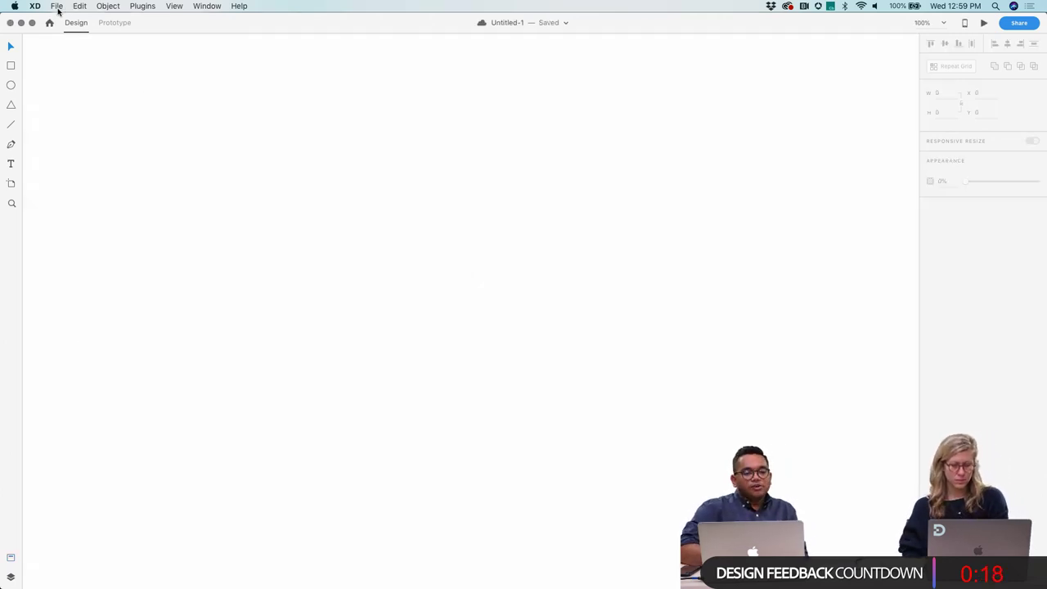
click(10, 23)
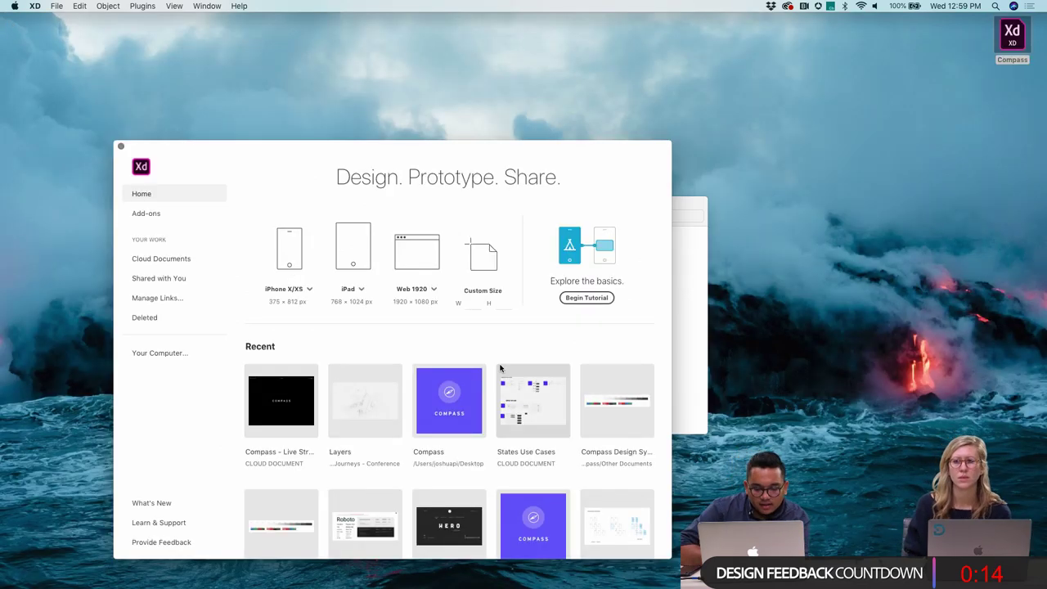
click(433, 407)
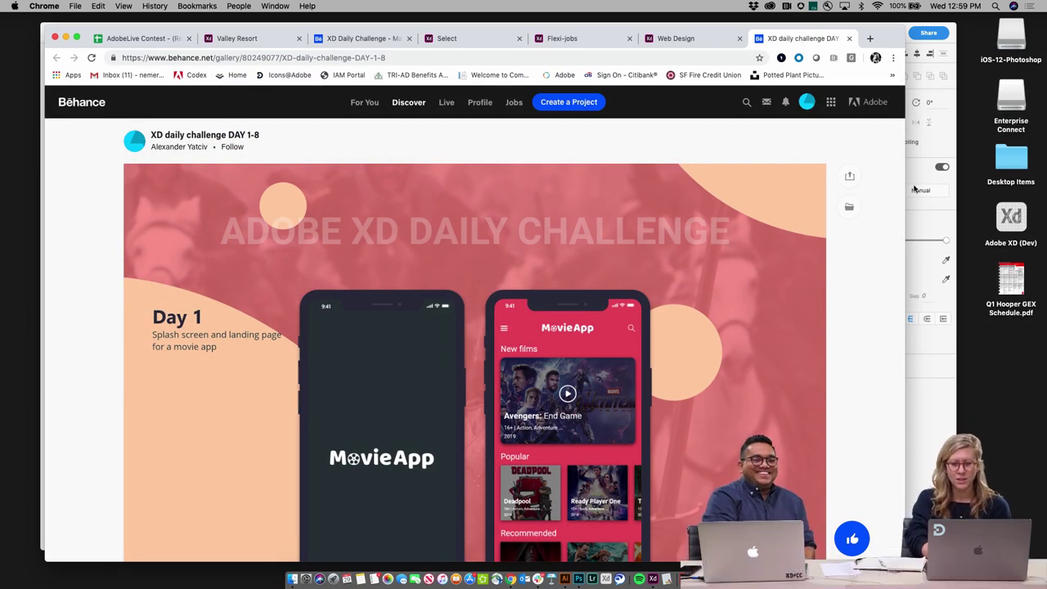
Step: Widen the Chrome window with the Behance XD daily challenge project and review the Day 1 splash and landing screens
drag(905, 274, 995, 271)
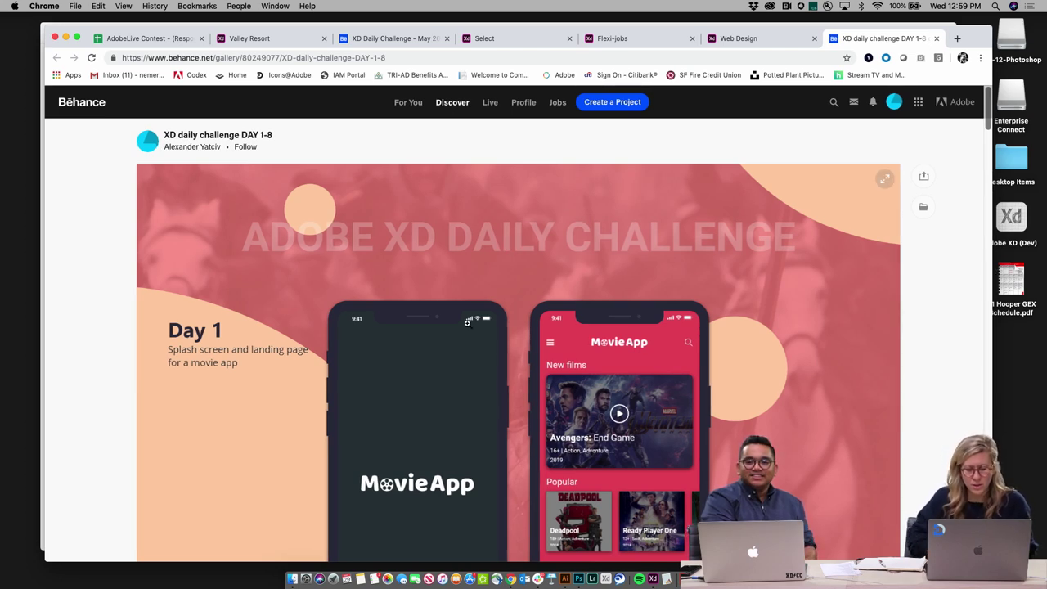
scroll(466, 322, down, 2)
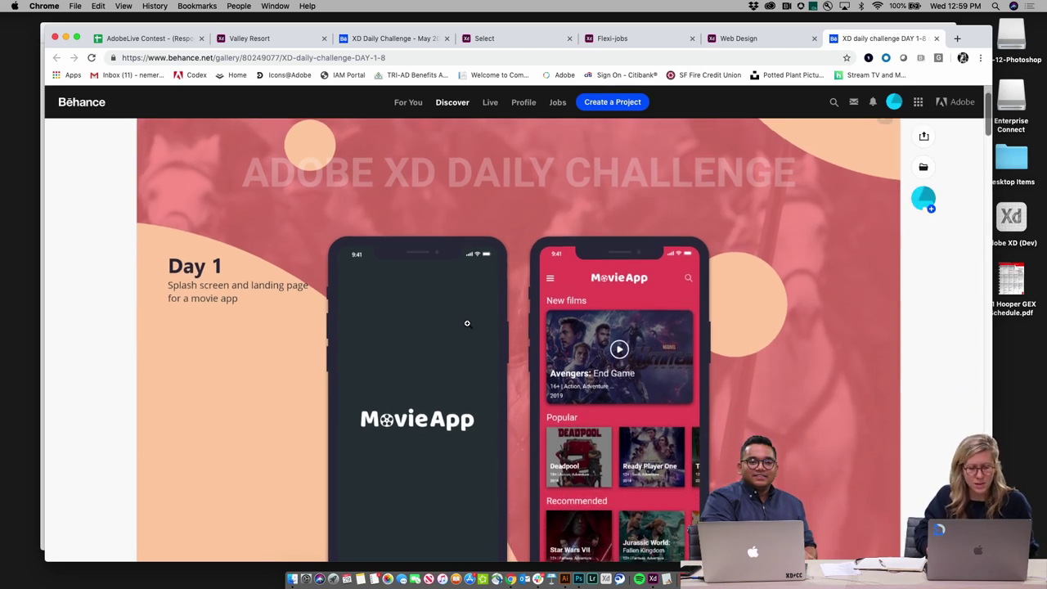
scroll(467, 323, down, 3)
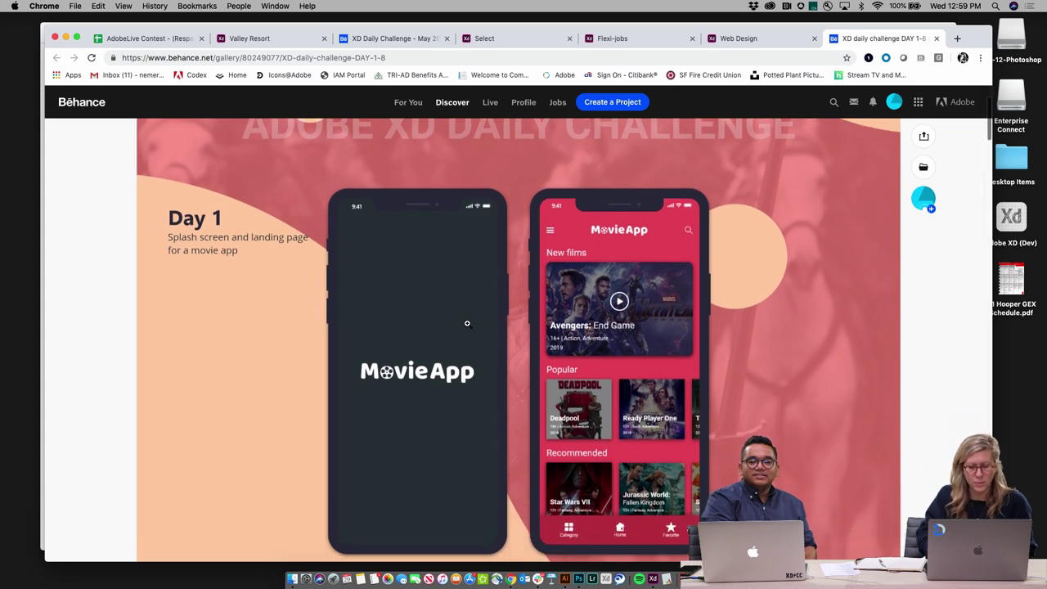
scroll(467, 323, down, 1)
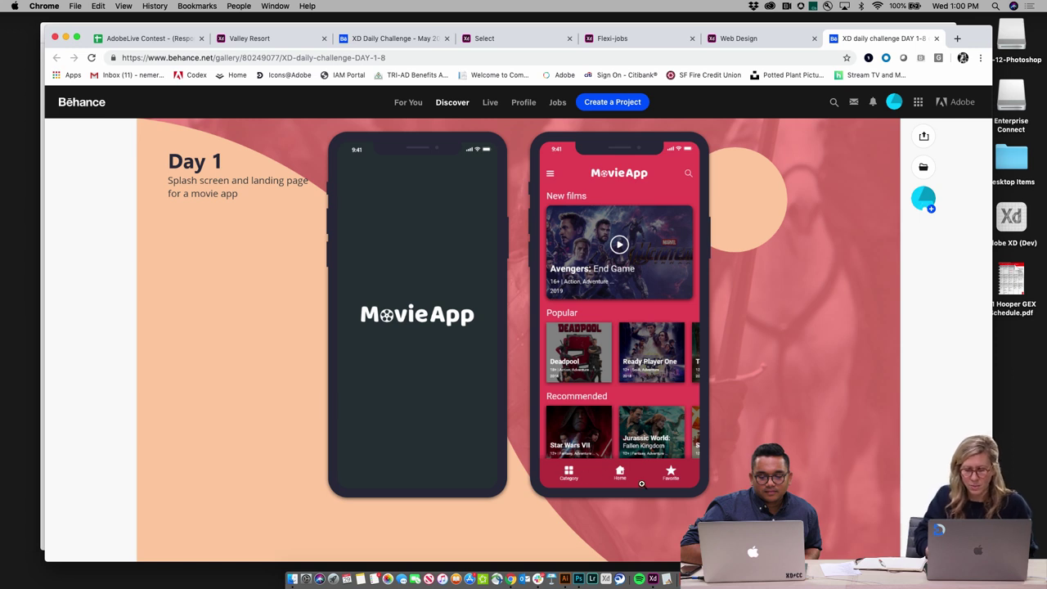
scroll(641, 484, up, 1)
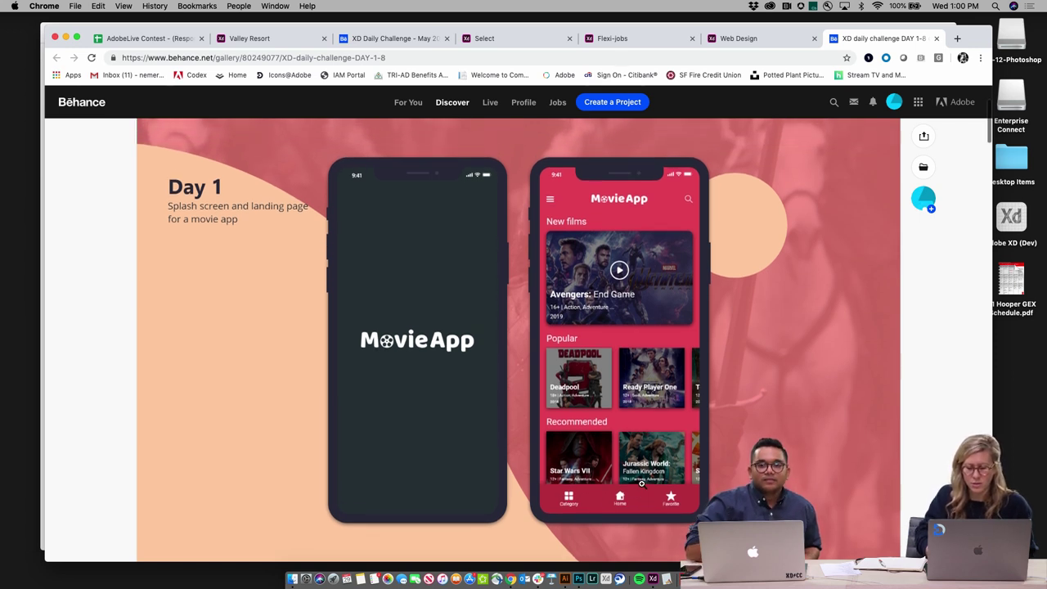
Step: Examine the Day 2 login and sign-up screens of the movie app
scroll(641, 483, down, 3)
scroll(641, 483, down, 7)
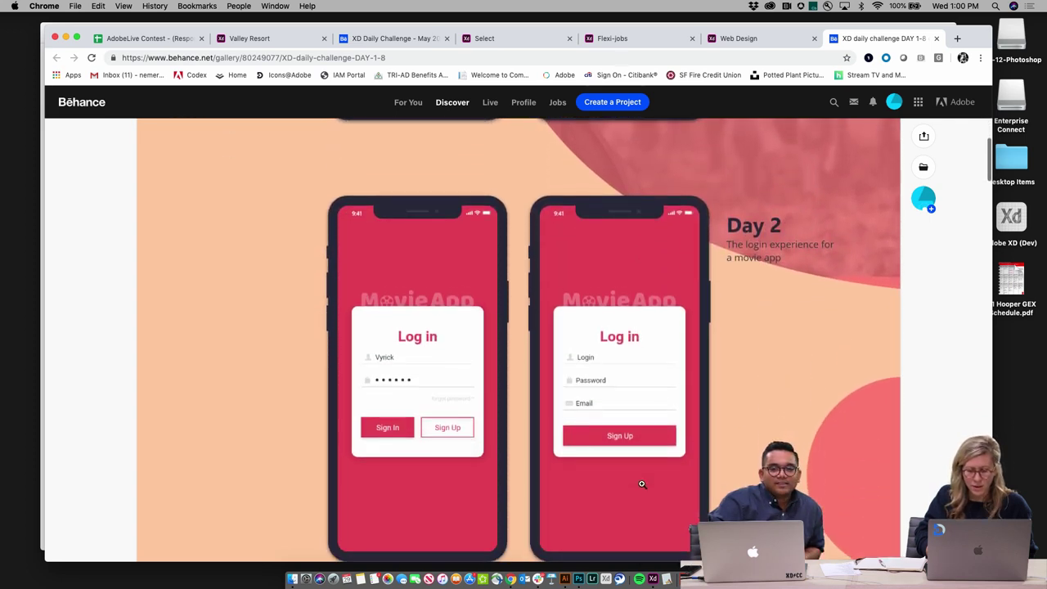
scroll(641, 484, down, 1)
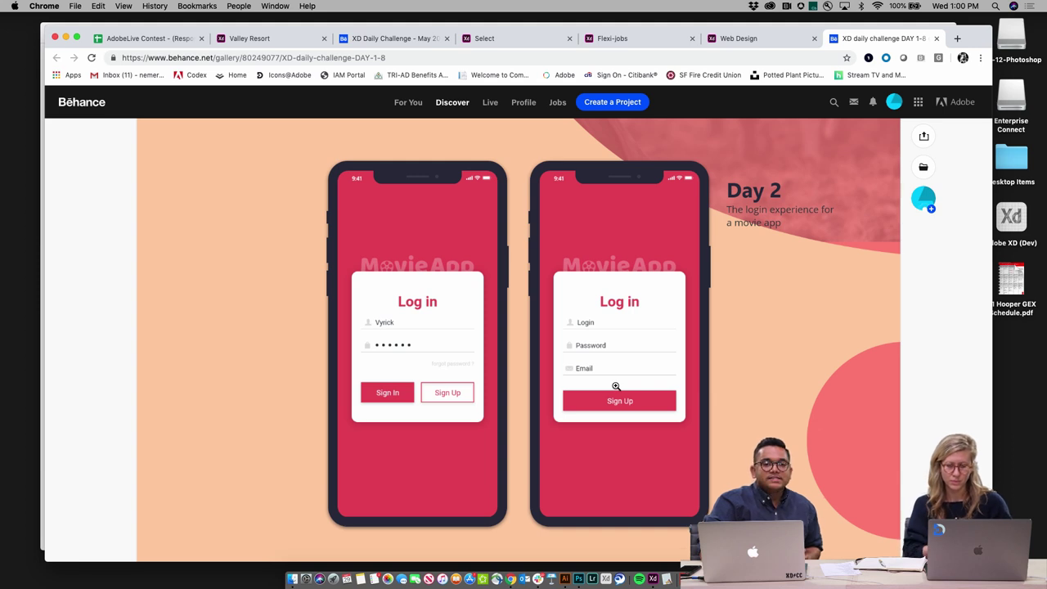
scroll(615, 385, down, 4)
scroll(616, 385, up, 5)
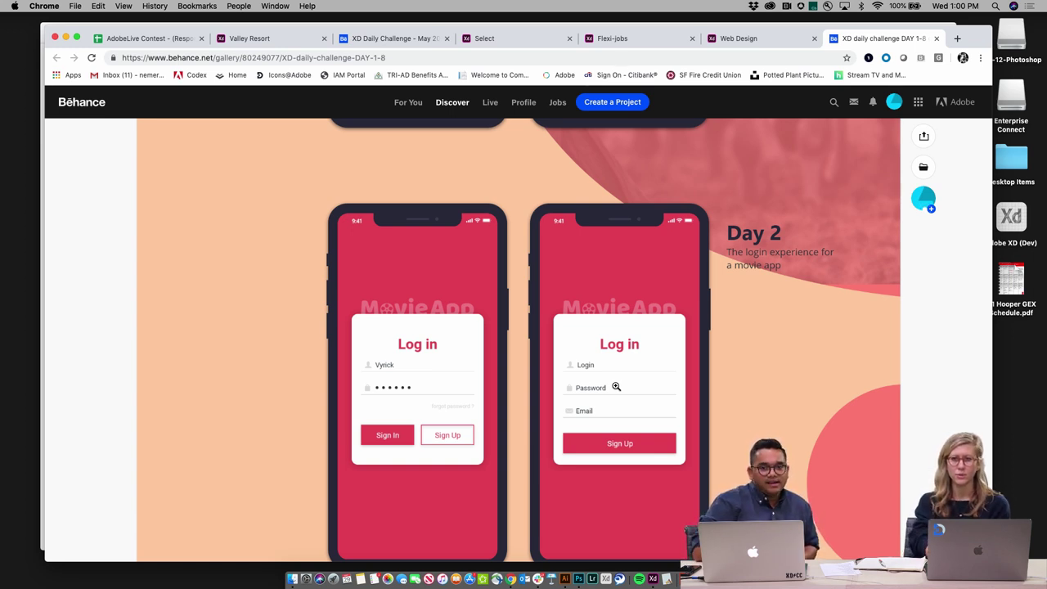
Step: Review the Day 3-4 hamburger menu screen and the Day 5 browsing screen of the movie app
scroll(616, 386, down, 8)
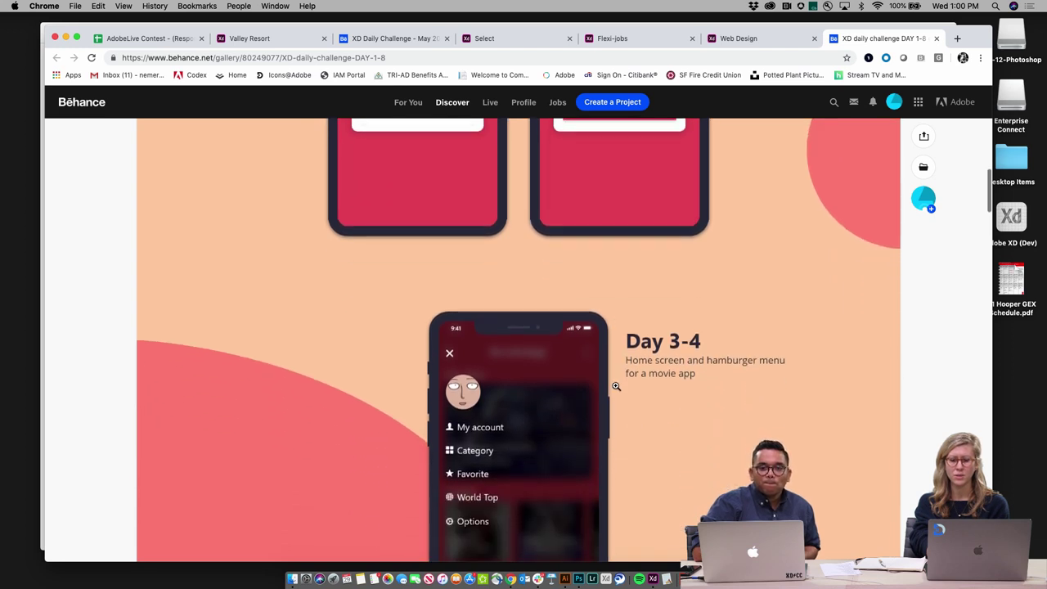
scroll(616, 386, down, 3)
scroll(616, 386, down, 1)
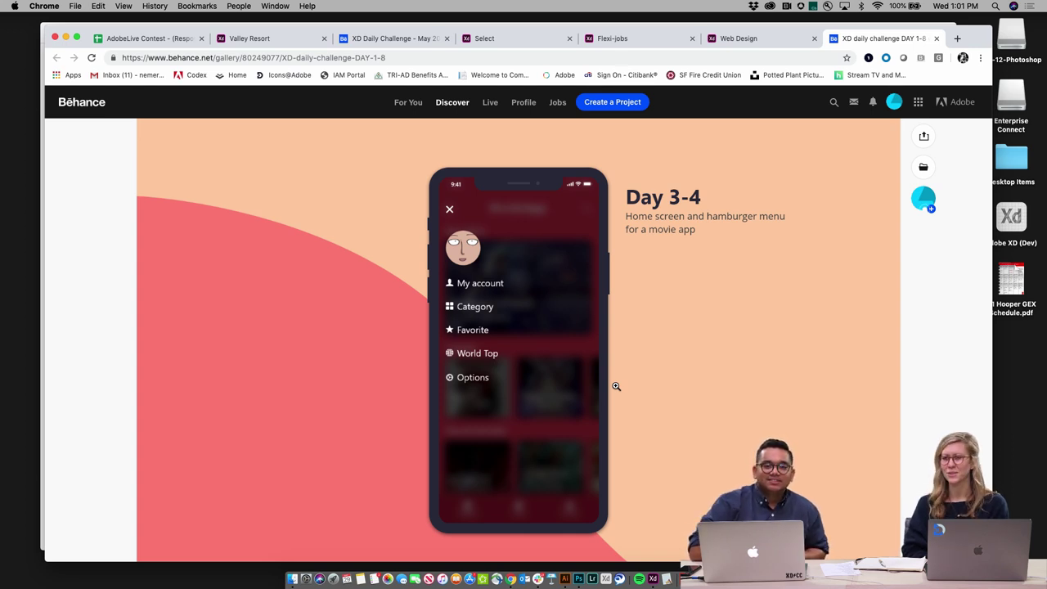
scroll(615, 385, down, 3)
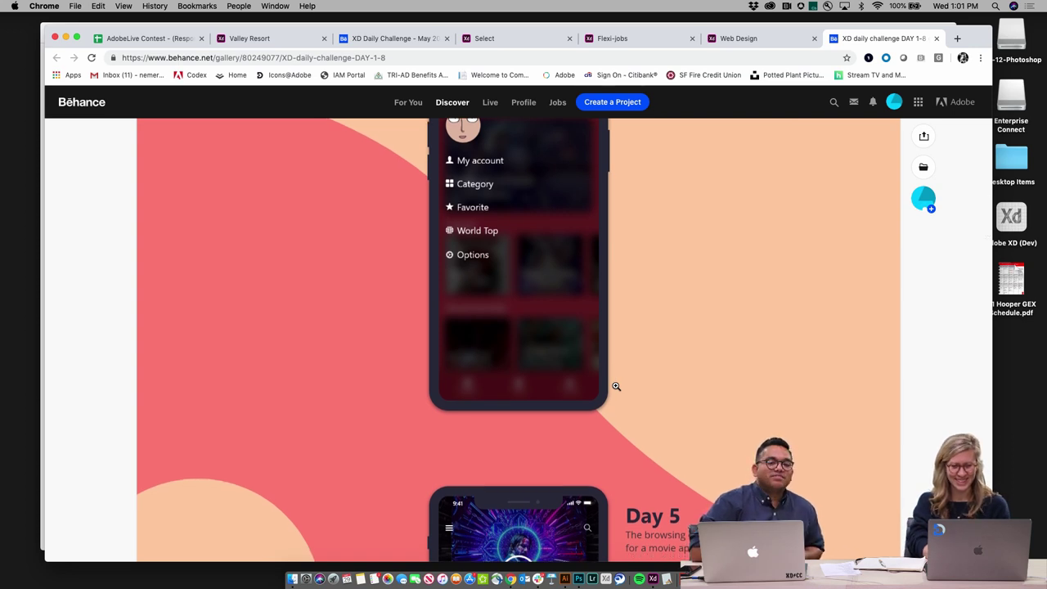
scroll(615, 386, down, 6)
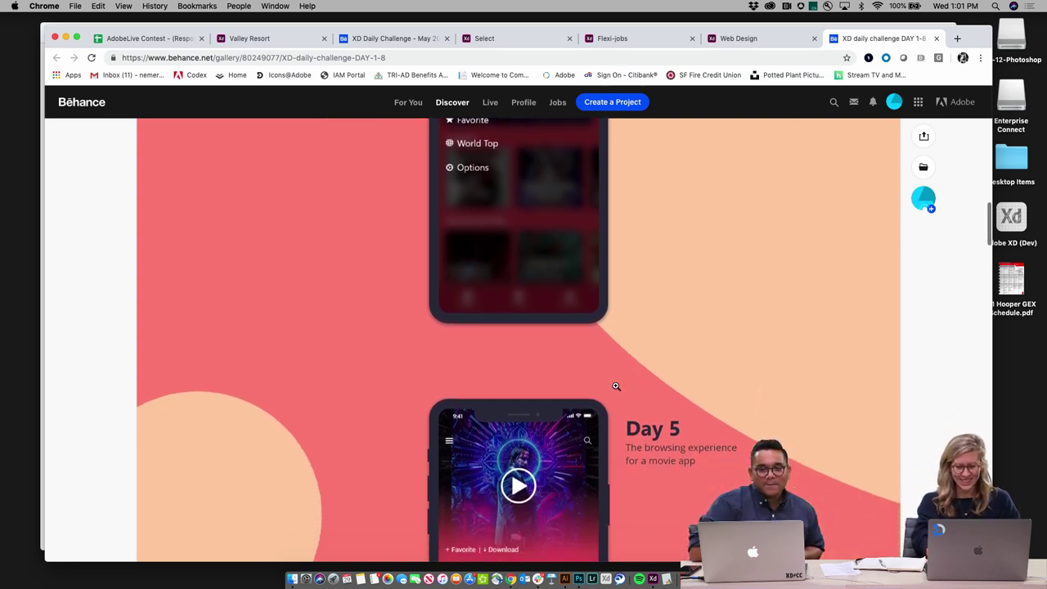
scroll(616, 386, down, 2)
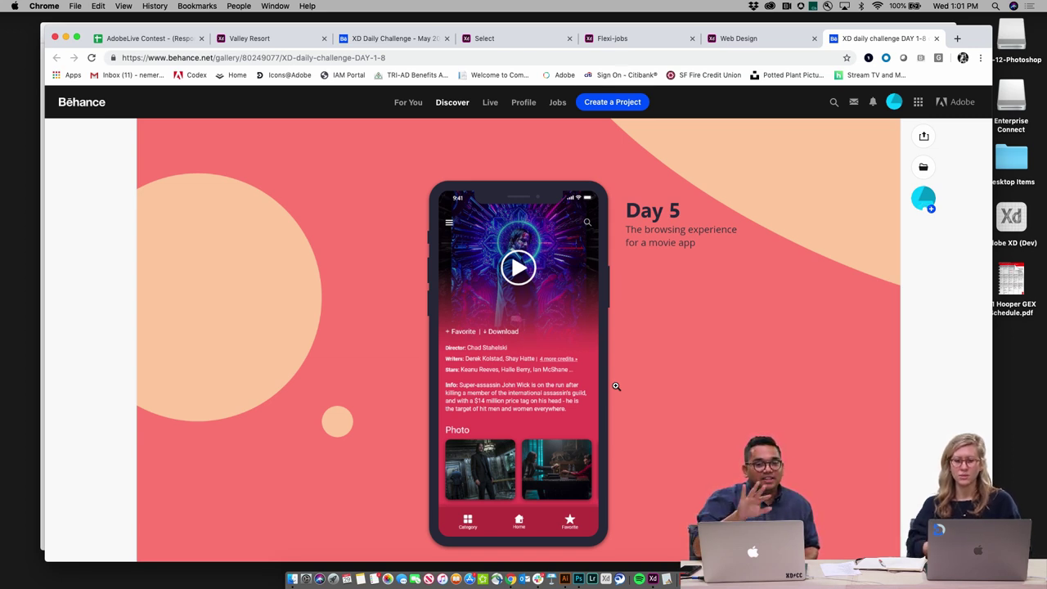
scroll(615, 385, down, 3)
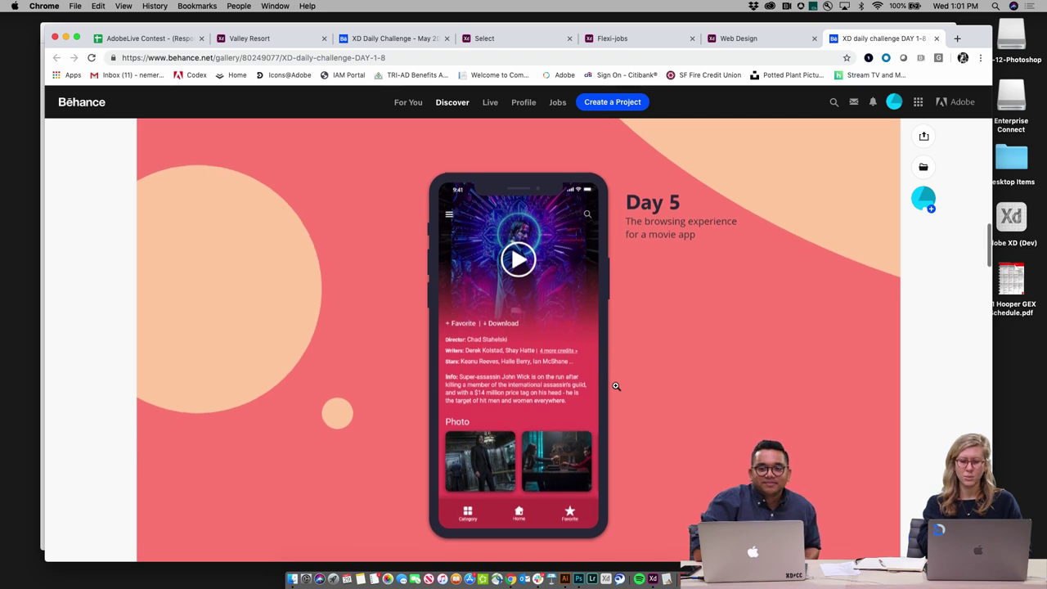
Step: Review the Day 6 video player screens of the movie app in portrait and landscape
scroll(616, 385, down, 5)
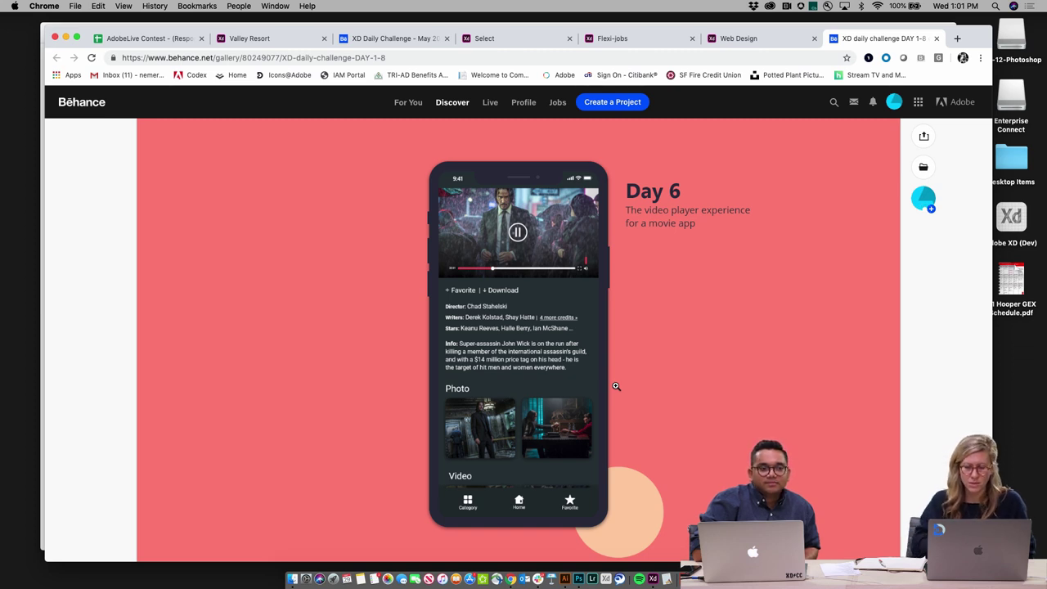
scroll(615, 385, down, 5)
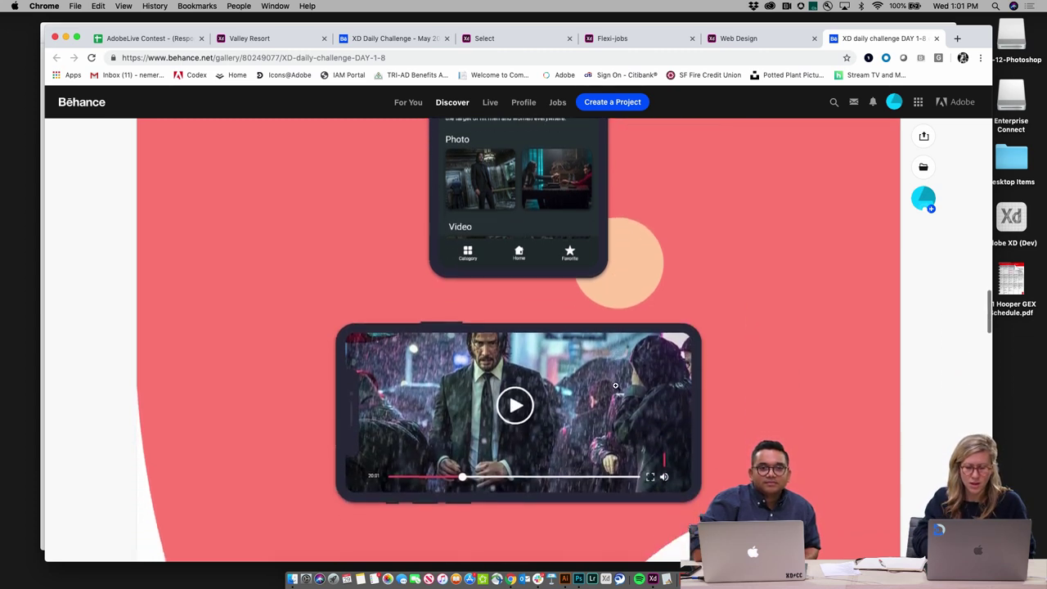
scroll(616, 385, down, 1)
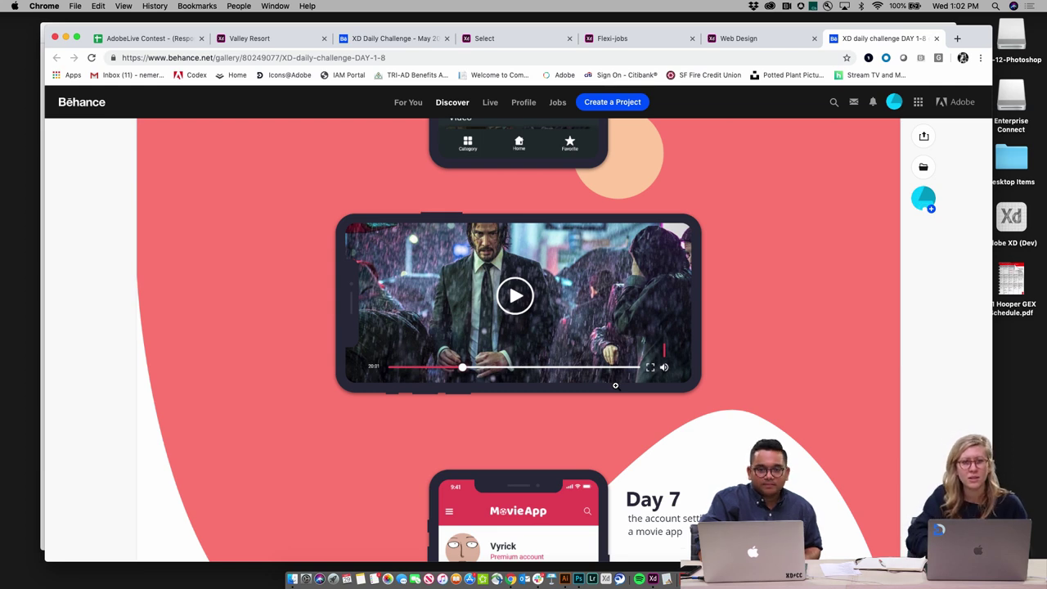
Step: Examine the Day 7 account settings screen and the Day 8 search screen of the movie app
scroll(615, 385, down, 5)
scroll(616, 386, down, 2)
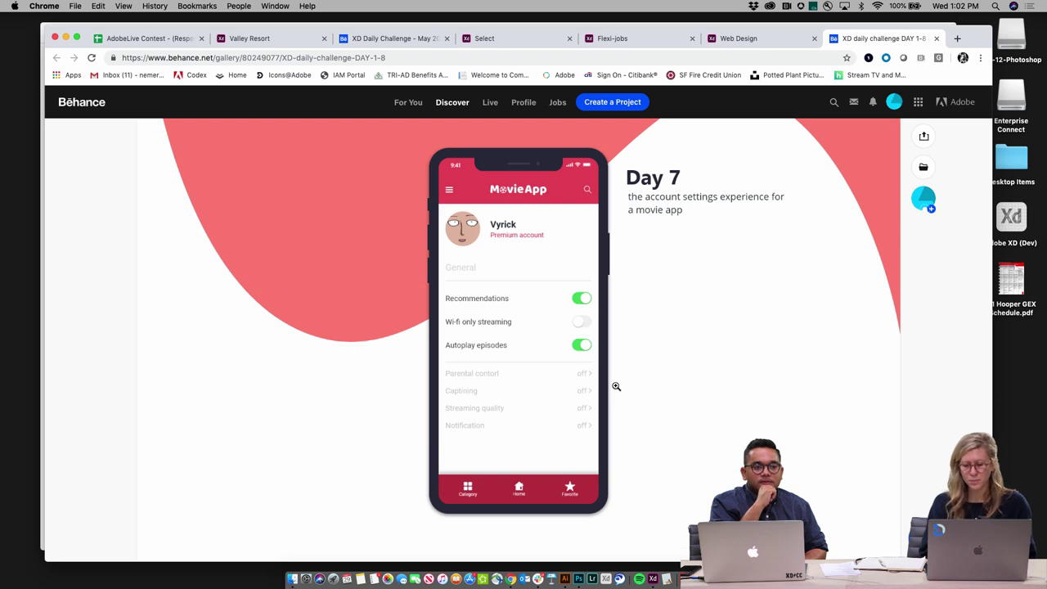
scroll(615, 386, down, 1)
scroll(615, 386, down, 1)
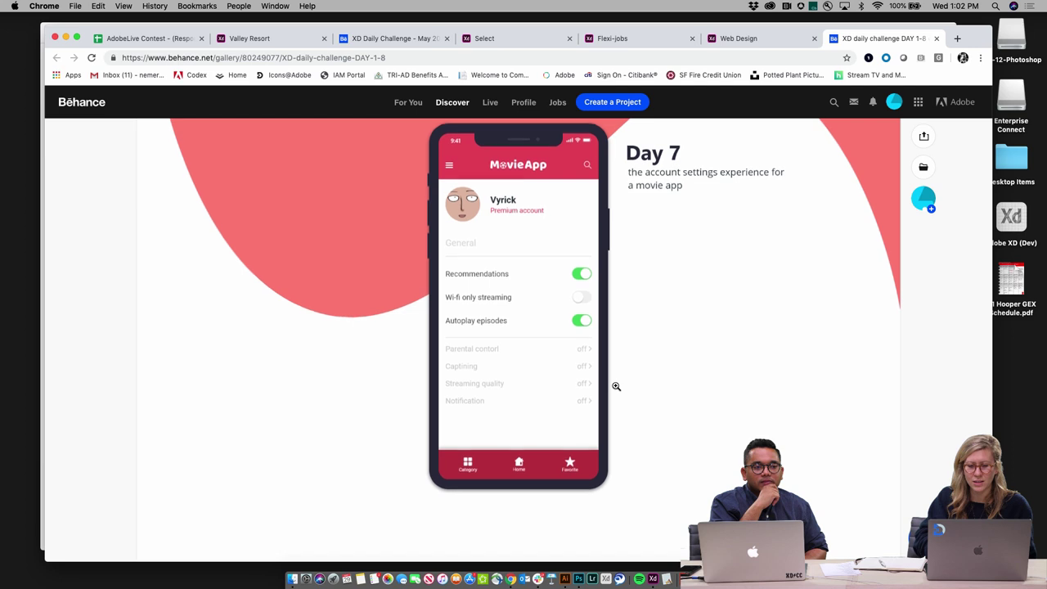
scroll(616, 386, down, 10)
scroll(615, 386, down, 3)
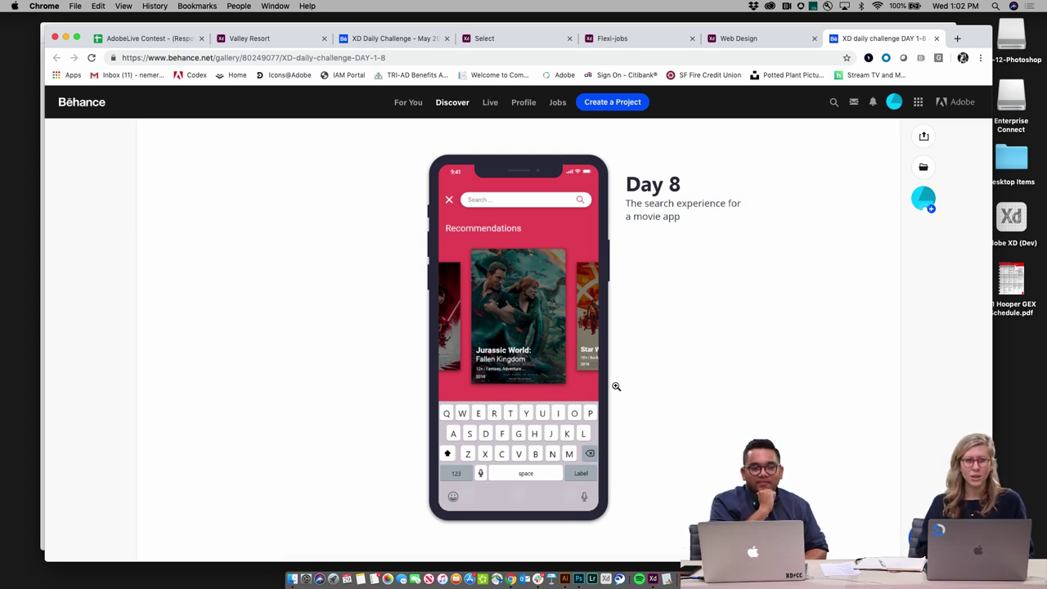
Step: Play the embedded movie app prototype video near the end of the Behance project
scroll(616, 386, down, 1)
scroll(616, 386, down, 5)
scroll(615, 385, down, 5)
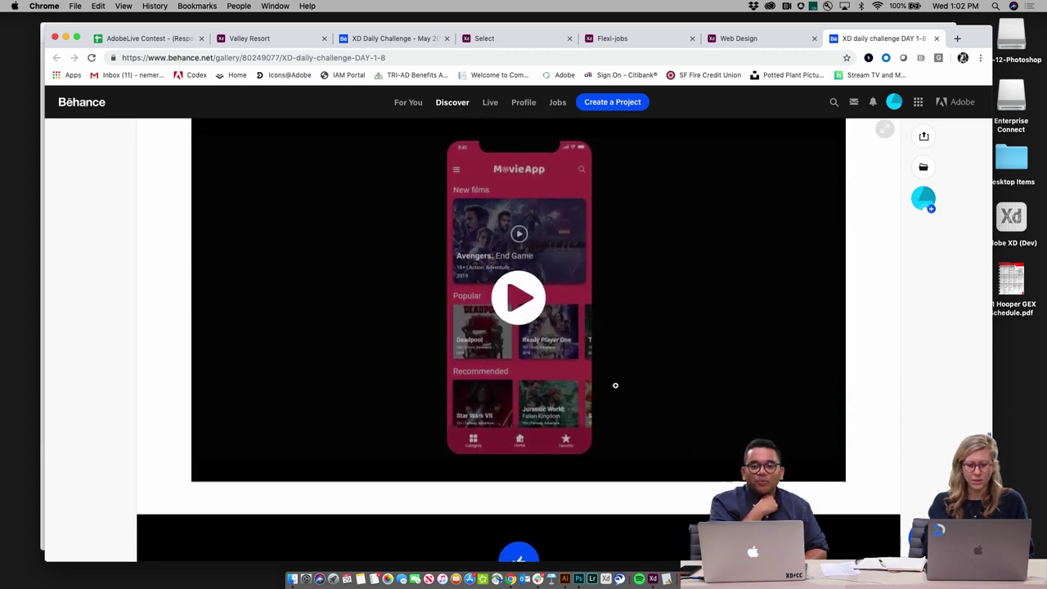
scroll(615, 386, up, 1)
click(519, 325)
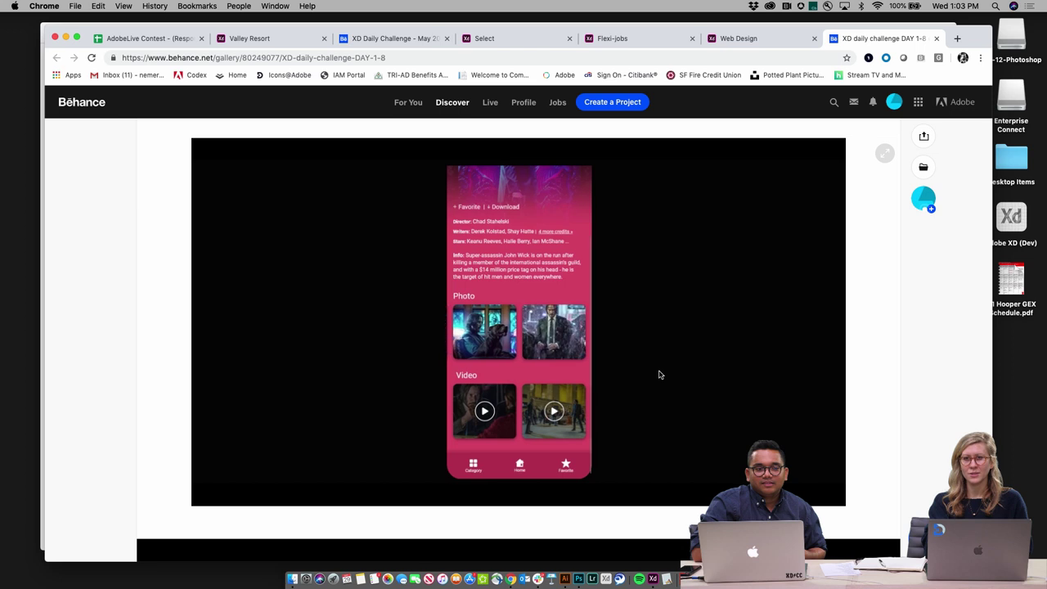
mouse_move(598, 434)
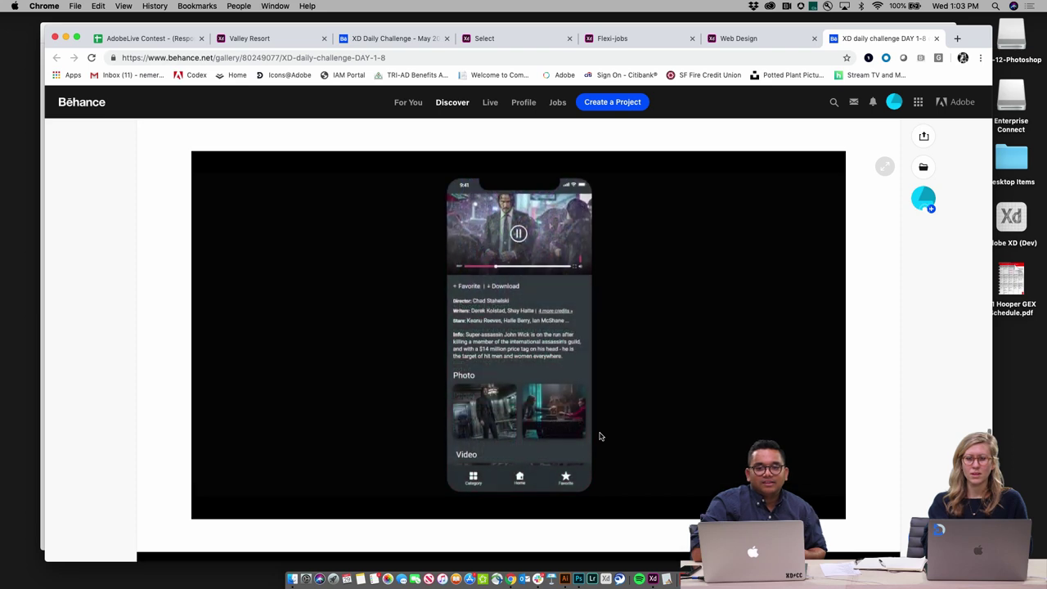
Step: Return to the start of the Behance project, and switch to Adobe XD to preview the Reel prototype
scroll(599, 436, up, 5)
scroll(599, 436, up, 10)
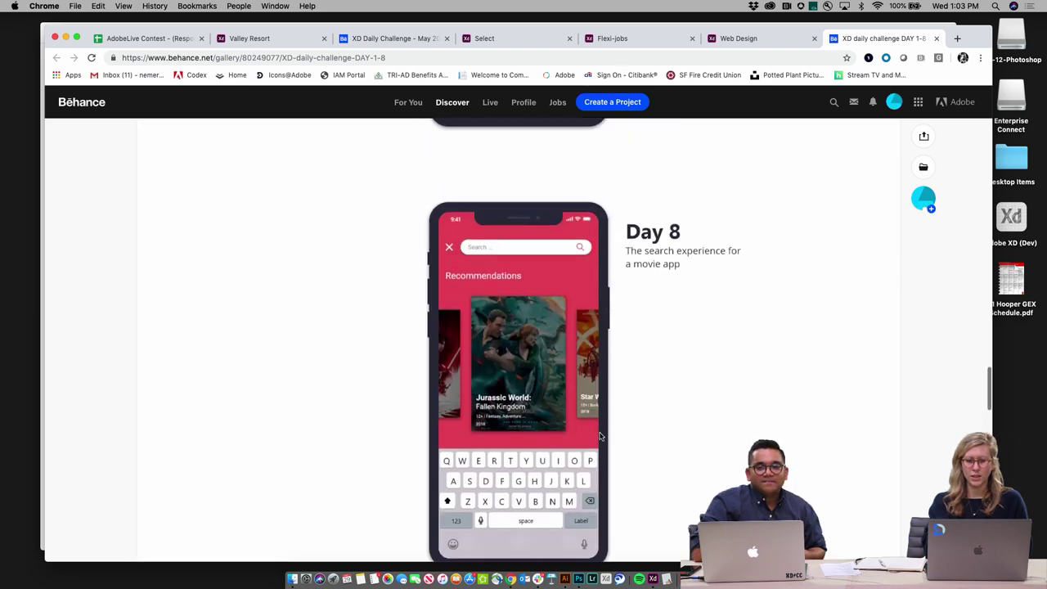
scroll(598, 436, up, 15)
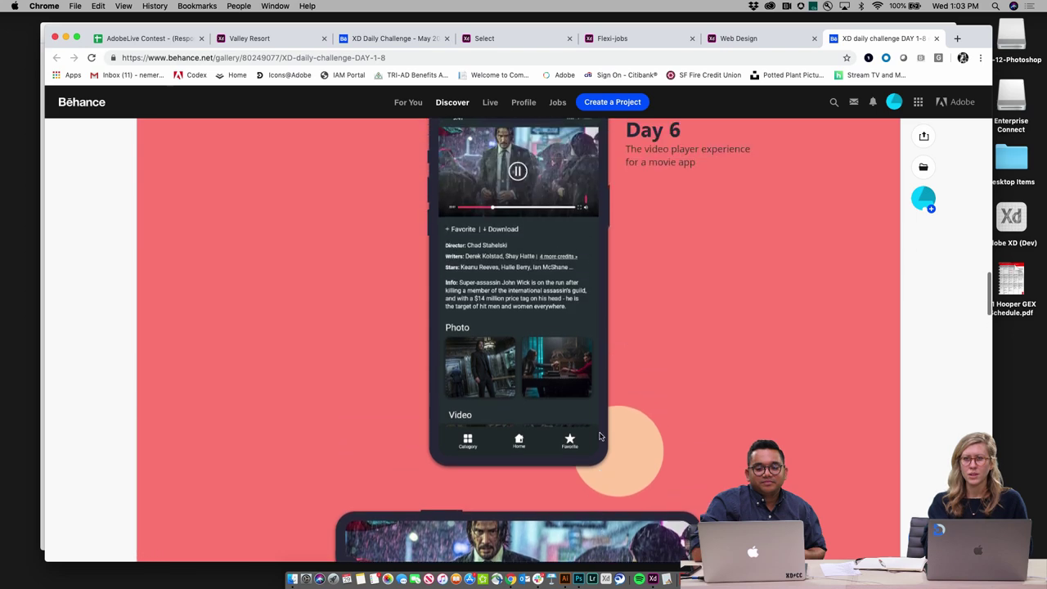
scroll(599, 435, up, 15)
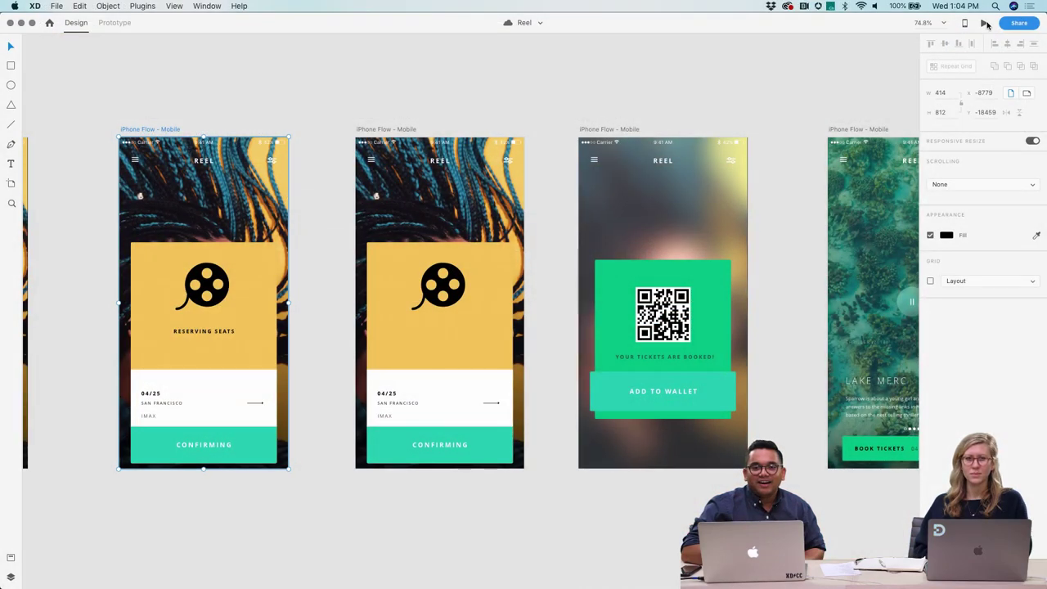
click(986, 24)
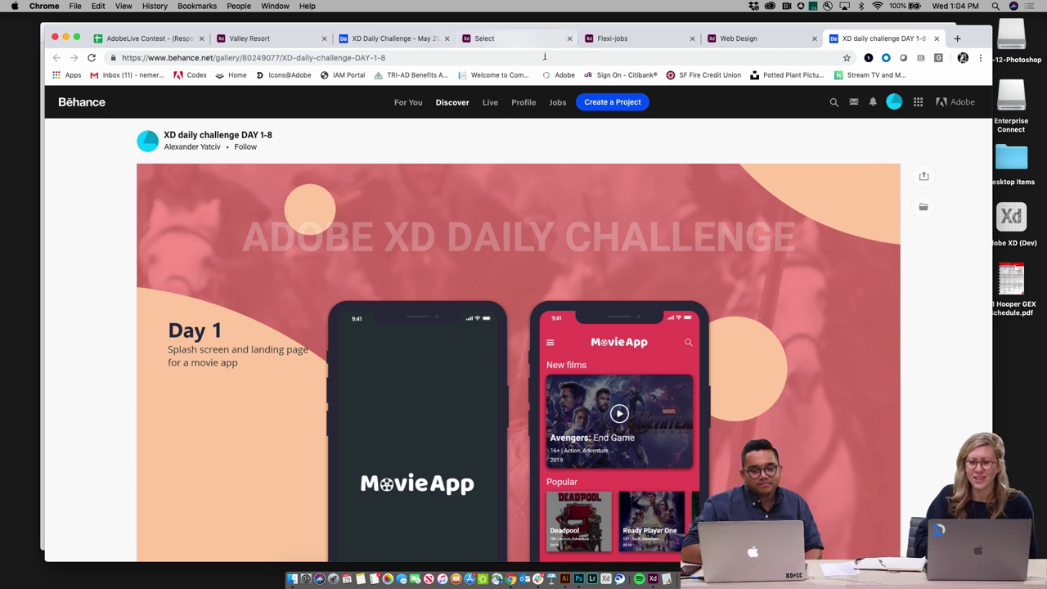
Step: Switch to Chrome, open the Web Design prototype and go from its new-link form to the User Profile page
scroll(720, 122, down, 1)
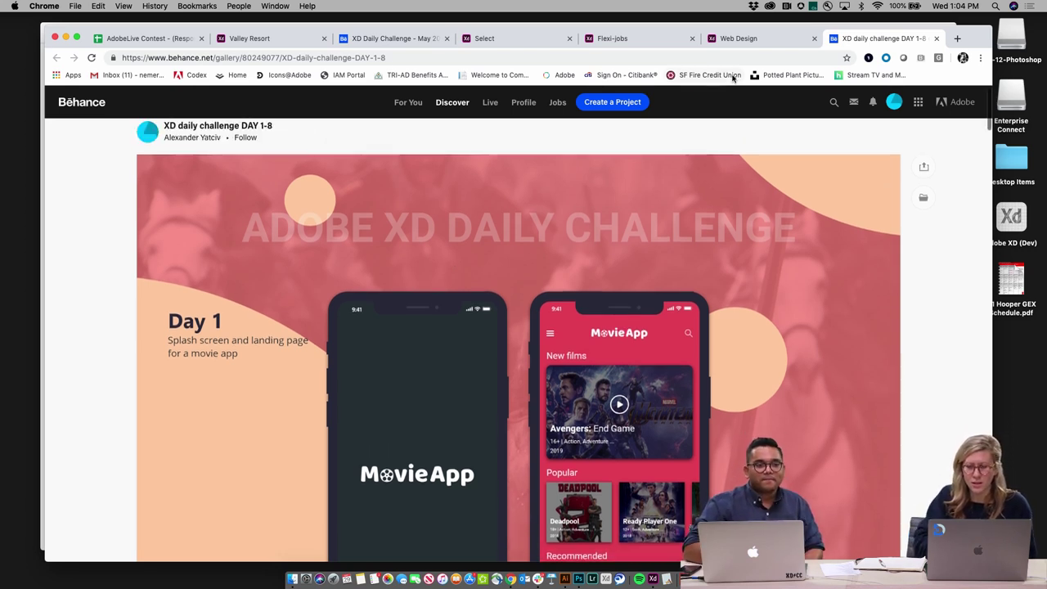
click(748, 39)
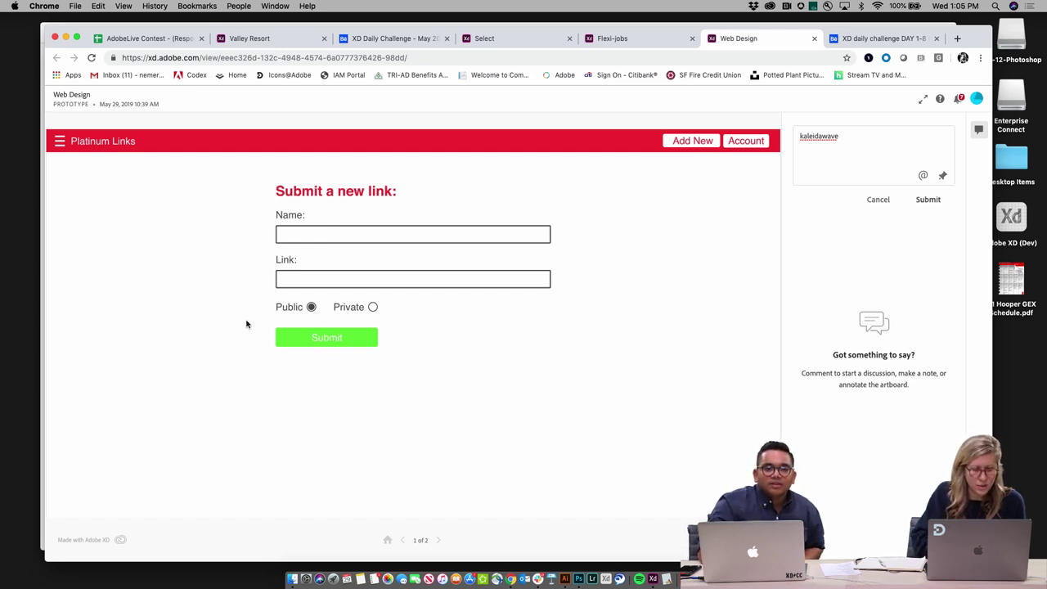
scroll(246, 324, down, 2)
click(365, 329)
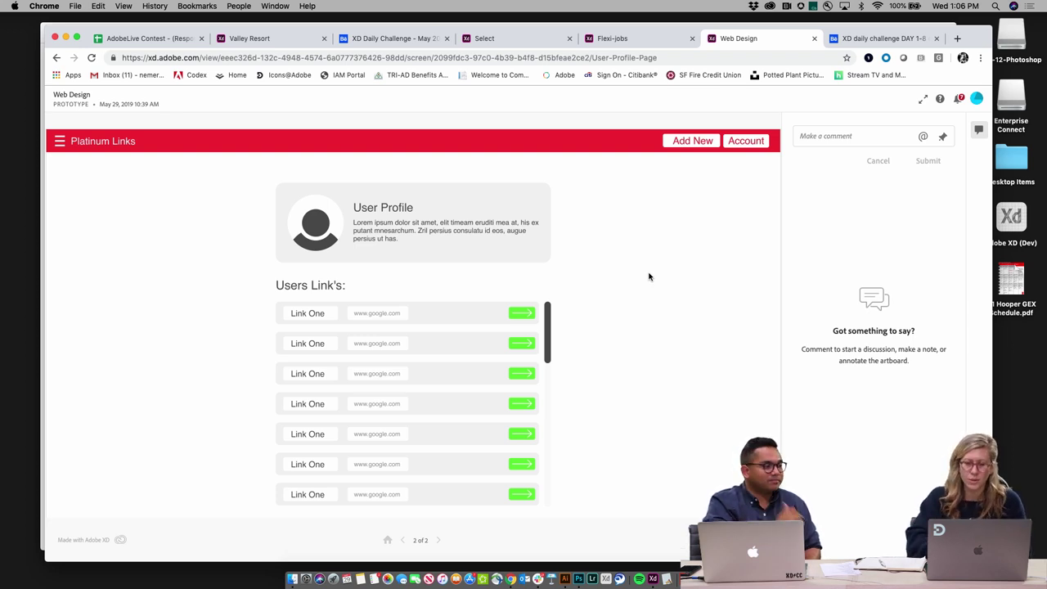
Step: Open the Flexi-jobs prototype and review the home page's opening section and Recommended jobs cards
click(640, 41)
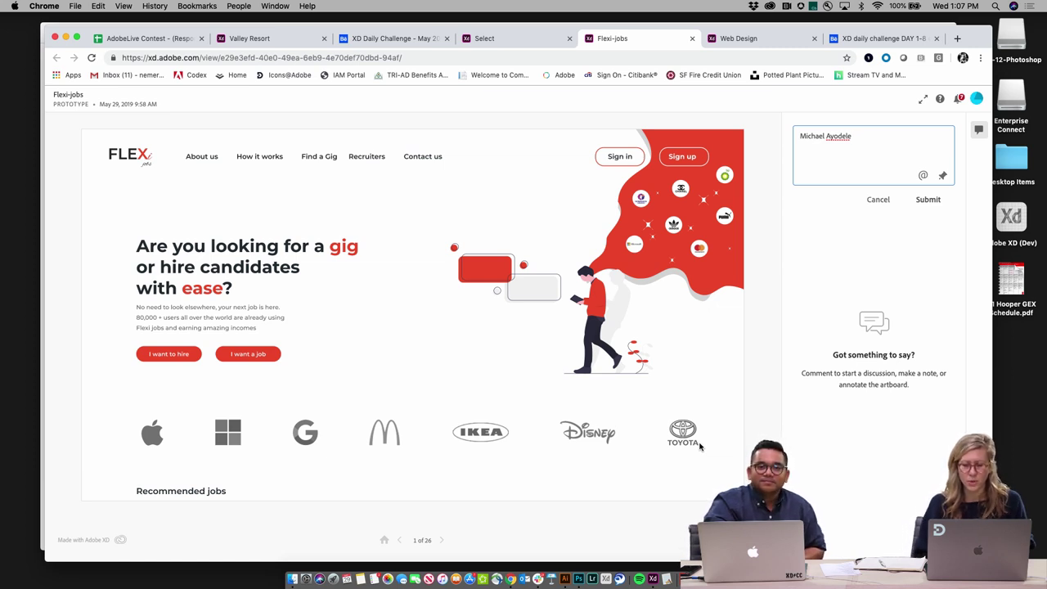
click(439, 407)
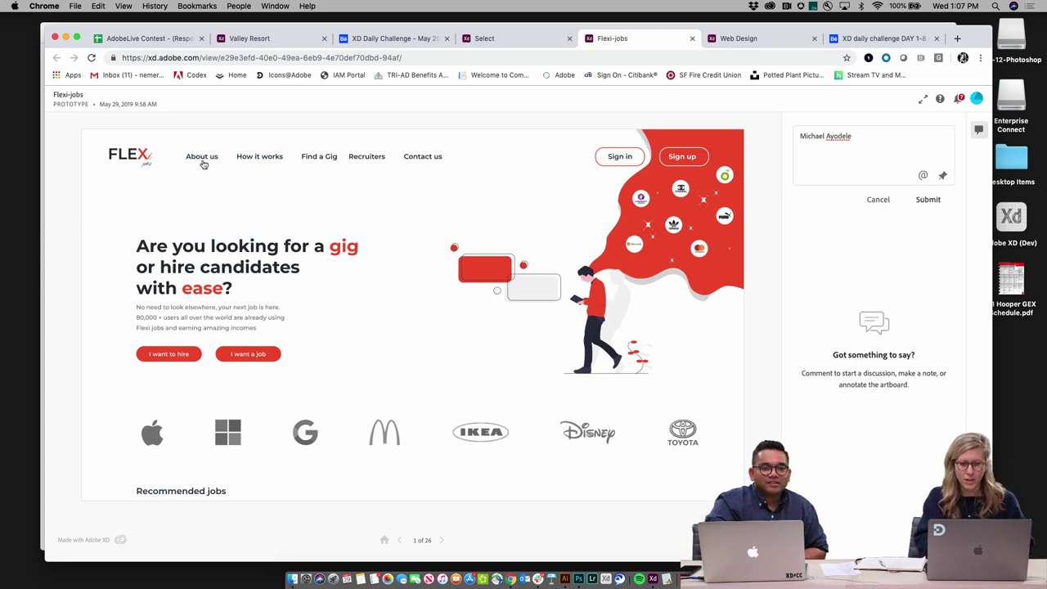
click(202, 159)
click(200, 159)
scroll(330, 258, down, 5)
scroll(335, 264, down, 3)
scroll(334, 263, up, 5)
scroll(334, 263, down, 1)
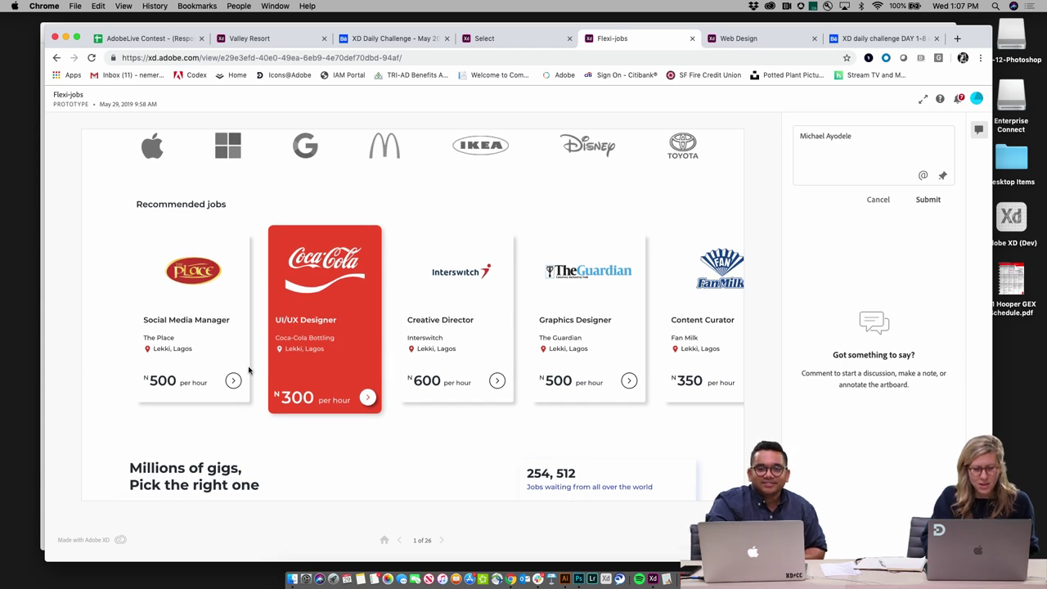
Step: Examine the Flexi-jobs home page's gigs, How we work, payment analytics and footer sections, and return to its beginning
scroll(422, 397, down, 5)
scroll(421, 397, down, 2)
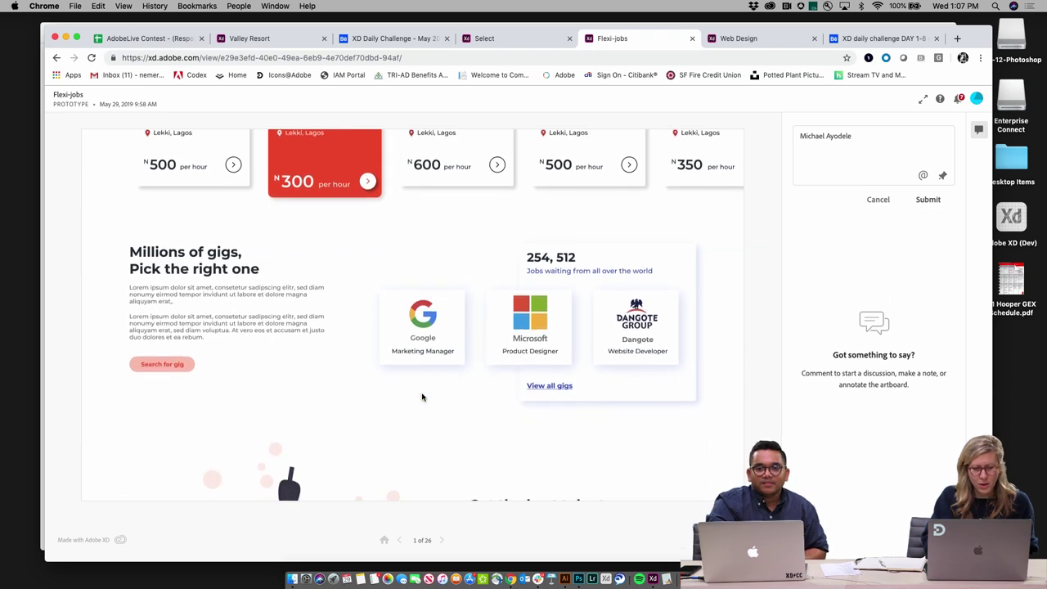
scroll(422, 397, down, 2)
scroll(422, 397, down, 5)
scroll(421, 396, down, 1)
scroll(422, 397, down, 4)
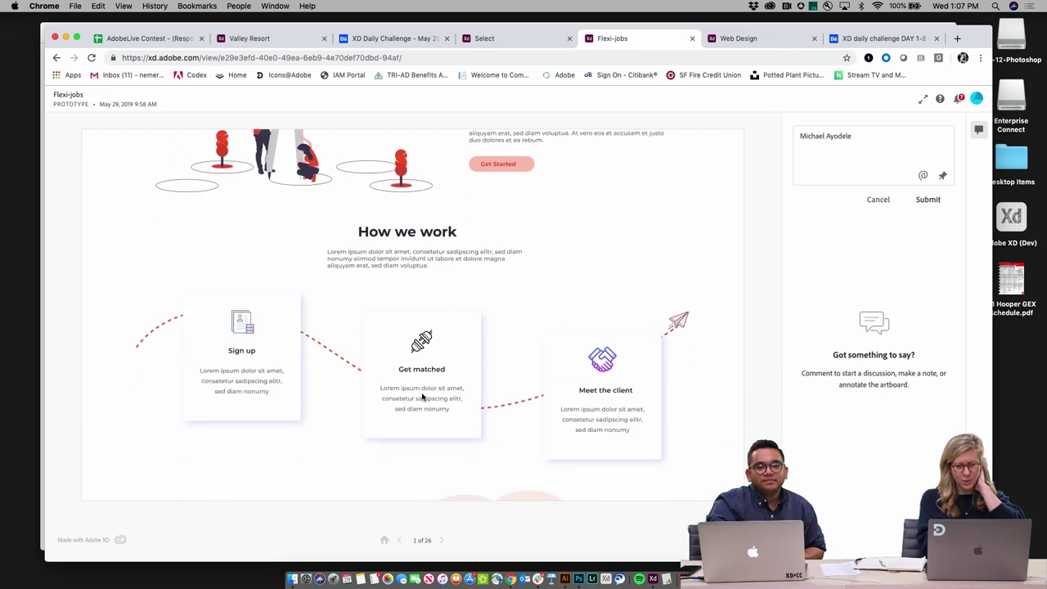
scroll(422, 396, down, 1)
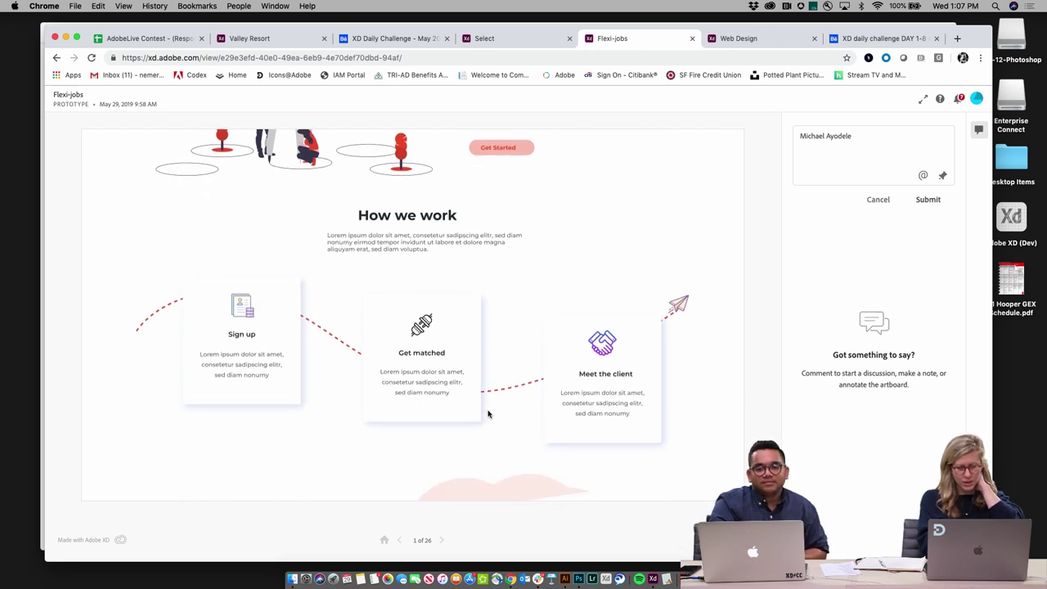
scroll(488, 413, down, 3)
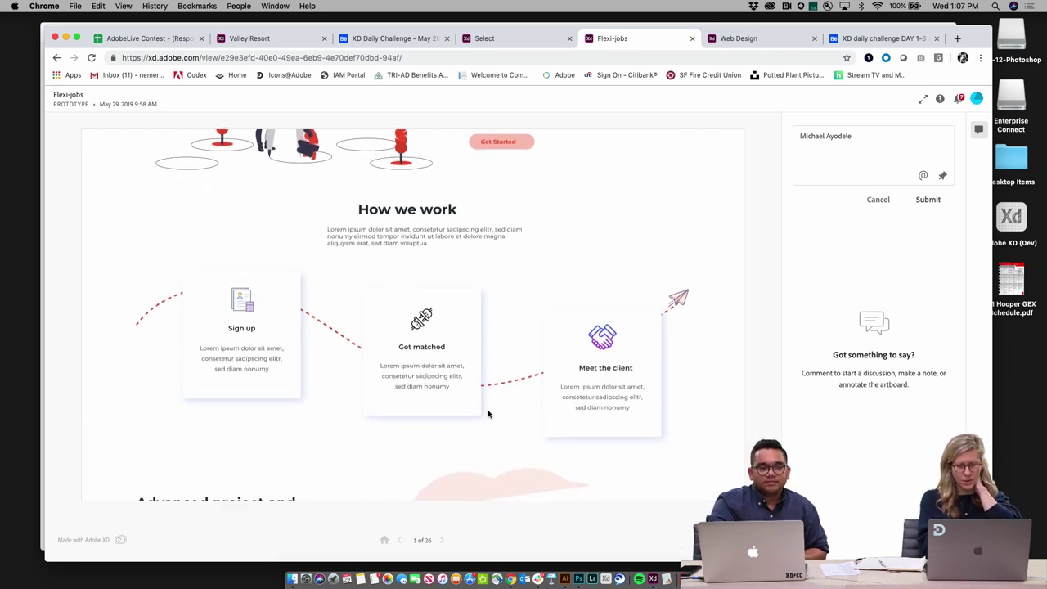
scroll(487, 413, down, 3)
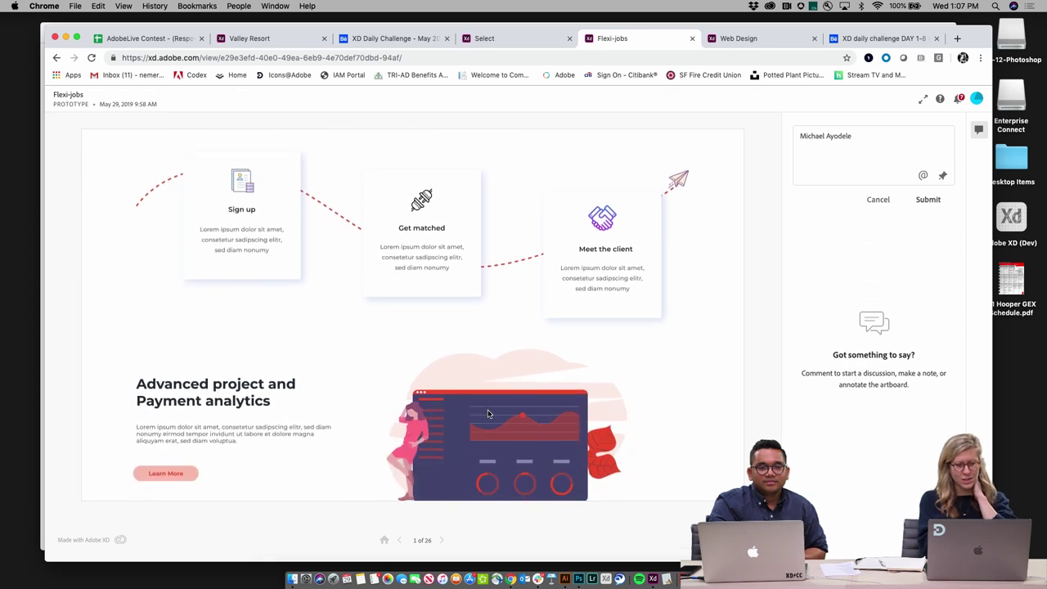
scroll(487, 413, down, 4)
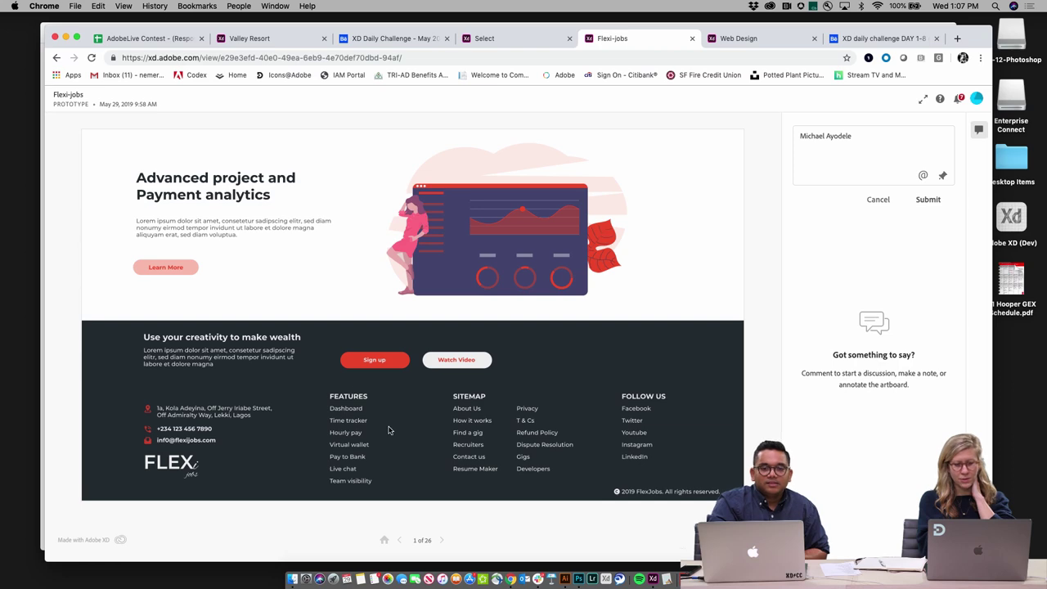
scroll(390, 430, up, 15)
scroll(390, 430, up, 8)
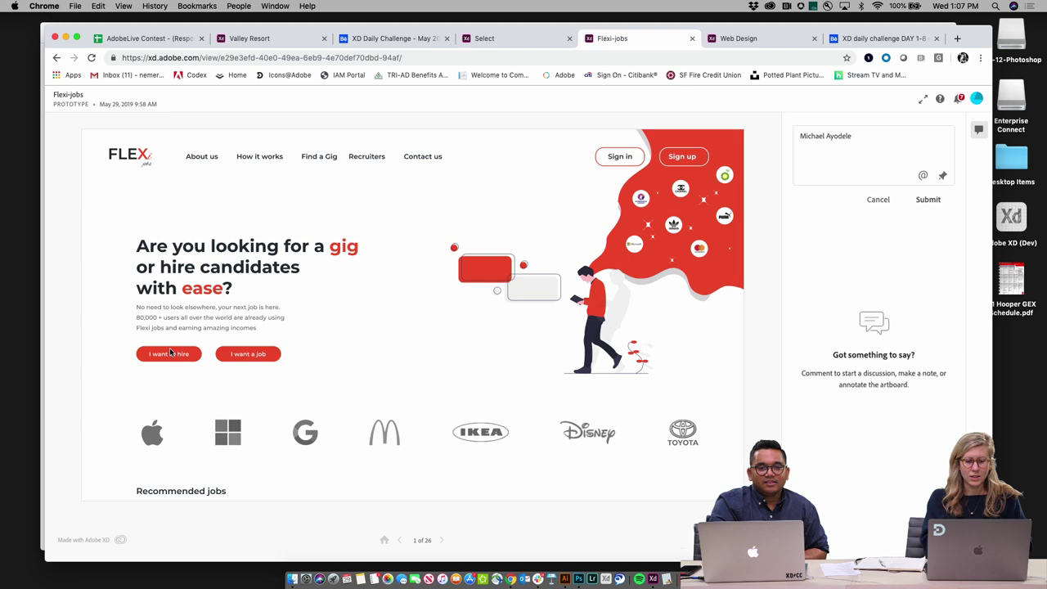
Step: Open the Flexi-jobs About us page and review its commission, client feedback and footer sections
click(210, 163)
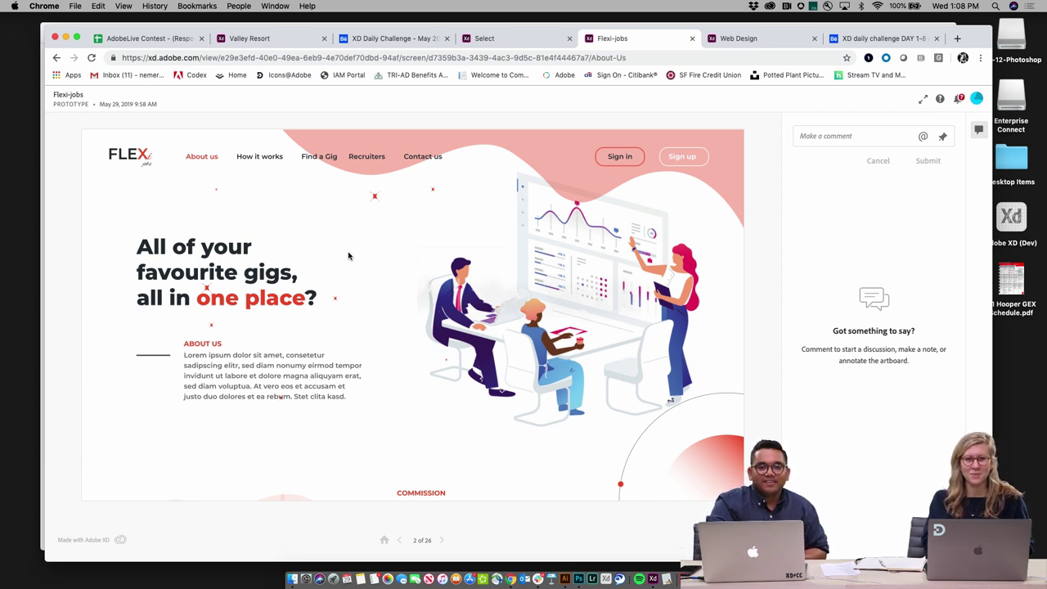
scroll(389, 367, down, 2)
scroll(388, 367, down, 4)
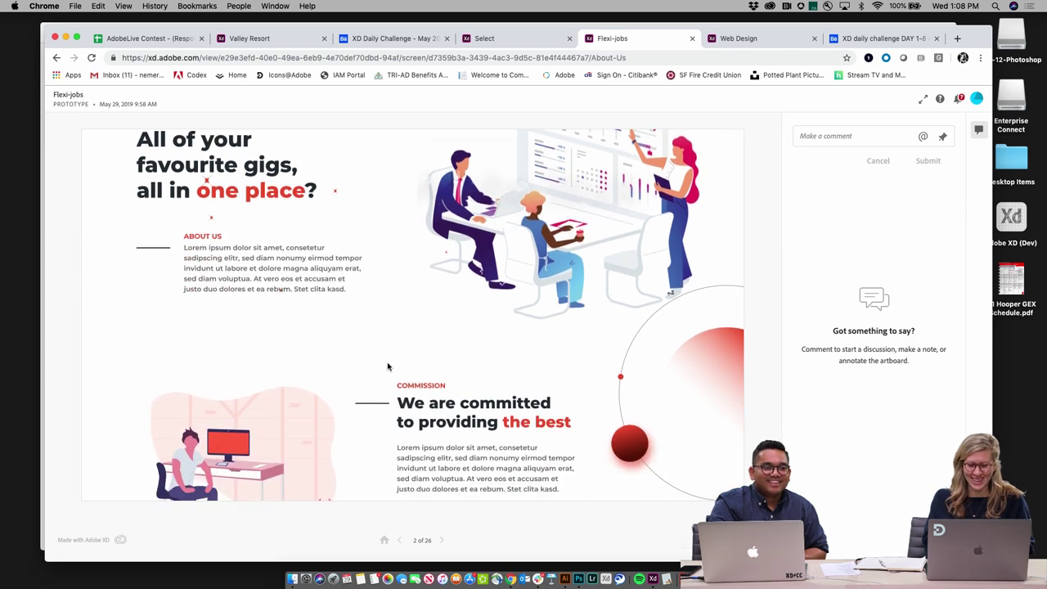
scroll(389, 366, up, 5)
scroll(389, 366, up, 1)
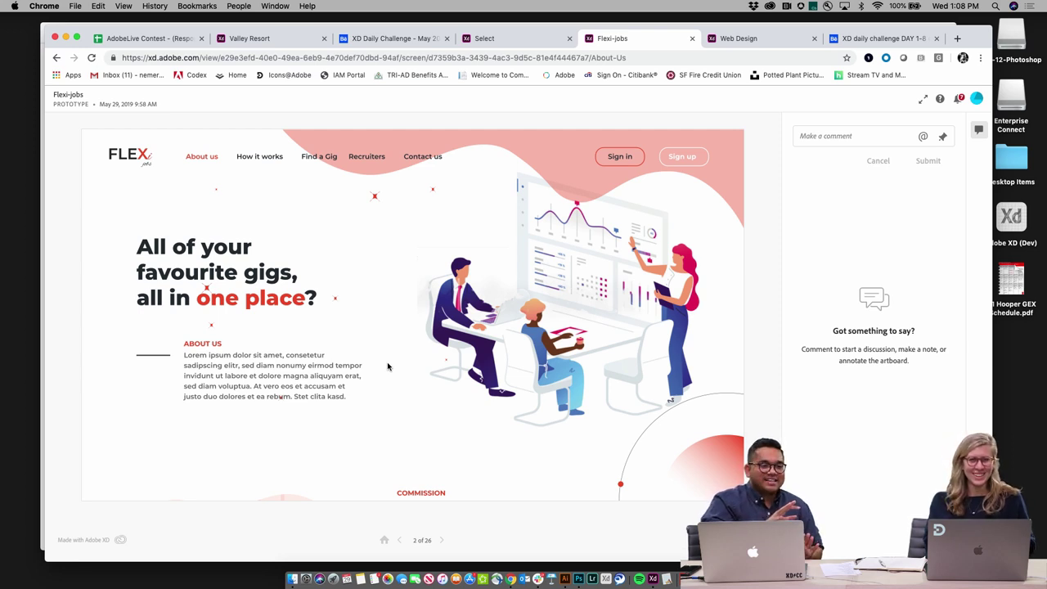
scroll(388, 366, down, 10)
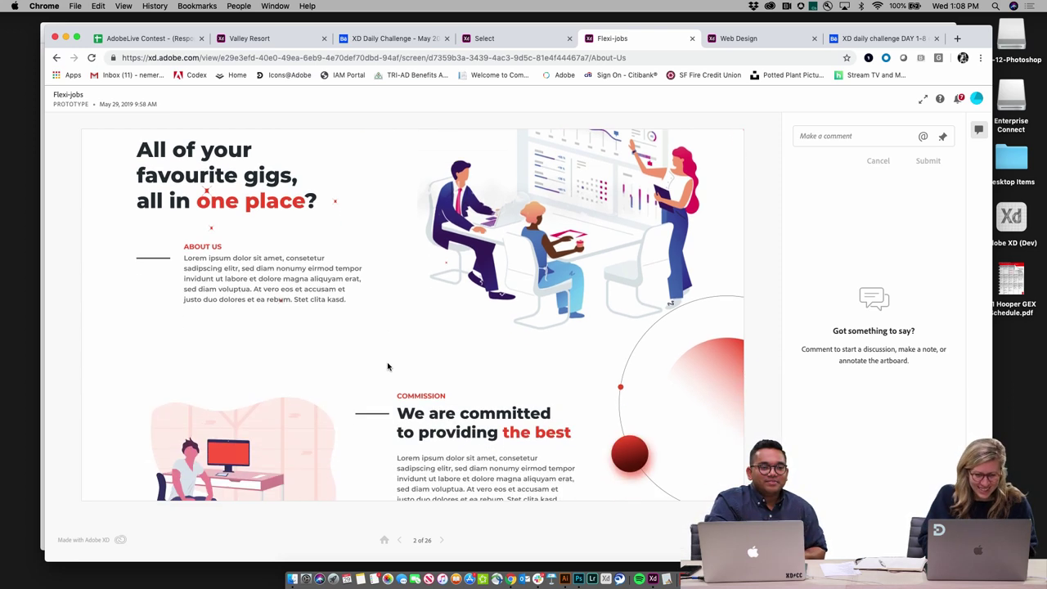
scroll(388, 365, down, 3)
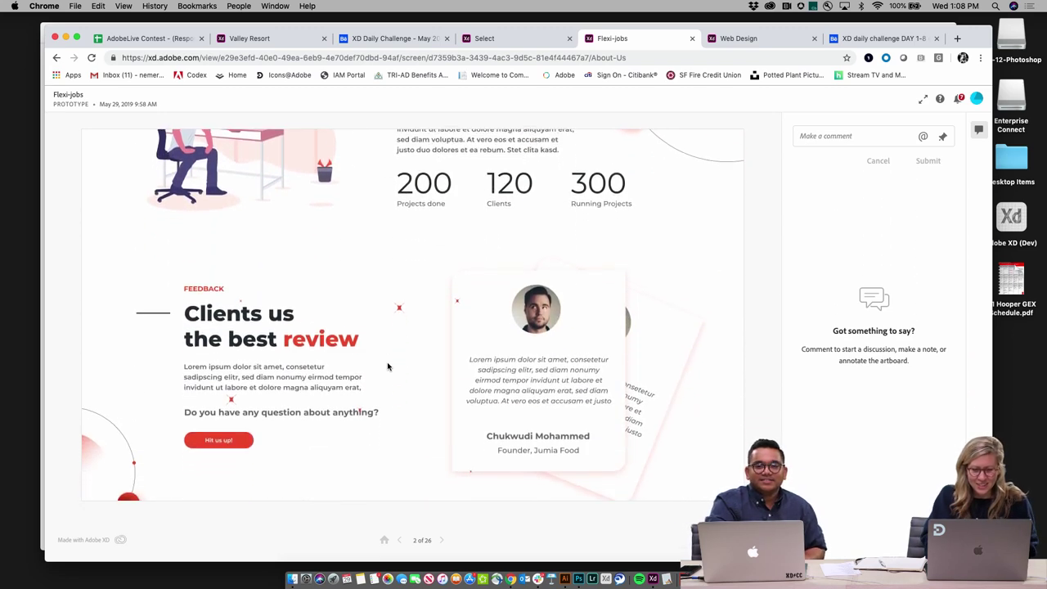
scroll(389, 357, down, 4)
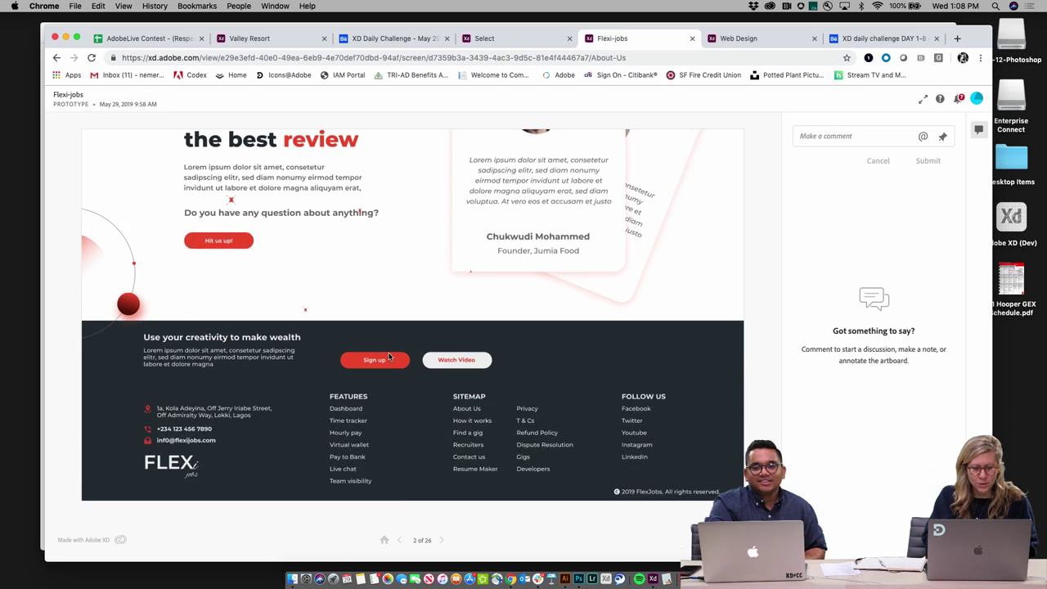
Step: Open the Flexi-jobs How it works page and review its three getting-started steps
scroll(389, 356, up, 20)
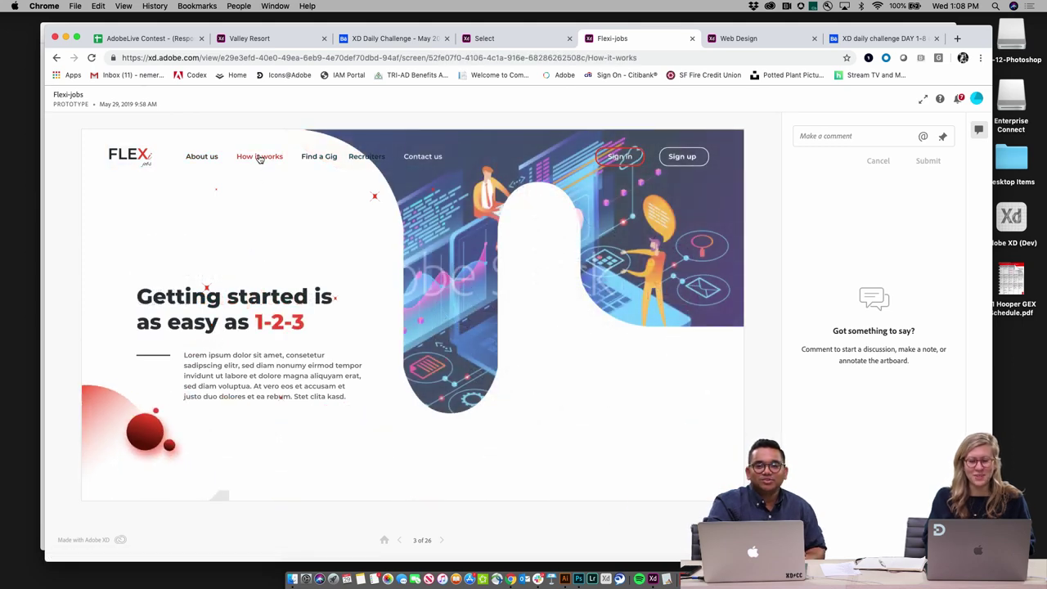
scroll(315, 319, down, 5)
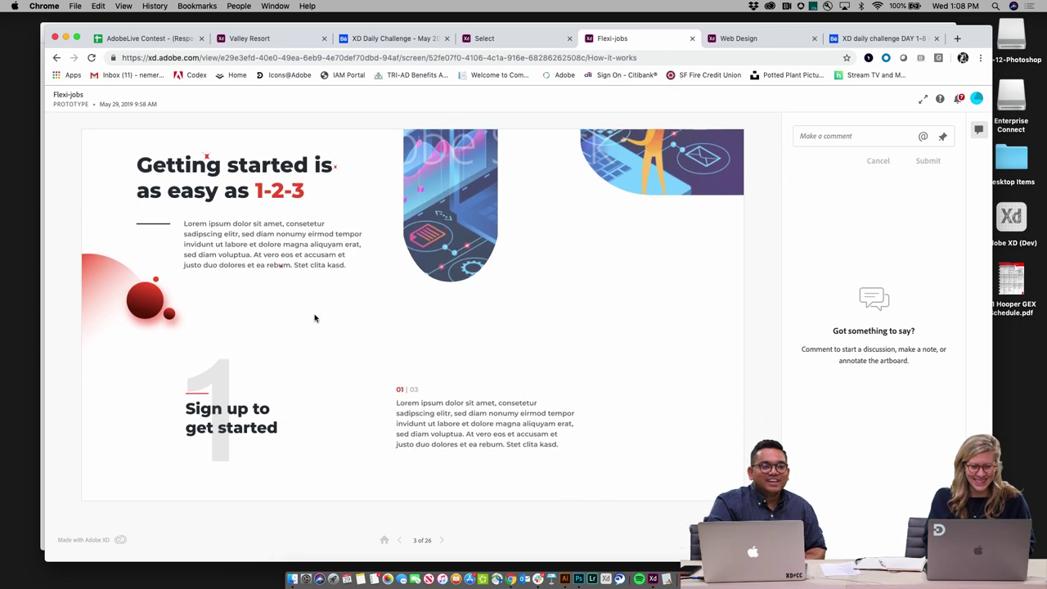
scroll(315, 318, down, 12)
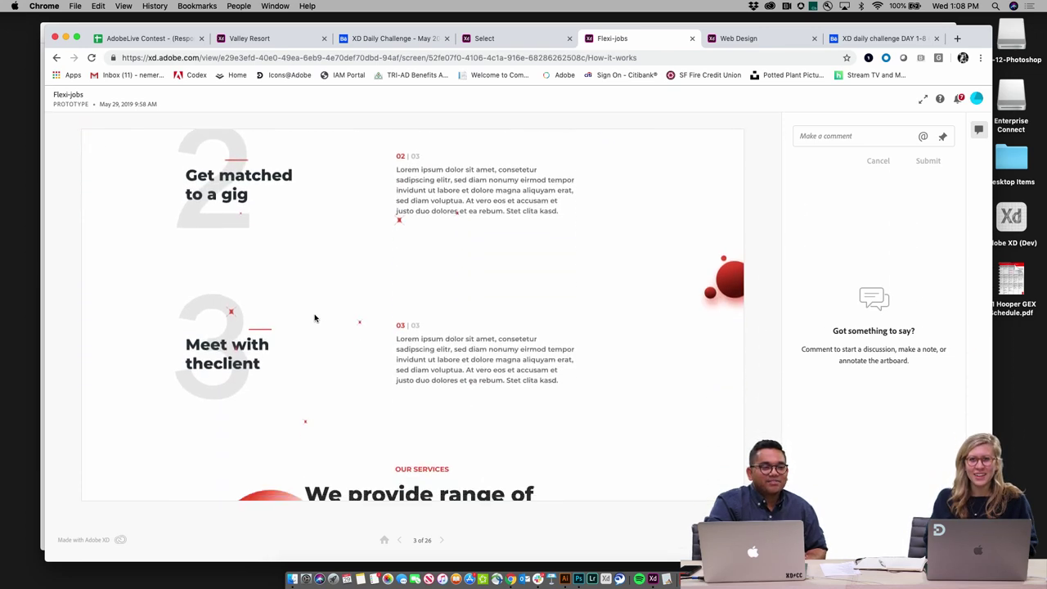